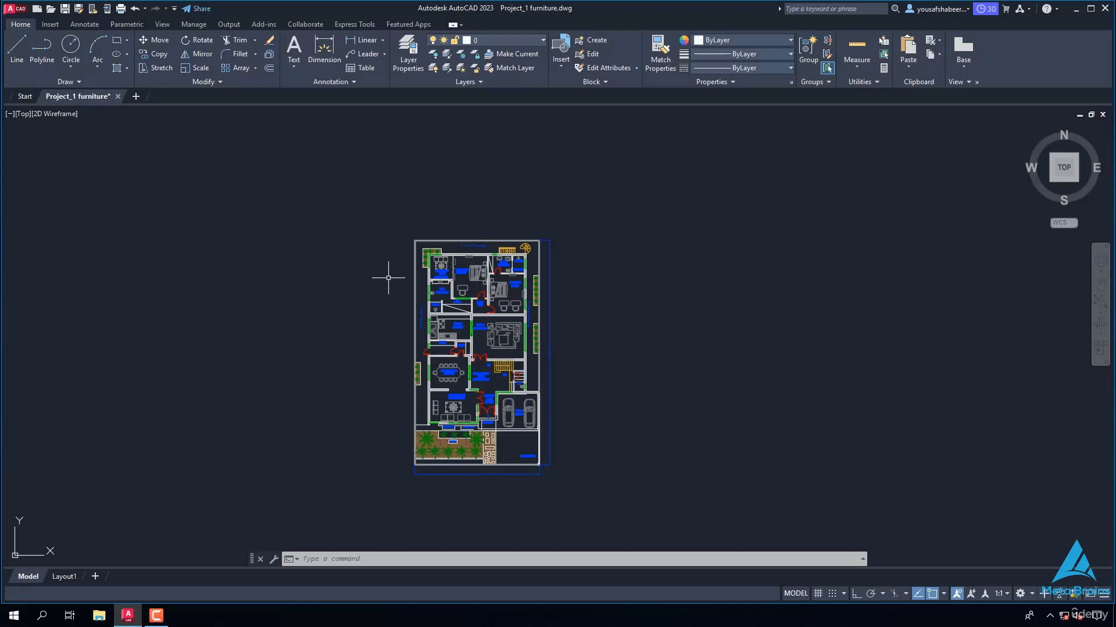
# Step: Draw a horizontal line 25' outward from the outer face of the master bath window, with ortho on
pyautogui.scroll(2, 387, 275)
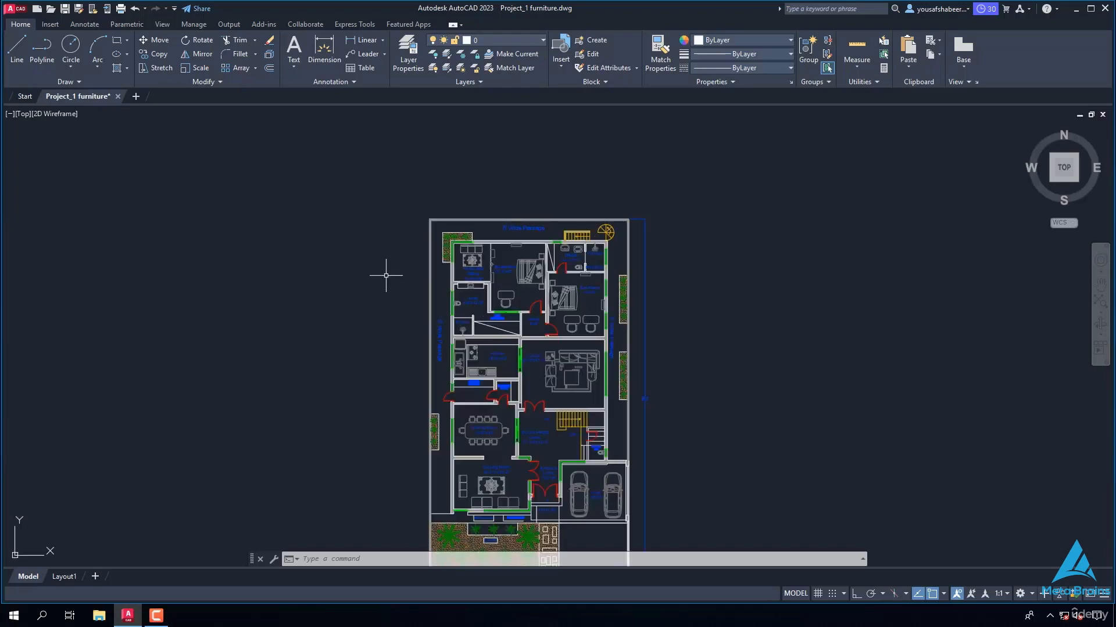
pyautogui.scroll(3, 514, 306)
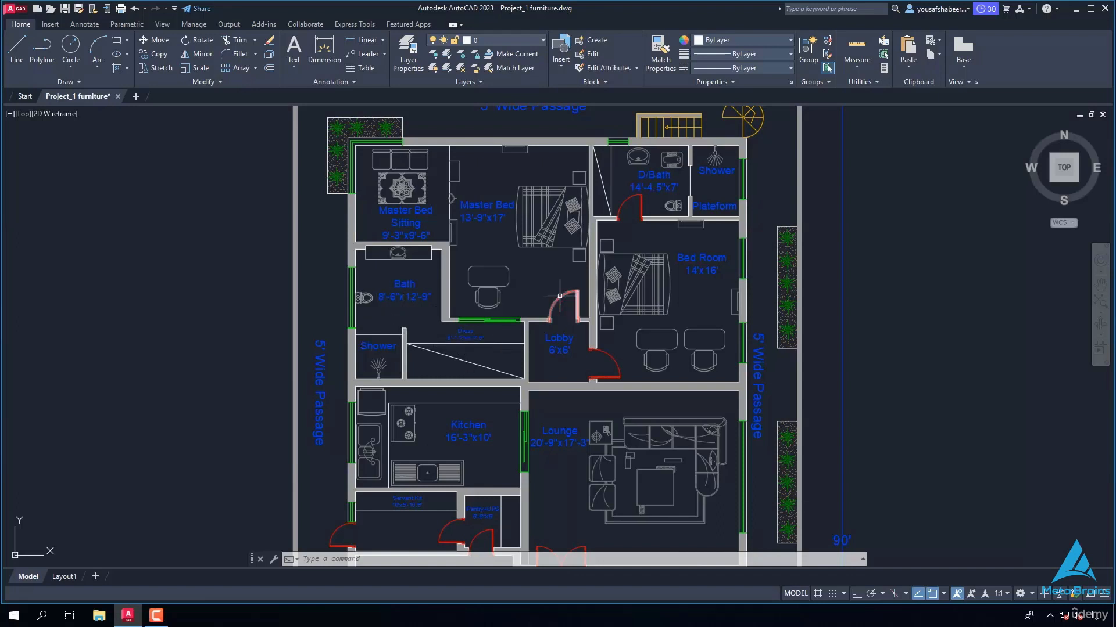
pyautogui.scroll(-2, 566, 304)
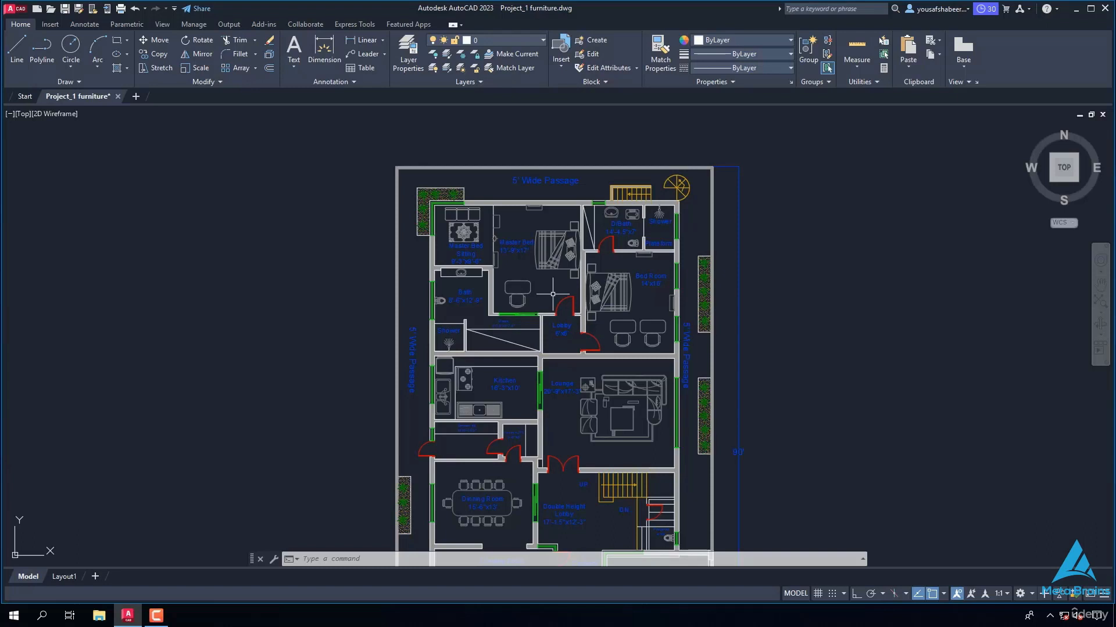
pyautogui.write('l')
pyautogui.press('Return')
pyautogui.scroll(5, 428, 302)
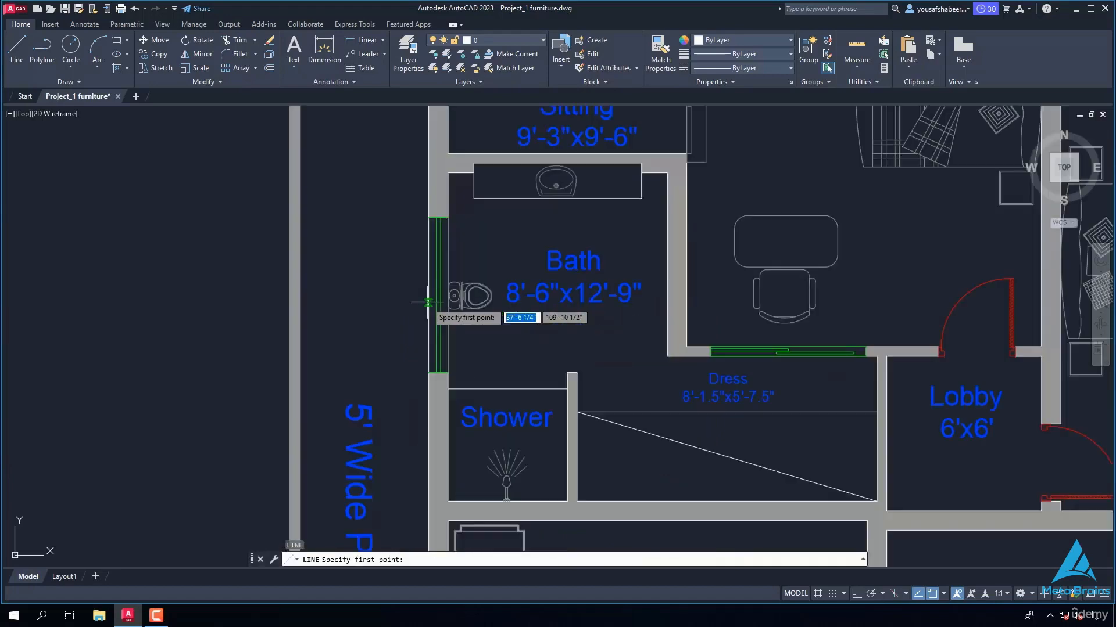
pyautogui.click(427, 303)
pyautogui.scroll(-5, 364, 299)
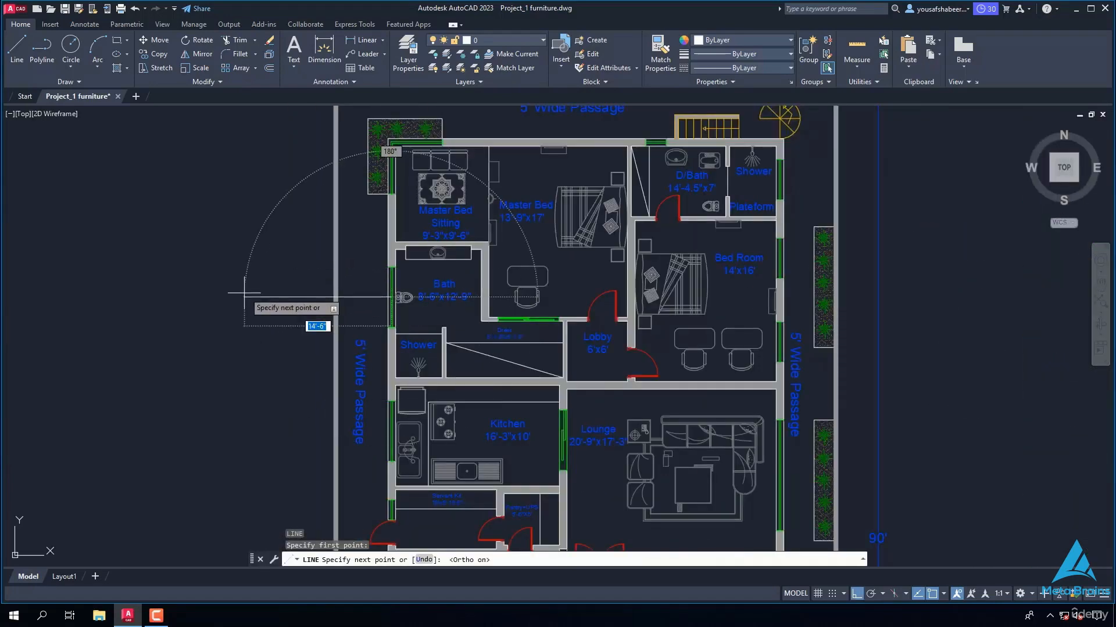
pyautogui.press('F8')
pyautogui.write('25')
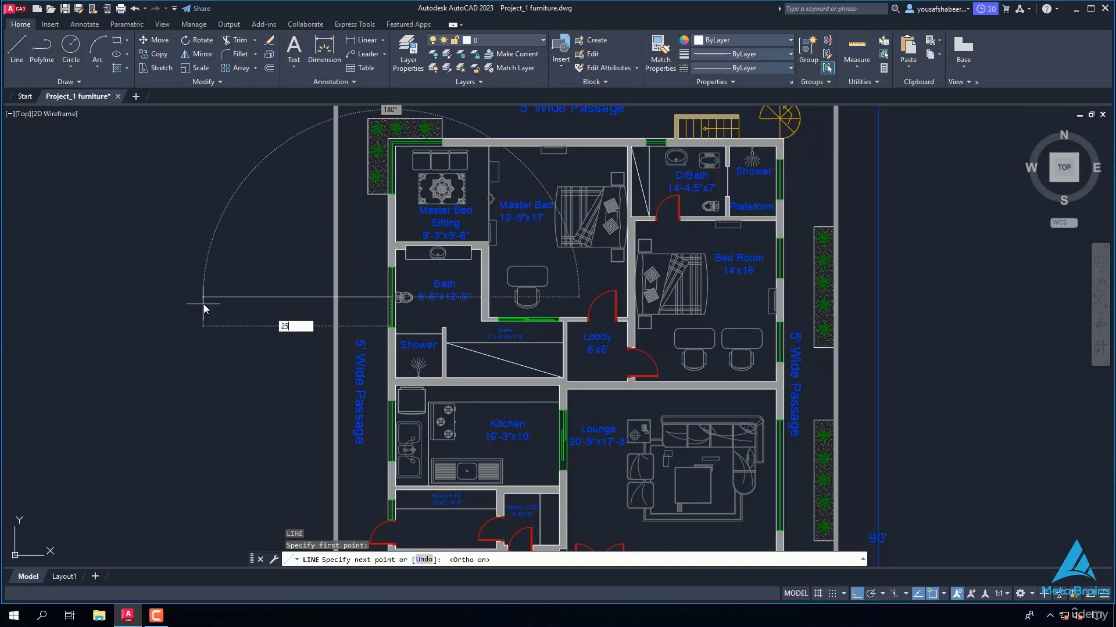
pyautogui.press('Return')
# Step: Draw a line from the bath window straight across the plan to the bedroom's outer wall, and extend it 25' beyond
pyautogui.scroll(7, 426, 293)
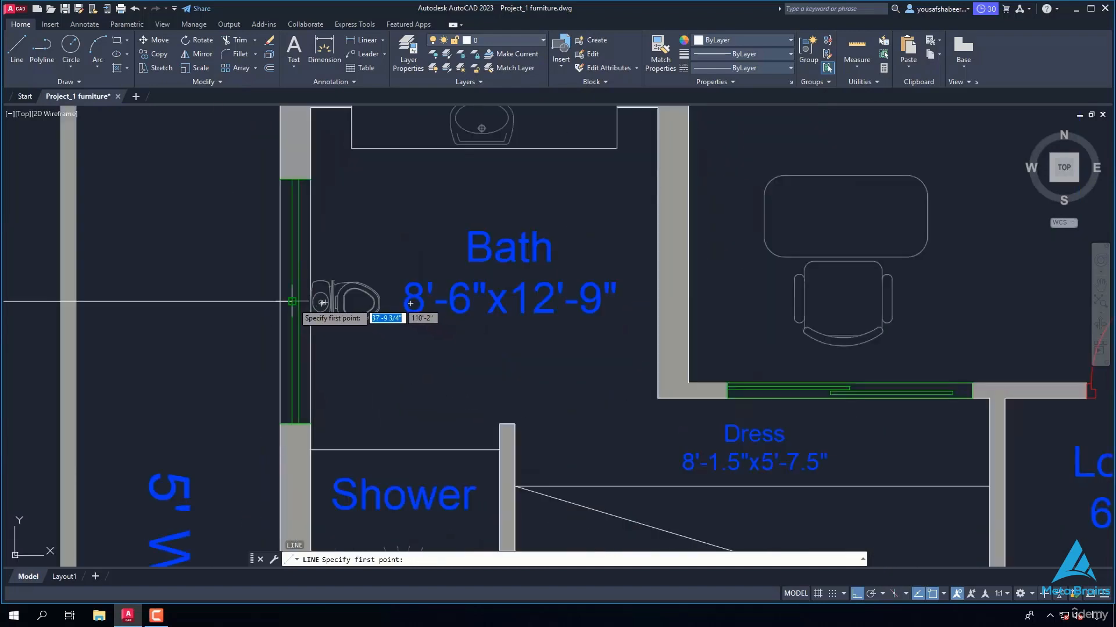
pyautogui.scroll(-6, 296, 308)
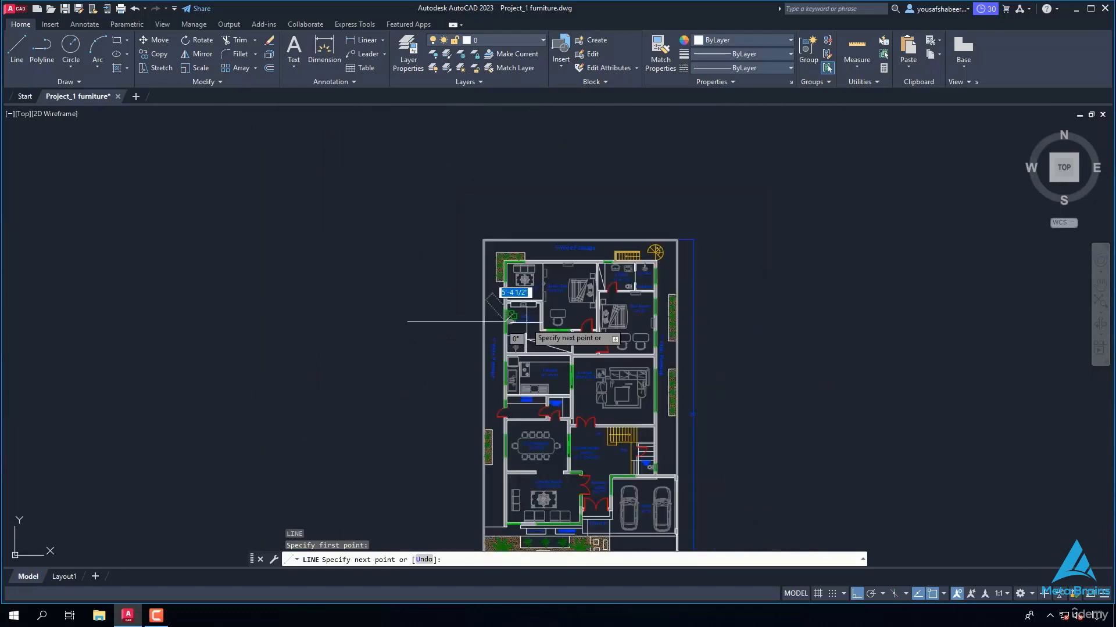
pyautogui.scroll(5, 667, 317)
pyautogui.click(630, 338)
pyautogui.scroll(-5, 635, 336)
pyautogui.write('2')
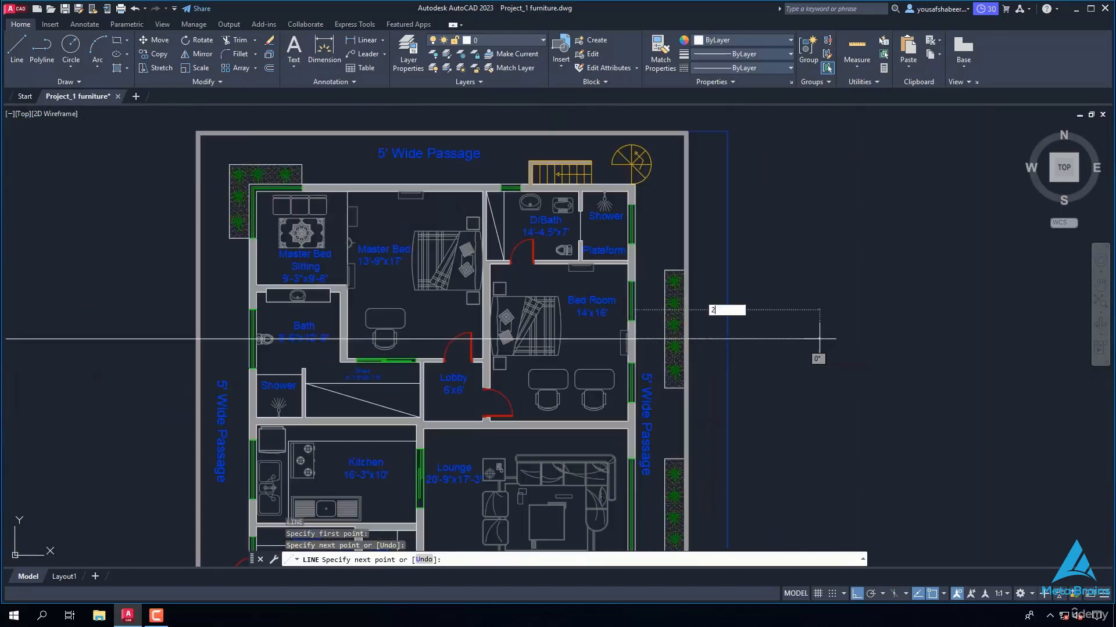
pyautogui.write('5')
pyautogui.press('Return')
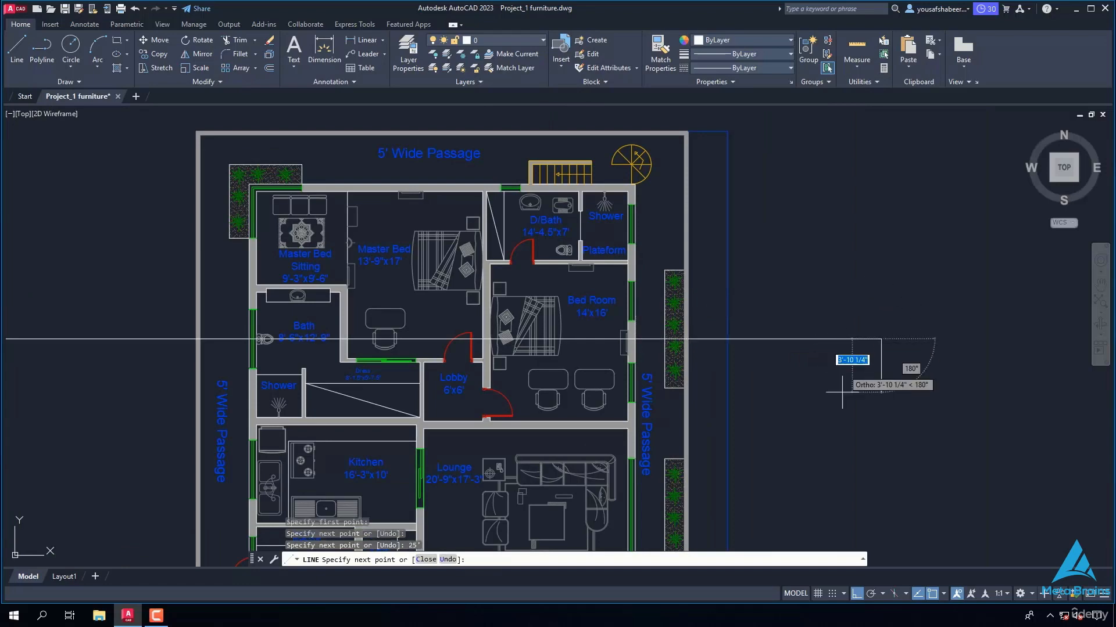
pyautogui.press('Return')
# Step: Join the three collinear horizontal segments across the plan into a single line
pyautogui.scroll(-2, 755, 370)
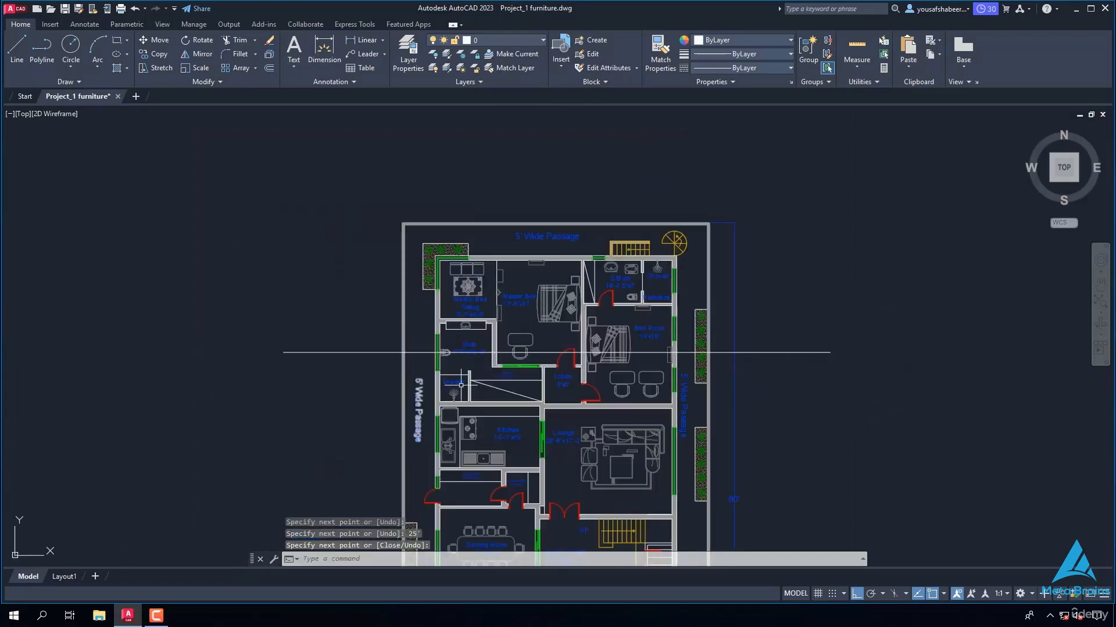
pyautogui.scroll(4, 837, 358)
pyautogui.click(795, 339)
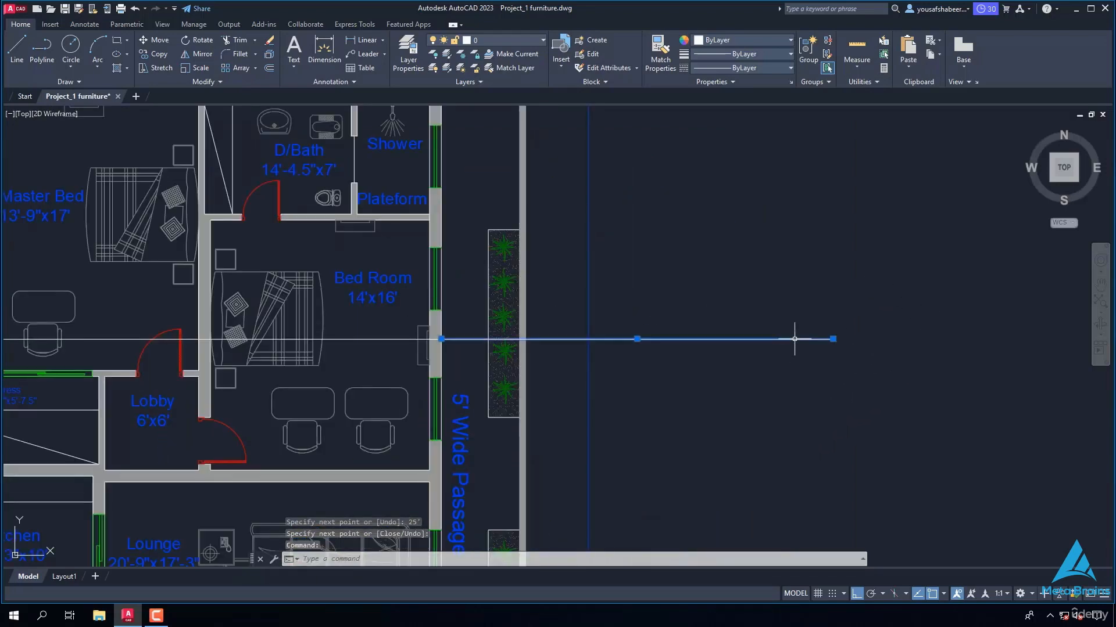
pyautogui.scroll(-4, 698, 352)
pyautogui.scroll(4, 562, 347)
pyautogui.click(562, 348)
pyautogui.scroll(-6, 315, 352)
pyautogui.scroll(6, 110, 360)
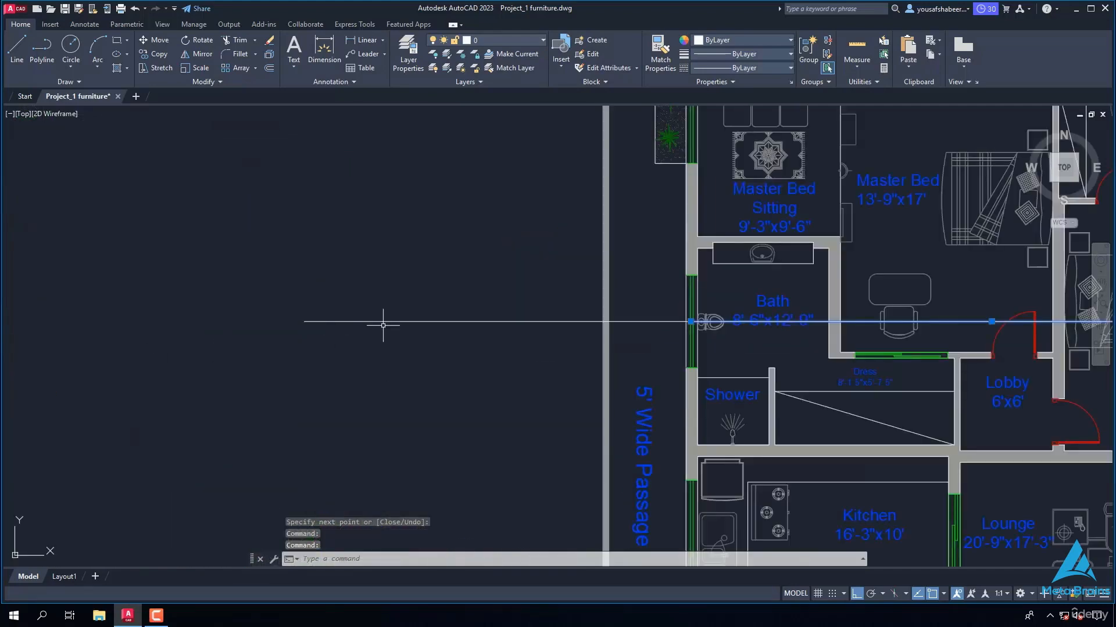
pyautogui.click(392, 322)
pyautogui.scroll(-2, 377, 349)
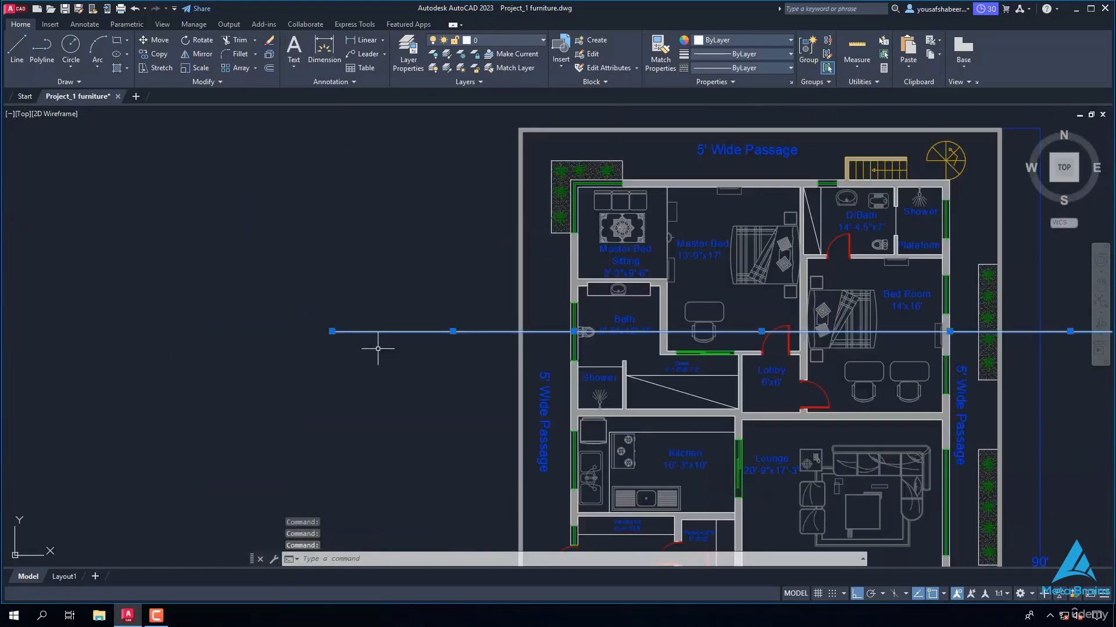
pyautogui.write('J')
pyautogui.press('Return')
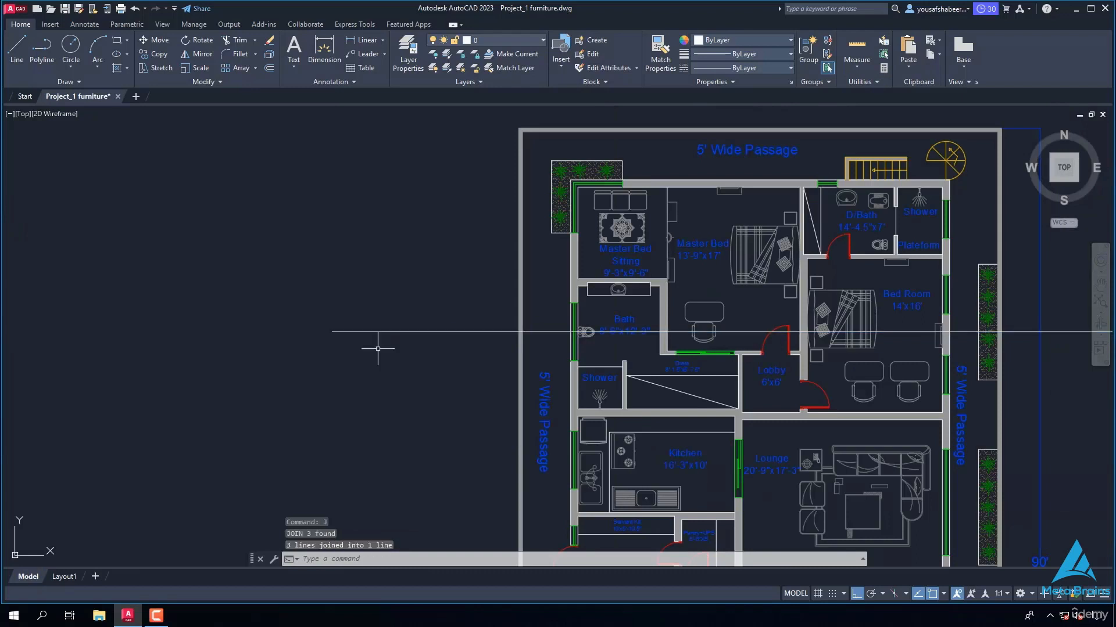
# Step: Change the linetype of the joined horizontal line to DASHED
pyautogui.click(375, 333)
pyautogui.scroll(-2, 306, 349)
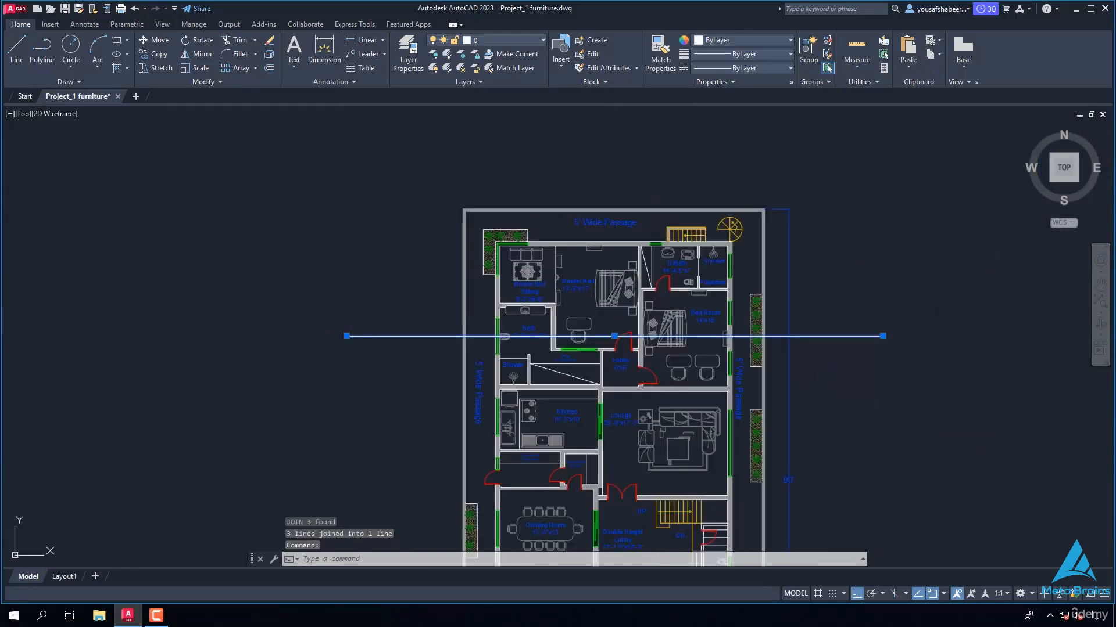
pyautogui.rightClick(349, 337)
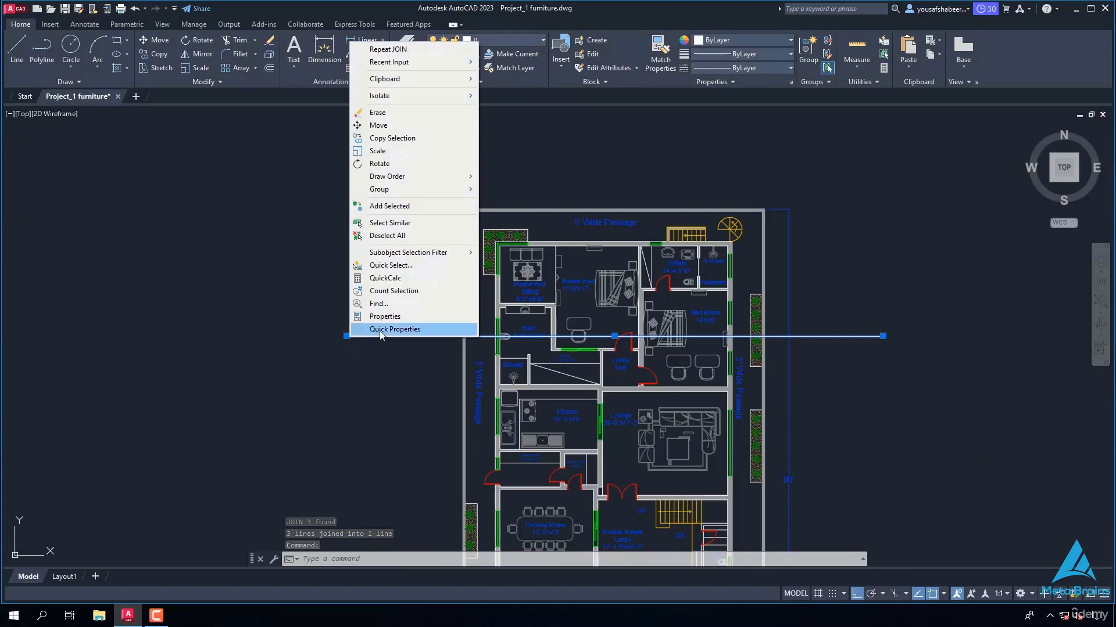
pyautogui.click(378, 329)
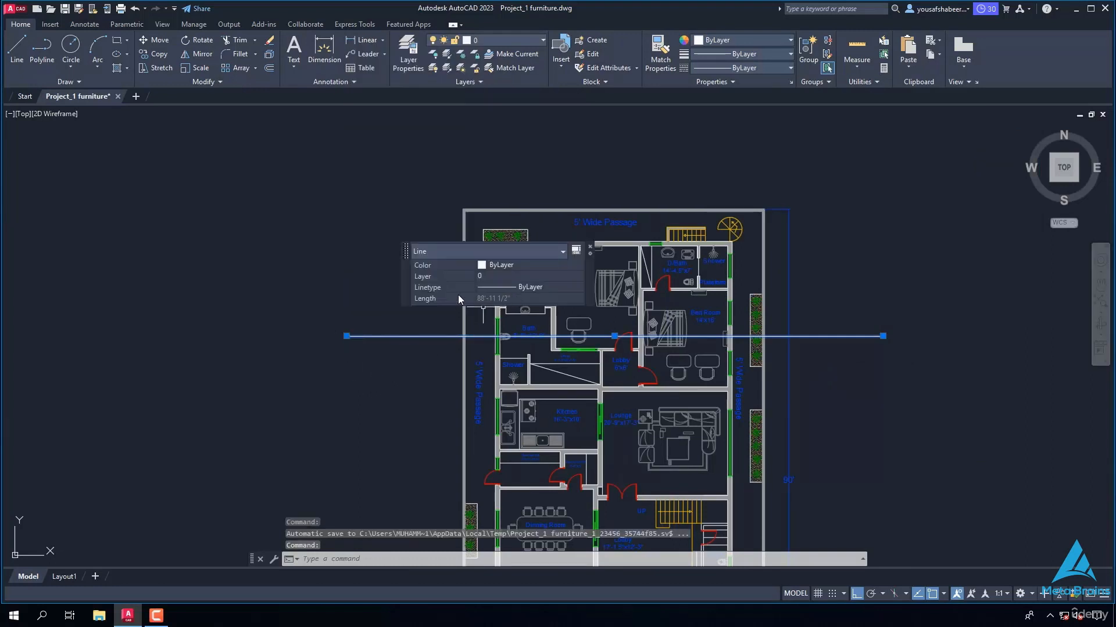
pyautogui.click(576, 287)
pyautogui.click(531, 328)
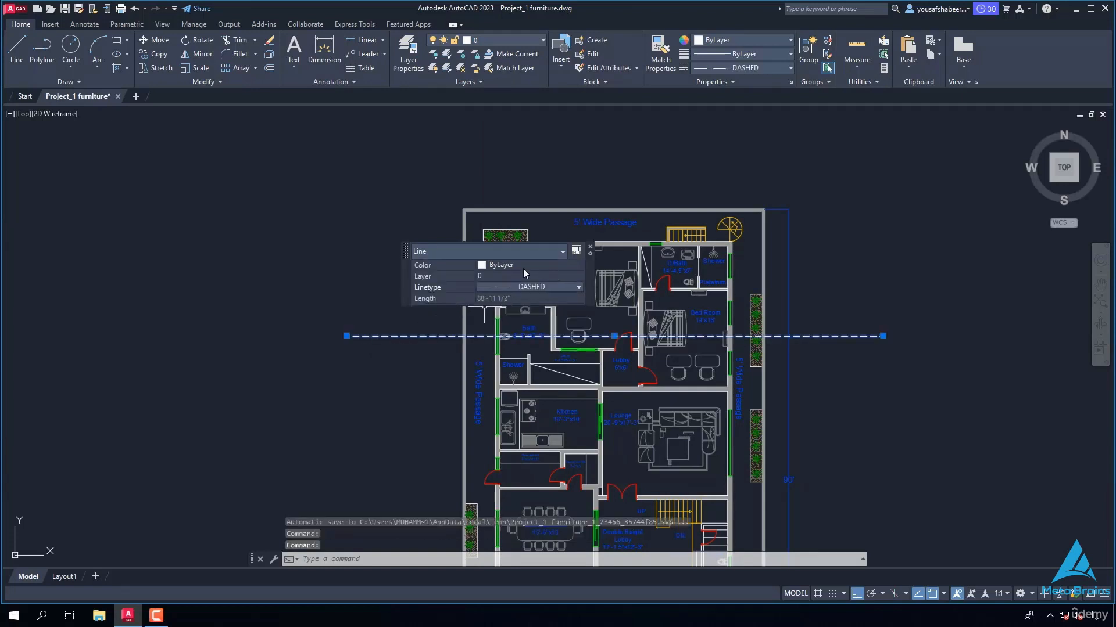
pyautogui.click(589, 246)
pyautogui.press('Escape')
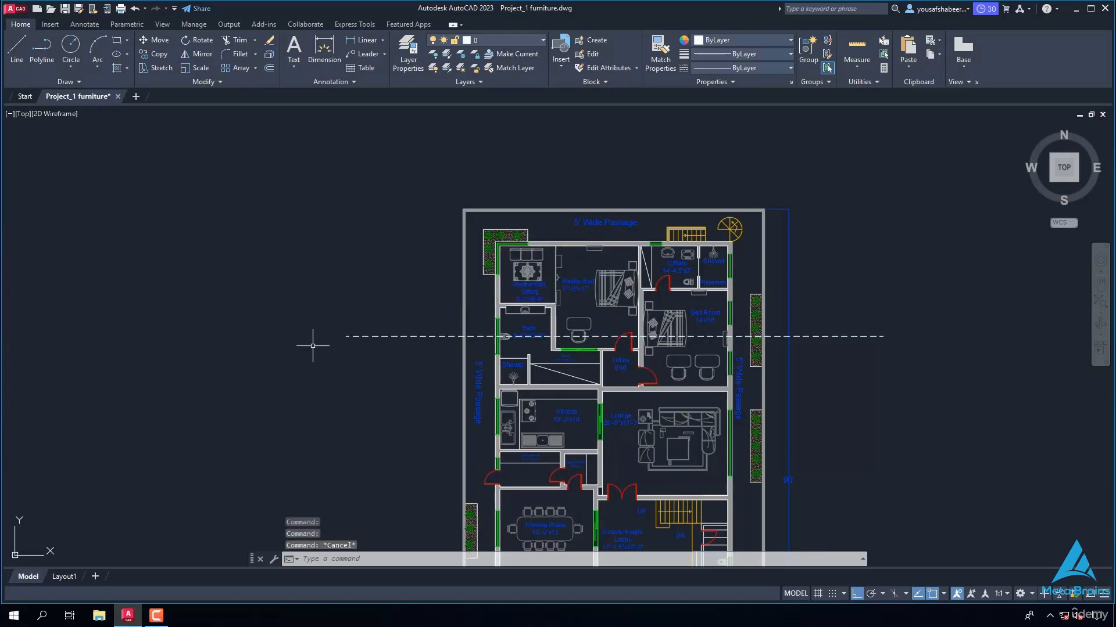
# Step: Draw a small downward-pointing V-shaped arrowhead under the west end of the dashed line, with ortho off
pyautogui.scroll(8, 329, 367)
pyautogui.write('l')
pyautogui.press('Return')
pyautogui.click(371, 279)
pyautogui.press('F8')
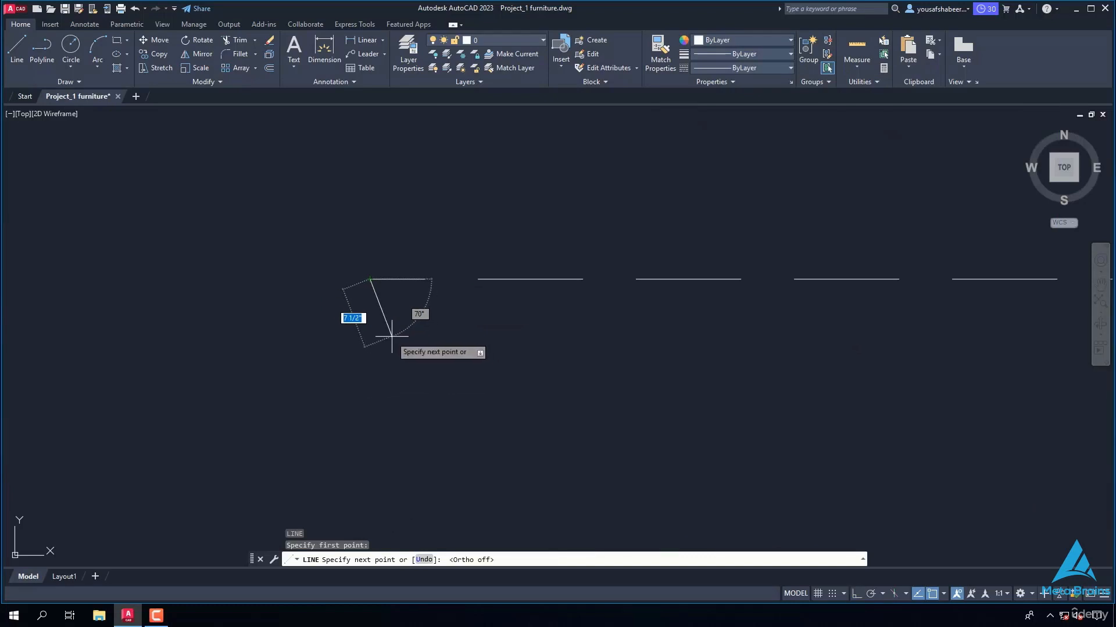
pyautogui.click(400, 337)
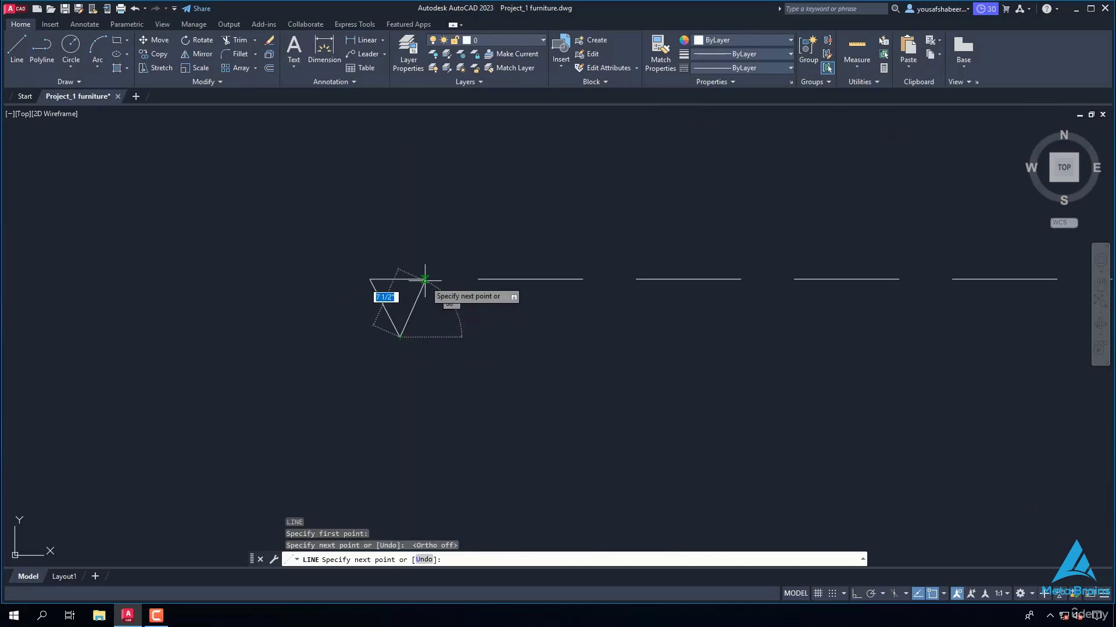
pyautogui.click(425, 278)
pyautogui.press('Return')
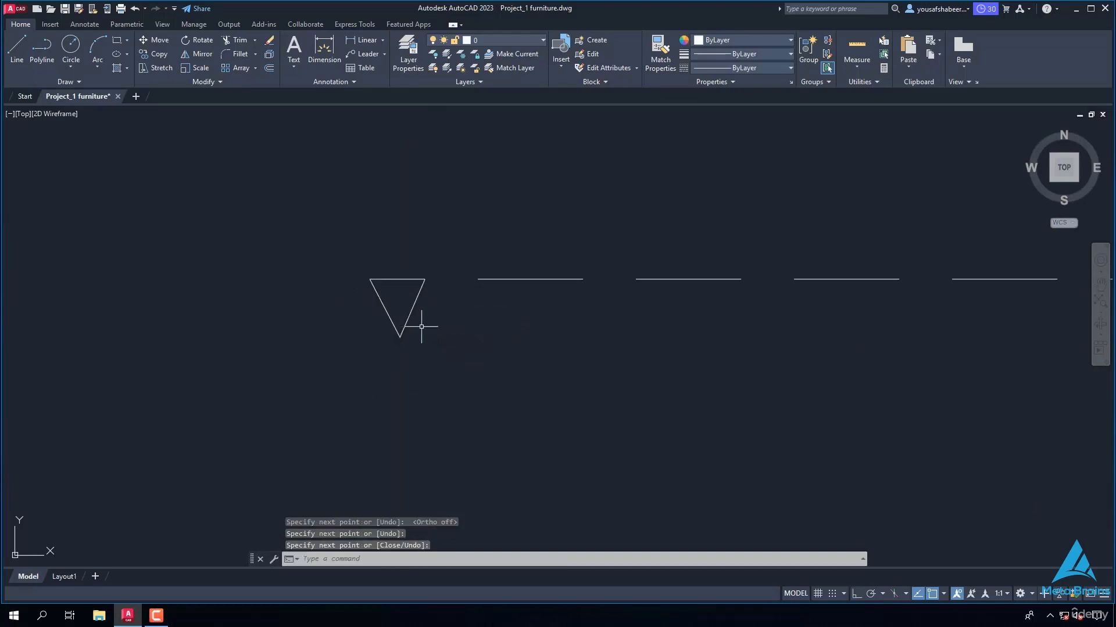
# Step: Copy the two arrowhead lines to the east end of the dashed line, using the arrowhead's upper east corner as base point
pyautogui.click(432, 292)
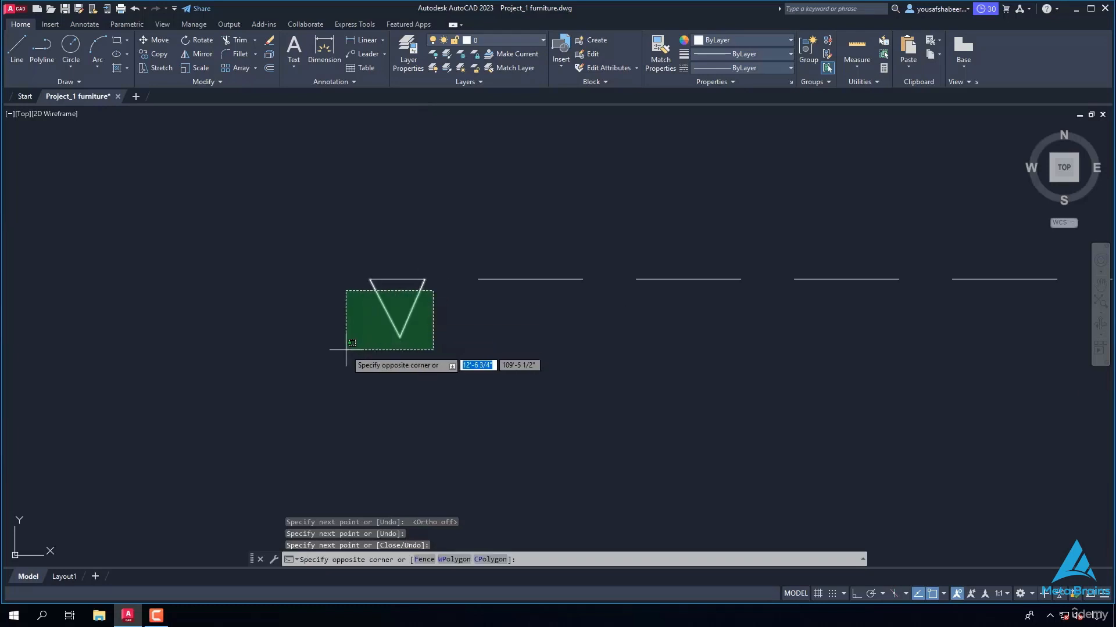
pyautogui.click(345, 350)
pyautogui.write('CO')
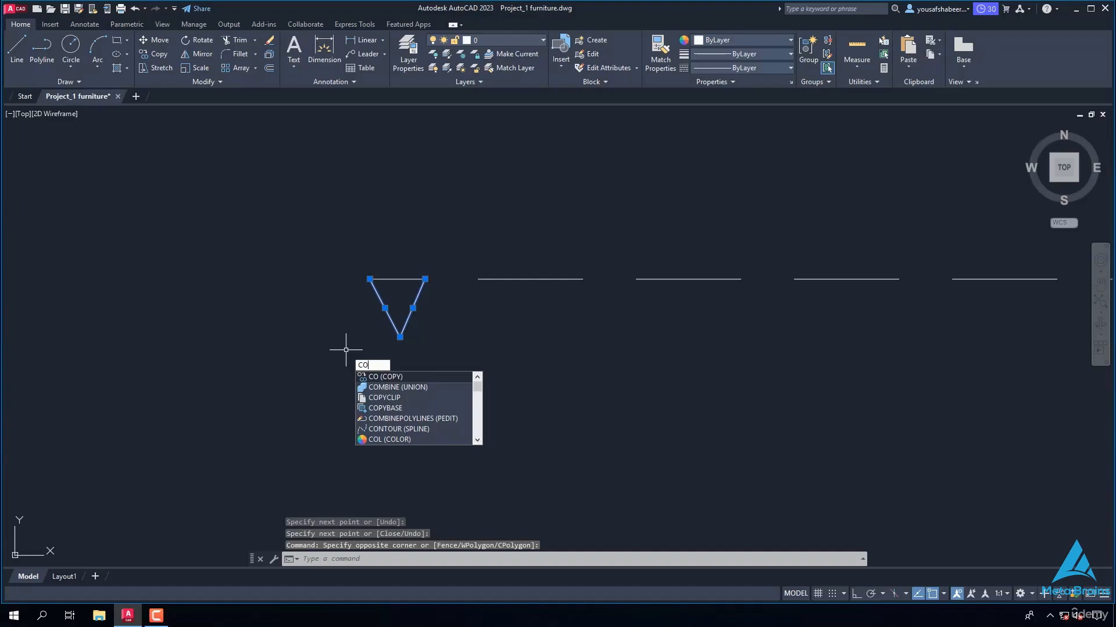
pyautogui.press('Return')
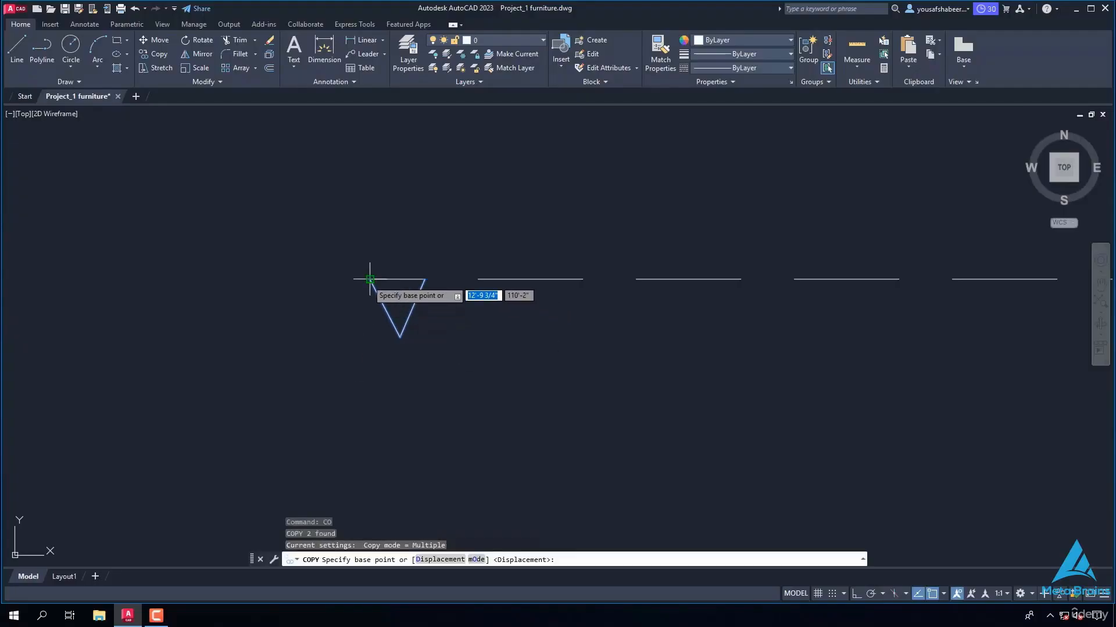
pyautogui.click(424, 279)
pyautogui.scroll(-5, 385, 372)
pyautogui.scroll(-3, 385, 372)
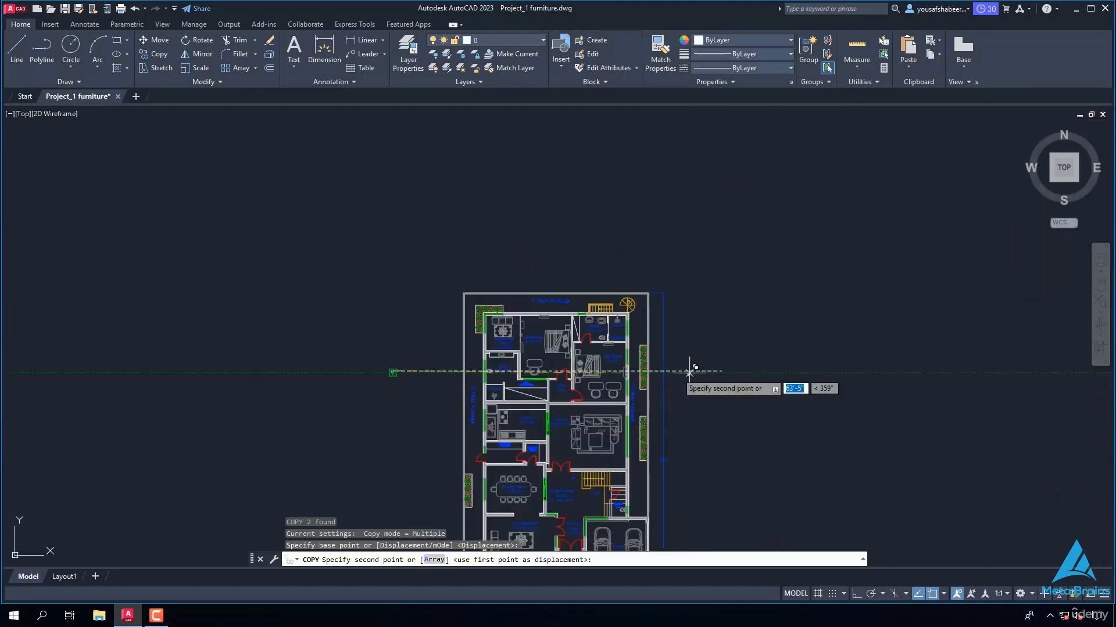
pyautogui.scroll(10, 690, 369)
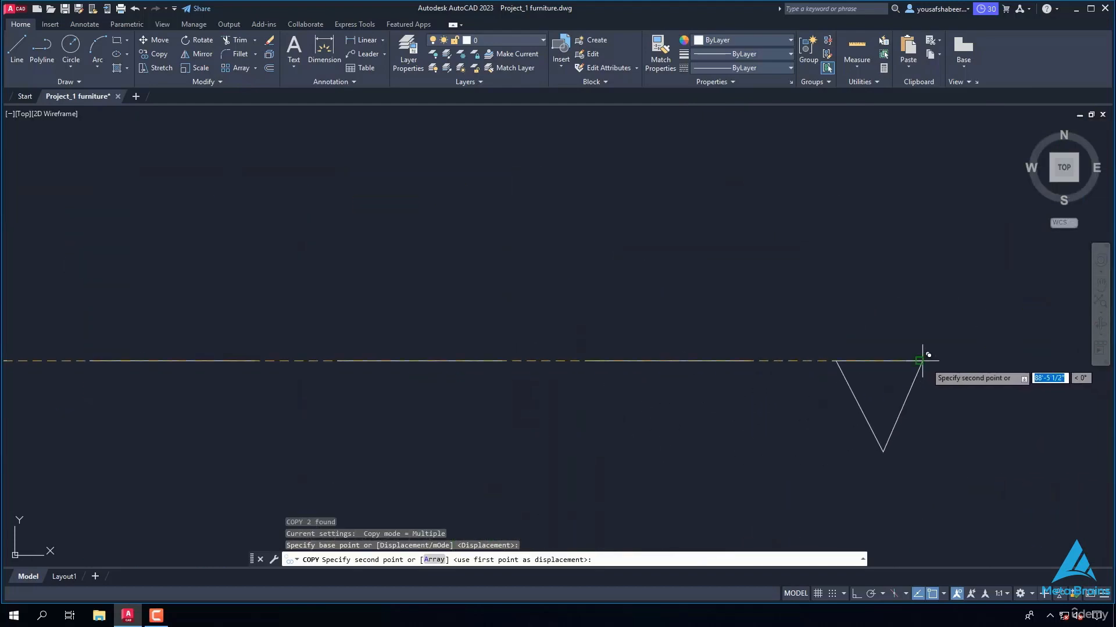
pyautogui.click(919, 361)
pyautogui.press('Escape')
pyautogui.scroll(-8, 738, 415)
pyautogui.scroll(-2, 677, 409)
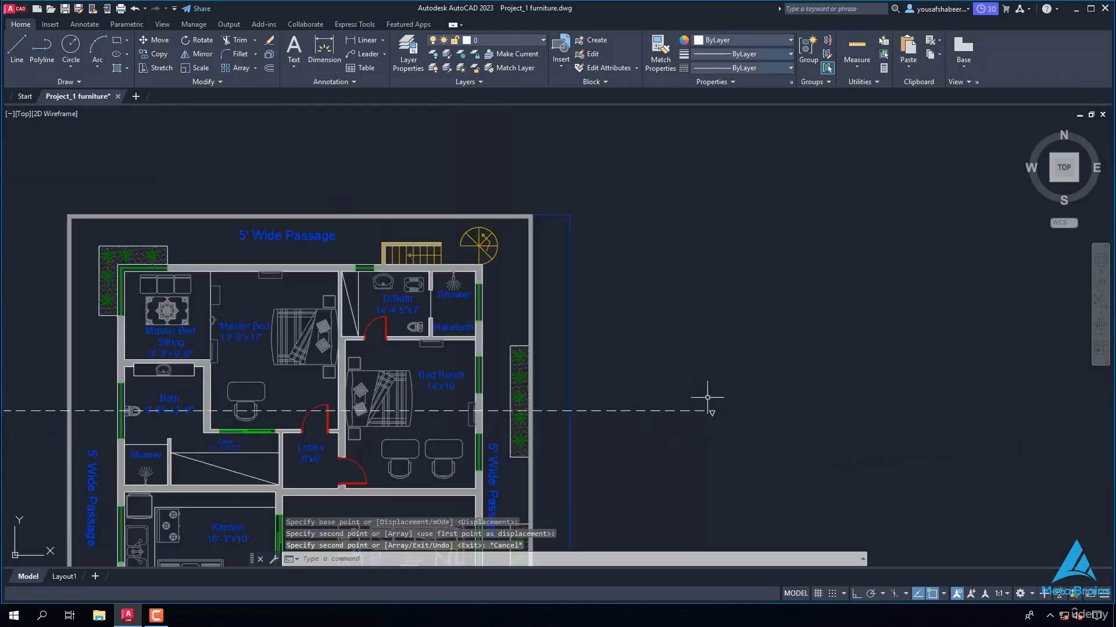
pyautogui.scroll(-4, 631, 447)
pyautogui.scroll(4, 416, 486)
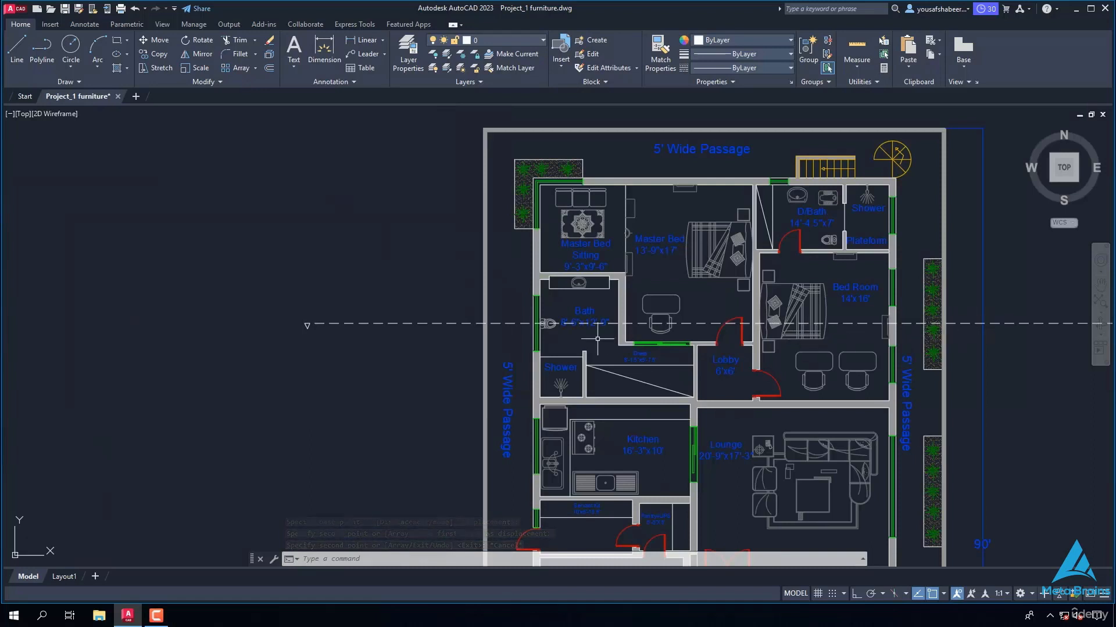
pyautogui.scroll(3, 655, 344)
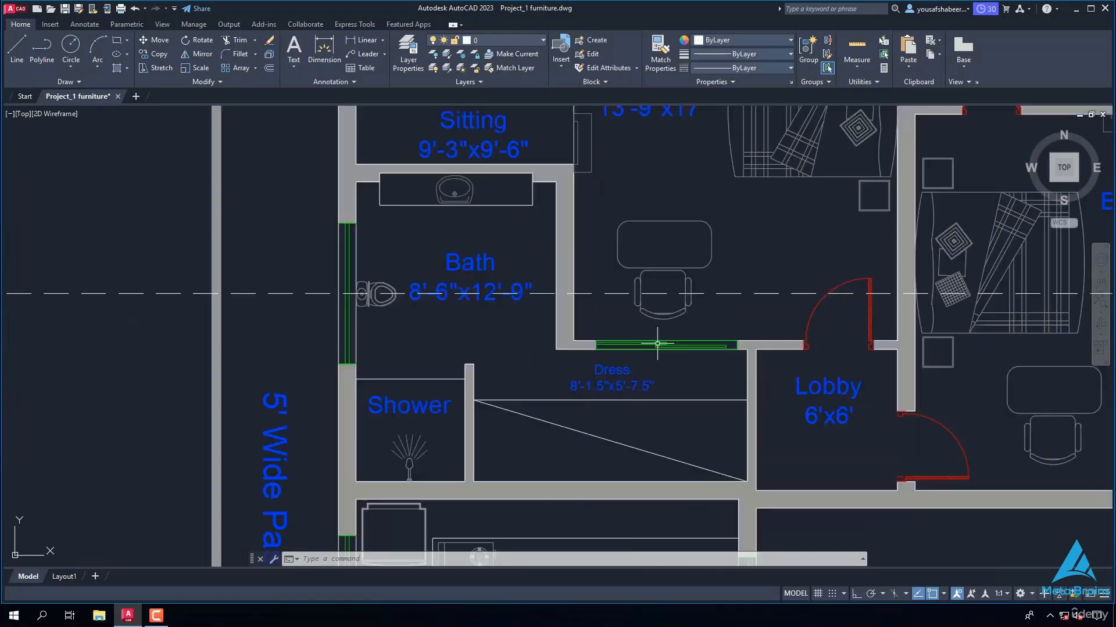
pyautogui.scroll(-2, 802, 338)
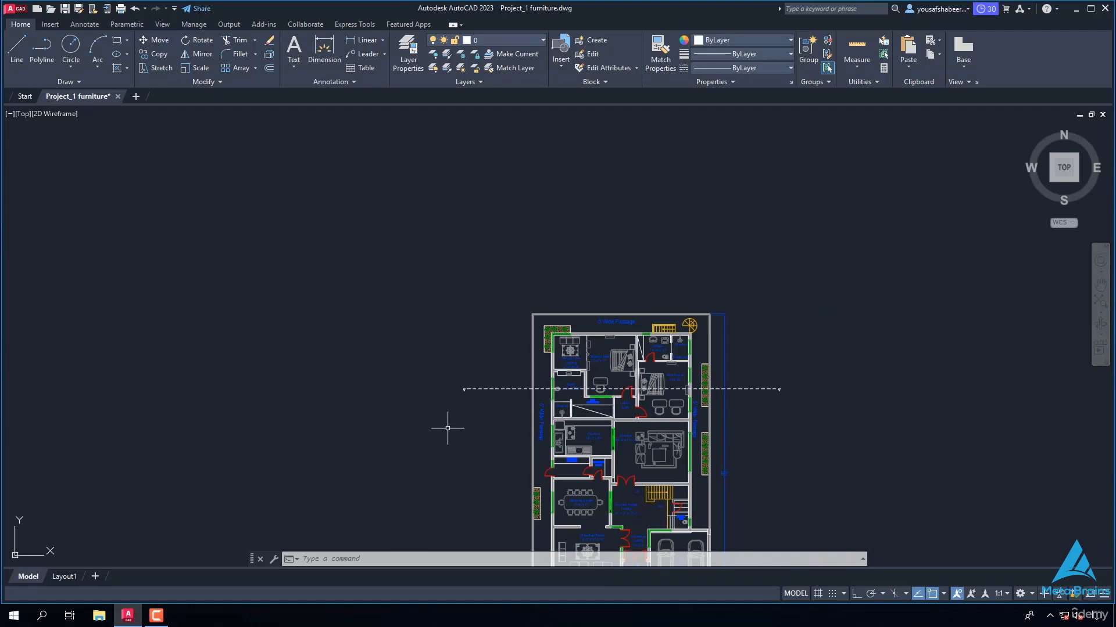
# Step: Draw vertical construction lines through both faces of the west boundary wall where the dashed section line crosses it
pyautogui.write('xl')
pyautogui.press('Return')
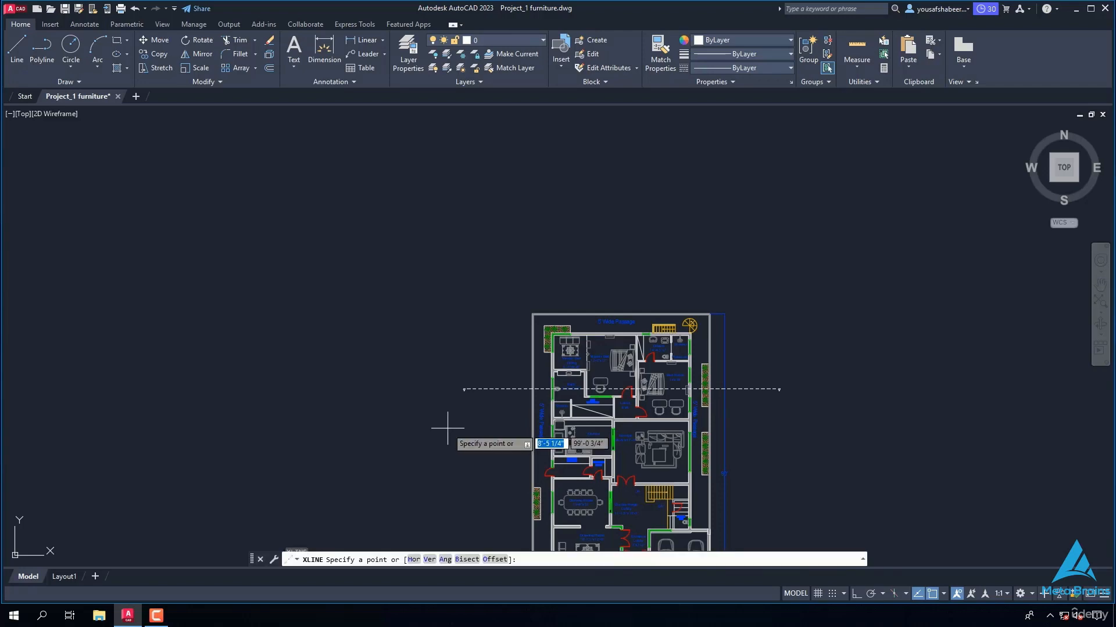
pyautogui.write('v')
pyautogui.press('Return')
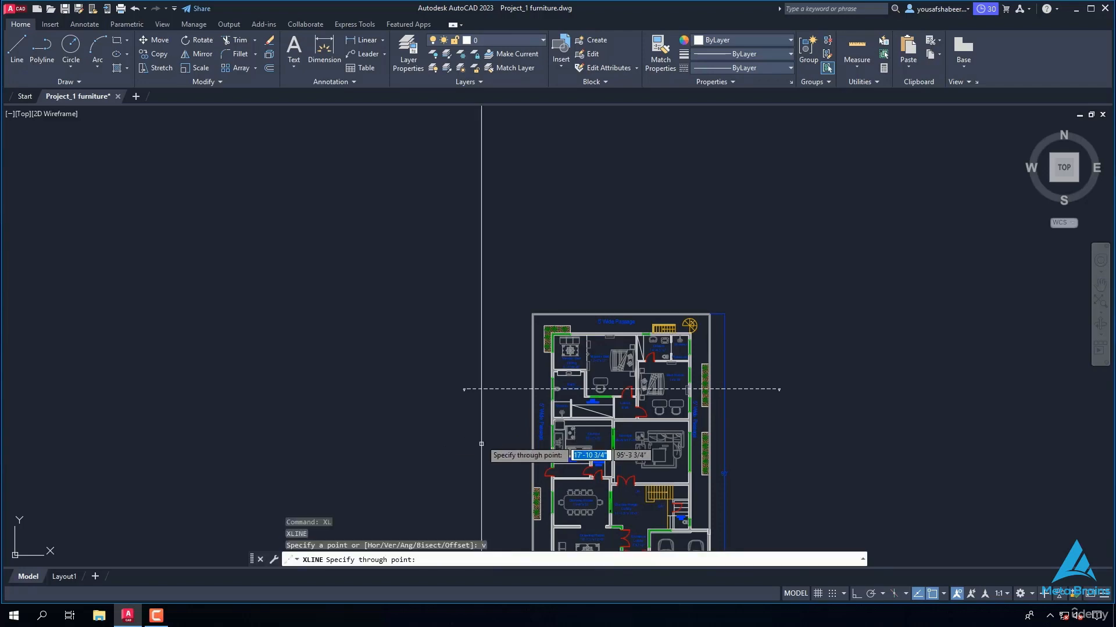
pyautogui.scroll(5, 526, 401)
pyautogui.scroll(4, 533, 429)
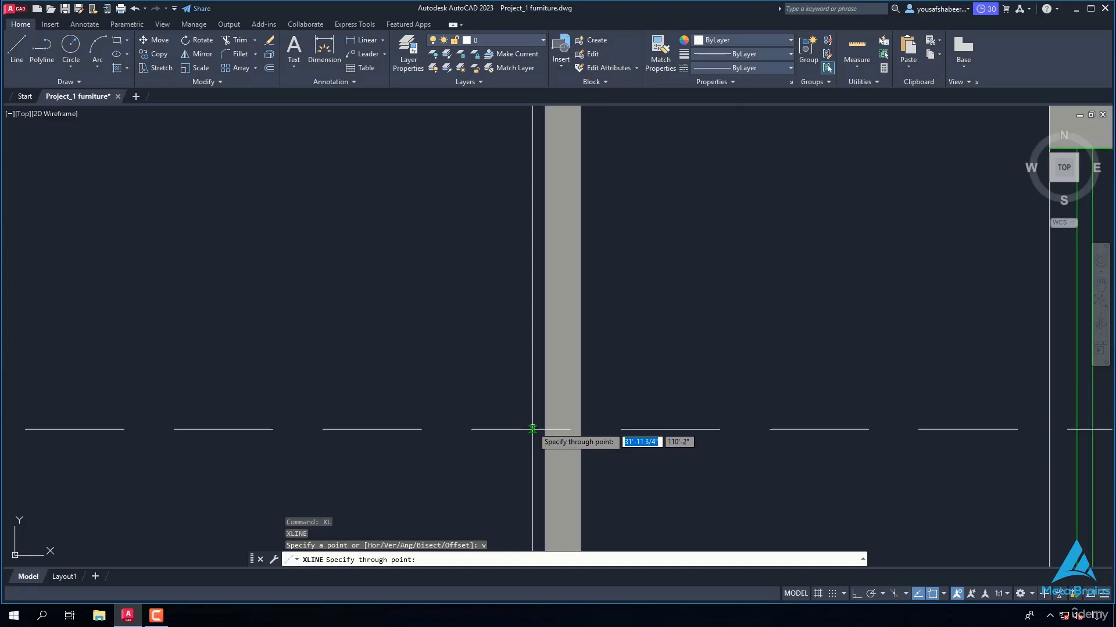
pyautogui.click(545, 429)
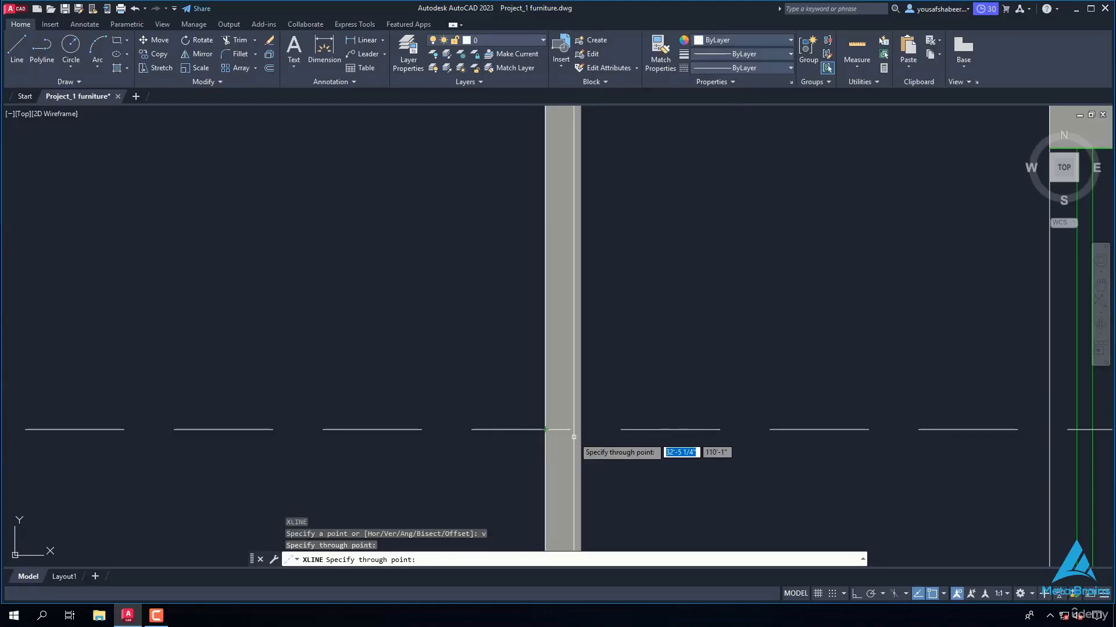
pyautogui.click(579, 430)
# Step: Add vertical construction lines through both faces of the west exterior wall, the Bath's east wall and the wall between Master Bed and Bed Room
pyautogui.scroll(-5, 575, 430)
pyautogui.scroll(4, 512, 430)
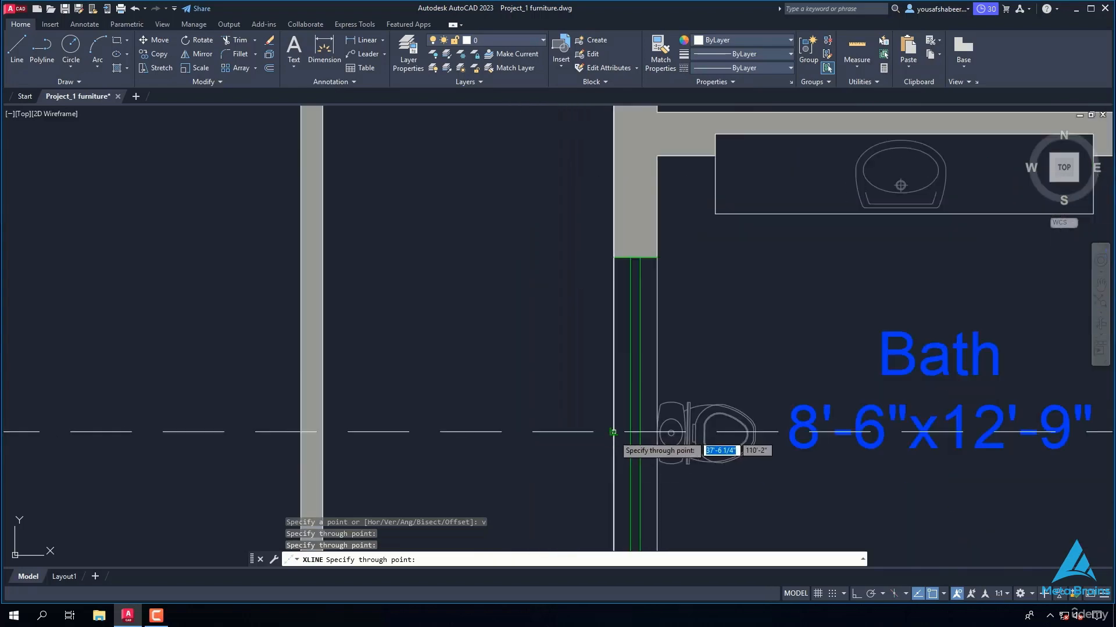
pyautogui.scroll(-4, 604, 442)
pyautogui.scroll(5, 639, 427)
pyautogui.scroll(-4, 694, 420)
pyautogui.scroll(6, 711, 427)
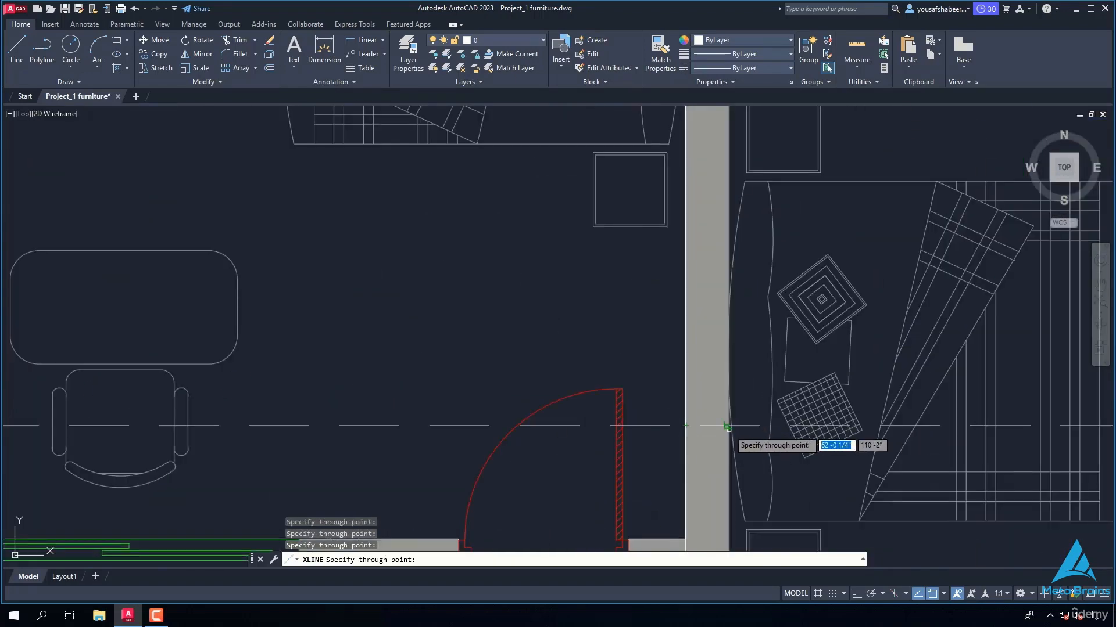
pyautogui.click(690, 415)
pyautogui.click(732, 417)
# Step: Add vertical construction lines through both faces of the east exterior wall and the east boundary wall, then end the command
pyautogui.scroll(-5, 738, 417)
pyautogui.scroll(7, 805, 417)
pyautogui.click(778, 404)
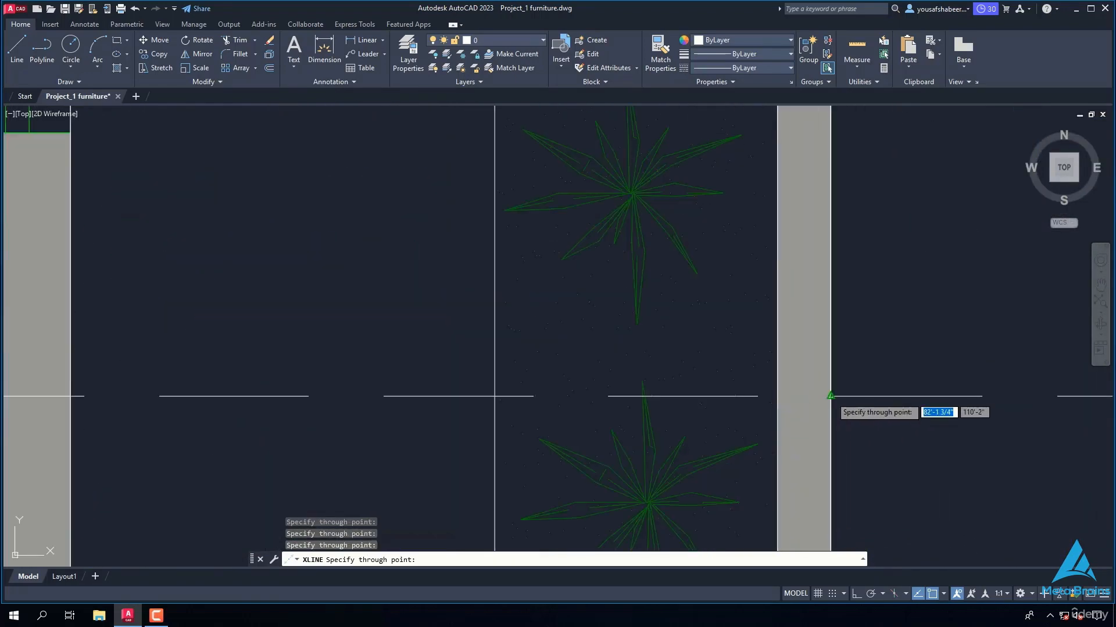
pyautogui.click(832, 399)
pyautogui.scroll(-7, 741, 436)
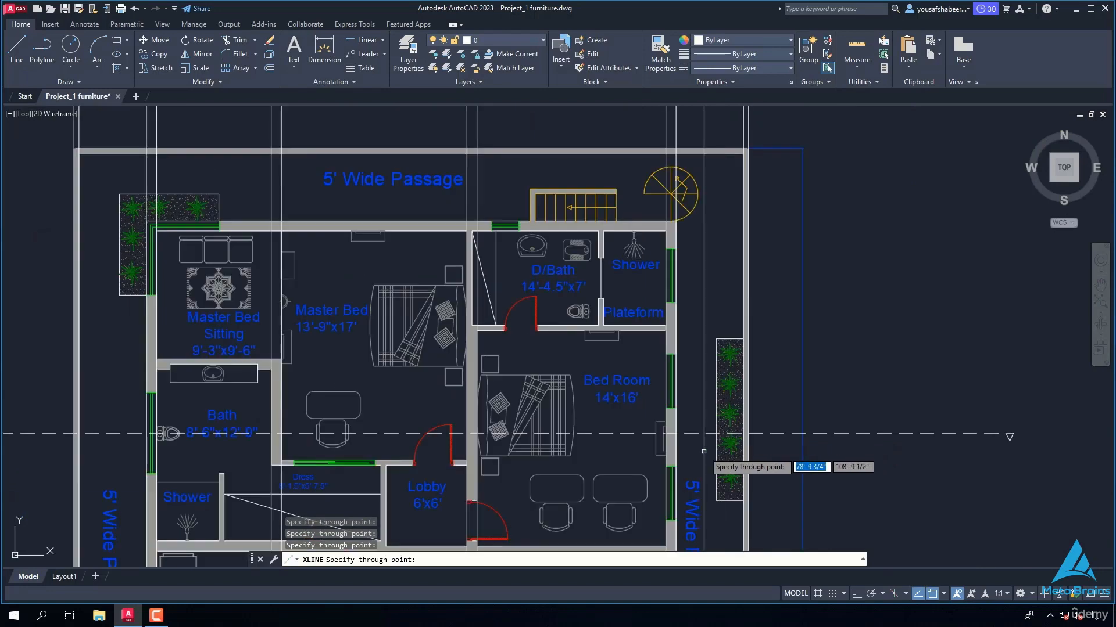
pyautogui.press('Escape')
pyautogui.scroll(-2, 708, 448)
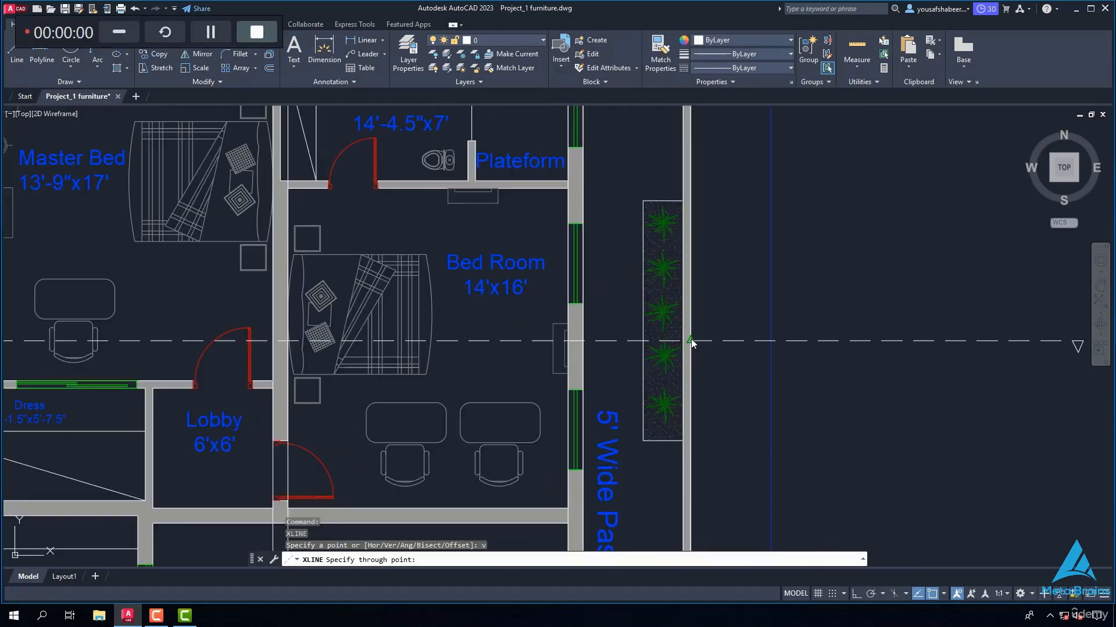
# Step: Draw vertical construction lines through both jambs of the door opening between the Master Bed and the Lobby
pyautogui.scroll(-4, 639, 354)
pyautogui.scroll(8, 514, 376)
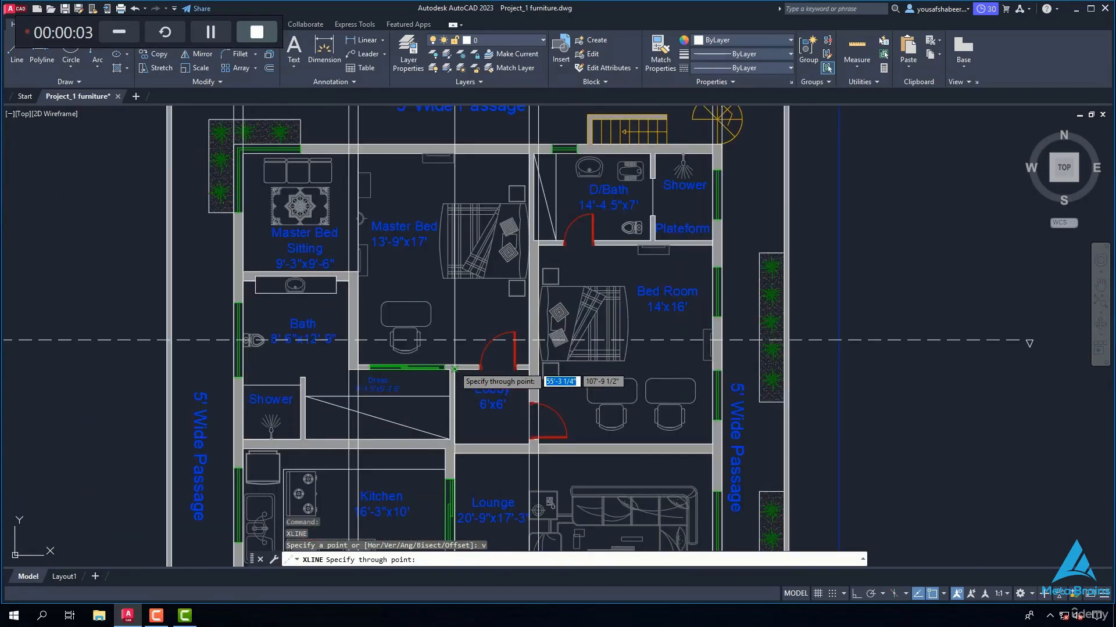
pyautogui.scroll(2, 513, 376)
pyautogui.scroll(4, 515, 374)
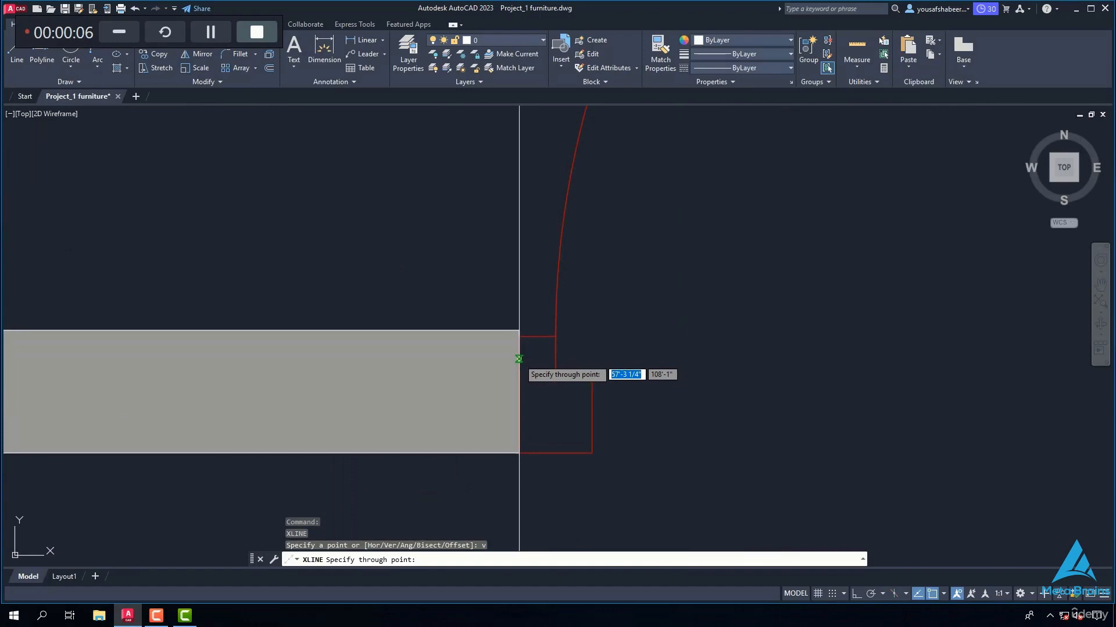
pyautogui.scroll(-2, 662, 372)
pyautogui.scroll(3, 605, 369)
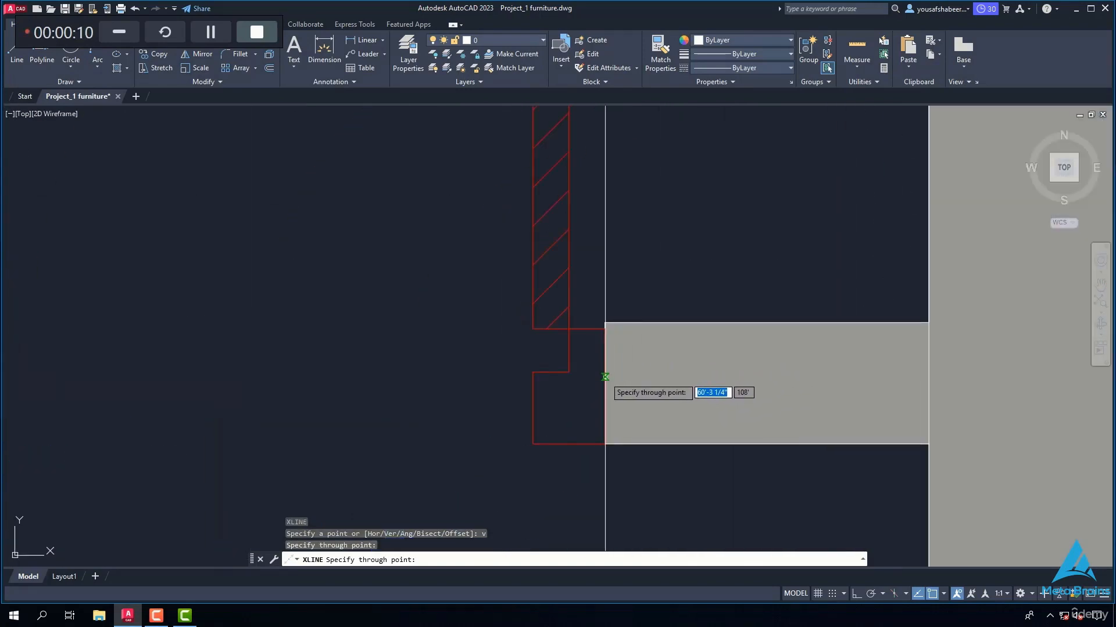
pyautogui.click(605, 368)
# Step: Add vertical construction lines through both ends of the green sliding unit between the Master Bed and Dress, and end the command
pyautogui.scroll(-3, 715, 366)
pyautogui.scroll(-3, 715, 366)
pyautogui.scroll(3, 531, 373)
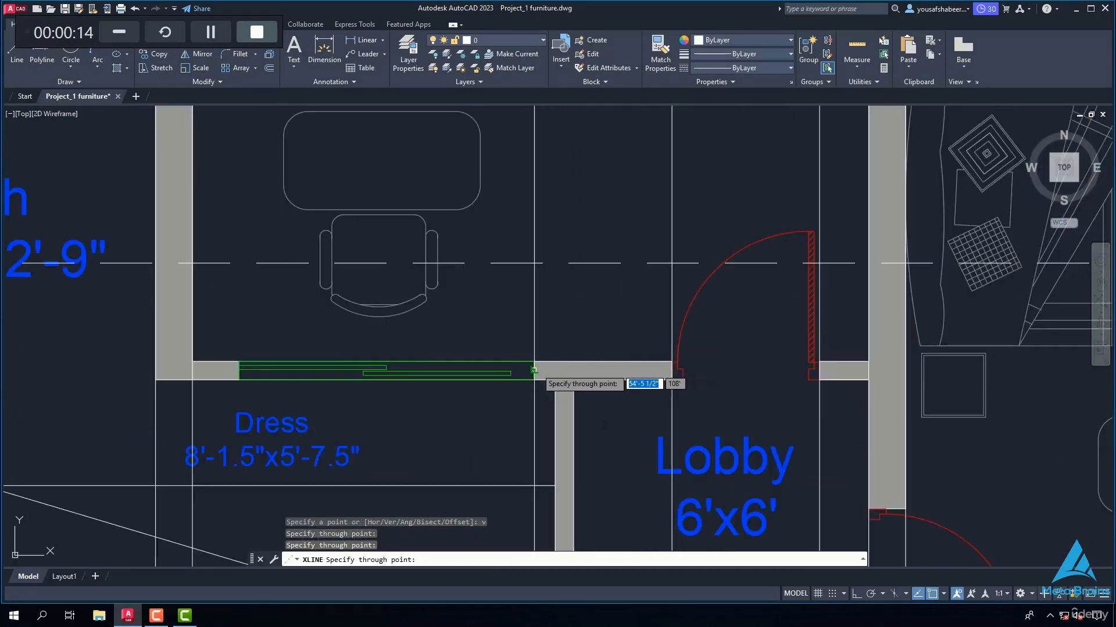
pyautogui.scroll(3, 526, 374)
pyautogui.click(526, 373)
pyautogui.scroll(-6, 540, 373)
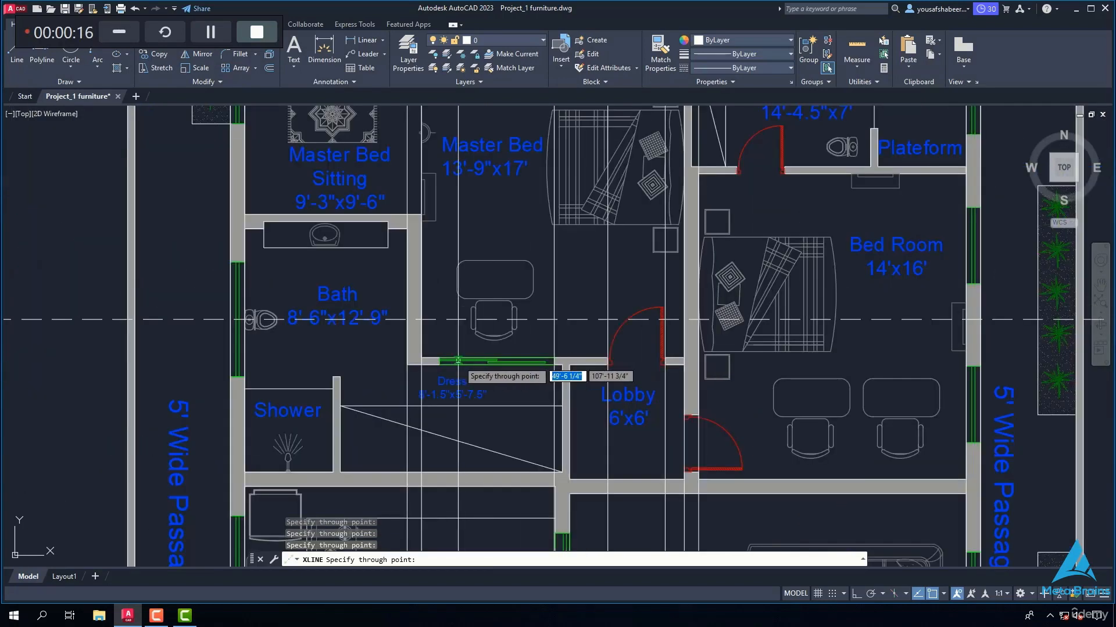
pyautogui.scroll(2, 459, 368)
pyautogui.scroll(2, 459, 367)
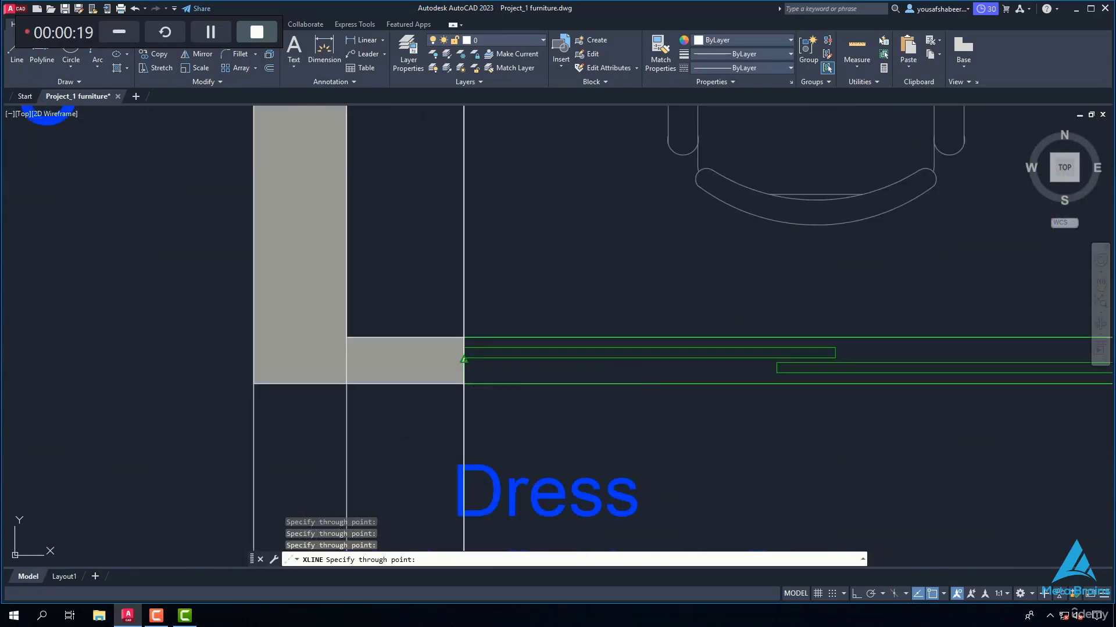
pyautogui.scroll(-3, 474, 345)
pyautogui.scroll(-3, 473, 345)
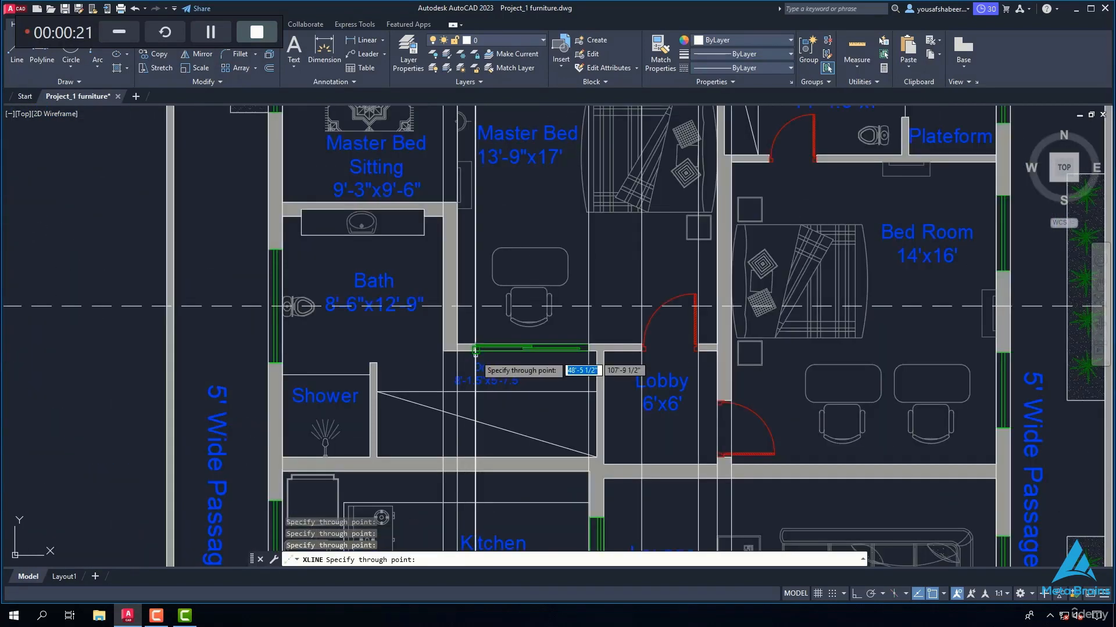
pyautogui.press('Escape')
pyautogui.scroll(-2, 499, 360)
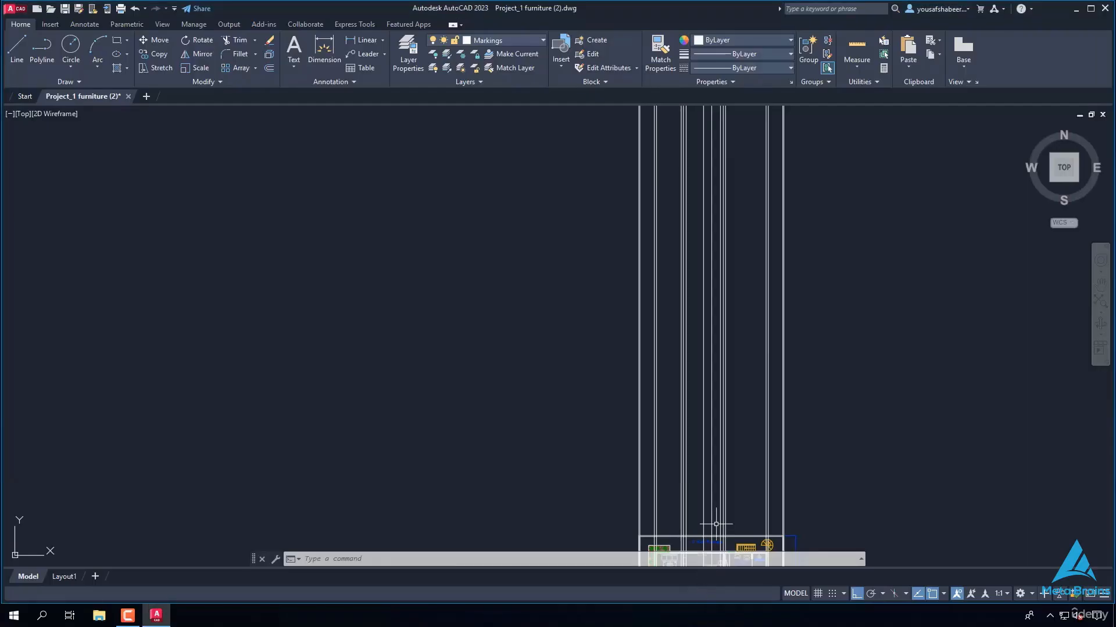
# Step: Draw a horizontal line above the plan from the westernmost to the easternmost vertical construction line
pyautogui.scroll(2, 839, 355)
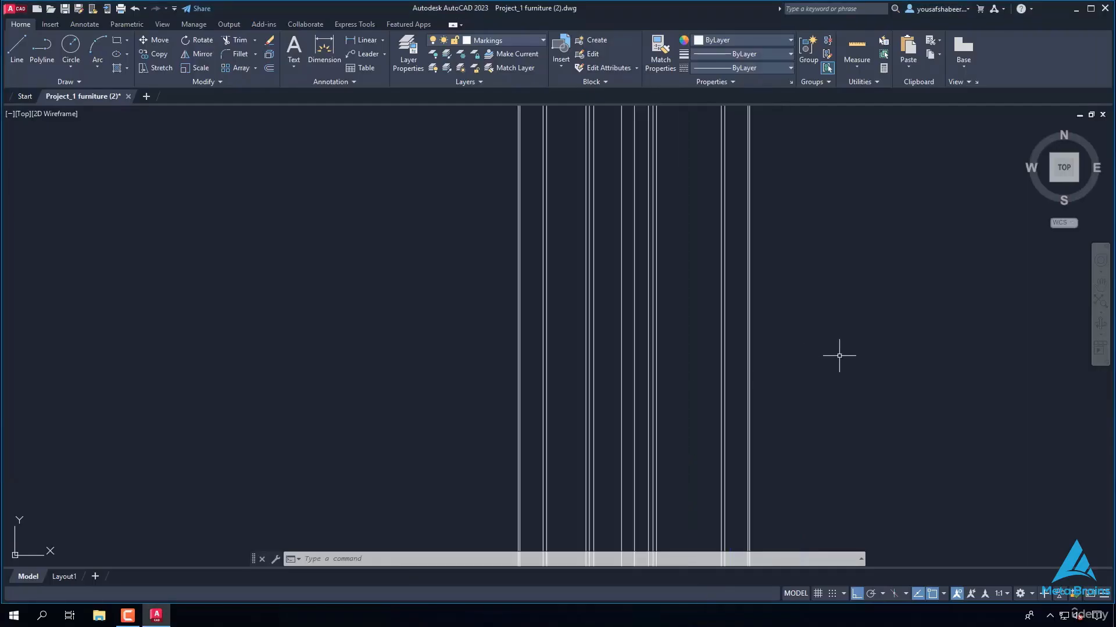
pyautogui.scroll(2, 839, 356)
pyautogui.write('l')
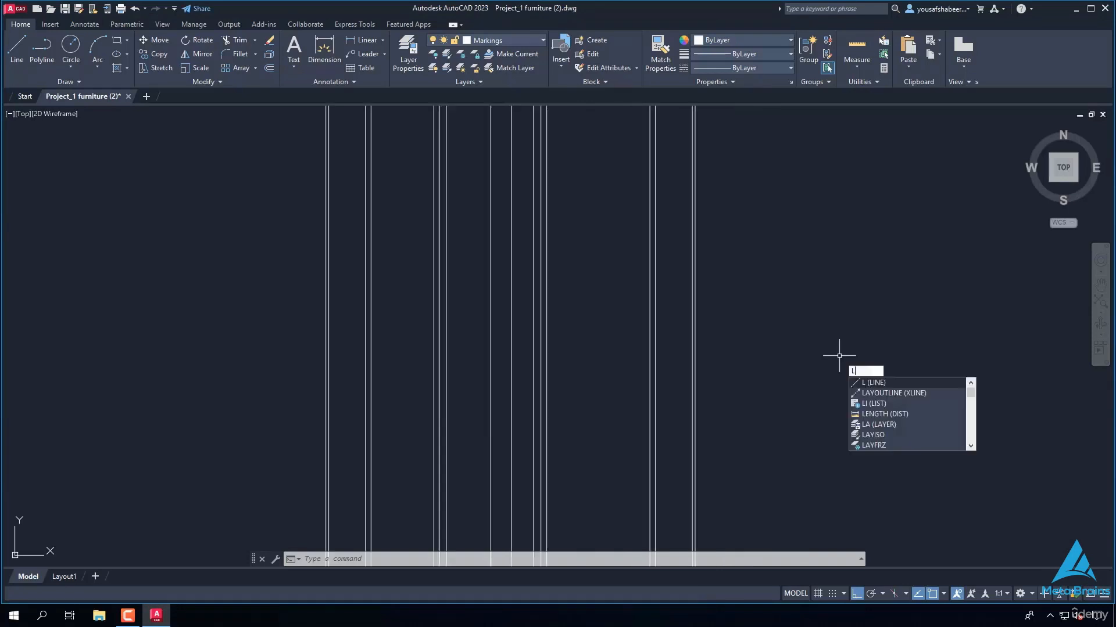
pyautogui.press('Return')
pyautogui.scroll(-6, 792, 331)
pyautogui.scroll(2, 823, 462)
pyautogui.scroll(2, 823, 462)
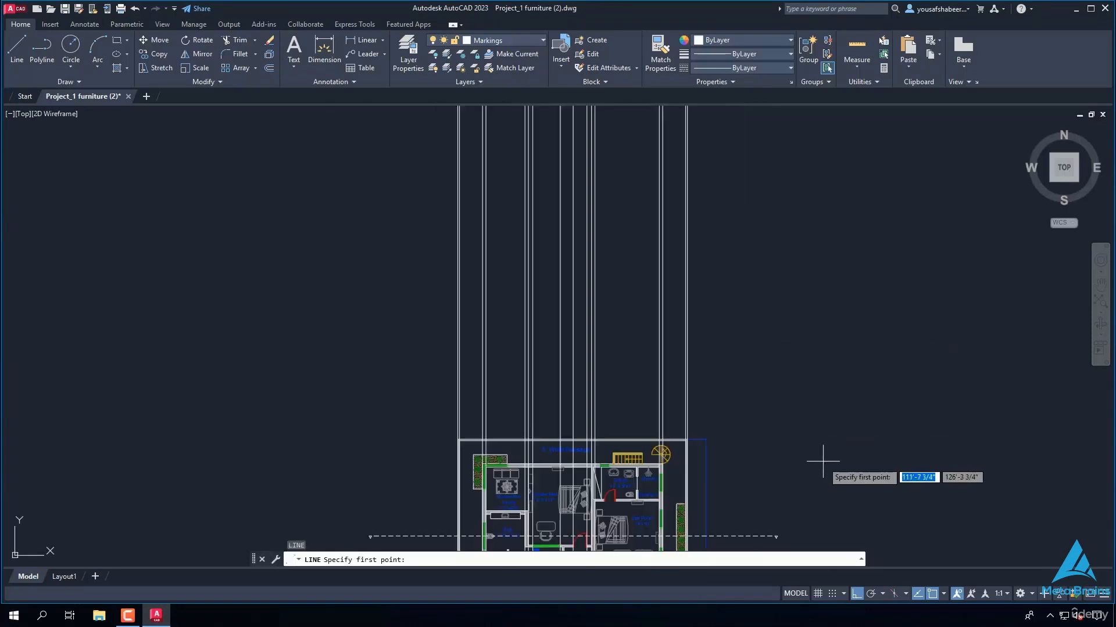
pyautogui.scroll(2, 767, 316)
pyautogui.scroll(2, 294, 356)
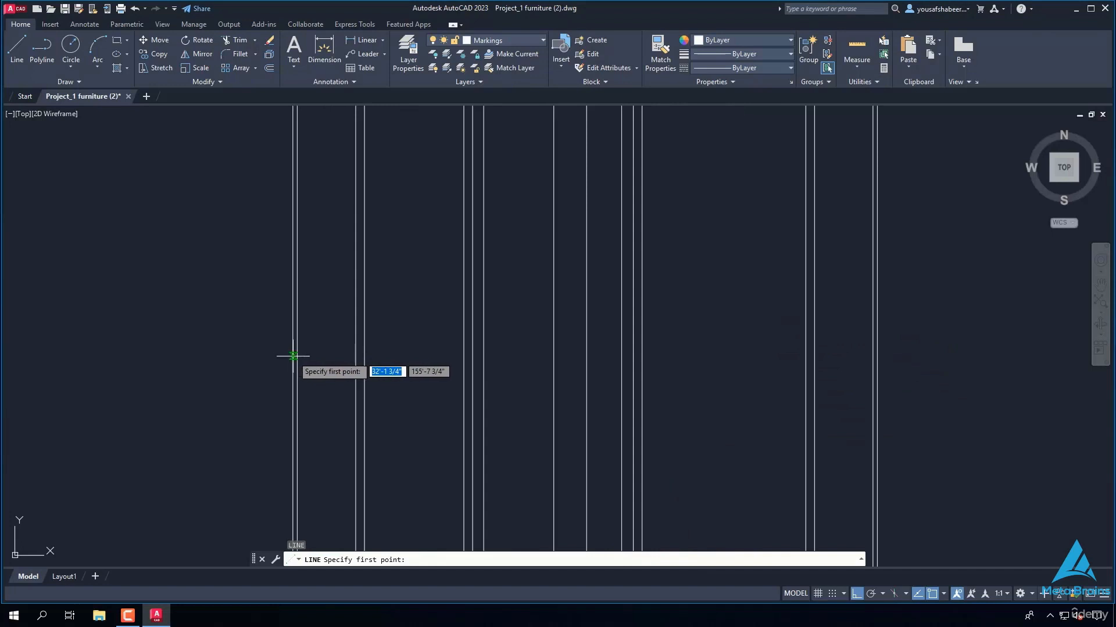
pyautogui.click(293, 355)
pyautogui.scroll(-1, 675, 353)
pyautogui.scroll(4, 804, 355)
pyautogui.click(773, 365)
pyautogui.press('Return')
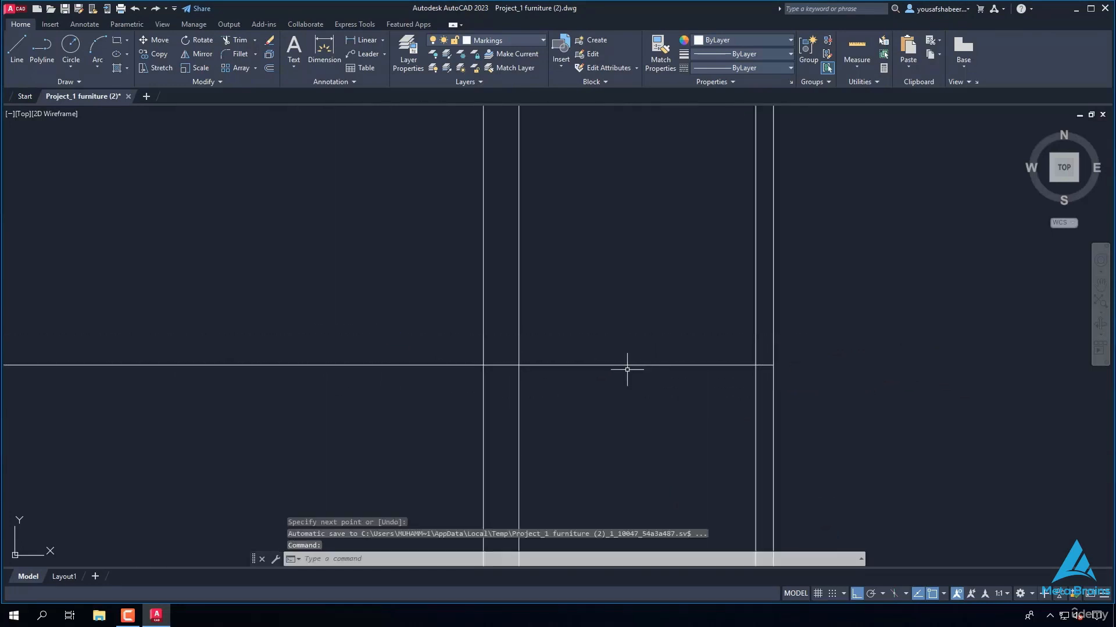
# Step: Offset the horizontal base line 6 inches upward
pyautogui.write('o')
pyautogui.press('Return')
pyautogui.write('6')
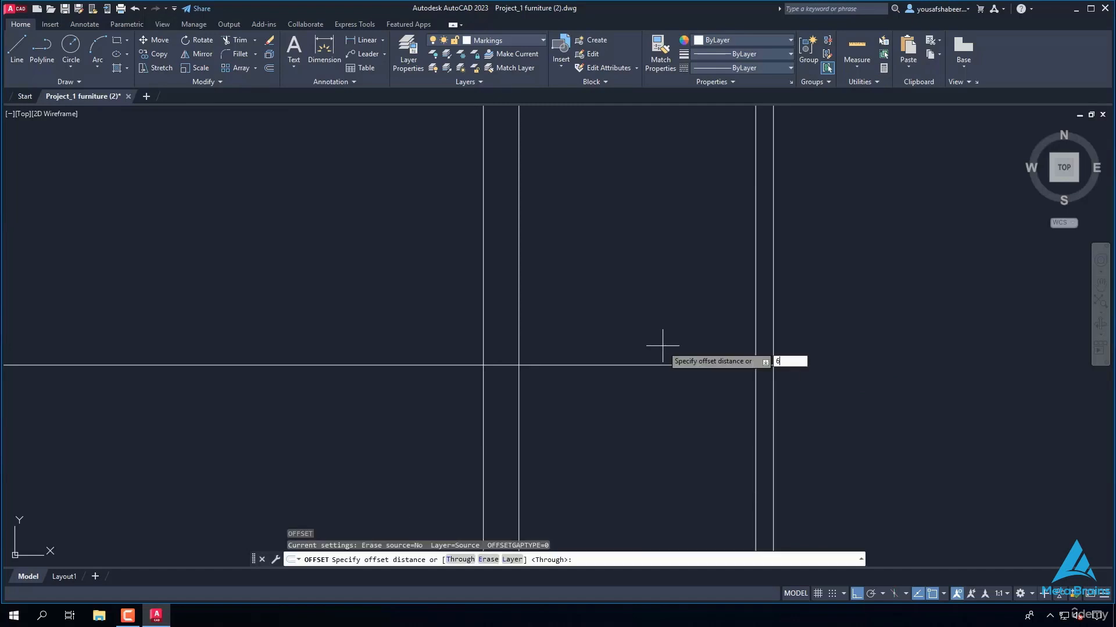
pyautogui.press('Return')
pyautogui.click(652, 365)
pyautogui.click(649, 343)
# Step: Offset the upper horizontal line 1' upward, offset that copy a further 5 inches upward, and end the command
pyautogui.click(649, 343)
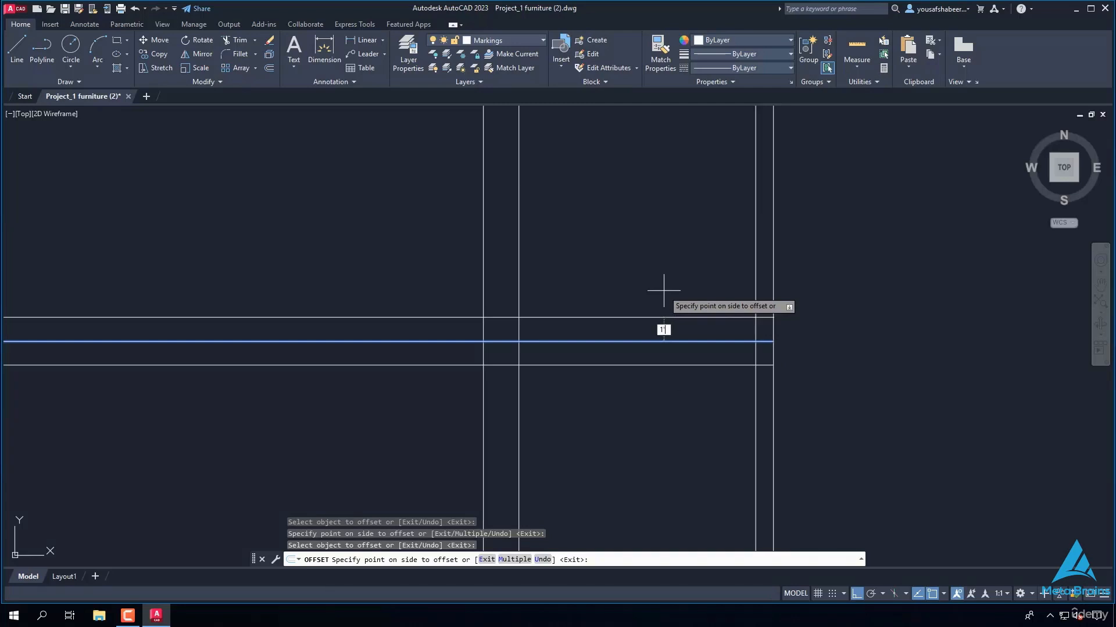
pyautogui.write("1'")
pyautogui.press('Return')
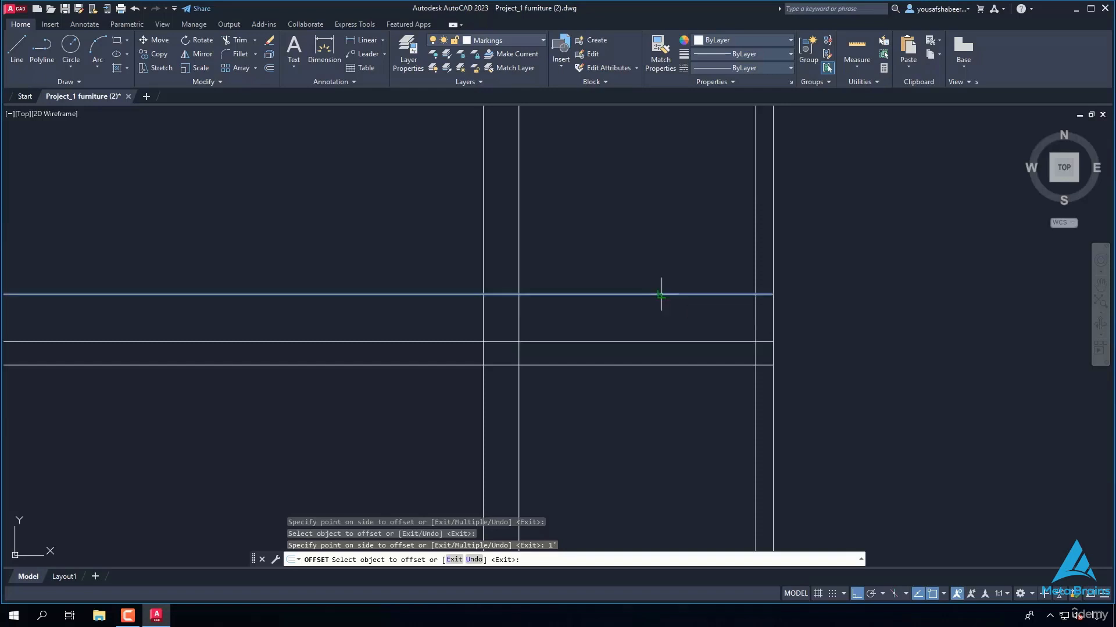
pyautogui.click(661, 295)
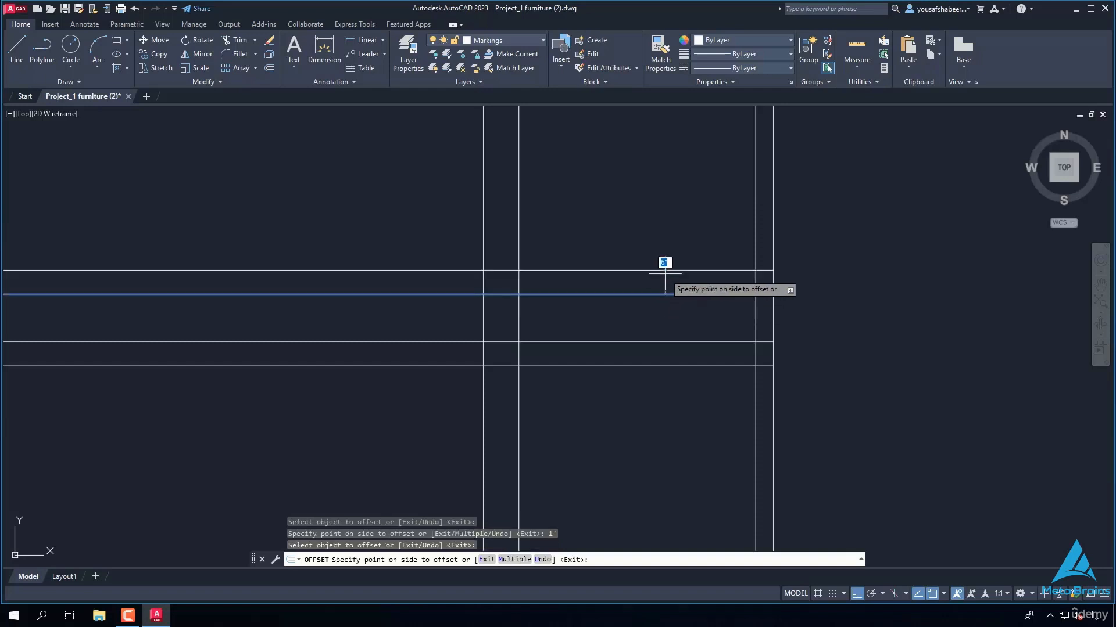
pyautogui.write('5')
pyautogui.press('Return')
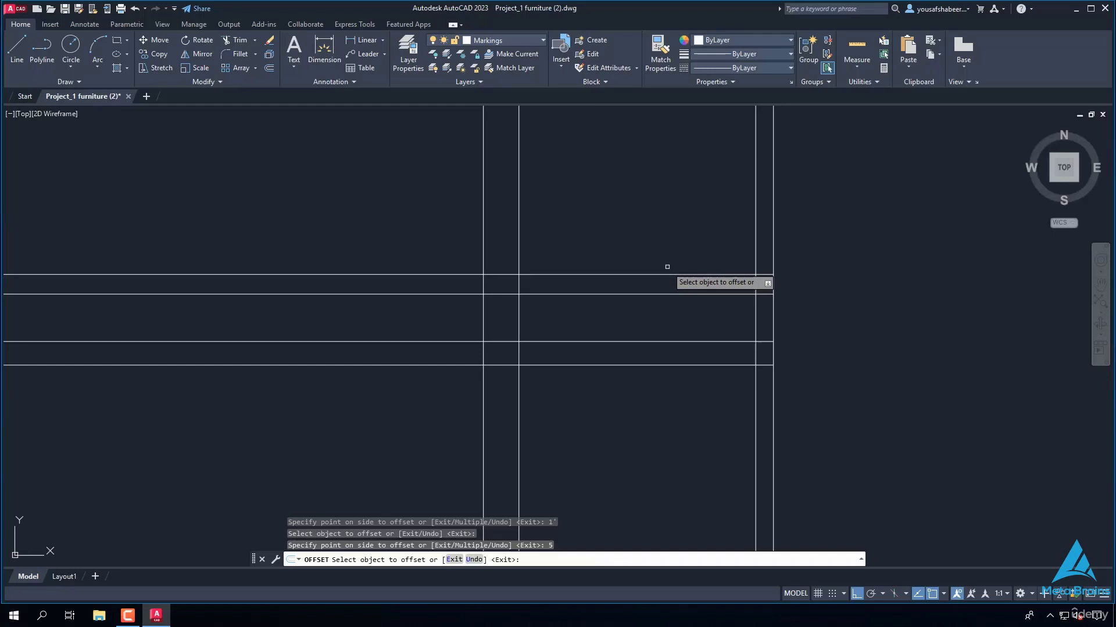
pyautogui.scroll(-4, 653, 289)
pyautogui.press('Escape')
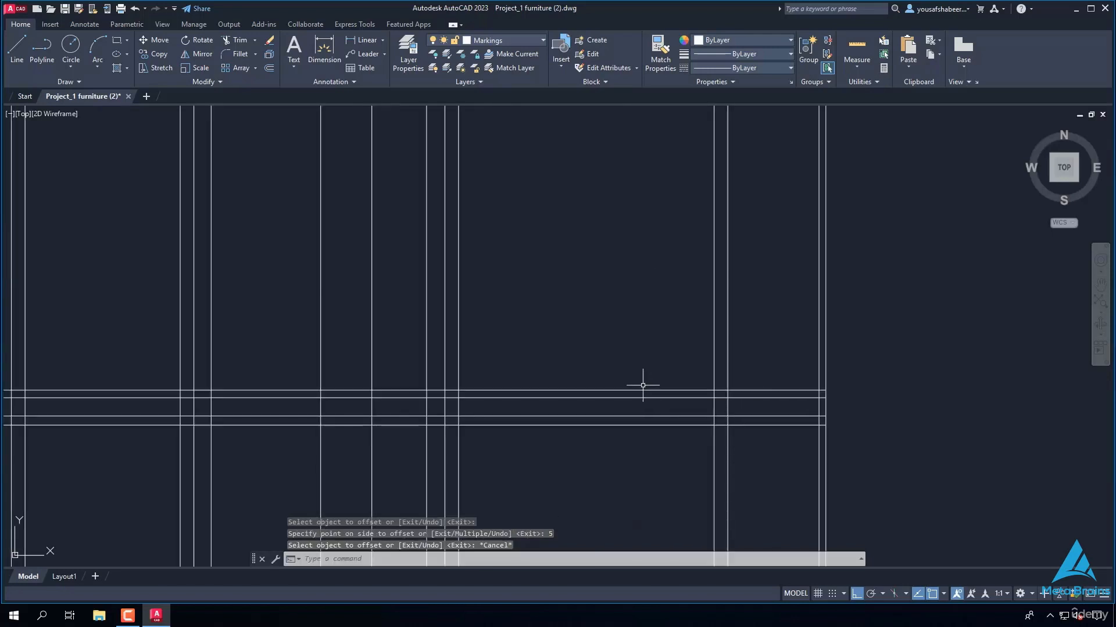
# Step: Offset the topmost horizontal line 3' upward
pyautogui.click(641, 389)
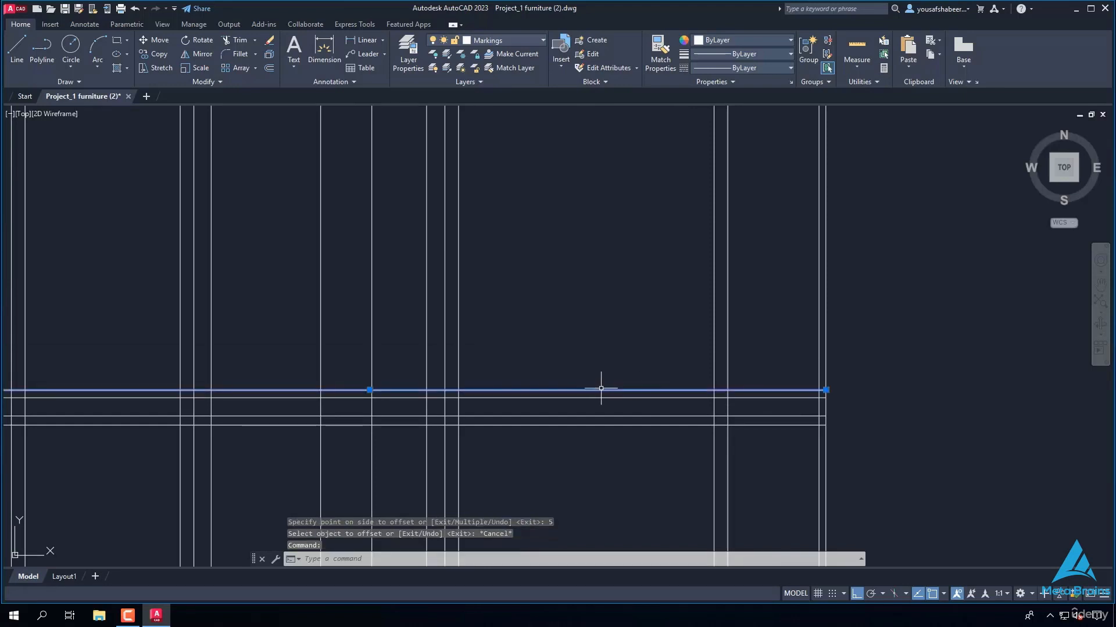
pyautogui.press('Escape')
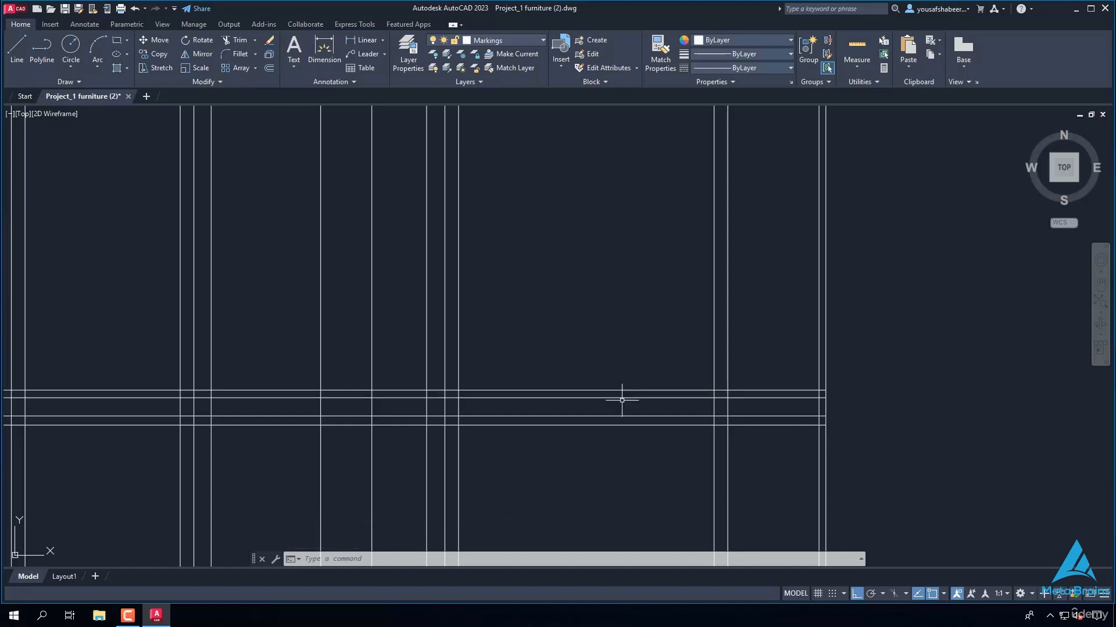
pyautogui.write('o')
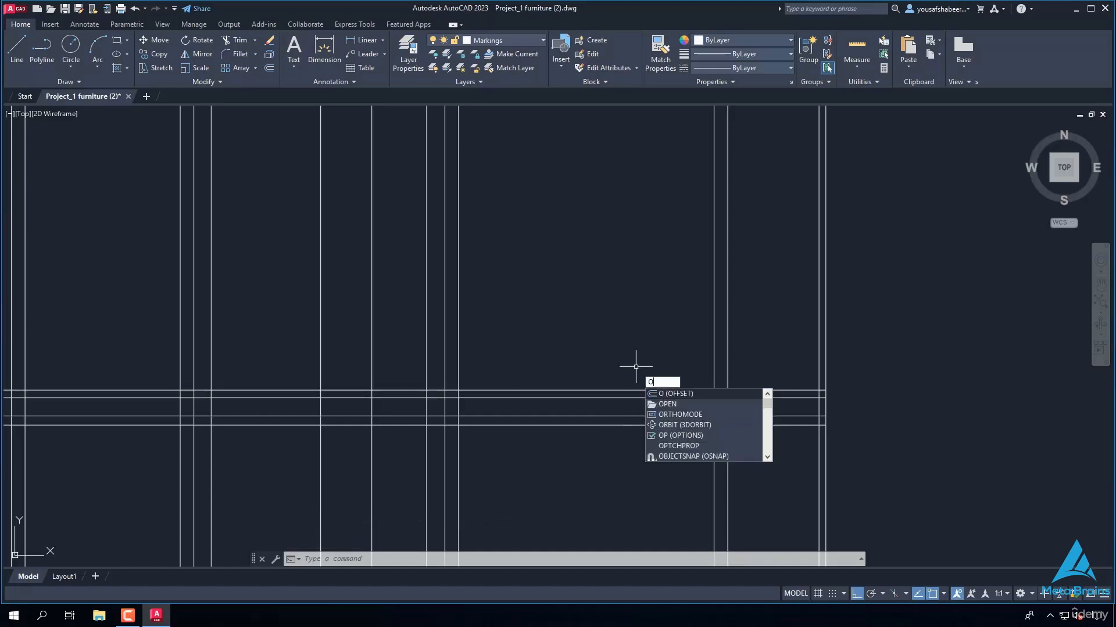
pyautogui.press('Return')
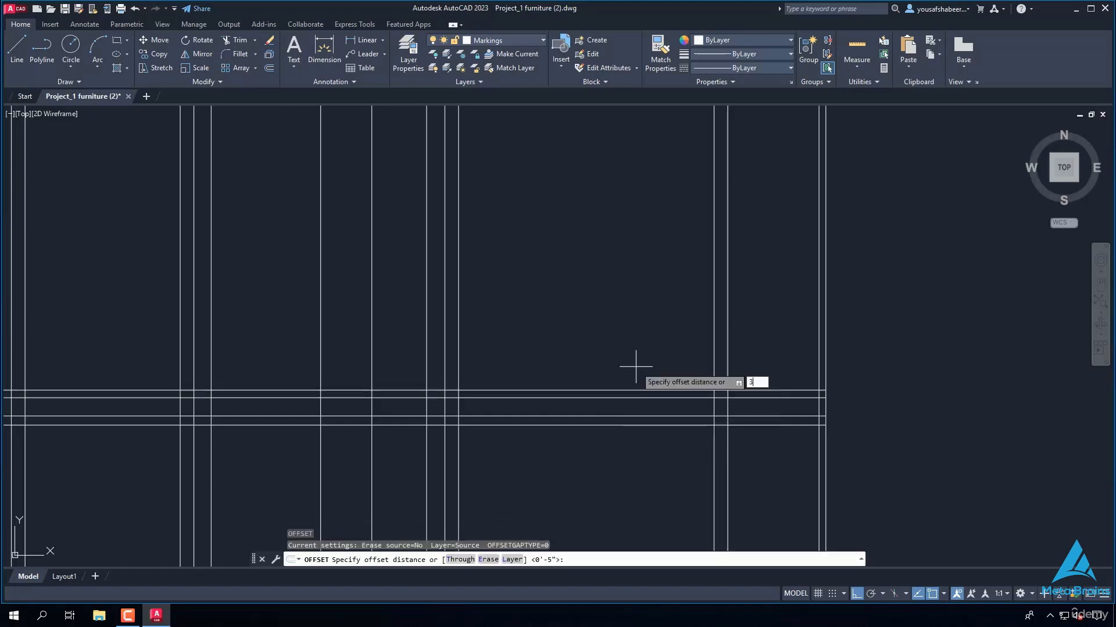
pyautogui.write("3'")
pyautogui.press('Return')
pyautogui.click(642, 390)
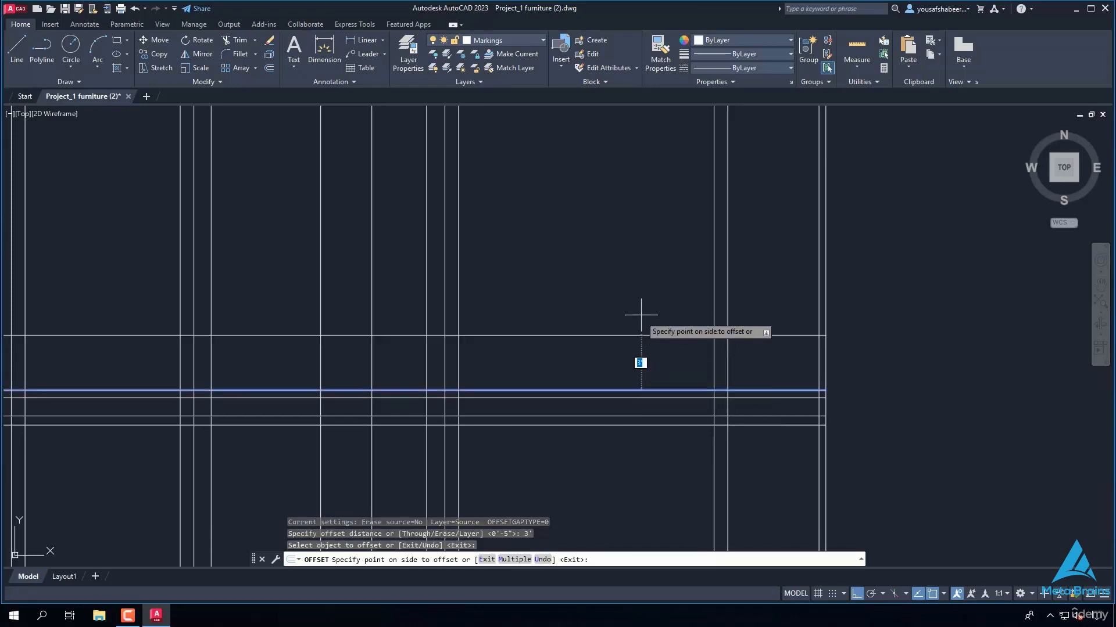
pyautogui.click(642, 311)
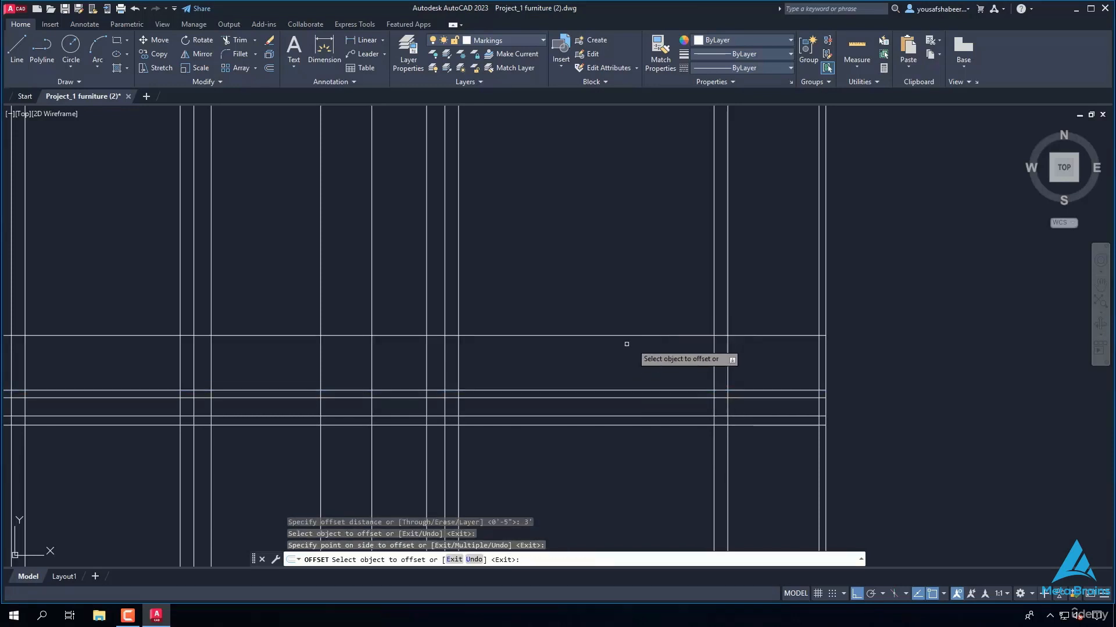
# Step: Offset the same source line 7' upward and again 10' upward
pyautogui.click(613, 389)
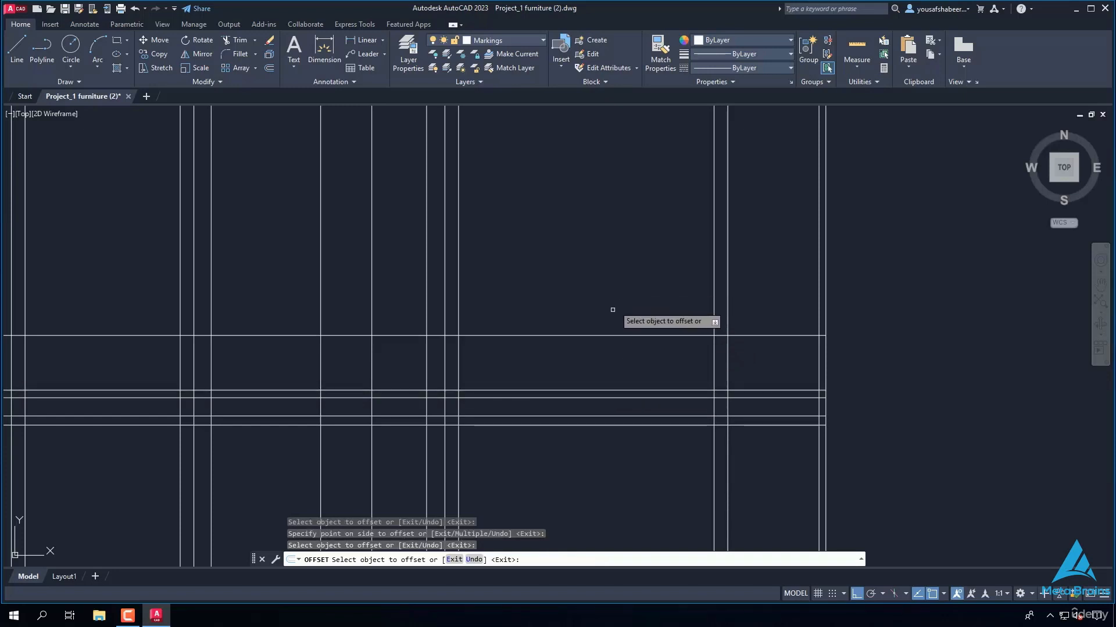
pyautogui.click(592, 391)
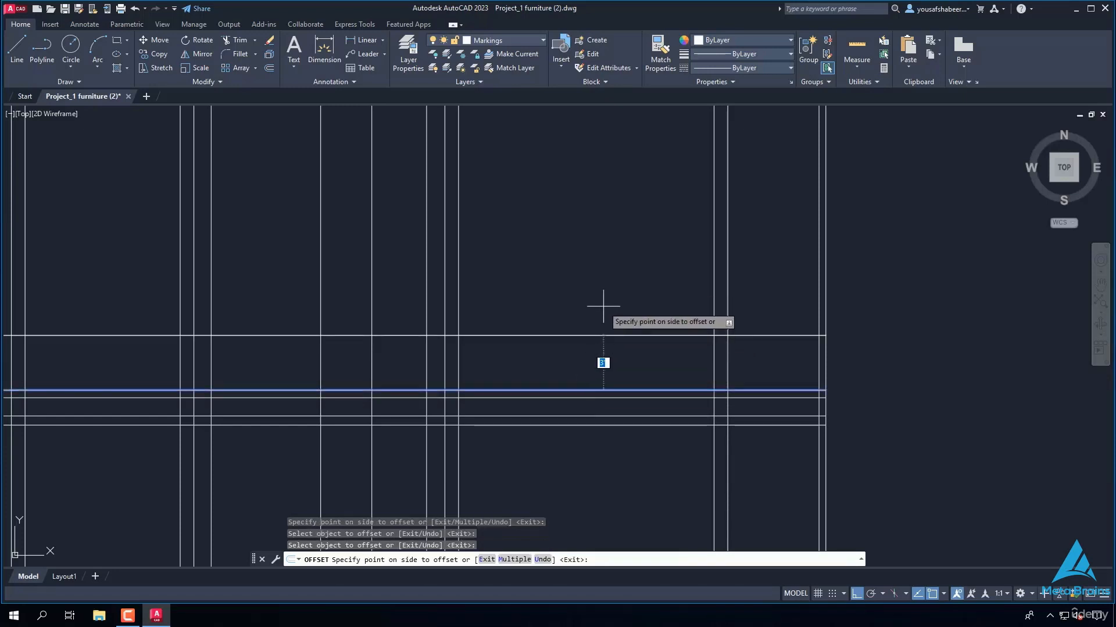
pyautogui.write("7'")
pyautogui.press('Return')
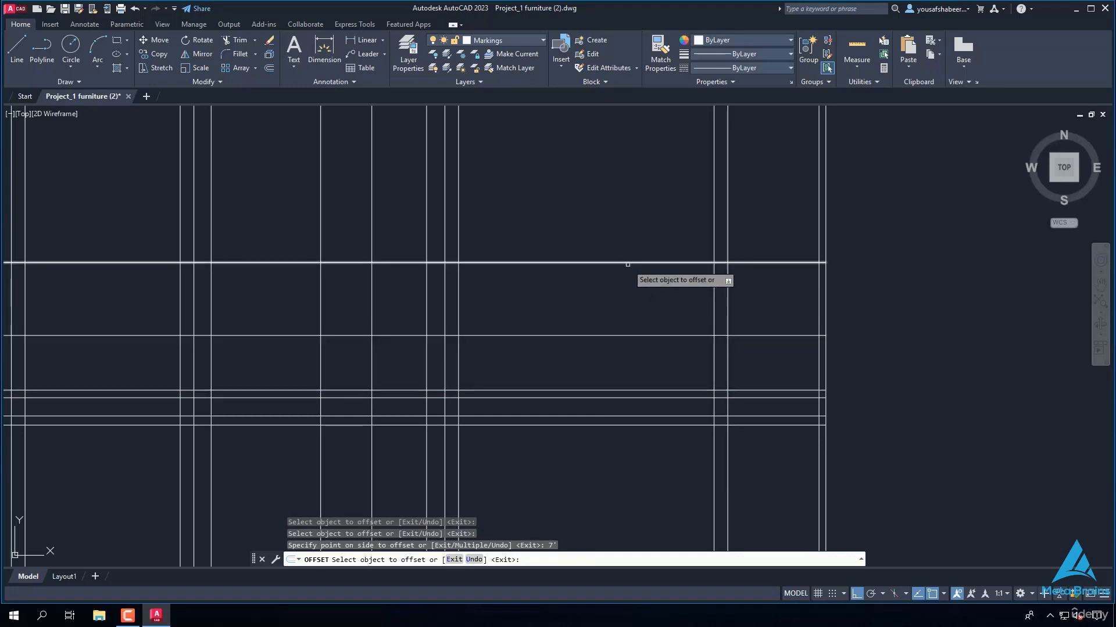
pyautogui.click(620, 390)
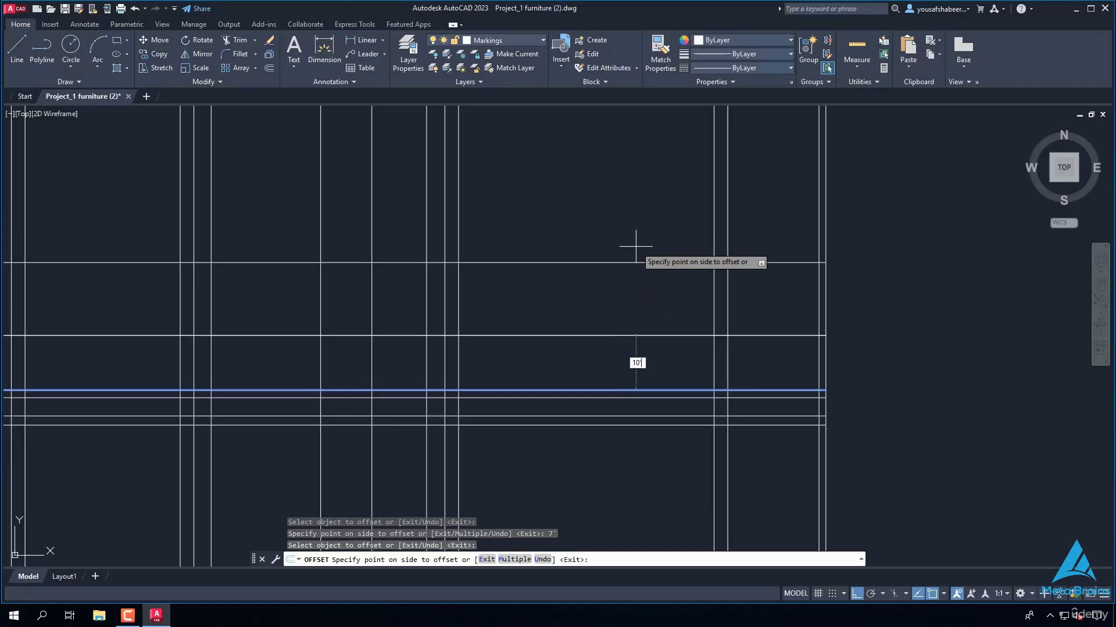
pyautogui.press('Return')
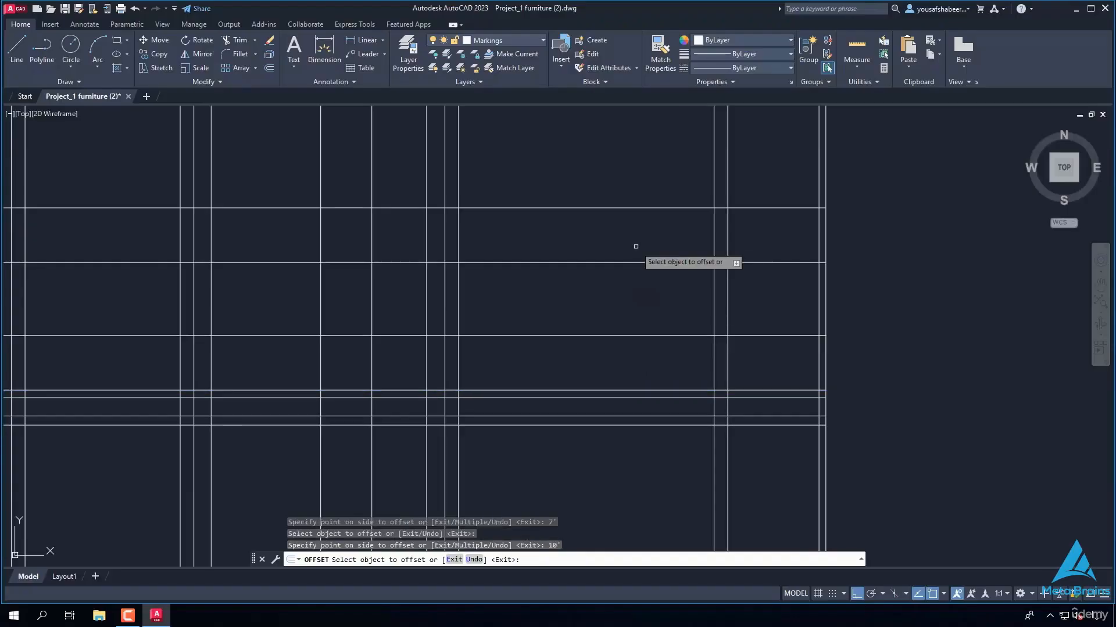
# Step: Offset the horizontal line at the 10' level 6 inches upward
pyautogui.scroll(-3, 627, 231)
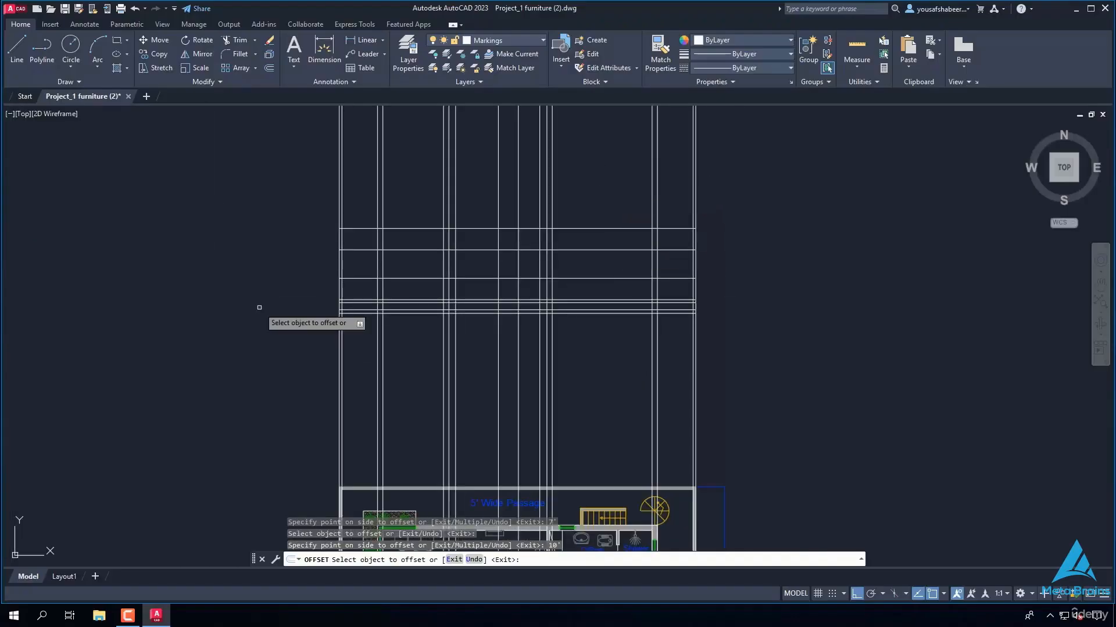
pyautogui.scroll(2, 459, 203)
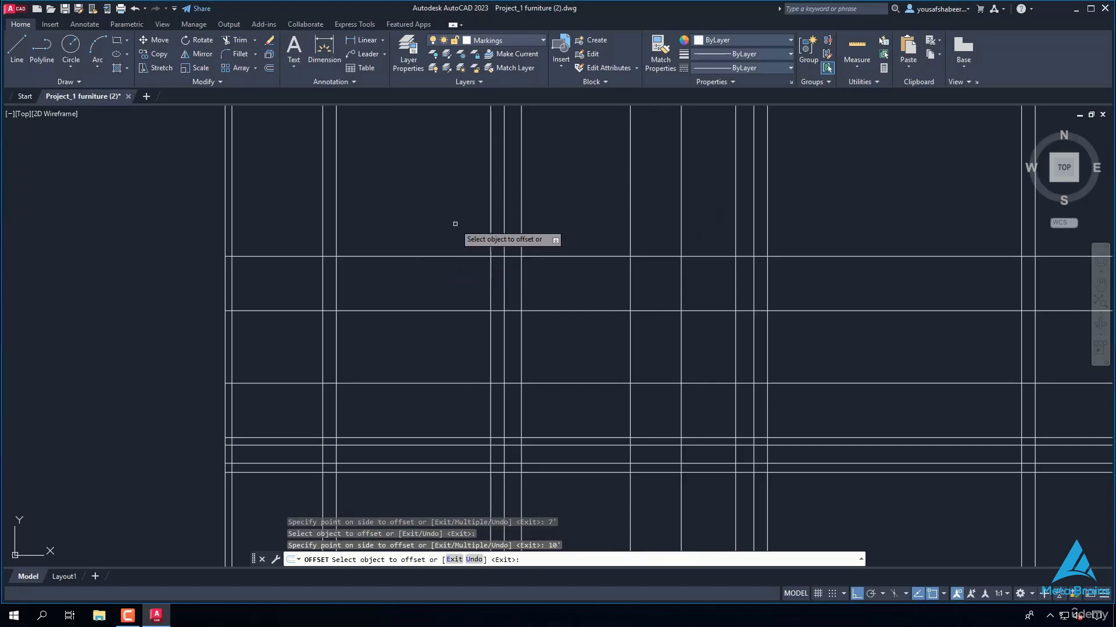
pyautogui.scroll(3, 452, 261)
pyautogui.click(452, 305)
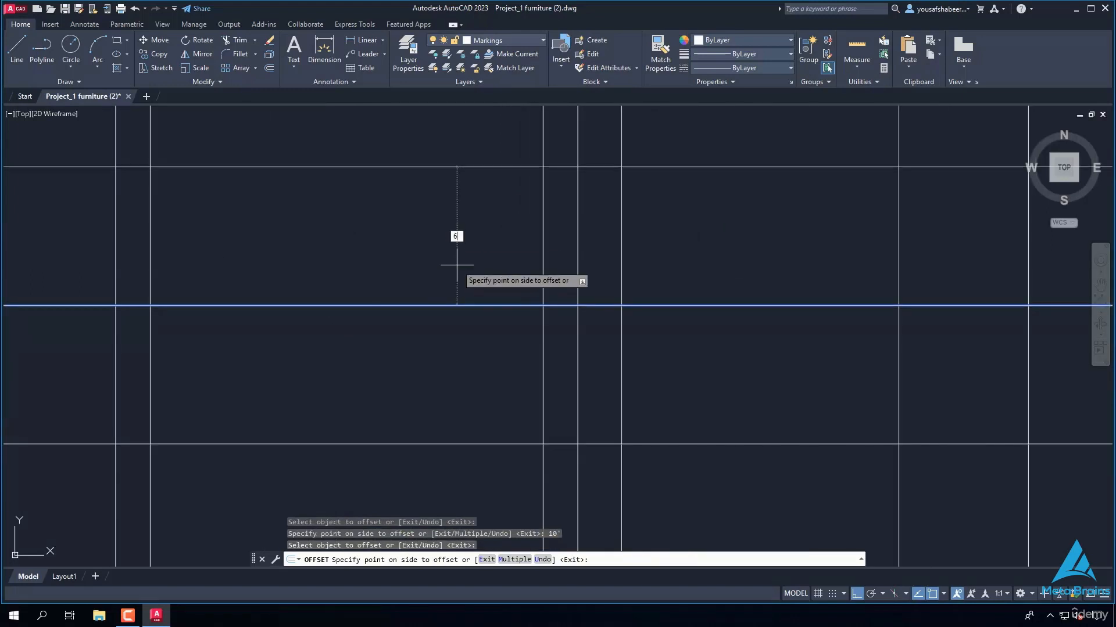
pyautogui.write('6')
pyautogui.press('Return')
# Step: Offset the new upper line 4 inches upward, offset that copy a further 5 inches upward, and end the command
pyautogui.click(454, 282)
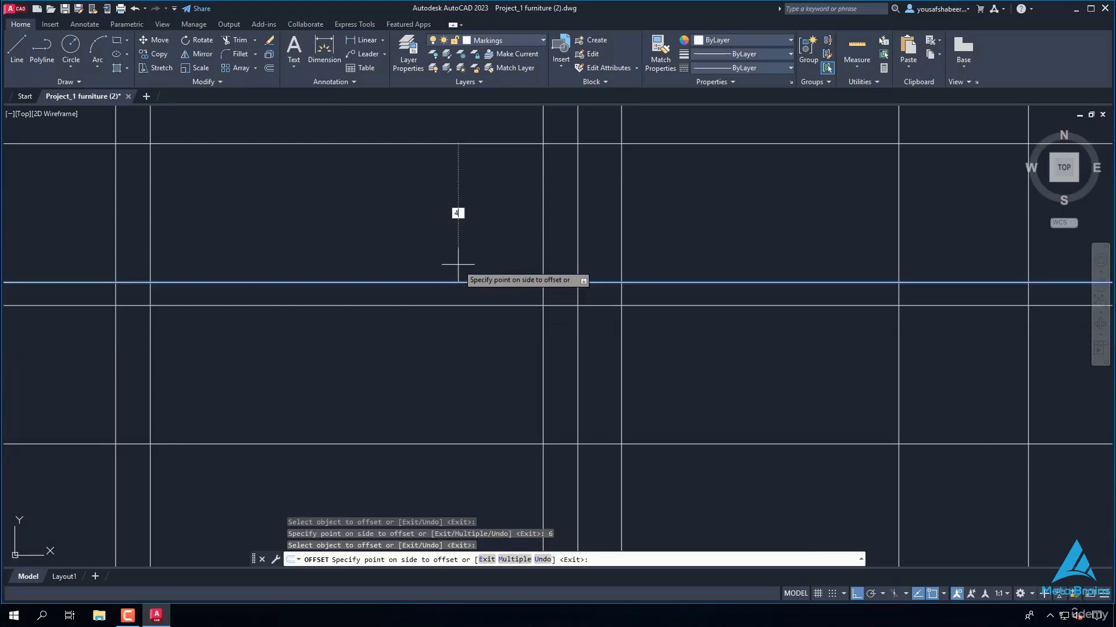
pyautogui.write('4')
pyautogui.press('Return')
pyautogui.scroll(2, 456, 275)
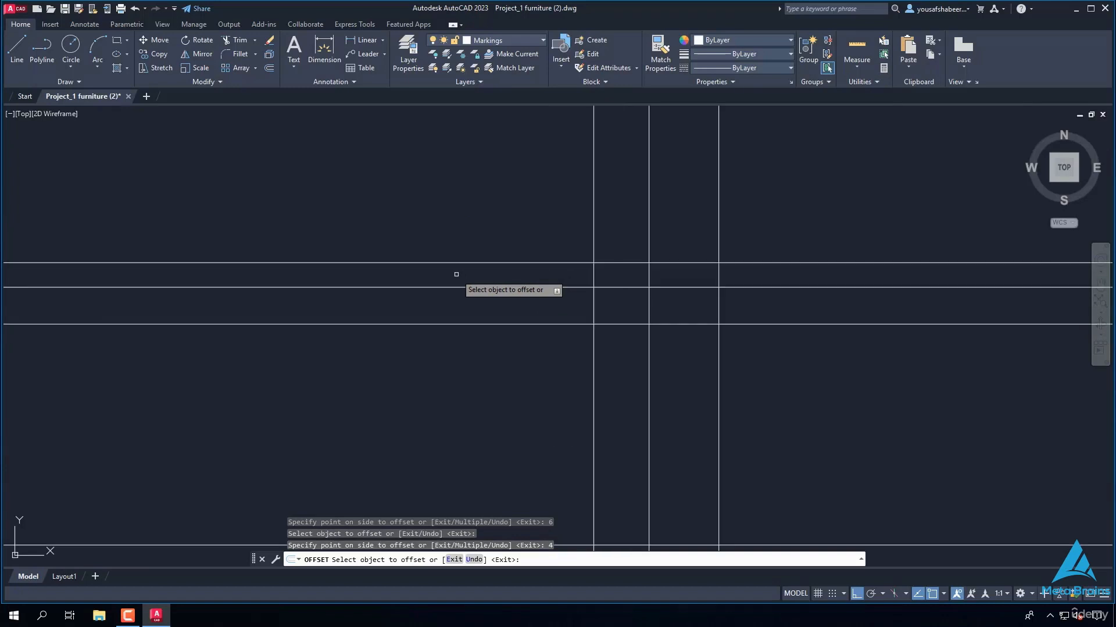
pyautogui.click(459, 262)
pyautogui.write('5')
pyautogui.press('Return')
pyautogui.scroll(-4, 450, 228)
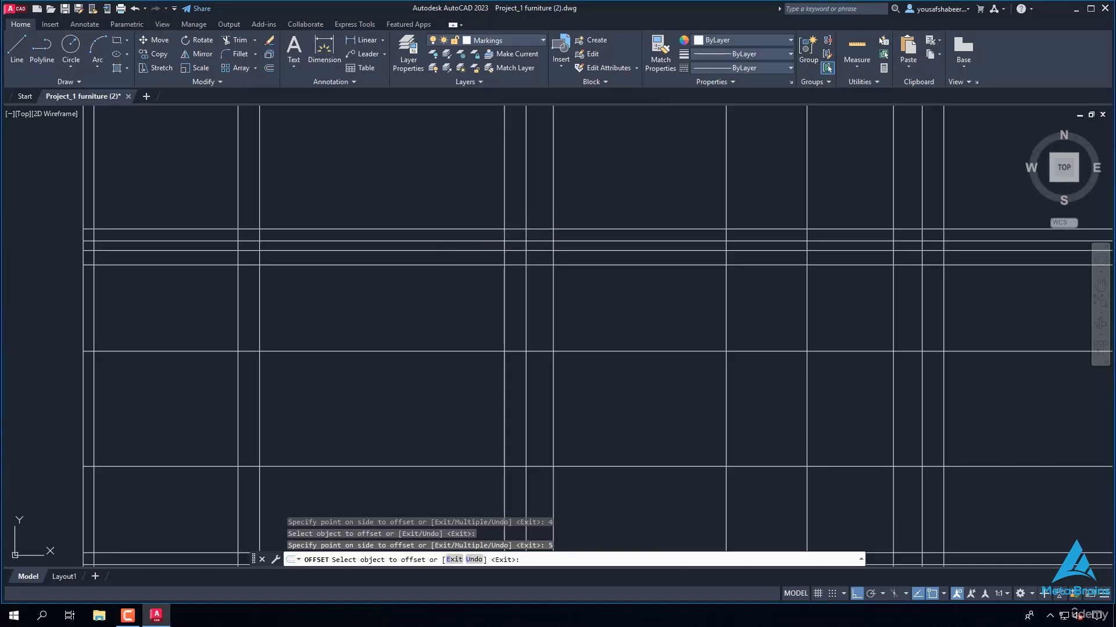
pyautogui.press('Escape')
# Step: Trim the six upper horizontal level lines between the west boundary wall and the house's westernmost wall
pyautogui.scroll(-2, 423, 224)
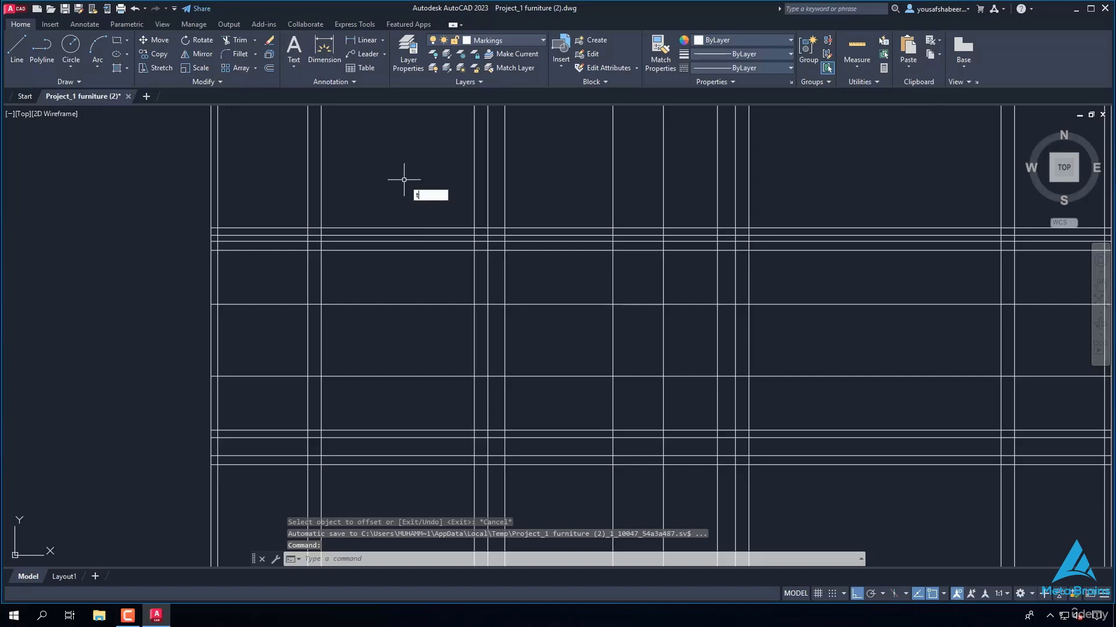
pyautogui.write('tr')
pyautogui.press('Return')
pyautogui.scroll(-2, 415, 174)
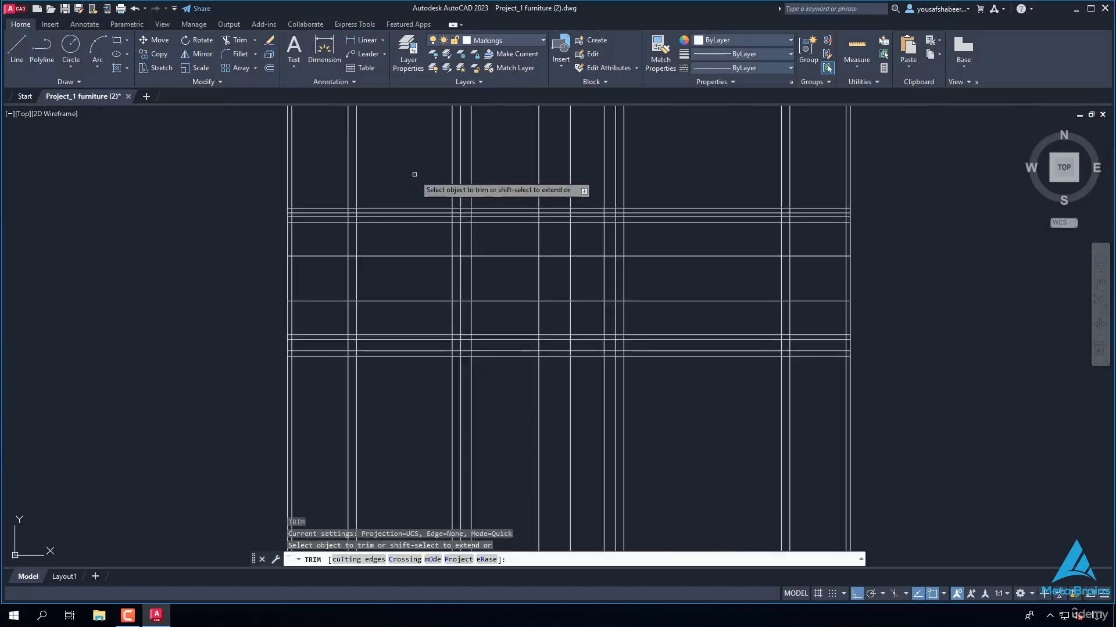
pyautogui.scroll(-5, 411, 174)
pyautogui.scroll(2, 401, 256)
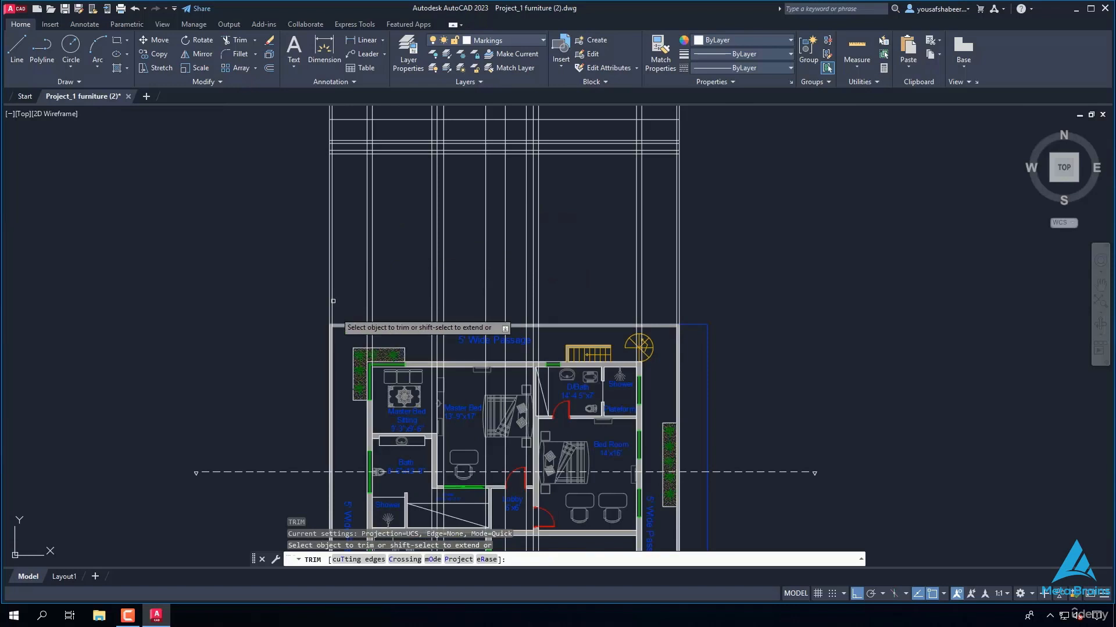
pyautogui.scroll(-1, 328, 273)
pyautogui.scroll(3, 334, 227)
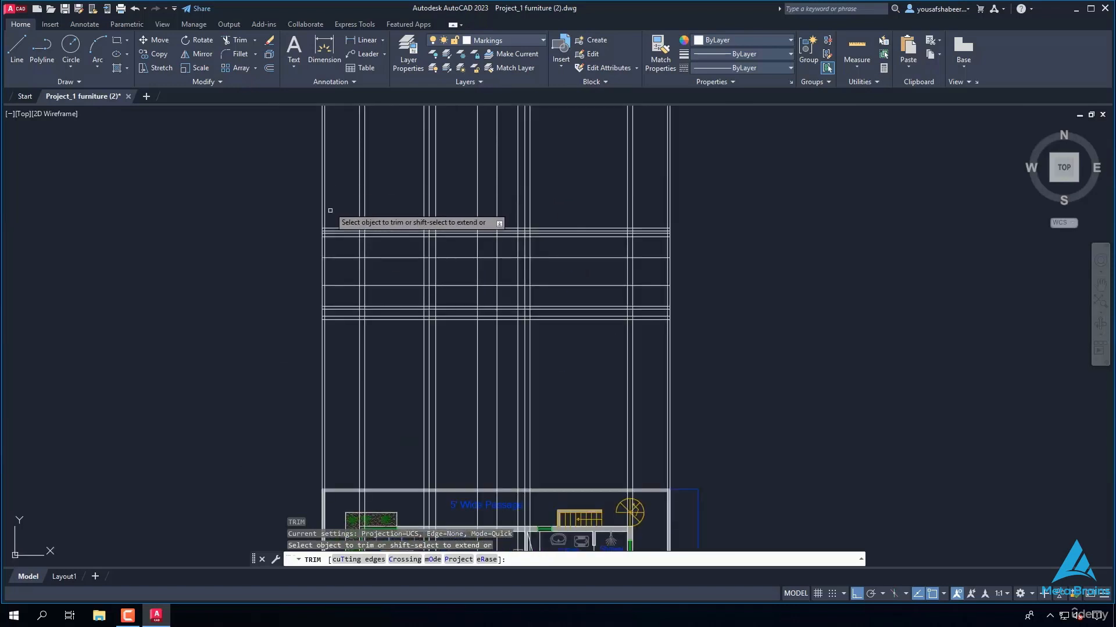
pyautogui.scroll(2, 334, 211)
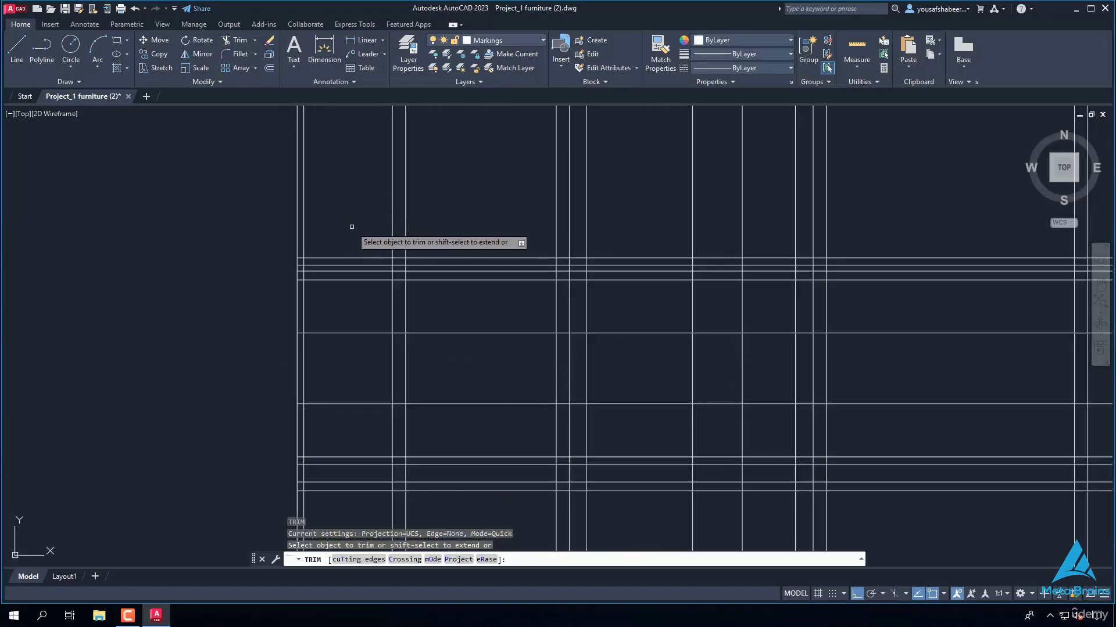
pyautogui.moveTo(351, 228); pyautogui.dragTo(351, 258)
pyautogui.scroll(-1, 352, 273)
pyautogui.scroll(3, 349, 346)
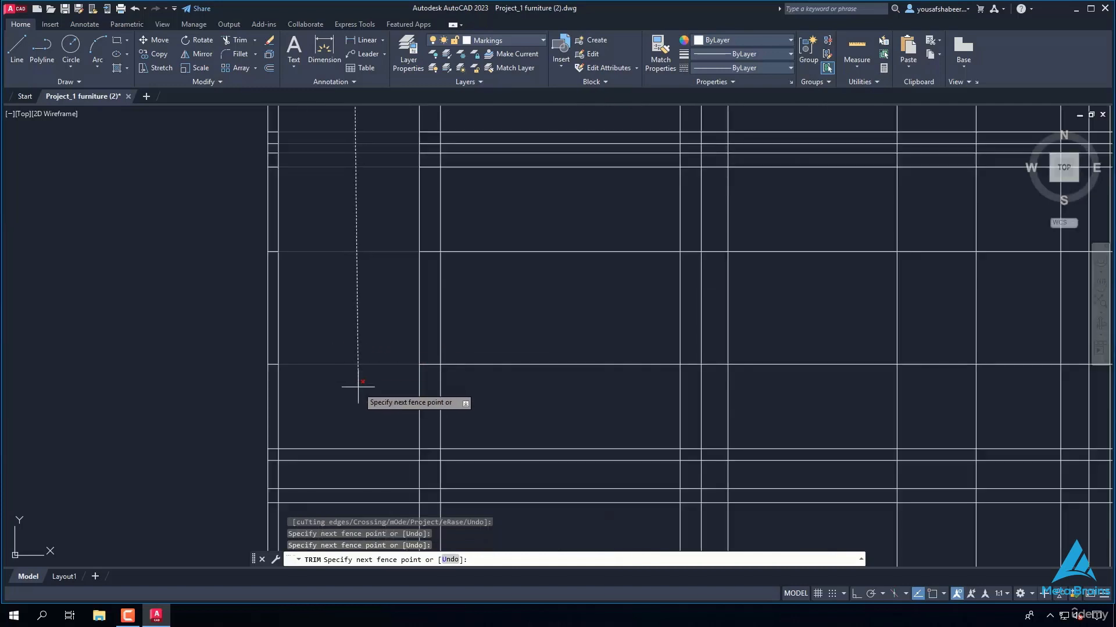
pyautogui.press('Return')
pyautogui.scroll(-2, 351, 294)
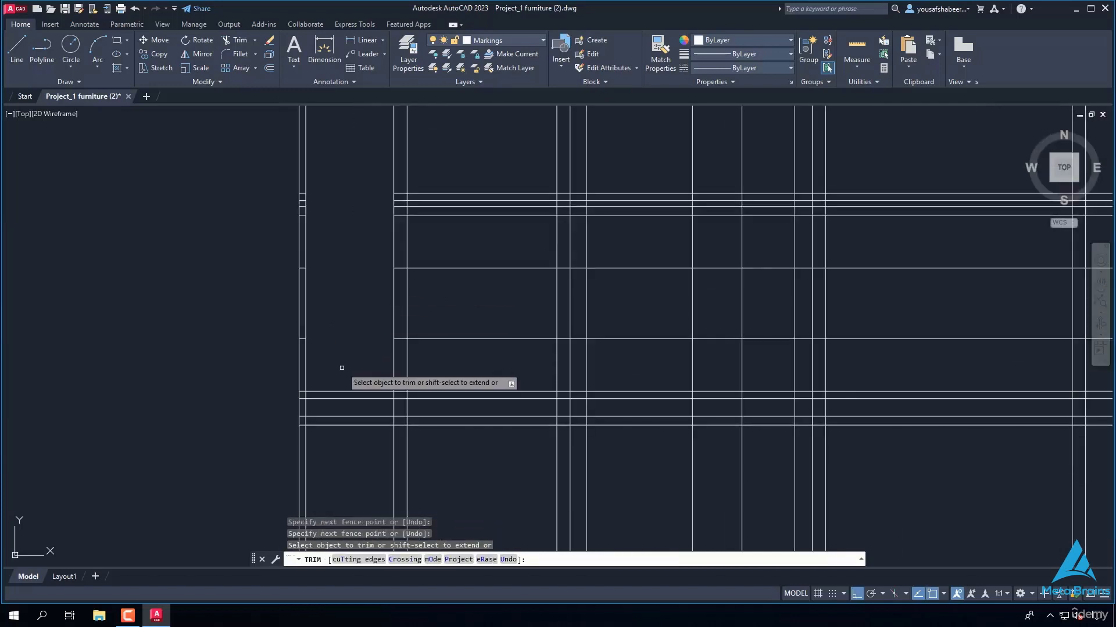
# Step: Trim the six upper horizontal level lines between the house's easternmost wall and the east boundary wall
pyautogui.scroll(-1, 339, 273)
pyautogui.scroll(-2, 325, 230)
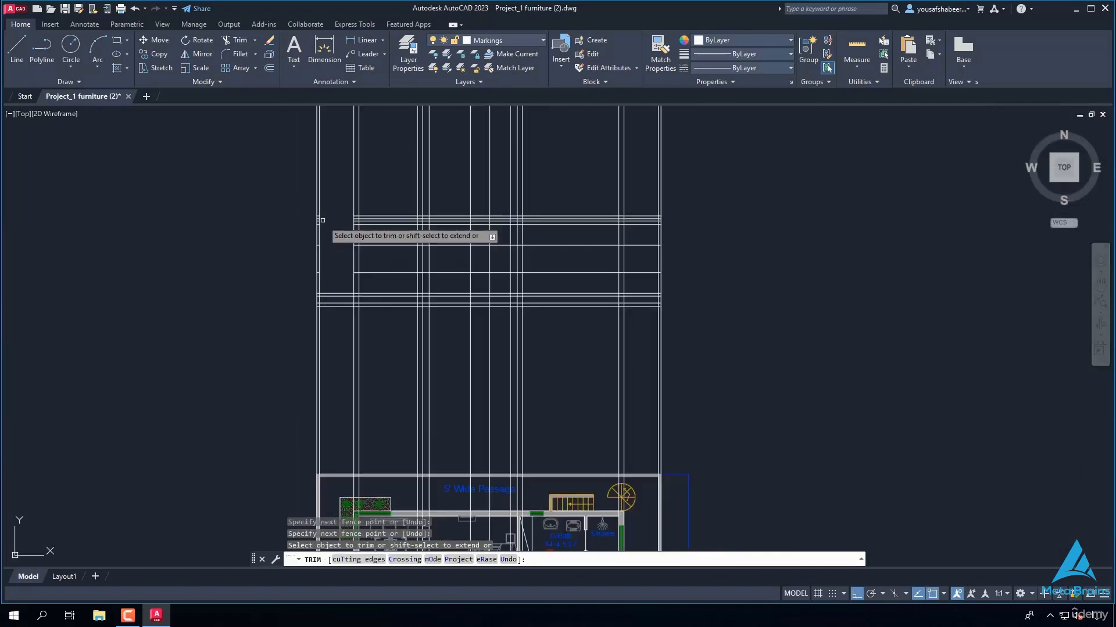
pyautogui.scroll(1, 656, 224)
pyautogui.click(635, 199)
pyautogui.click(630, 318)
pyautogui.scroll(-2, 625, 251)
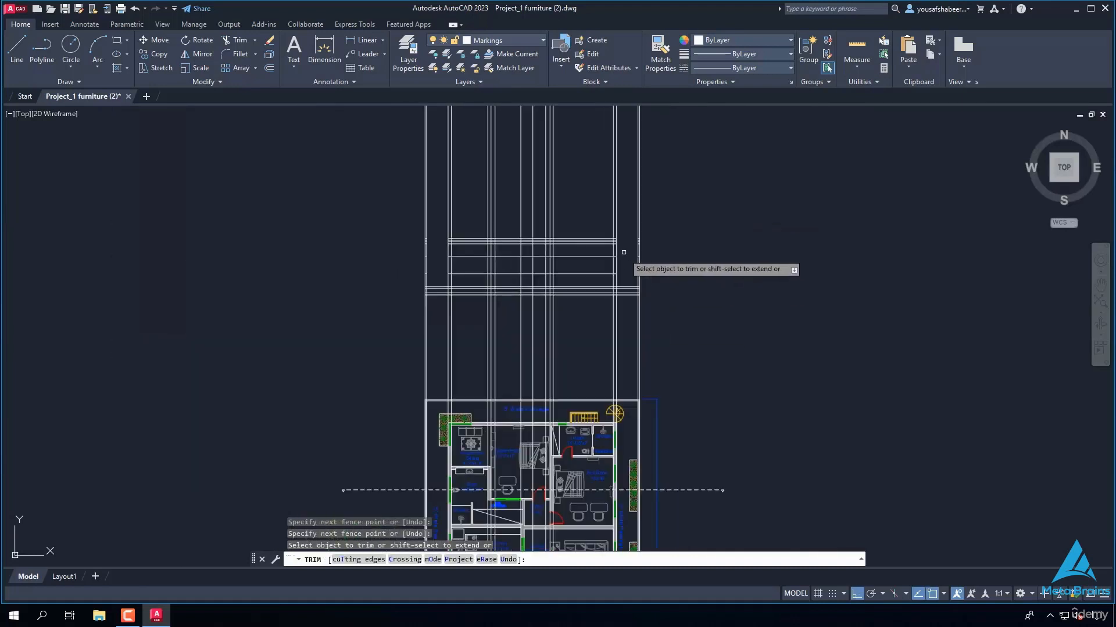
# Step: Trim all vertical construction lines above the topmost horizontal level line
pyautogui.scroll(1, 623, 233)
pyautogui.scroll(2, 621, 233)
pyautogui.click(695, 215)
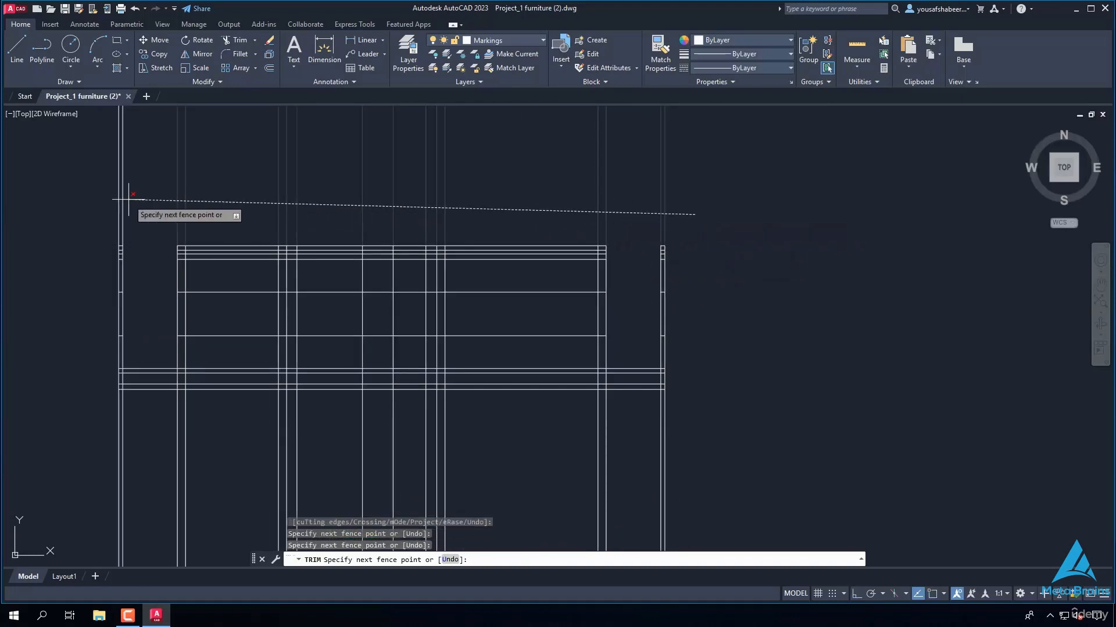
pyautogui.press('Return')
pyautogui.scroll(-2, 229, 175)
# Step: Trim away the west boundary wall's short horizontal pieces and its two vertical lines above the lower group of four level lines
pyautogui.scroll(3, 156, 209)
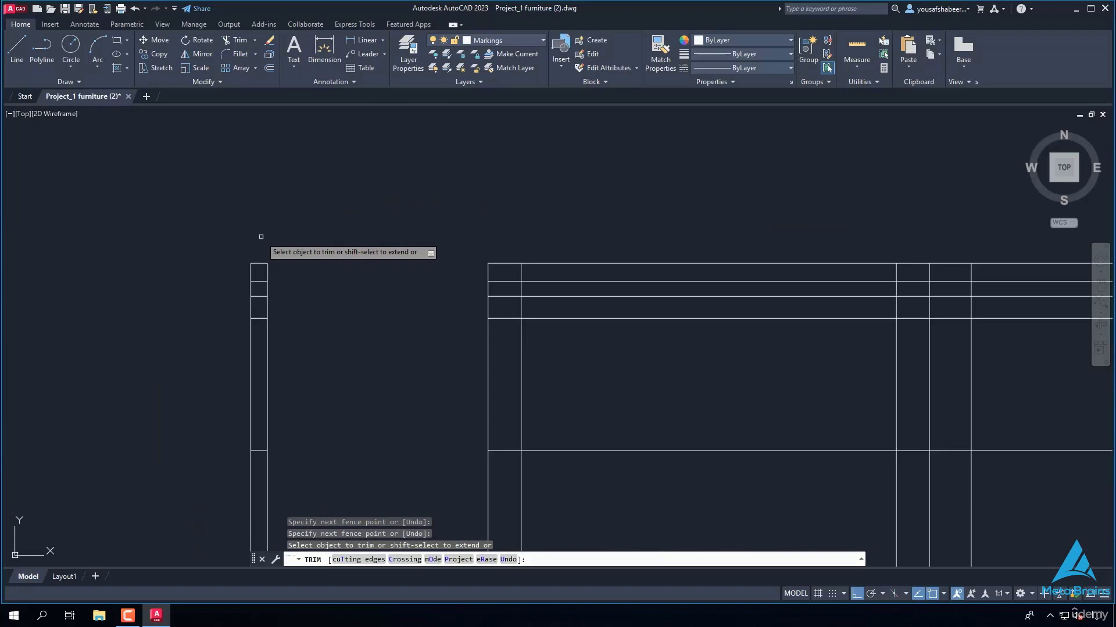
pyautogui.click(258, 247)
pyautogui.scroll(-2, 258, 255)
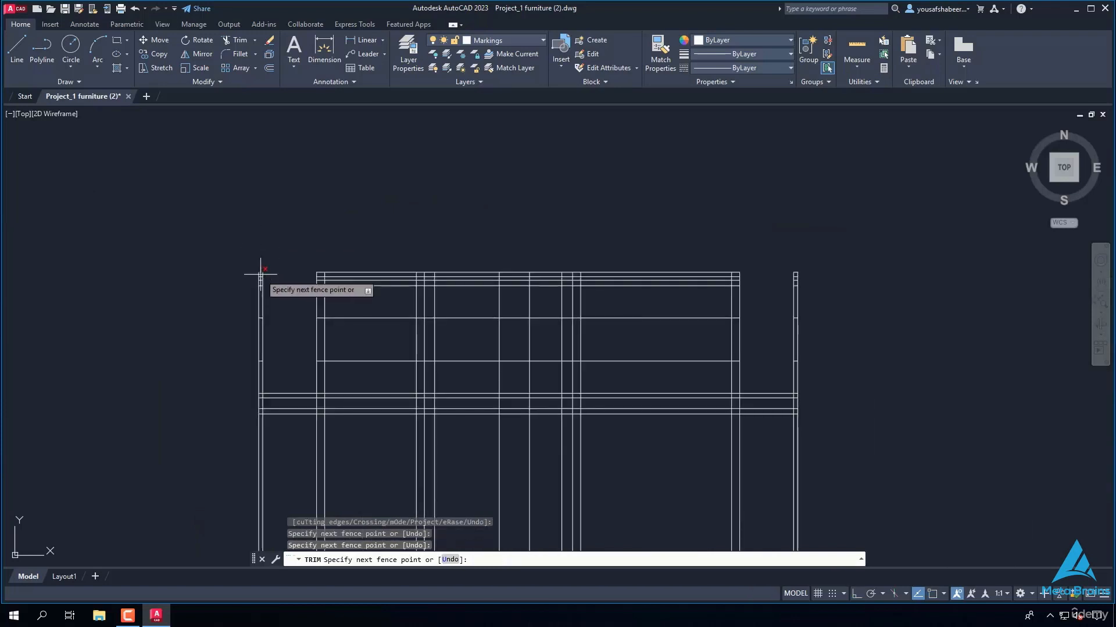
pyautogui.scroll(5, 263, 348)
pyautogui.press('Return')
pyautogui.click(294, 319)
pyautogui.click(204, 331)
pyautogui.press('Return')
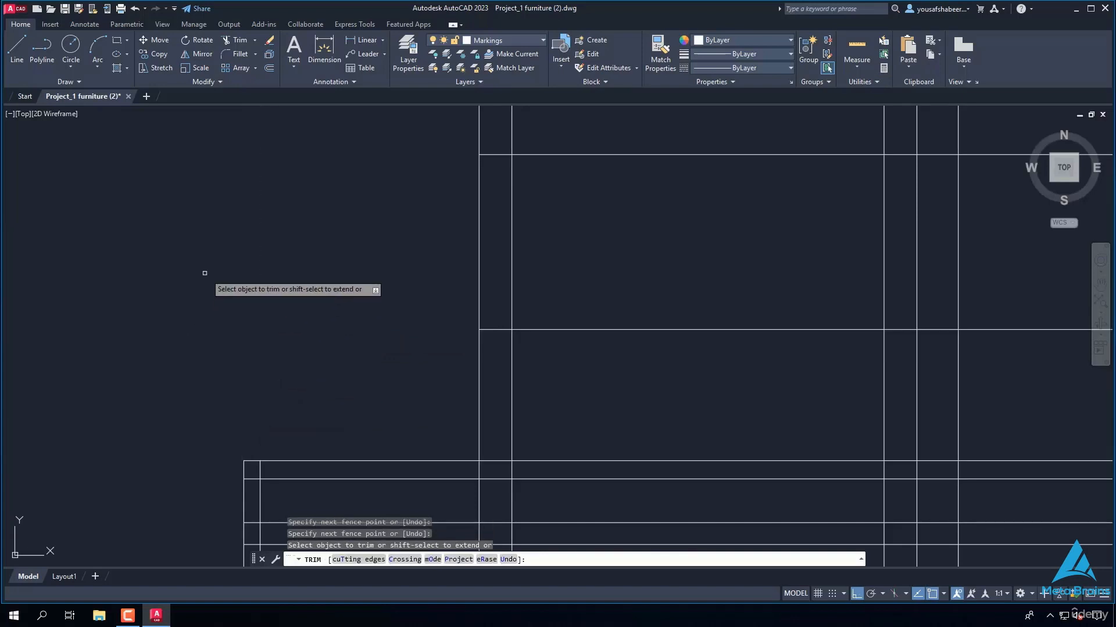
# Step: Trim away the east boundary wall's short horizontal pieces and its two vertical lines above the lower group of four level lines
pyautogui.scroll(-3, 188, 258)
pyautogui.scroll(-2, 189, 258)
pyautogui.scroll(8, 528, 215)
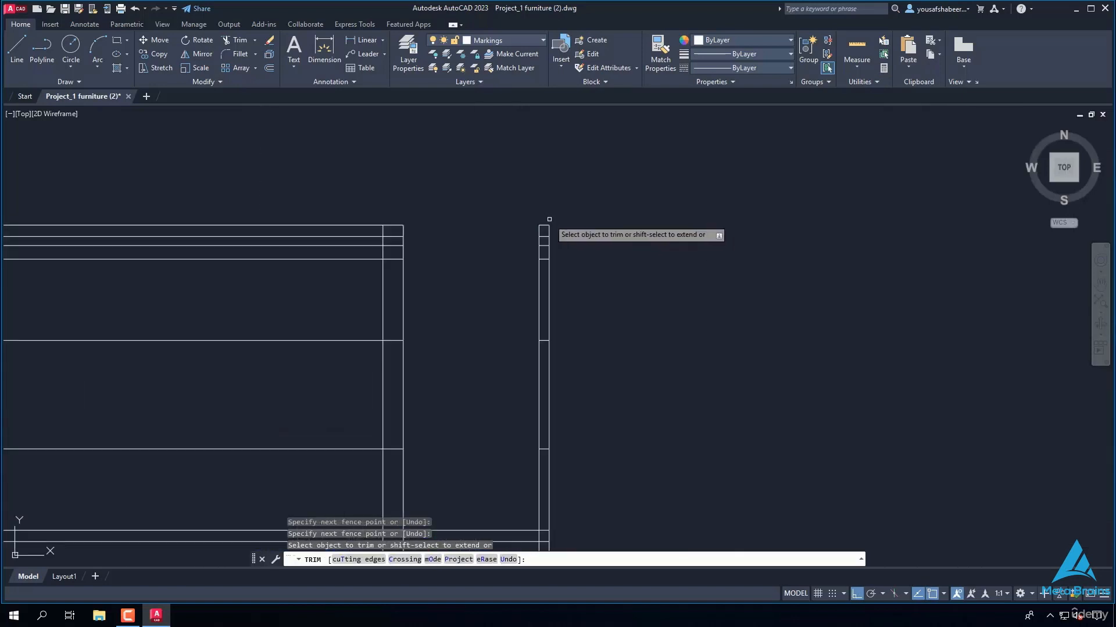
pyautogui.click(540, 215)
pyautogui.scroll(-5, 533, 378)
pyautogui.scroll(3, 536, 477)
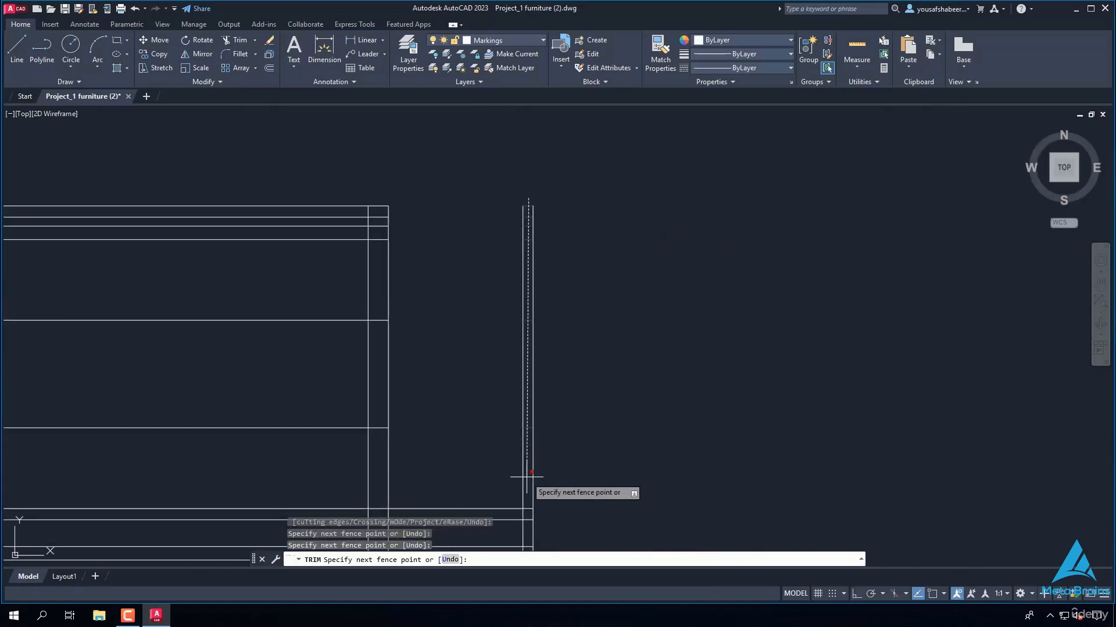
pyautogui.click(526, 475)
pyautogui.click(565, 463)
pyautogui.click(506, 467)
pyautogui.press('Return')
pyautogui.scroll(-3, 575, 349)
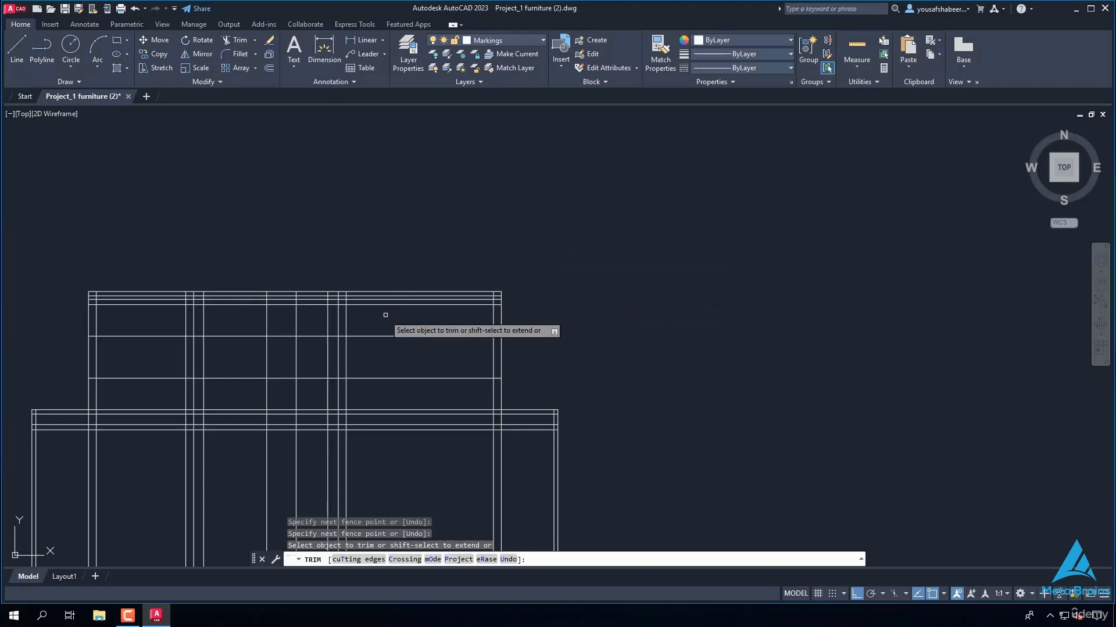
pyautogui.scroll(-2, 434, 315)
pyautogui.scroll(-2, 459, 314)
pyautogui.scroll(-2, 546, 313)
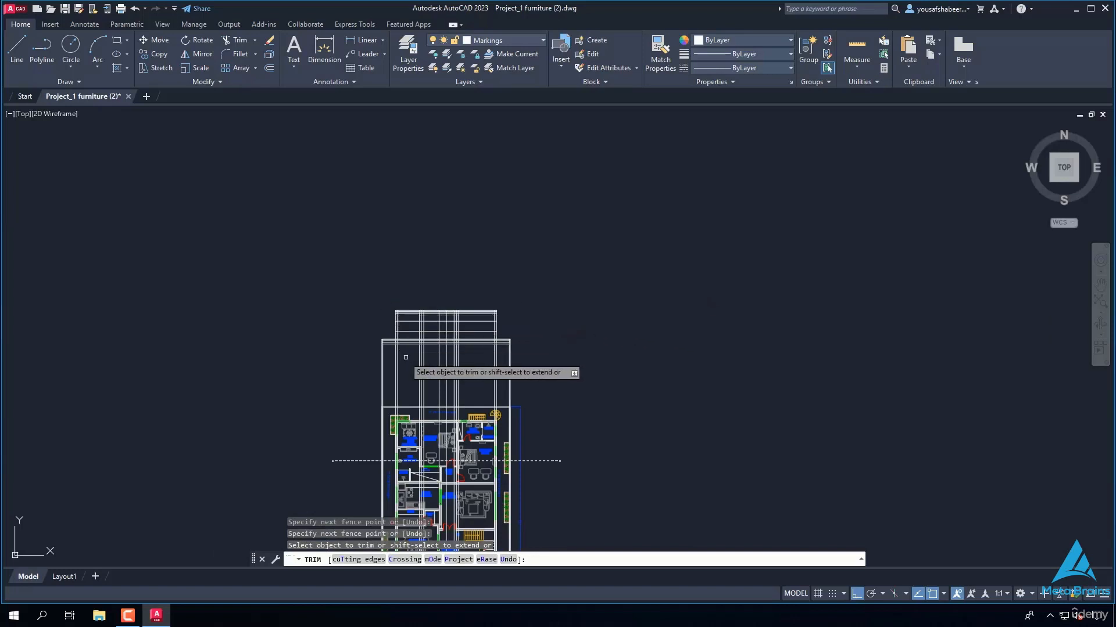
pyautogui.scroll(2, 427, 472)
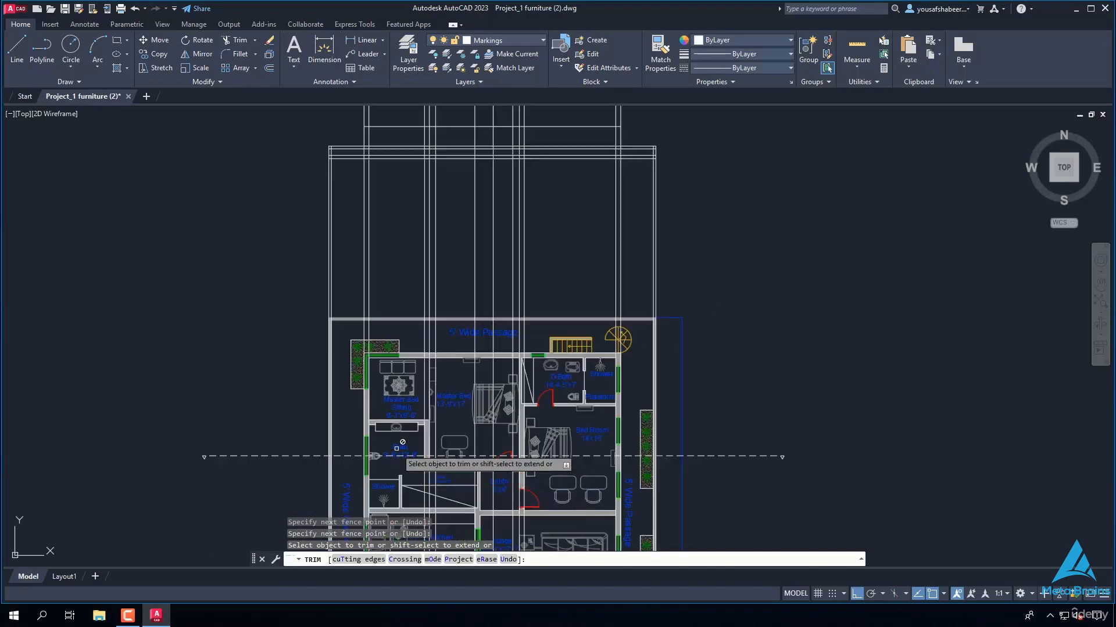
# Step: Trim the two horizontal lines between the slab groups across the narrow gap beside the western interior wall and across the central opening
pyautogui.scroll(-1, 407, 453)
pyautogui.scroll(3, 540, 408)
pyautogui.scroll(-3, 543, 175)
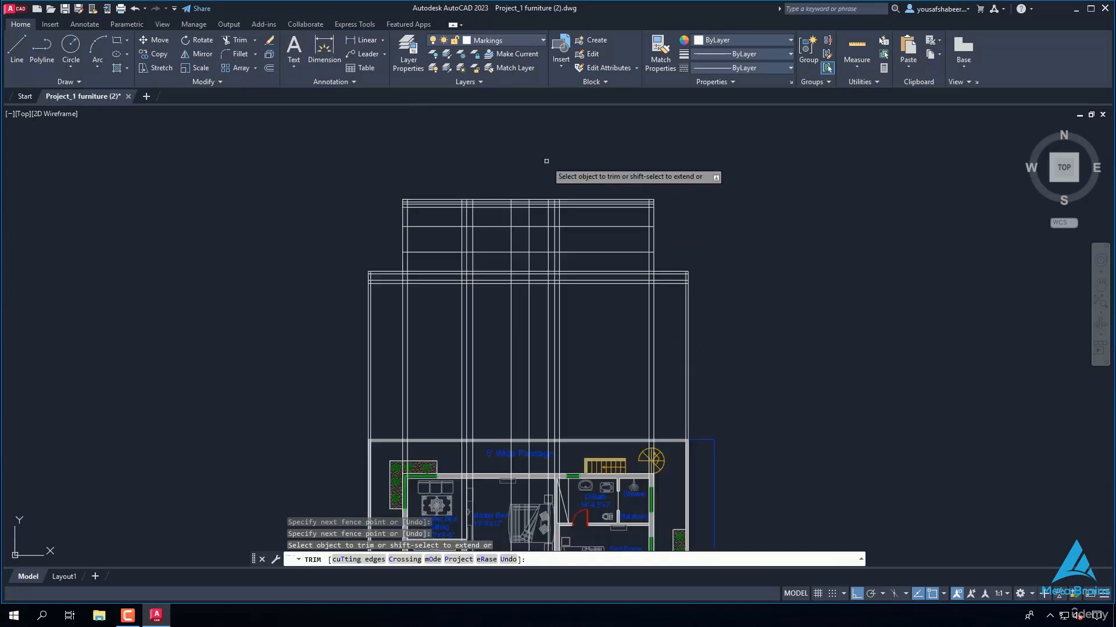
pyautogui.scroll(3, 531, 185)
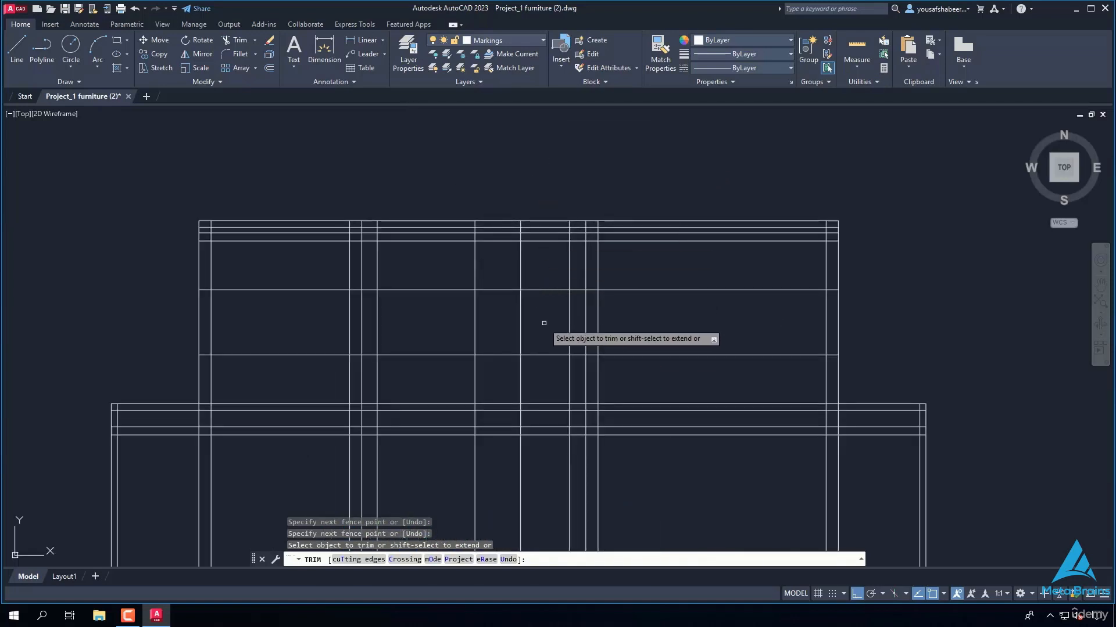
pyautogui.scroll(-2, 530, 302)
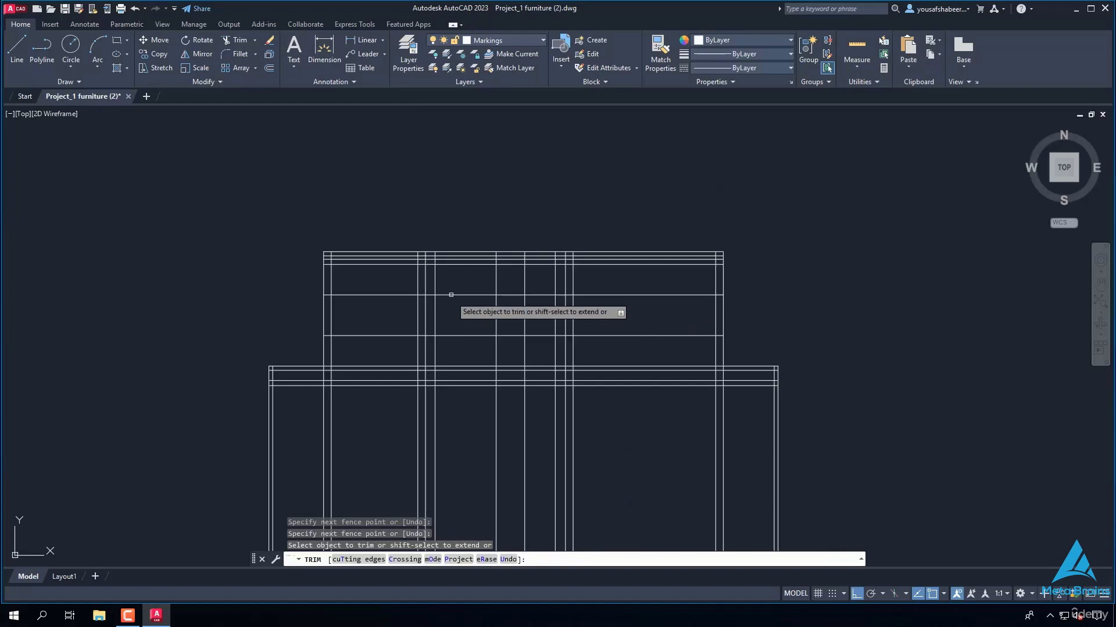
pyautogui.scroll(3, 432, 288)
pyautogui.click(429, 287)
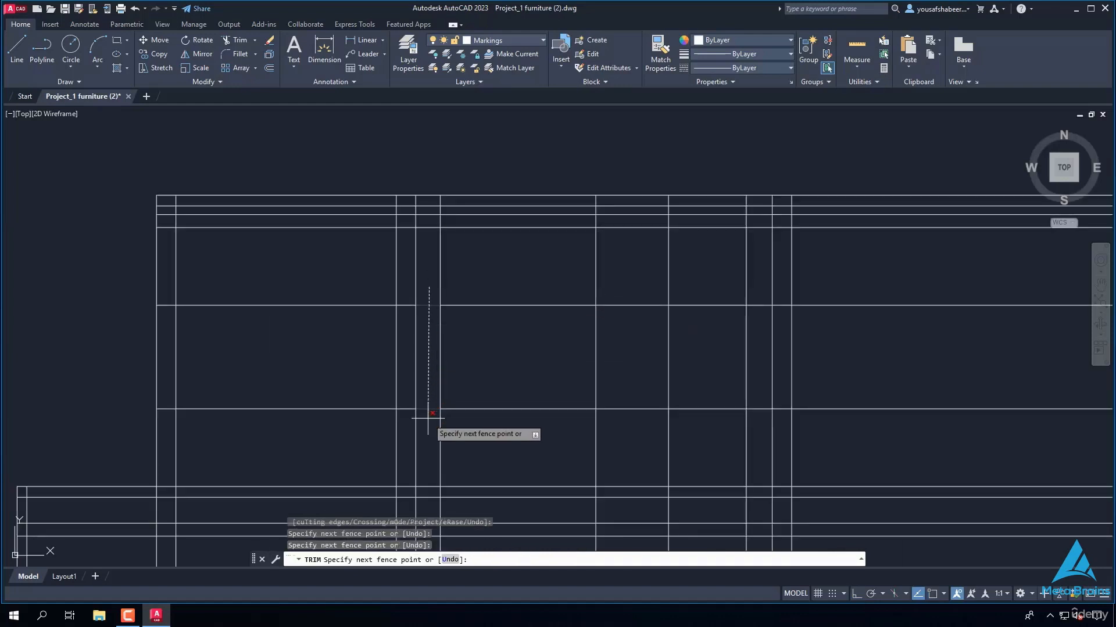
pyautogui.scroll(-2, 429, 413)
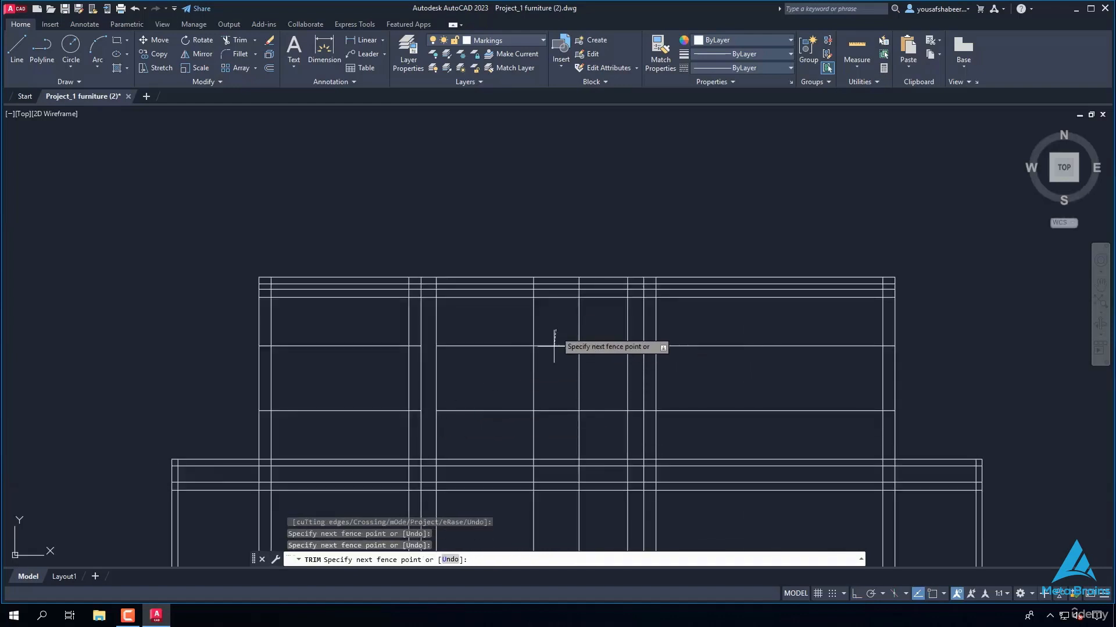
pyautogui.click(557, 423)
pyautogui.press('Return')
# Step: Trim the same two horizontal lines across the narrow gap at the eastern interior walls and across the wide east and west rooms
pyautogui.click(637, 331)
pyautogui.click(633, 424)
pyautogui.press('Return')
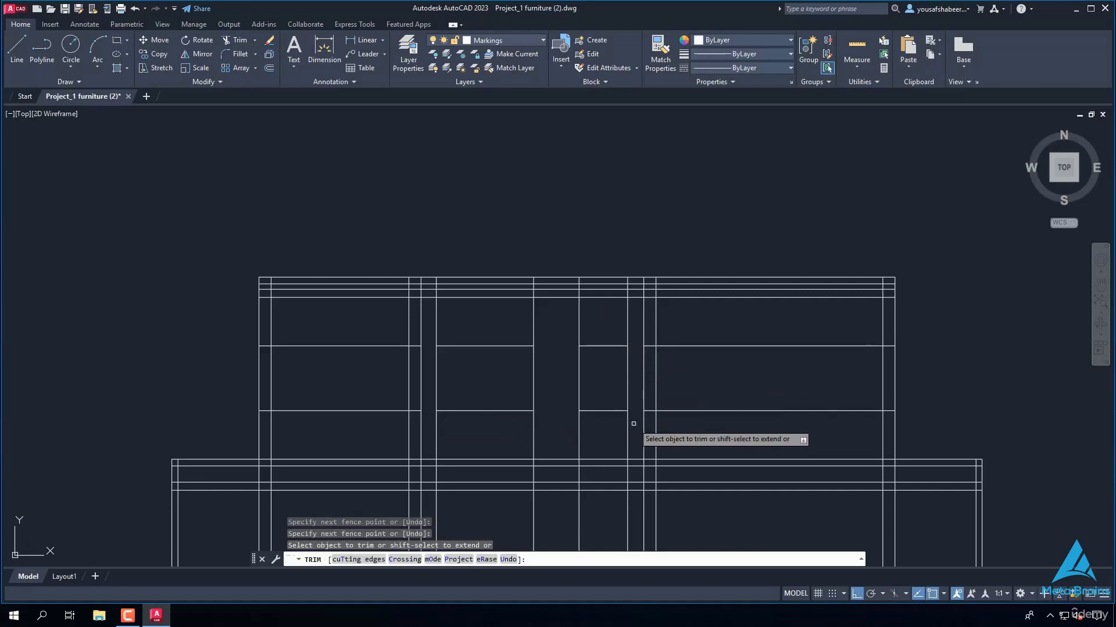
pyautogui.click(713, 329)
pyautogui.click(715, 430)
pyautogui.press('Return')
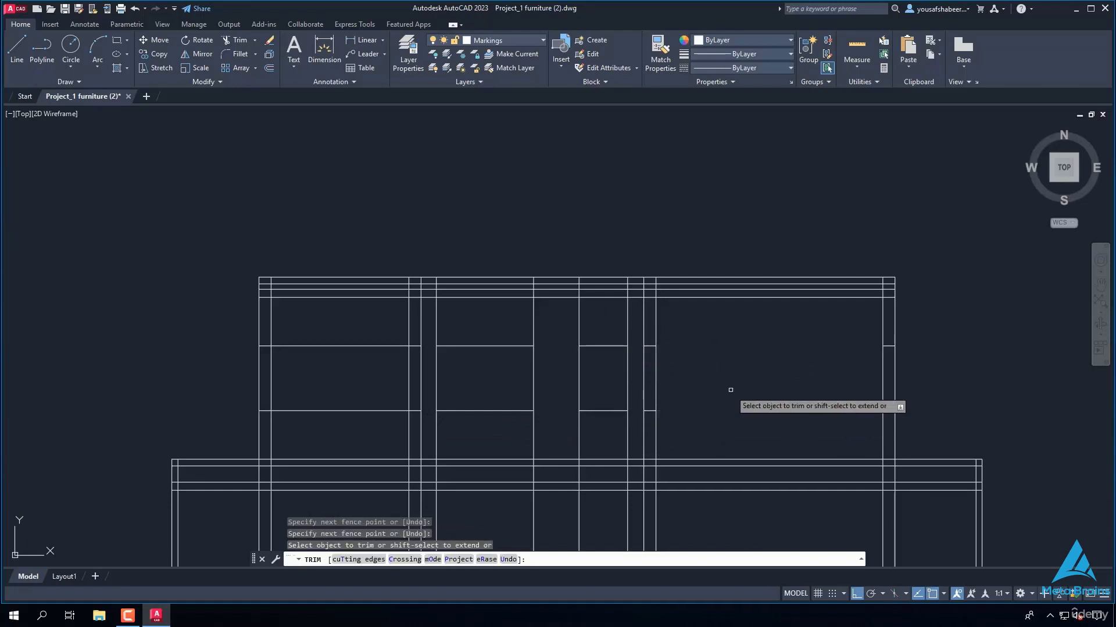
pyautogui.scroll(-2, 706, 395)
pyautogui.scroll(2, 499, 363)
pyautogui.click(463, 336)
pyautogui.click(448, 424)
pyautogui.press('Return')
# Step: Check the cut line on the floor plan and trim the lower line's pieces in the interior walls, small bay and east outer wall
pyautogui.scroll(-3, 444, 367)
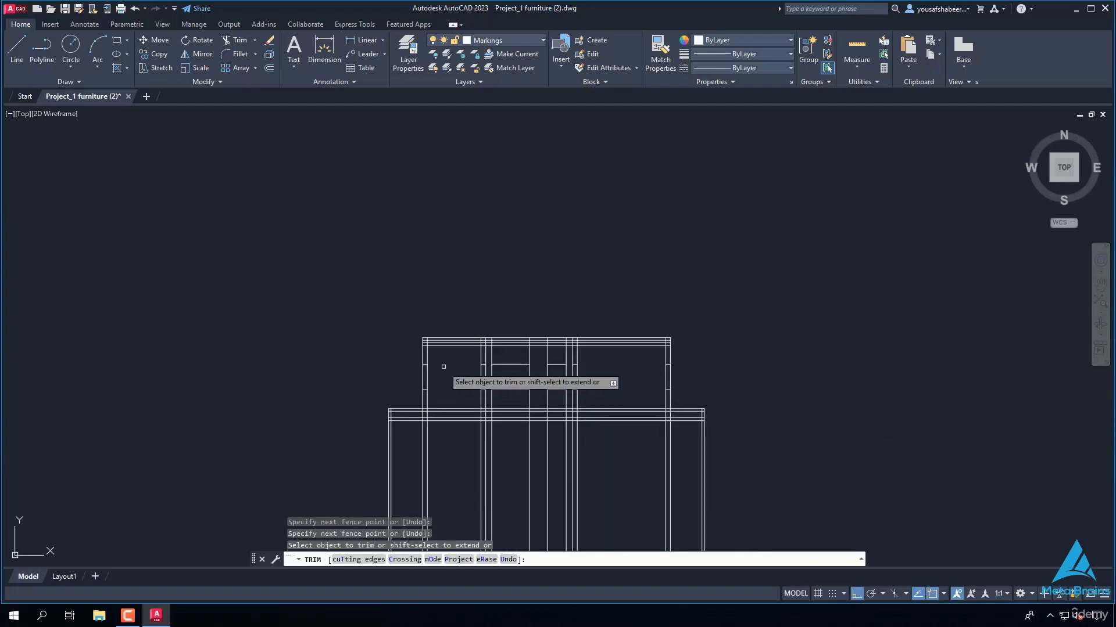
pyautogui.scroll(4, 447, 381)
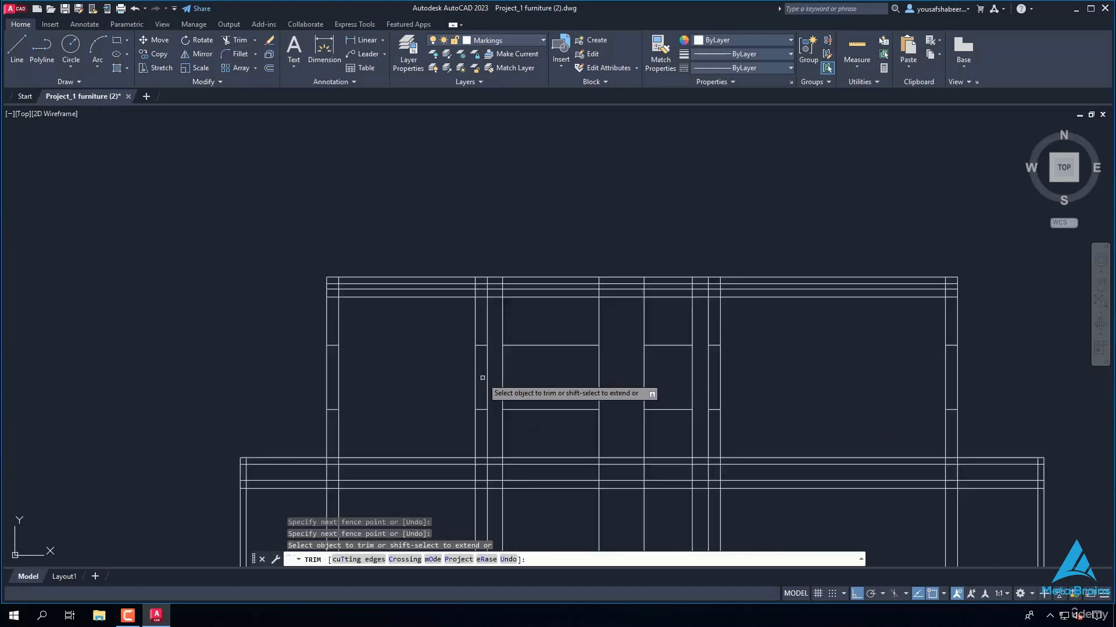
pyautogui.scroll(-2, 415, 395)
pyautogui.scroll(-4, 721, 450)
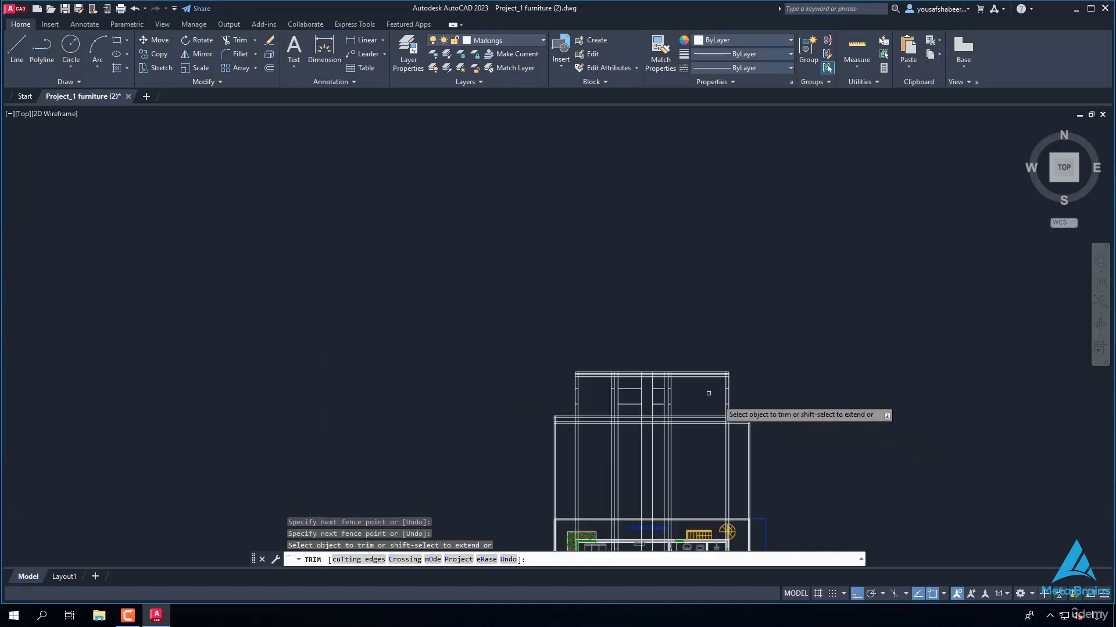
pyautogui.scroll(4, 703, 468)
pyautogui.scroll(-2, 719, 489)
pyautogui.scroll(5, 719, 488)
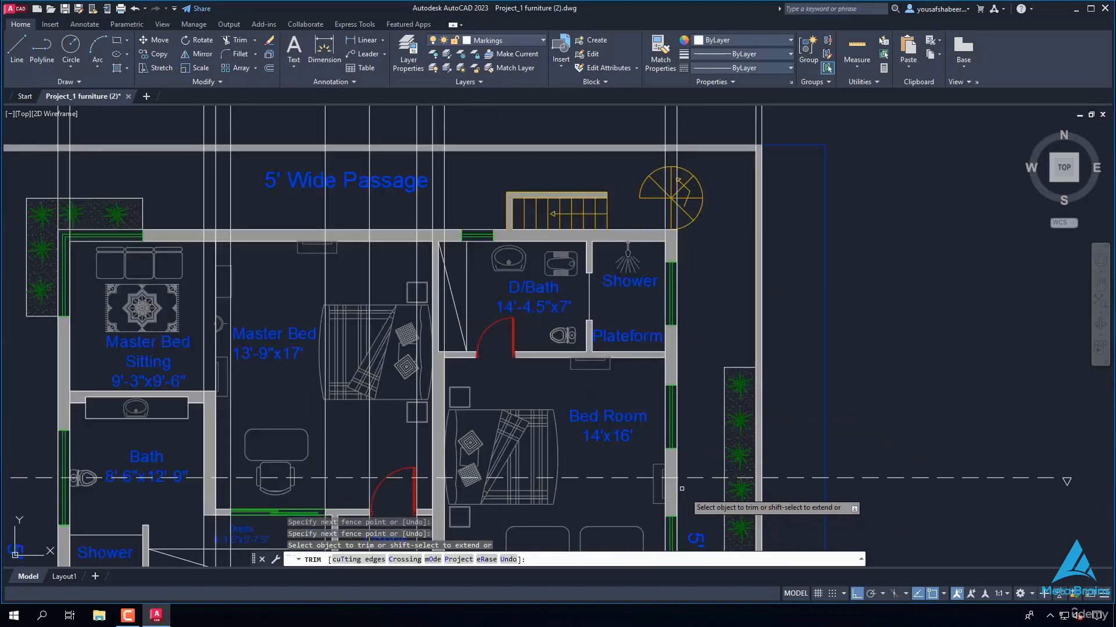
pyautogui.scroll(-6, 678, 488)
pyautogui.scroll(2, 698, 334)
pyautogui.scroll(4, 698, 334)
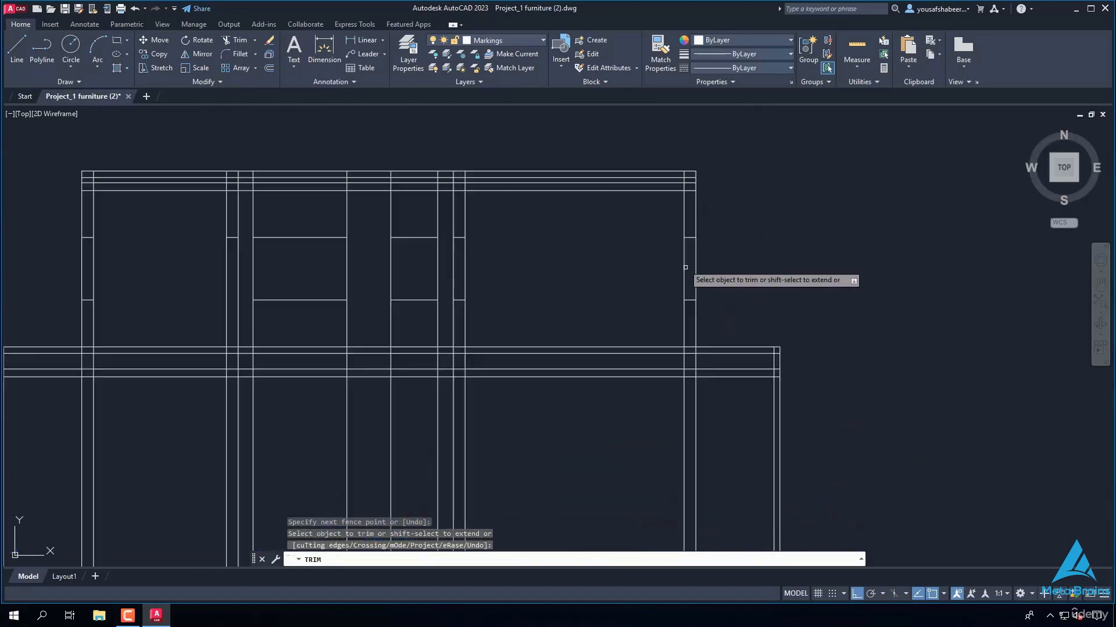
pyautogui.scroll(-3, 691, 317)
pyautogui.scroll(-4, 578, 317)
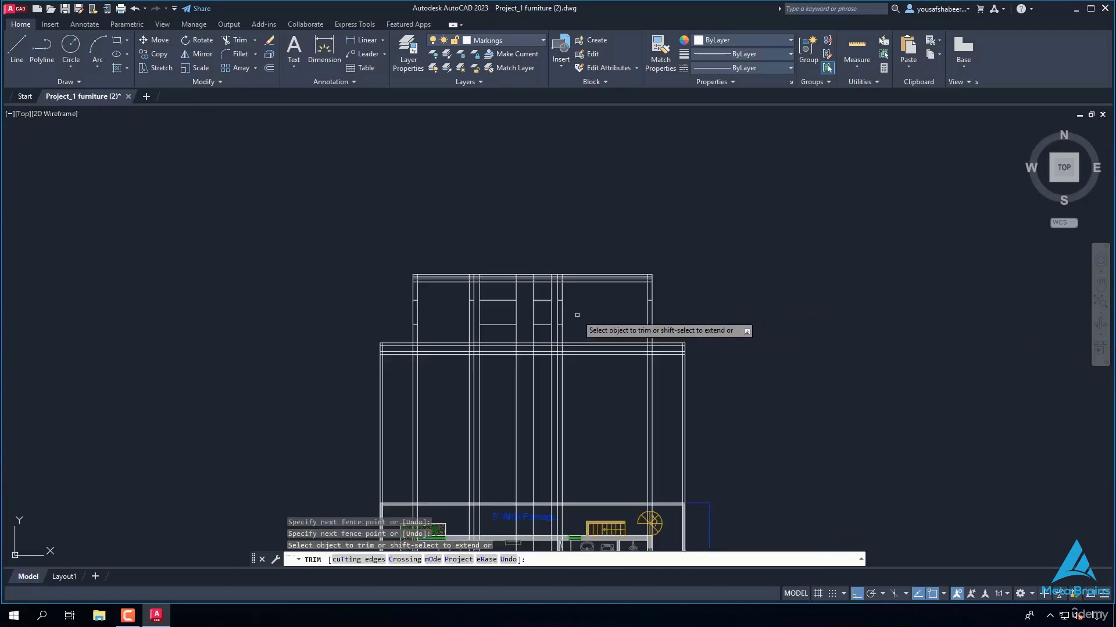
pyautogui.scroll(6, 573, 325)
pyautogui.moveTo(540, 341)
pyautogui.mouseDown()
pyautogui.moveTo(541, 358)
pyautogui.moveTo(497, 340)
pyautogui.moveTo(498, 359)
pyautogui.mouseUp()
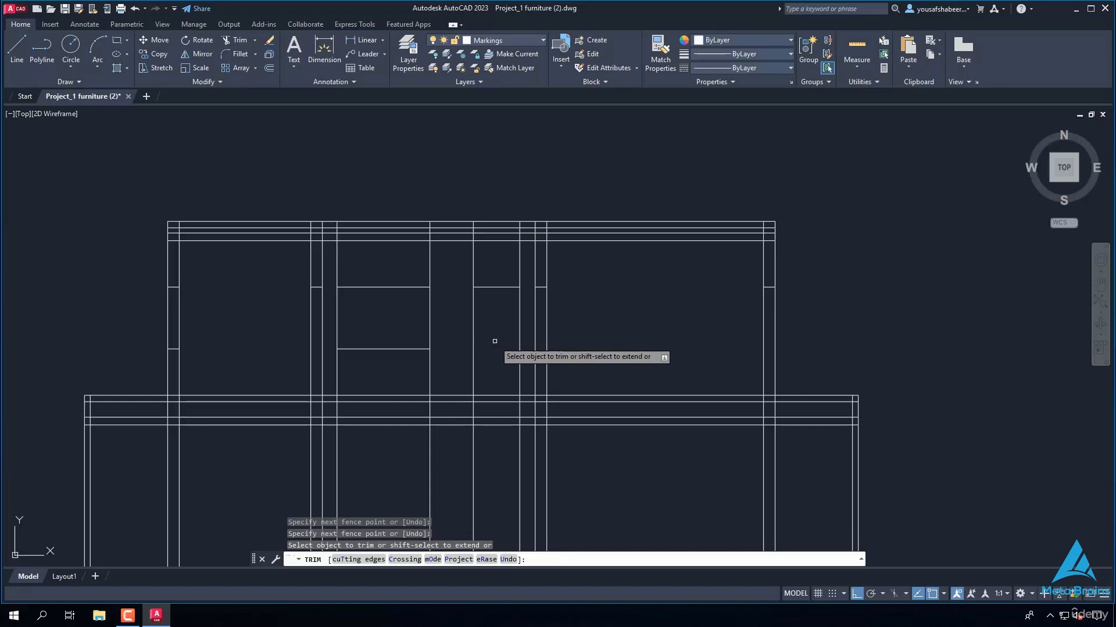
# Step: Draw a vertical centre line in the west outer wall's window opening between its two short horizontal lines
pyautogui.scroll(-2, 495, 341)
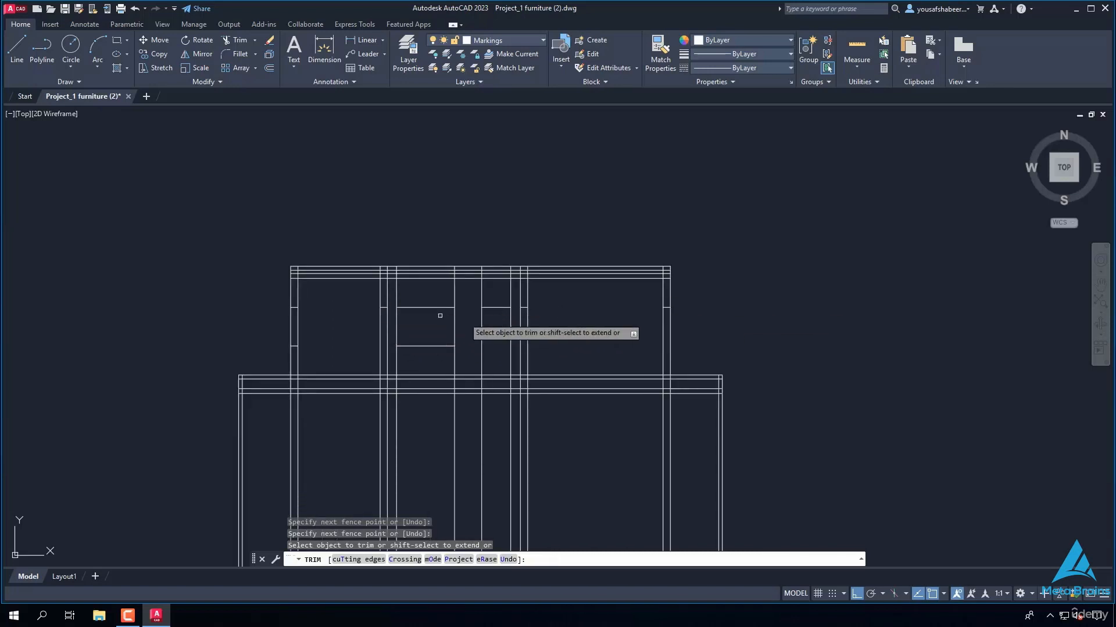
pyautogui.scroll(2, 299, 319)
pyautogui.scroll(-5, 298, 313)
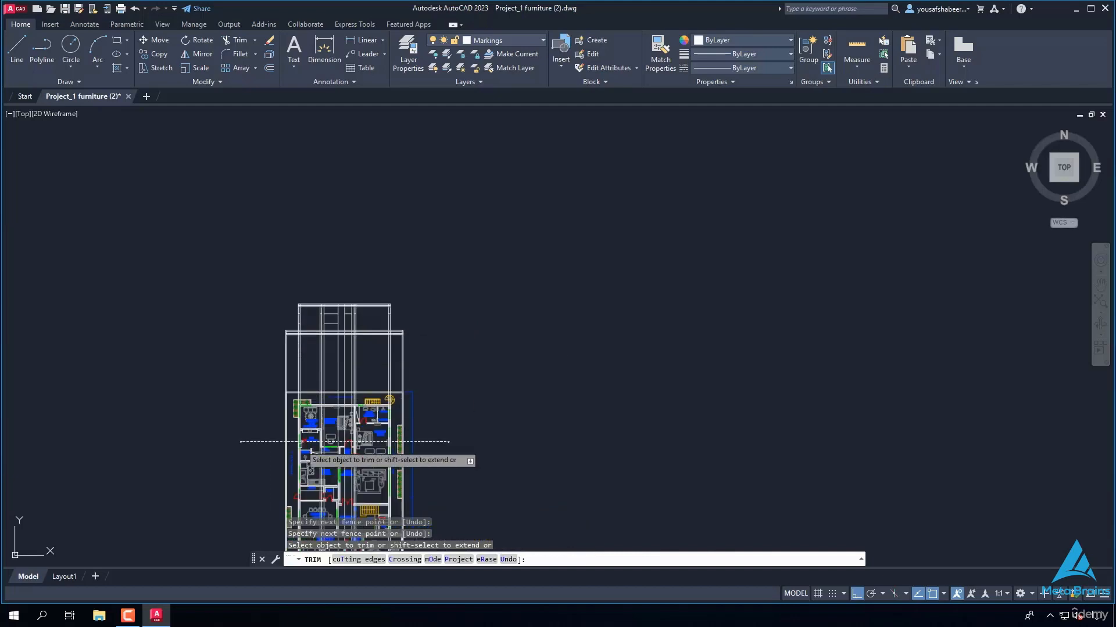
pyautogui.scroll(5, 299, 450)
pyautogui.scroll(-5, 325, 319)
pyautogui.scroll(4, 326, 314)
pyautogui.scroll(2, 326, 314)
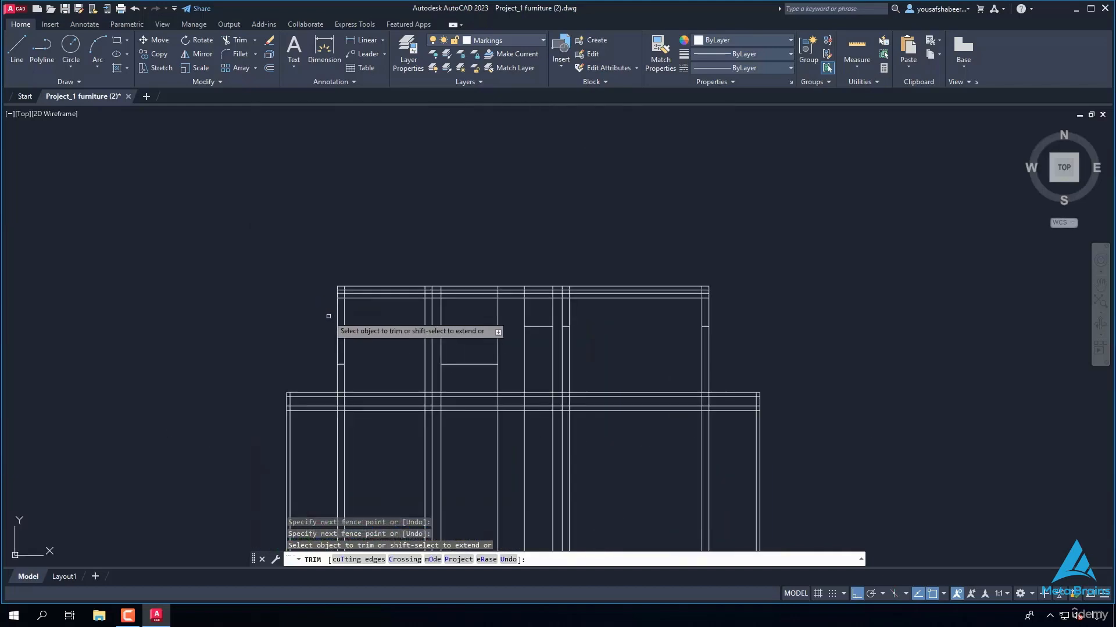
pyautogui.press('Escape')
pyautogui.write('L')
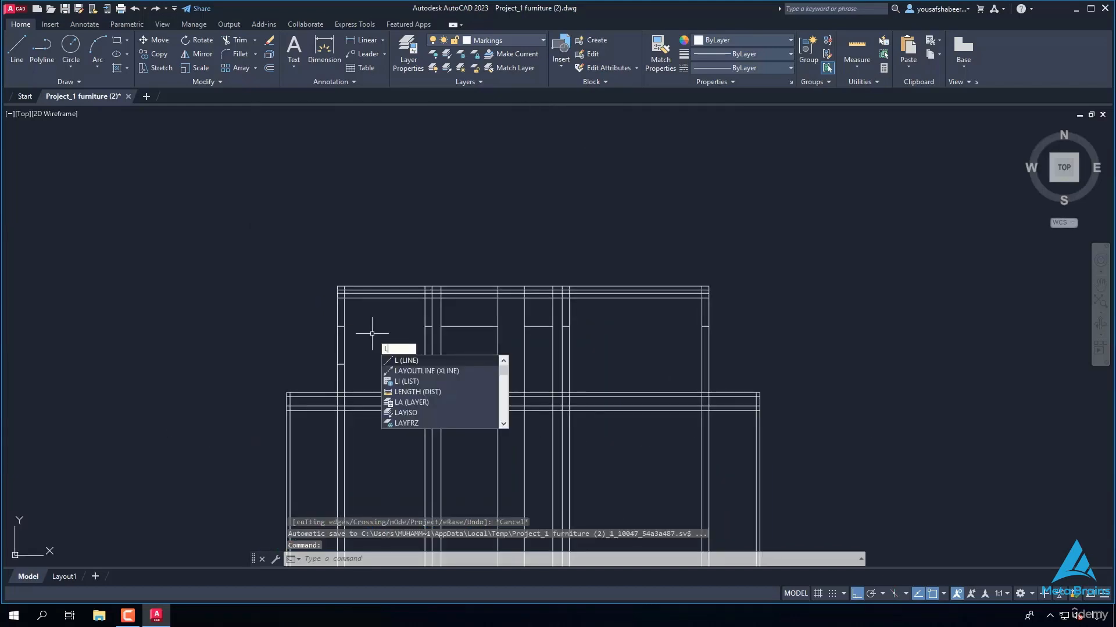
pyautogui.press('Return')
pyautogui.scroll(5, 343, 378)
pyautogui.click(353, 382)
pyautogui.press('Return')
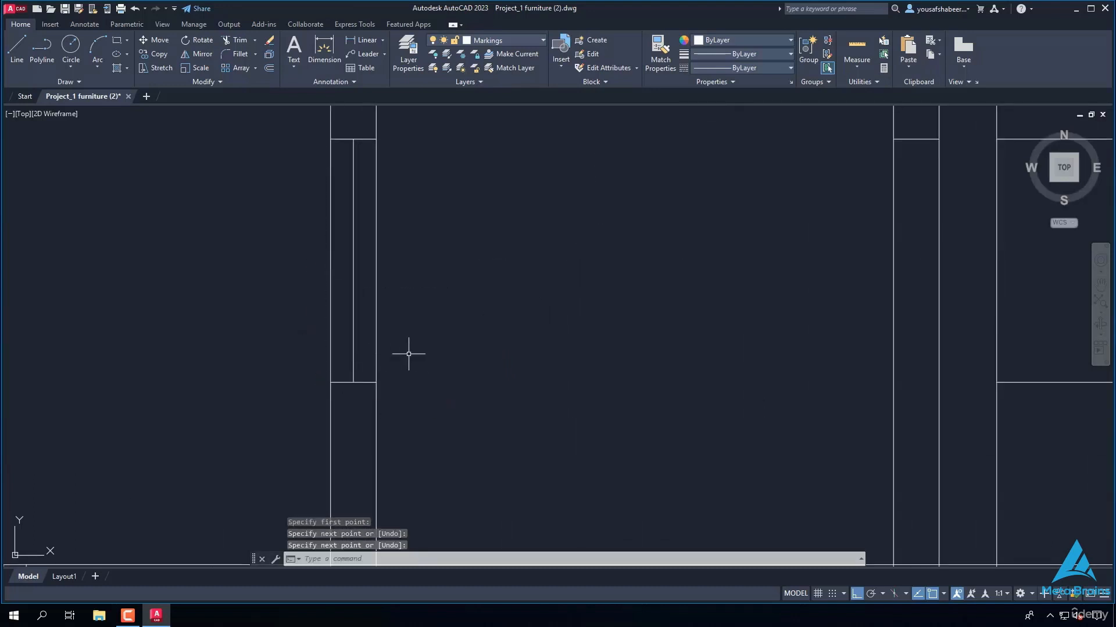
# Step: Offset the window opening's vertical centre line by 1" to both sides
pyautogui.press('Return')
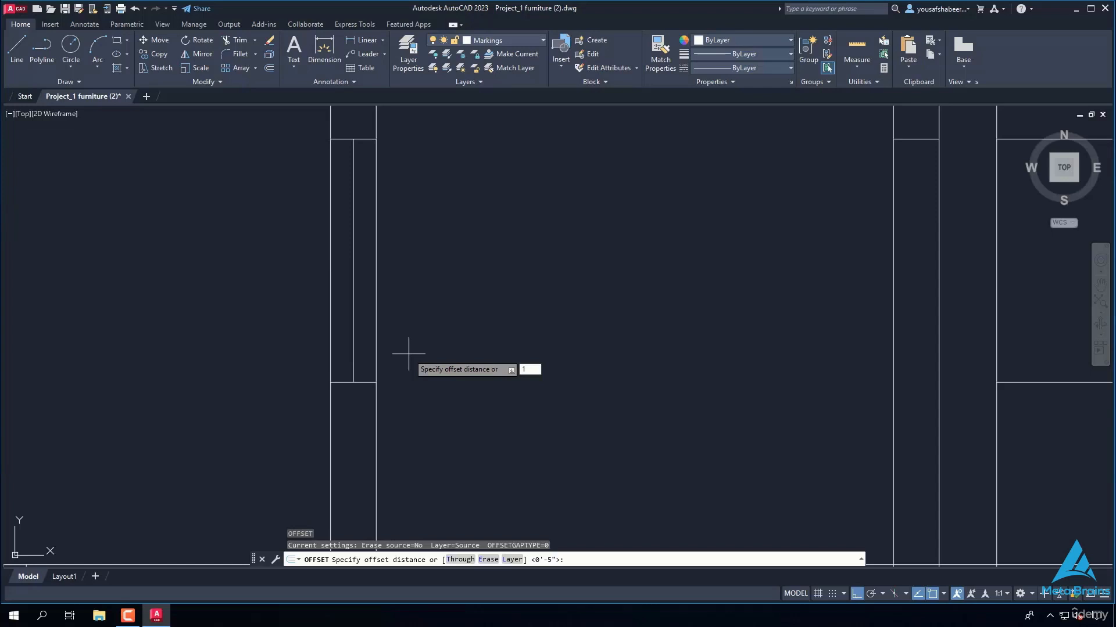
pyautogui.write('1')
pyautogui.press('Return')
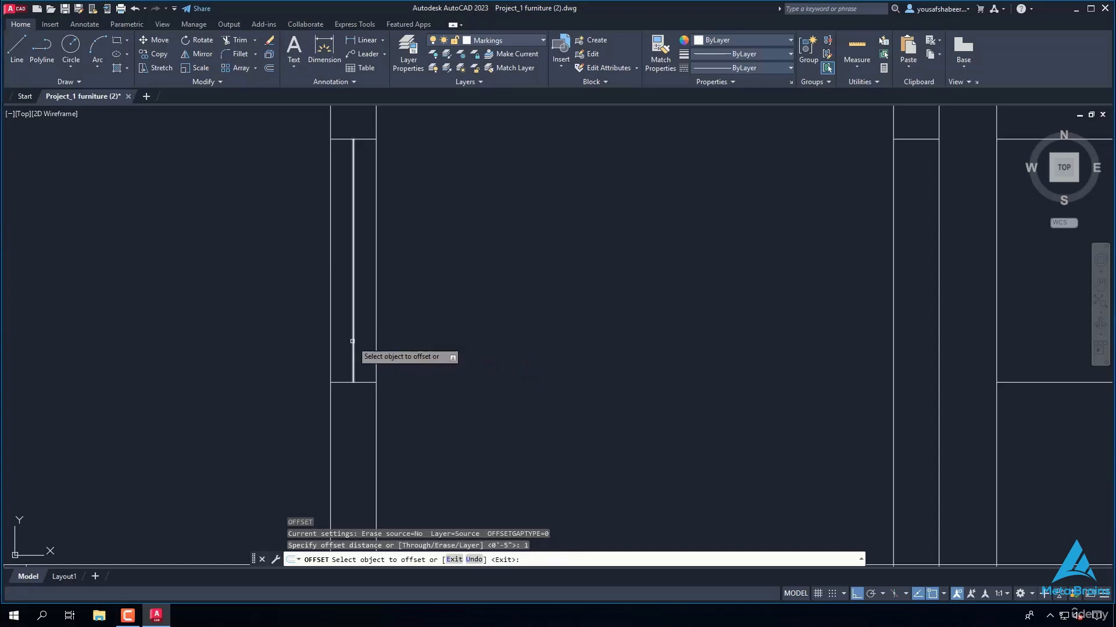
pyautogui.click(353, 348)
pyautogui.click(352, 343)
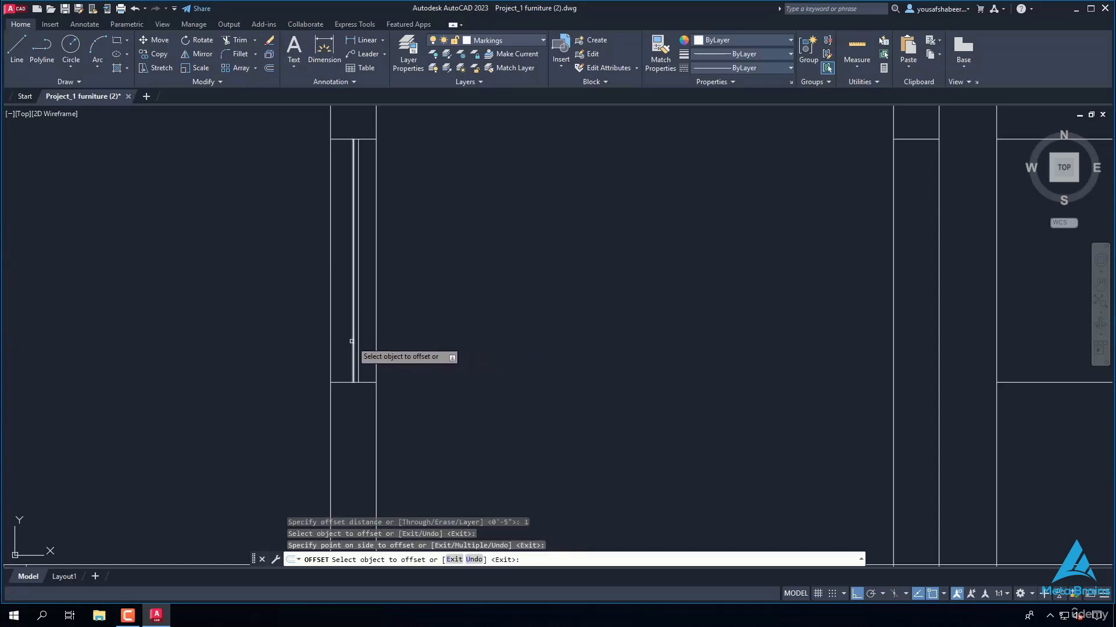
pyautogui.click(353, 342)
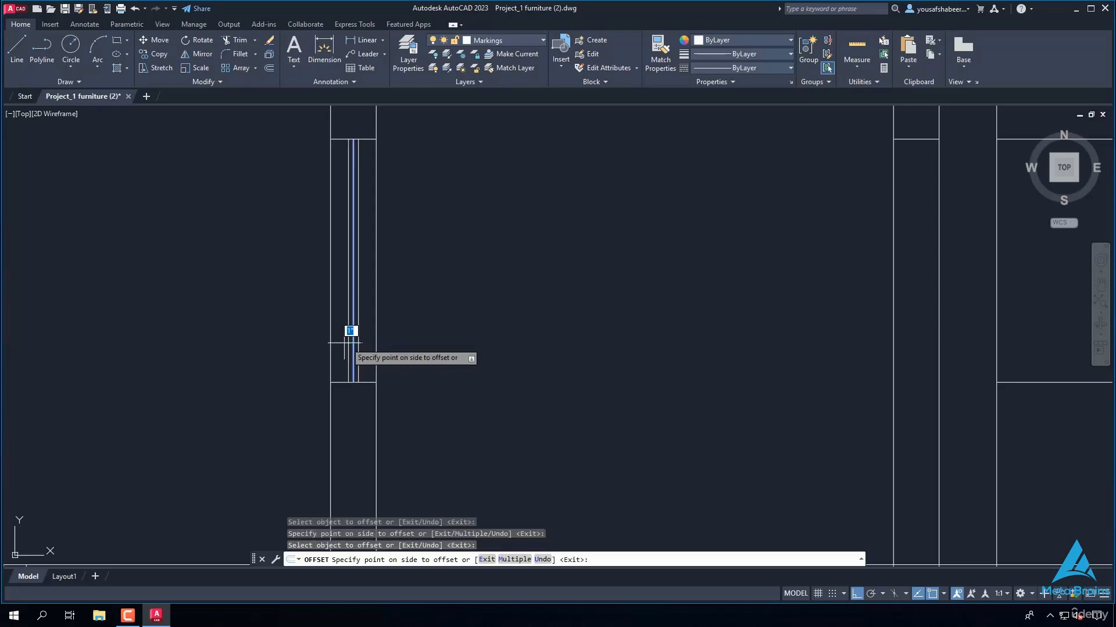
pyautogui.click(341, 344)
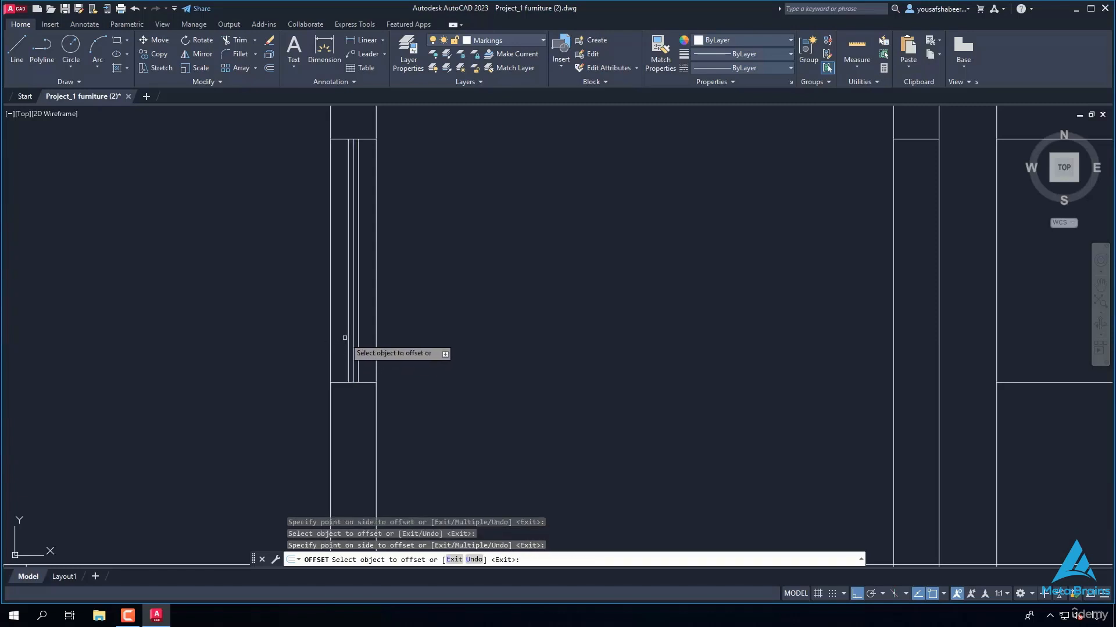
pyautogui.press('Escape')
# Step: Delete the original centre line between the two offset window lines
pyautogui.scroll(4, 352, 340)
pyautogui.click(351, 340)
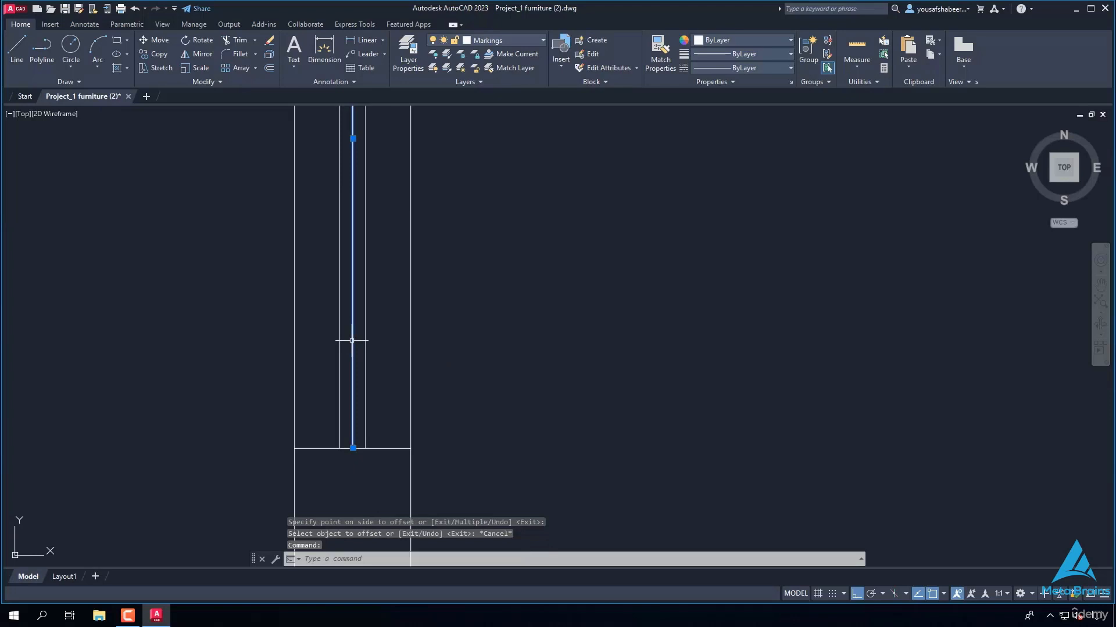
pyautogui.press('Delete')
# Step: Offset the short horizontal line above the west wall's window upward by 6"
pyautogui.scroll(-5, 314, 356)
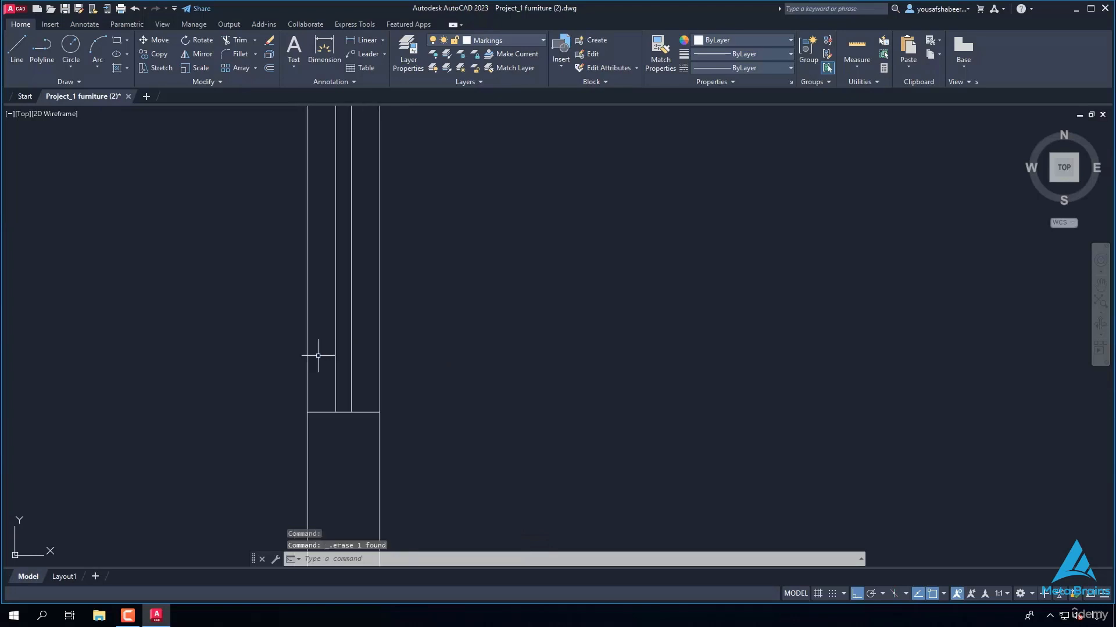
pyautogui.scroll(-2, 210, 332)
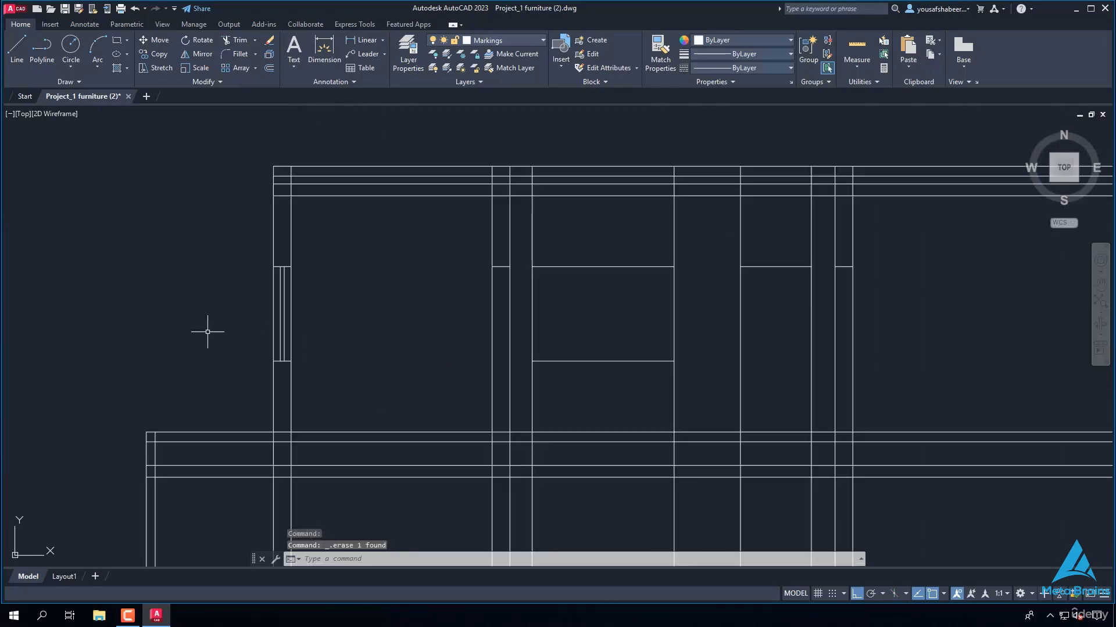
pyautogui.scroll(-2, 355, 304)
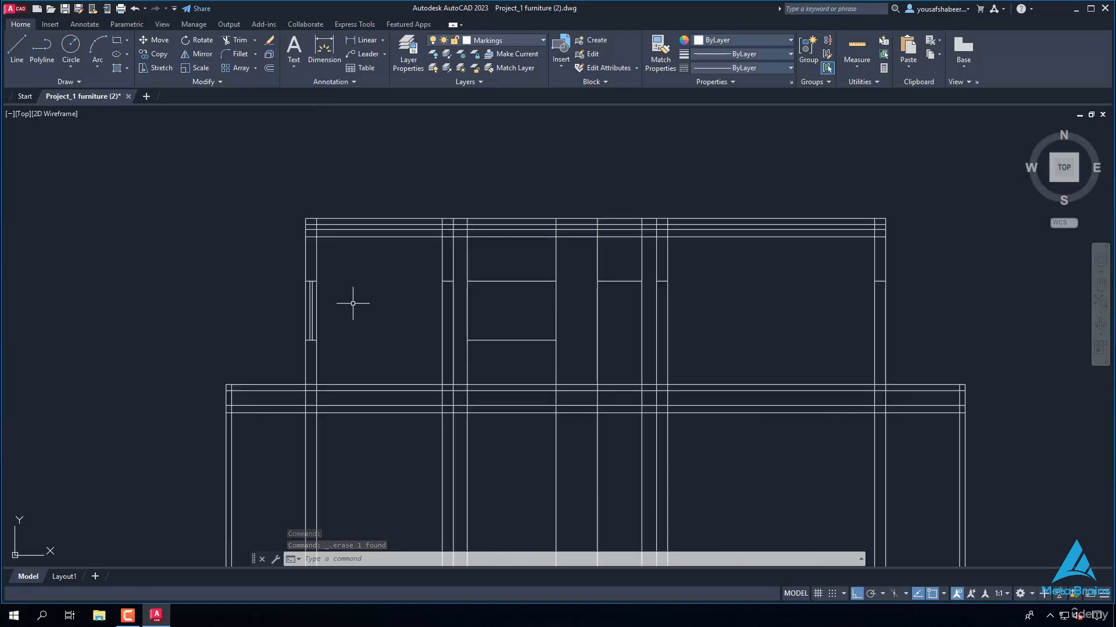
pyautogui.scroll(5, 345, 303)
pyautogui.write('o')
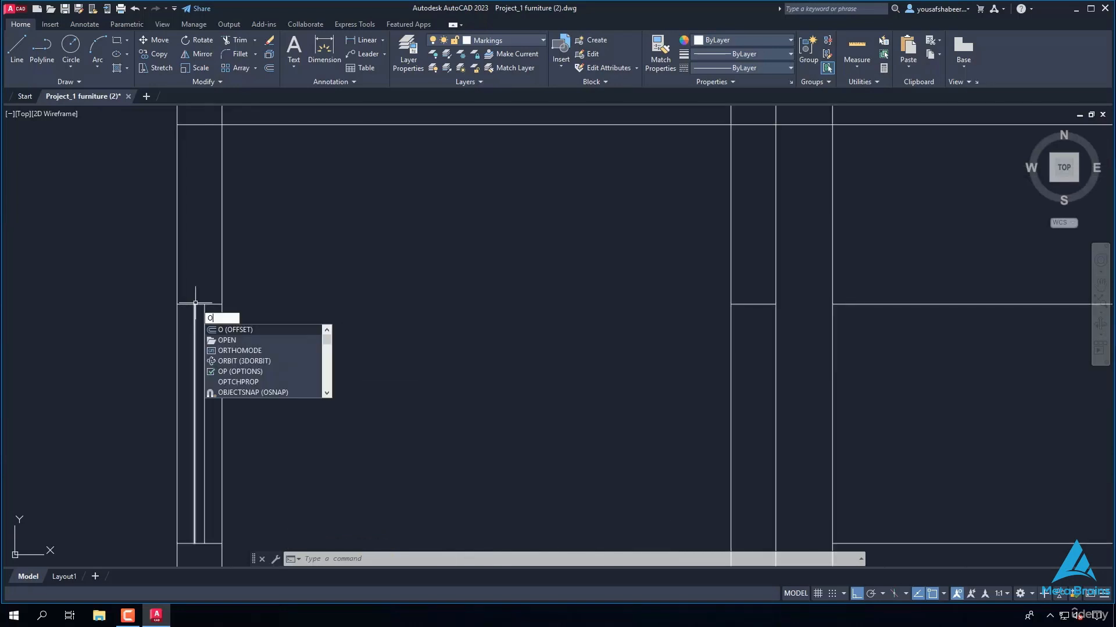
pyautogui.press('Return')
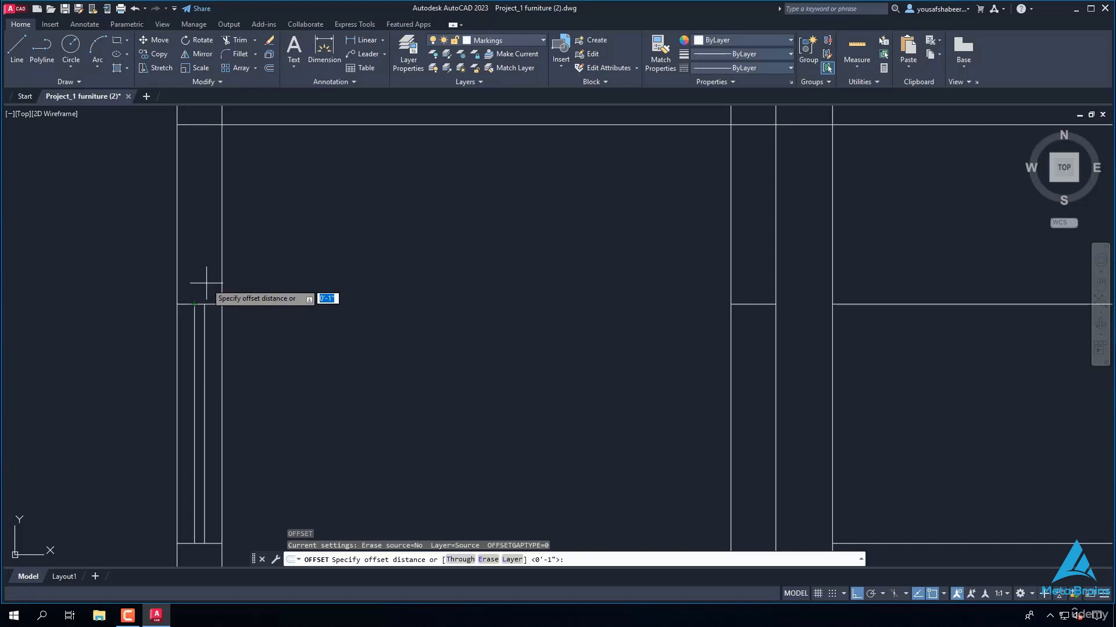
pyautogui.press('Return')
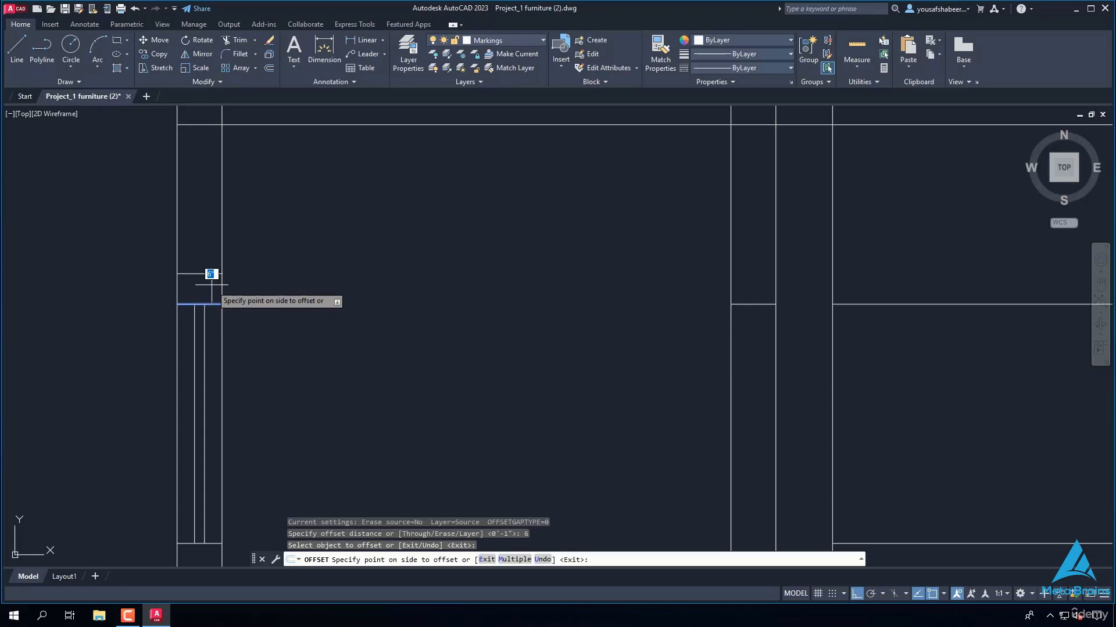
pyautogui.click(208, 288)
pyautogui.press('Escape')
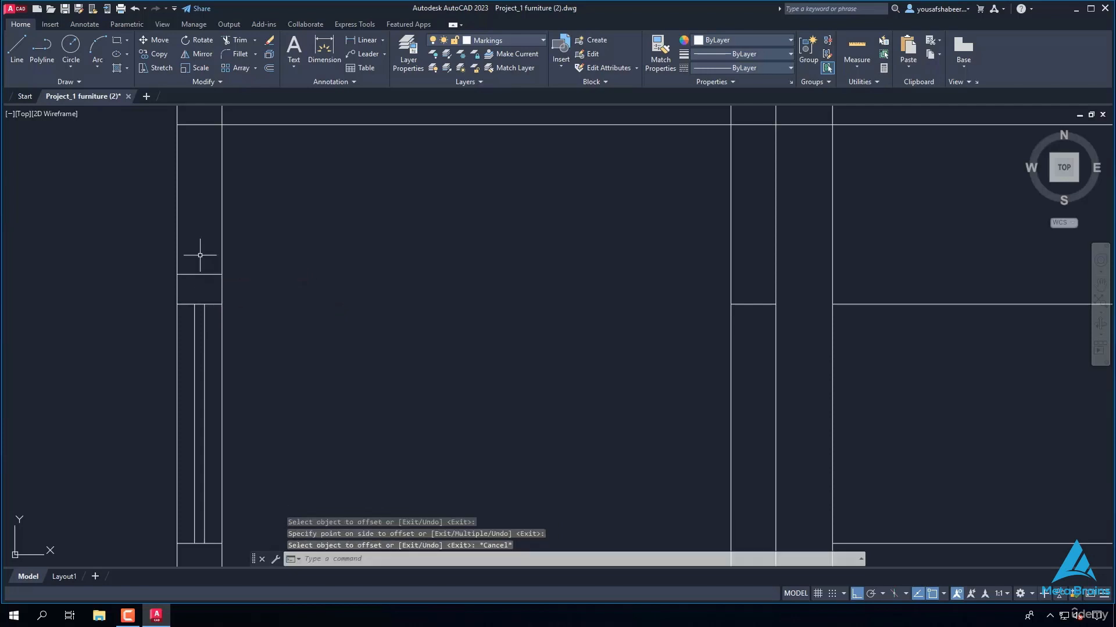
# Step: Draw a 9" by 3" projection outward from the west wall's outer face, starting at the bottom corner of the lintel
pyautogui.write('L')
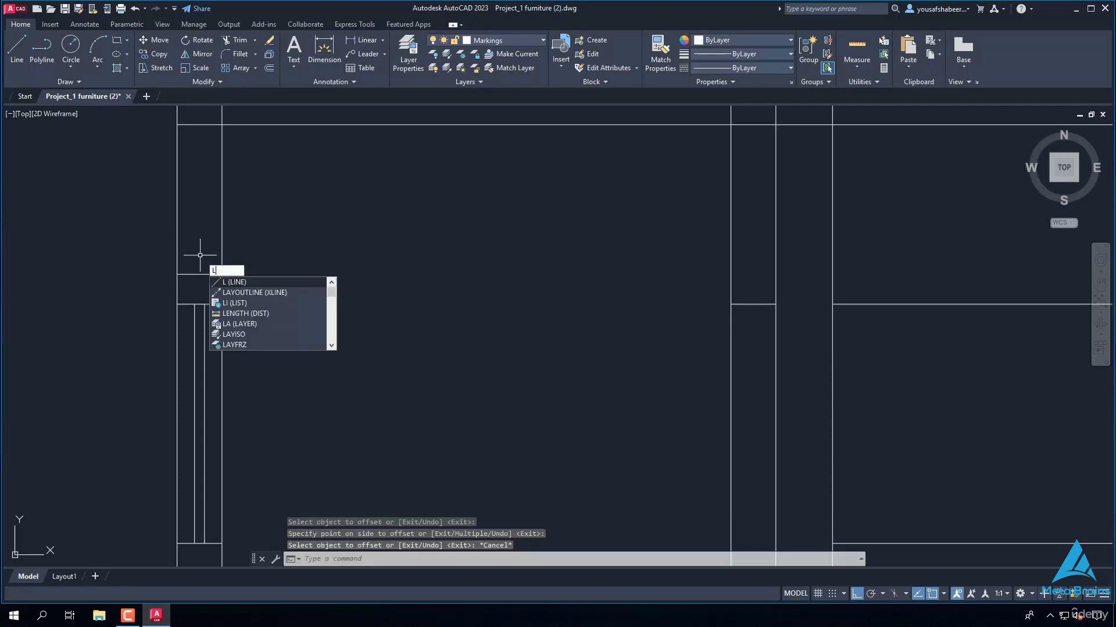
pyautogui.press('Return')
pyautogui.scroll(2, 192, 305)
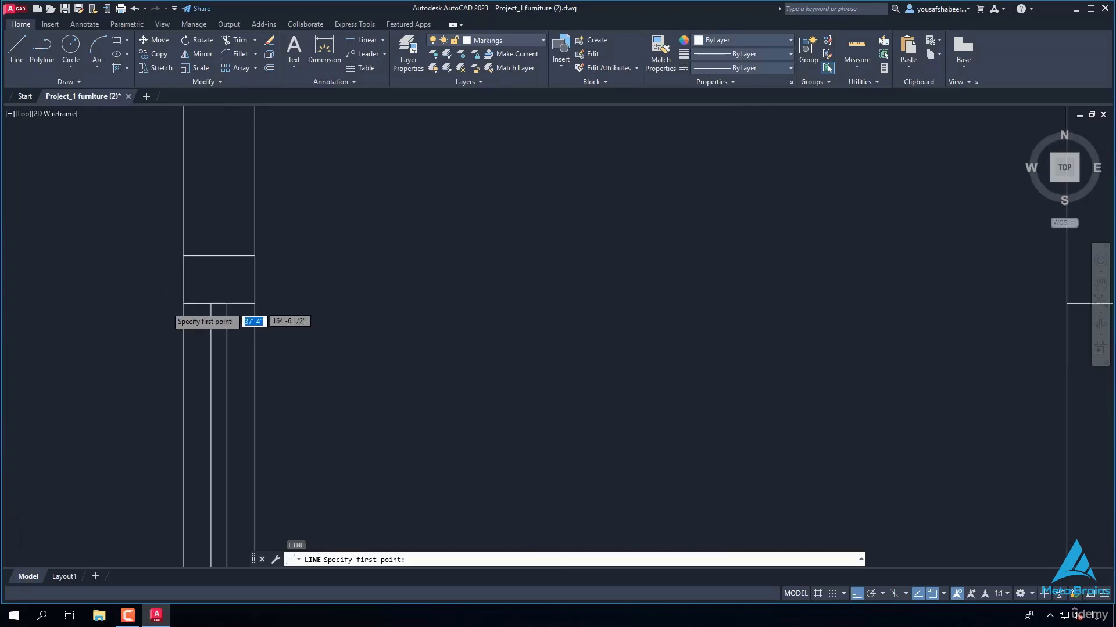
pyautogui.click(194, 301)
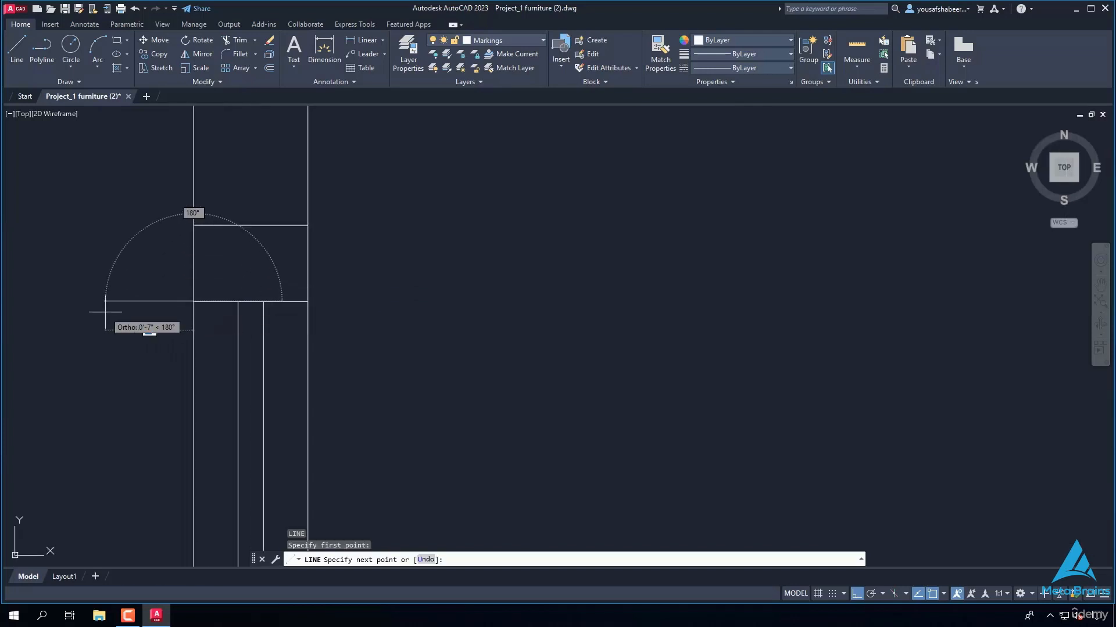
pyautogui.write('9')
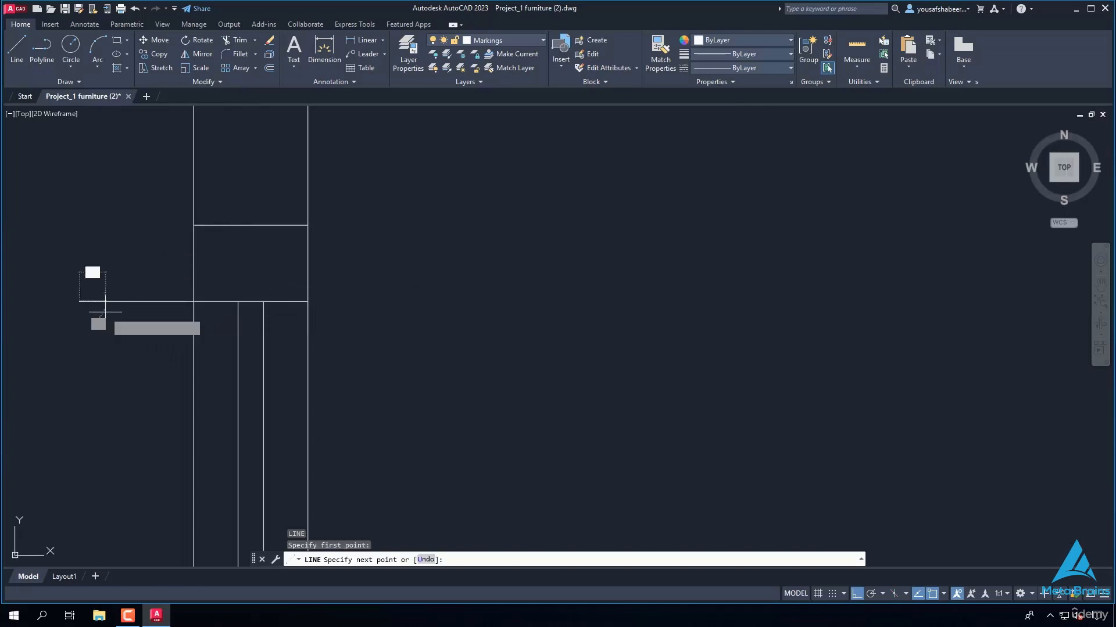
pyautogui.press('Return')
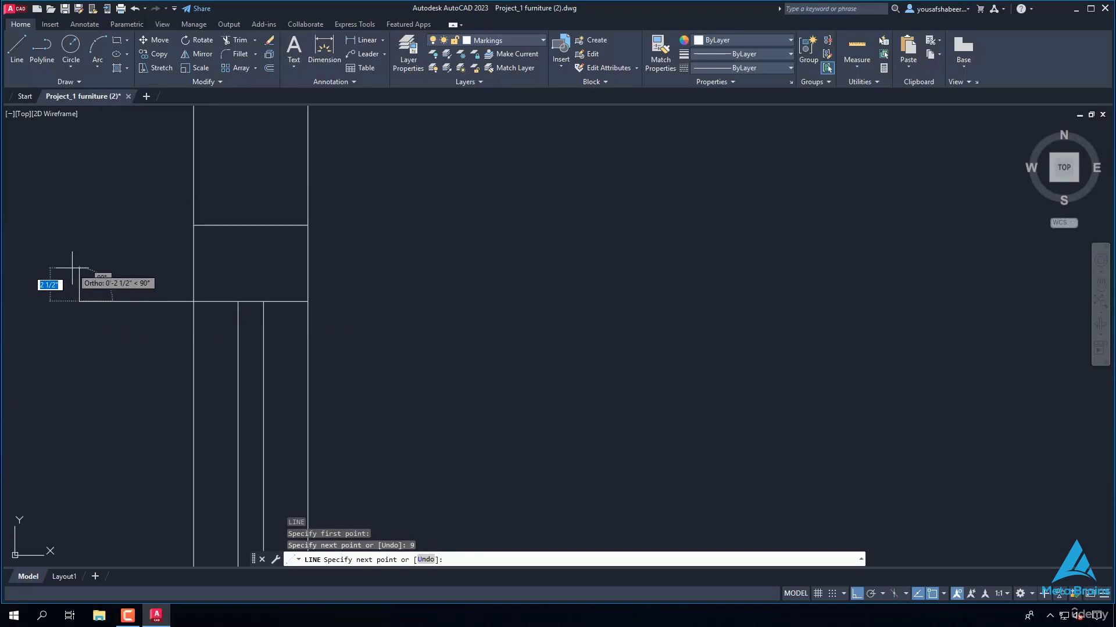
pyautogui.write('3')
pyautogui.press('Return')
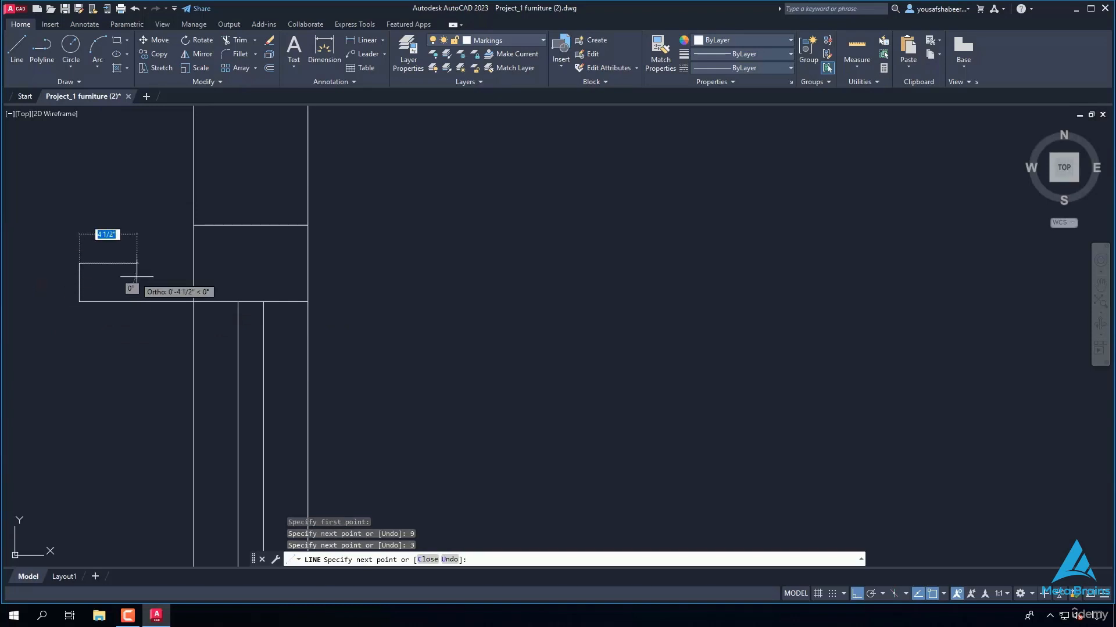
pyautogui.click(194, 264)
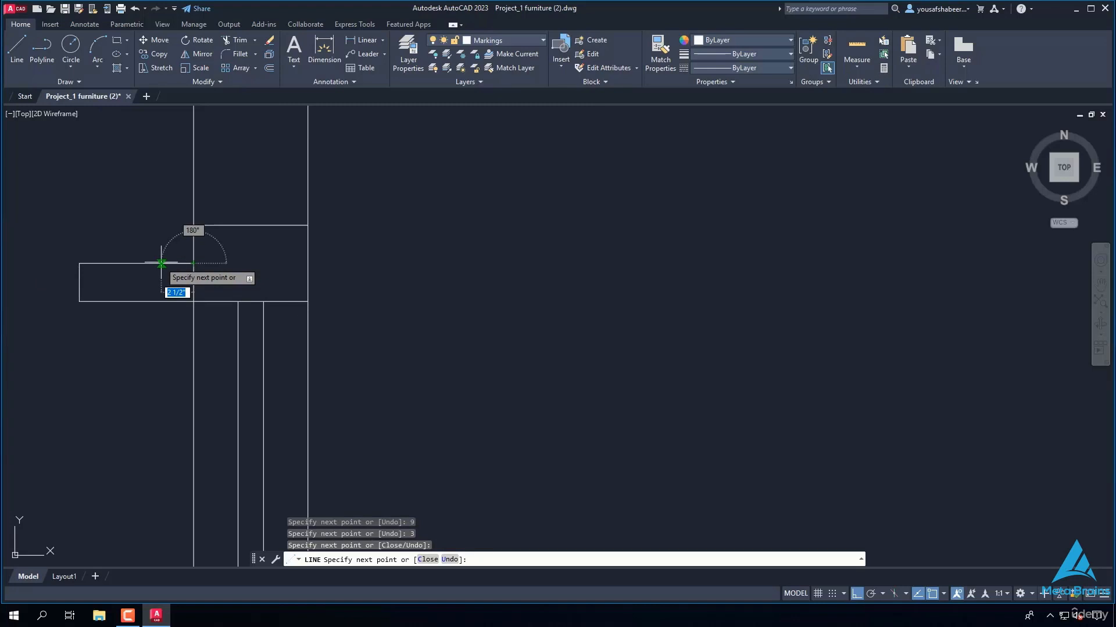
pyautogui.press('Escape')
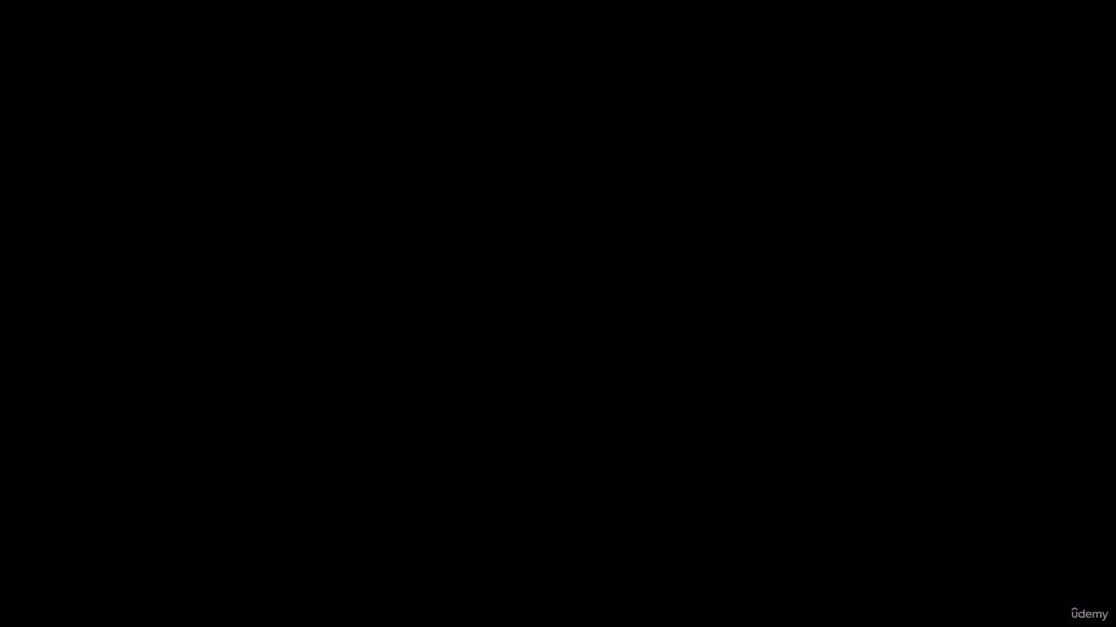
# Step: Trim the west wall's outer line where the lintel meets the 3" projection
pyautogui.write('tr')
pyautogui.press('Return')
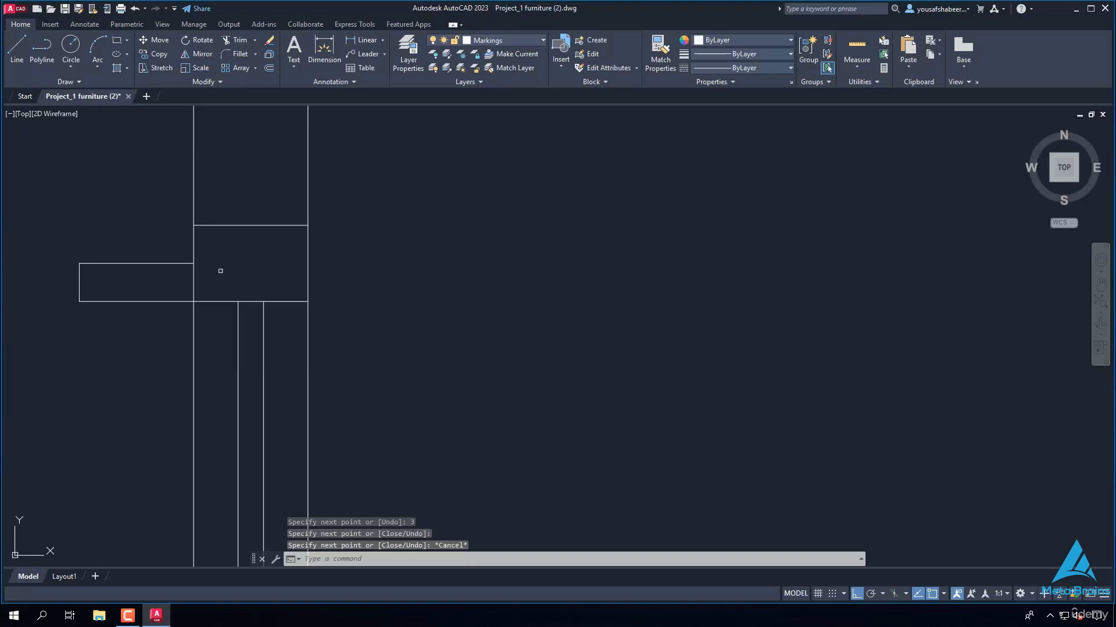
pyautogui.moveTo(223, 283); pyautogui.dragTo(174, 282)
pyautogui.scroll(-2, 175, 282)
pyautogui.scroll(-2, 142, 283)
pyautogui.scroll(-4, 168, 291)
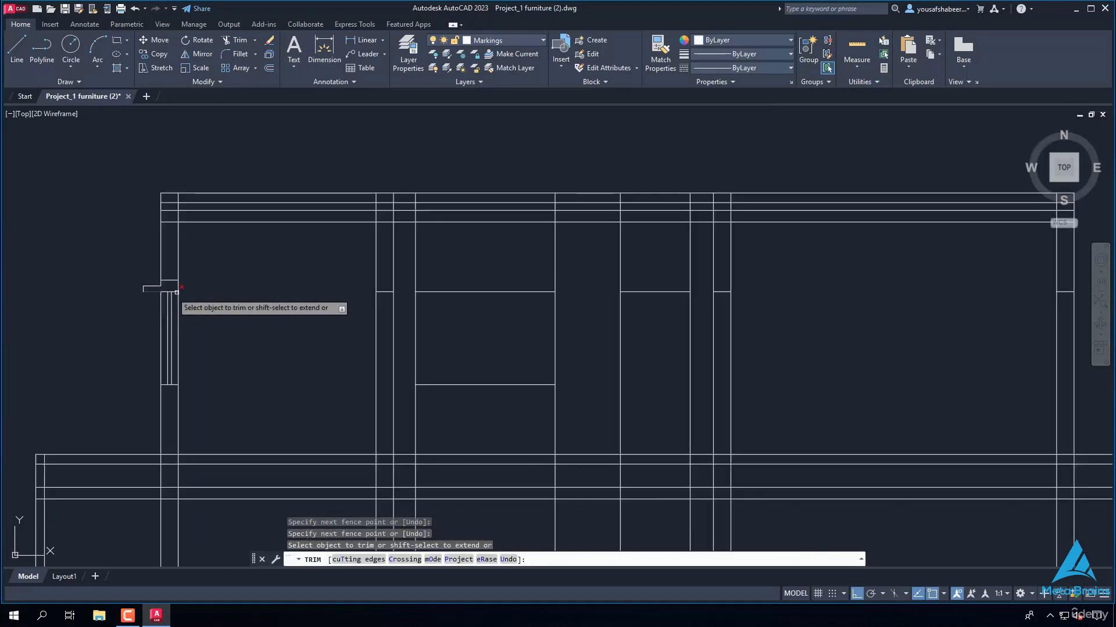
pyautogui.scroll(-4, 177, 289)
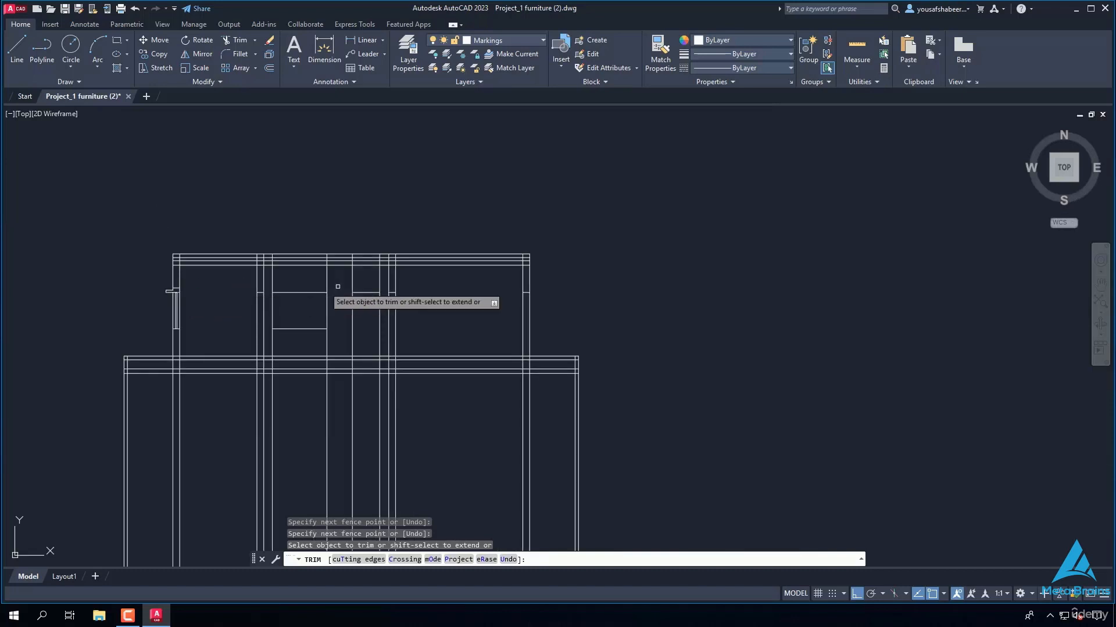
pyautogui.scroll(2, 531, 290)
pyautogui.scroll(3, 488, 298)
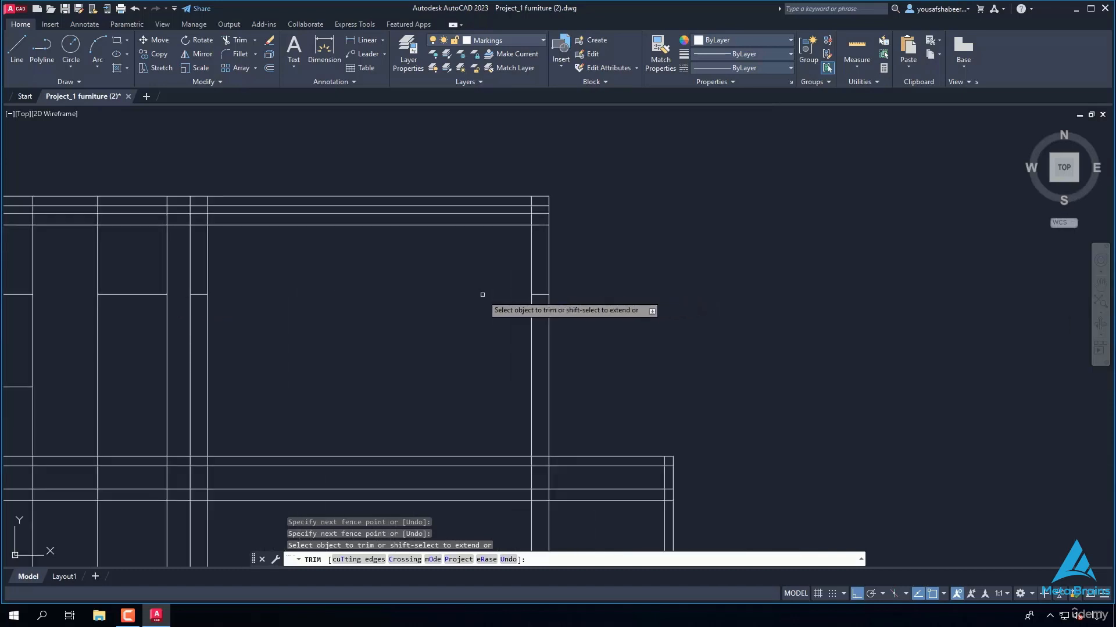
pyautogui.press('Escape')
# Step: On the east outer wall, draw a line 6" up from the short horizontal line's inner end and across the wall thickness
pyautogui.write('l')
pyautogui.press('Return')
pyautogui.scroll(3, 527, 293)
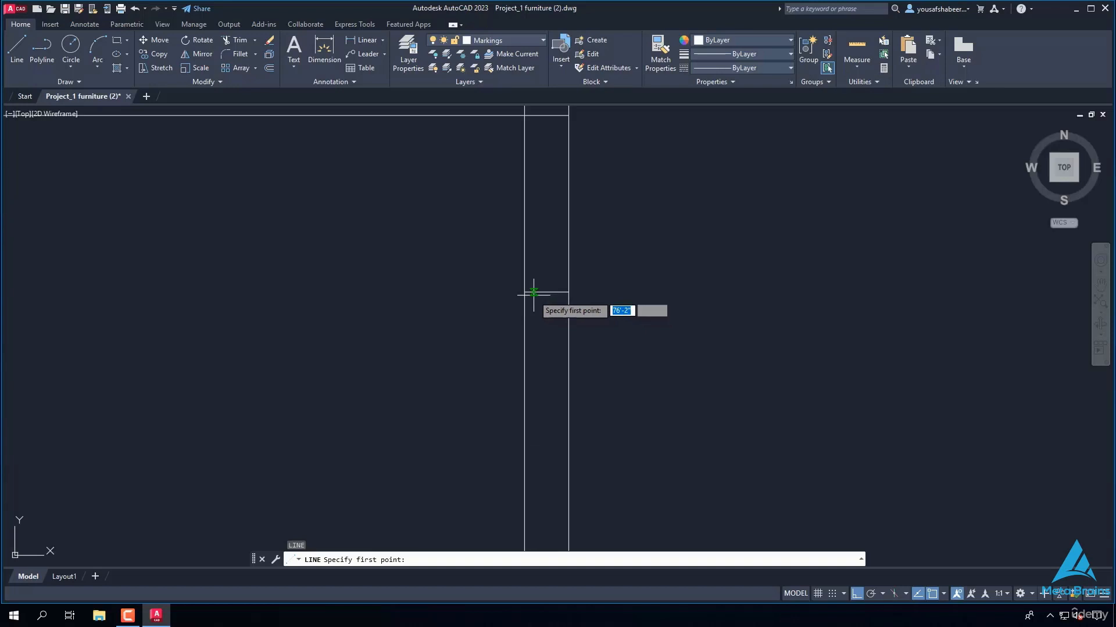
pyautogui.click(525, 291)
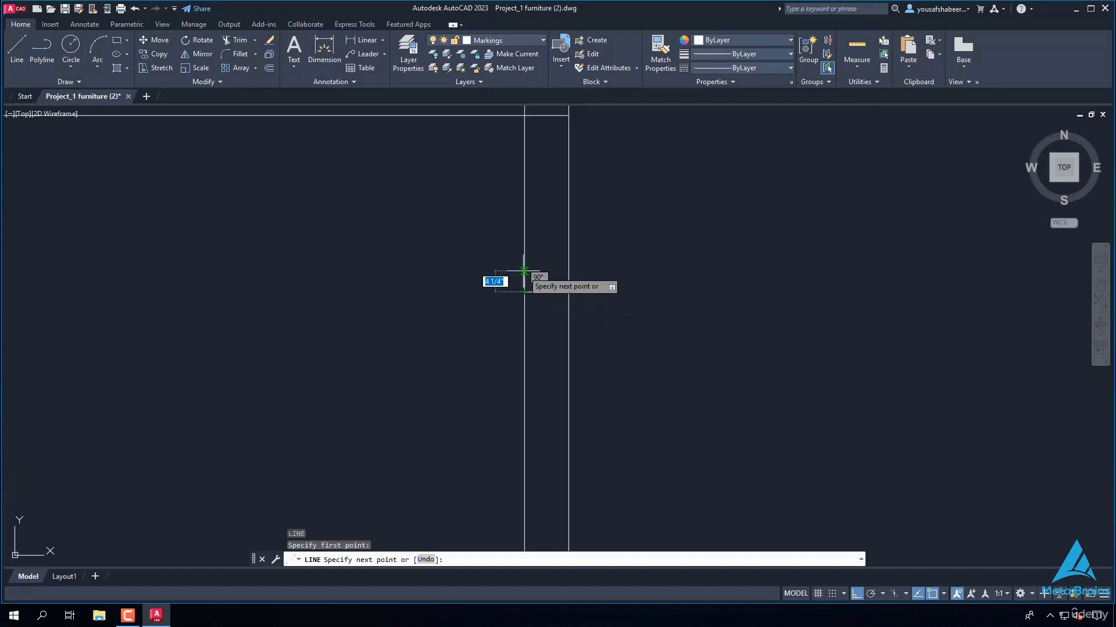
pyautogui.write('6')
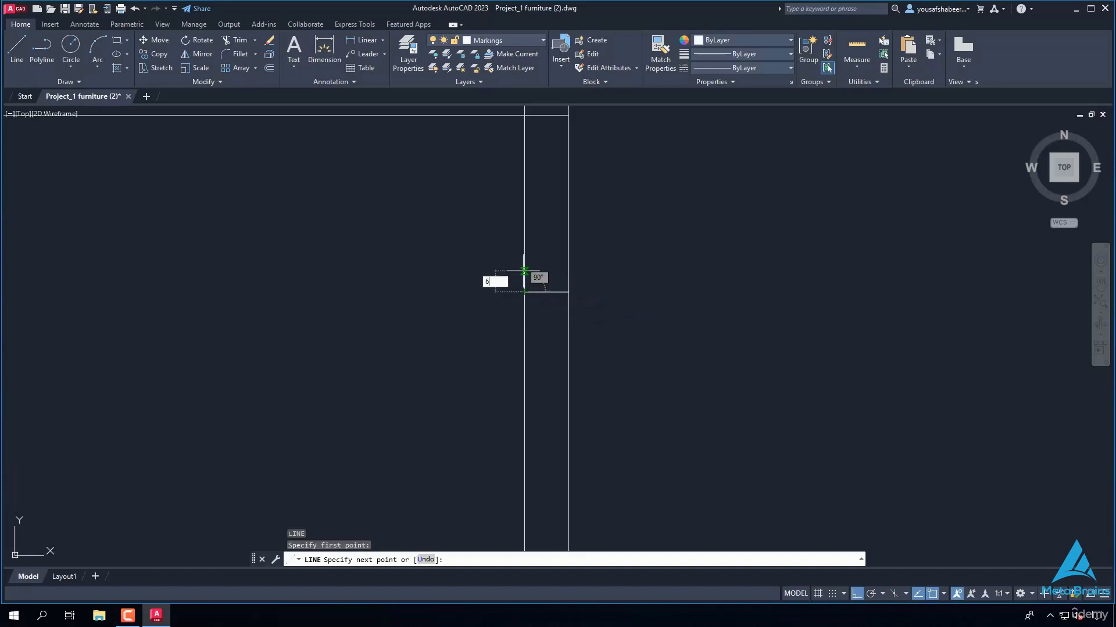
pyautogui.press('Return')
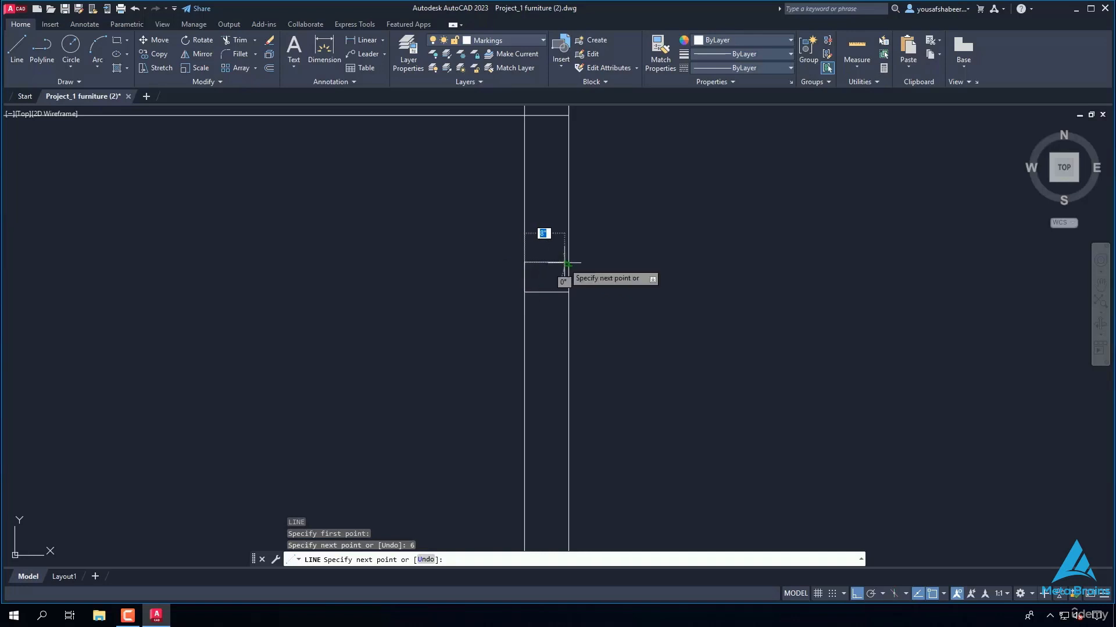
pyautogui.scroll(2, 568, 266)
pyautogui.click(562, 262)
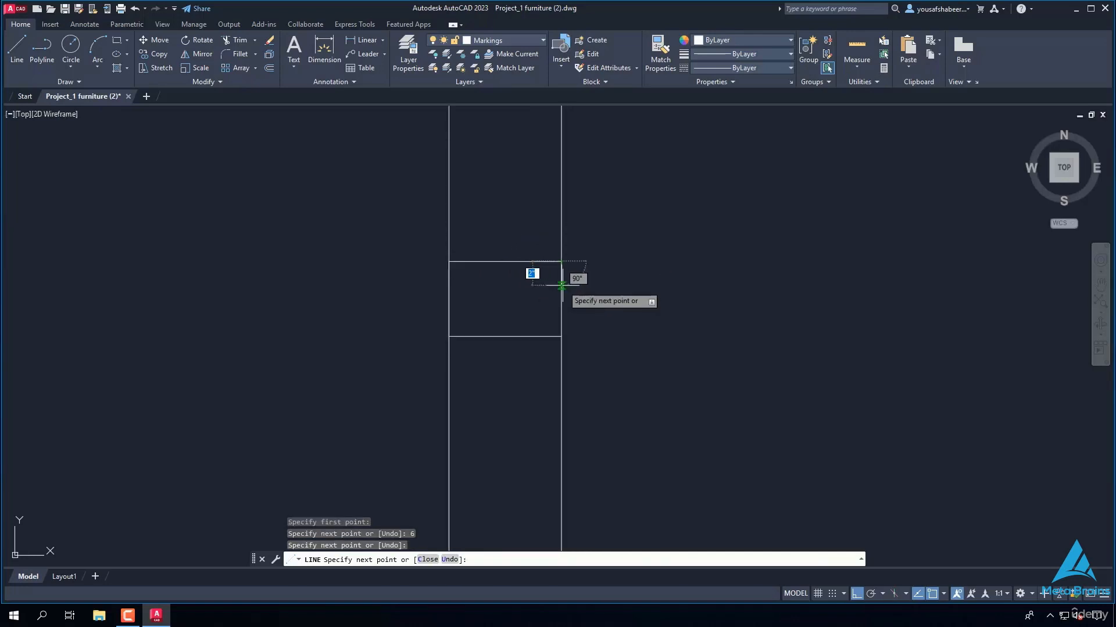
# Step: Continue the line 3" down the east wall's outer face, 9" outward, down to the lintel's bottom level and back to the wall
pyautogui.write('3')
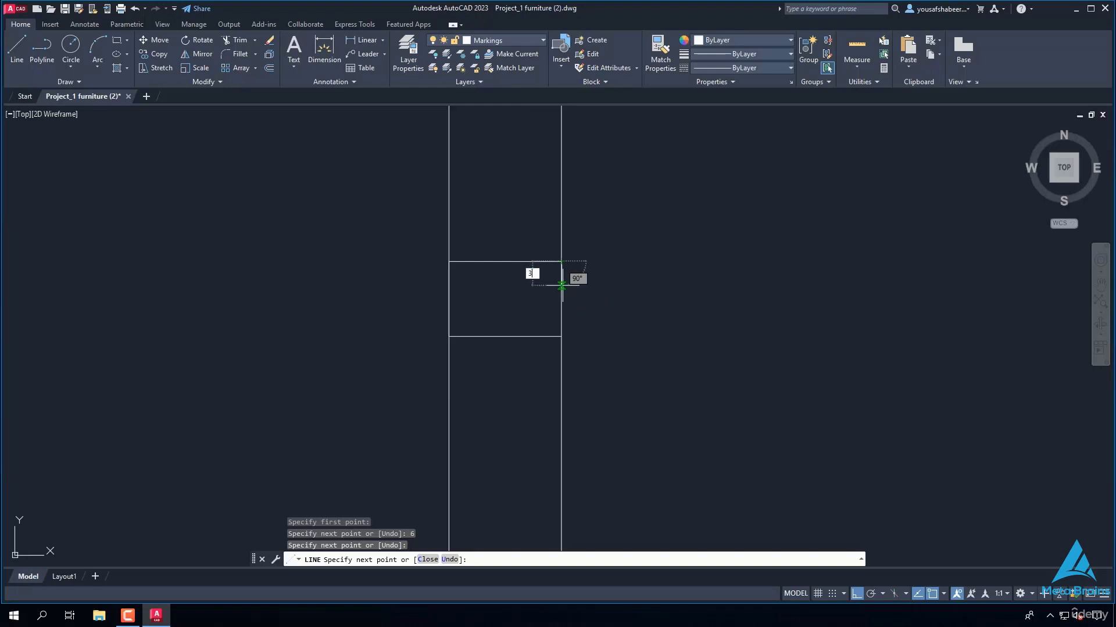
pyautogui.press('Return')
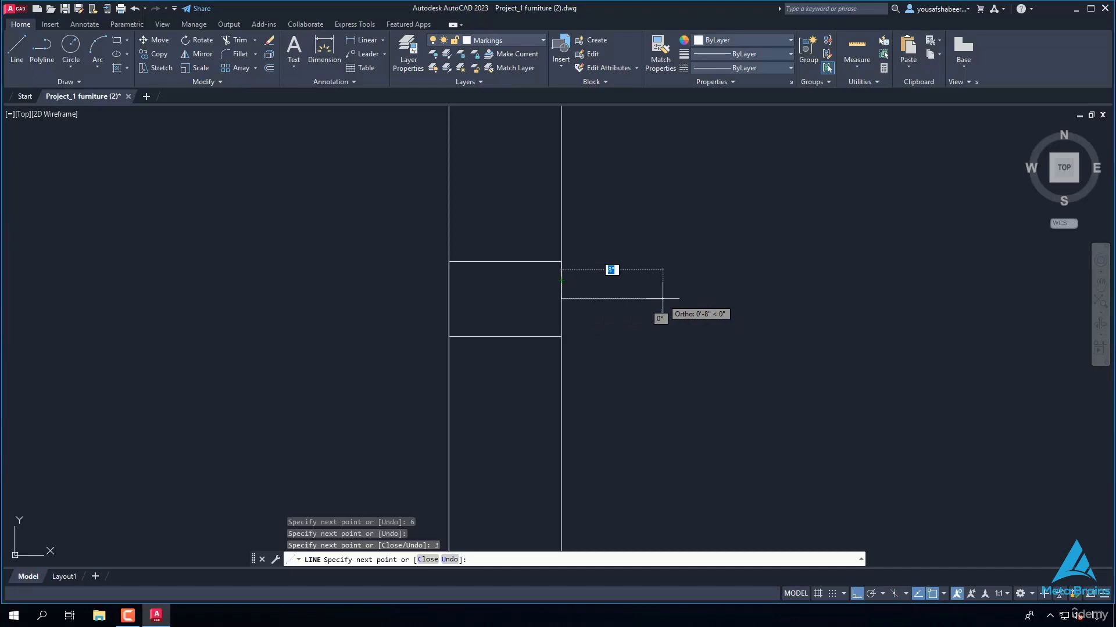
pyautogui.write('9')
pyautogui.press('Return')
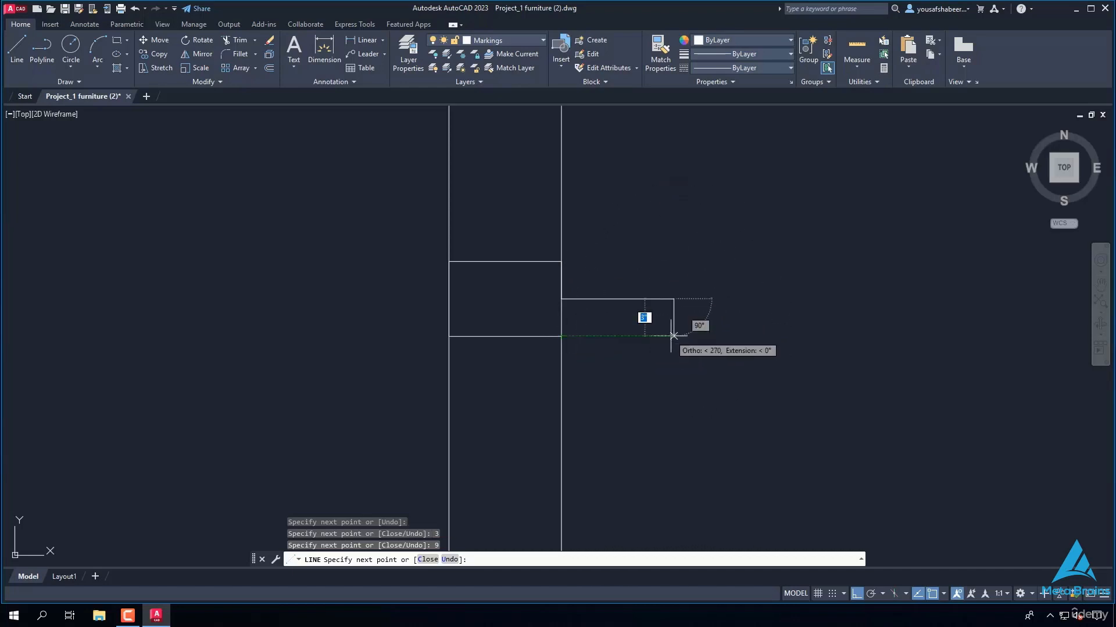
pyautogui.click(673, 336)
pyautogui.click(560, 336)
pyautogui.press('Escape')
# Step: Trim the east wall's outer line between the lintel and its projection
pyautogui.write('tr')
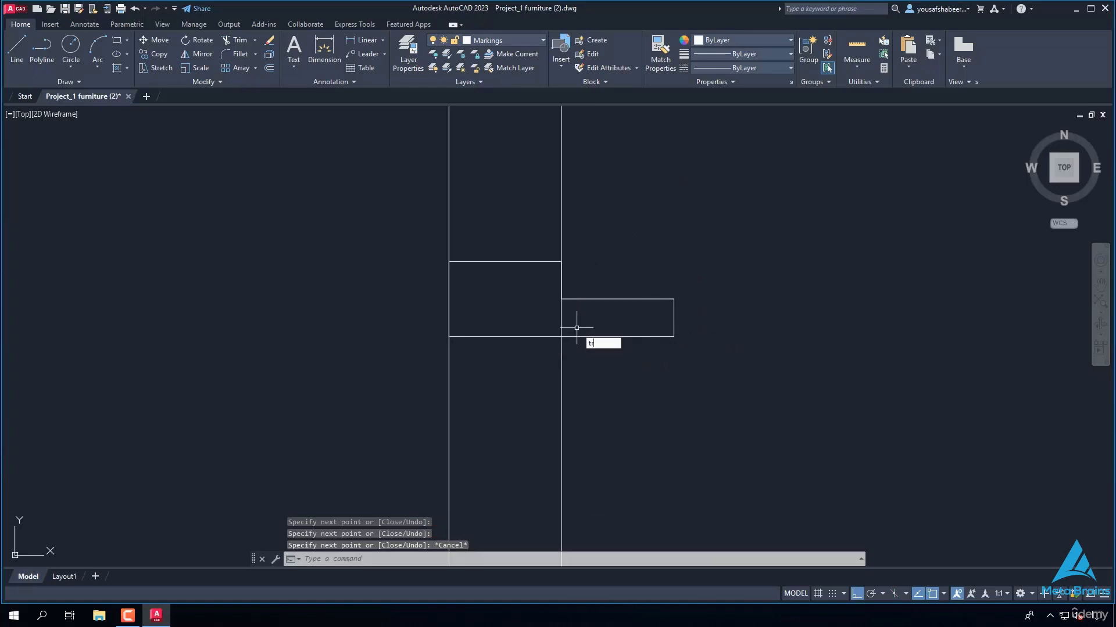
pyautogui.press('Return')
pyautogui.moveTo(582, 324); pyautogui.dragTo(540, 319)
pyautogui.scroll(-6, 541, 318)
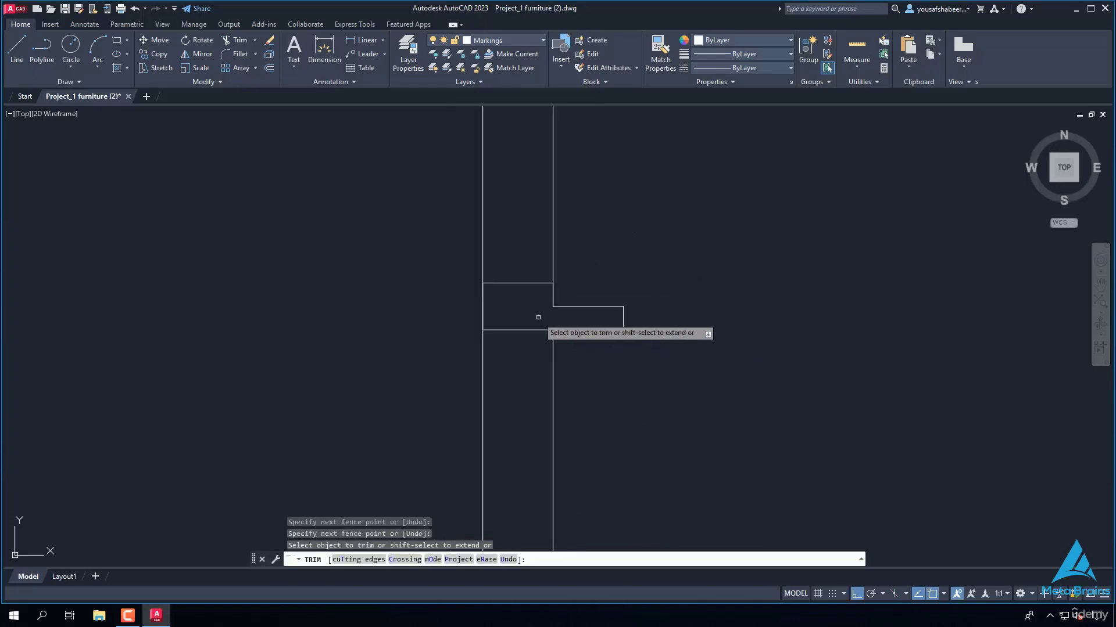
pyautogui.scroll(-3, 583, 316)
pyautogui.scroll(-4, 628, 323)
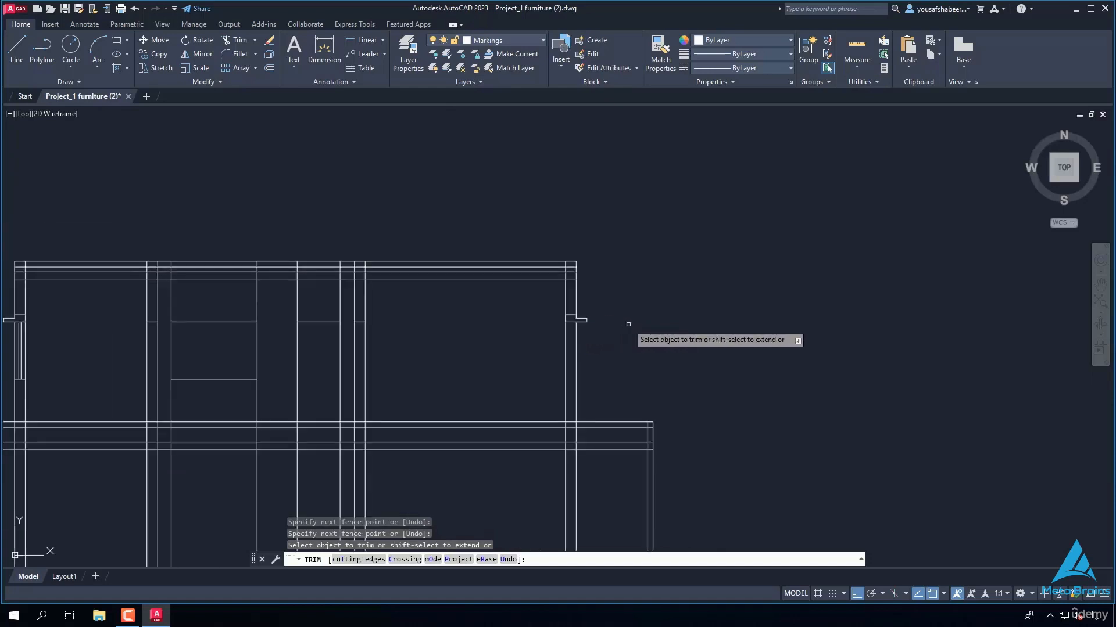
pyautogui.press('Escape')
# Step: Offset the short horizontal lines in both interior walls upward by 6" to form their lintels
pyautogui.scroll(6, 236, 315)
pyautogui.write('o')
pyautogui.press('Return')
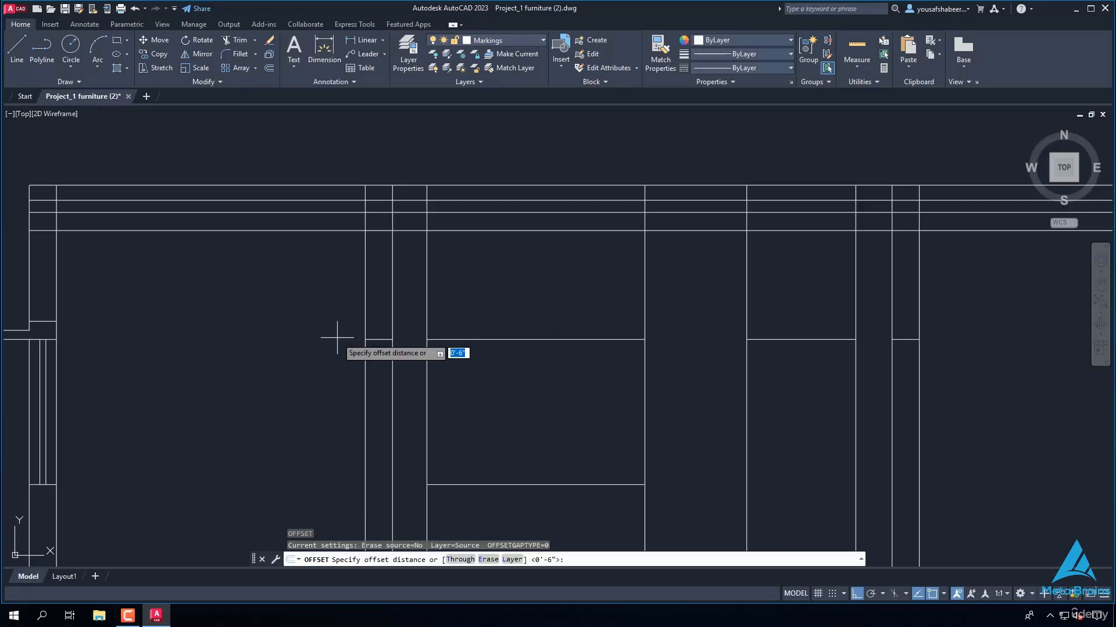
pyautogui.press('Return')
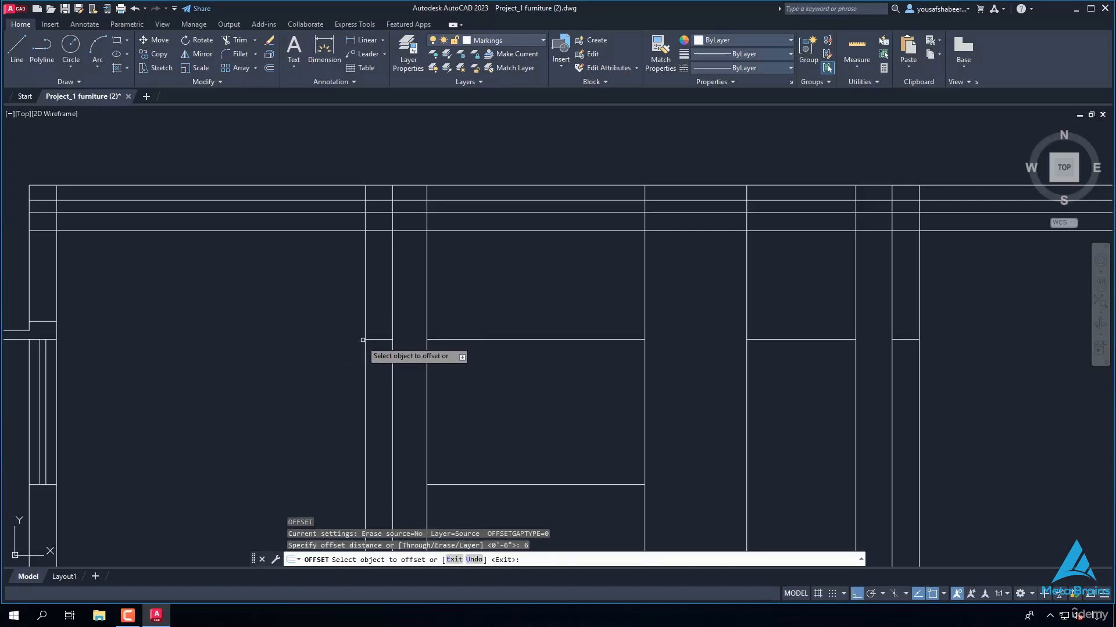
pyautogui.click(371, 339)
pyautogui.click(380, 301)
pyautogui.scroll(-4, 367, 319)
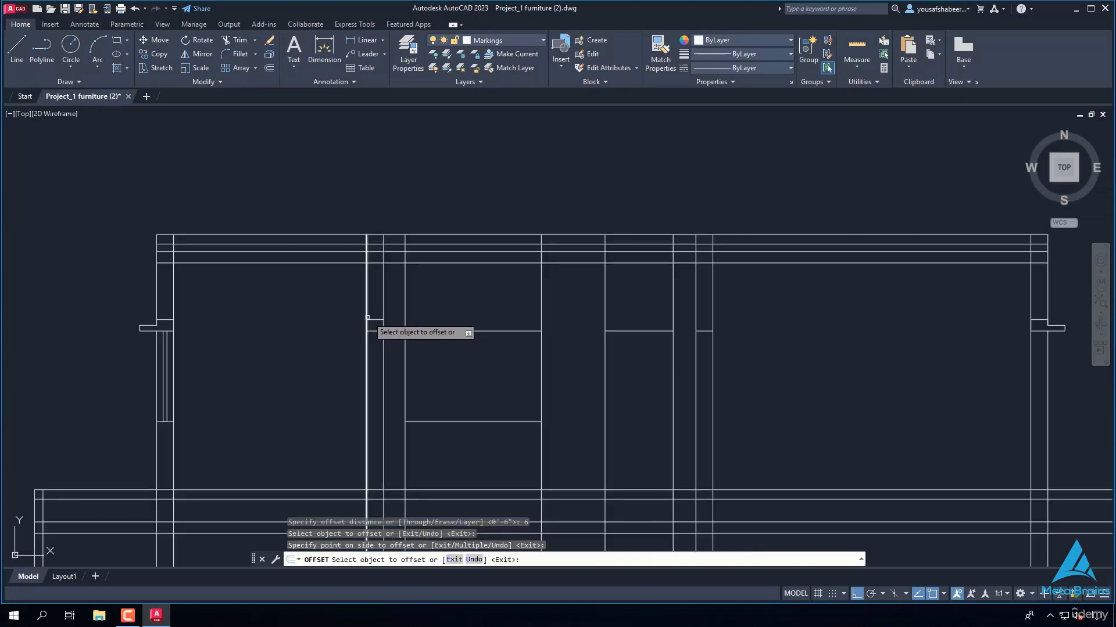
pyautogui.scroll(4, 607, 326)
pyautogui.click(538, 333)
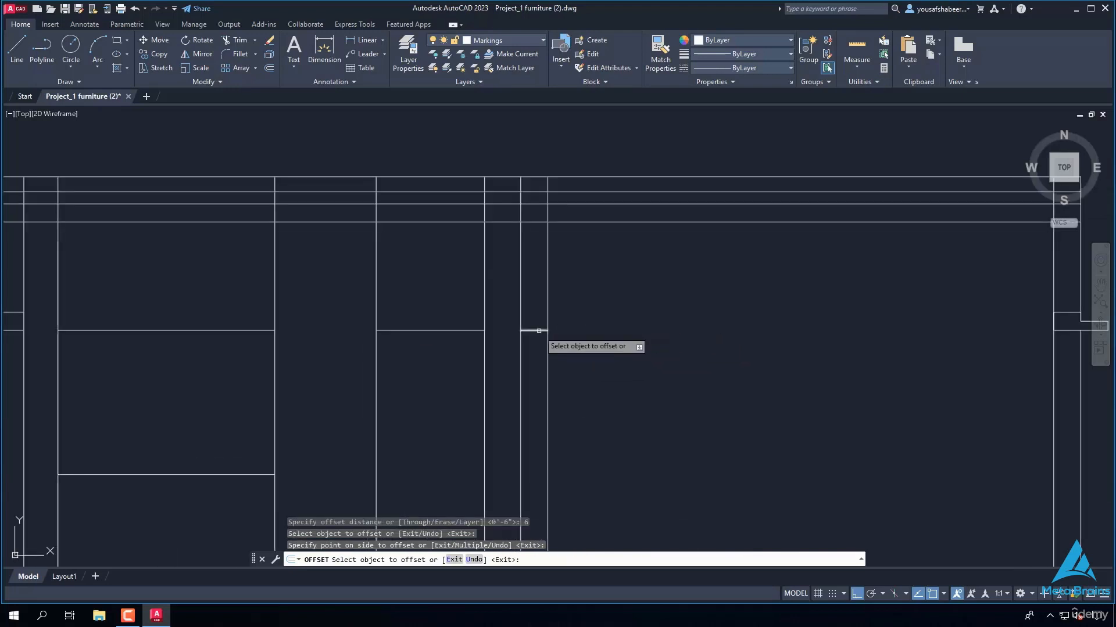
pyautogui.click(538, 303)
pyautogui.press('Escape')
pyautogui.scroll(-2, 455, 321)
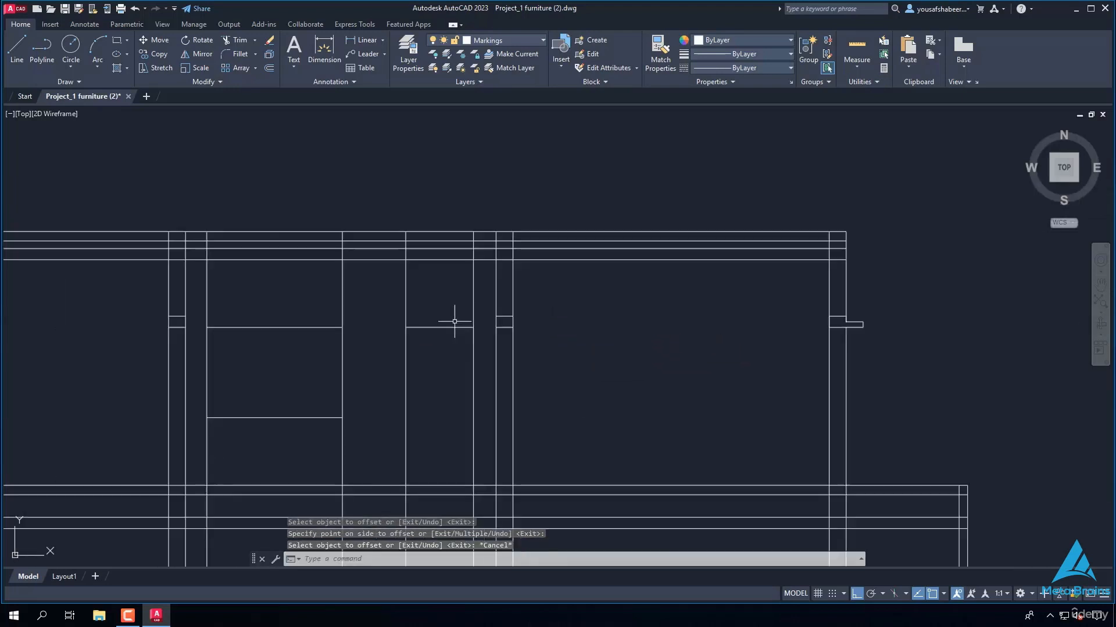
# Step: Trim the door opening's vertical lines between the roof slab and door head, and below the floor slab
pyautogui.write('TR')
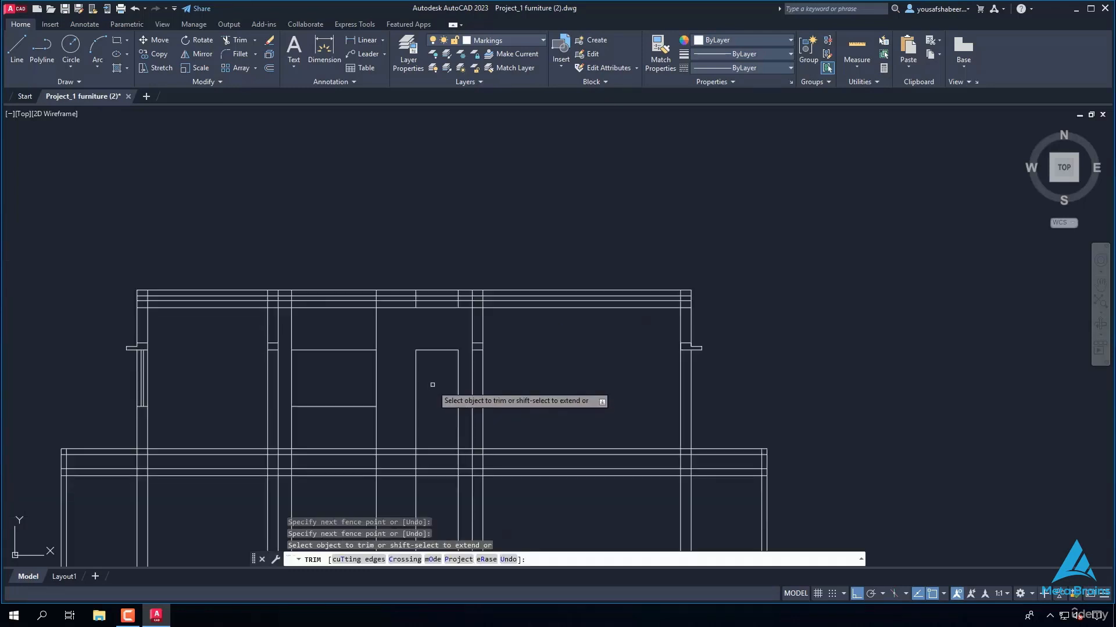
pyautogui.scroll(-2, 432, 384)
pyautogui.scroll(4, 438, 448)
pyautogui.click(463, 459)
pyautogui.click(379, 463)
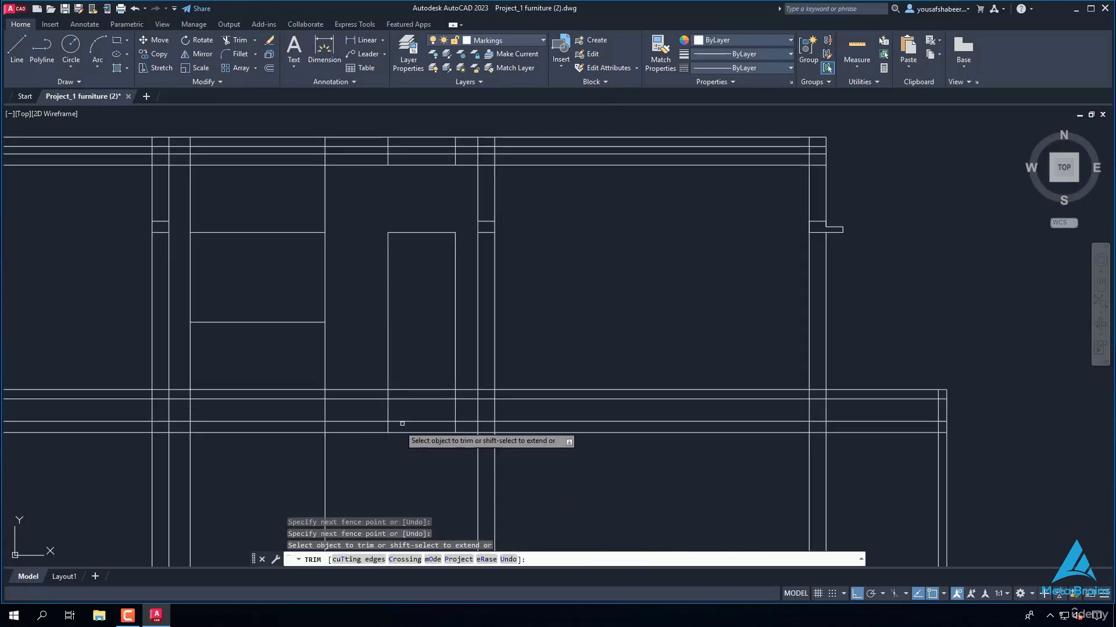
# Step: Trim the door's two vertical lines out of each band of the floor slab so they end at floor level
pyautogui.scroll(3, 436, 414)
pyautogui.click(497, 447)
pyautogui.click(277, 446)
pyautogui.click(496, 404)
pyautogui.click(277, 411)
pyautogui.click(499, 365)
pyautogui.click(273, 361)
pyautogui.scroll(-3, 314, 379)
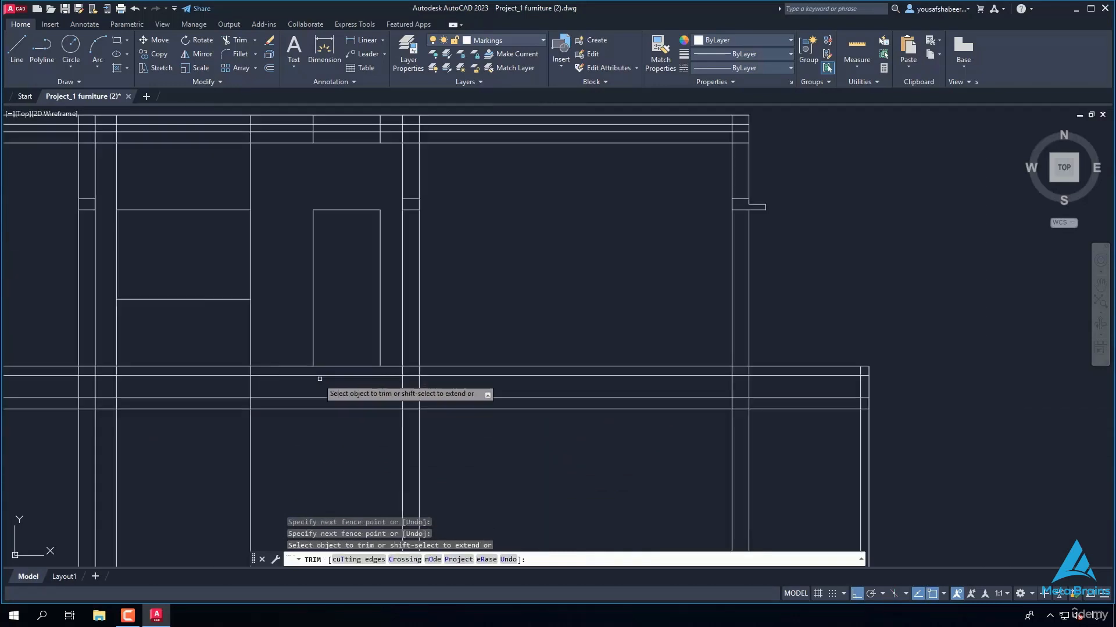
# Step: Trim the interior window's vertical lines between the roof slab's underside and the window head
pyautogui.scroll(1, 327, 201)
pyautogui.scroll(3, 327, 200)
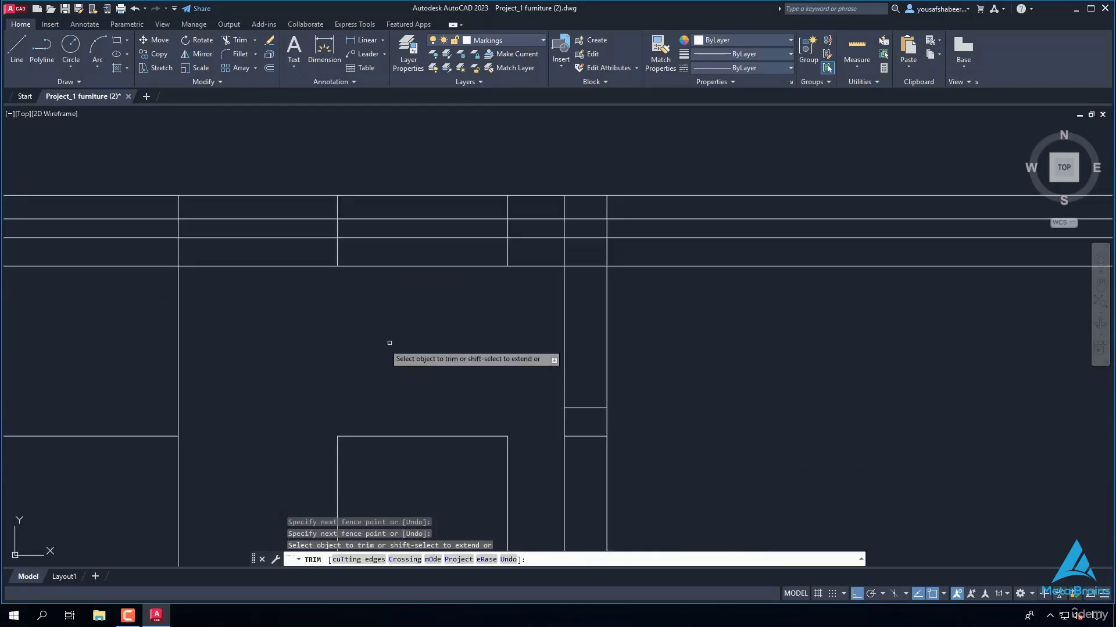
pyautogui.scroll(-3, 407, 331)
pyautogui.click(348, 329)
pyautogui.click(183, 334)
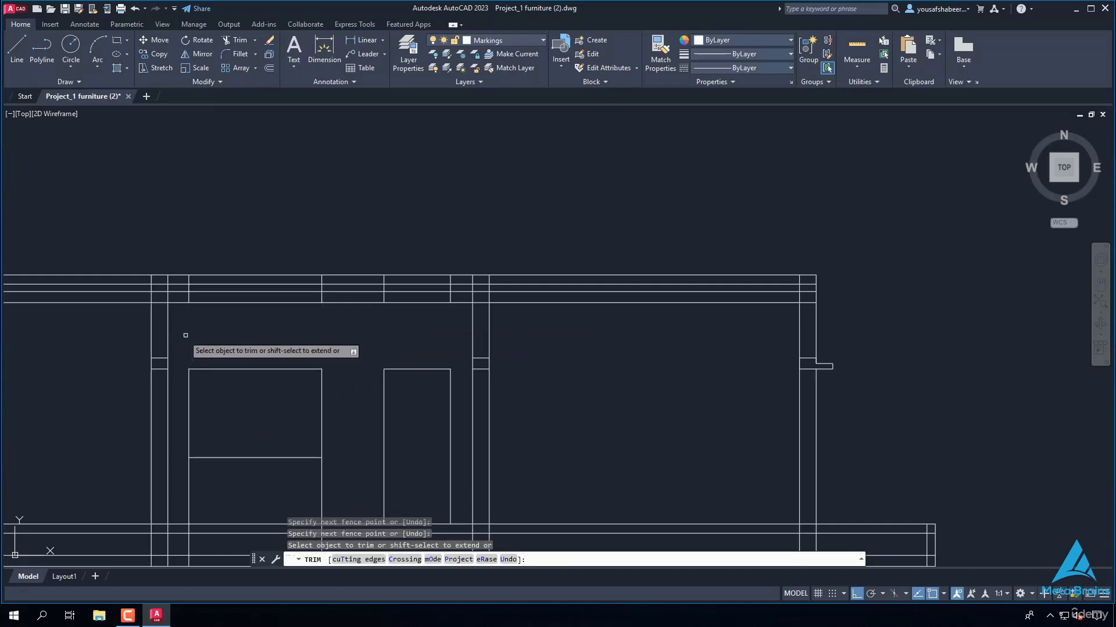
pyautogui.scroll(-2, 299, 353)
pyautogui.press('Escape')
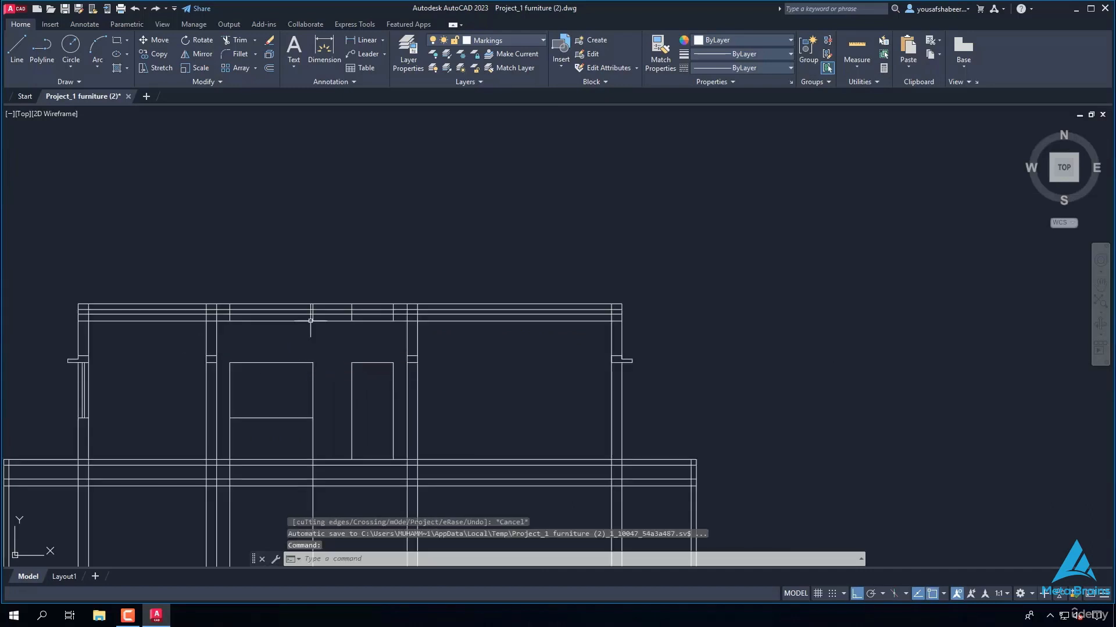
# Step: Delete the leftover vertical segments of the window and door lines inside the roof slab
pyautogui.scroll(3, 311, 320)
pyautogui.click(314, 369)
pyautogui.click(103, 369)
pyautogui.click(413, 366)
pyautogui.click(521, 370)
pyautogui.click(515, 371)
pyautogui.scroll(-4, 538, 261)
pyautogui.press('Delete')
# Step: Trim the interior window's vertical lines between its sill and the floor slab, along with the leftover verticals inside the roof slab
pyautogui.write('tr')
pyautogui.press('Return')
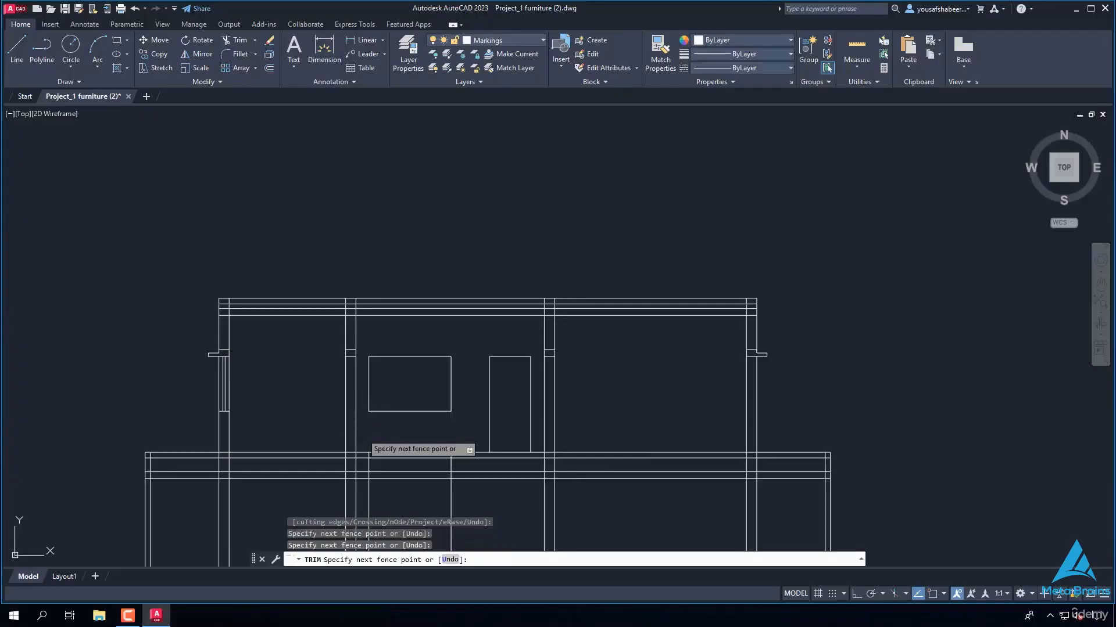
pyautogui.press('Return')
pyautogui.press('Escape')
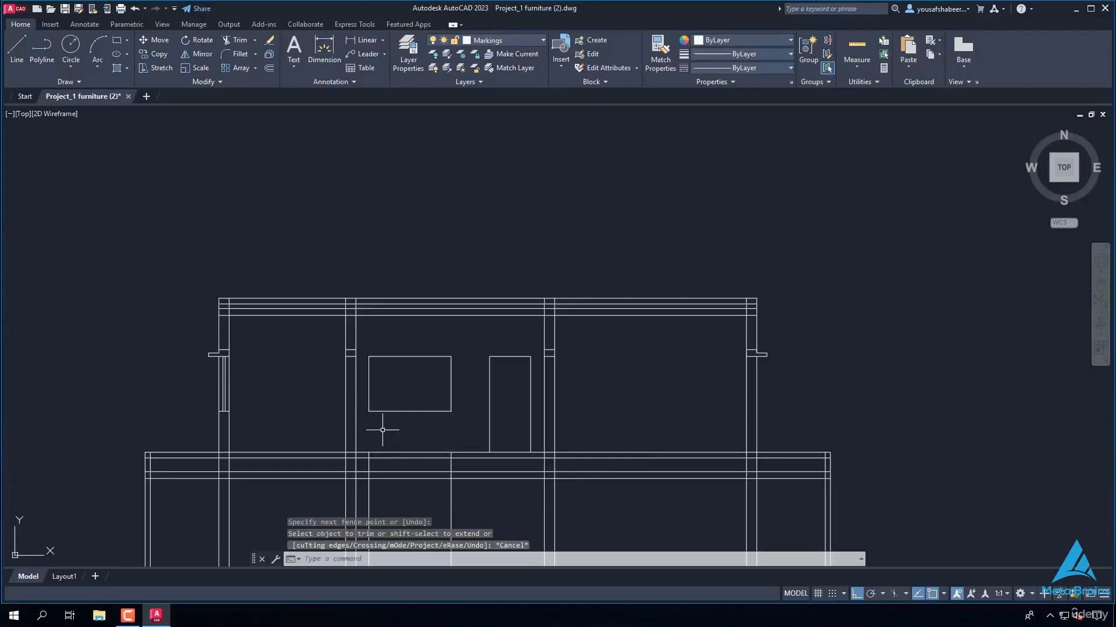
# Step: Delete the two leftover vertical window lines running down from the floor slab
pyautogui.click(451, 493)
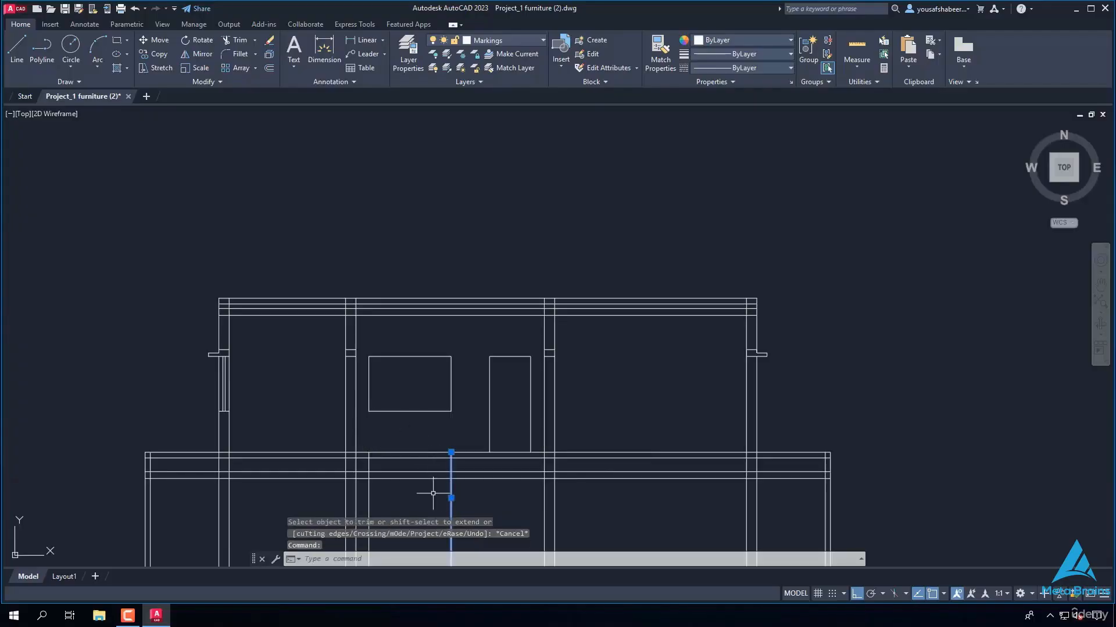
pyautogui.click(369, 497)
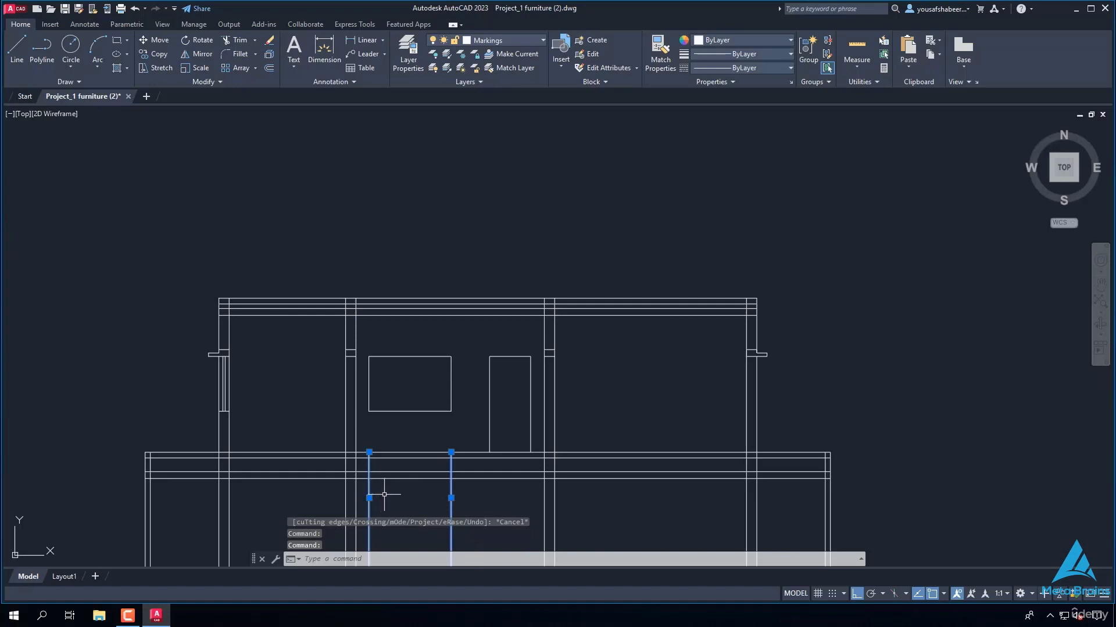
pyautogui.press('Delete')
# Step: Join the four edges of the interior window into a single polyline
pyautogui.scroll(2, 464, 418)
pyautogui.click(486, 372)
pyautogui.click(499, 393)
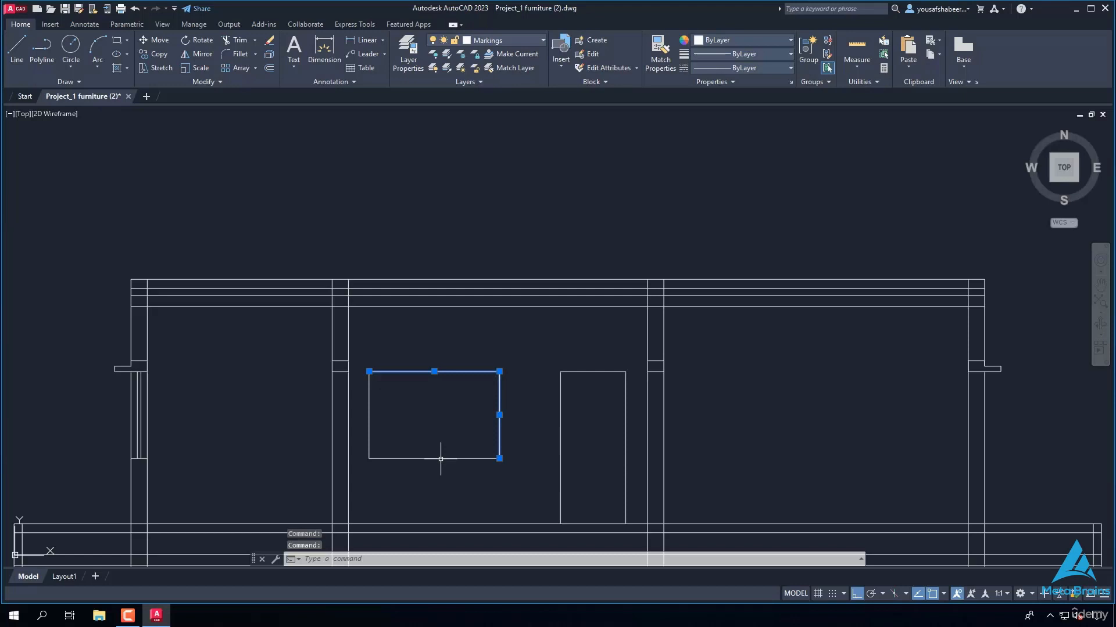
pyautogui.click(441, 459)
pyautogui.click(369, 419)
pyautogui.write('J')
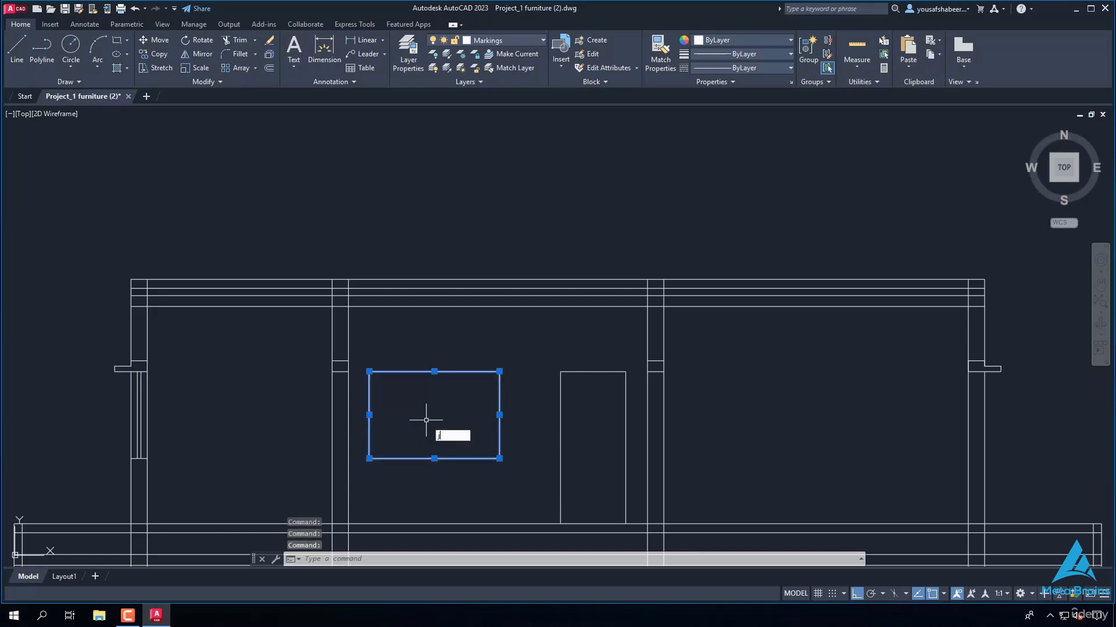
pyautogui.press('Return')
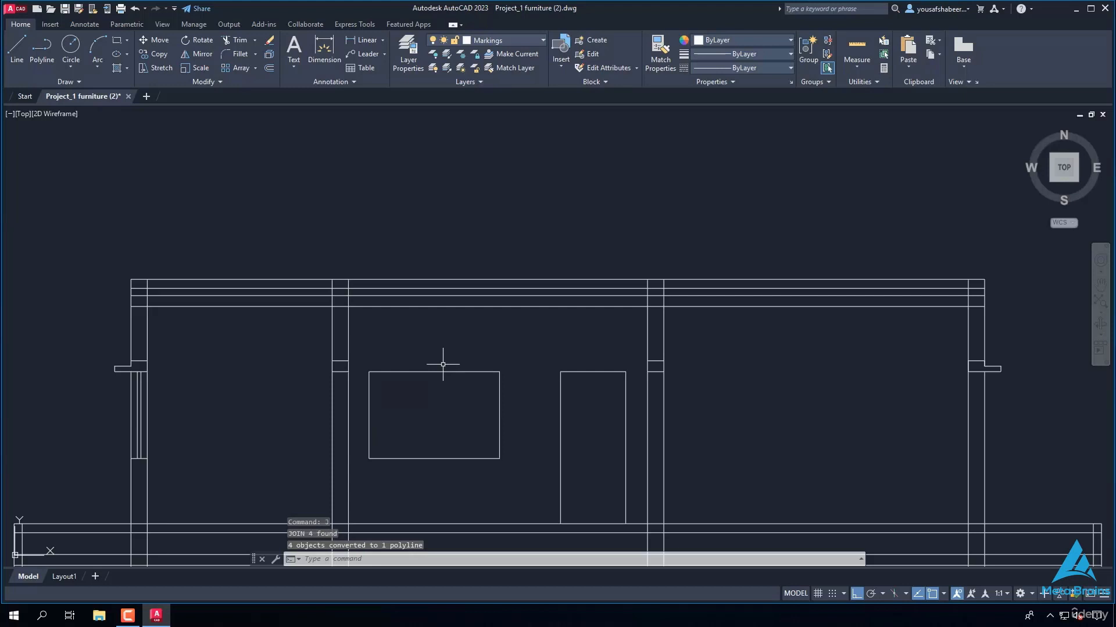
# Step: Offset the window outline 2" inward to form its frame
pyautogui.write('o')
pyautogui.press('Return')
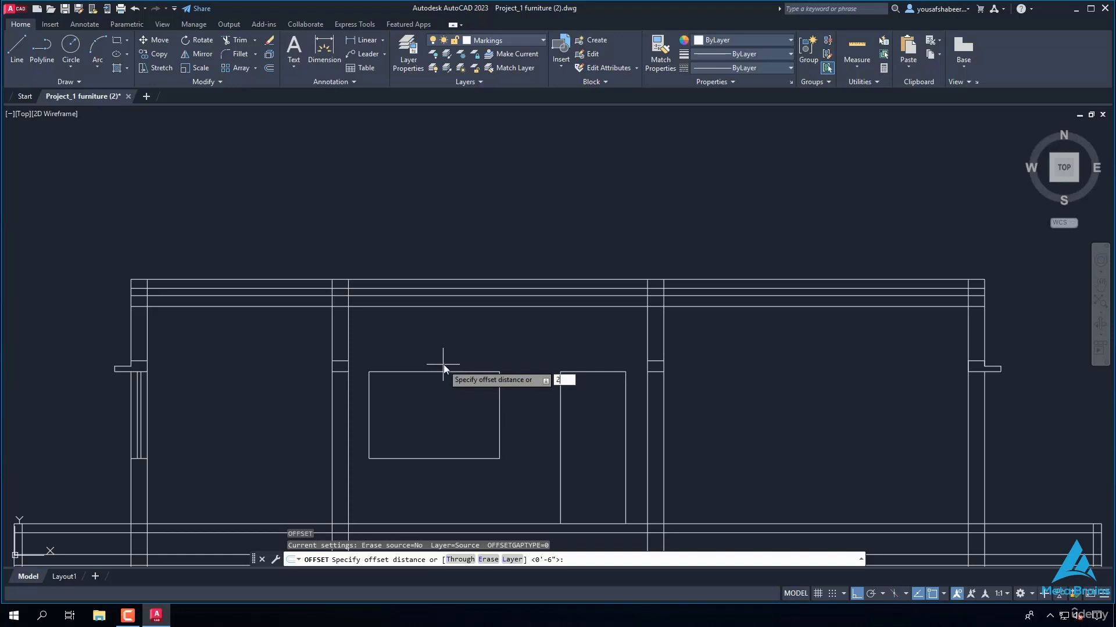
pyautogui.press('Return')
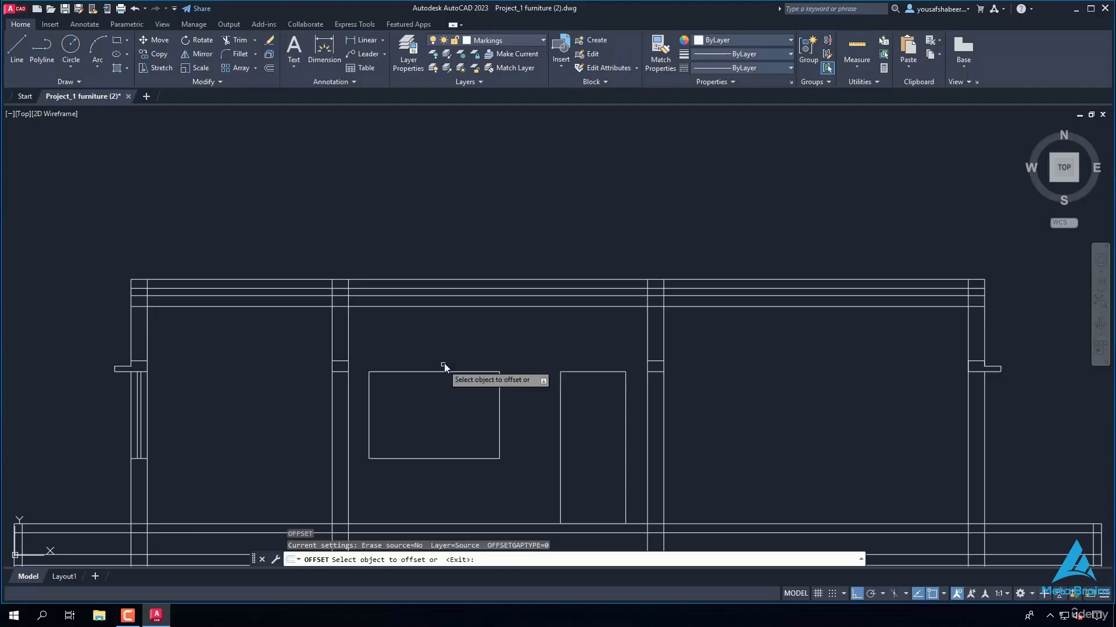
pyautogui.click(437, 372)
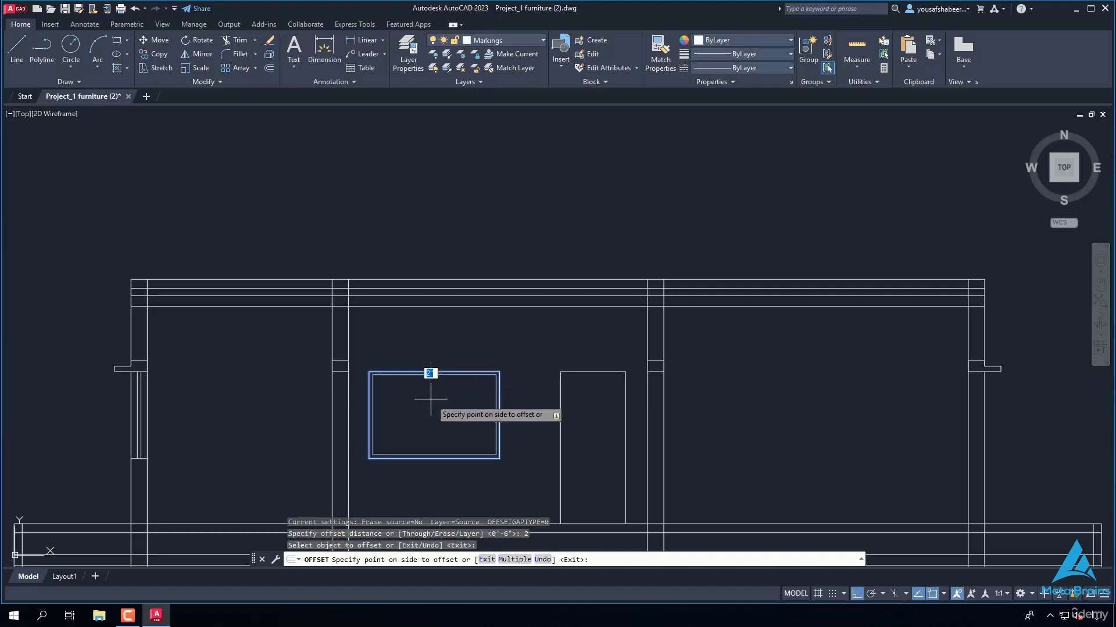
pyautogui.click(430, 396)
pyautogui.press('Escape')
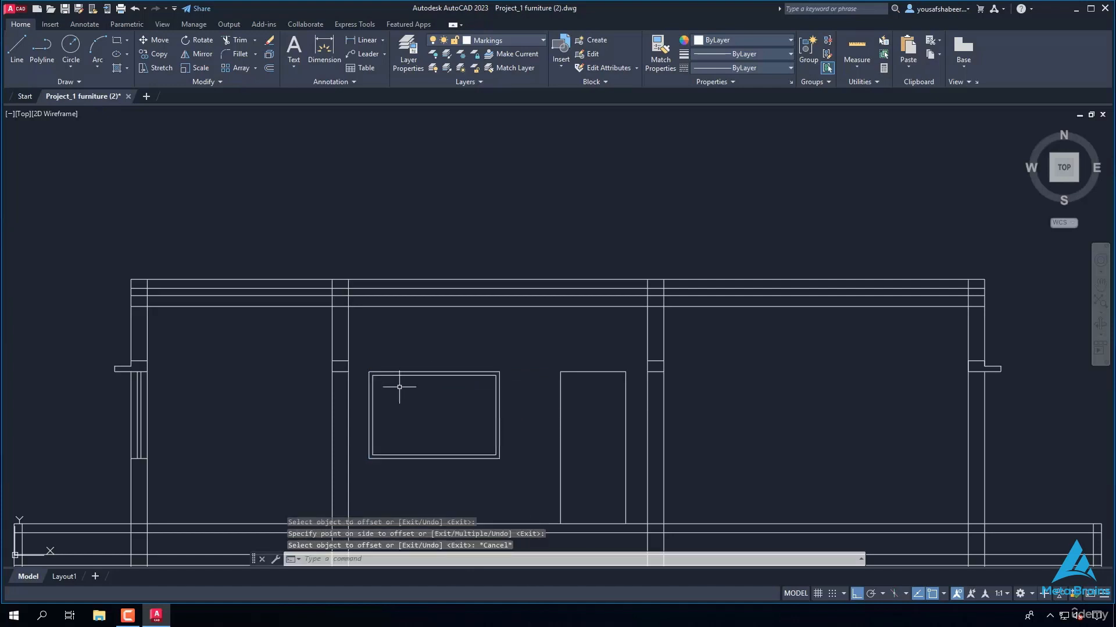
# Step: Draw a vertical centre line from the midpoint of the inner frame's top edge down to its bottom edge
pyautogui.write('l')
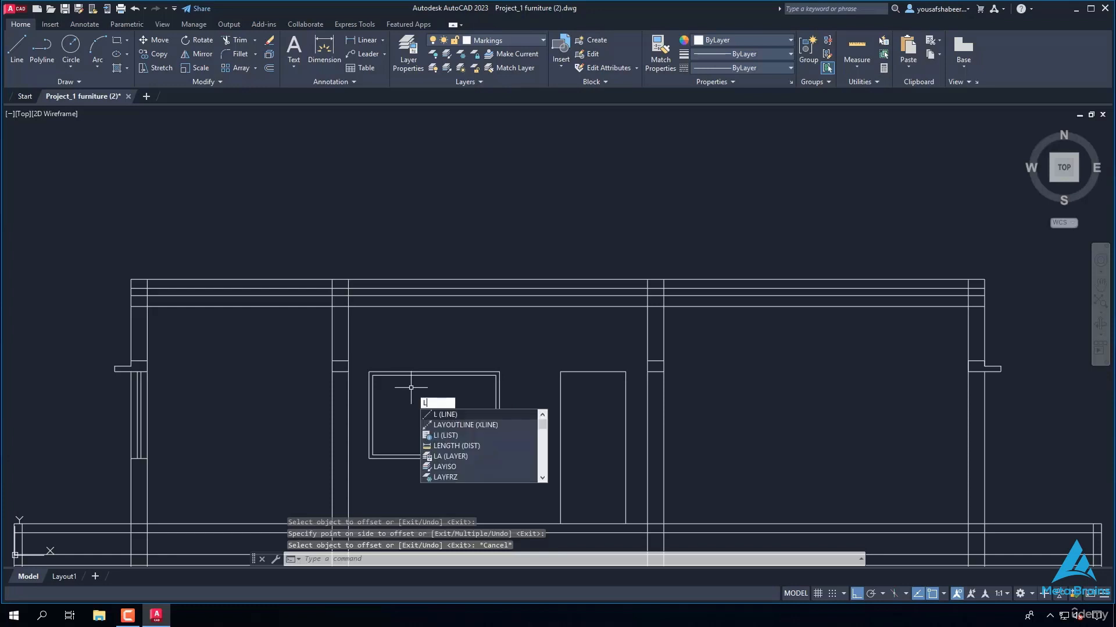
pyautogui.press('Return')
pyautogui.scroll(4, 426, 379)
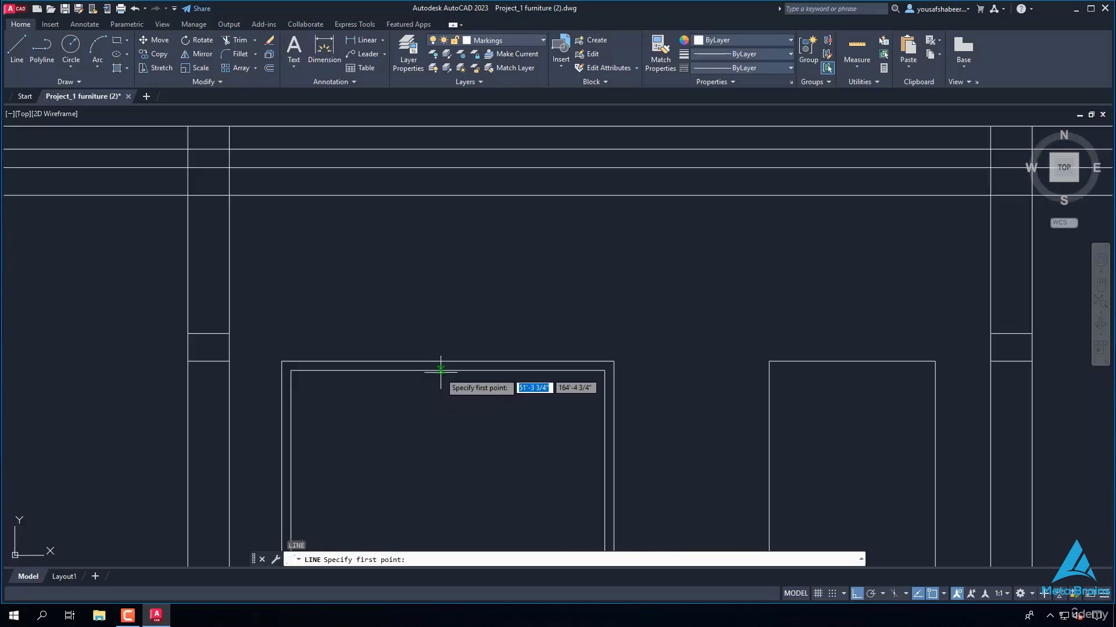
pyautogui.click(447, 371)
pyautogui.scroll(-2, 444, 384)
pyautogui.write('1')
pyautogui.press('BackSpace')
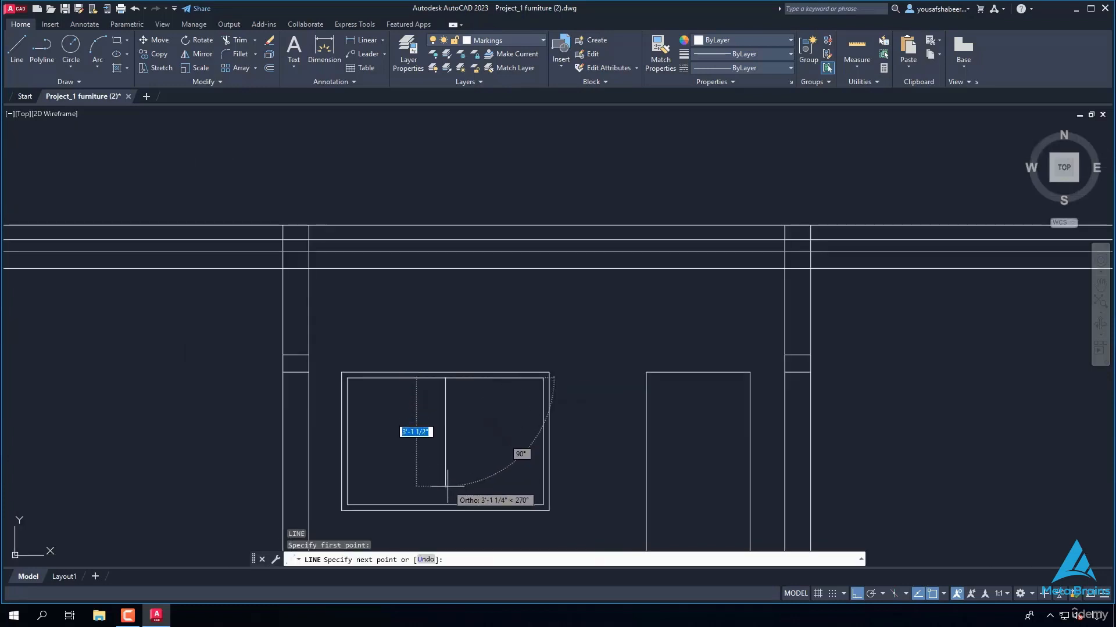
pyautogui.scroll(4, 450, 489)
pyautogui.click(438, 530)
pyautogui.press('Return')
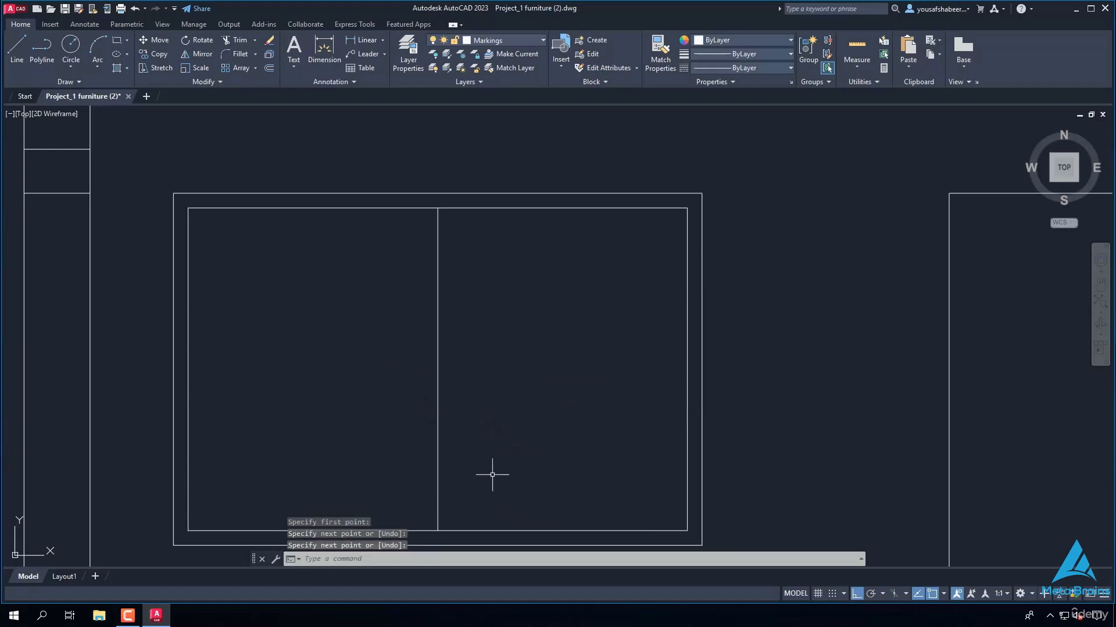
# Step: Offset the window's vertical centre line 1" to each side and delete the original centre line
pyautogui.write('o')
pyautogui.press('Return')
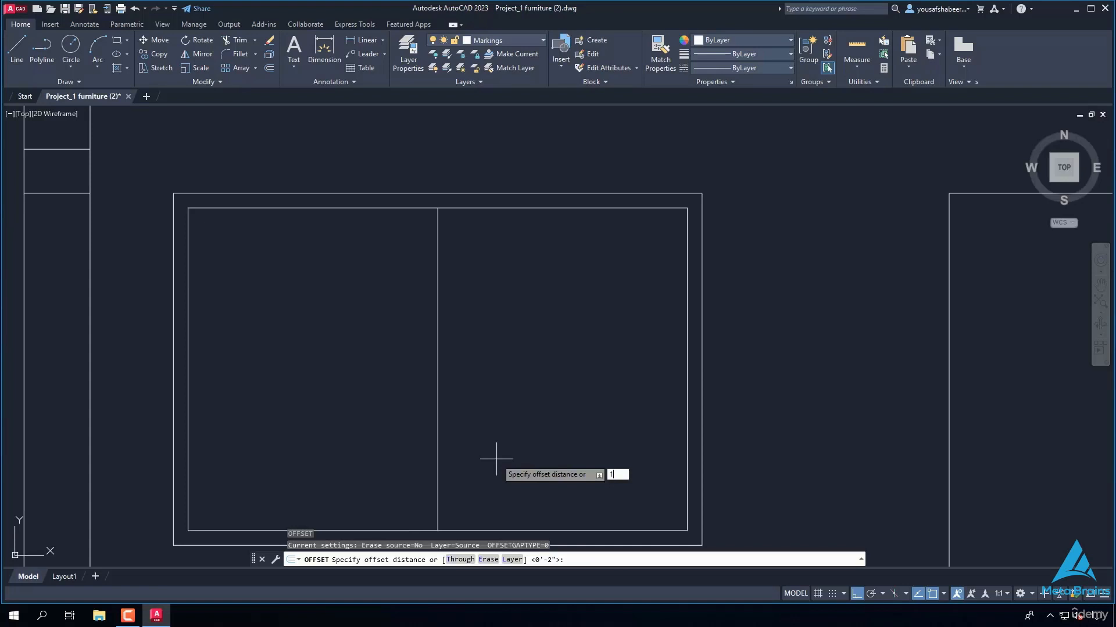
pyautogui.write('1')
pyautogui.press('Return')
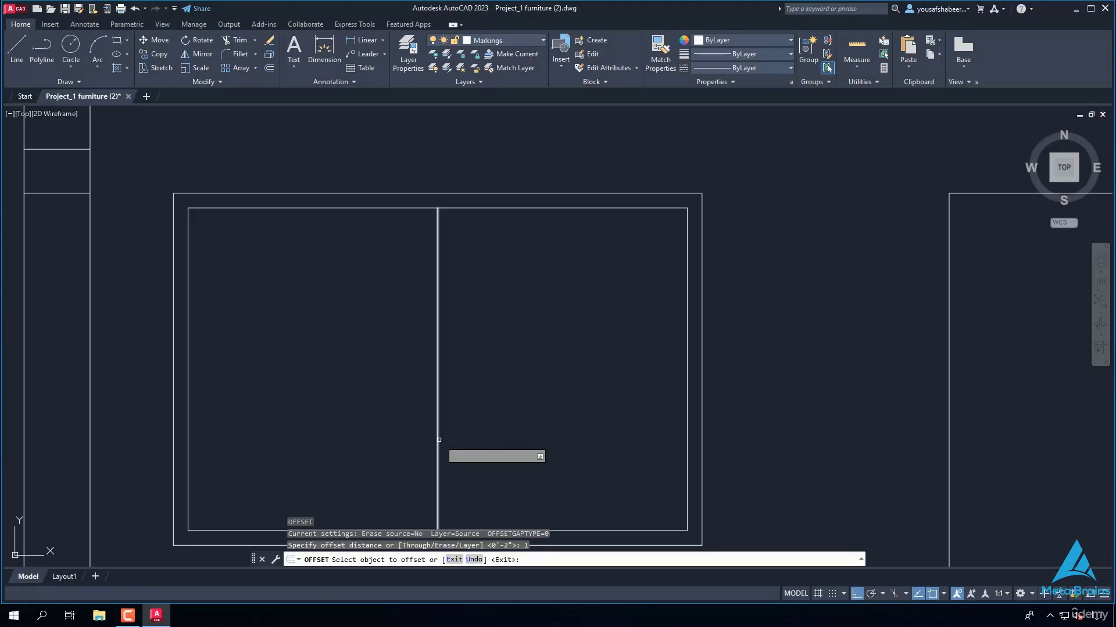
pyautogui.click(438, 440)
pyautogui.click(442, 431)
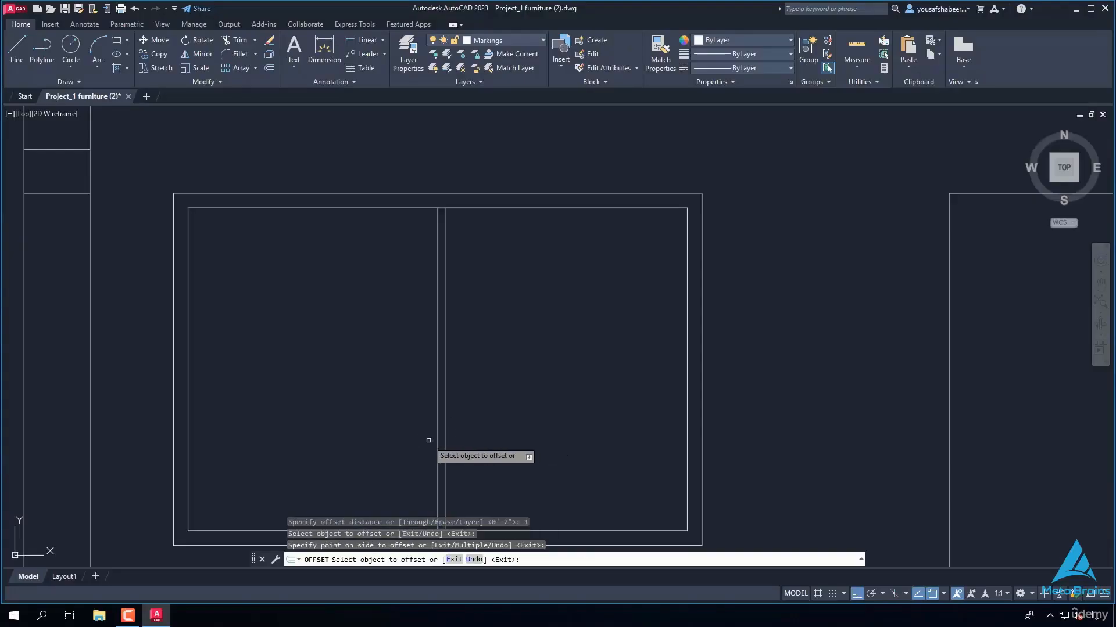
pyautogui.click(438, 441)
pyautogui.click(368, 434)
pyautogui.press('Return')
pyautogui.click(437, 416)
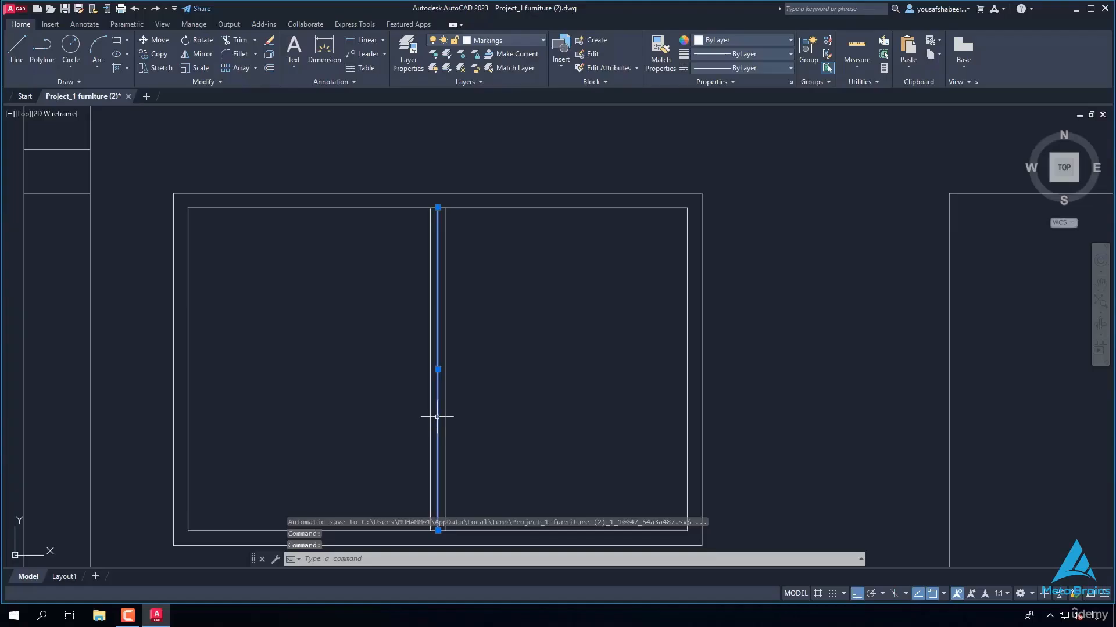
pyautogui.press('Delete')
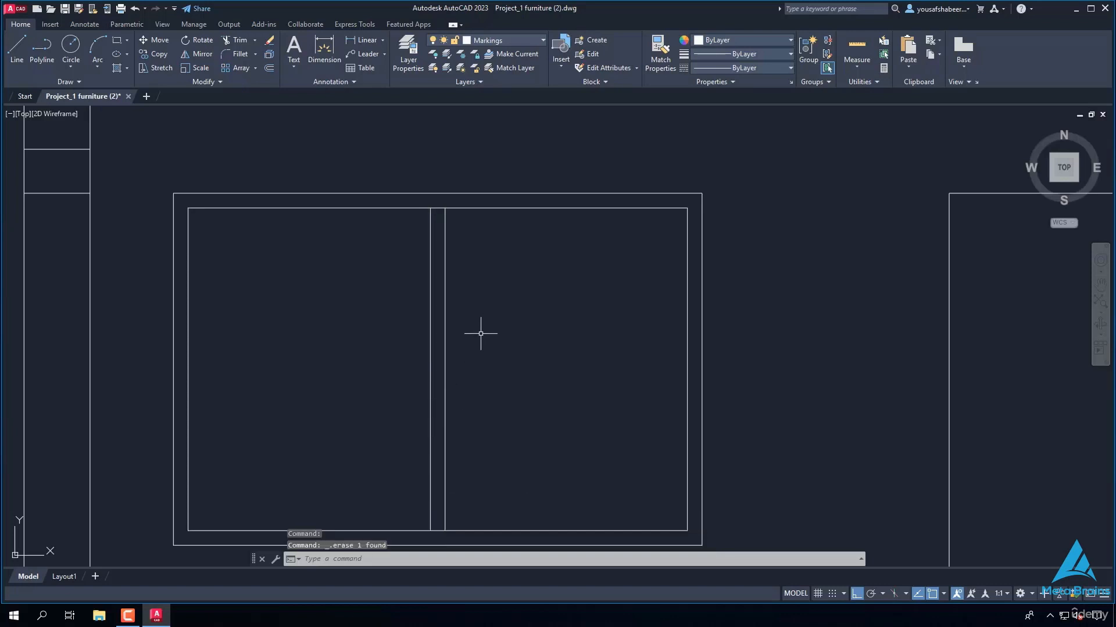
# Step: Draw a small handle circle, about 1" in radius, just right of the window's central mullion at mid-height
pyautogui.write('c')
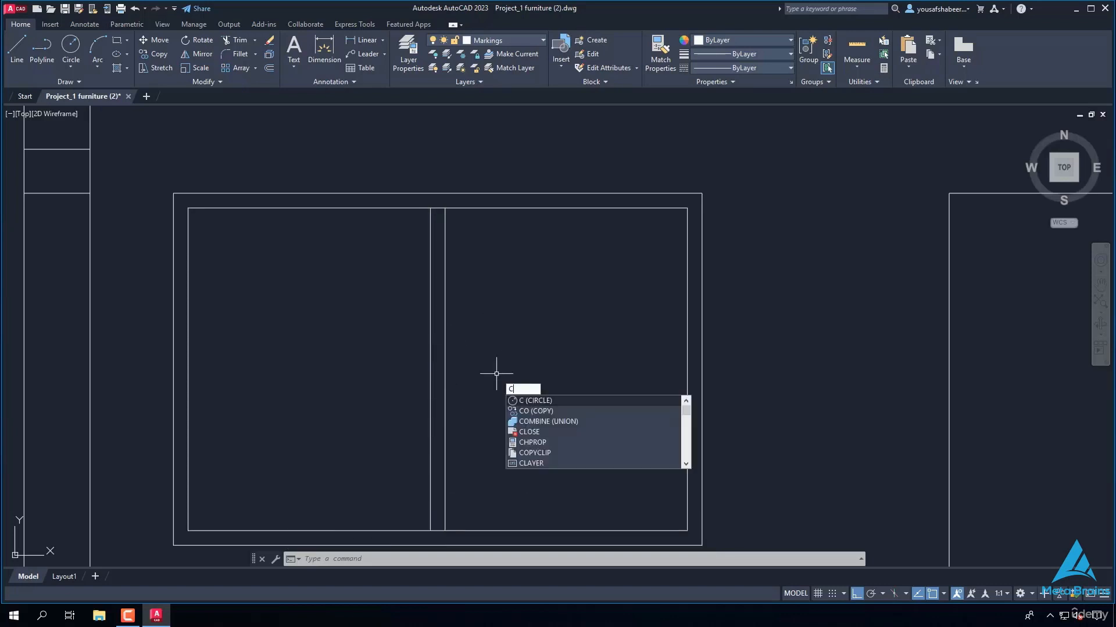
pyautogui.press('Return')
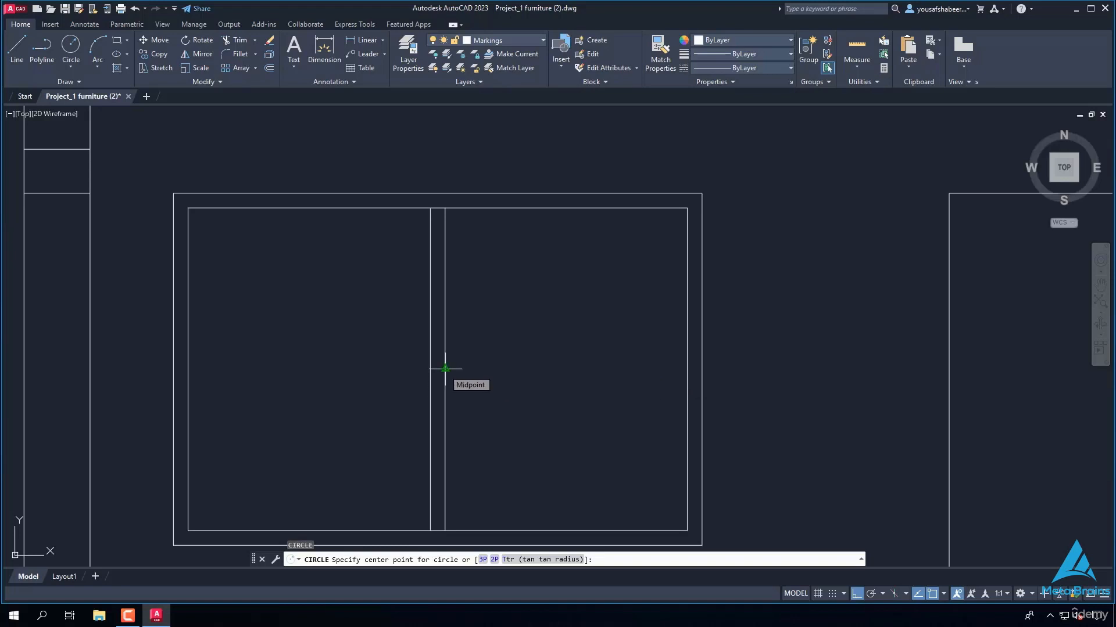
pyautogui.click(458, 369)
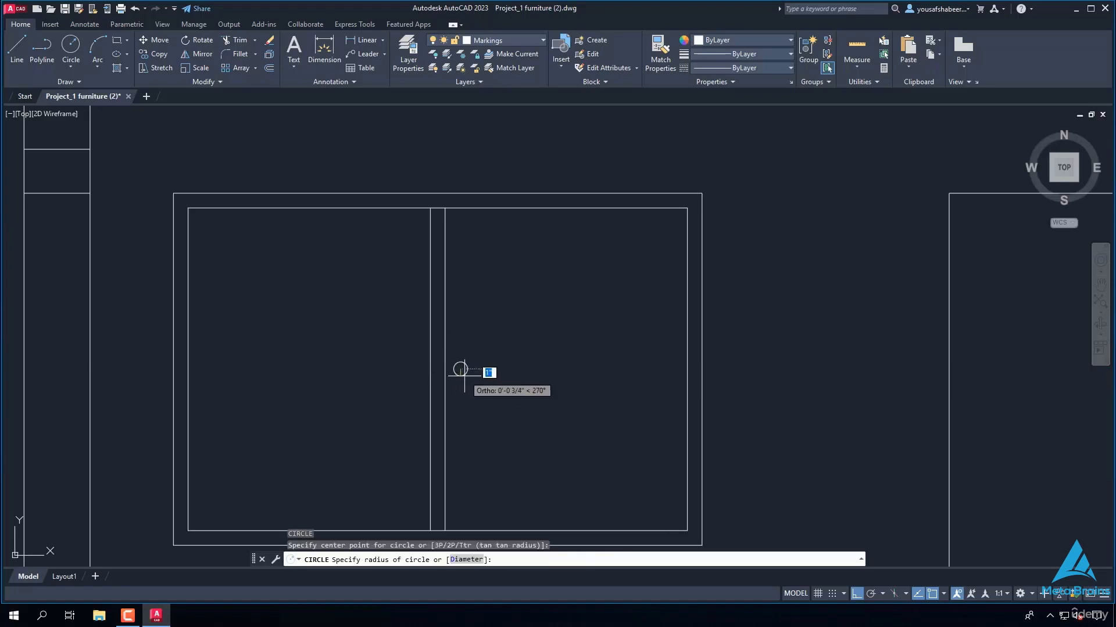
pyautogui.click(464, 375)
pyautogui.scroll(-2, 474, 372)
# Step: Try to mirror the handle circle from the mullion's top midpoint, keeping the original, and undo the mirror
pyautogui.write('MI')
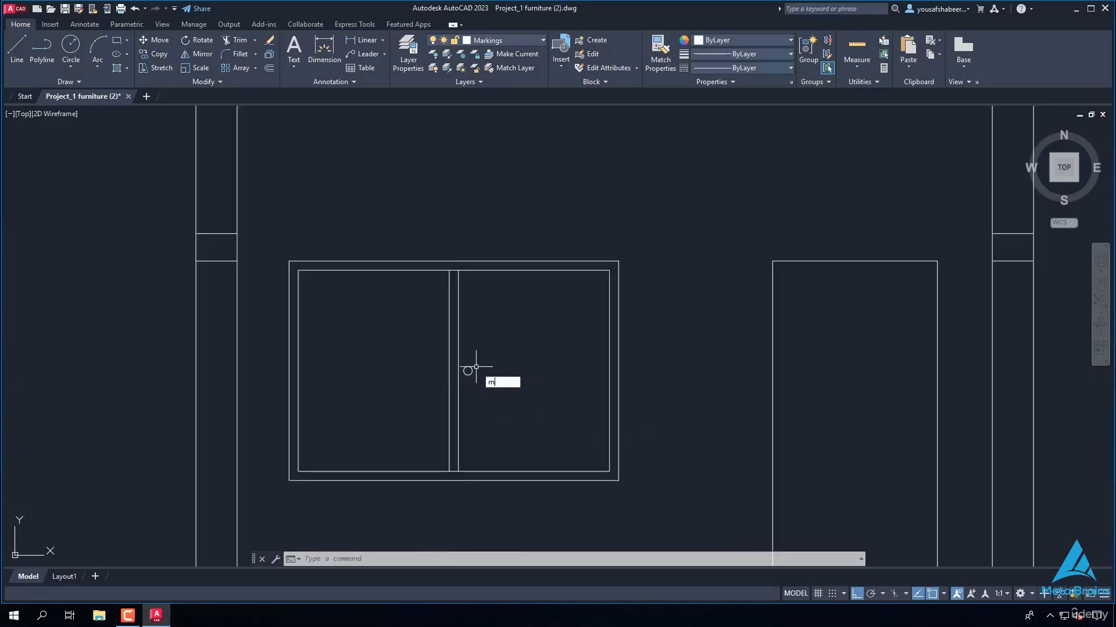
pyautogui.press('Return')
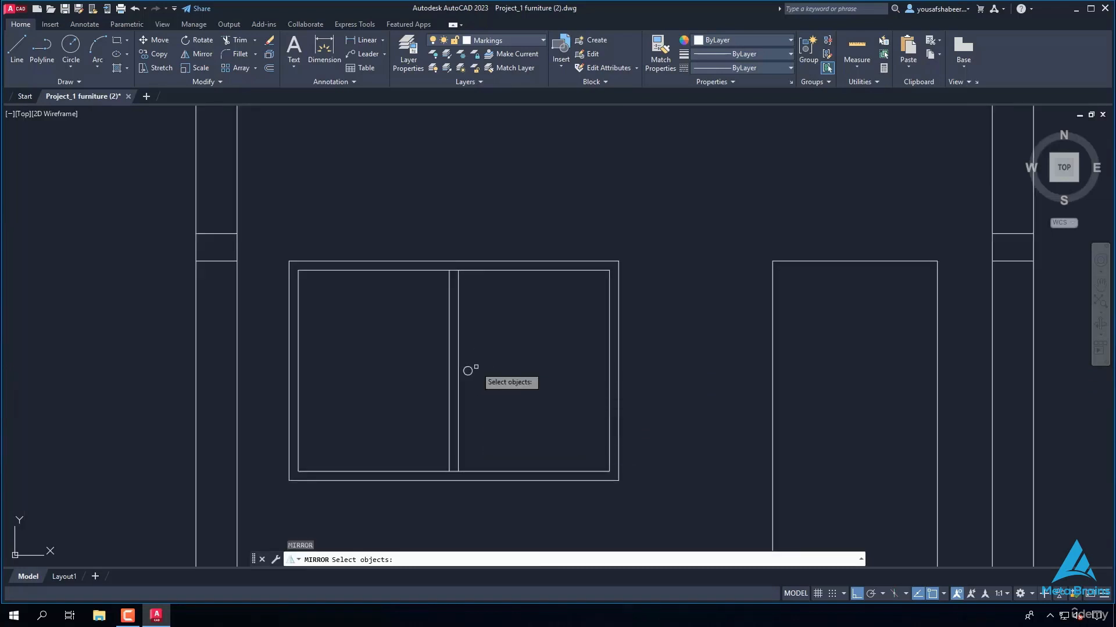
pyautogui.click(468, 371)
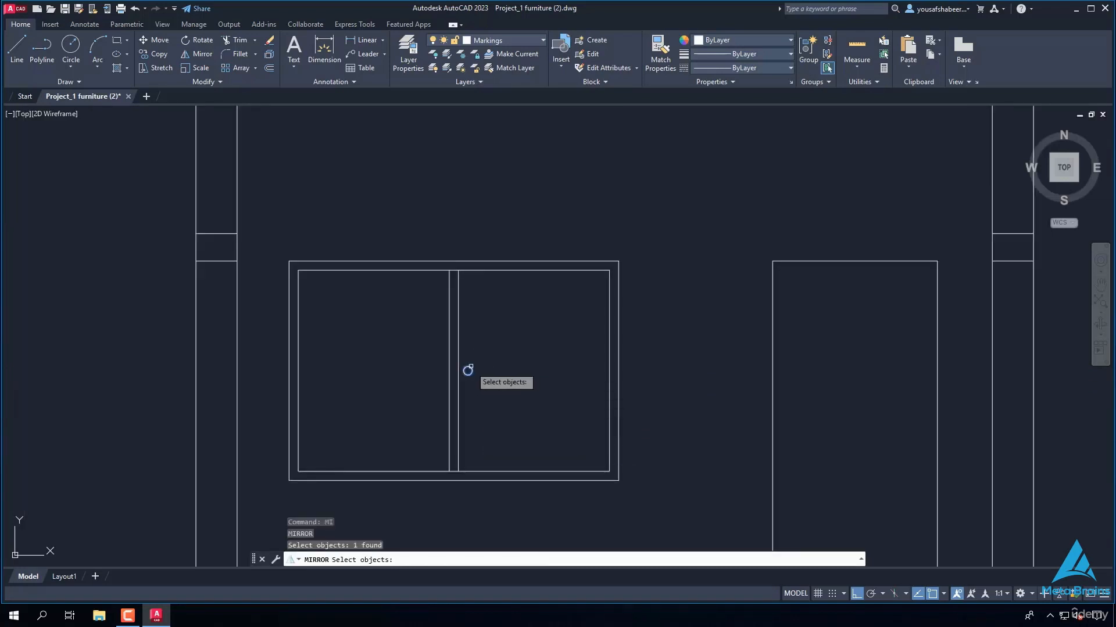
pyautogui.press('Return')
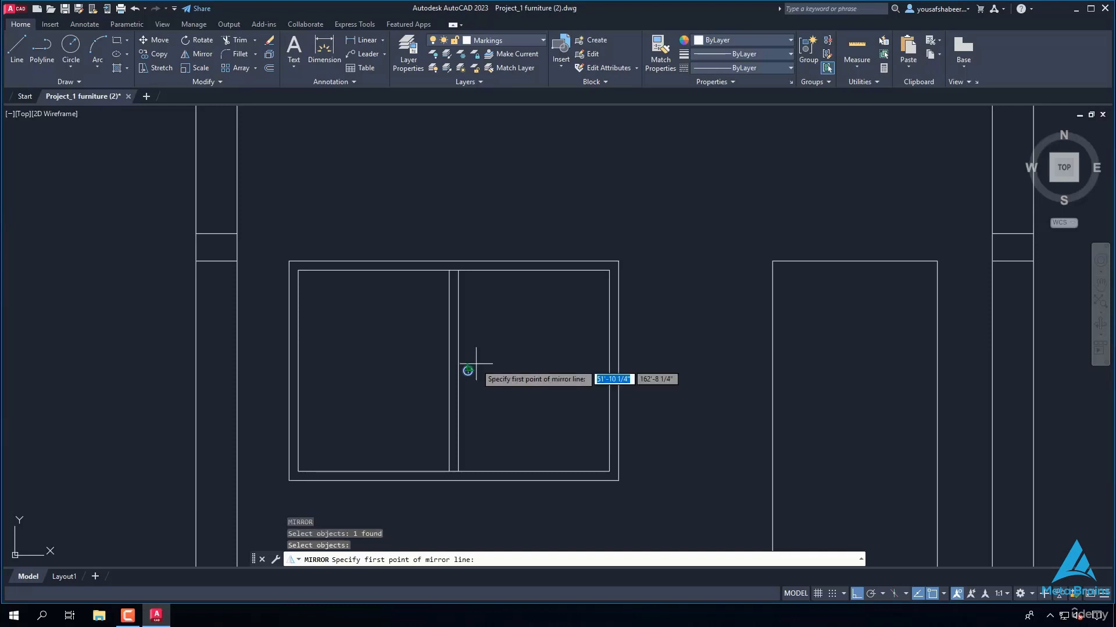
pyautogui.scroll(4, 450, 274)
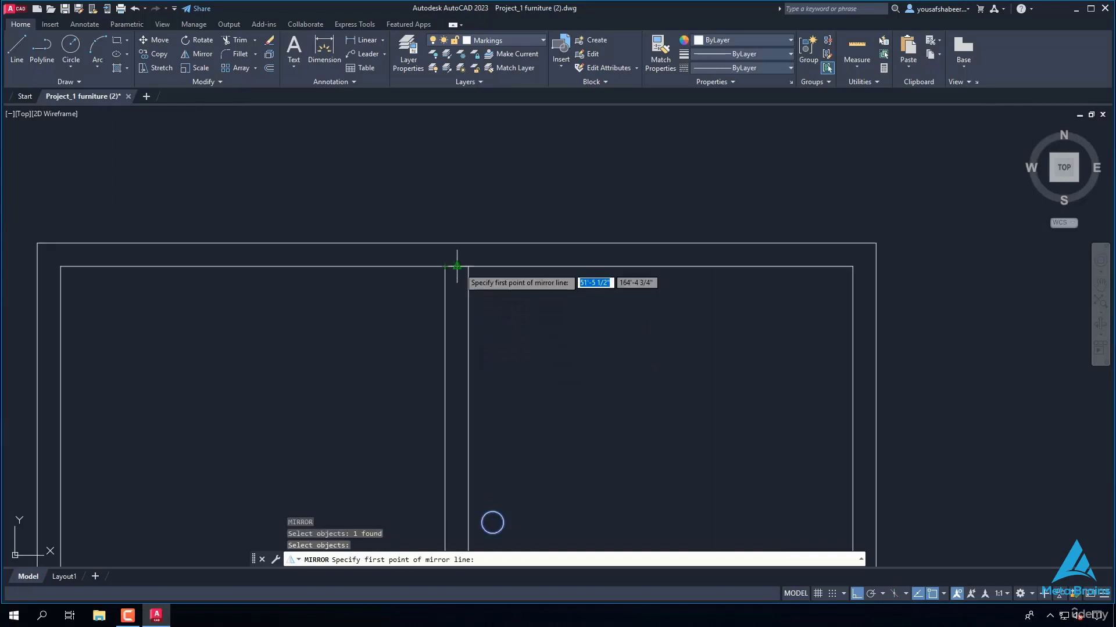
pyautogui.click(457, 267)
pyautogui.scroll(-3, 455, 279)
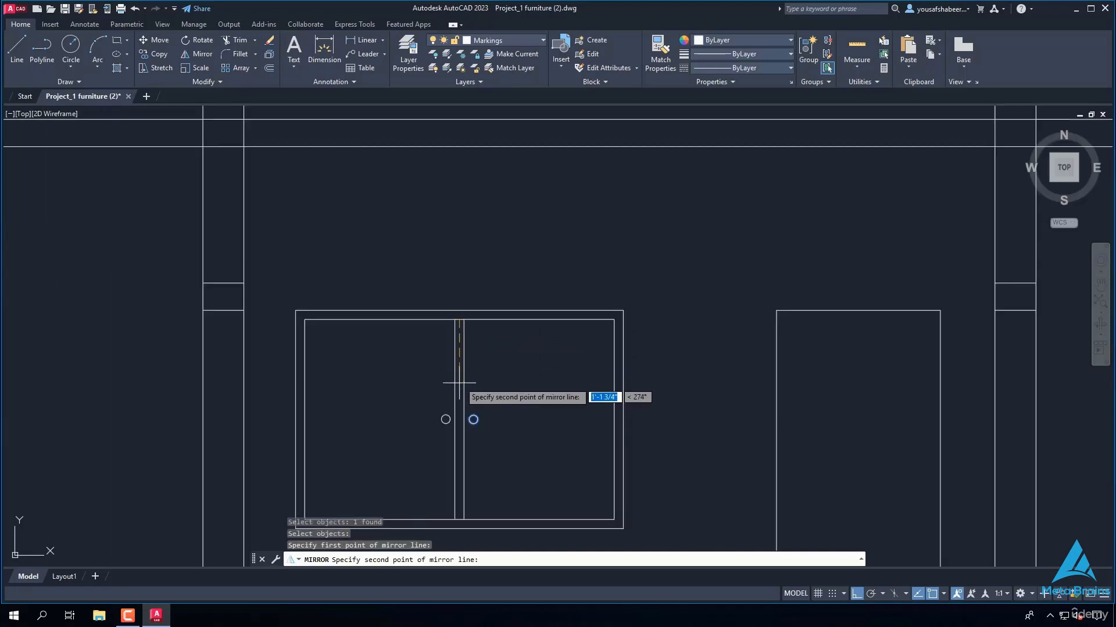
pyautogui.click(456, 448)
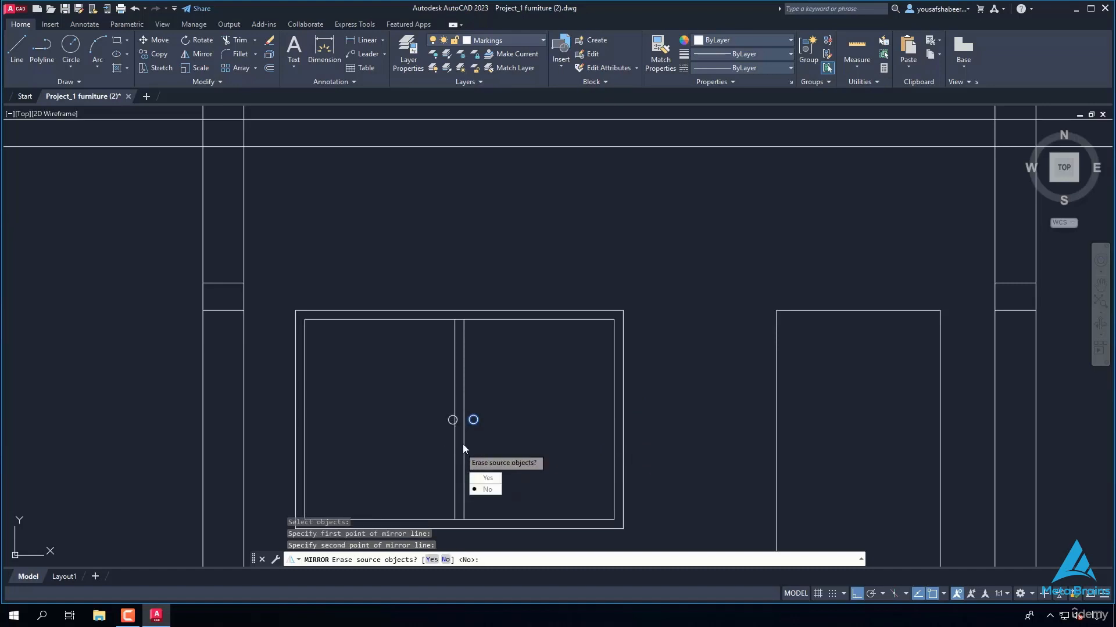
pyautogui.click(482, 491)
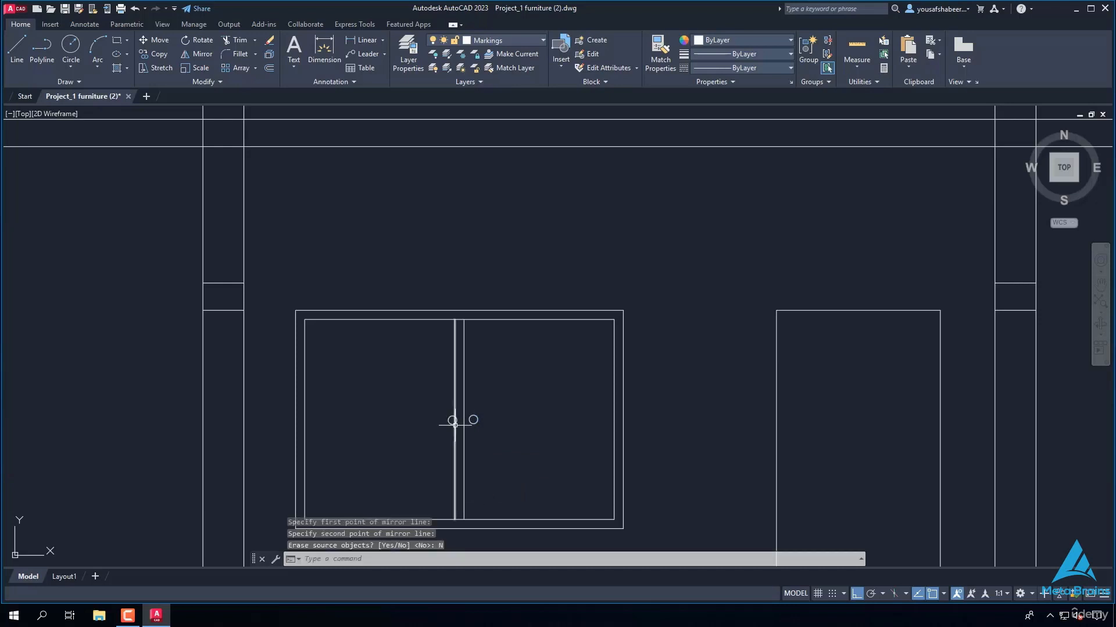
pyautogui.hotkey('ctrl', 'z')
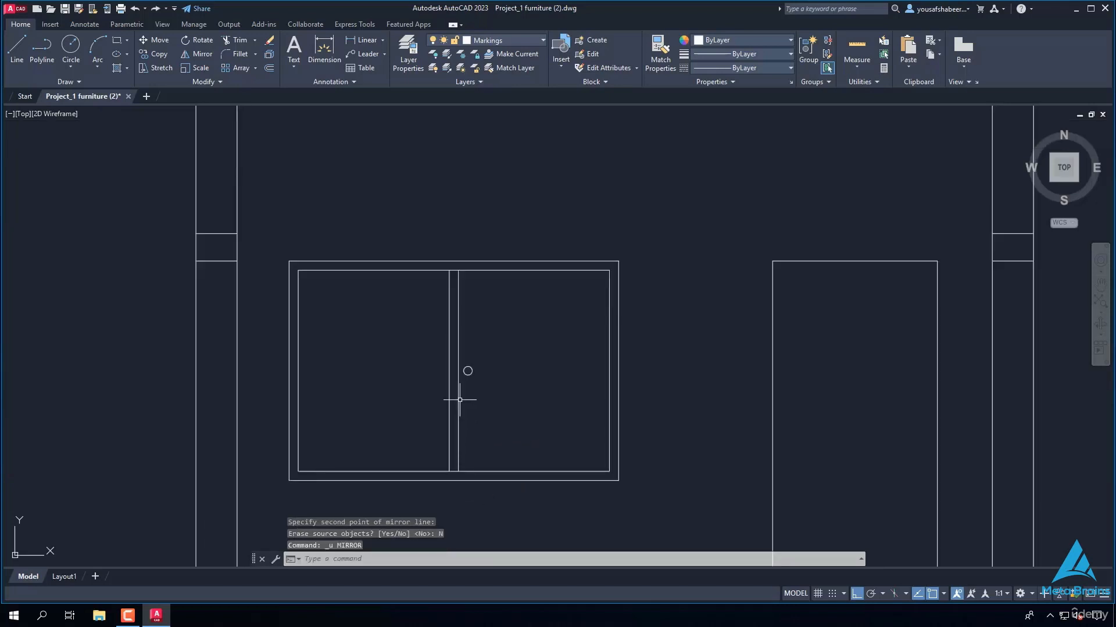
# Step: Mirror the window's handle circle about the mullion's vertical centre line, keeping the original circle
pyautogui.write('MI')
pyautogui.press('Return')
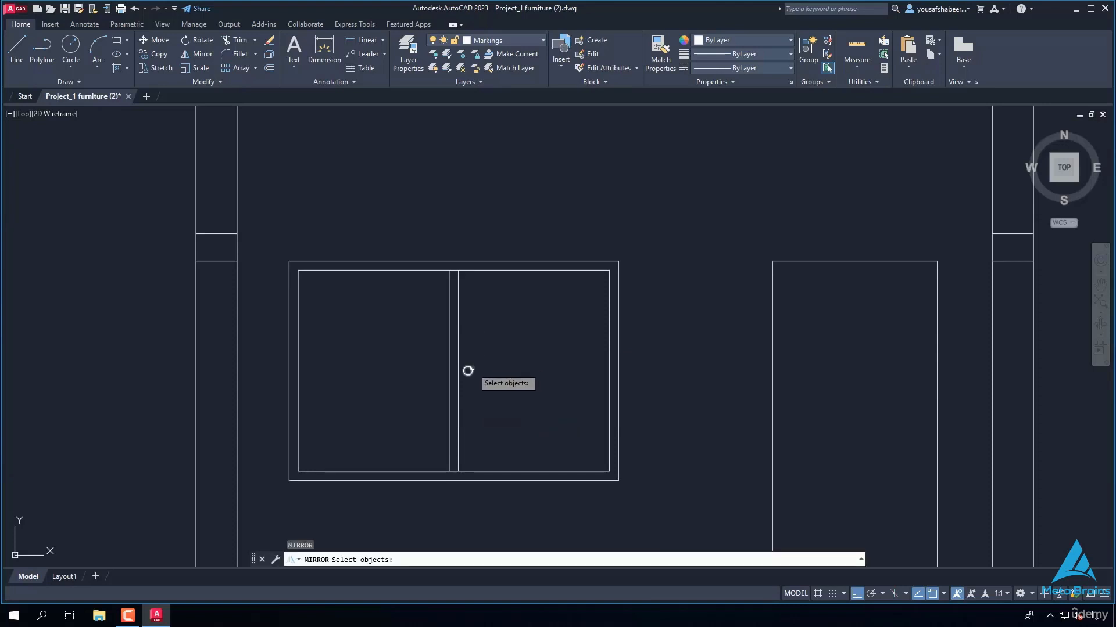
pyautogui.click(477, 368)
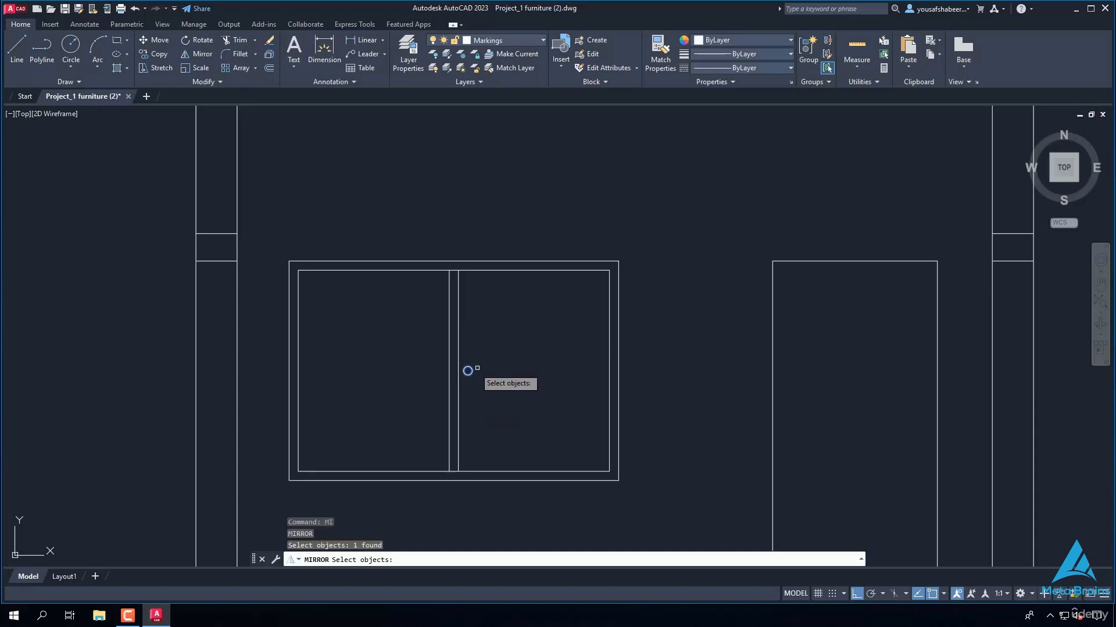
pyautogui.press('Return')
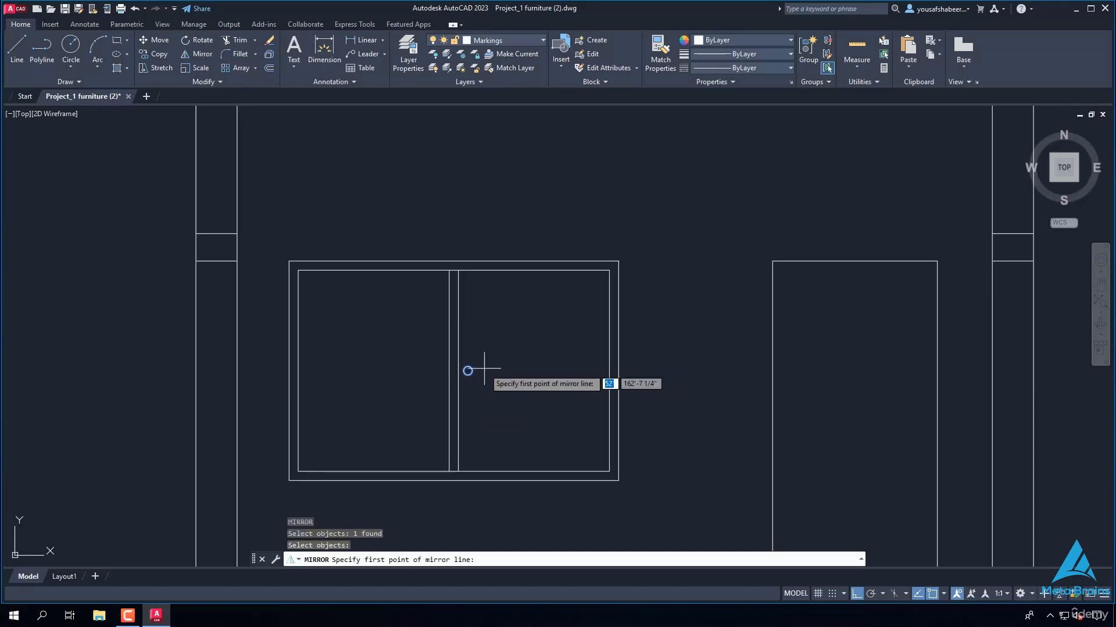
pyautogui.click(453, 271)
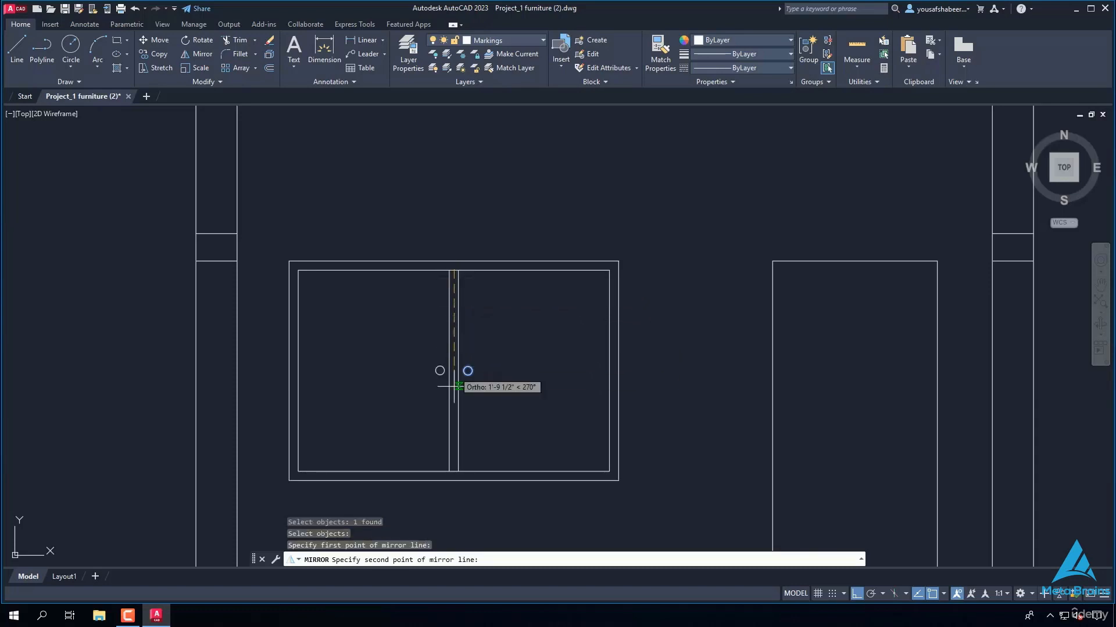
pyautogui.click(454, 471)
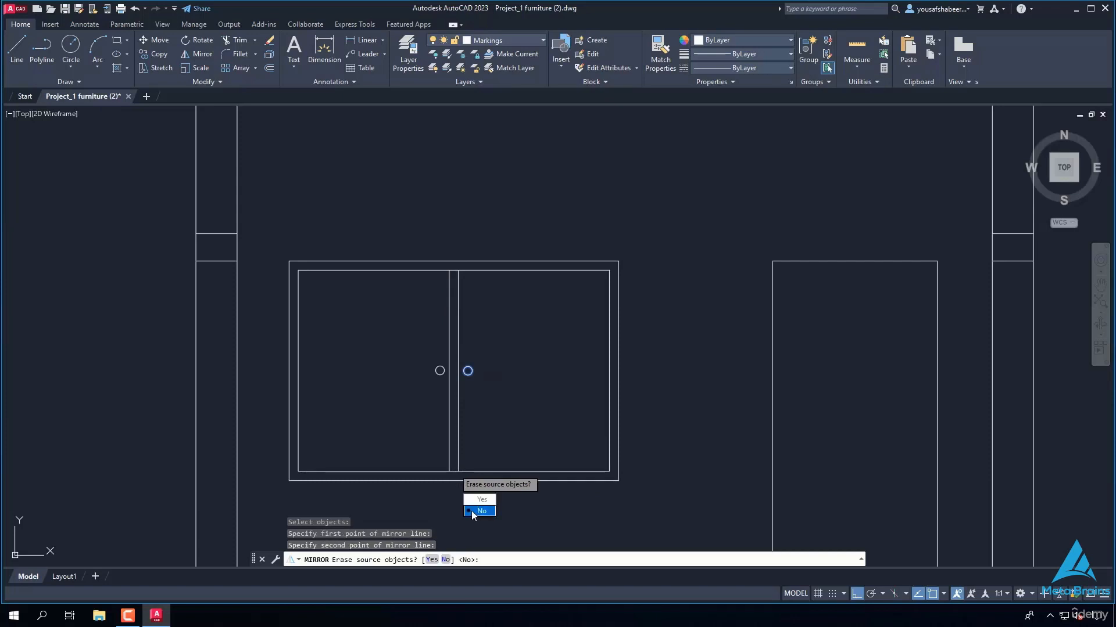
pyautogui.click(472, 511)
# Step: Join the interior door's top and side lines into one outline and offset it 2" inward
pyautogui.scroll(-2, 499, 372)
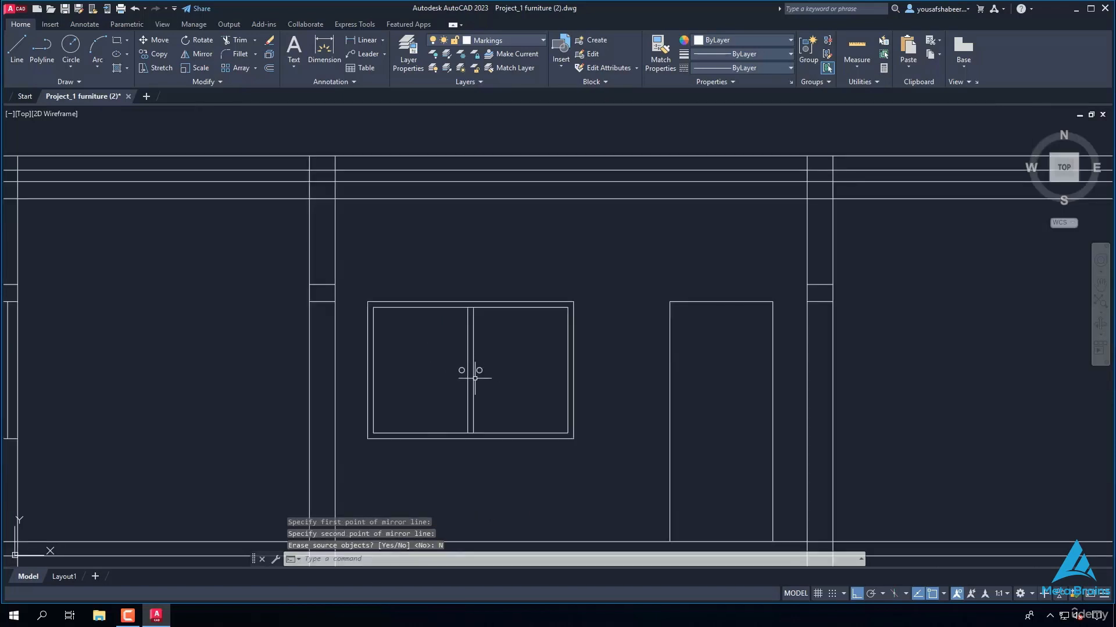
pyautogui.scroll(-2, 436, 348)
pyautogui.scroll(2, 604, 319)
pyautogui.click(557, 351)
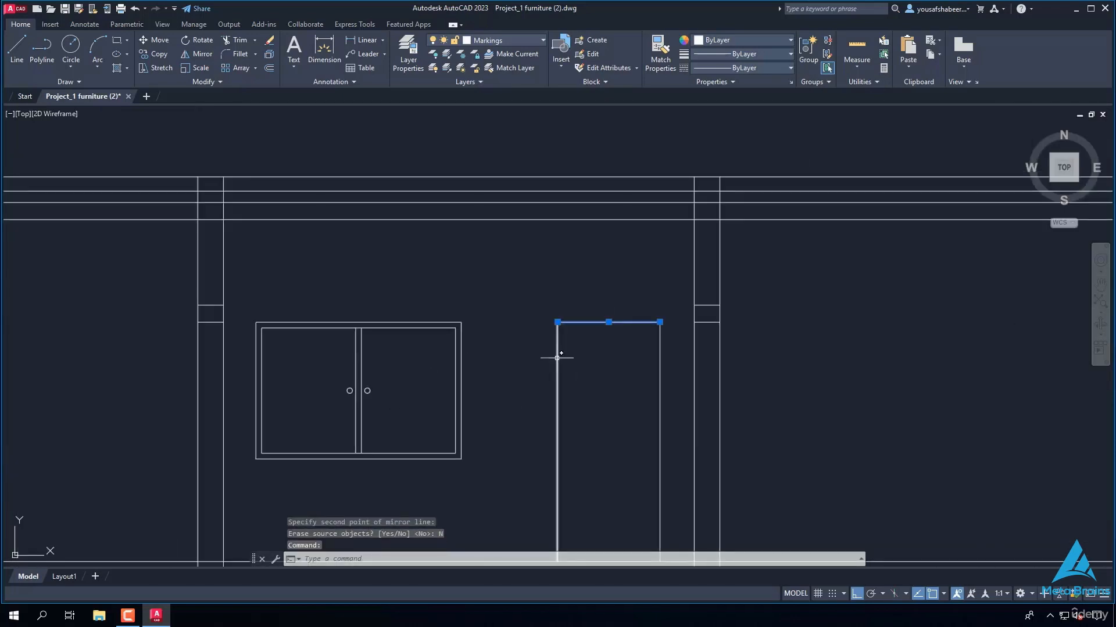
pyautogui.click(657, 384)
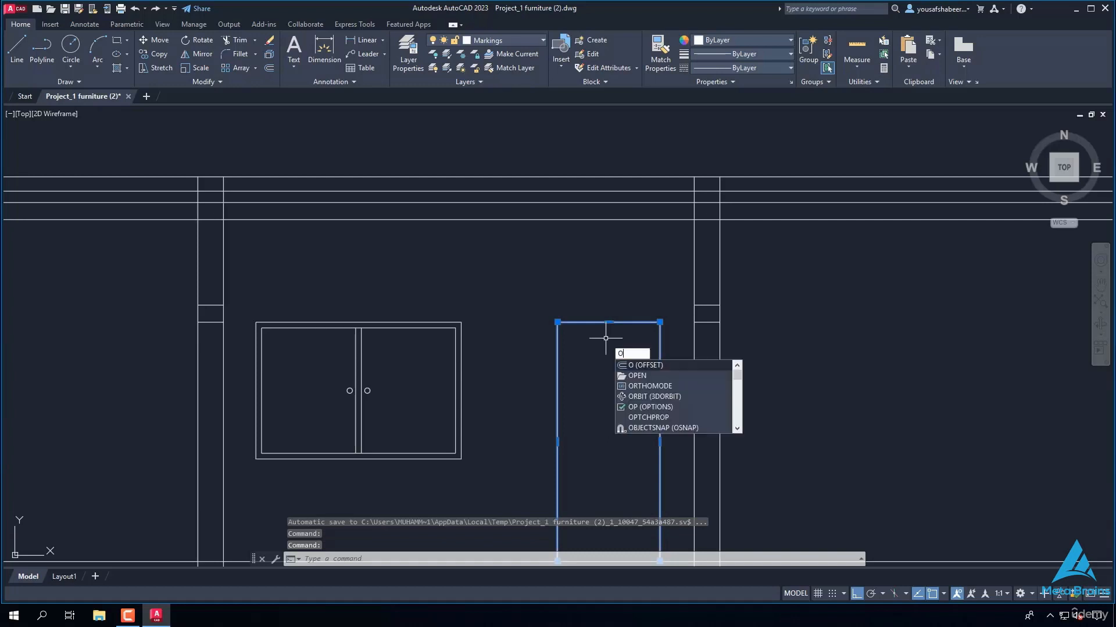
pyautogui.press('Return')
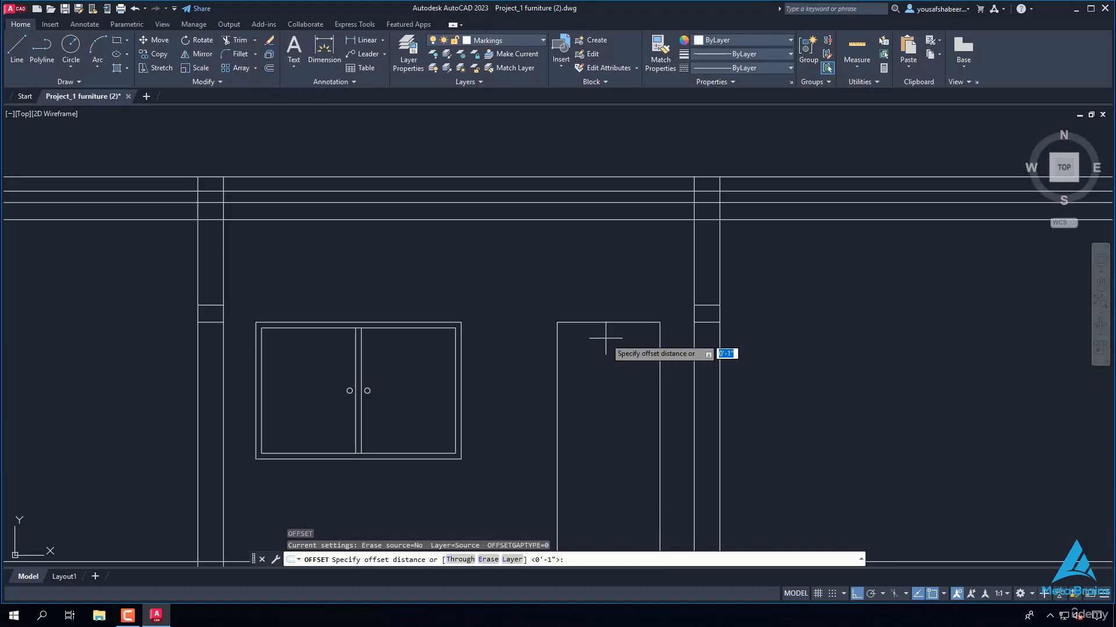
pyautogui.press('Return')
pyautogui.click(604, 326)
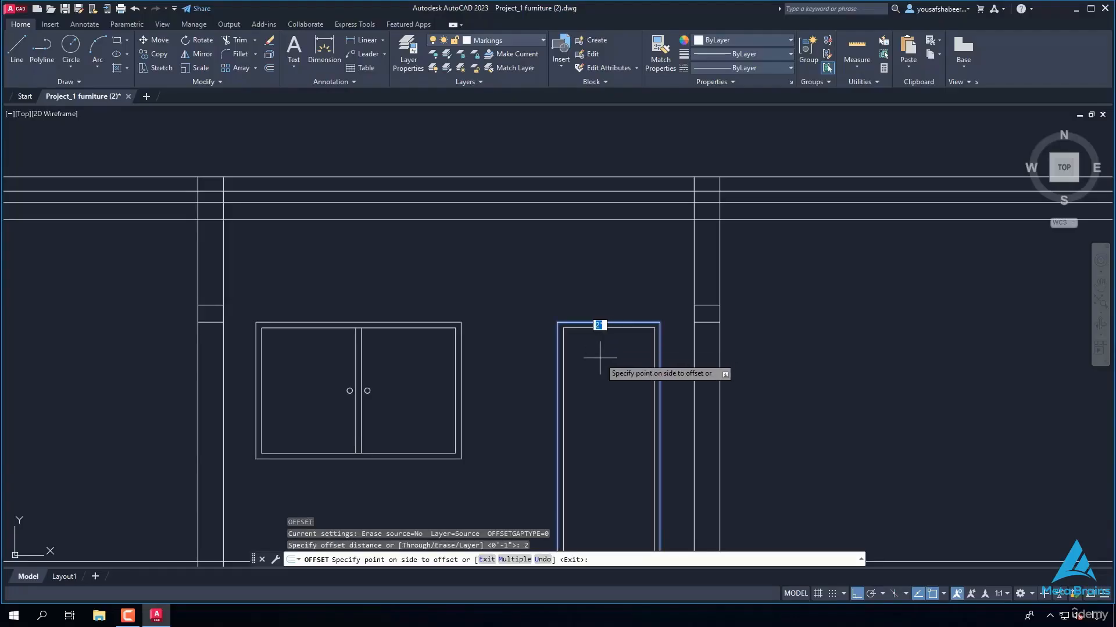
pyautogui.click(598, 367)
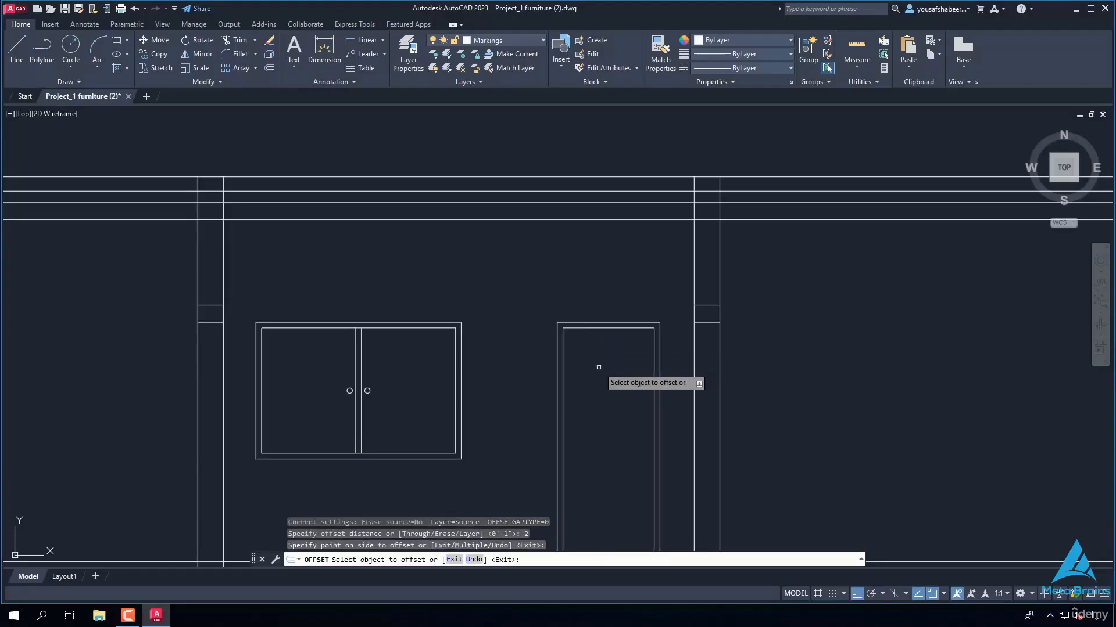
pyautogui.press('Escape')
# Step: Draw a small handle circle just inside the left edge of the door's inner frame, around mid-height
pyautogui.write('c')
pyautogui.press('Return')
pyautogui.scroll(-2, 564, 442)
pyautogui.scroll(4, 566, 442)
pyautogui.scroll(-2, 566, 441)
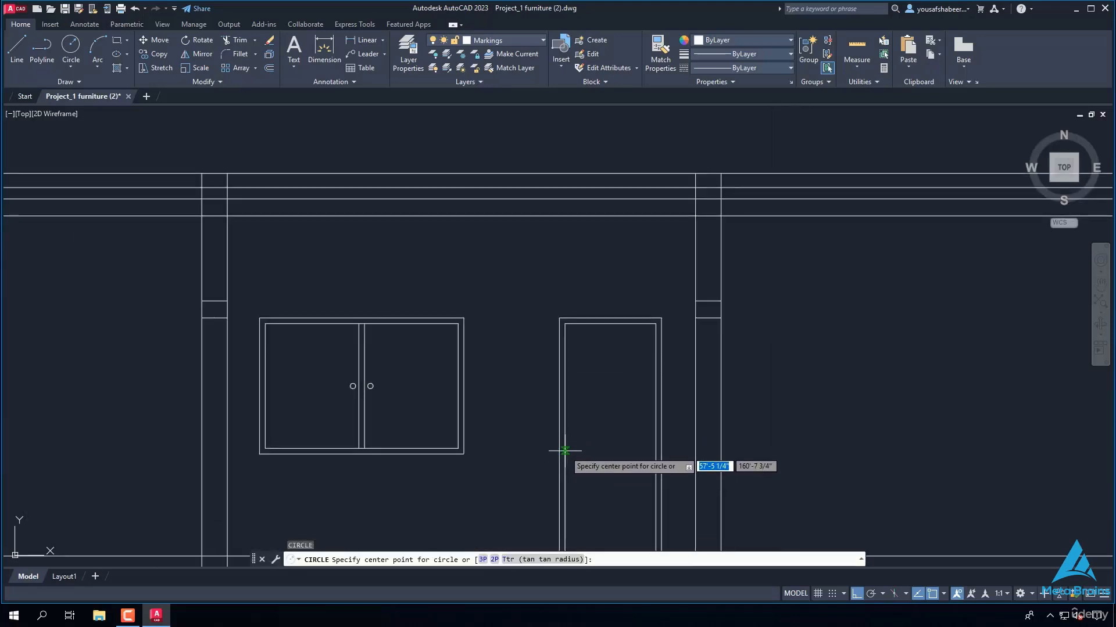
pyautogui.click(577, 458)
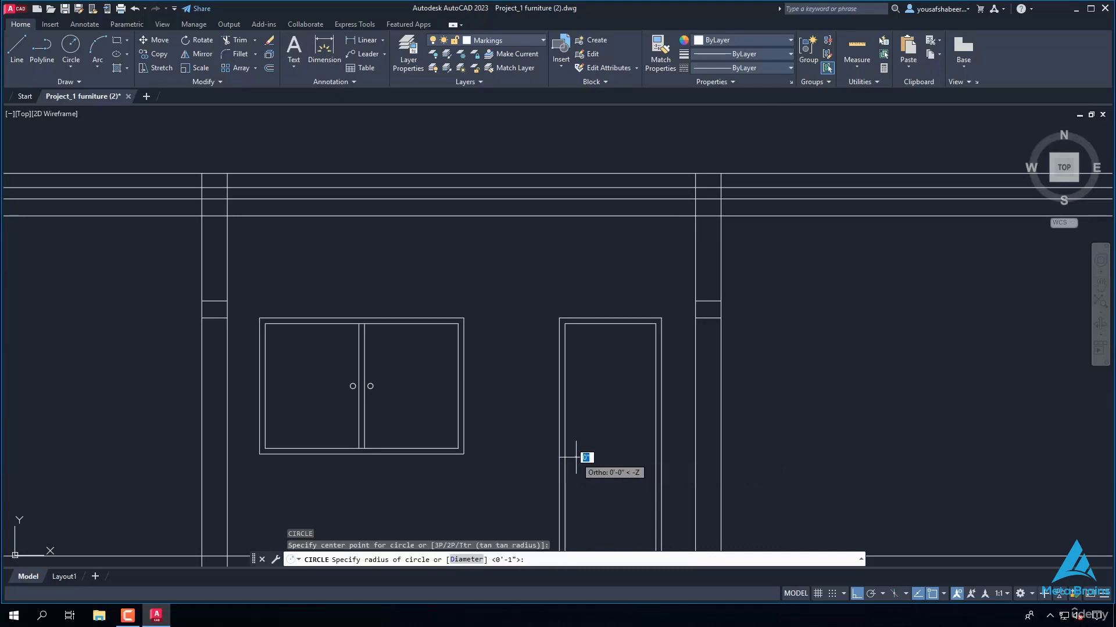
pyautogui.click(578, 462)
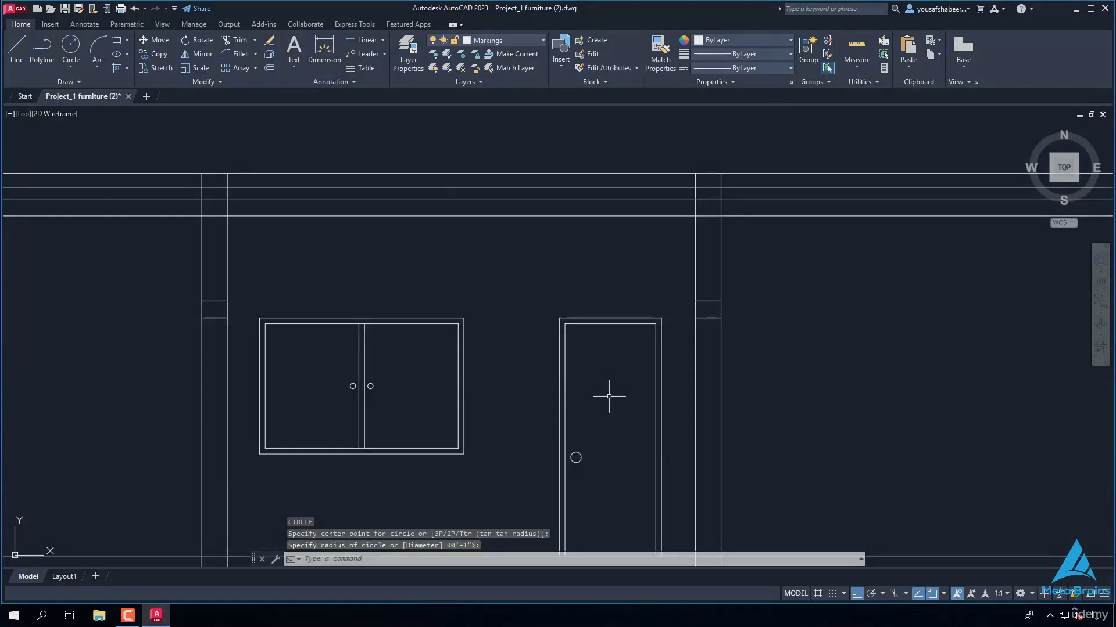
# Step: Draw a rectangle 2'-11" wide and 9" high from lines in the empty area right of the section
pyautogui.scroll(-2, 608, 393)
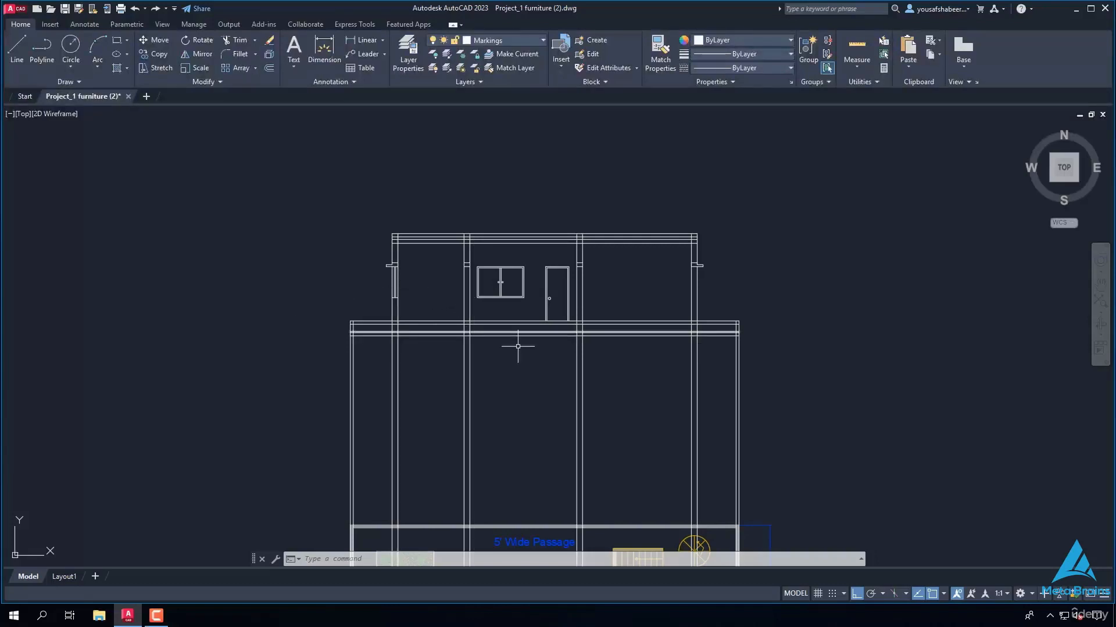
pyautogui.scroll(-2, 827, 323)
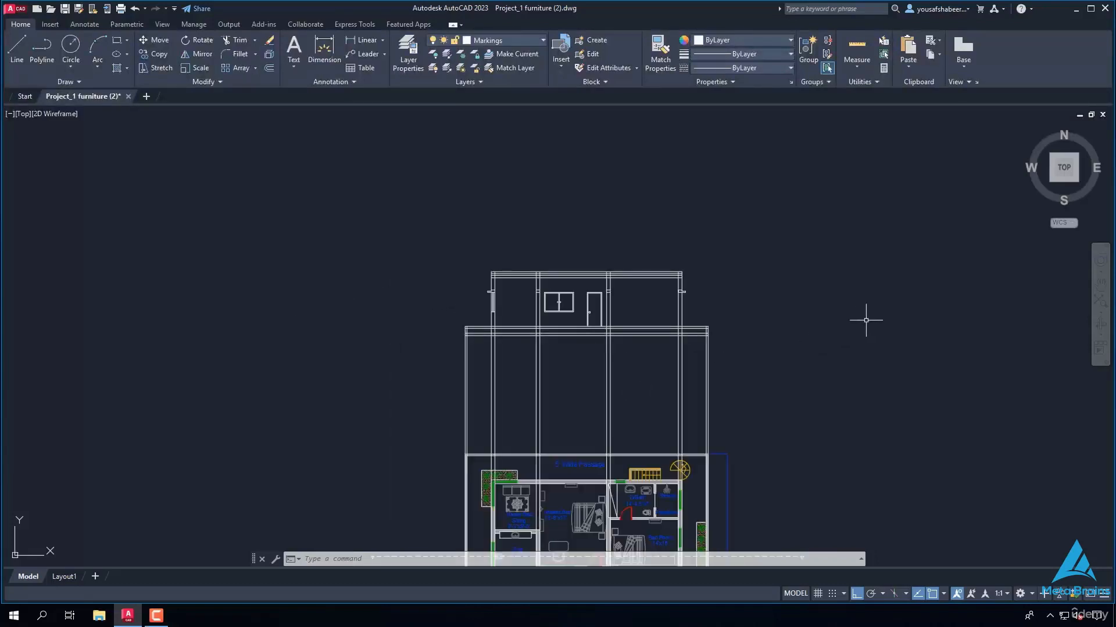
pyautogui.scroll(4, 875, 326)
pyautogui.write('L')
pyautogui.press('Return')
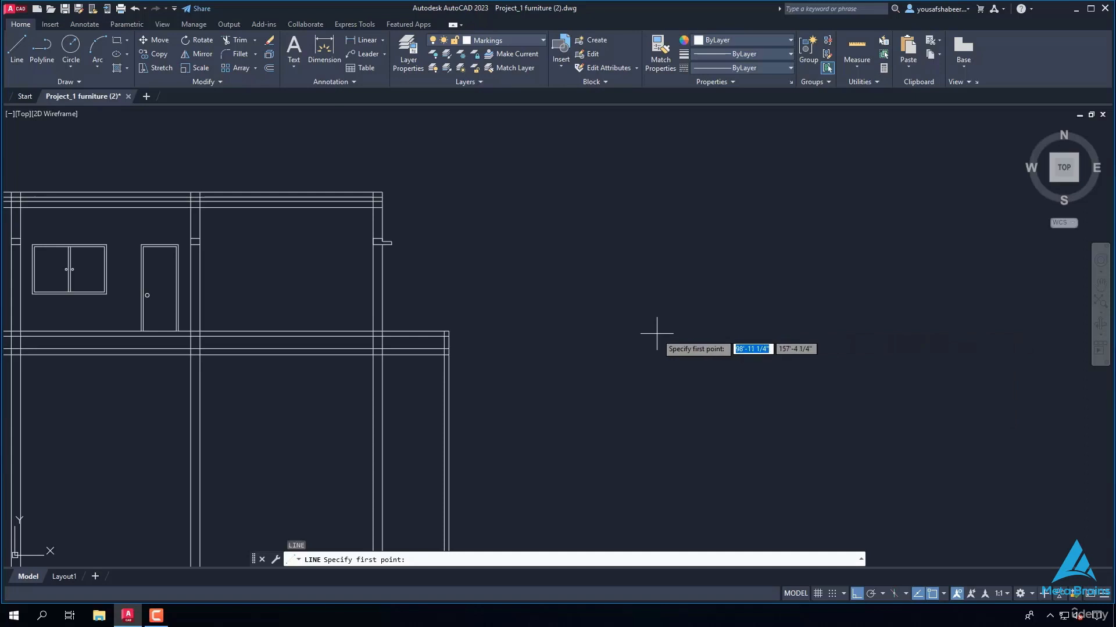
pyautogui.click(646, 356)
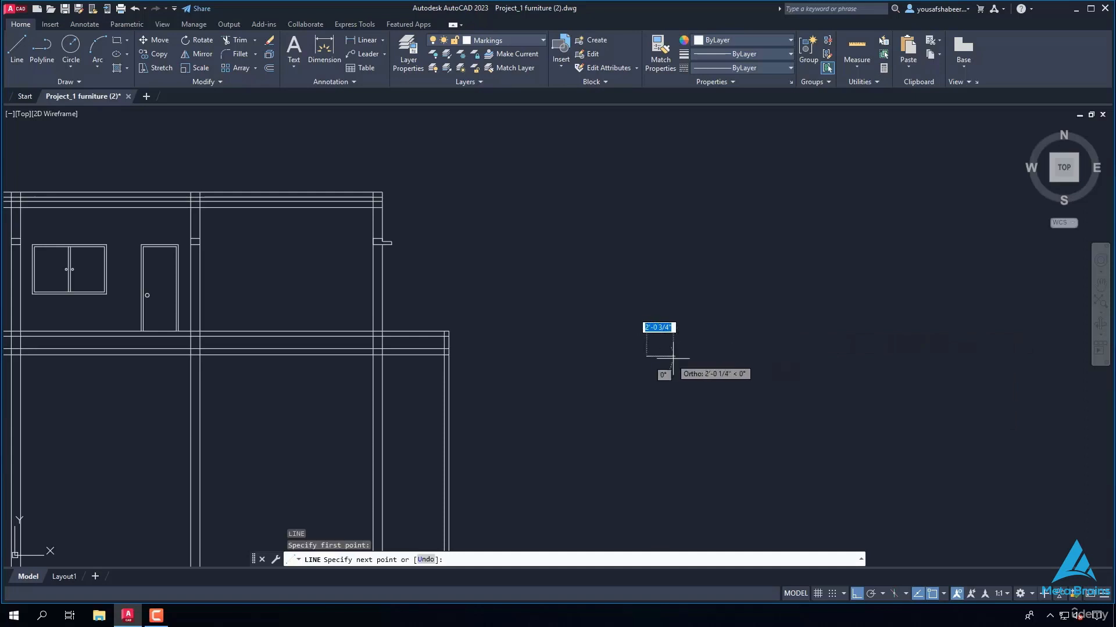
pyautogui.write('2\'-11"')
pyautogui.press('Return')
pyautogui.scroll(5, 686, 360)
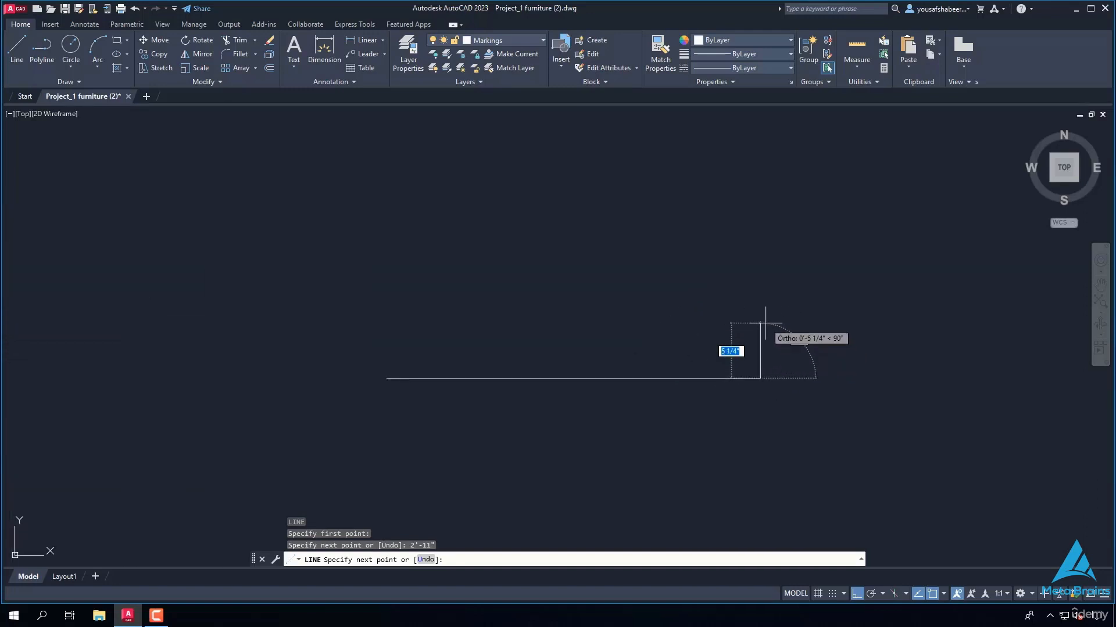
pyautogui.write('9')
pyautogui.press('Return')
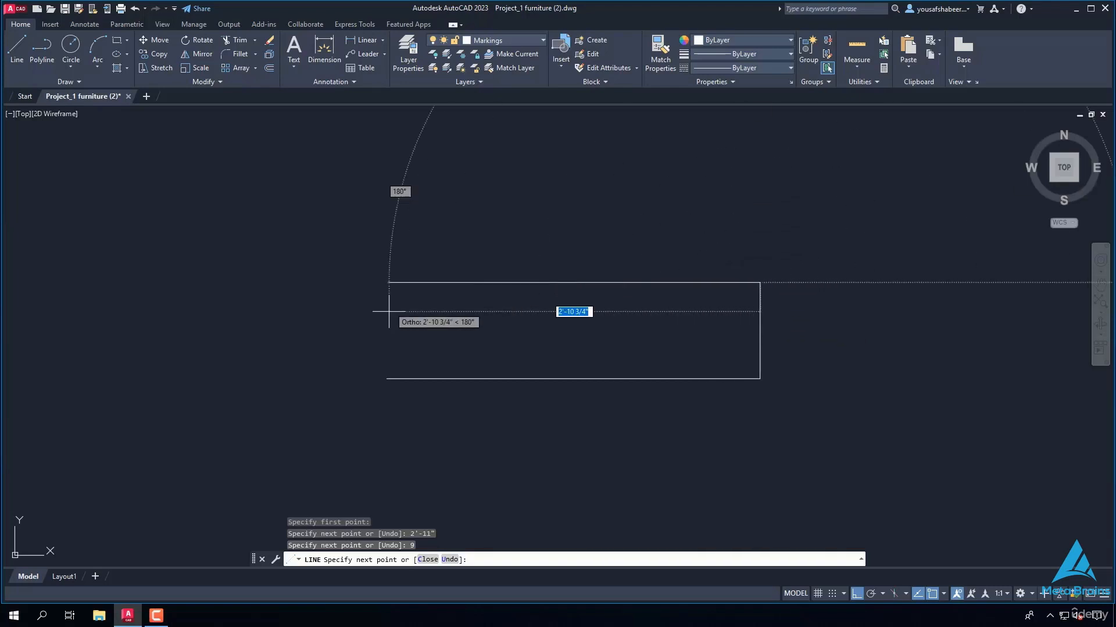
pyautogui.click(387, 283)
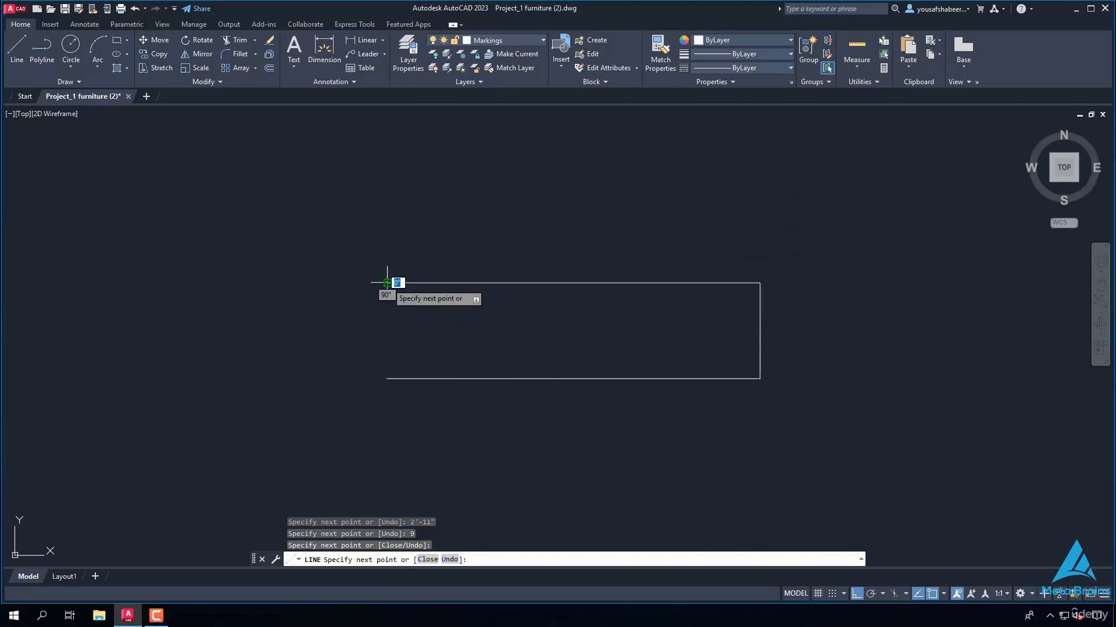
pyautogui.click(387, 379)
pyautogui.press('Return')
# Step: Offset the rectangle's right edge 6" inward to the left
pyautogui.scroll(-2, 451, 324)
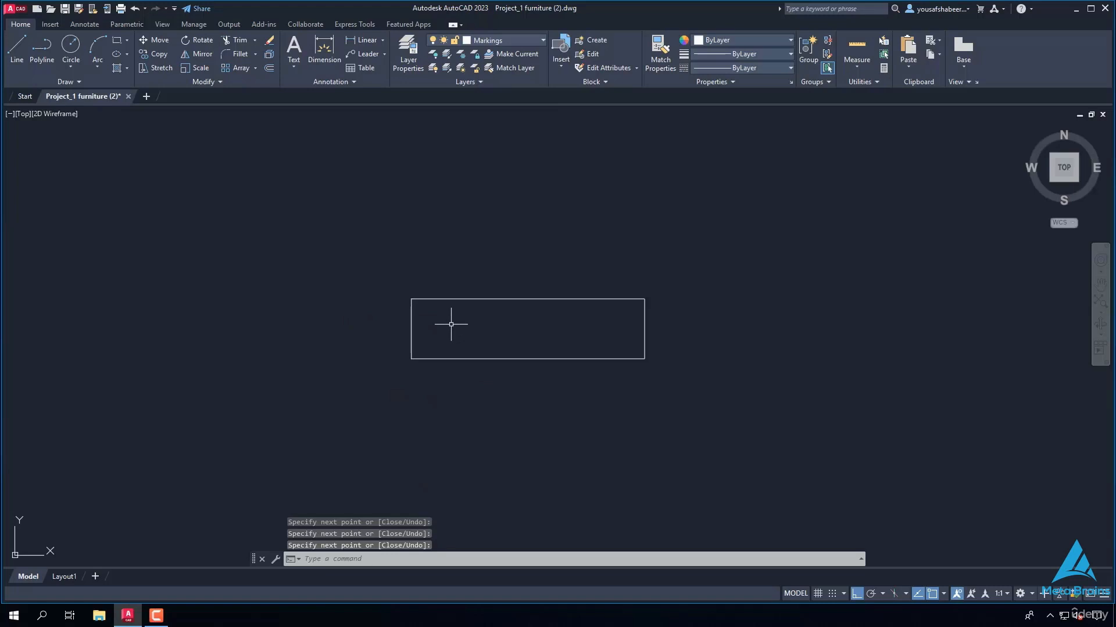
pyautogui.press('Return')
pyautogui.scroll(2, 663, 316)
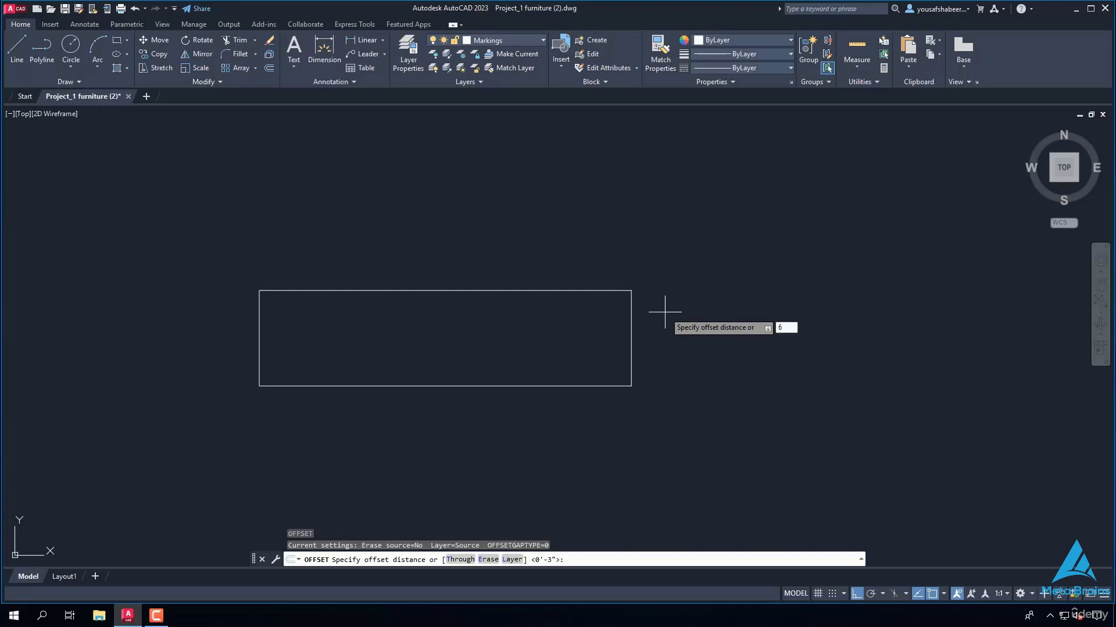
pyautogui.press('Return')
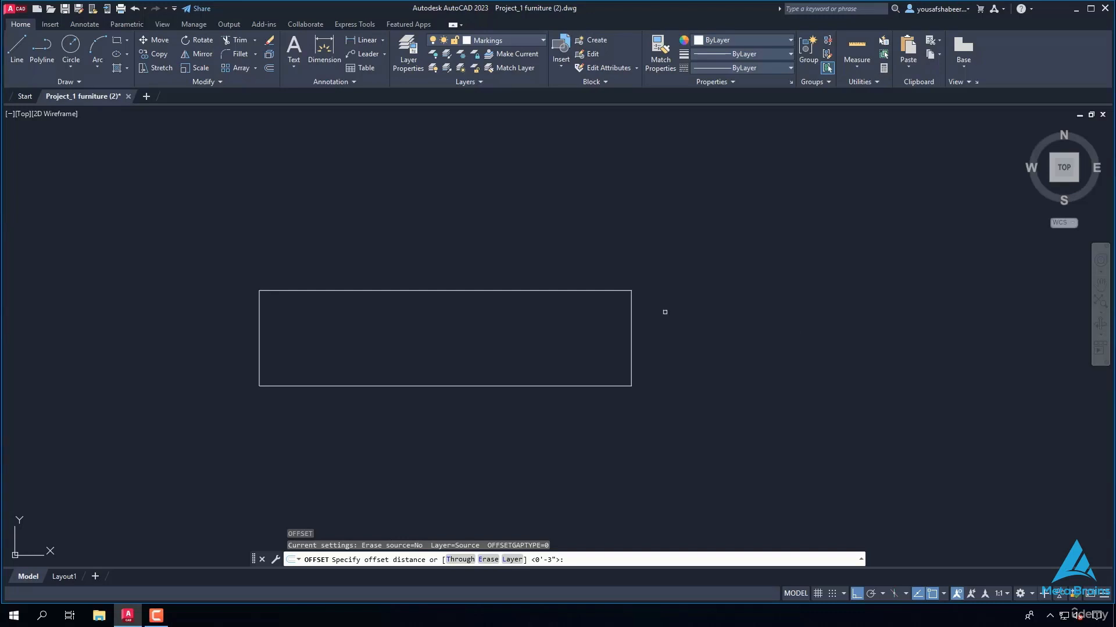
pyautogui.click(631, 332)
pyautogui.click(549, 333)
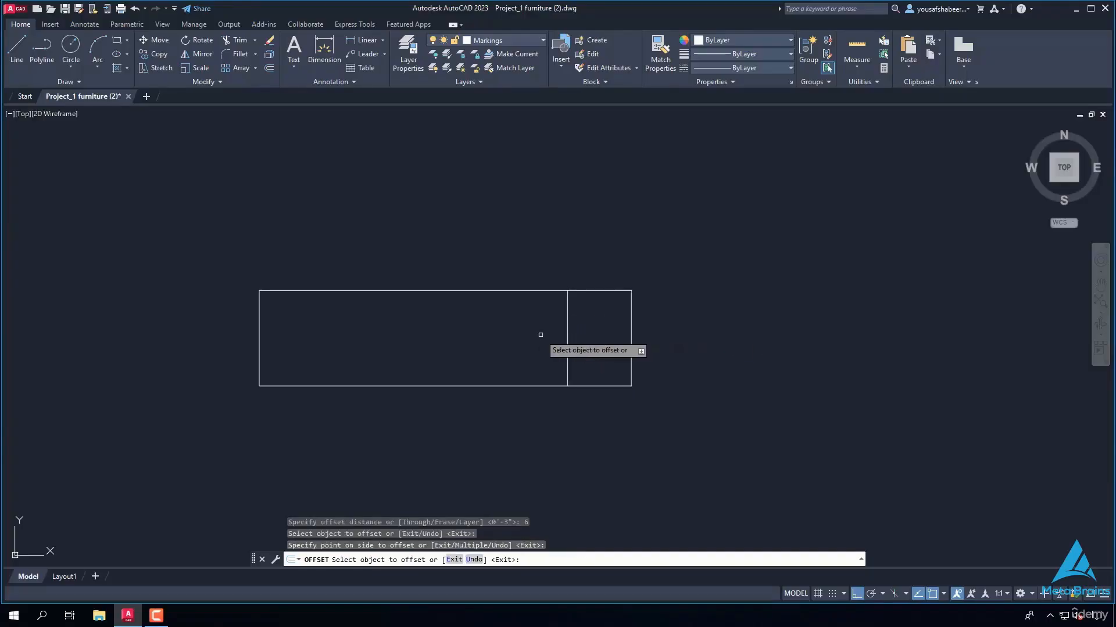
# Step: Offset the new inner vertical line 3" to the left, then offset the resulting line another 3" left
pyautogui.click(567, 347)
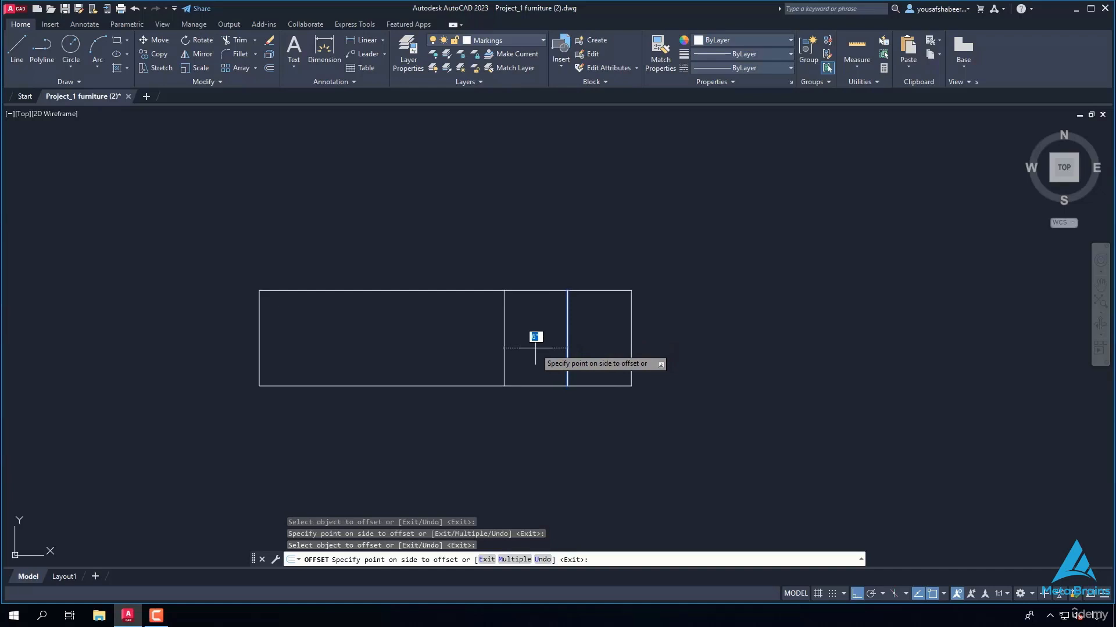
pyautogui.write('3')
pyautogui.press('Return')
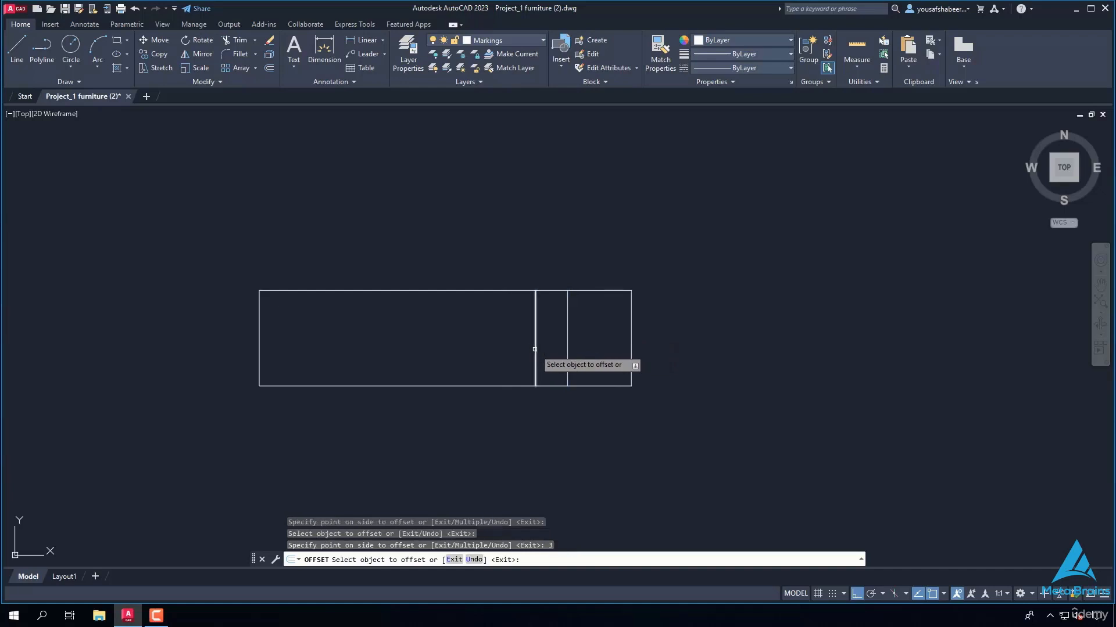
pyautogui.click(535, 343)
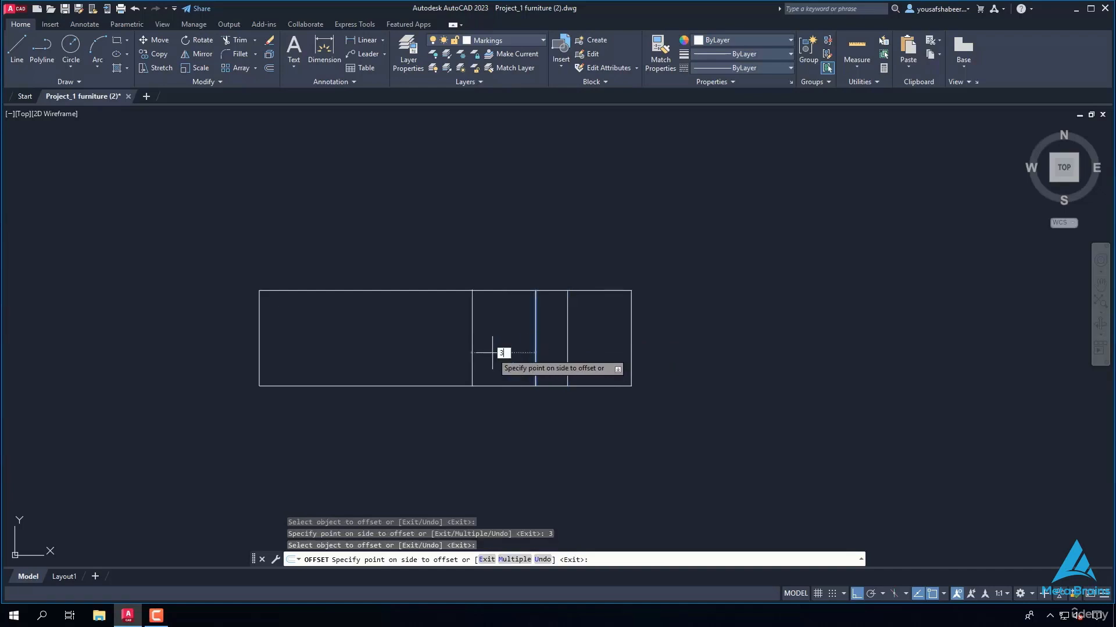
pyautogui.write('3')
pyautogui.press('Return')
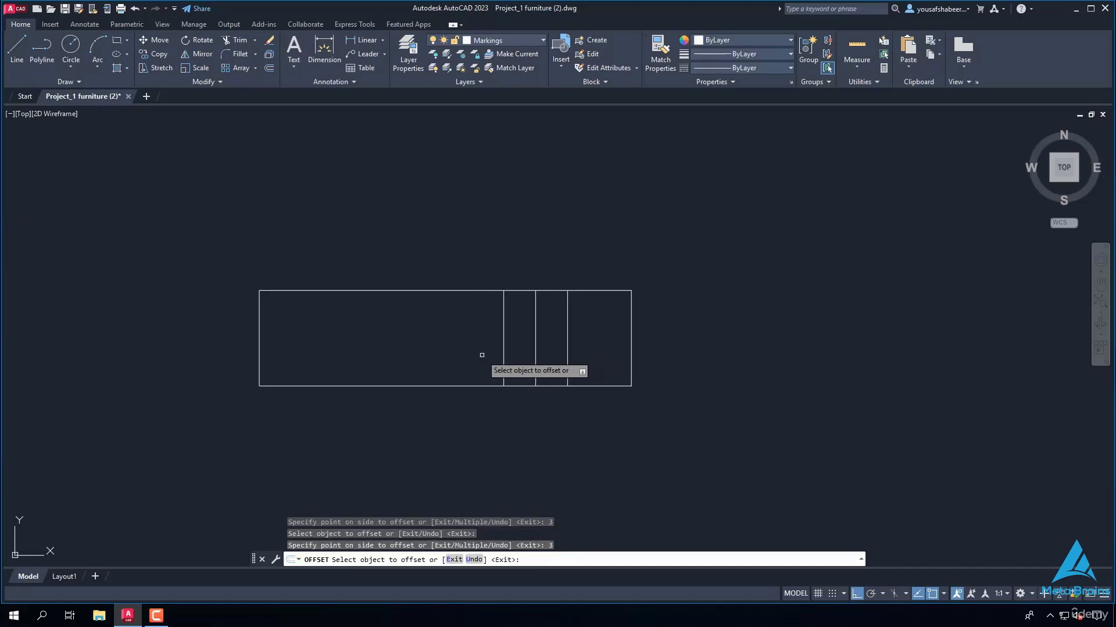
pyautogui.press('Escape')
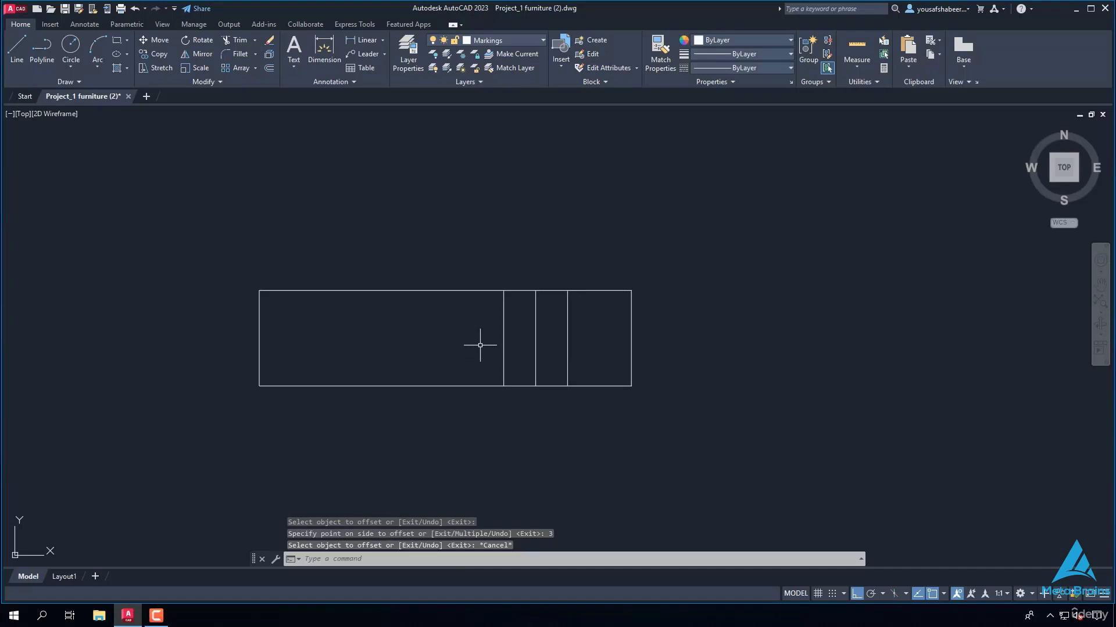
# Step: Draw a stepped line from the upper end of the rightmost inner vertical: 6" up, 3" left, 6" up, 3" left, then 2'-3" up
pyautogui.write('l')
pyautogui.press('Return')
pyautogui.scroll(-2, 597, 312)
pyautogui.scroll(5, 588, 314)
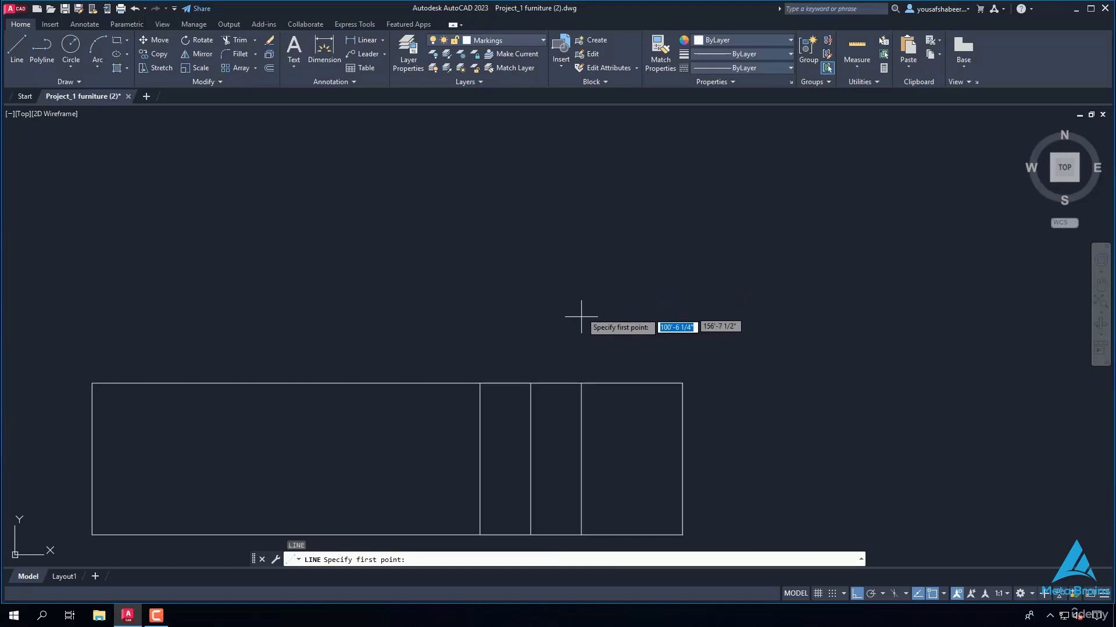
pyautogui.click(581, 383)
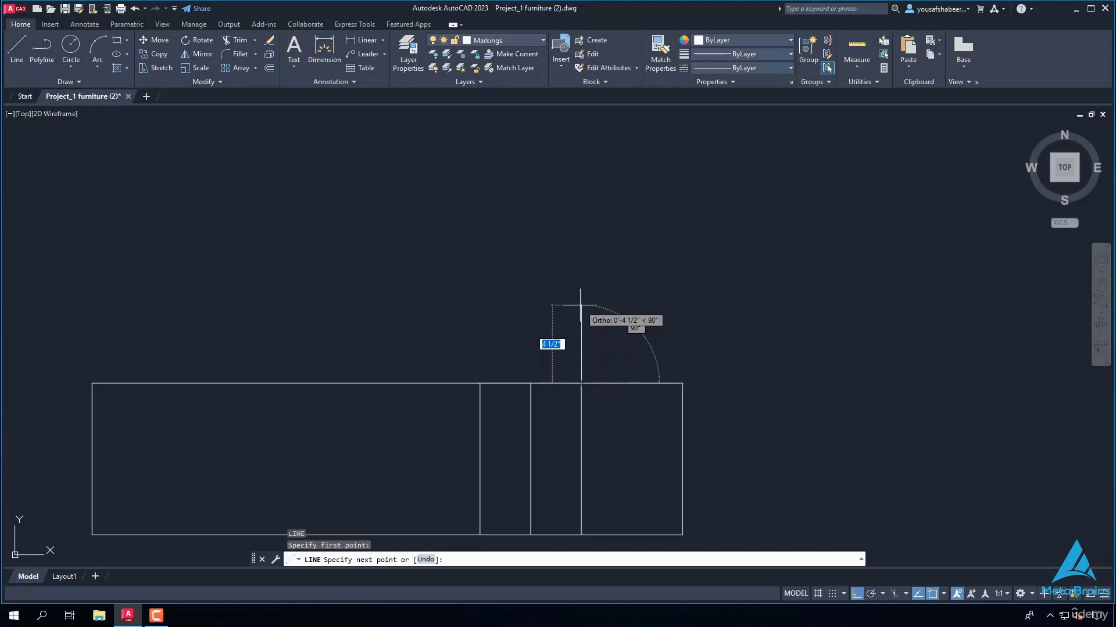
pyautogui.write('6')
pyautogui.press('Return')
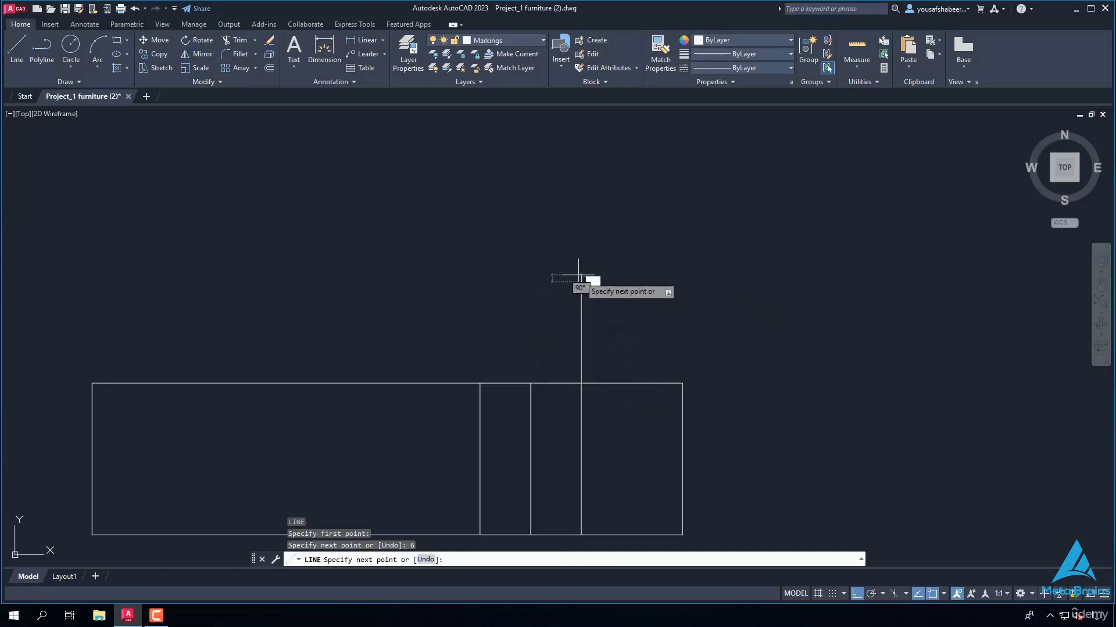
pyautogui.click(530, 282)
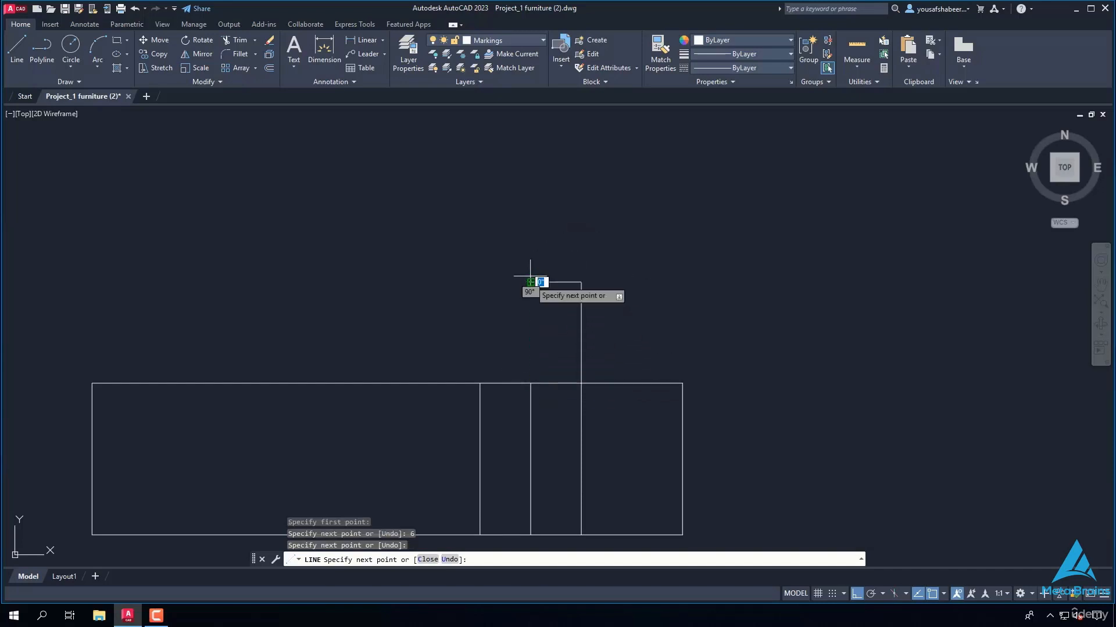
pyautogui.write('6')
pyautogui.press('Return')
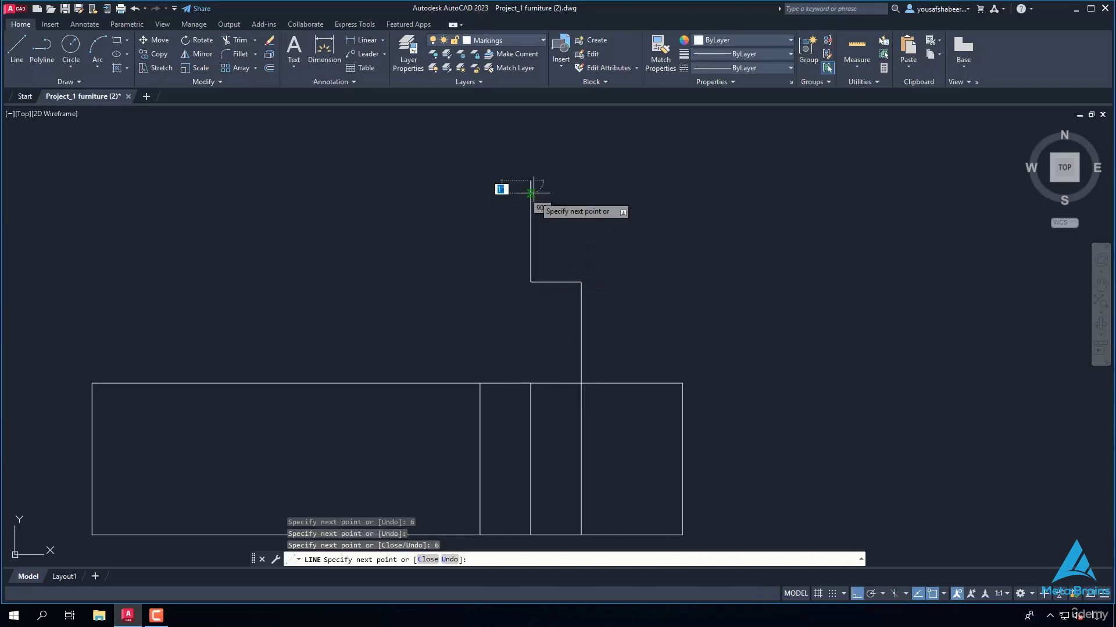
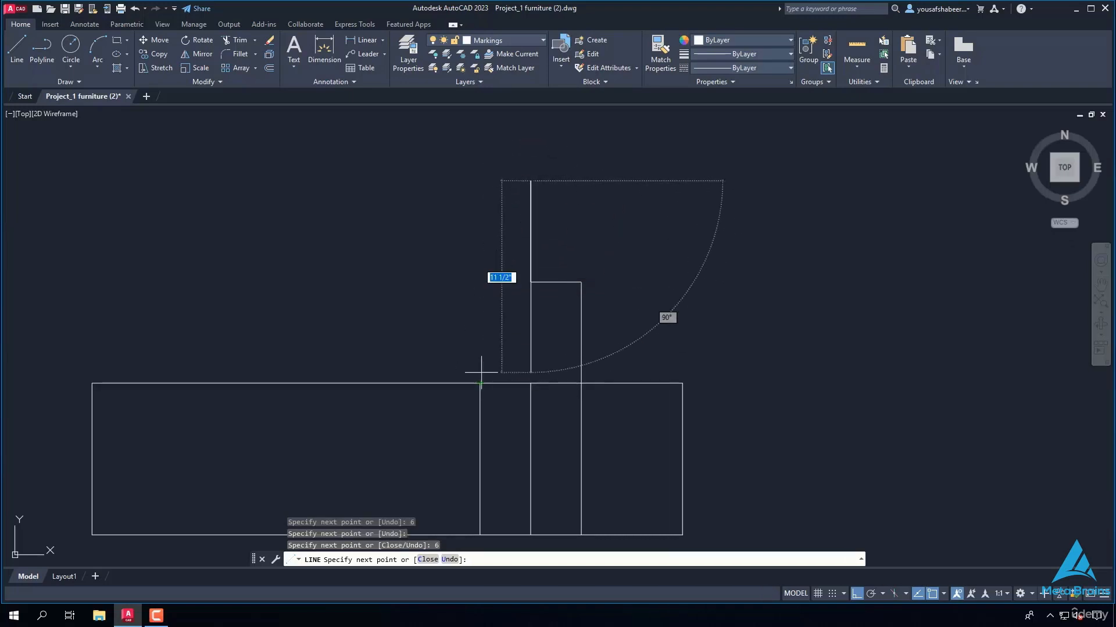
pyautogui.click(480, 180)
pyautogui.scroll(-5, 480, 181)
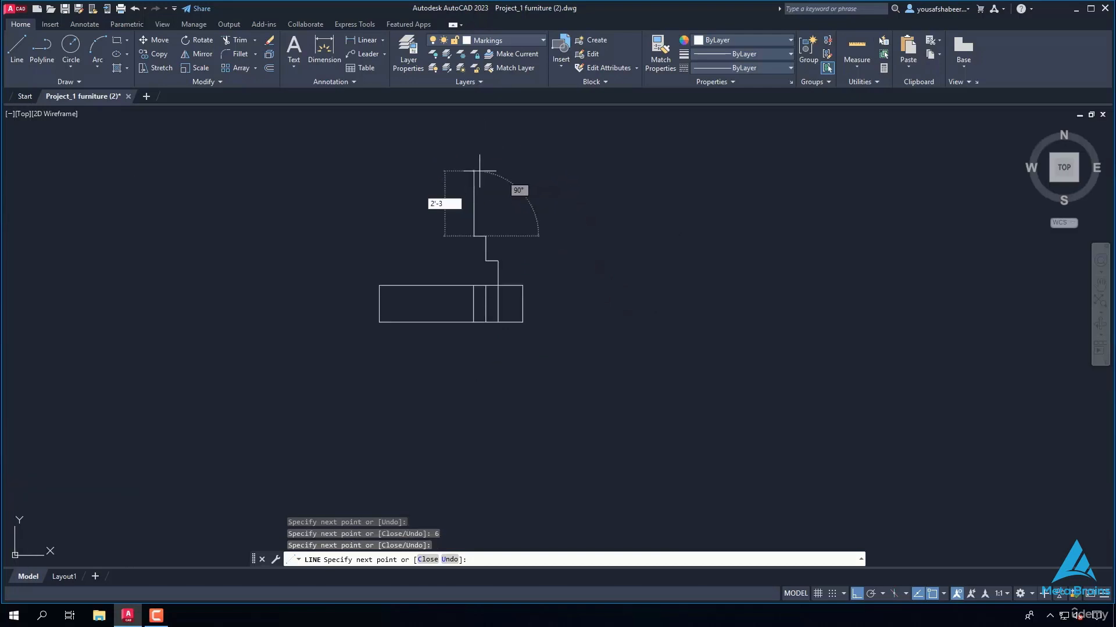
pyautogui.press('Escape')
# Step: Mirror the stepped line about the vertical through the base rectangle's midpoint, keeping the source objects
pyautogui.scroll(2, 573, 186)
pyautogui.click(606, 173)
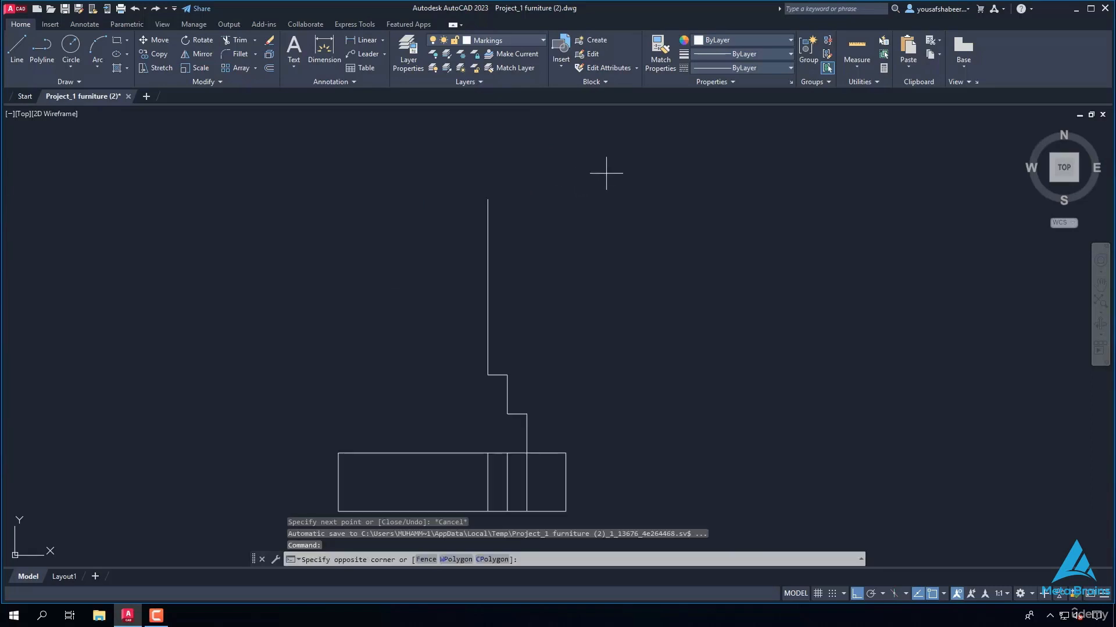
pyautogui.click(466, 417)
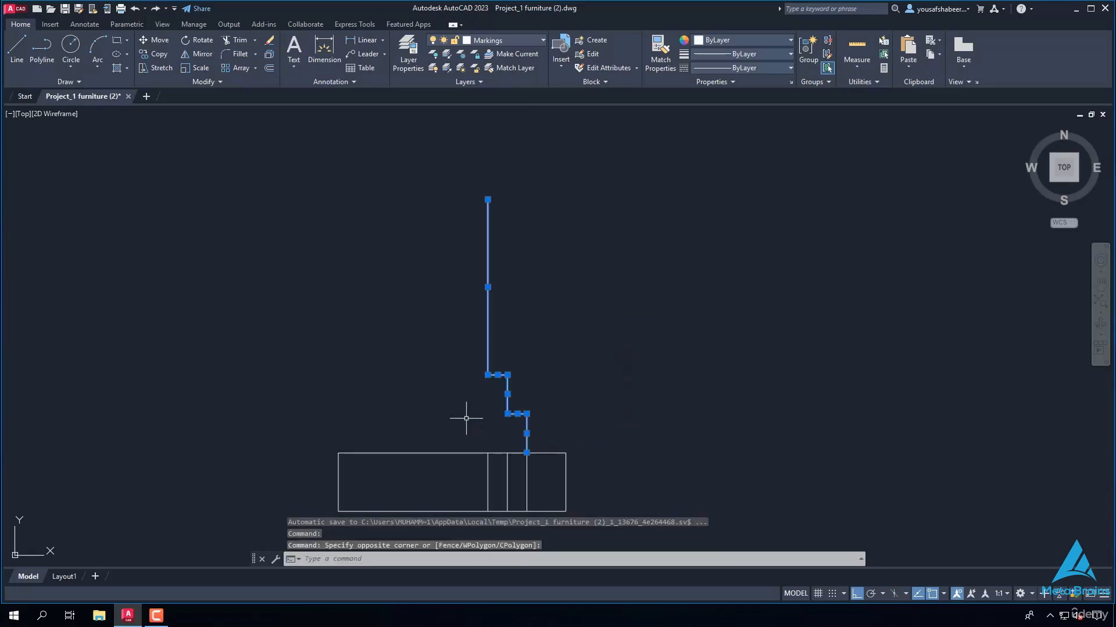
pyautogui.write('mi')
pyautogui.press('Return')
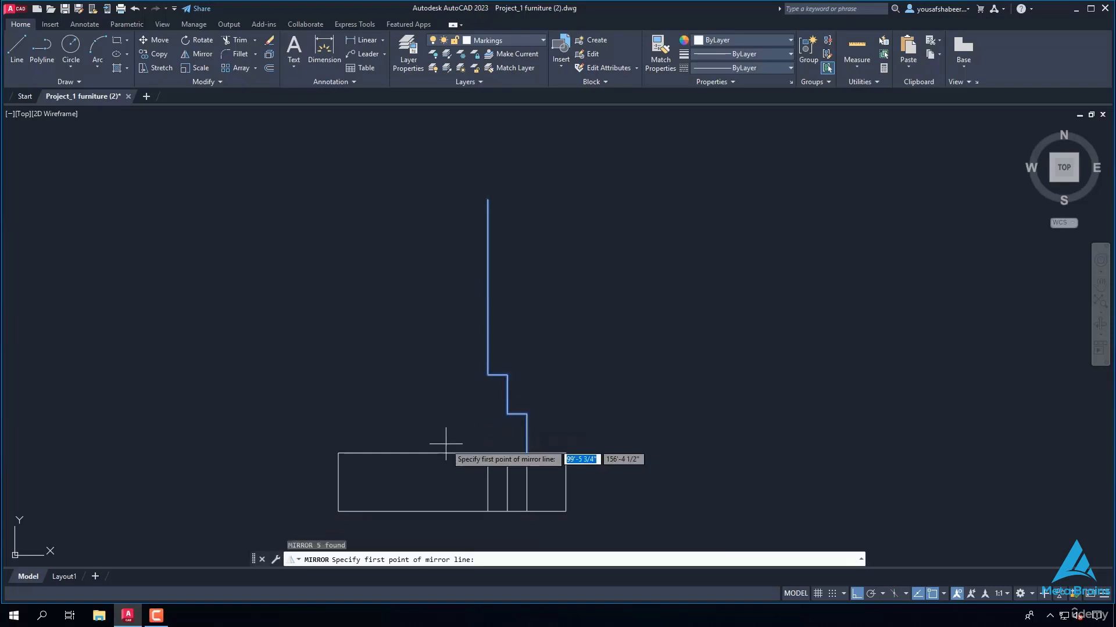
pyautogui.scroll(4, 463, 452)
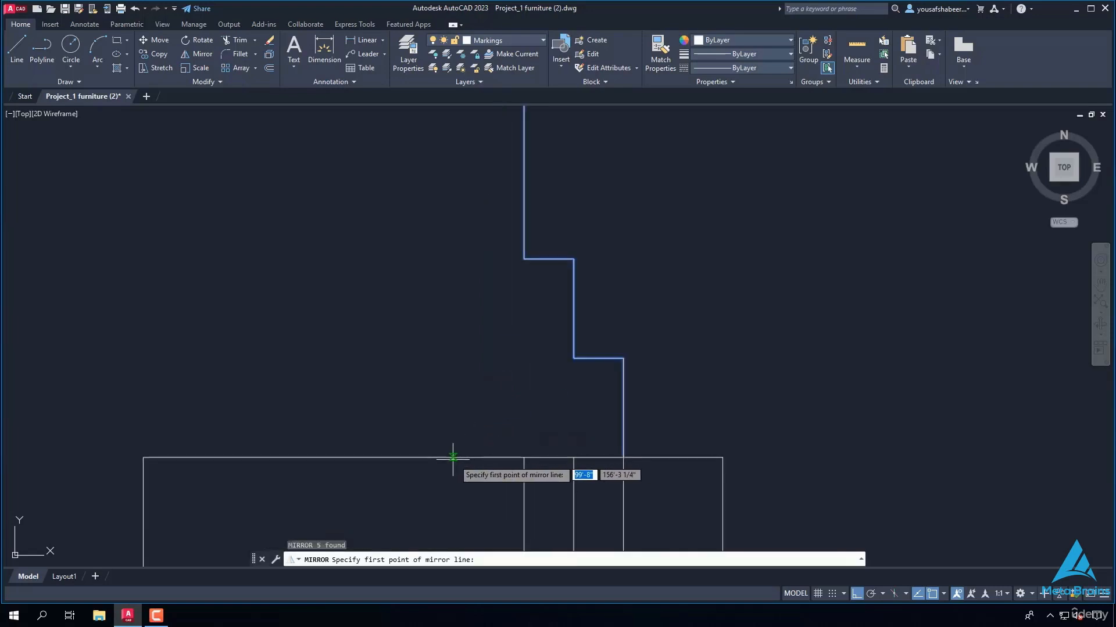
pyautogui.click(432, 457)
pyautogui.scroll(-3, 428, 331)
pyautogui.scroll(1, 428, 232)
pyautogui.click(426, 142)
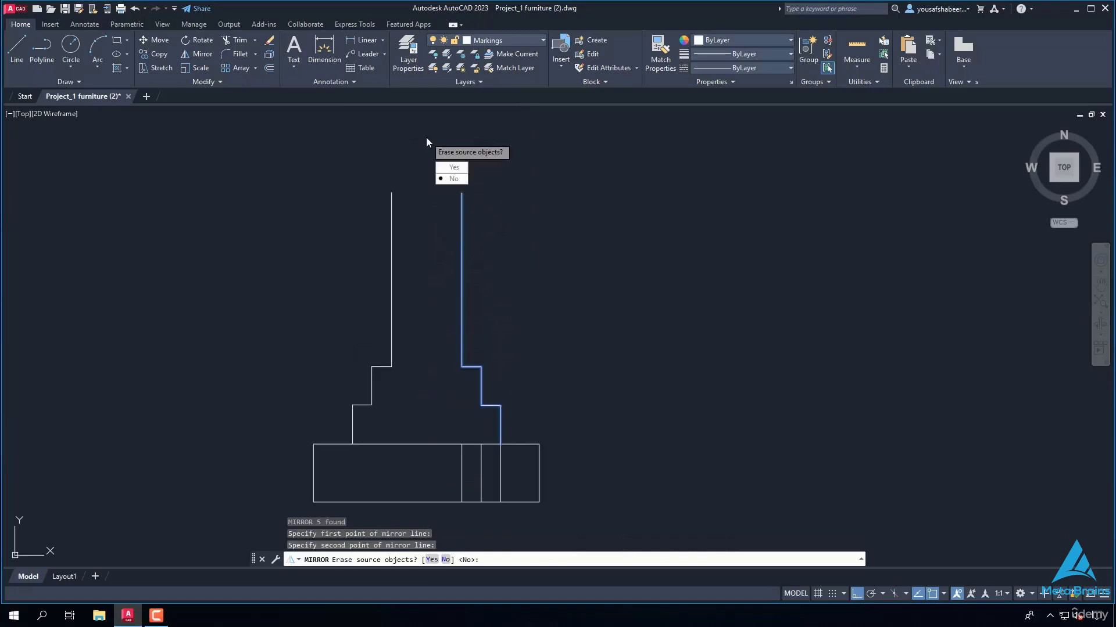
pyautogui.click(451, 180)
# Step: Delete the three vertical guide lines inside the base rectangle
pyautogui.moveTo(512, 472); pyautogui.dragTo(510, 442, button='middle')
pyautogui.click(514, 441)
pyautogui.click(437, 453)
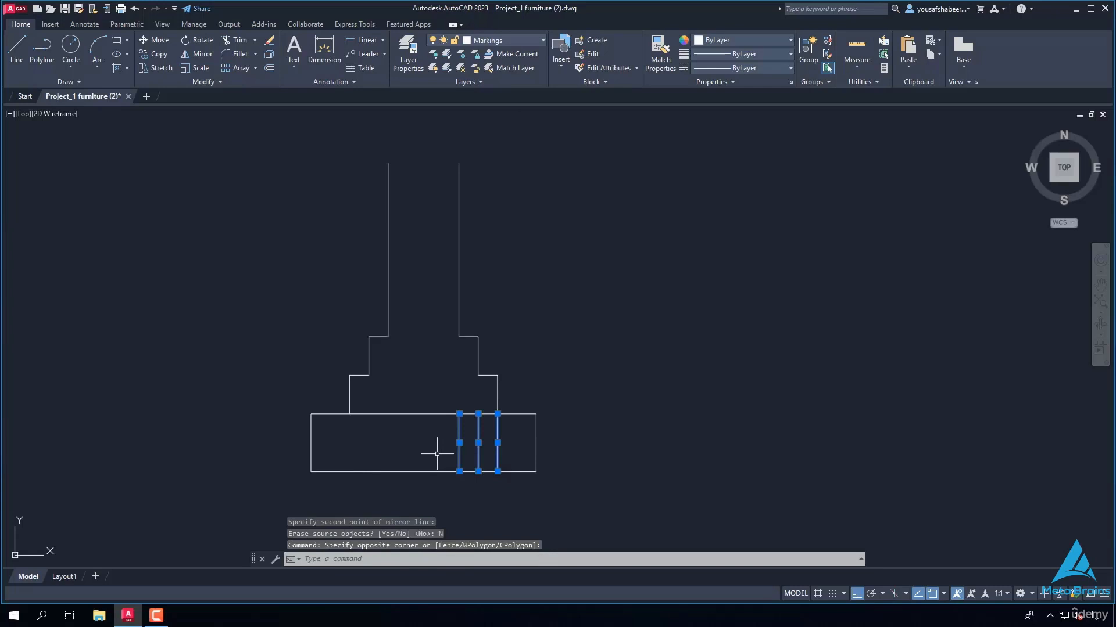
pyautogui.press('Delete')
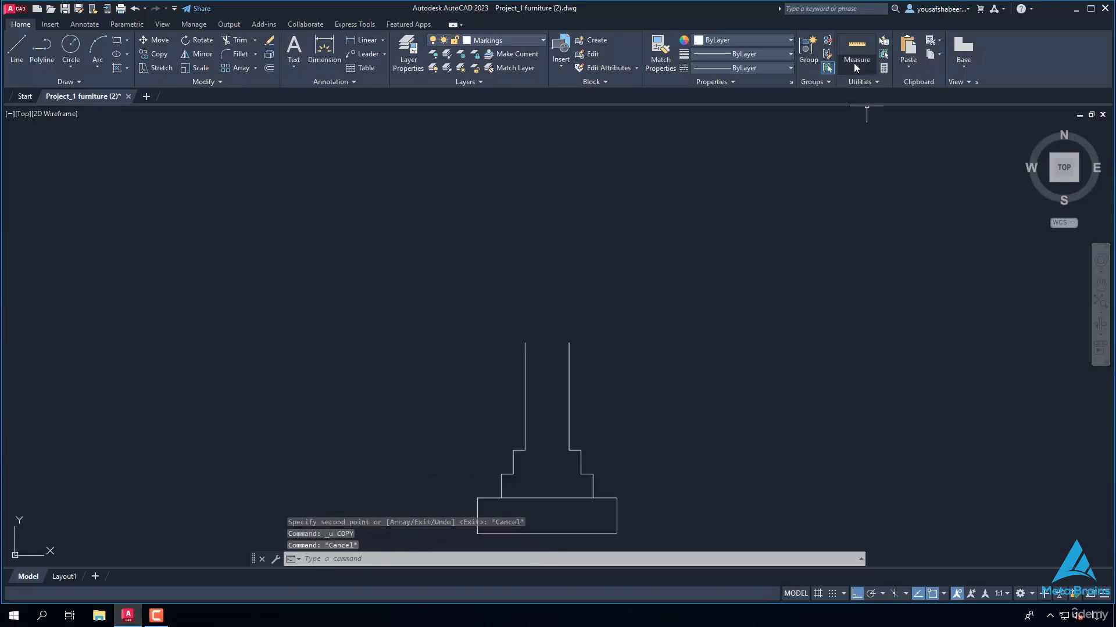
# Step: Measure the gap between the two upper vertical lines of the footing with the Quick measure tool
pyautogui.click(854, 63)
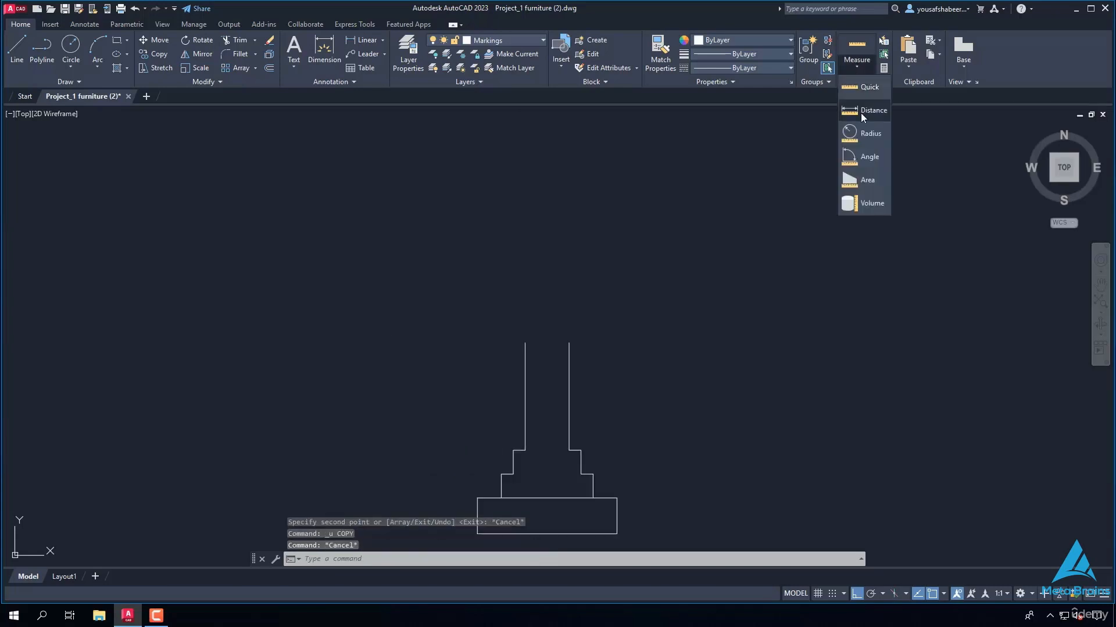
pyautogui.click(866, 89)
pyautogui.scroll(3, 550, 363)
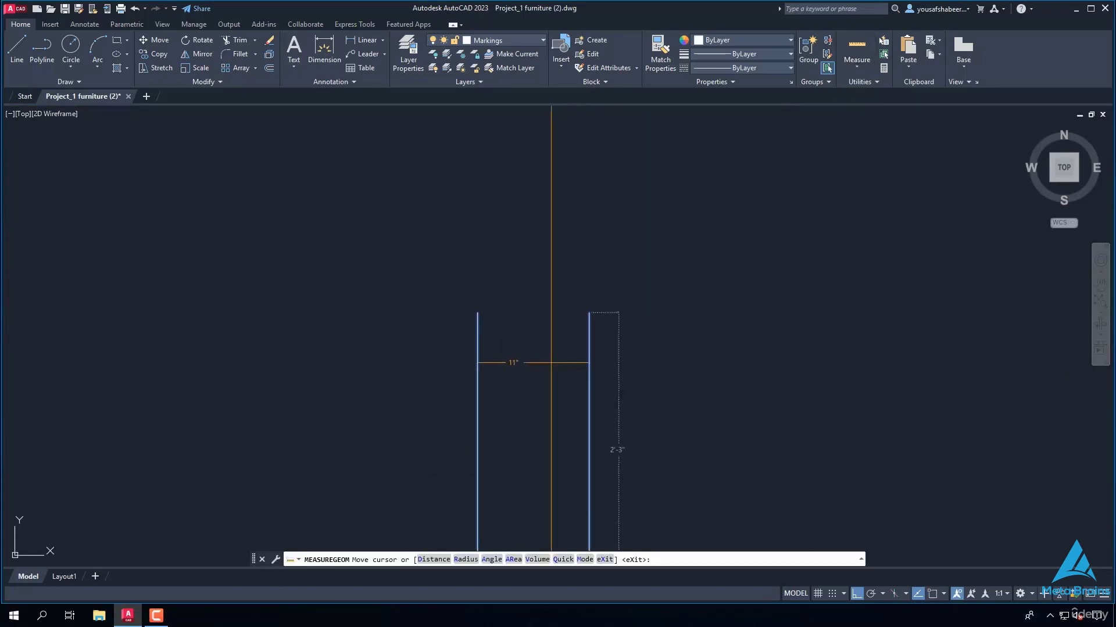
pyautogui.press('Escape')
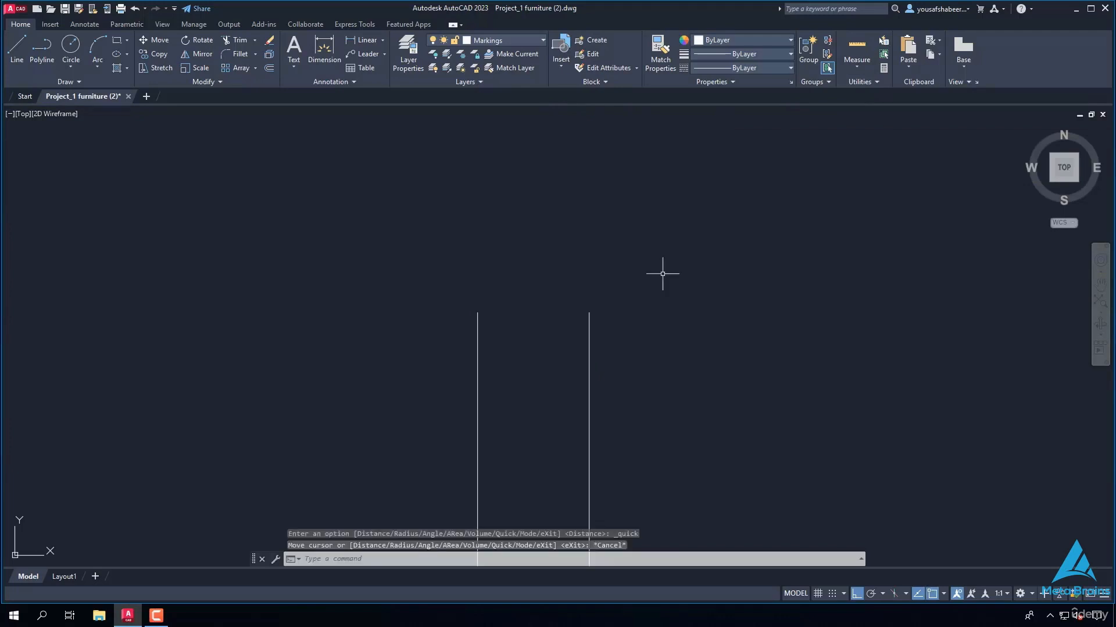
# Step: Draw a 1" horizontal line inward from the upper end of the footing's right vertical line
pyautogui.write('L')
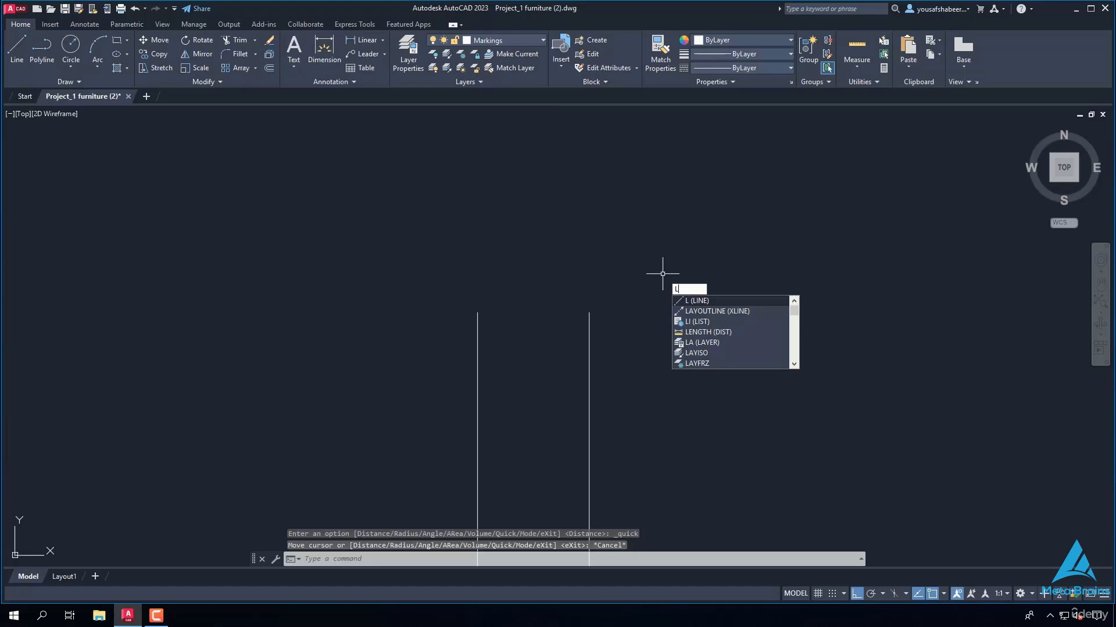
pyautogui.press('Return')
pyautogui.scroll(4, 585, 313)
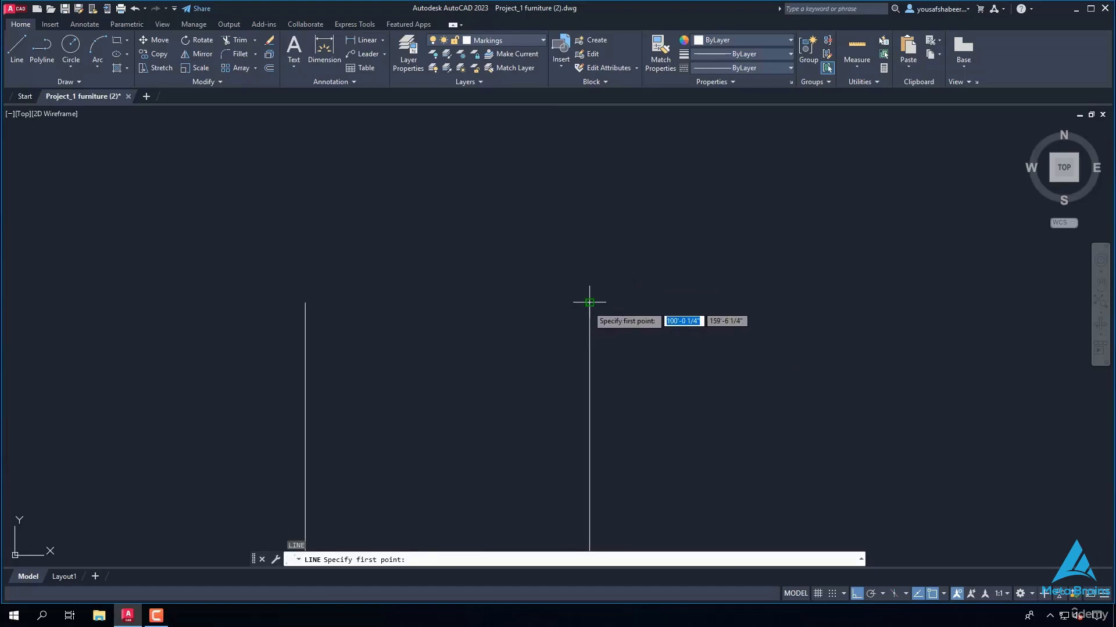
pyautogui.click(589, 302)
pyautogui.write('1')
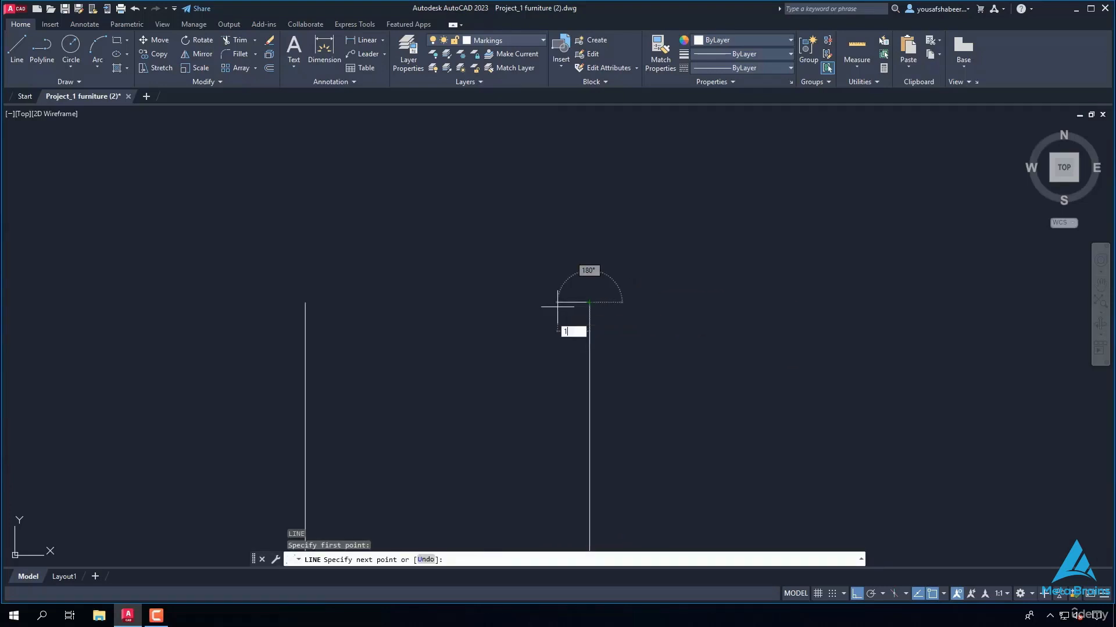
pyautogui.press('Return')
pyautogui.press('Return')
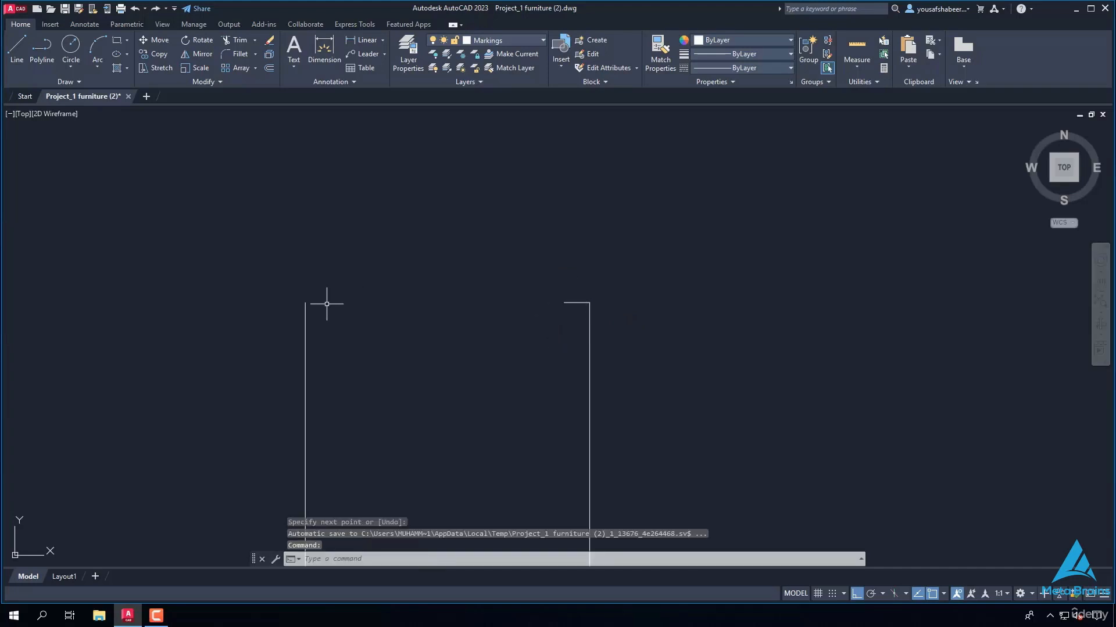
# Step: Draw a matching 1" horizontal line inward from the upper end of the footing's left vertical line
pyautogui.press('Return')
pyautogui.click(305, 302)
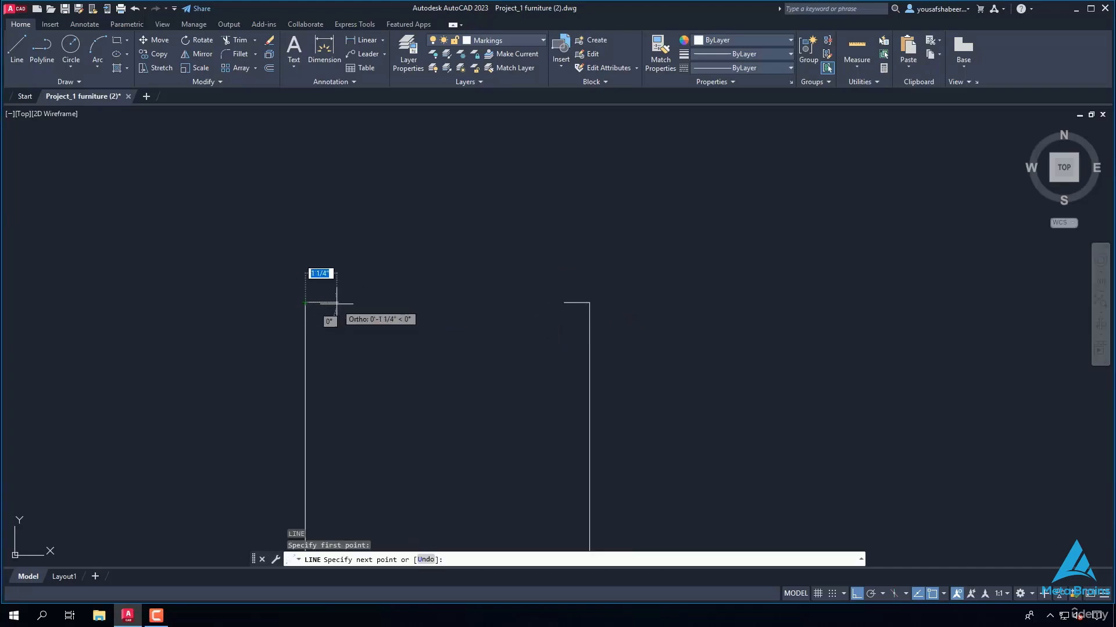
pyautogui.write('1')
pyautogui.press('Return')
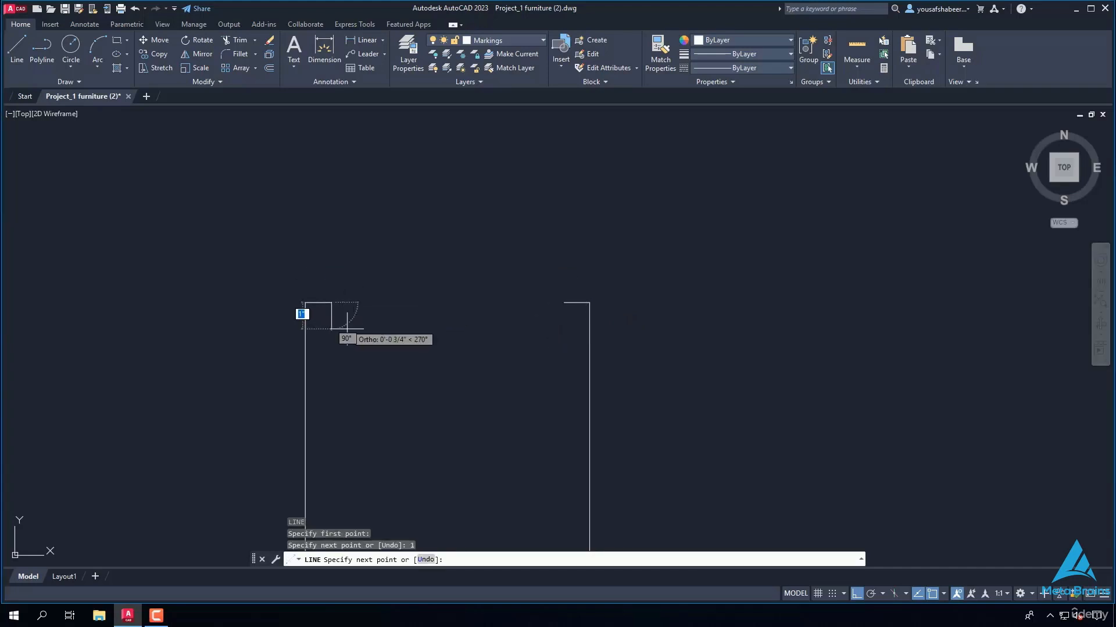
pyautogui.press('Return')
# Step: Copy the whole footing from the inner end of its right 1" line to the rightmost wall's outer face at the floor slab's underside, with ortho off
pyautogui.scroll(-2, 566, 224)
pyautogui.scroll(-5, 720, 211)
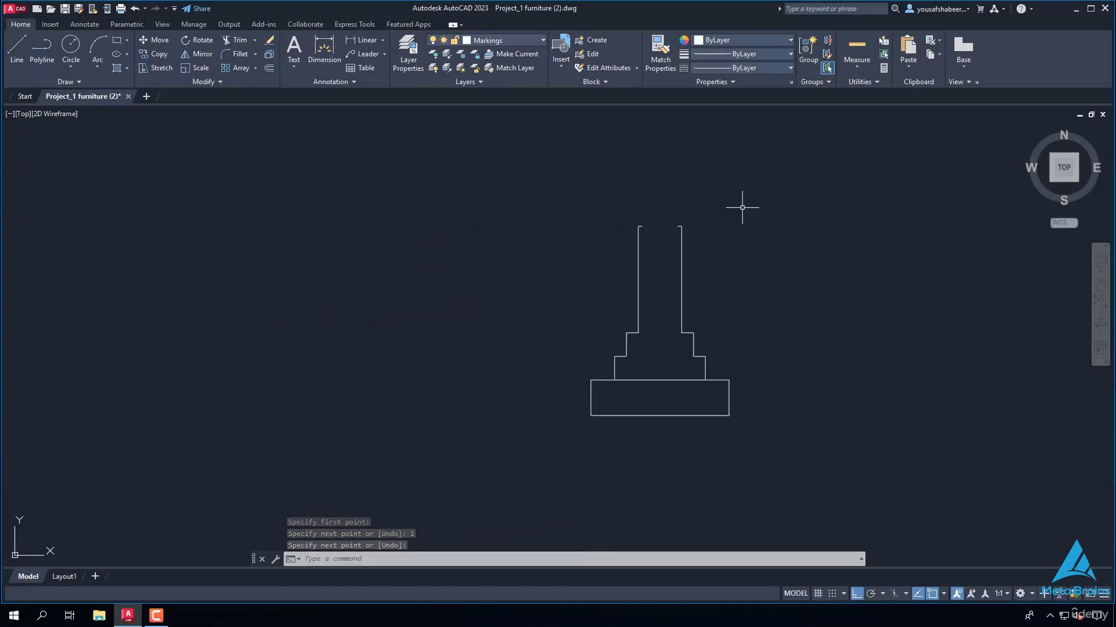
pyautogui.click(803, 186)
pyautogui.click(510, 433)
pyautogui.write('co')
pyautogui.press('Return')
pyautogui.scroll(4, 647, 252)
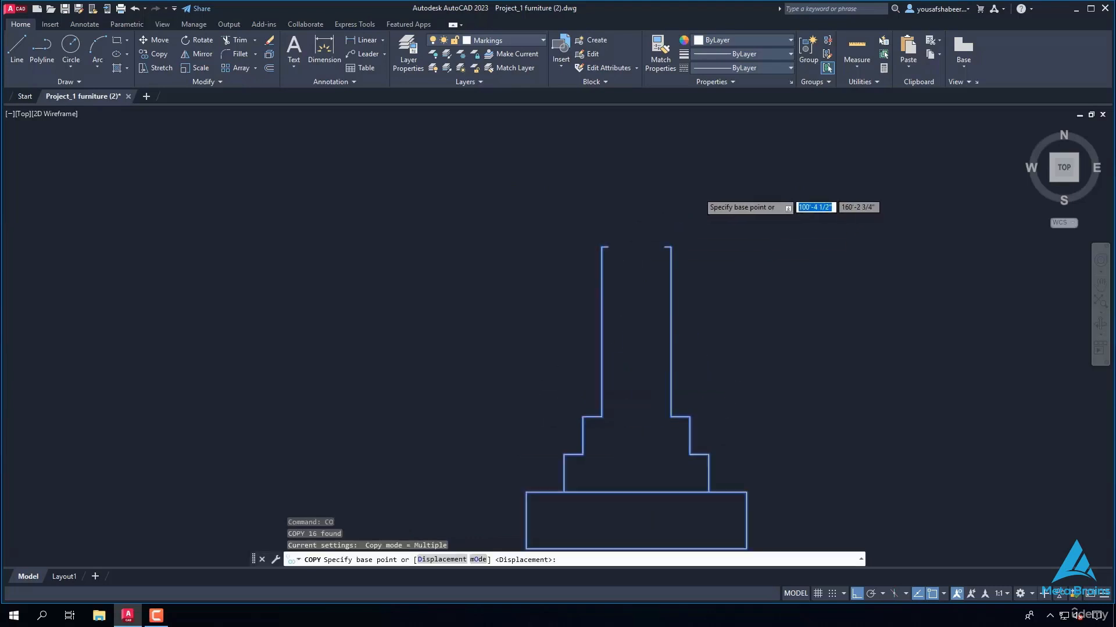
pyautogui.scroll(2, 647, 251)
pyautogui.click(633, 330)
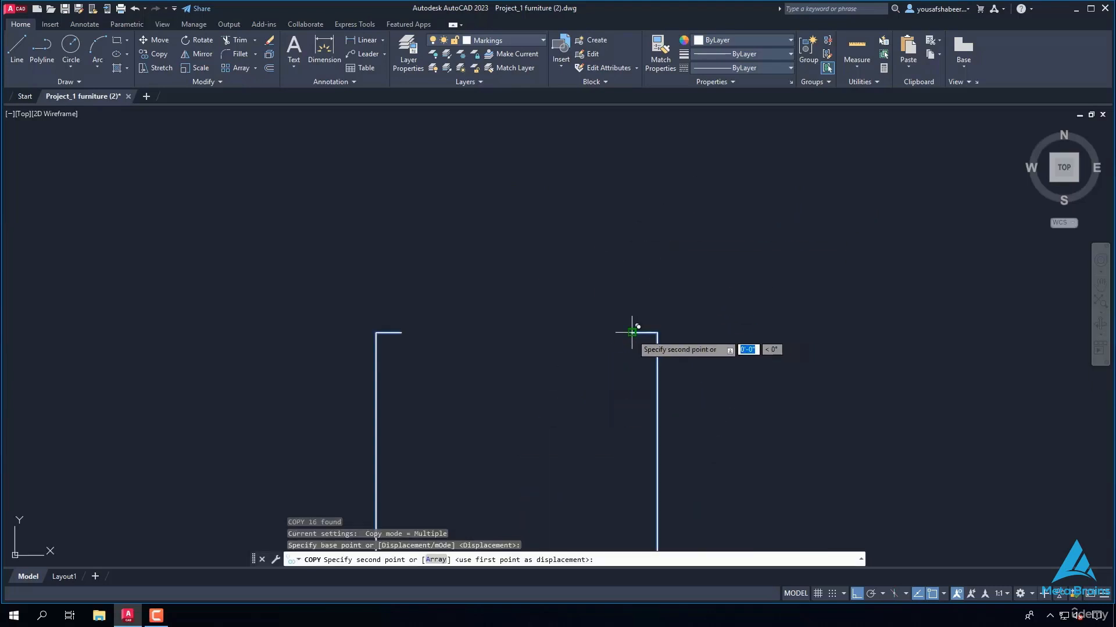
pyautogui.scroll(-4, 690, 289)
pyautogui.scroll(-5, 576, 314)
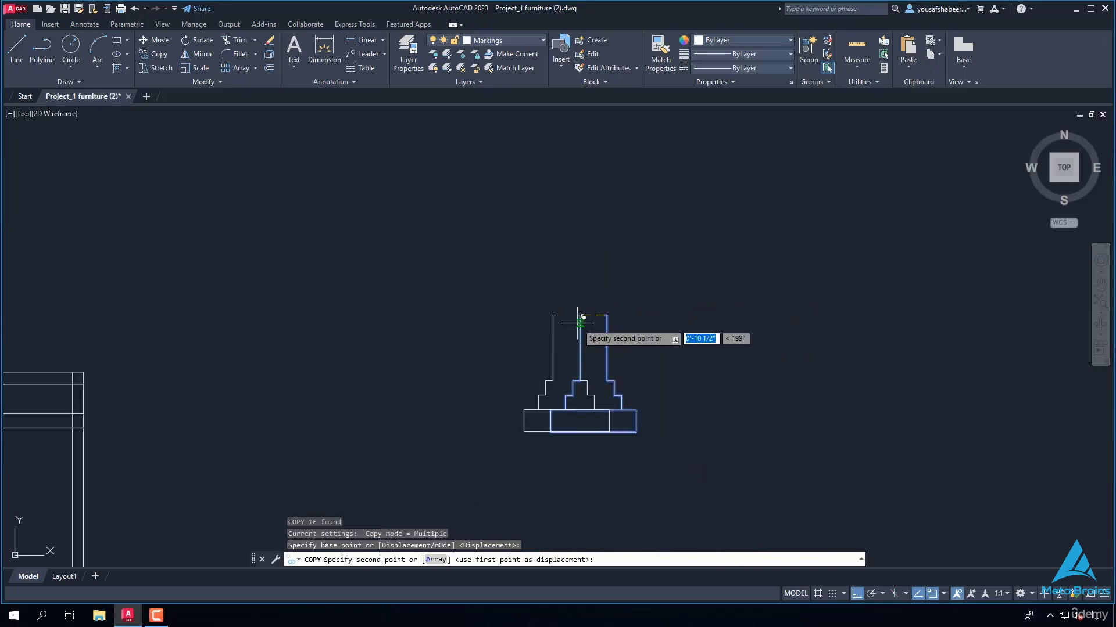
pyautogui.press('F8')
pyautogui.scroll(-8, 543, 324)
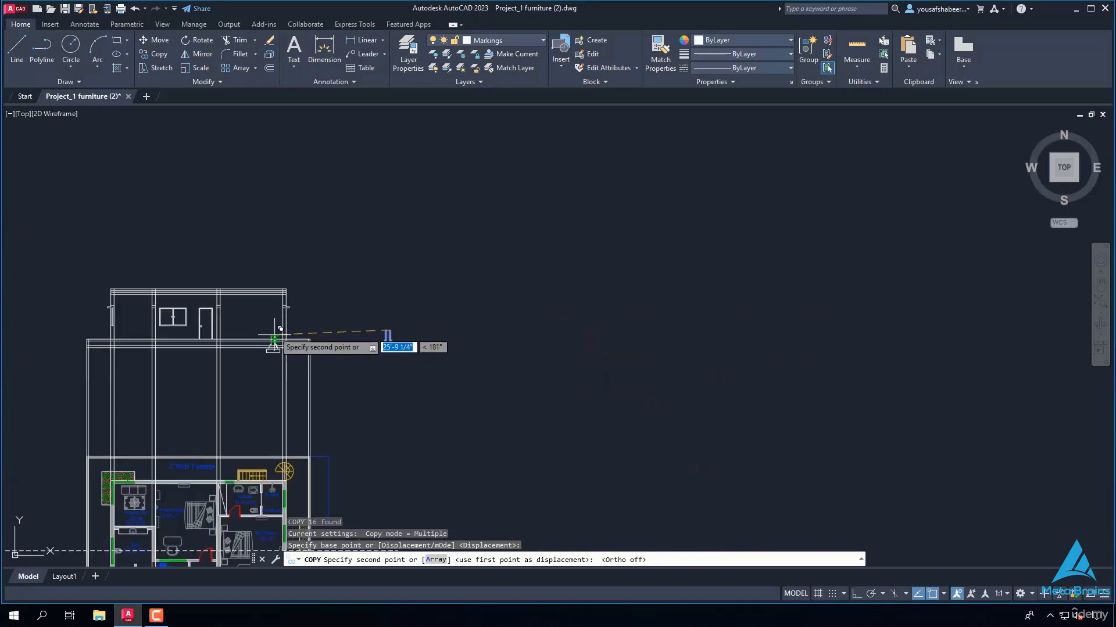
pyautogui.scroll(7, 280, 329)
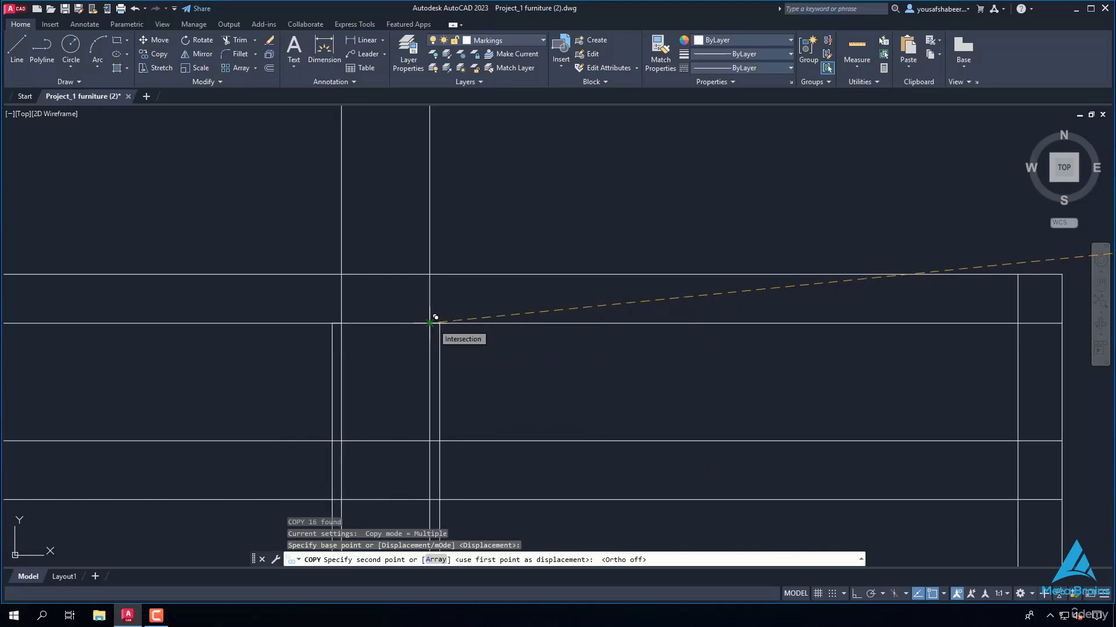
pyautogui.click(436, 318)
# Step: Place further copies of the footing under the other three walls, at each wall's right face and the slab's underside, and end the copying
pyautogui.scroll(-4, 505, 320)
pyautogui.scroll(6, 327, 329)
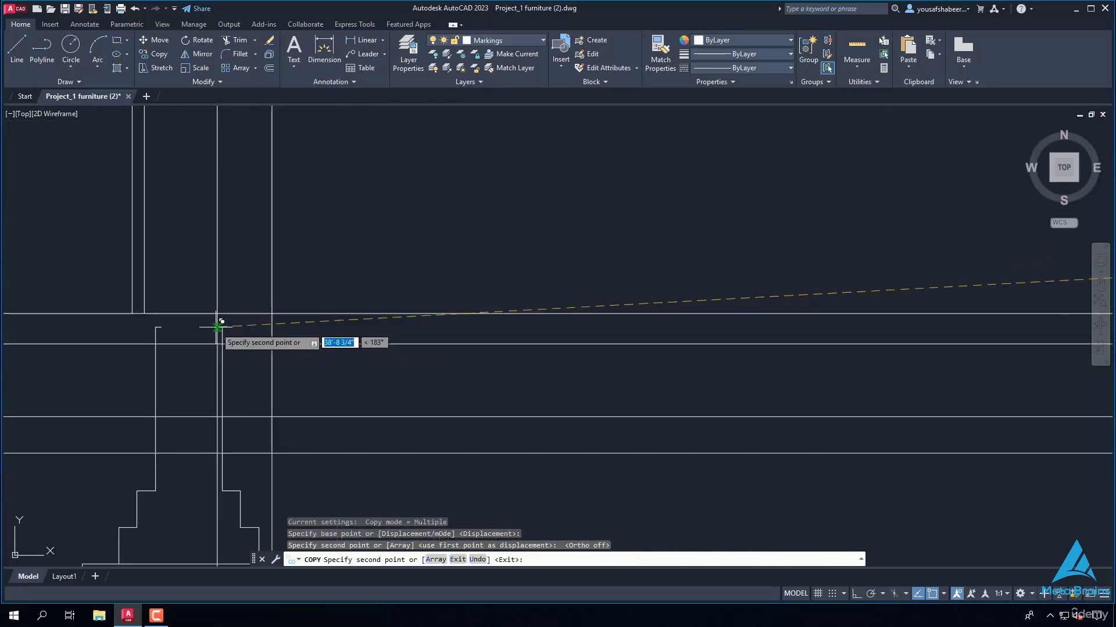
pyautogui.click(327, 363)
pyautogui.scroll(-5, 516, 371)
pyautogui.scroll(5, 308, 374)
pyautogui.click(328, 363)
pyautogui.scroll(-5, 460, 379)
pyautogui.scroll(5, 418, 368)
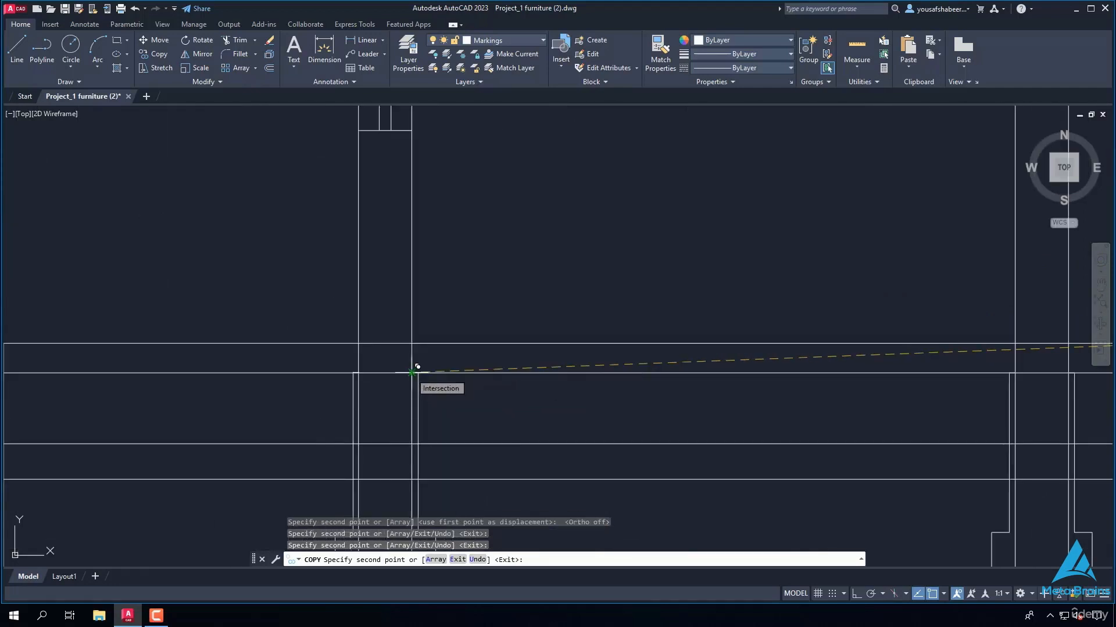
pyautogui.scroll(5, 417, 366)
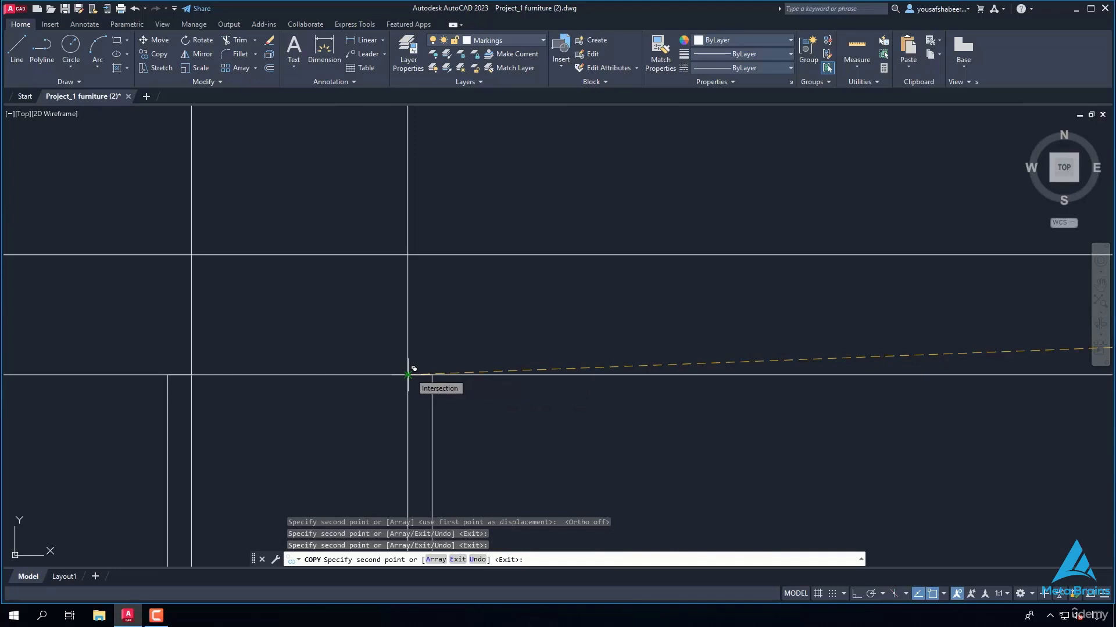
pyautogui.click(412, 369)
pyautogui.scroll(-5, 410, 368)
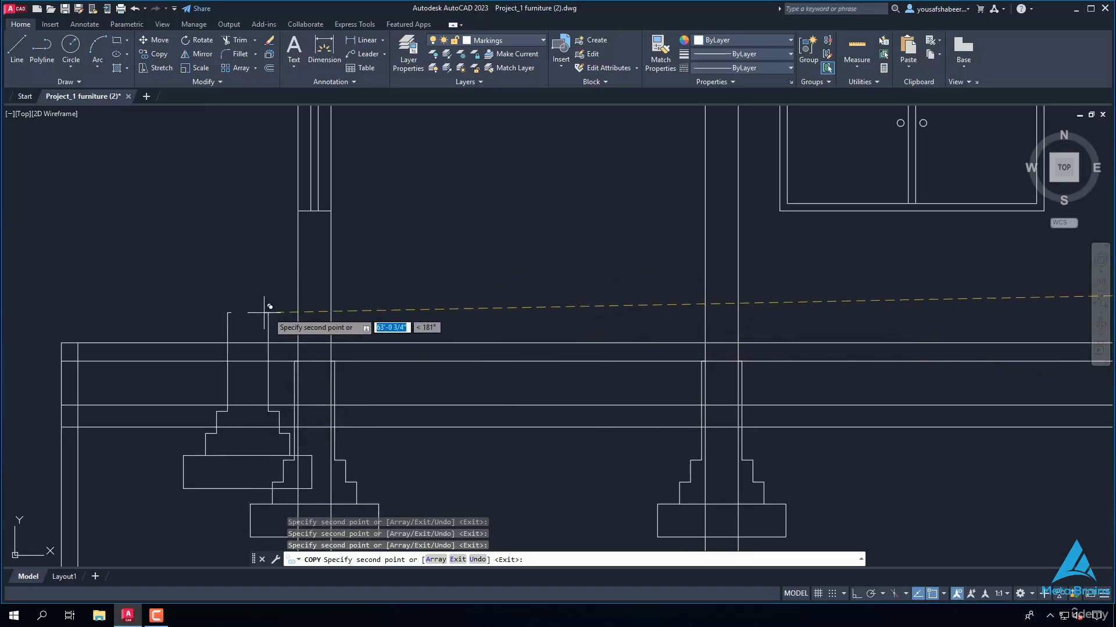
pyautogui.scroll(-5, 267, 311)
pyautogui.scroll(-2, 205, 337)
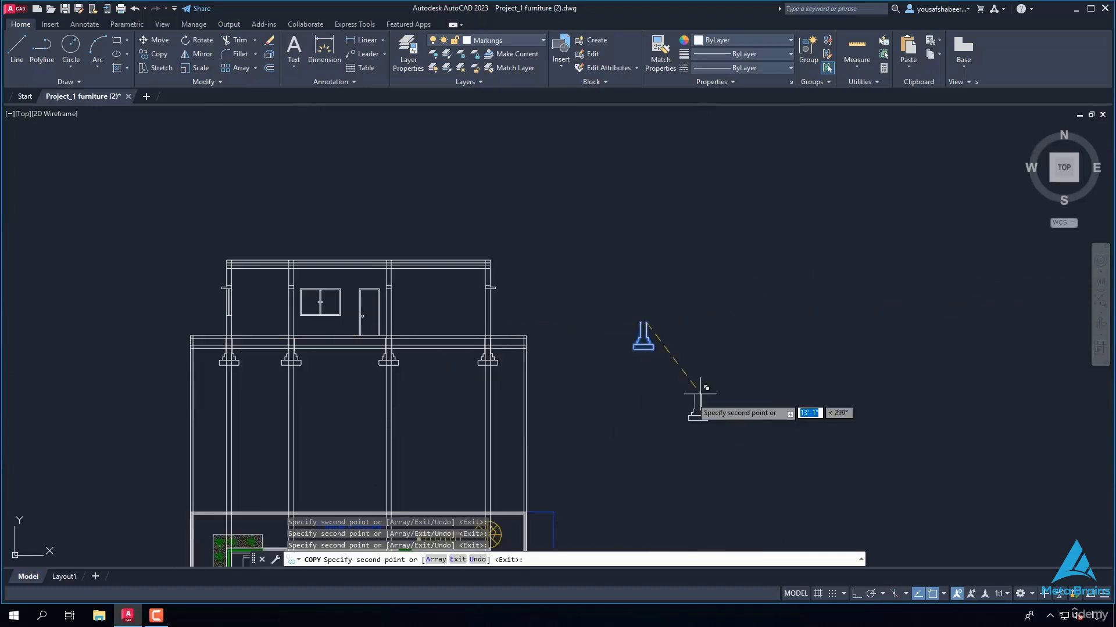
pyautogui.press('Escape')
pyautogui.scroll(2, 501, 348)
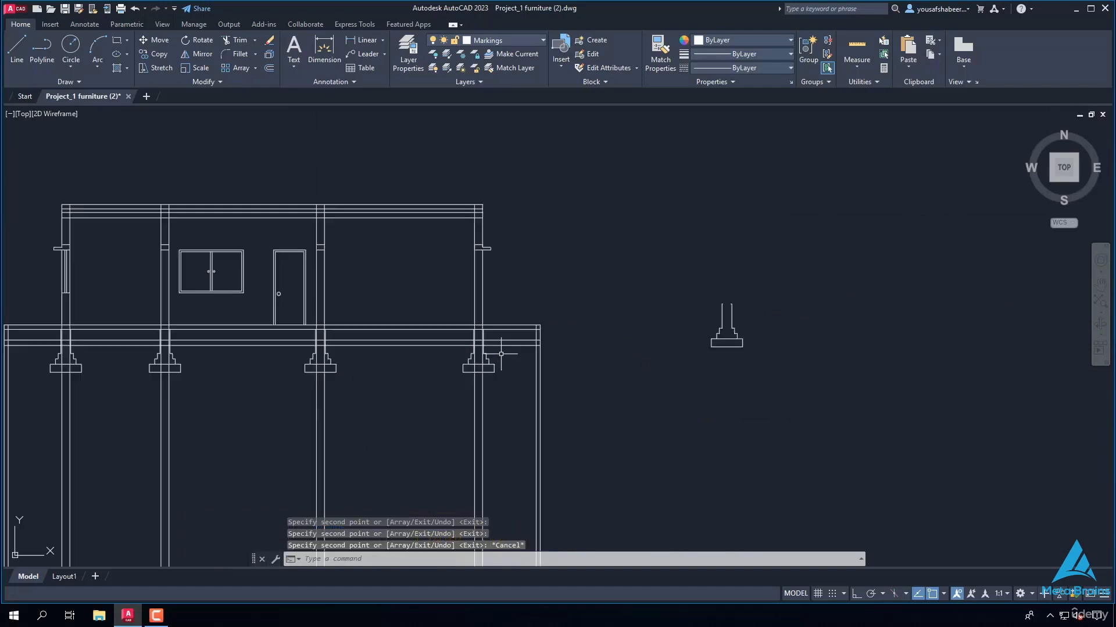
# Step: Examine the outer boundary wall beside the planter where the section line crosses it on the floor plan
pyautogui.scroll(2, 549, 357)
pyautogui.scroll(-5, 535, 435)
pyautogui.scroll(6, 523, 401)
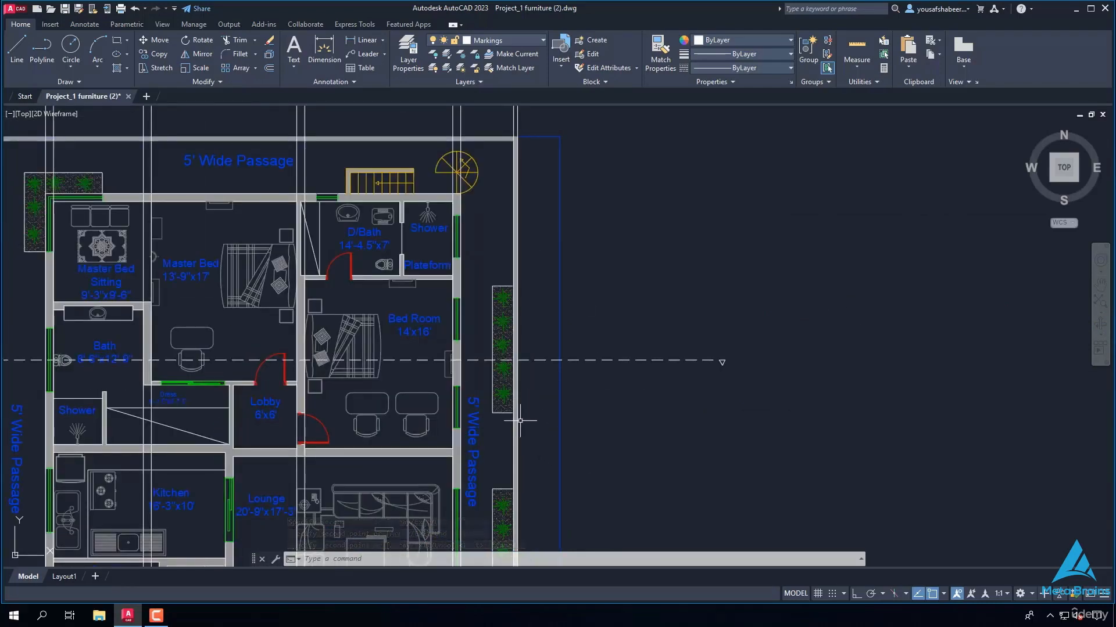
pyautogui.scroll(4, 516, 419)
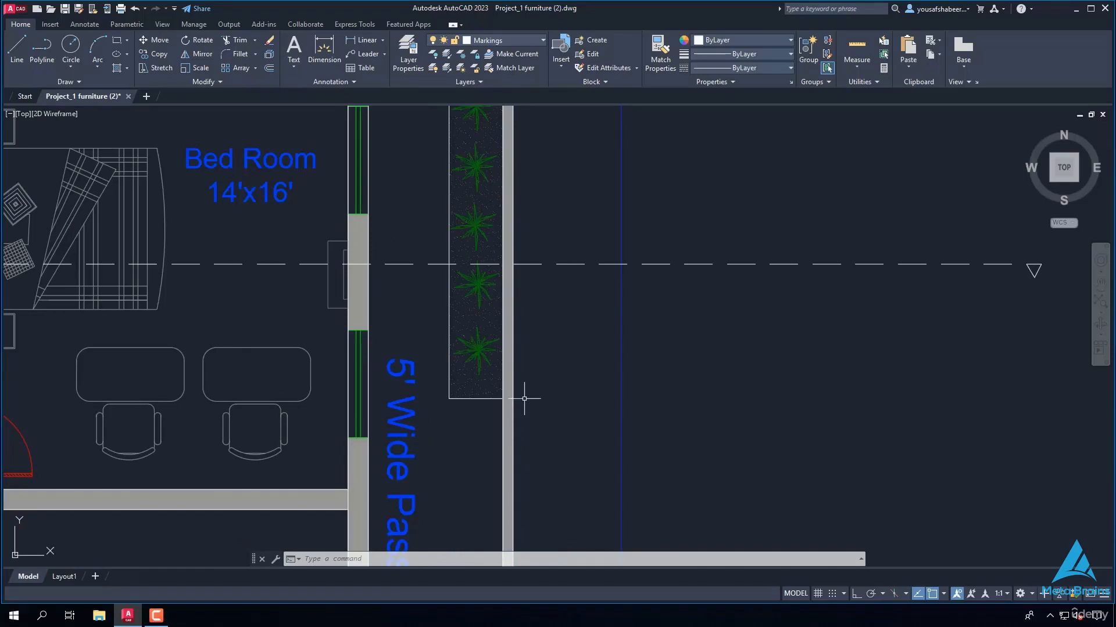
pyautogui.scroll(-5, 523, 394)
pyautogui.scroll(-2, 522, 395)
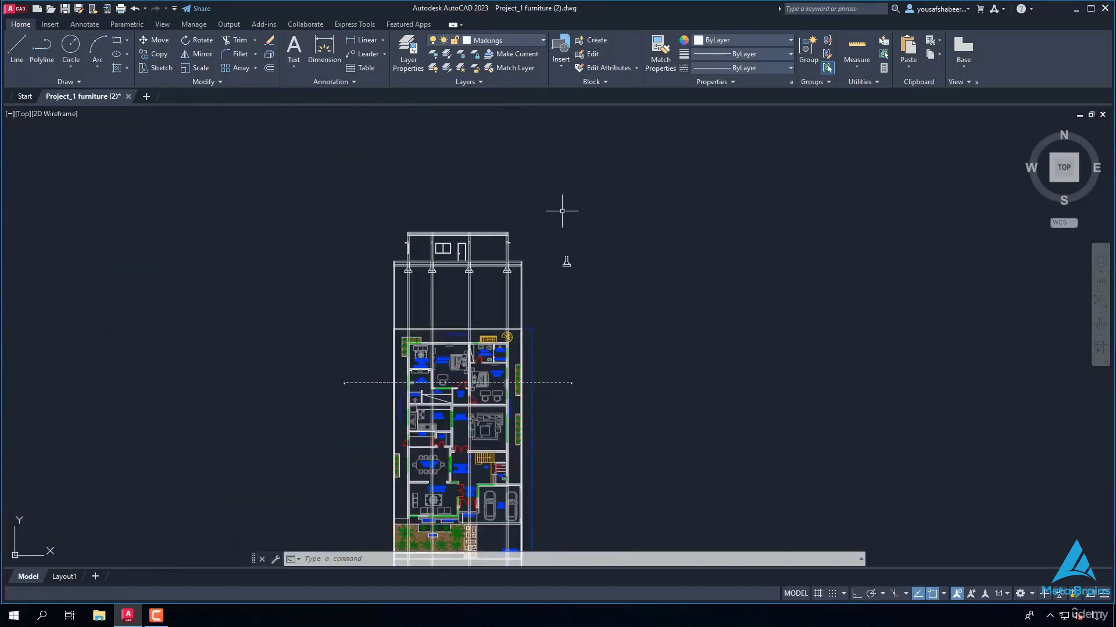
pyautogui.scroll(-2, 560, 212)
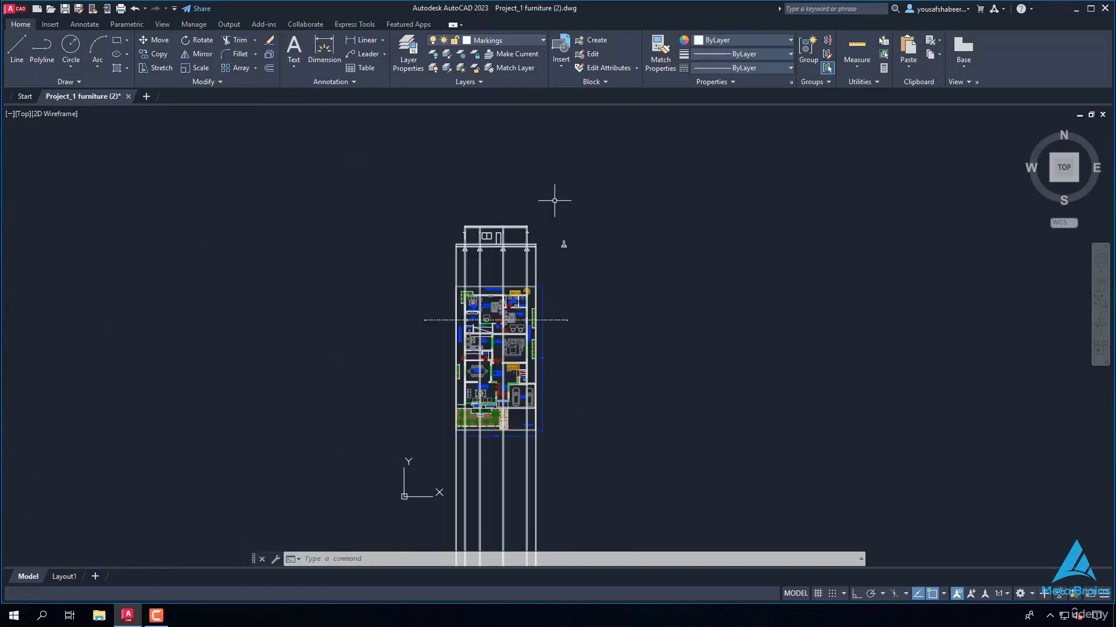
# Step: Draw a 1'-6" horizontal line with ortho on, in the empty space beside the original footing, as a new footing's base
pyautogui.scroll(8, 585, 238)
pyautogui.write('l')
pyautogui.press('Return')
pyautogui.scroll(2, 471, 332)
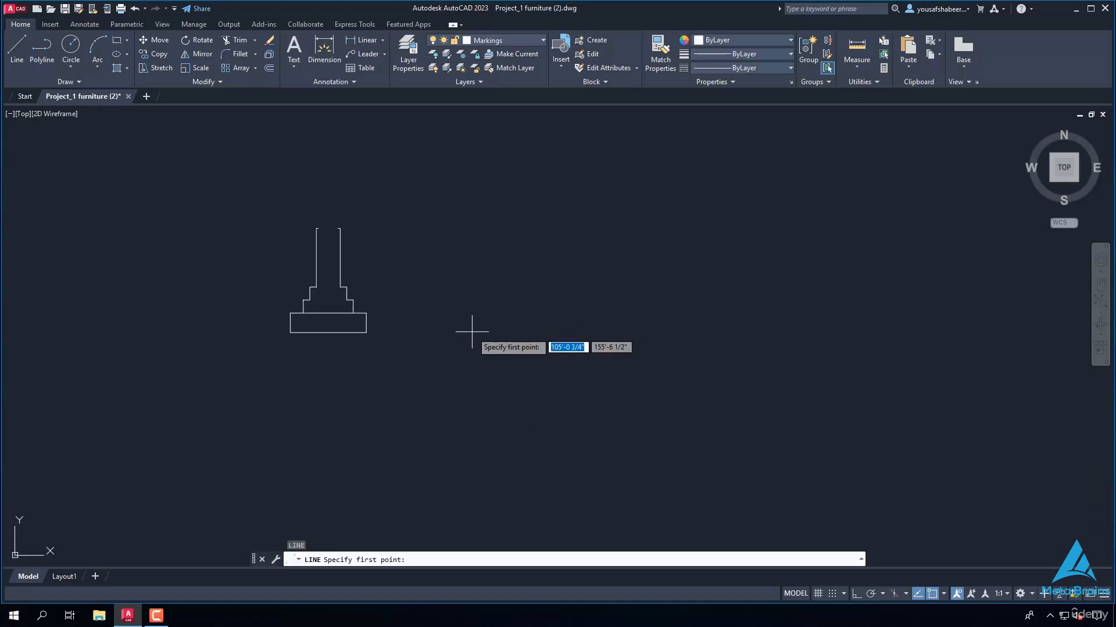
pyautogui.click(440, 333)
pyautogui.scroll(2, 507, 329)
pyautogui.press('F8')
pyautogui.write('1\'-6"')
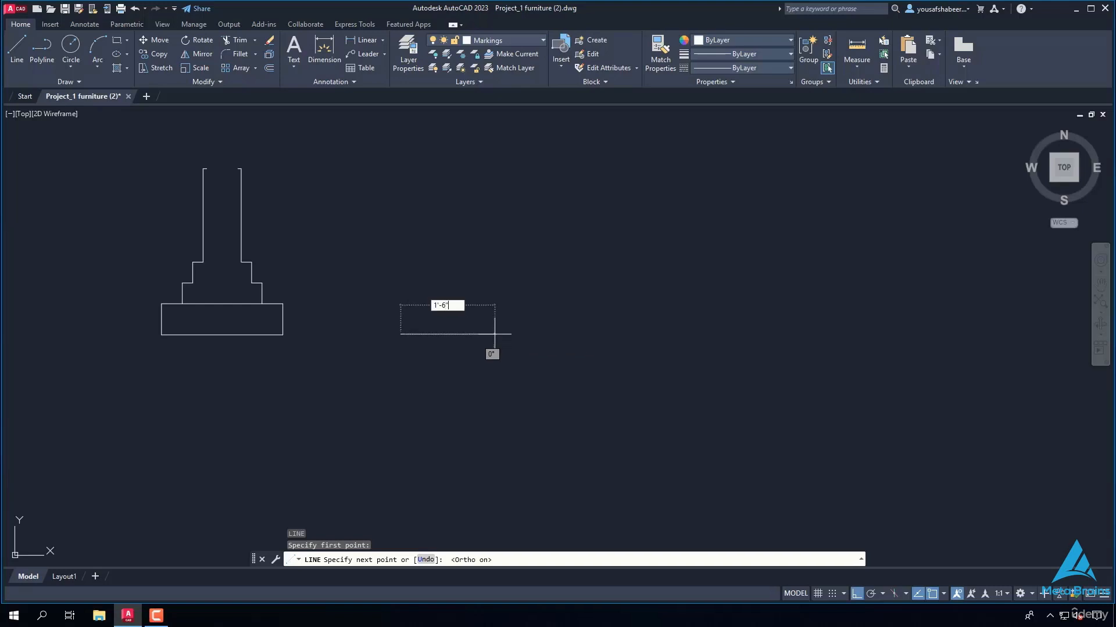
pyautogui.press('Return')
# Step: Close the base line into a rectangle 9" high, ending at the line's starting point
pyautogui.scroll(2, 512, 343)
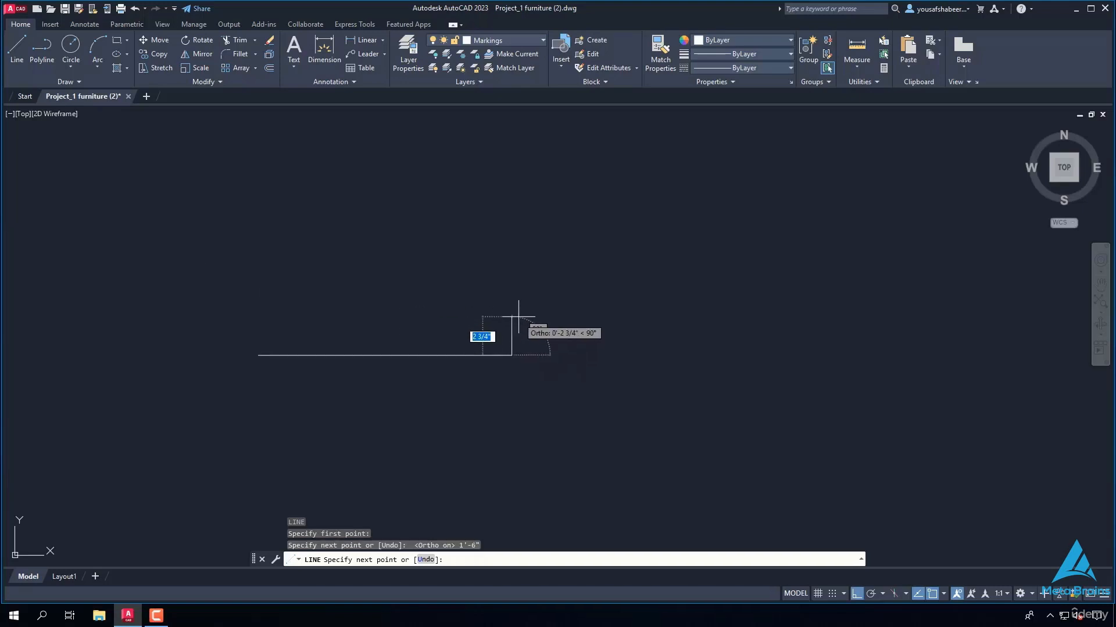
pyautogui.write('9')
pyautogui.press('Return')
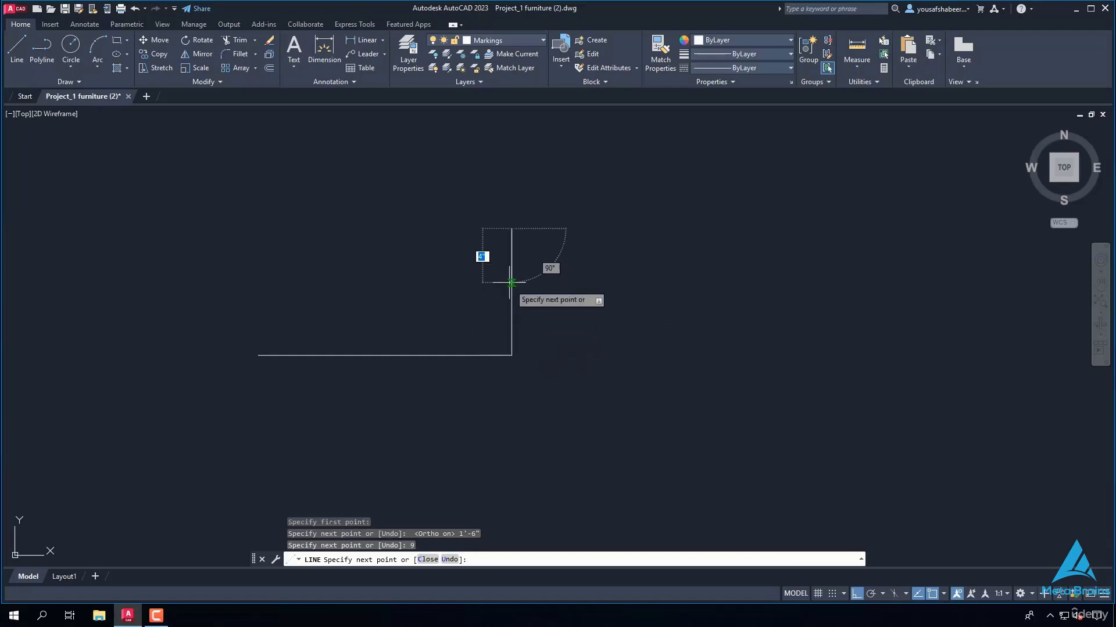
pyautogui.scroll(-5, 407, 233)
pyautogui.scroll(2, 329, 228)
pyautogui.click(386, 251)
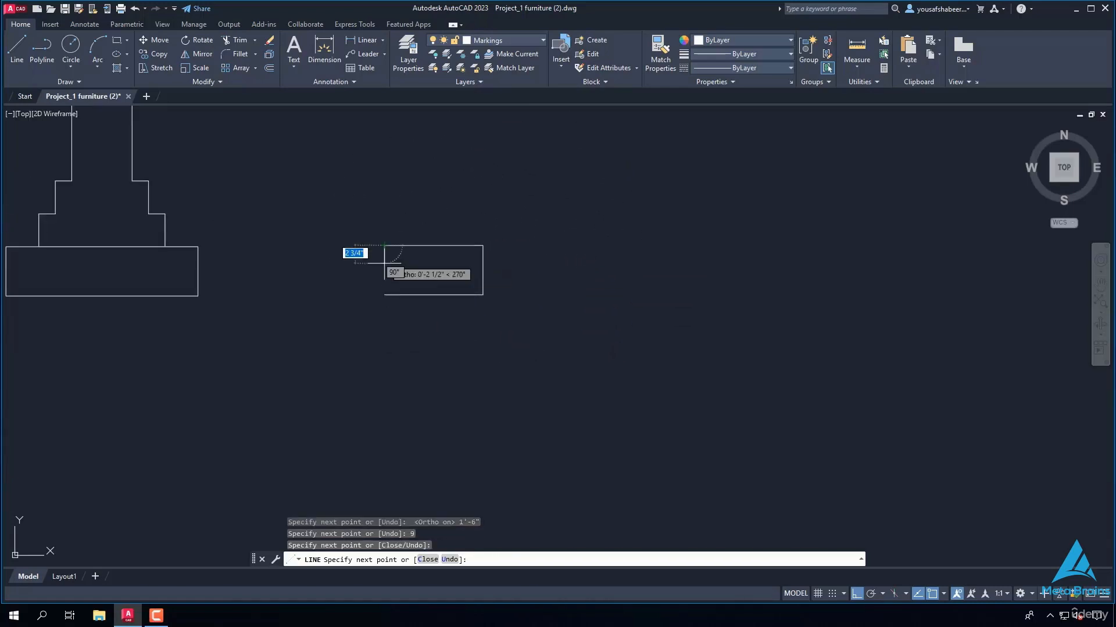
pyautogui.click(384, 292)
pyautogui.press('Return')
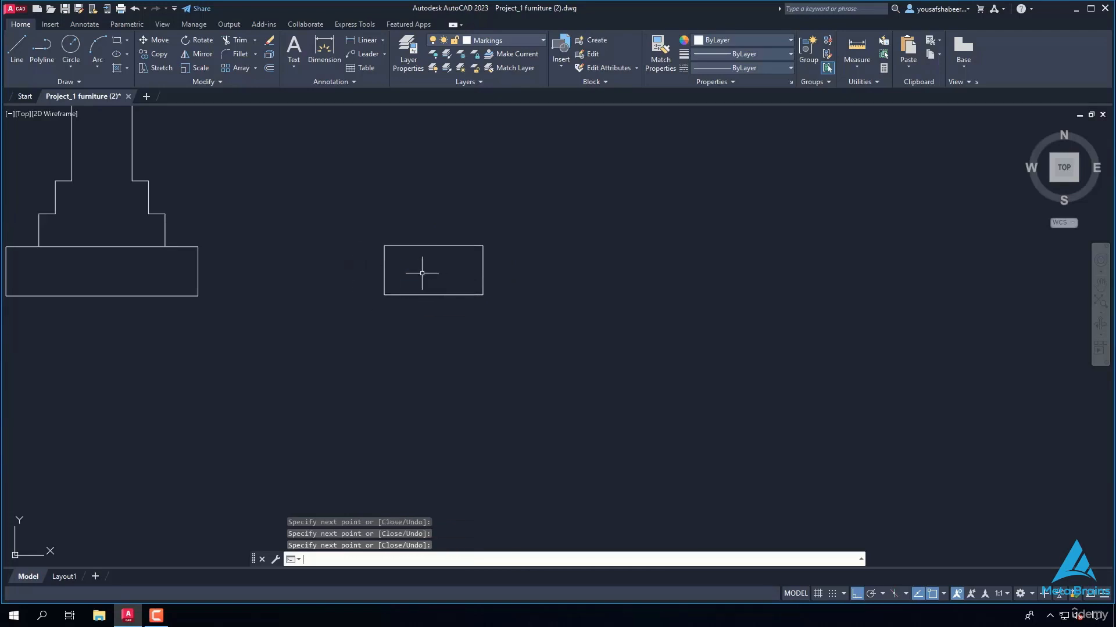
# Step: Offset the rectangle's right side 6" inward
pyautogui.scroll(2, 422, 273)
pyautogui.write('o')
pyautogui.press('Return')
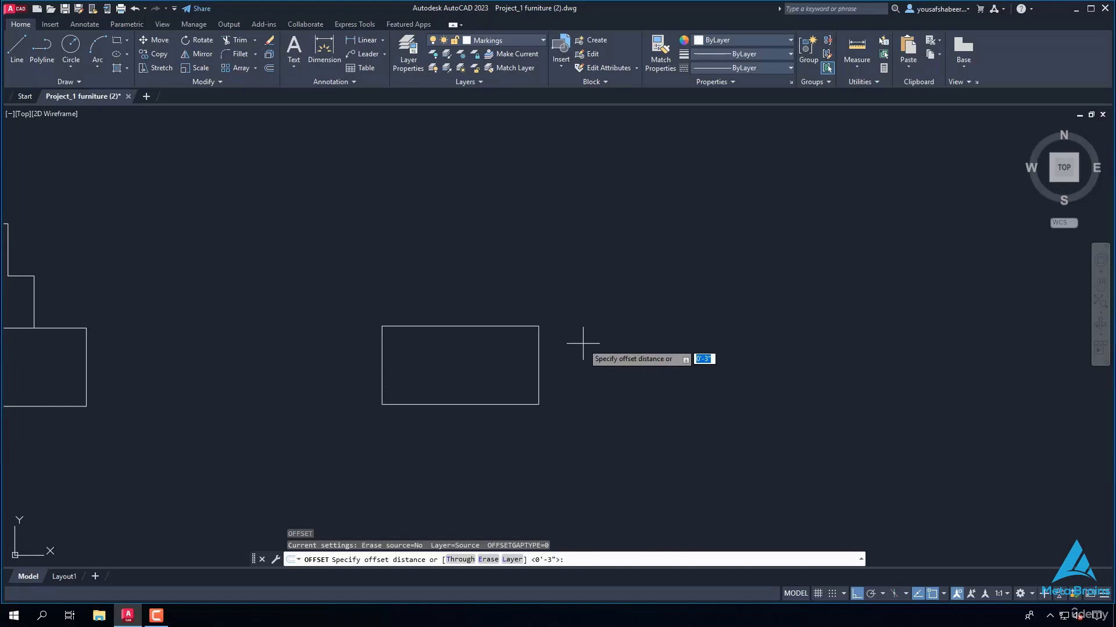
pyautogui.press('Return')
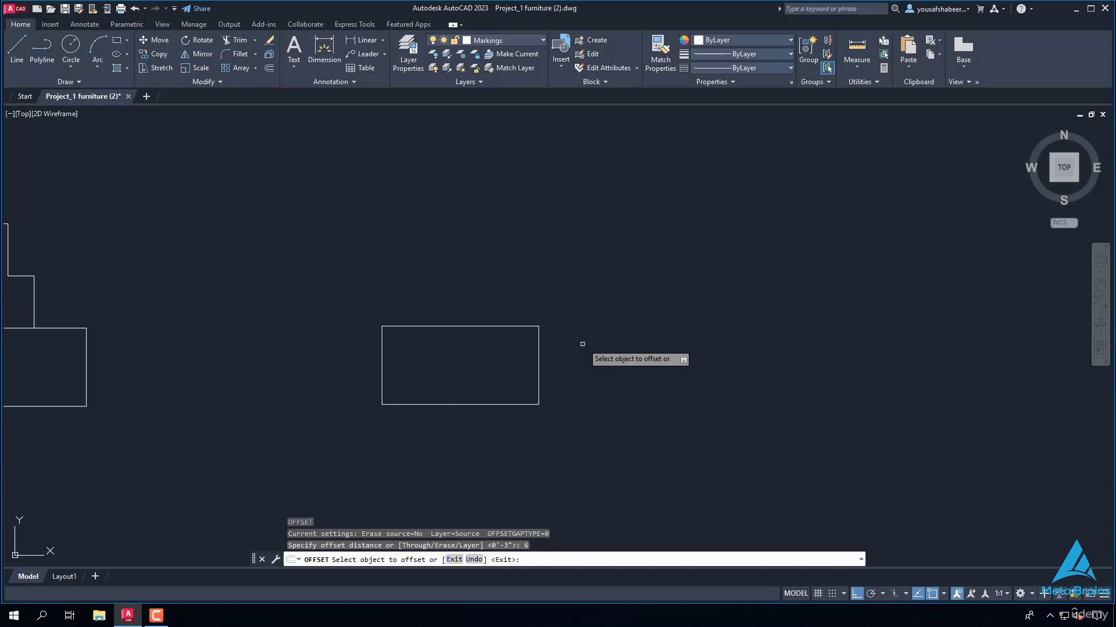
pyautogui.click(538, 366)
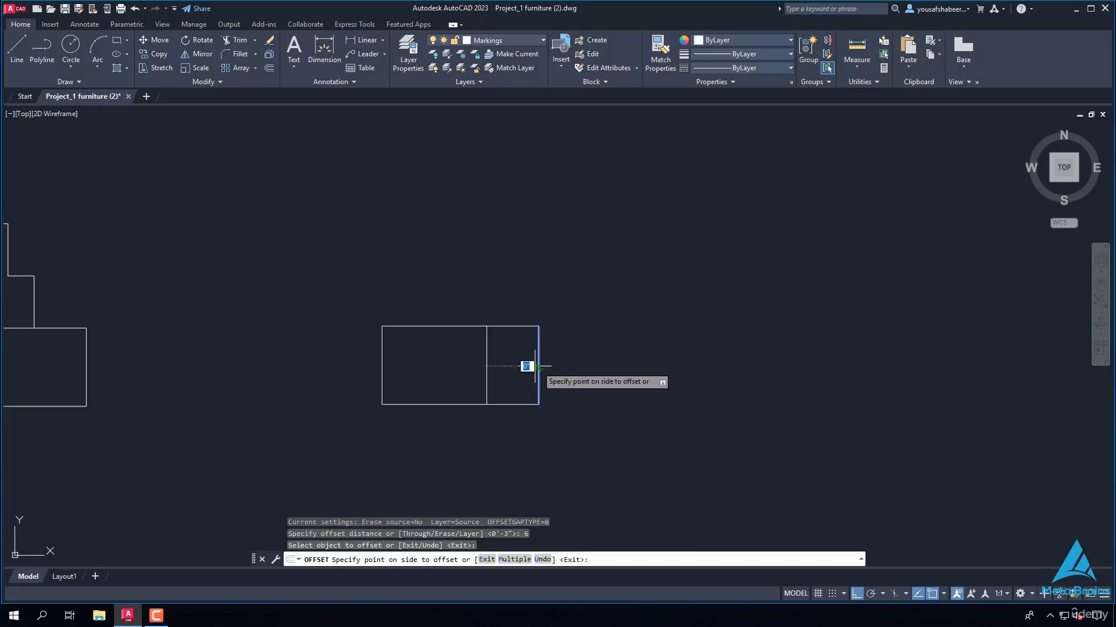
pyautogui.click(475, 366)
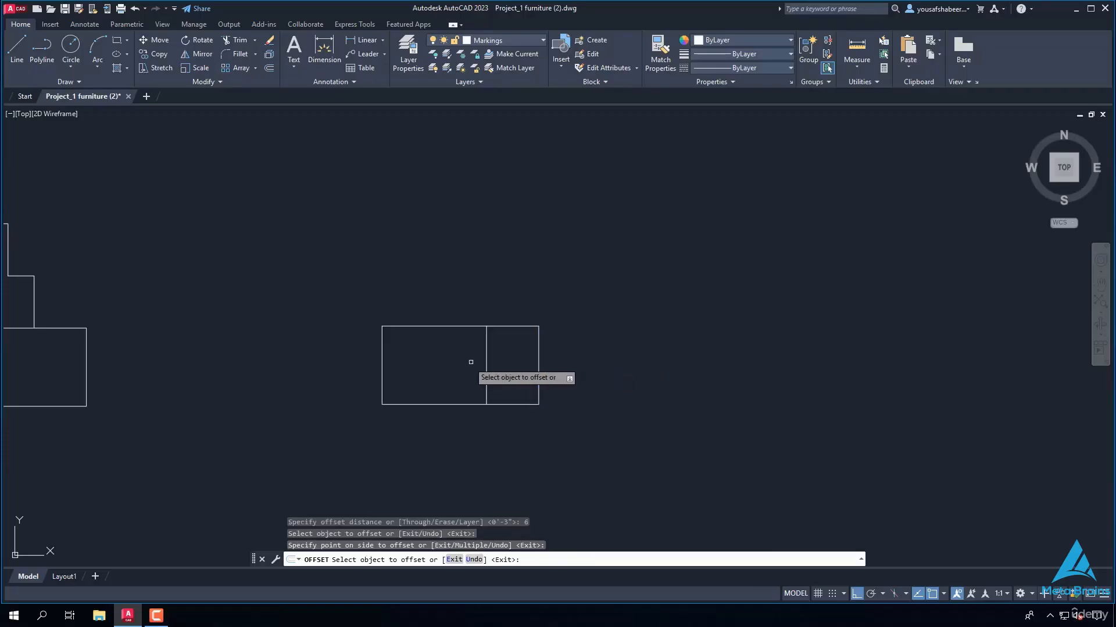
# Step: Offset the new inner line 3" to the left, and offset the resulting line another 3" left
pyautogui.click(485, 368)
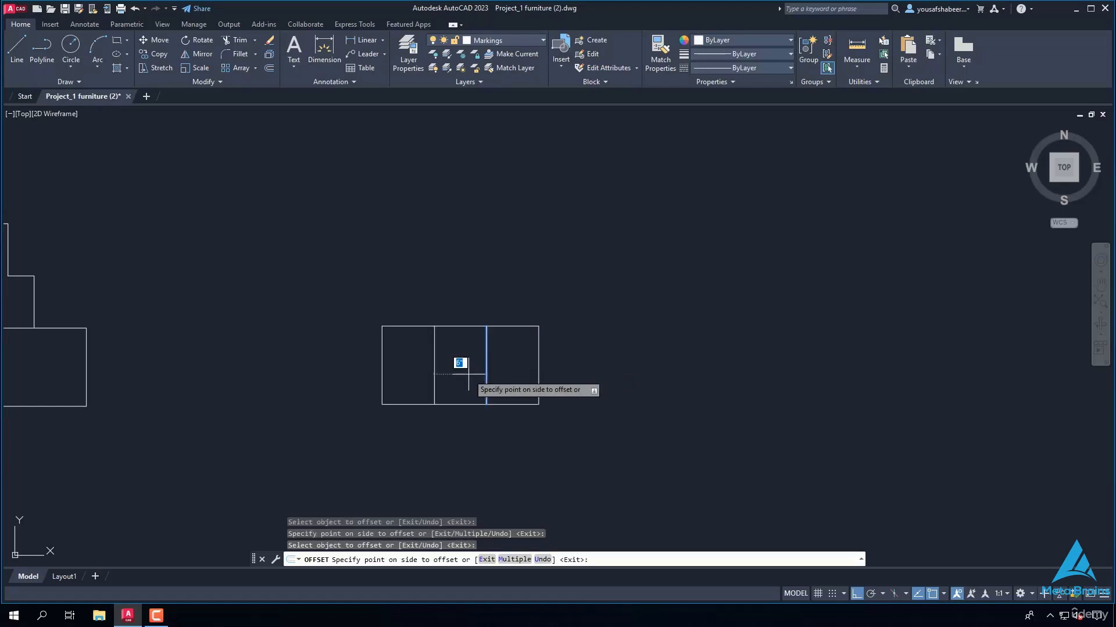
pyautogui.press('Return')
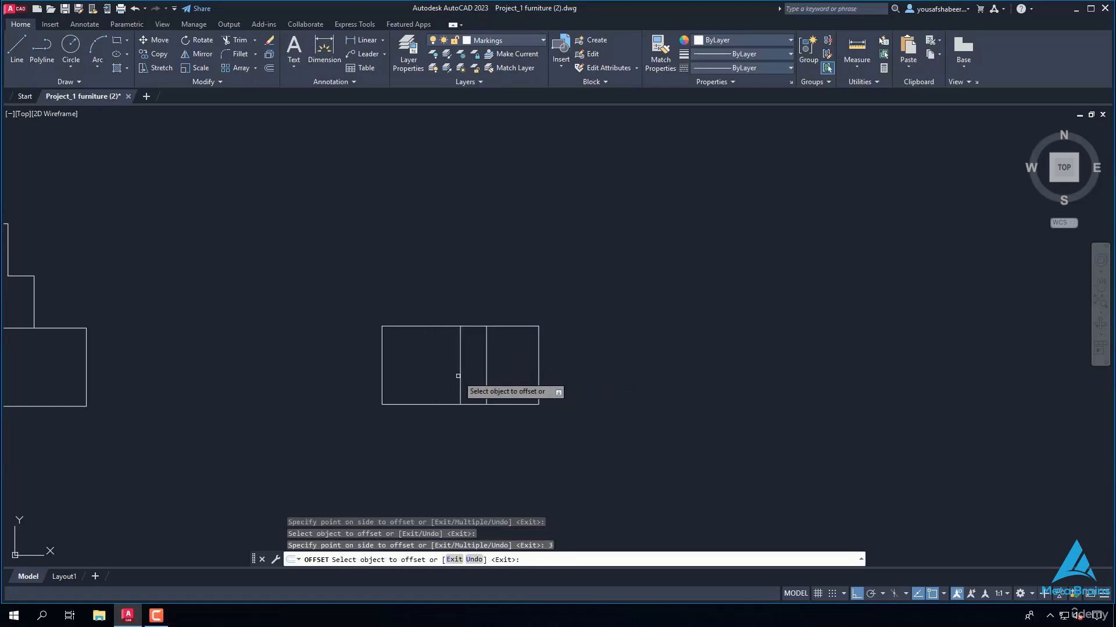
pyautogui.click(460, 377)
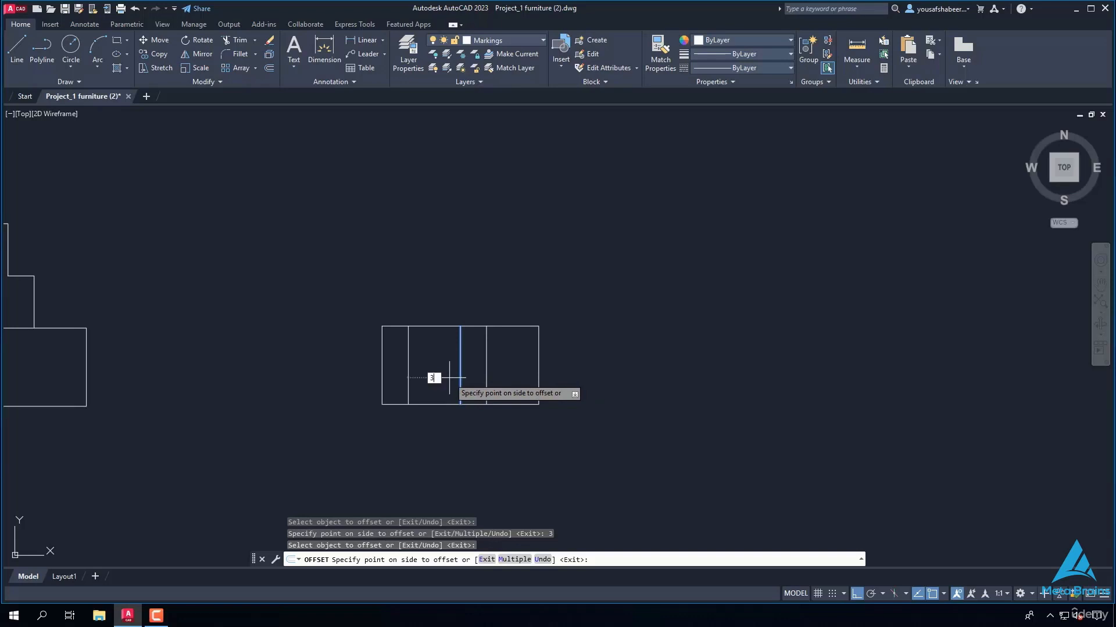
pyautogui.press('Return')
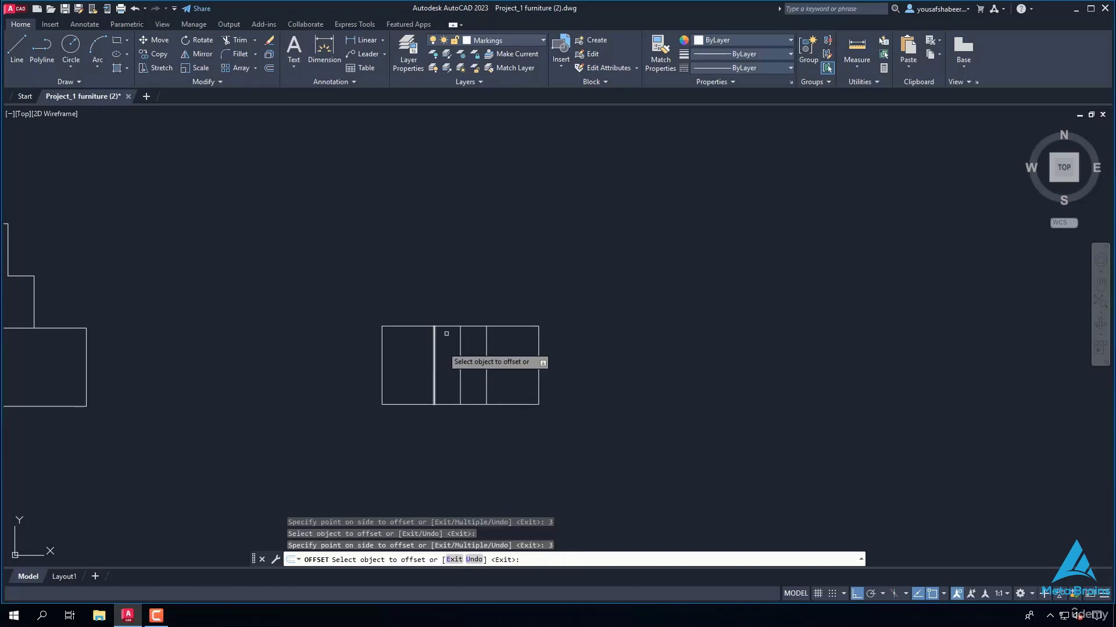
pyautogui.press('Escape')
pyautogui.scroll(-4, 533, 276)
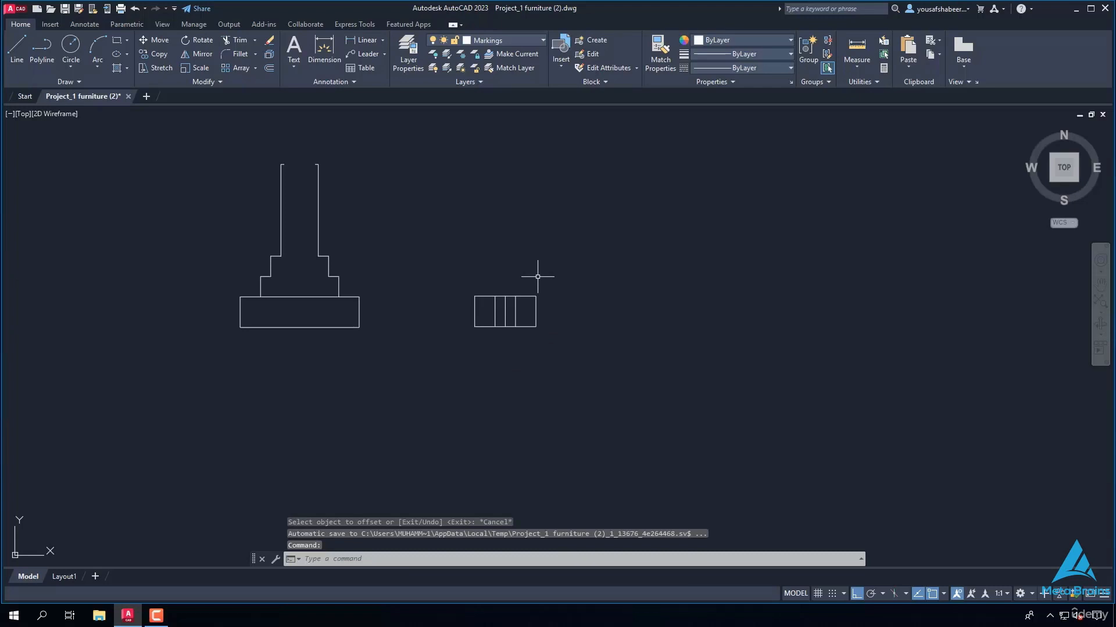
# Step: Draw a 6" vertical line upward from the upper end of the rectangle's rightmost inner line
pyautogui.scroll(6, 538, 276)
pyautogui.write('l')
pyautogui.press('Return')
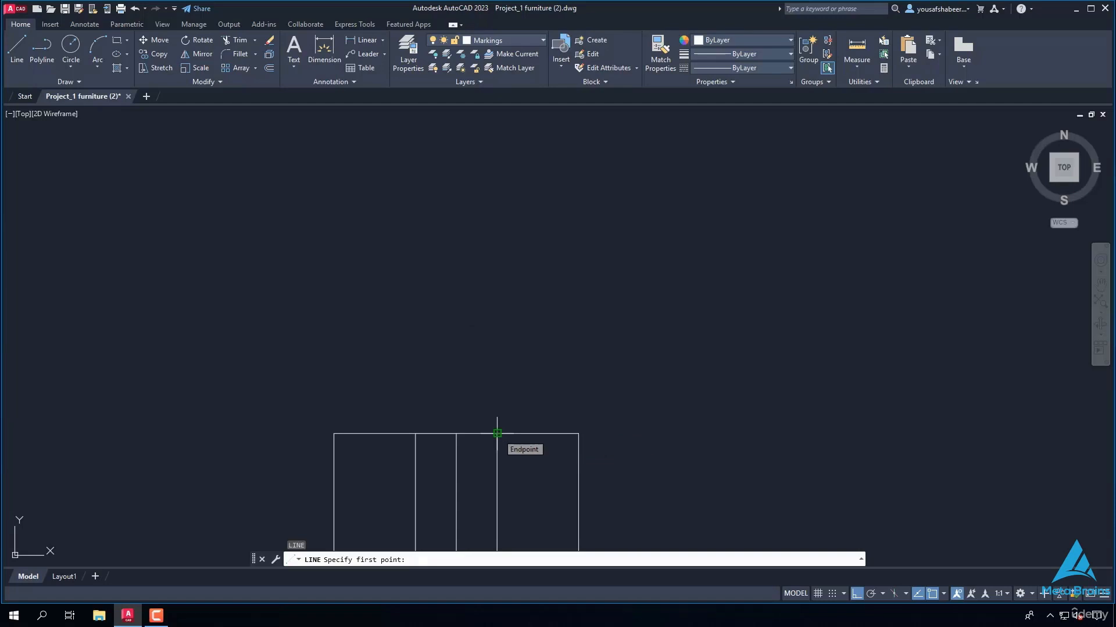
pyautogui.click(497, 434)
pyautogui.scroll(-4, 497, 406)
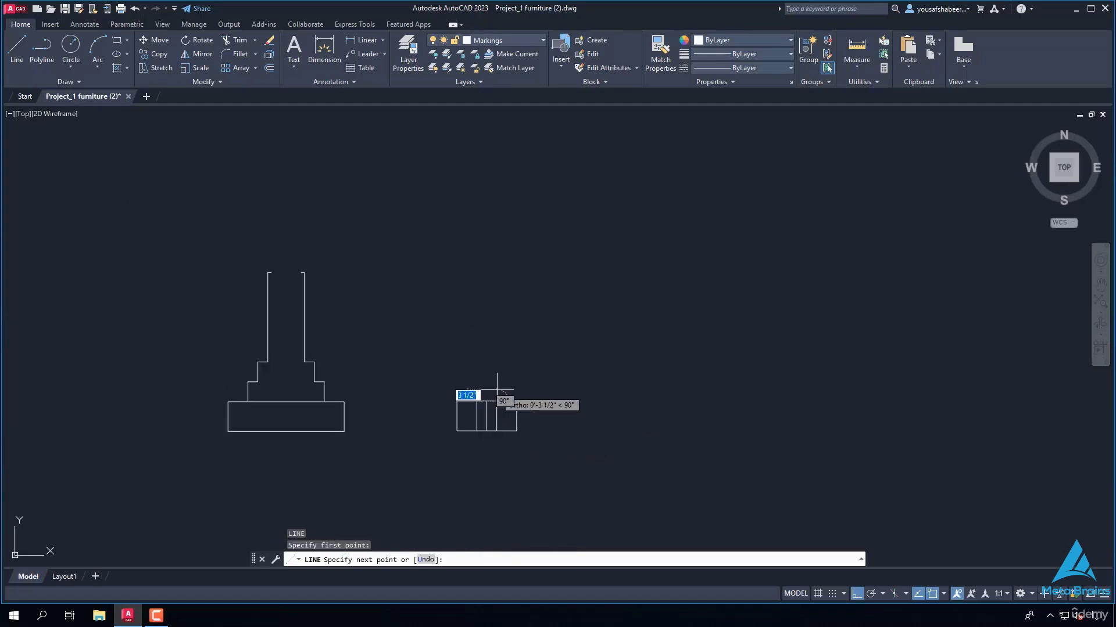
pyautogui.scroll(2, 494, 379)
pyautogui.write('6')
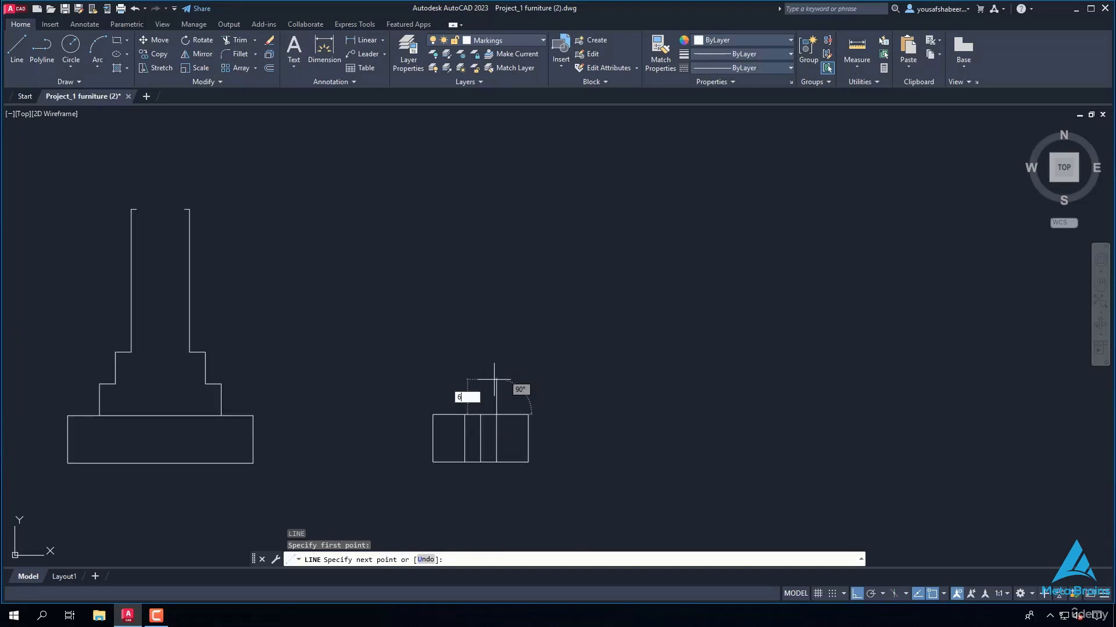
pyautogui.press('Return')
pyautogui.scroll(2, 490, 399)
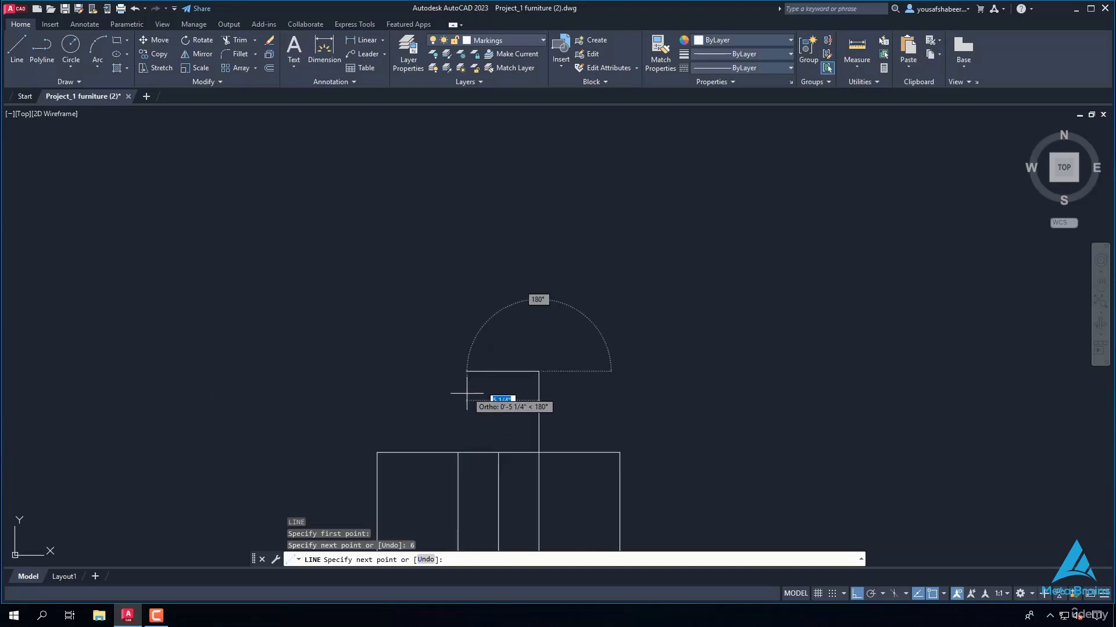
# Step: Continue the stepped outline left to the middle inner line, up 6", and left to align with the leftmost inner line
pyautogui.click(499, 370)
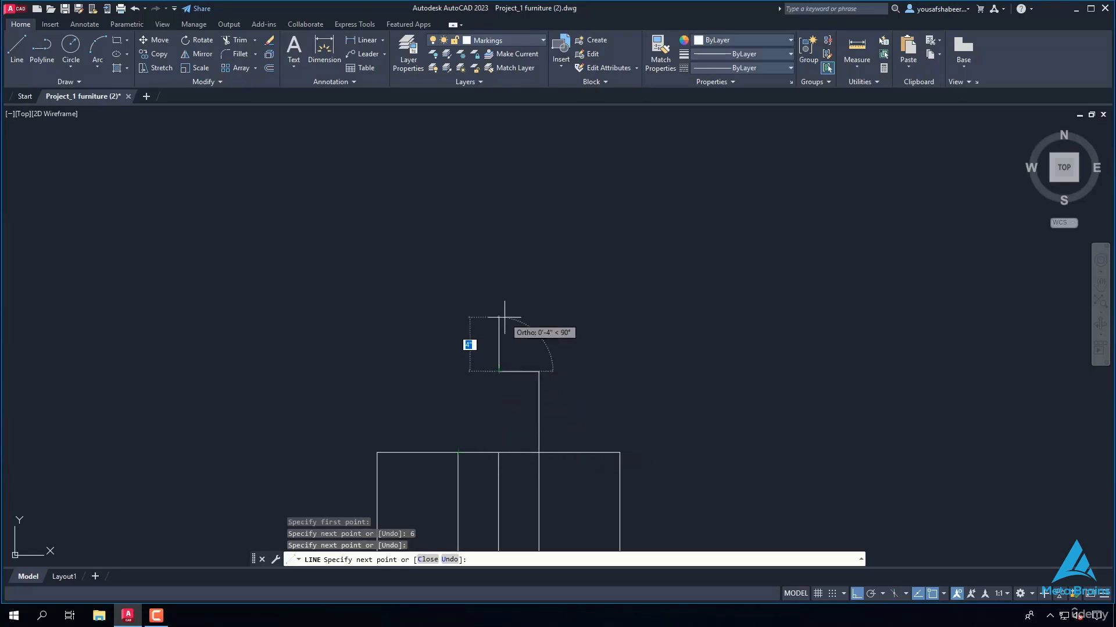
pyautogui.write('6')
pyautogui.press('Return')
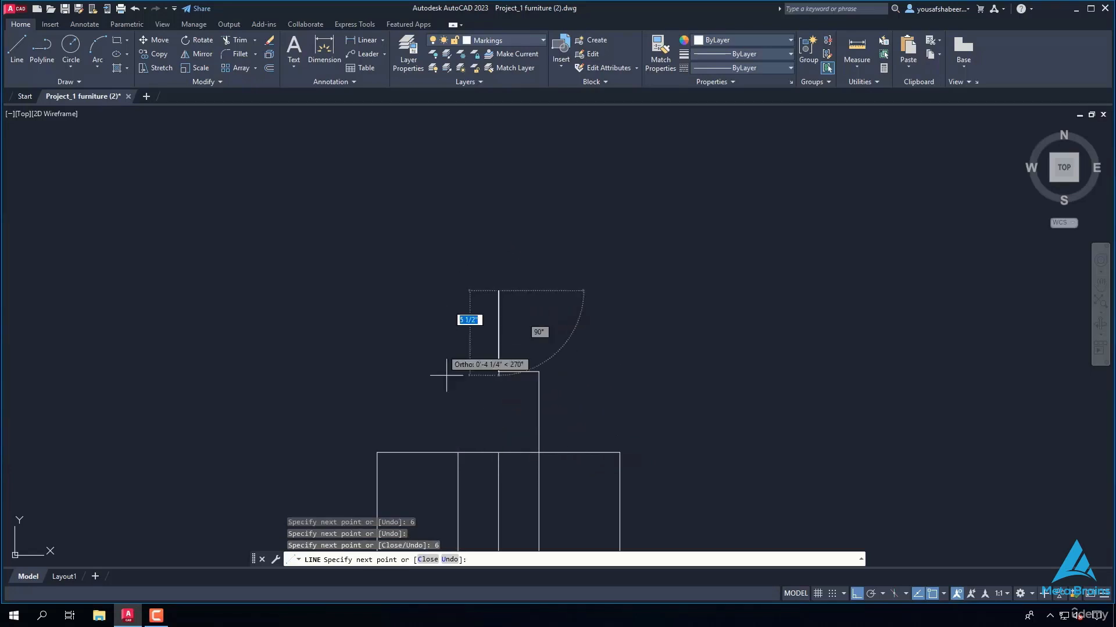
pyautogui.click(458, 291)
# Step: Continue the outline up 2'-3", across to the rectangle's left edge, and down to the rectangle's upper left corner
pyautogui.scroll(-4, 453, 221)
pyautogui.scroll(-3, 452, 221)
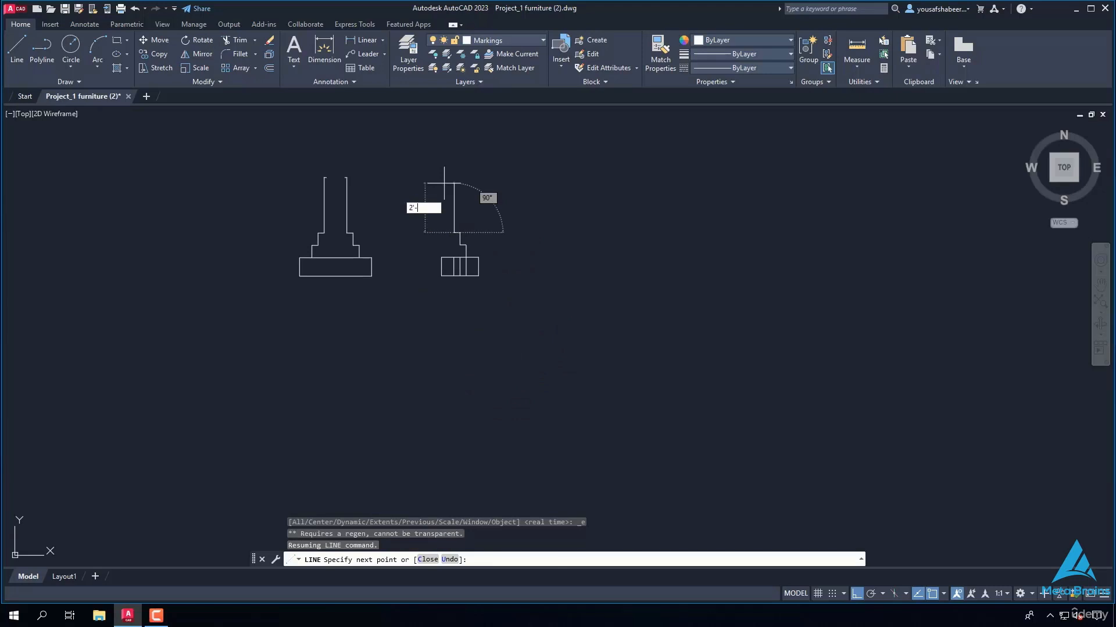
pyautogui.write("2'-3")
pyautogui.press('Return')
pyautogui.scroll(3, 444, 184)
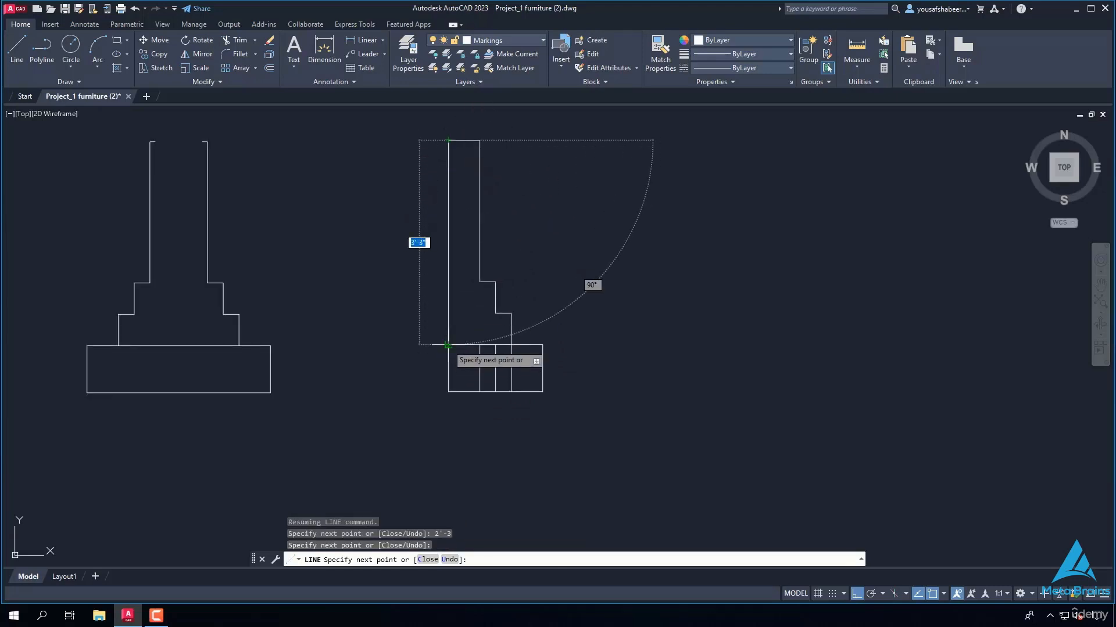
pyautogui.click(448, 345)
pyautogui.press('Return')
# Step: Trim away the three inner vertical lines inside the new footing's base rectangle
pyautogui.scroll(-3, 412, 311)
pyautogui.scroll(-2, 428, 239)
pyautogui.scroll(4, 419, 285)
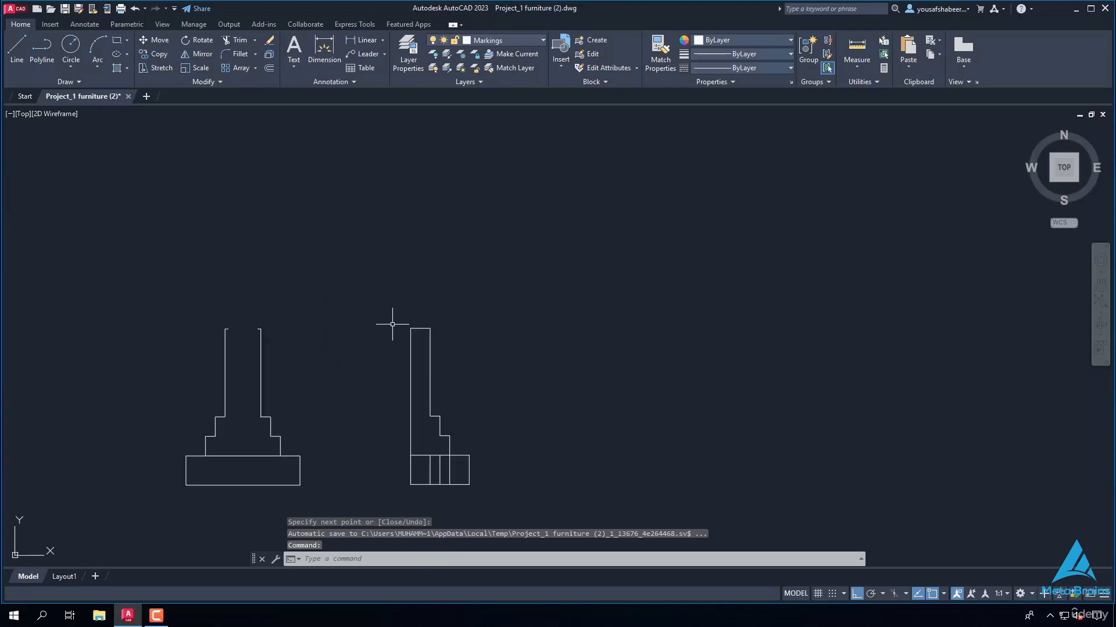
pyautogui.write('tr')
pyautogui.press('Return')
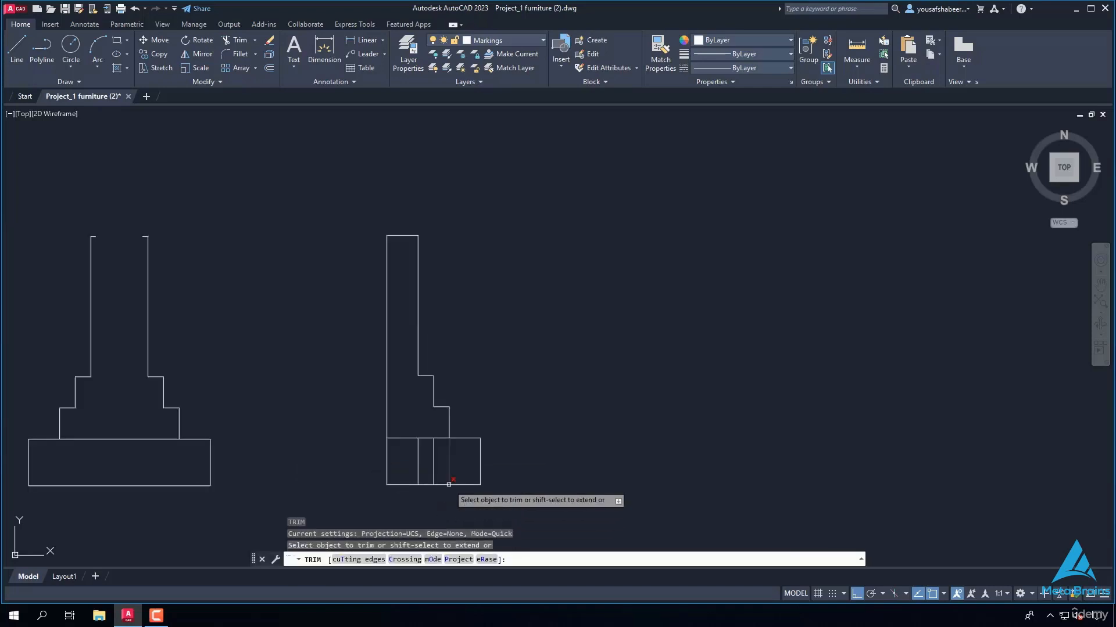
pyautogui.scroll(4, 438, 463)
pyautogui.scroll(2, 437, 463)
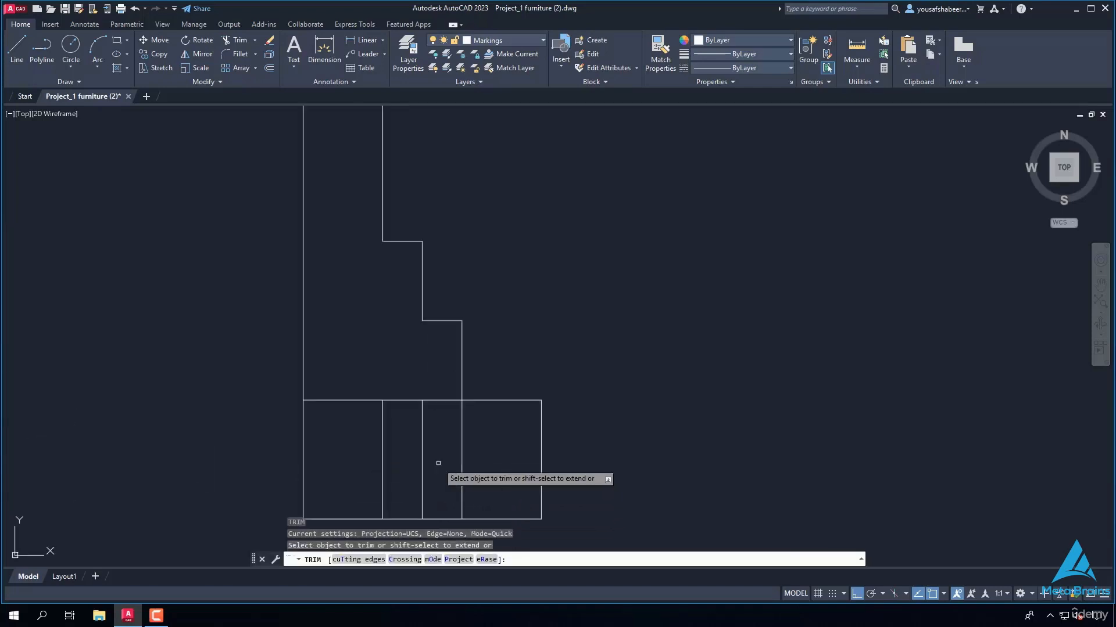
pyautogui.click(478, 454)
pyautogui.click(370, 462)
pyautogui.press('Return')
pyautogui.scroll(-4, 415, 454)
pyautogui.scroll(-2, 414, 454)
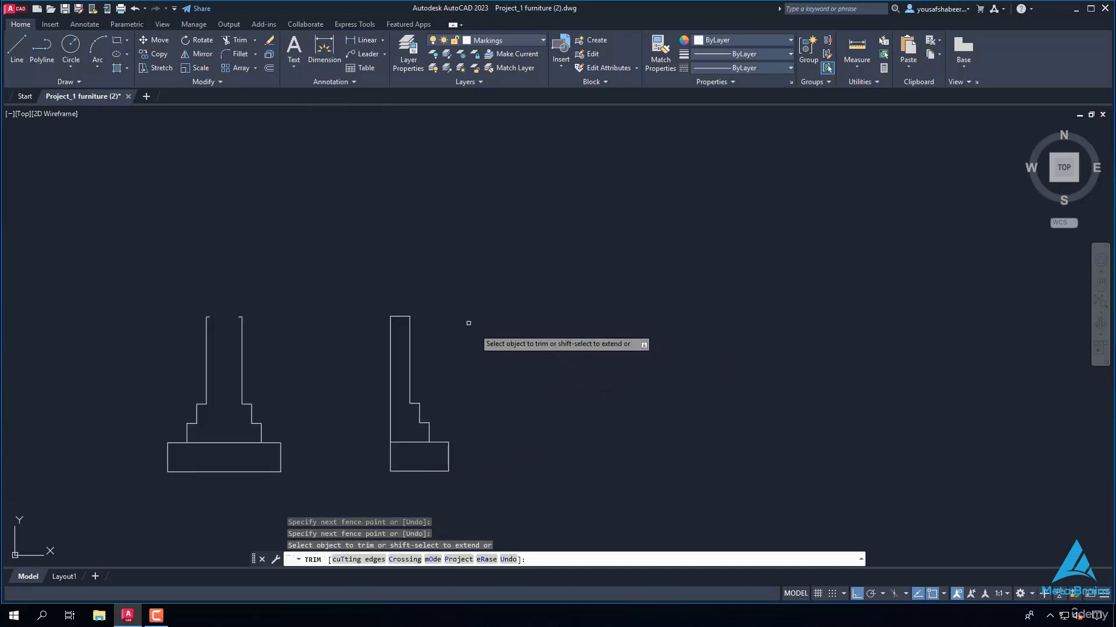
# Step: Copy the one-sided footing by its upper left corner to the outer corner at the base of the section's left boundary wall
pyautogui.scroll(-2, 604, 441)
pyautogui.click(551, 350)
pyautogui.click(462, 486)
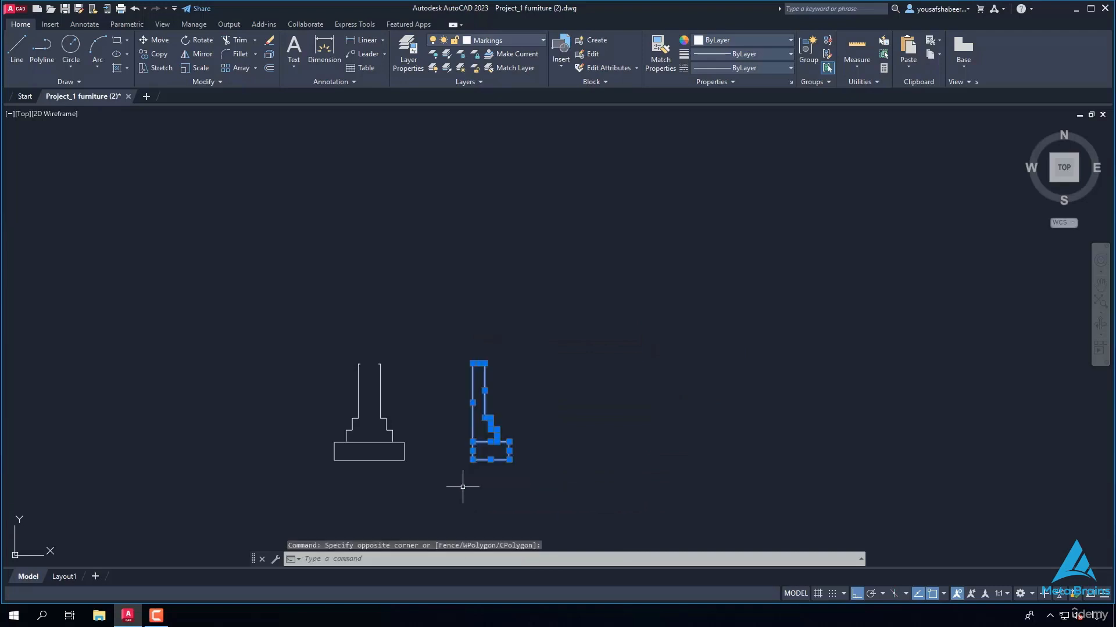
pyautogui.write('co')
pyautogui.press('Return')
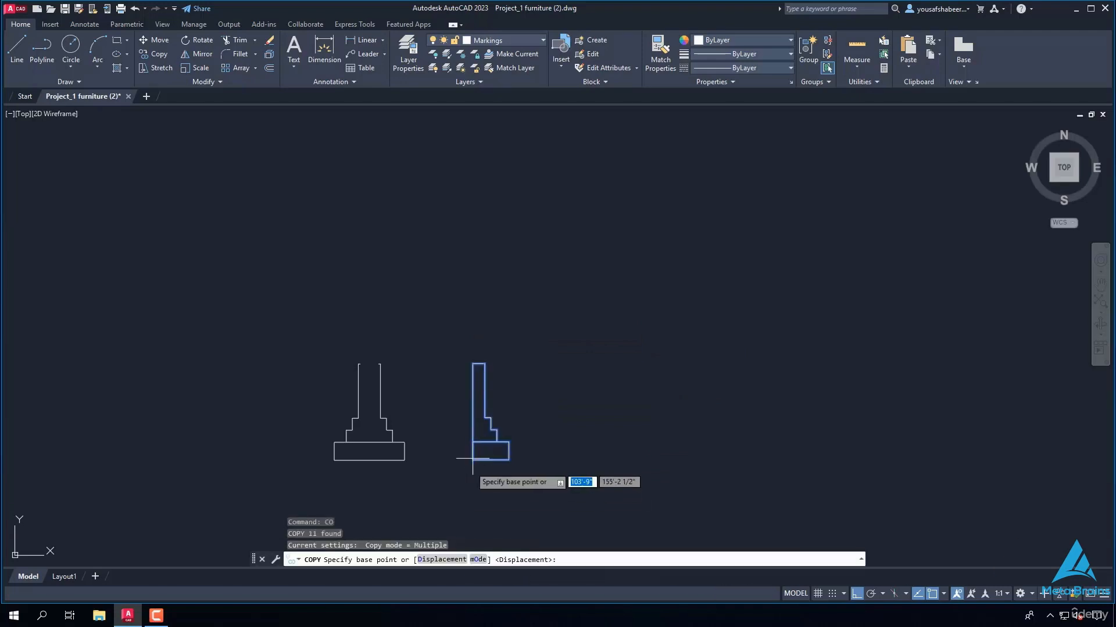
pyautogui.scroll(3, 454, 396)
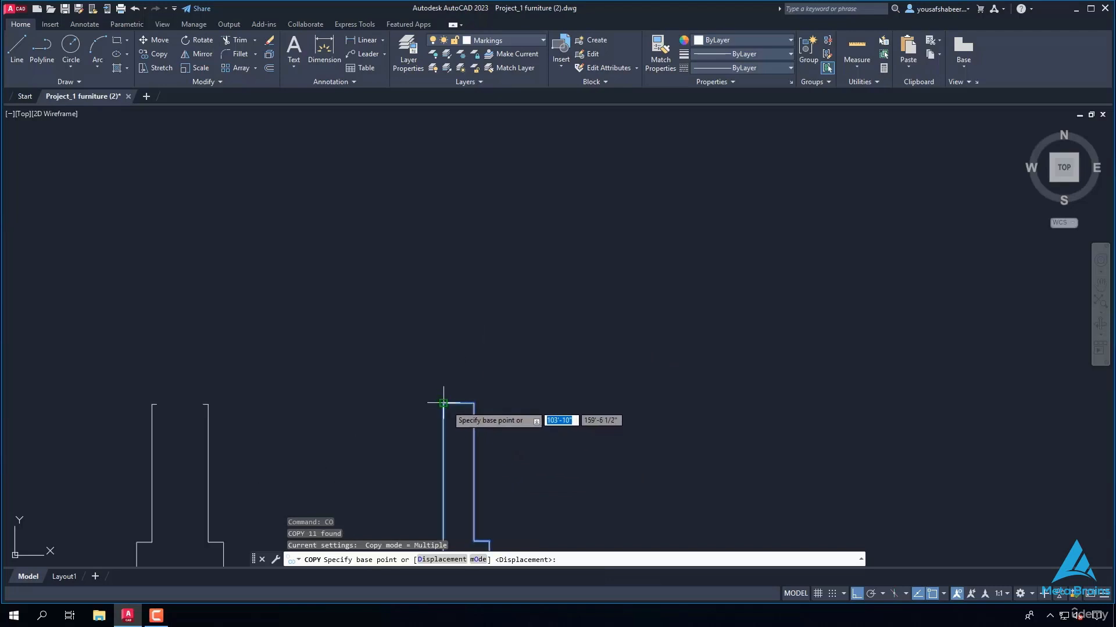
pyautogui.click(443, 406)
pyautogui.scroll(-4, 511, 395)
pyautogui.scroll(-5, 523, 395)
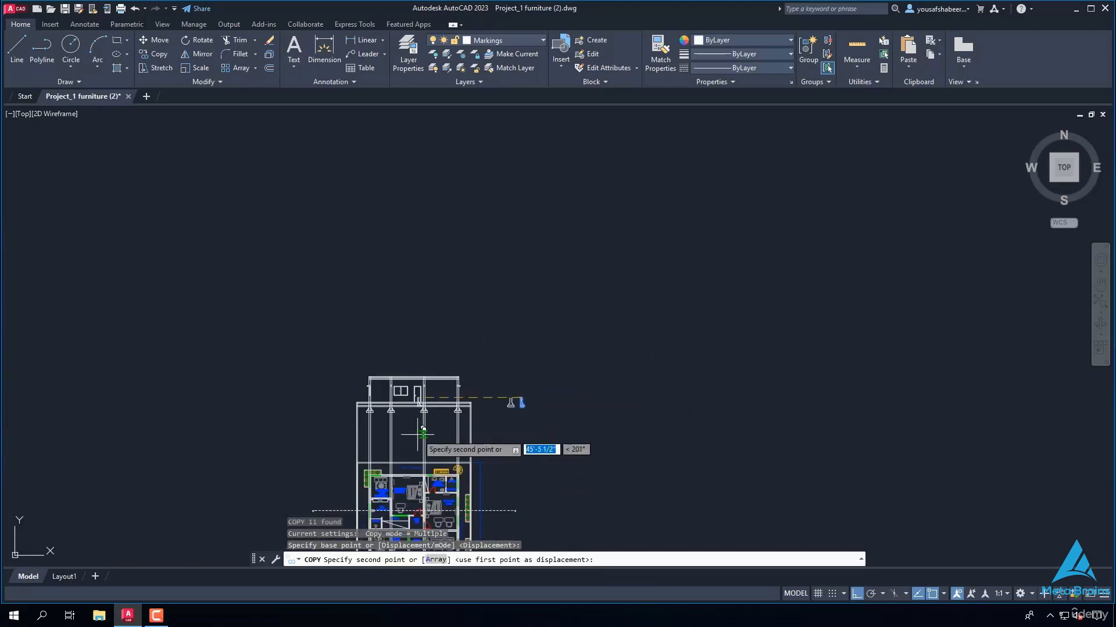
pyautogui.press('F8')
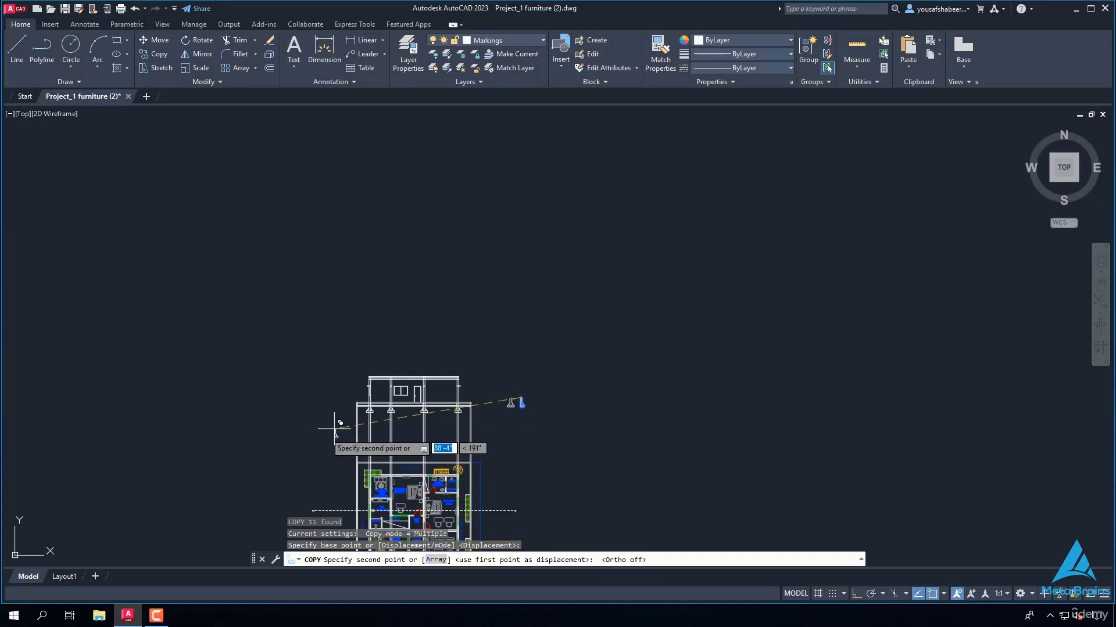
pyautogui.scroll(6, 319, 400)
pyautogui.scroll(5, 318, 400)
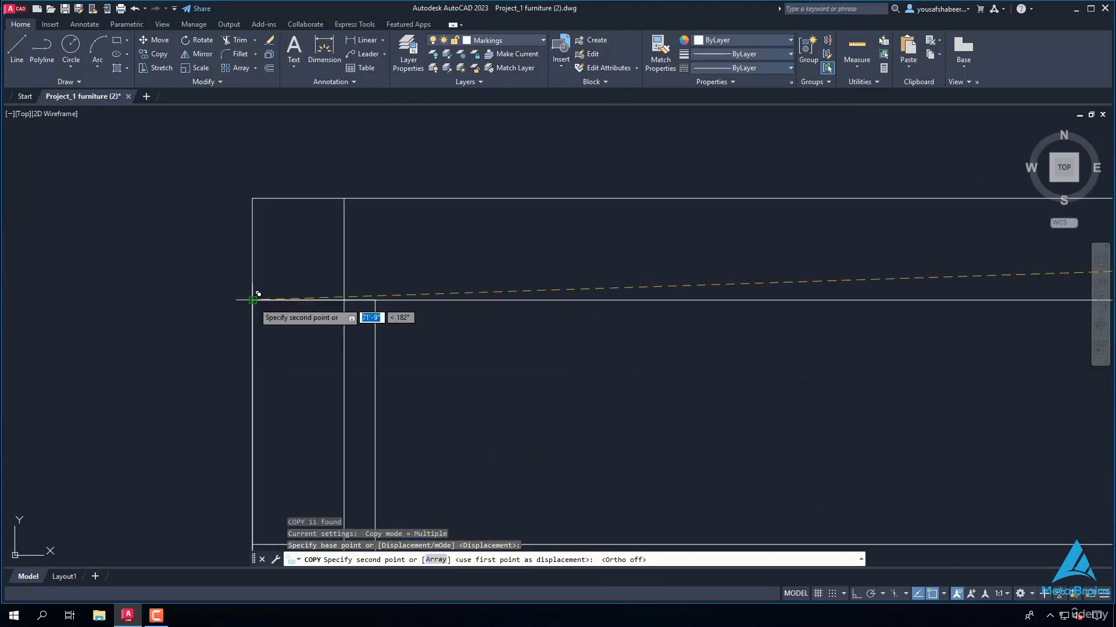
pyautogui.click(259, 301)
# Step: Place another copy of the one-sided footing in the empty space to the right of the original
pyautogui.scroll(-4, 273, 326)
pyautogui.scroll(-2, 301, 353)
pyautogui.press('Escape')
pyautogui.scroll(-2, 821, 370)
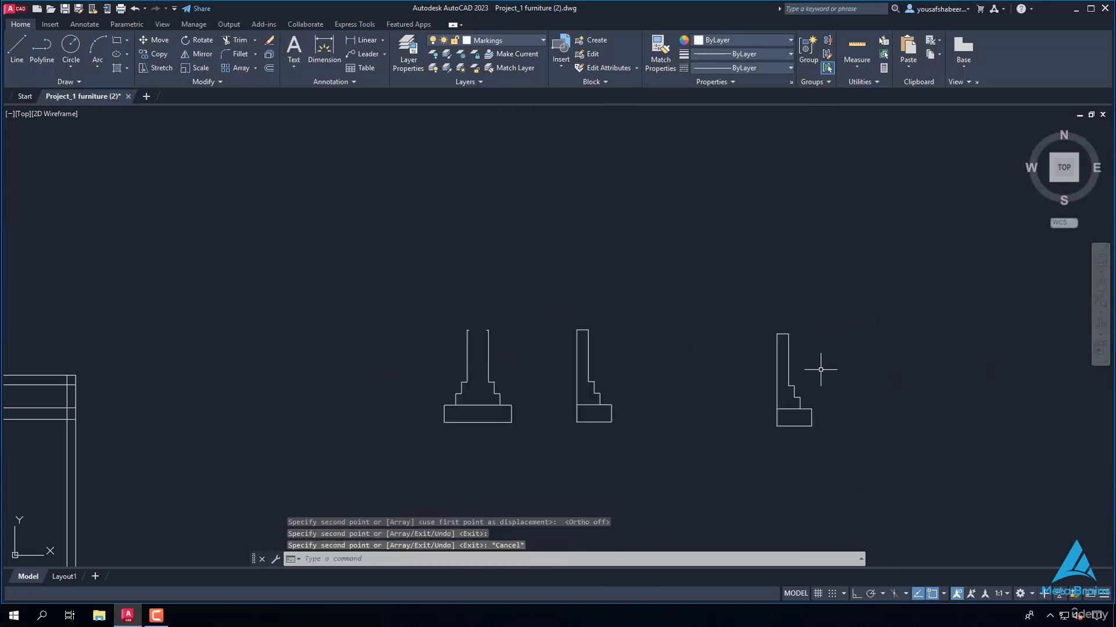
# Step: Mirror the spare one-sided footing about a vertical line to its right, erasing the source objects
pyautogui.write('mi')
pyautogui.press('Return')
pyautogui.click(870, 309)
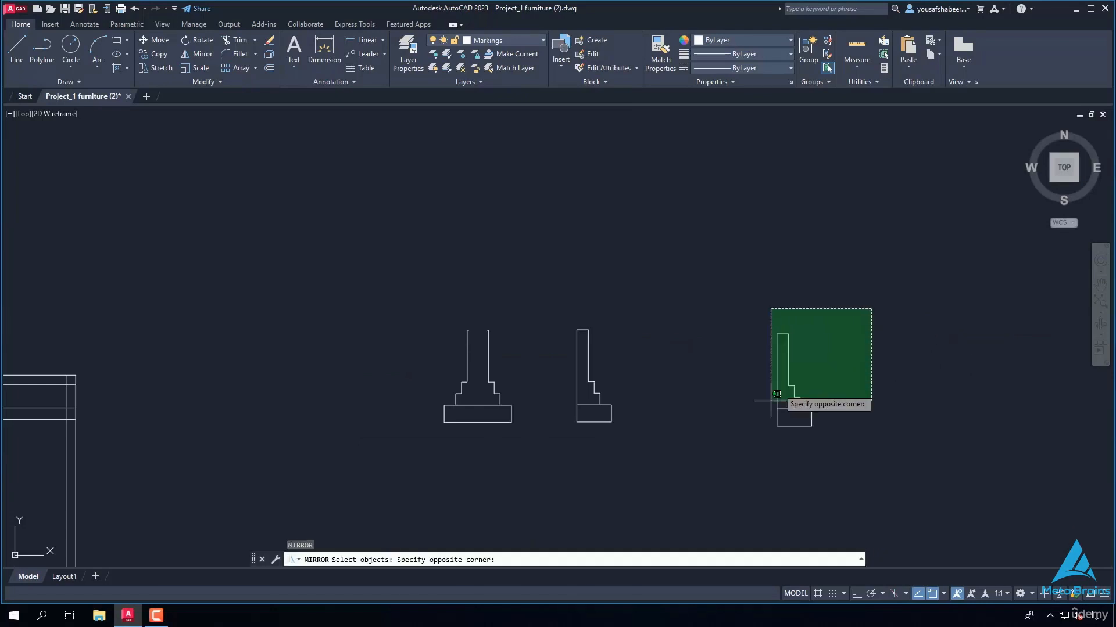
pyautogui.click(738, 464)
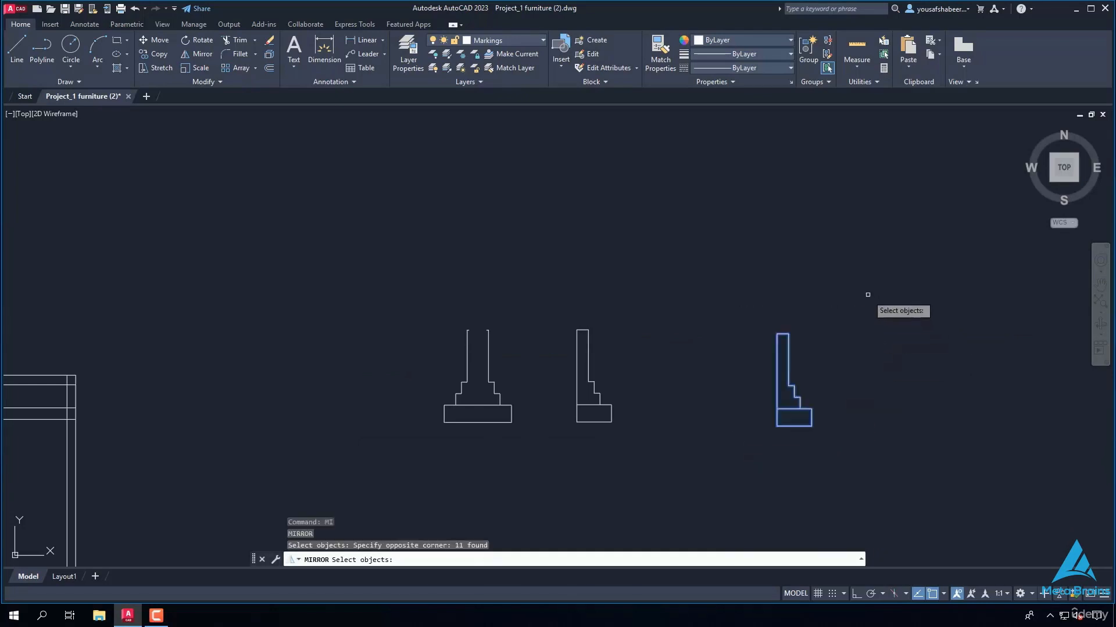
pyautogui.press('Return')
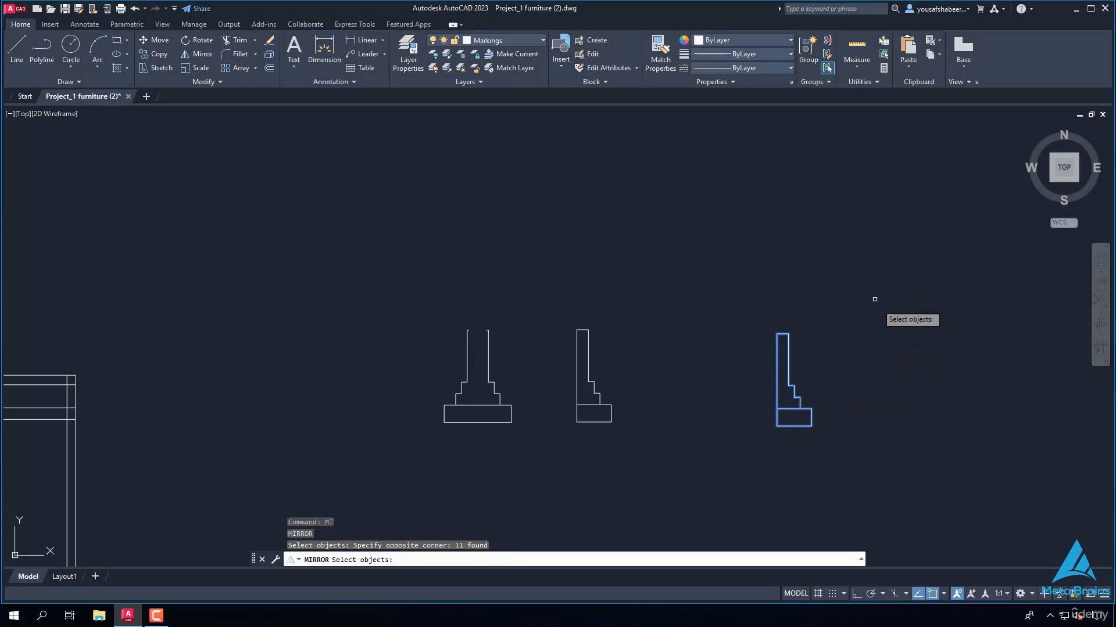
pyautogui.press('Return')
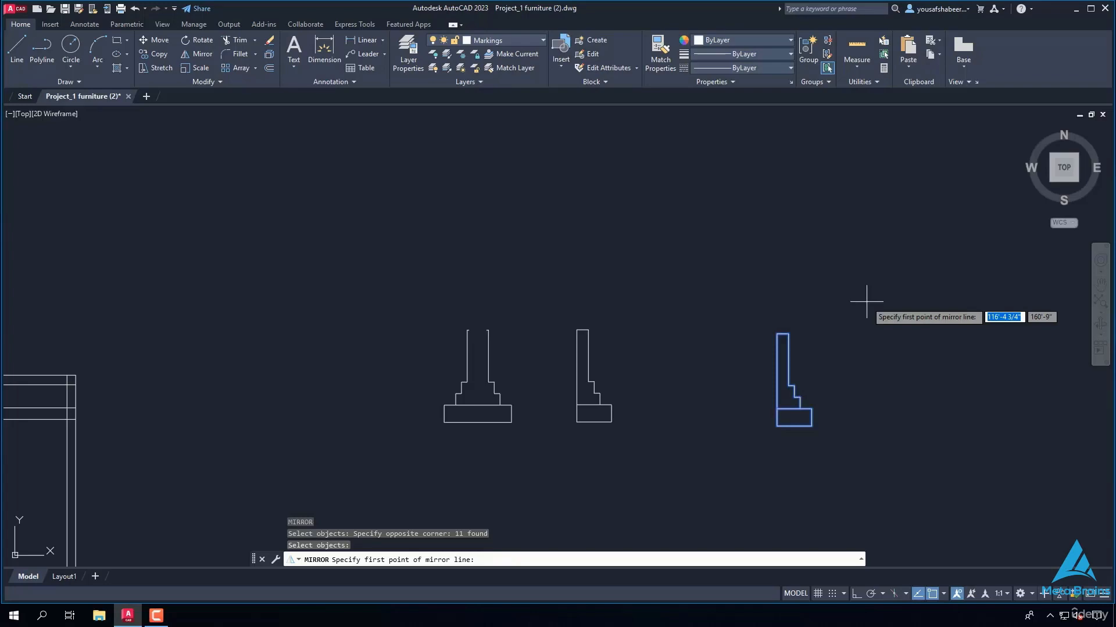
pyautogui.press('F8')
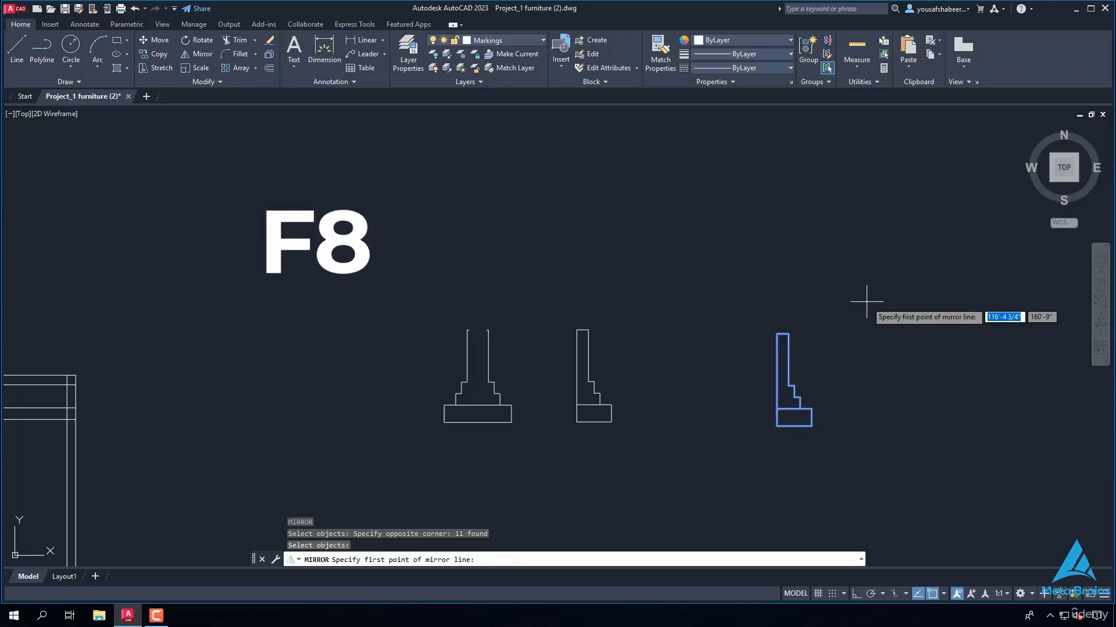
pyautogui.click(869, 302)
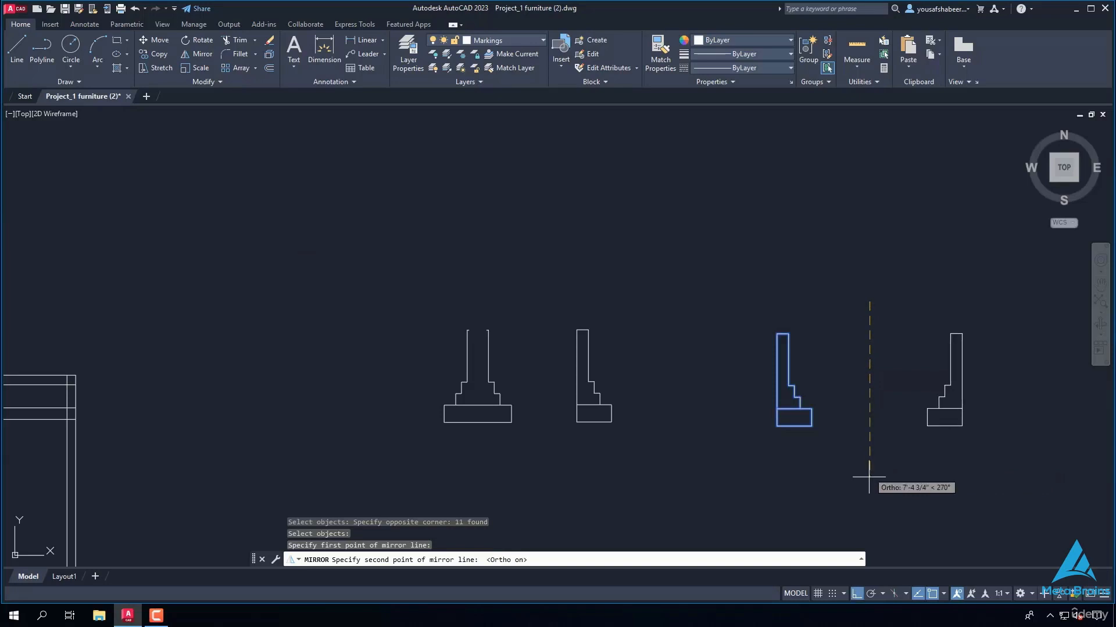
pyautogui.click(869, 472)
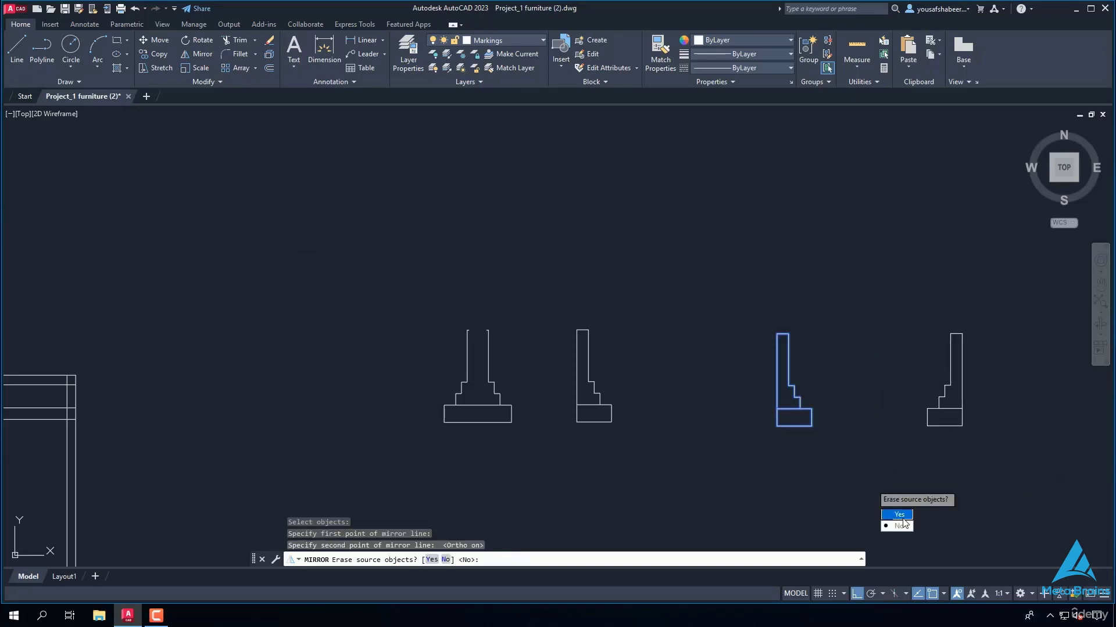
pyautogui.click(900, 515)
# Step: Select the whole mirrored one-sided footing
pyautogui.click(1004, 313)
pyautogui.click(883, 467)
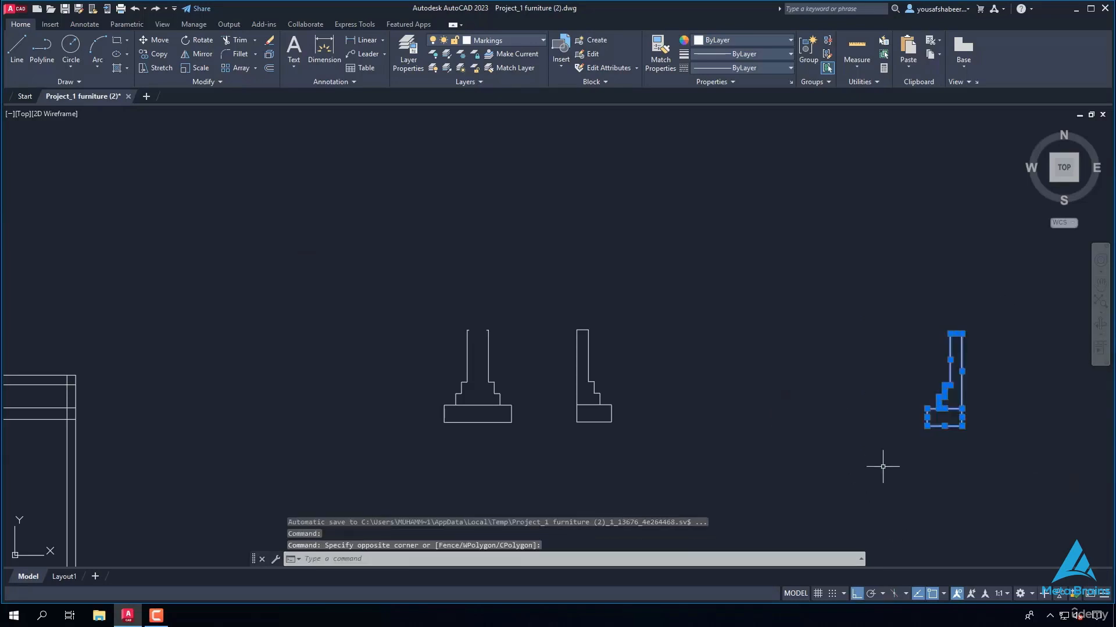
# Step: Copy the selected half footing from its top outer corner to the right end of the plinth in the building section
pyautogui.write('Co')
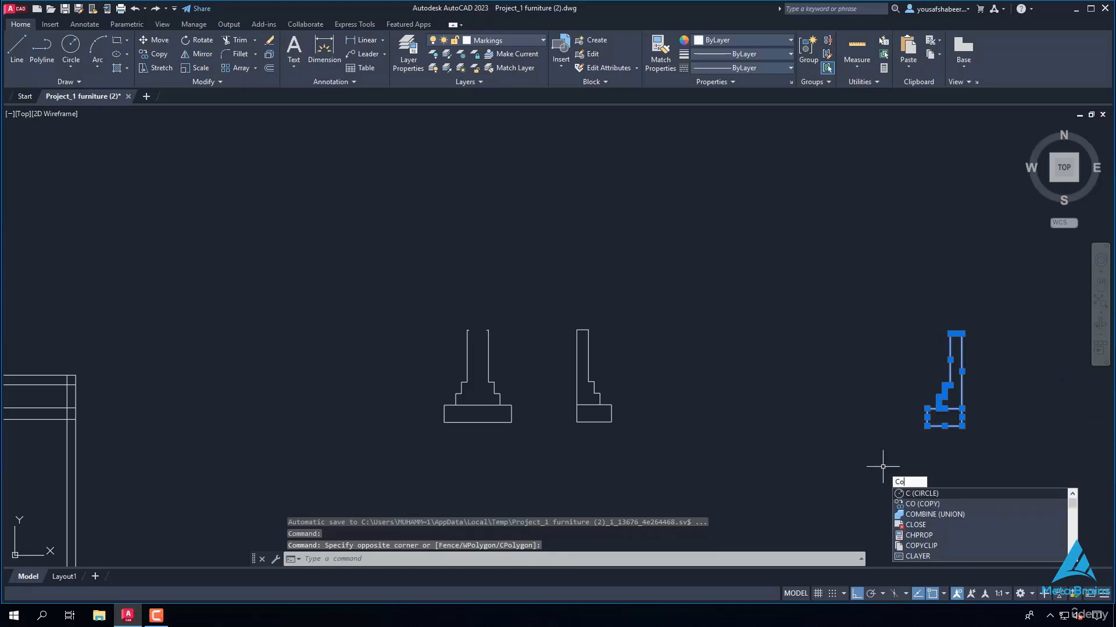
pyautogui.press('Return')
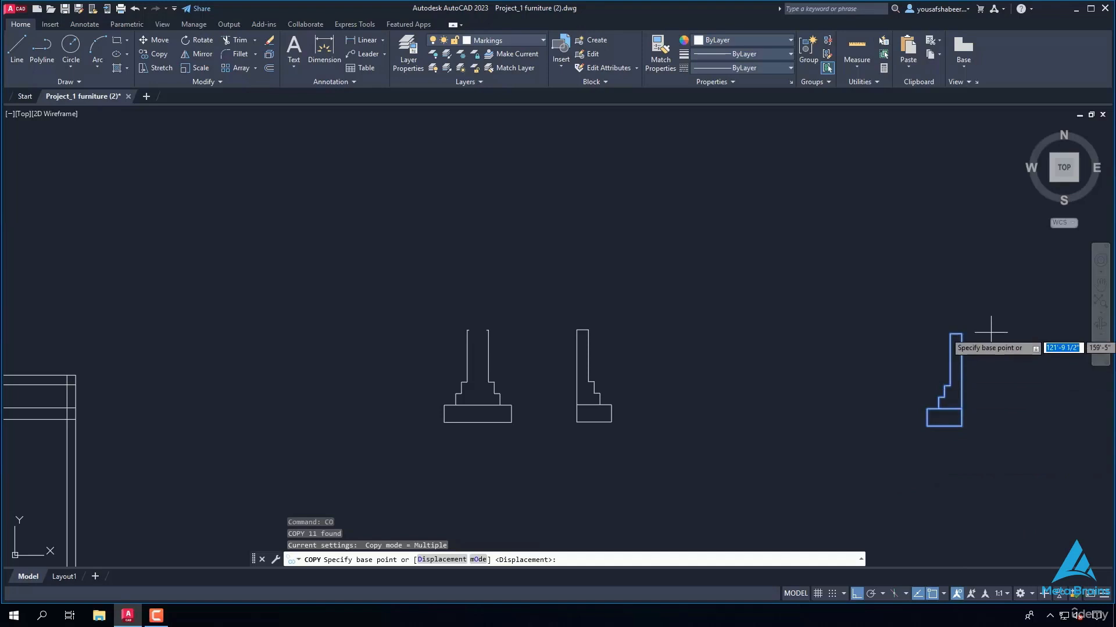
pyautogui.scroll(4, 958, 335)
pyautogui.click(957, 336)
pyautogui.scroll(-5, 958, 336)
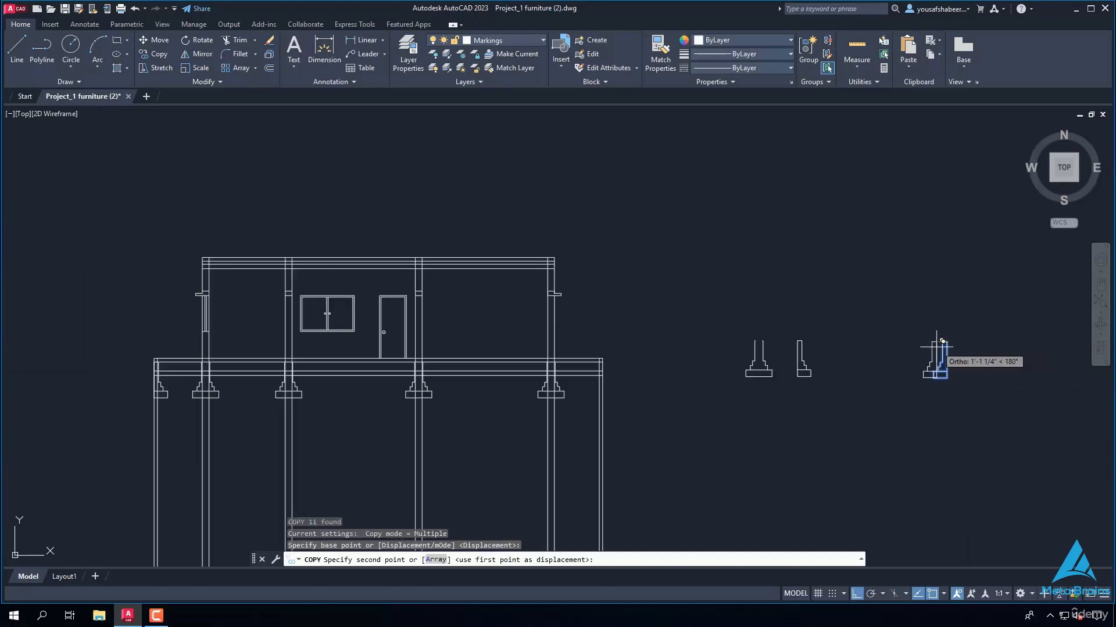
pyautogui.scroll(8, 599, 375)
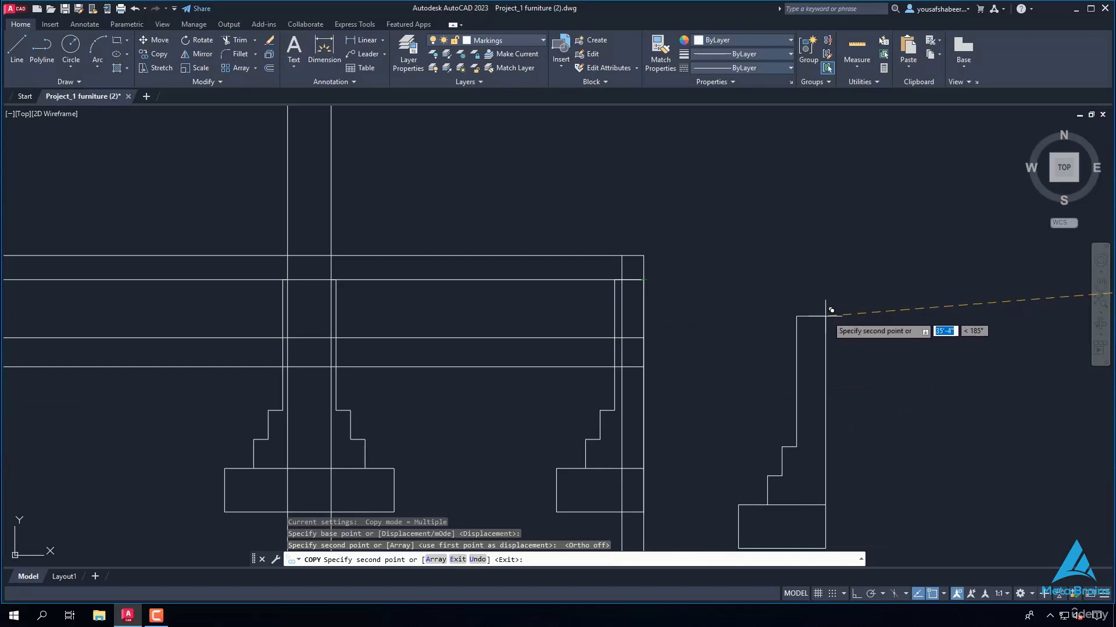
pyautogui.press('Escape')
pyautogui.scroll(-6, 817, 317)
# Step: Trim all the vertical wall lines that run below the footings with one fence across the section
pyautogui.write('TR')
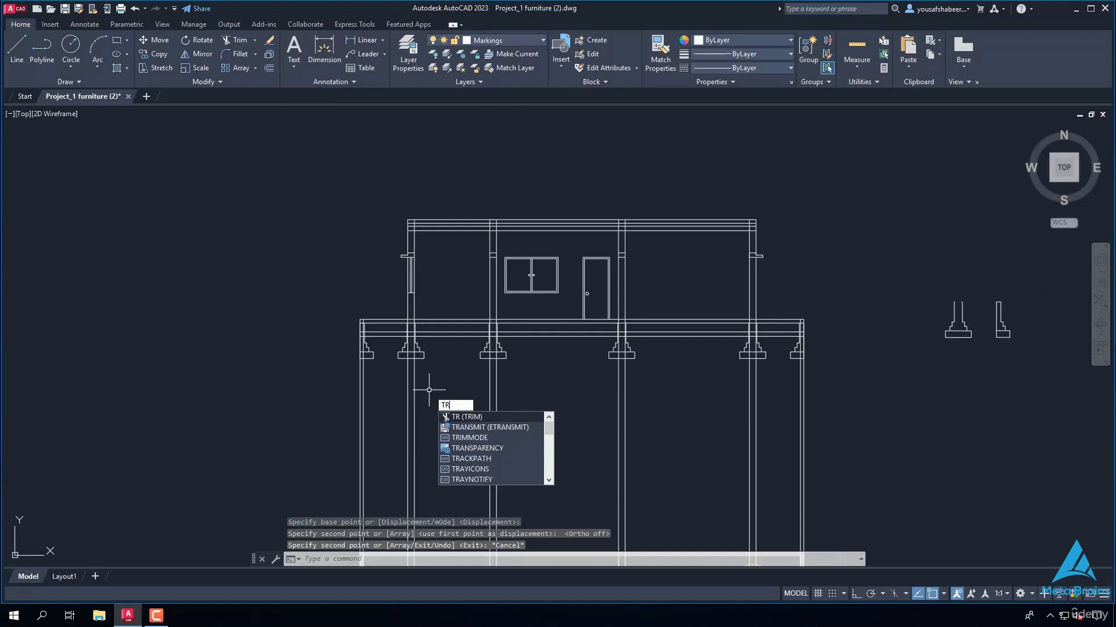
pyautogui.press('Return')
pyautogui.click(872, 418)
pyautogui.click(326, 395)
pyautogui.scroll(6, 318, 302)
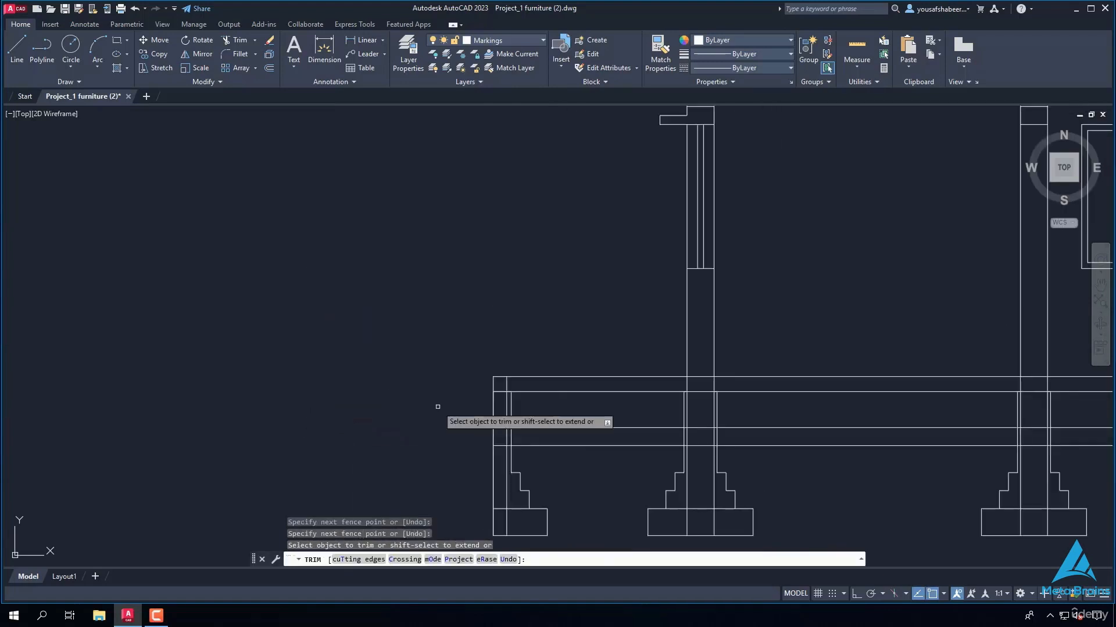
# Step: Trim the wall lines passing through the plinth band at the left end footing and the second footing
pyautogui.scroll(2, 510, 408)
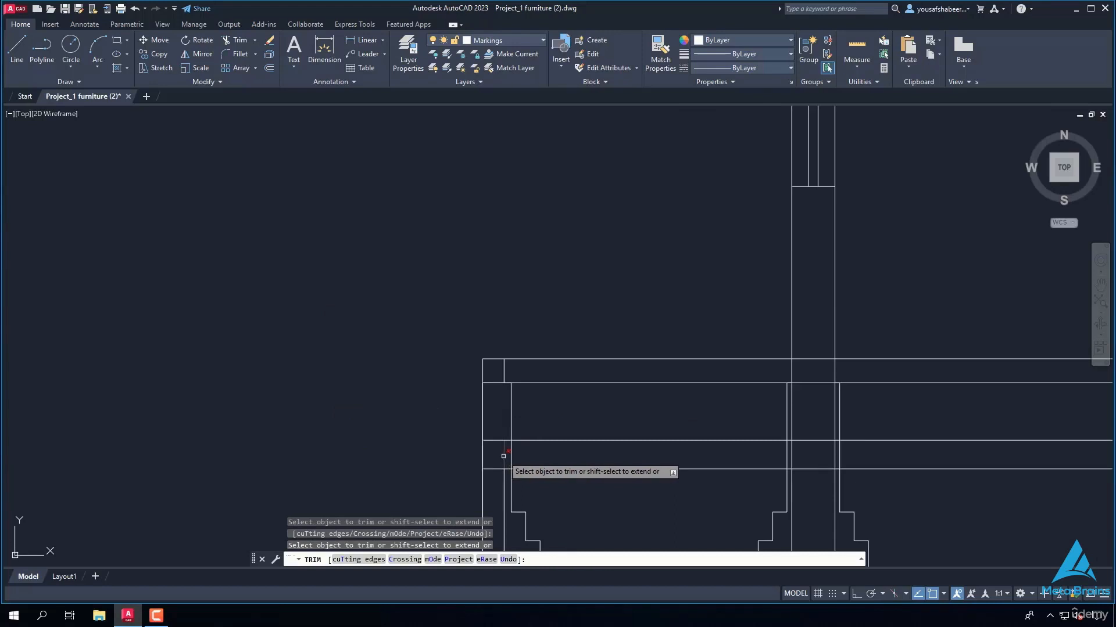
pyautogui.scroll(-3, 494, 476)
pyautogui.scroll(3, 571, 440)
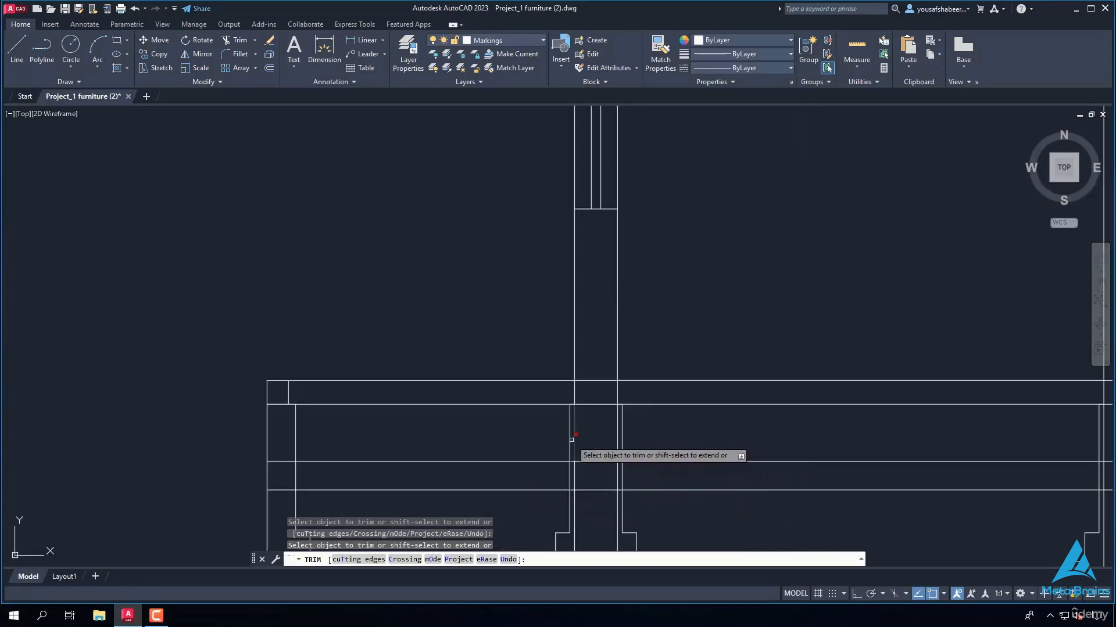
pyautogui.click(573, 440)
pyautogui.click(617, 436)
pyautogui.click(617, 394)
pyautogui.click(574, 394)
pyautogui.click(288, 393)
# Step: Trim the plinth lines crossing the stems of the second and third footings
pyautogui.scroll(-3, 422, 446)
pyautogui.scroll(3, 498, 456)
pyautogui.scroll(-4, 500, 460)
pyautogui.moveTo(480, 507); pyautogui.dragTo(511, 514)
pyautogui.scroll(6, 507, 469)
pyautogui.scroll(-3, 602, 463)
pyautogui.scroll(3, 608, 356)
pyautogui.scroll(-4, 508, 424)
pyautogui.scroll(4, 441, 491)
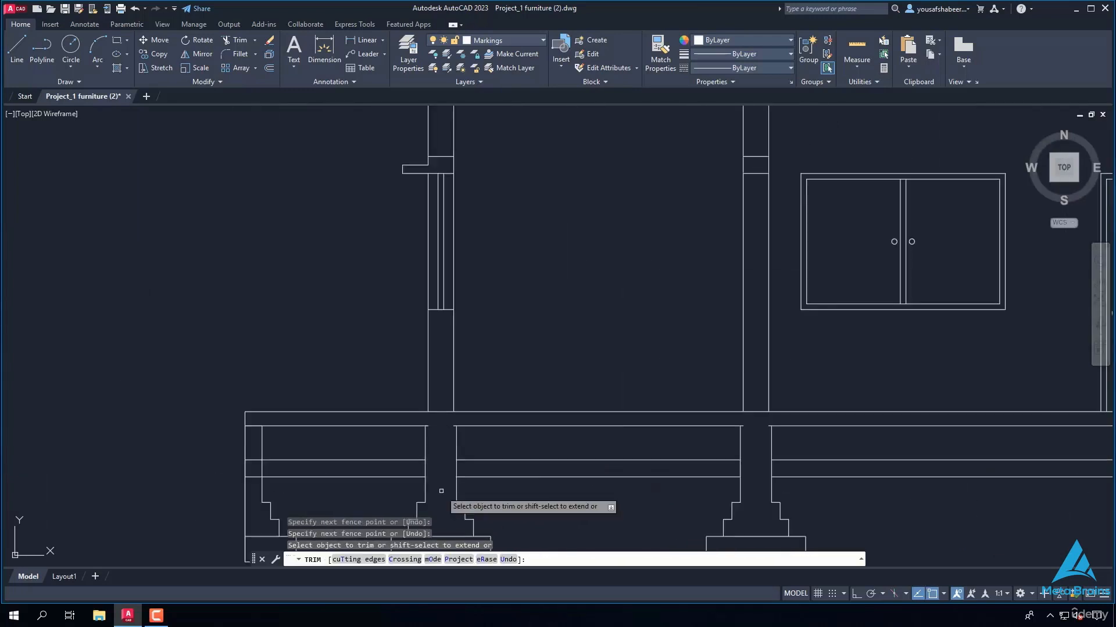
# Step: Clear the remaining wall and plinth lines inside the middle footings with Trim
pyautogui.scroll(-5, 441, 491)
pyautogui.scroll(5, 553, 502)
pyautogui.write('r')
pyautogui.click(553, 500)
pyautogui.scroll(-2, 557, 465)
pyautogui.scroll(4, 554, 468)
pyautogui.press('Escape')
pyautogui.write('tr')
pyautogui.scroll(3, 541, 517)
pyautogui.moveTo(533, 466); pyautogui.dragTo(541, 465)
pyautogui.scroll(5, 581, 523)
pyautogui.scroll(-3, 451, 401)
pyautogui.moveTo(433, 395); pyautogui.dragTo(544, 392)
pyautogui.scroll(-5, 545, 394)
# Step: Trim the overlapping wall and plinth lines inside the last two footings at the right side of the section
pyautogui.scroll(7, 872, 401)
pyautogui.moveTo(696, 375)
pyautogui.mouseDown()
pyautogui.moveTo(694, 385)
pyautogui.moveTo(801, 391)
pyautogui.mouseUp()
pyautogui.moveTo(802, 503); pyautogui.dragTo(747, 403, button='middle')
pyautogui.moveTo(748, 404); pyautogui.dragTo(639, 432)
pyautogui.scroll(-6, 647, 423)
pyautogui.scroll(7, 665, 441)
pyautogui.moveTo(538, 286); pyautogui.dragTo(525, 416)
pyautogui.scroll(-7, 525, 413)
pyautogui.scroll(4, 717, 423)
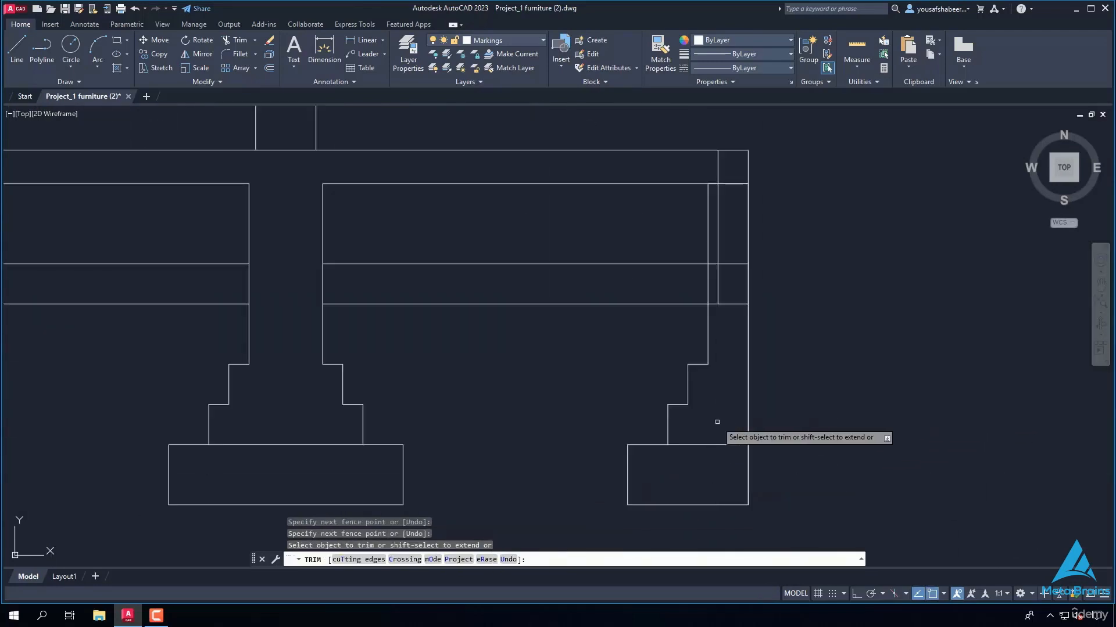
pyautogui.scroll(-4, 712, 410)
pyautogui.scroll(4, 713, 358)
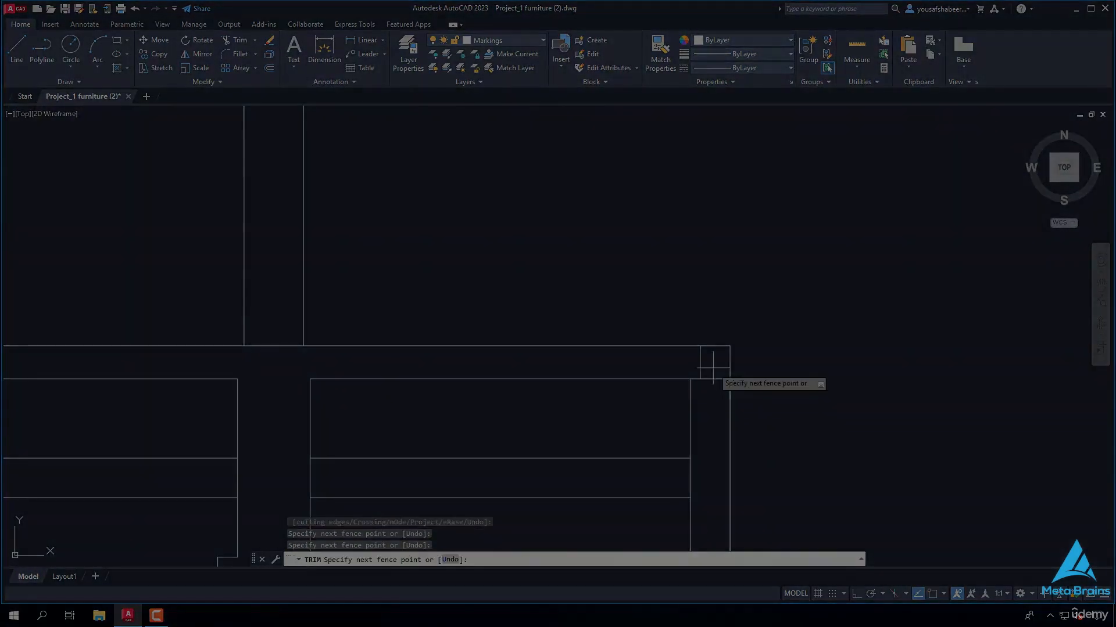
pyautogui.scroll(-3, 701, 369)
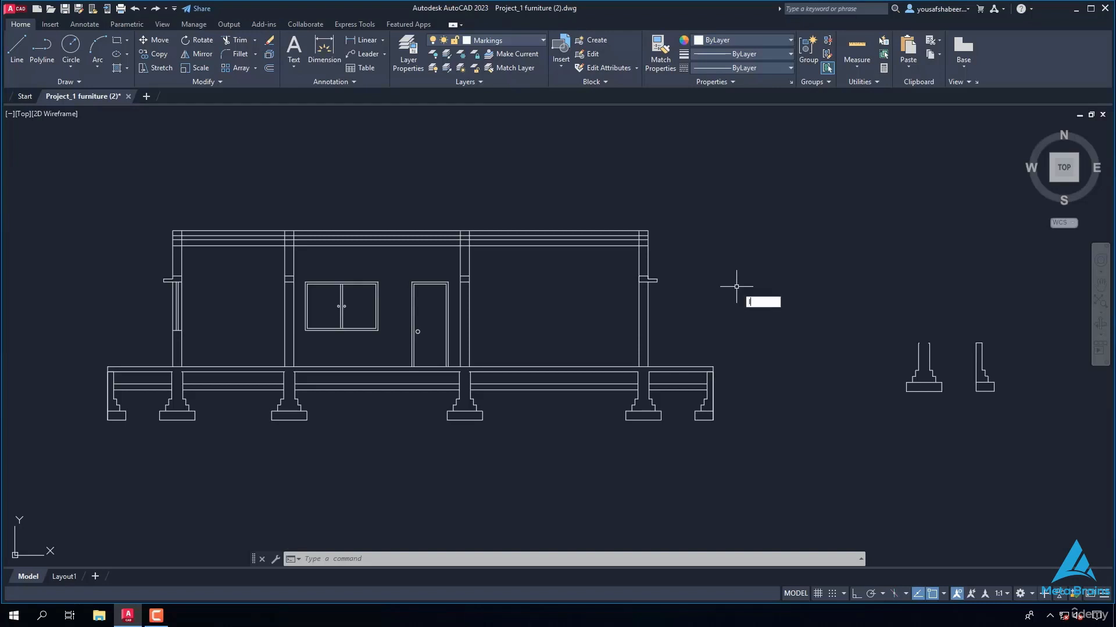
# Step: Draw a 2' roof overhang at the right end, from the beam's underside out, up to roof-top level and back to the wall
pyautogui.write('l')
pyautogui.press('Return')
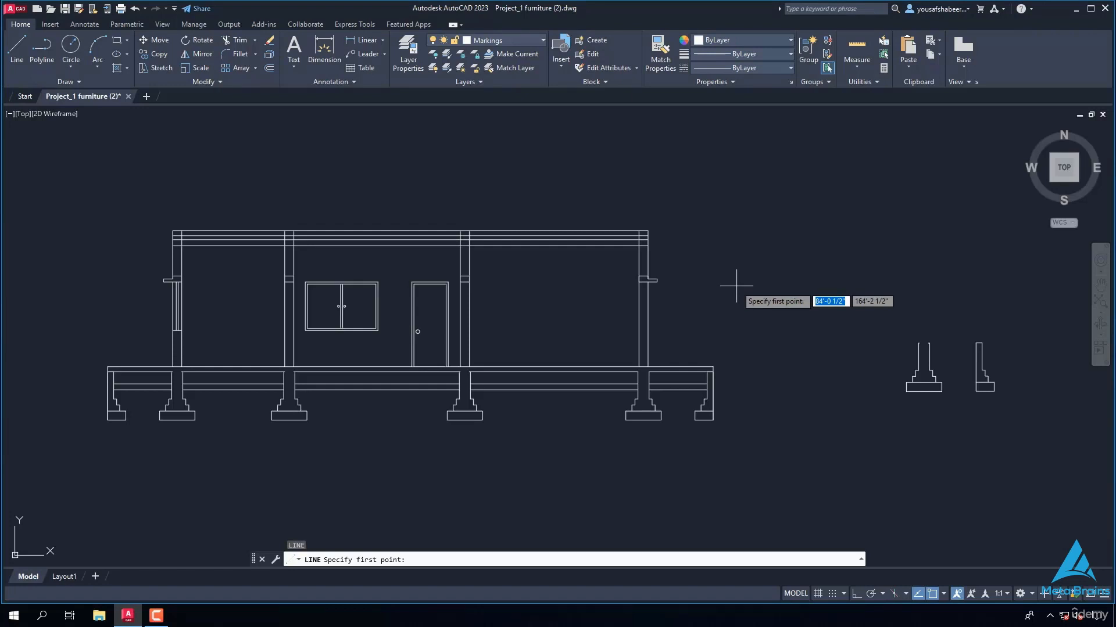
pyautogui.scroll(6, 654, 235)
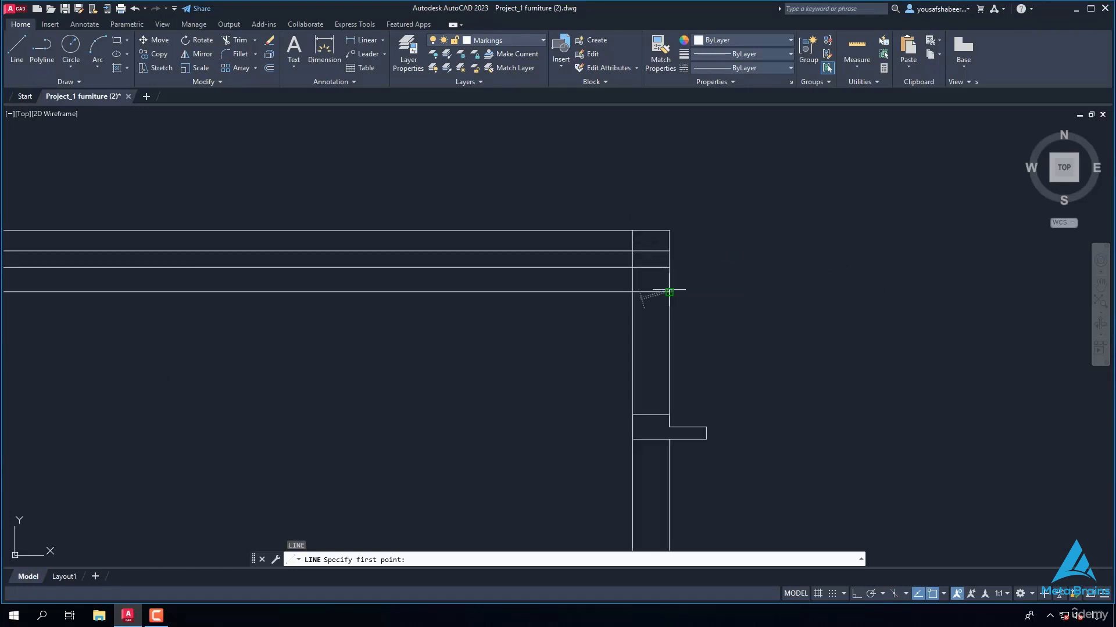
pyautogui.click(669, 292)
pyautogui.write("2'")
pyautogui.press('Return')
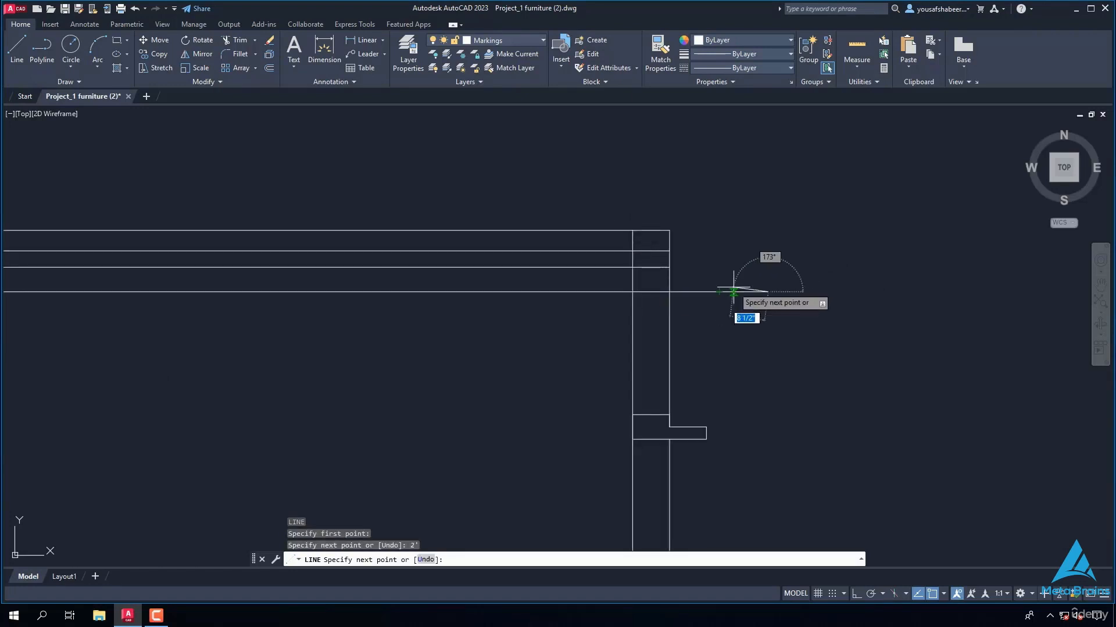
pyautogui.scroll(2, 747, 257)
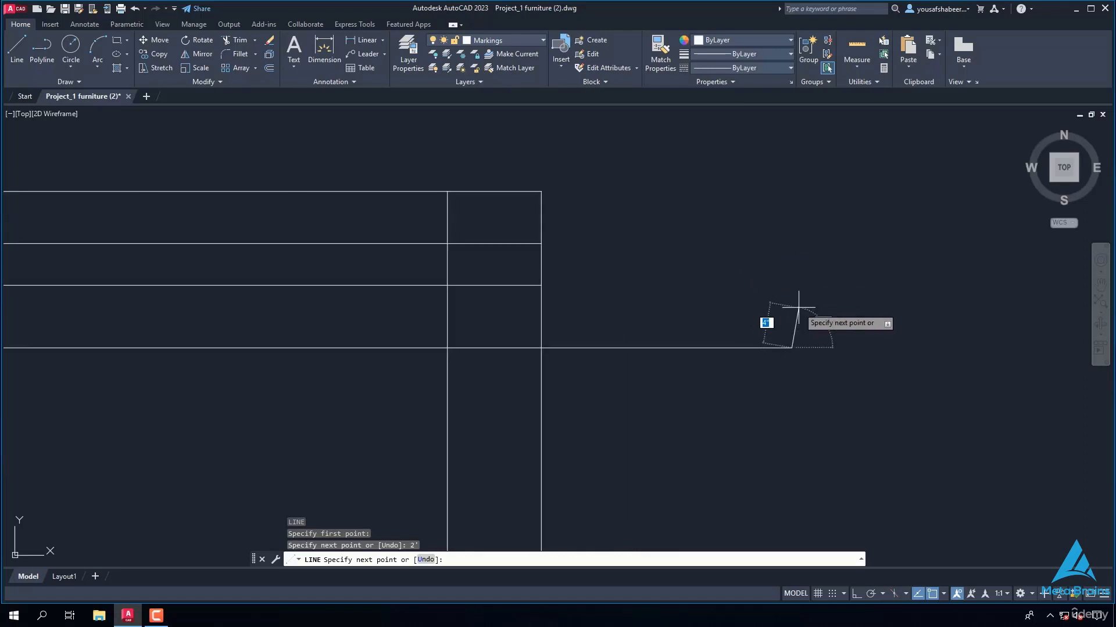
pyautogui.press('F8')
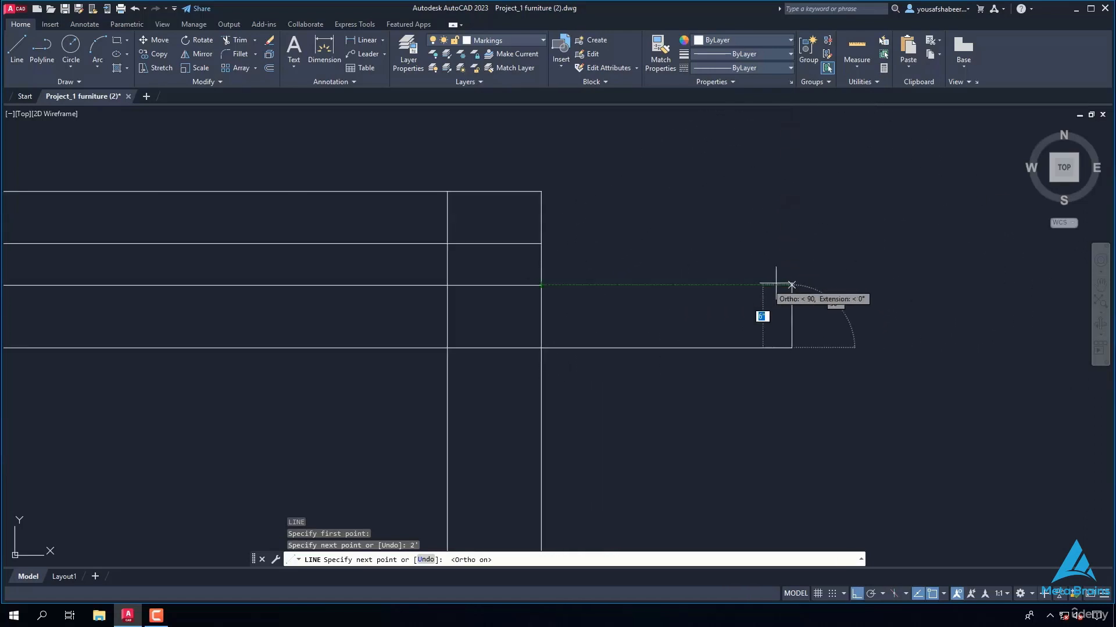
pyautogui.click(775, 284)
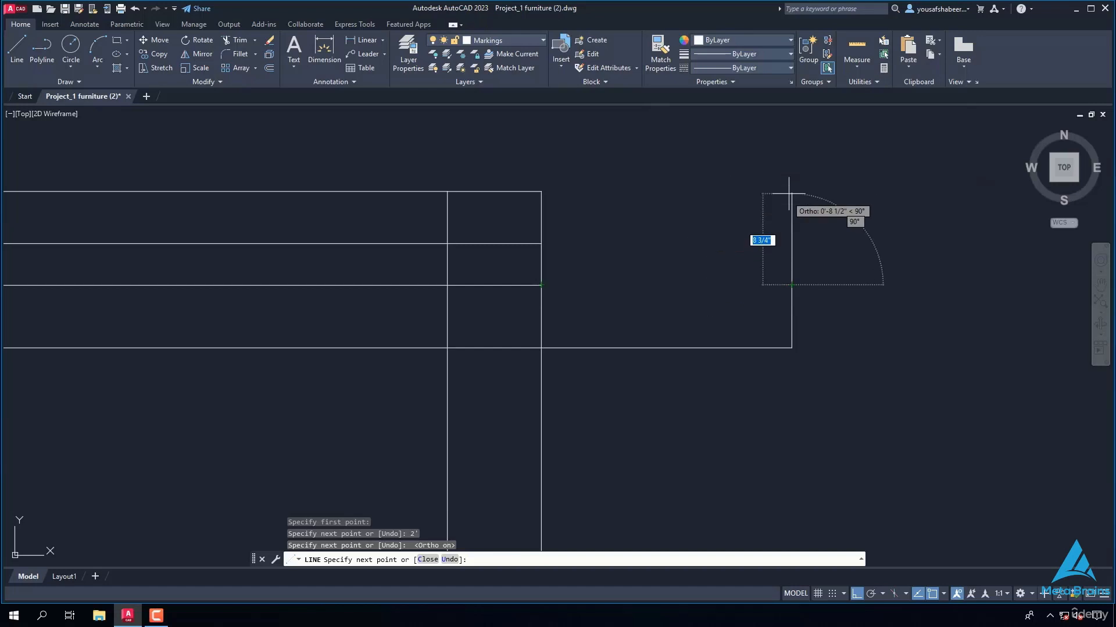
pyautogui.scroll(2, 788, 194)
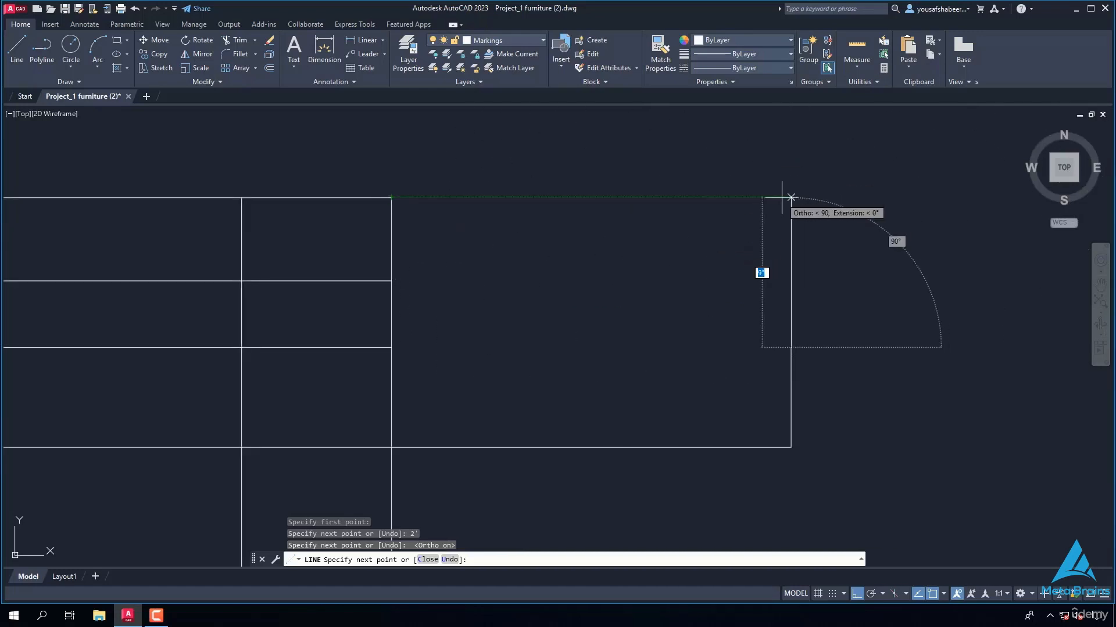
pyautogui.click(791, 198)
pyautogui.click(391, 198)
pyautogui.press('Return')
# Step: Draw a matching 2' roof overhang at the left end, from the beam's underside up to roof-top level and back to the wall
pyautogui.scroll(-6, 704, 243)
pyautogui.scroll(-4, 881, 261)
pyautogui.scroll(4, 528, 239)
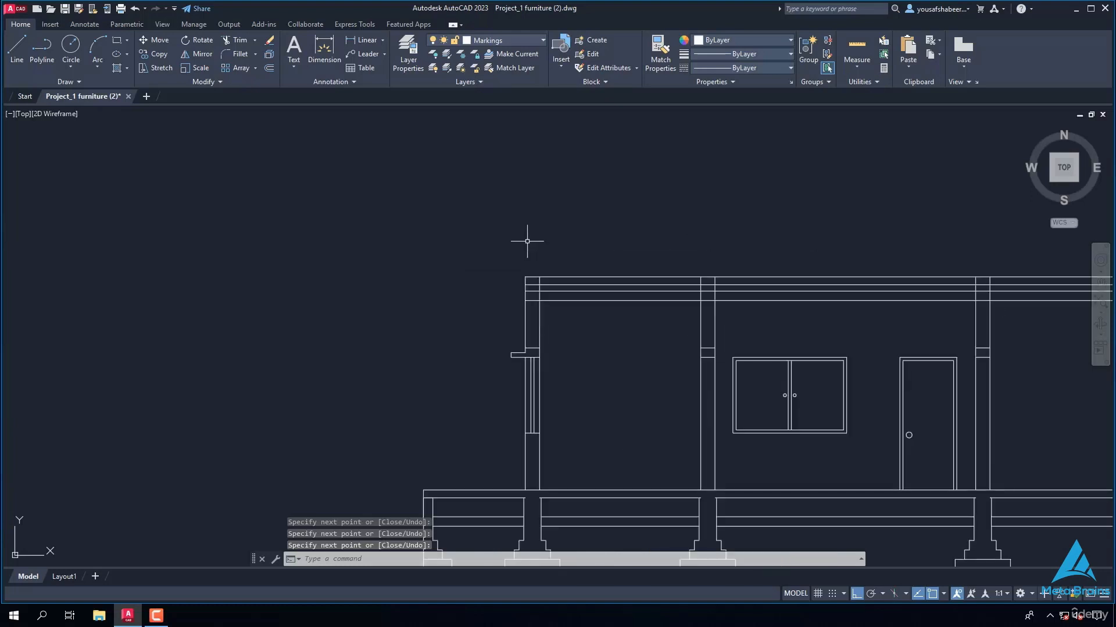
pyautogui.scroll(2, 503, 275)
pyautogui.write('l')
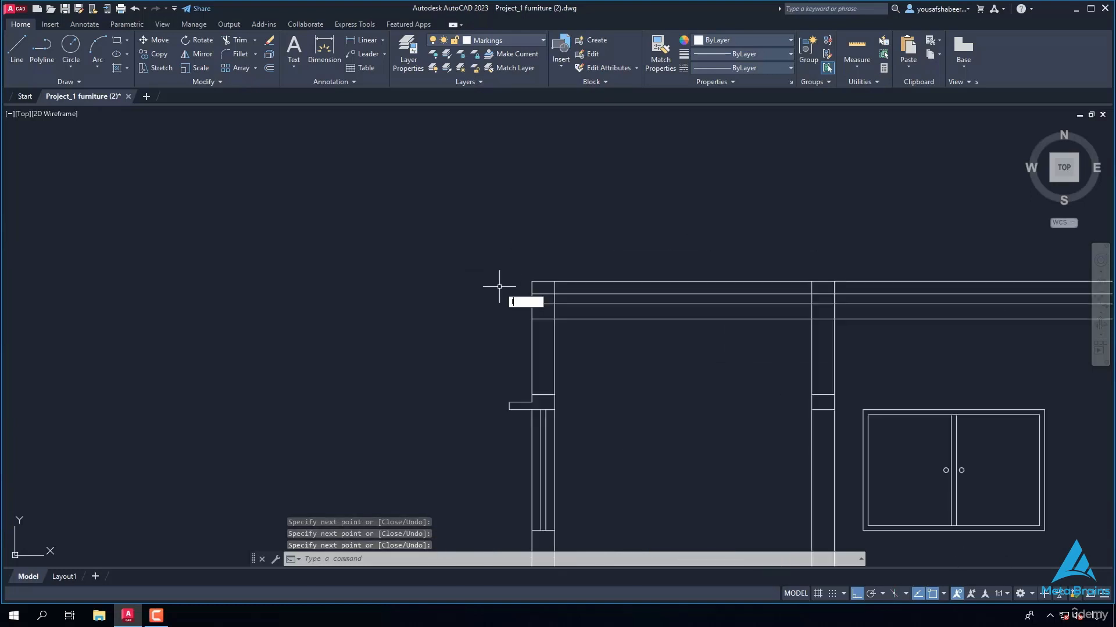
pyautogui.press('Return')
pyautogui.scroll(5, 537, 319)
pyautogui.click(504, 323)
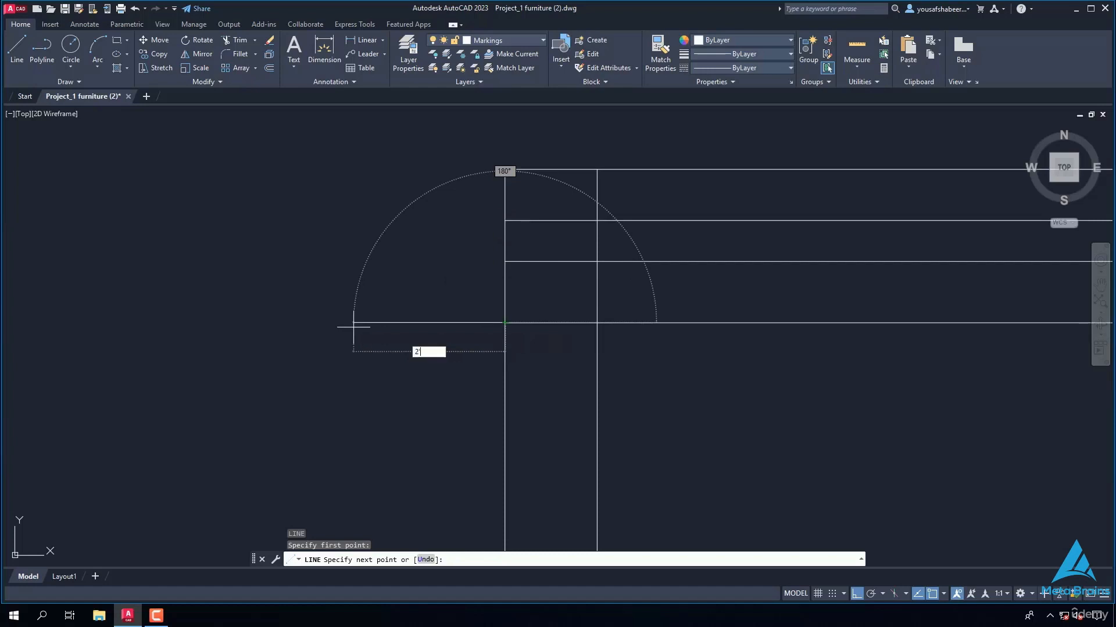
pyautogui.write("2'")
pyautogui.press('Return')
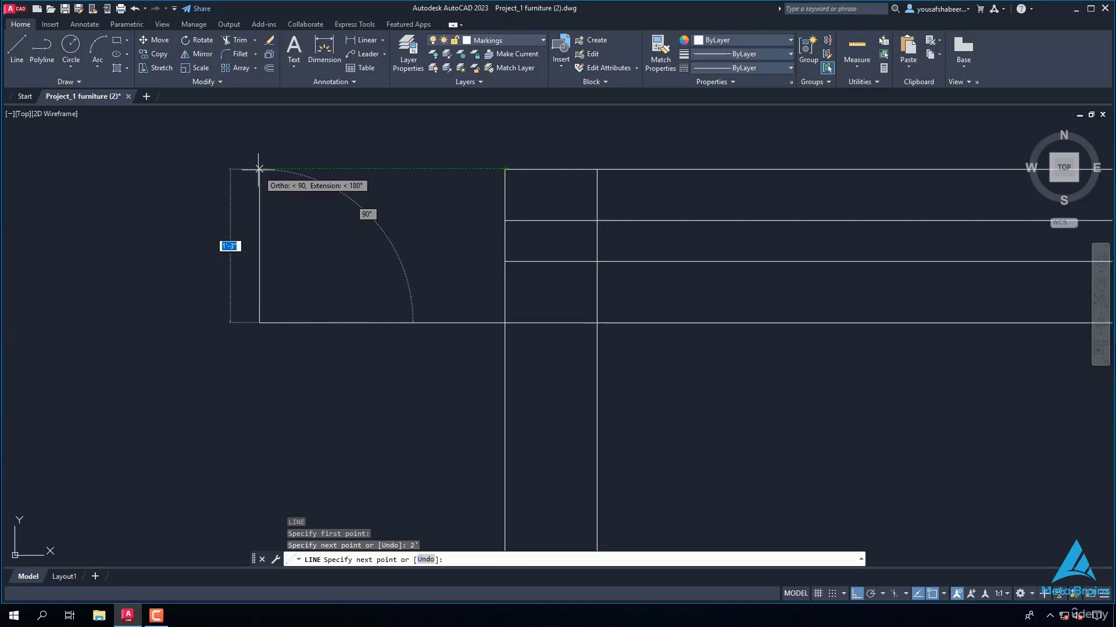
pyautogui.click(259, 169)
pyautogui.click(505, 169)
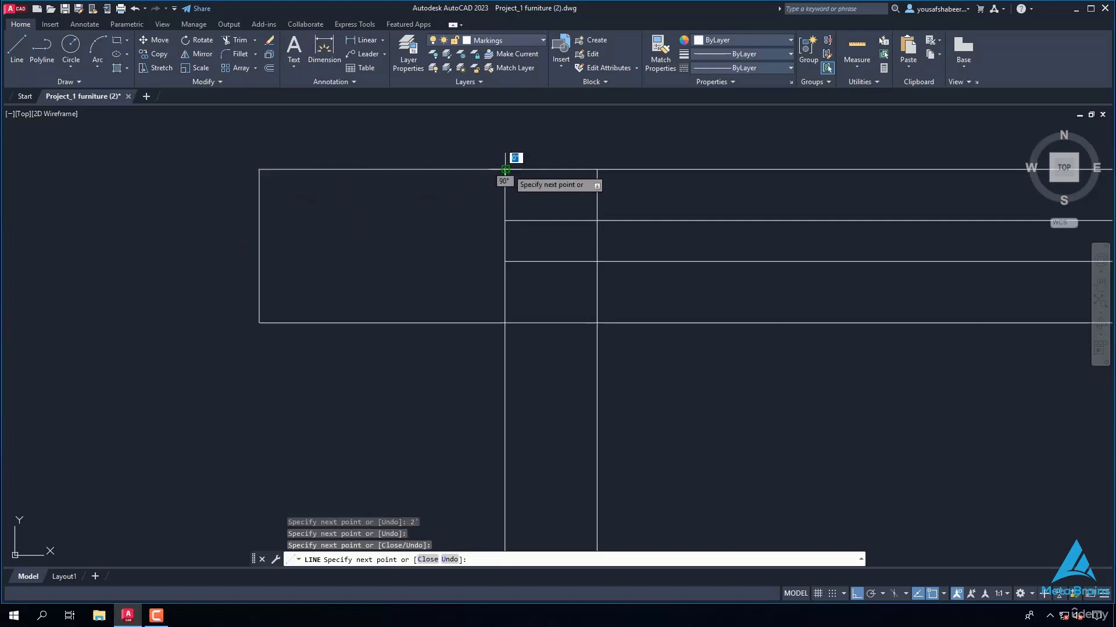
pyautogui.press('Return')
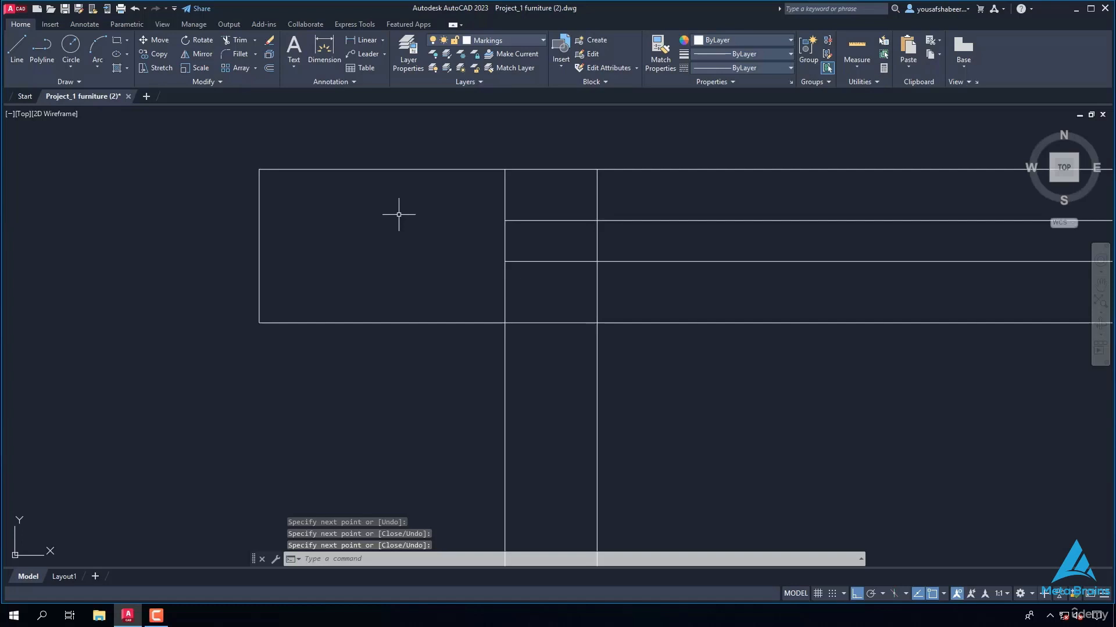
# Step: Trim the vertical wall lines inside the roof band at the left end of the building
pyautogui.press('BackSpace')
pyautogui.write('tr')
pyautogui.press('Return')
pyautogui.moveTo(619, 182); pyautogui.dragTo(482, 194)
pyautogui.moveTo(612, 238); pyautogui.dragTo(484, 241)
pyautogui.scroll(-5, 425, 271)
pyautogui.press('Escape')
# Step: Trim the vertical lines inside the roof band at the remaining walls
pyautogui.press('Return')
pyautogui.scroll(-6, 418, 266)
pyautogui.scroll(11, 657, 293)
pyautogui.moveTo(568, 279); pyautogui.dragTo(689, 284)
pyautogui.moveTo(570, 320); pyautogui.dragTo(707, 325)
pyautogui.moveTo(553, 369); pyautogui.dragTo(767, 361)
pyautogui.scroll(-8, 796, 358)
pyautogui.scroll(6, 453, 351)
pyautogui.moveTo(535, 345)
pyautogui.mouseDown()
pyautogui.moveTo(677, 347)
pyautogui.moveTo(569, 368)
pyautogui.mouseUp()
pyautogui.moveTo(571, 400); pyautogui.dragTo(674, 405)
pyautogui.scroll(-8, 674, 405)
pyautogui.scroll(6, 401, 402)
pyautogui.moveTo(791, 375)
pyautogui.mouseDown()
pyautogui.moveTo(863, 376)
pyautogui.moveTo(805, 393)
pyautogui.mouseUp()
pyautogui.moveTo(802, 410); pyautogui.dragTo(860, 416)
pyautogui.scroll(-6, 758, 413)
pyautogui.press('Escape')
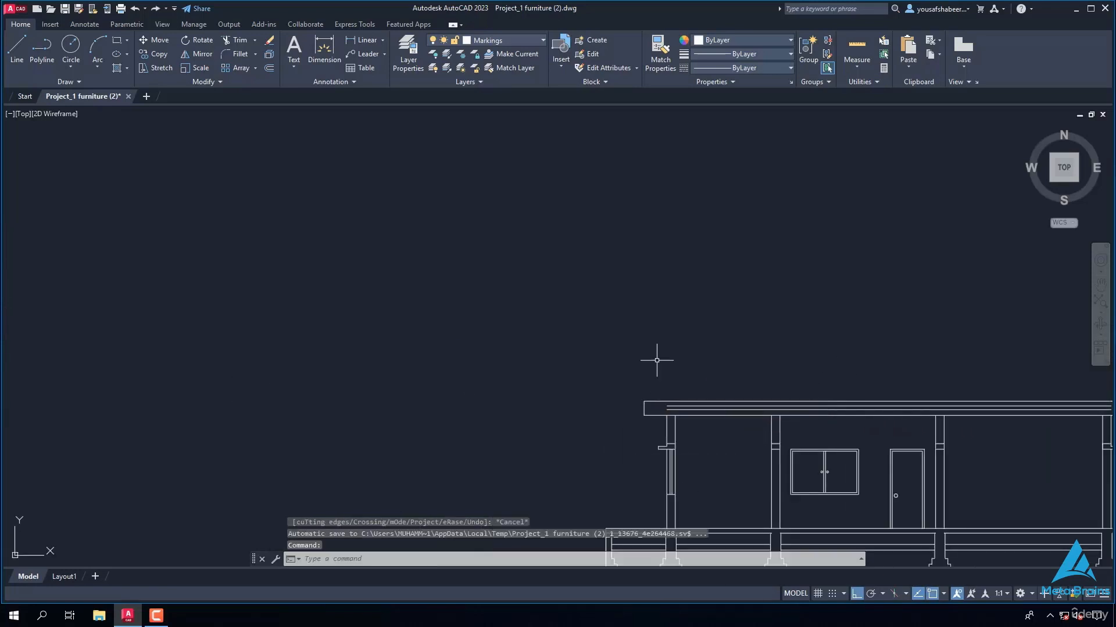
# Step: Extend the two inner horizontal roof lines to the outer edge of the left overhang
pyautogui.write('ex')
pyautogui.press('Return')
pyautogui.scroll(6, 657, 372)
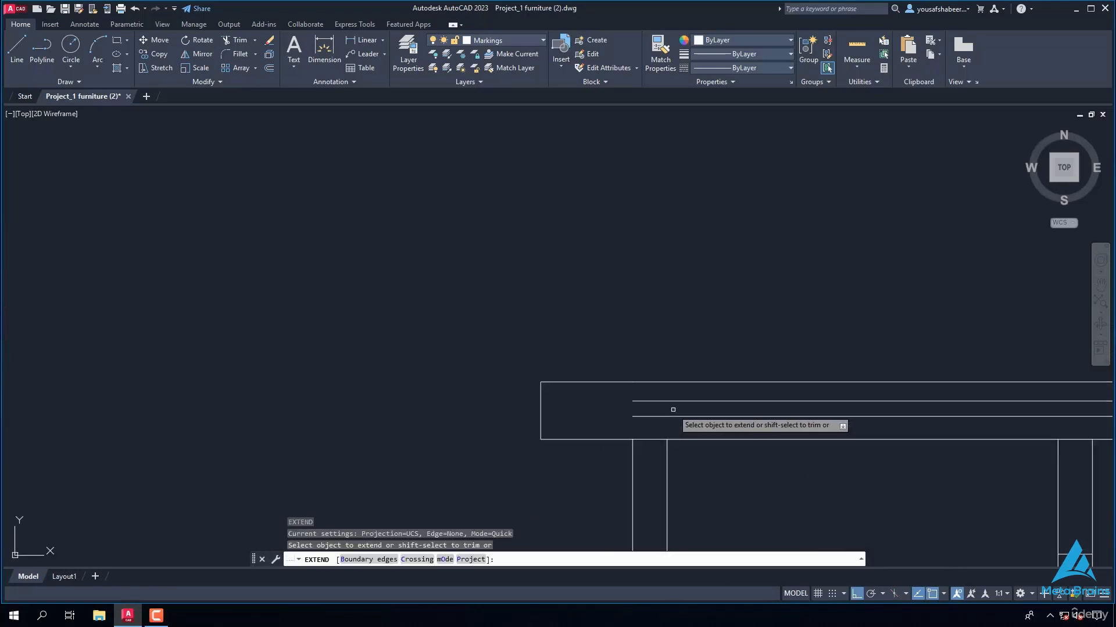
pyautogui.click(654, 396)
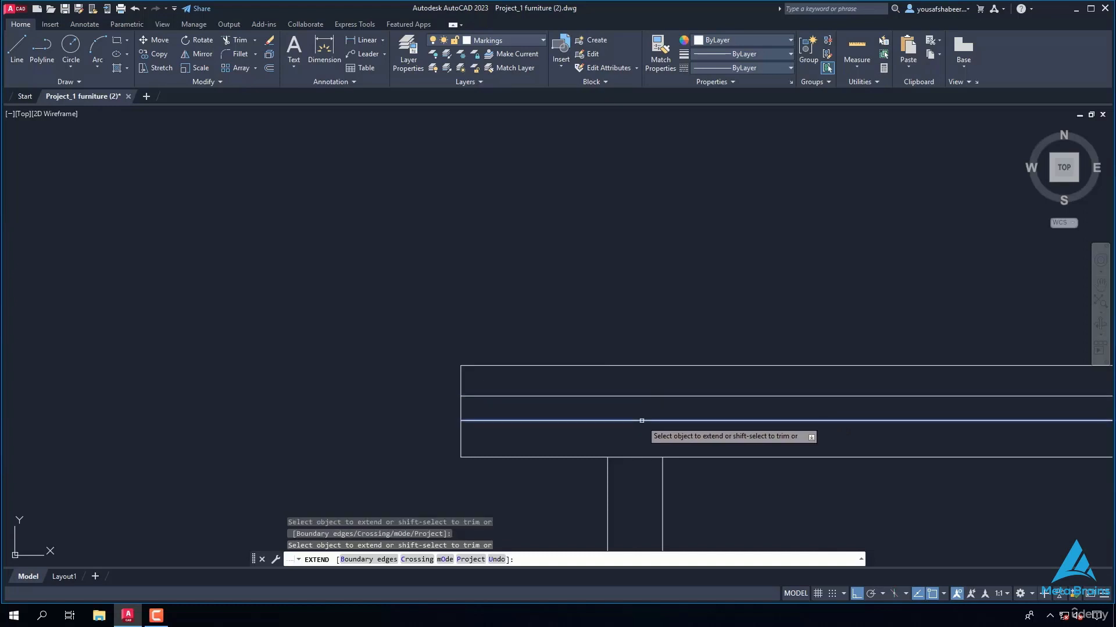
pyautogui.click(641, 421)
pyautogui.scroll(-5, 548, 406)
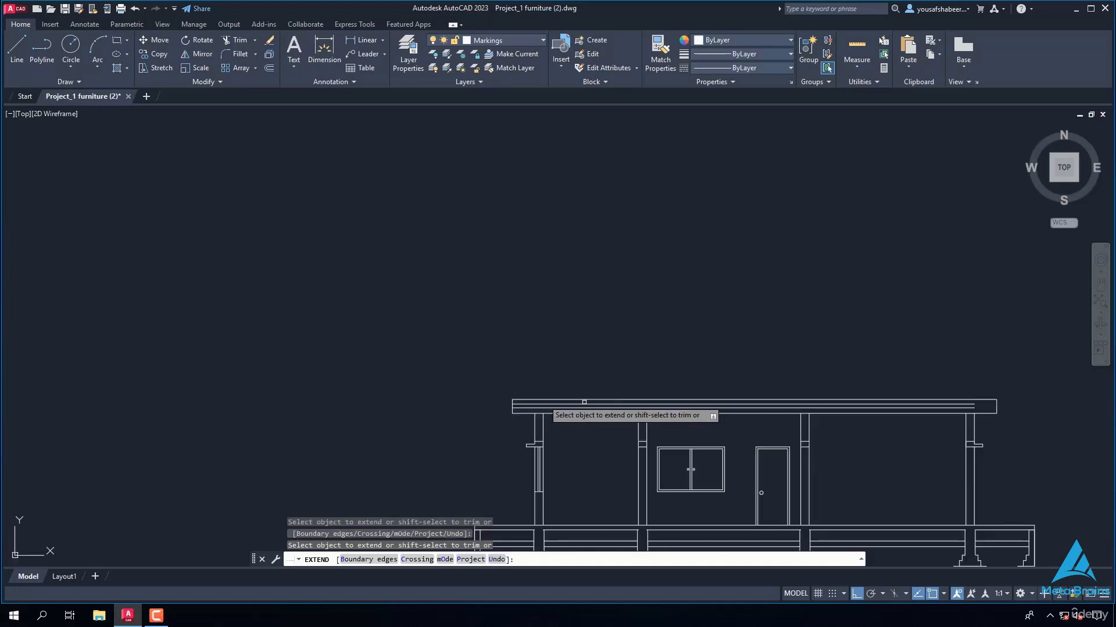
# Step: Extend the two inner horizontal roof lines to the outer edge of the right overhang
pyautogui.scroll(4, 942, 403)
pyautogui.scroll(2, 845, 405)
pyautogui.click(842, 401)
pyautogui.click(844, 423)
pyautogui.scroll(-3, 840, 418)
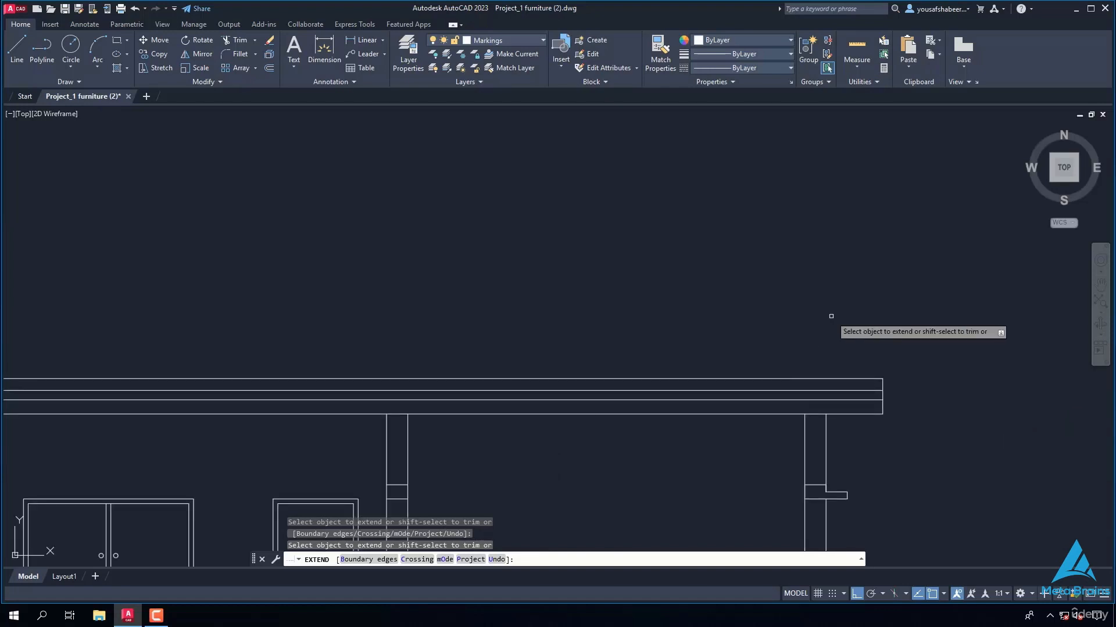
pyautogui.press('Escape')
# Step: Draw a horizontal line across the right end wall, 6 inches below the underside of the roof band
pyautogui.scroll(-3, 884, 406)
pyautogui.write('l')
pyautogui.press('Return')
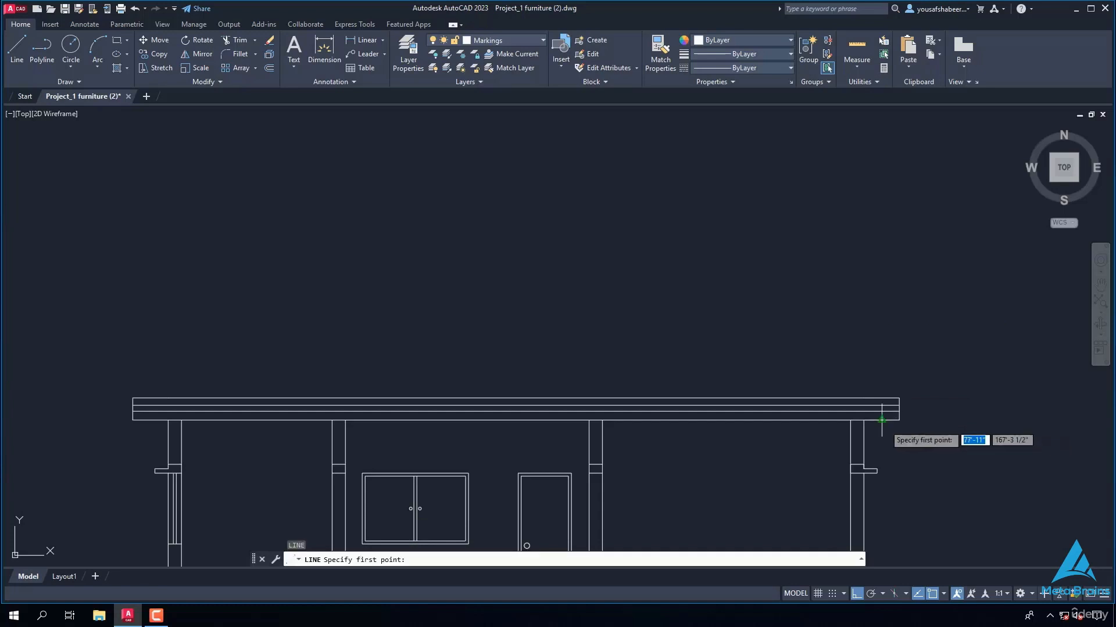
pyautogui.scroll(5, 877, 420)
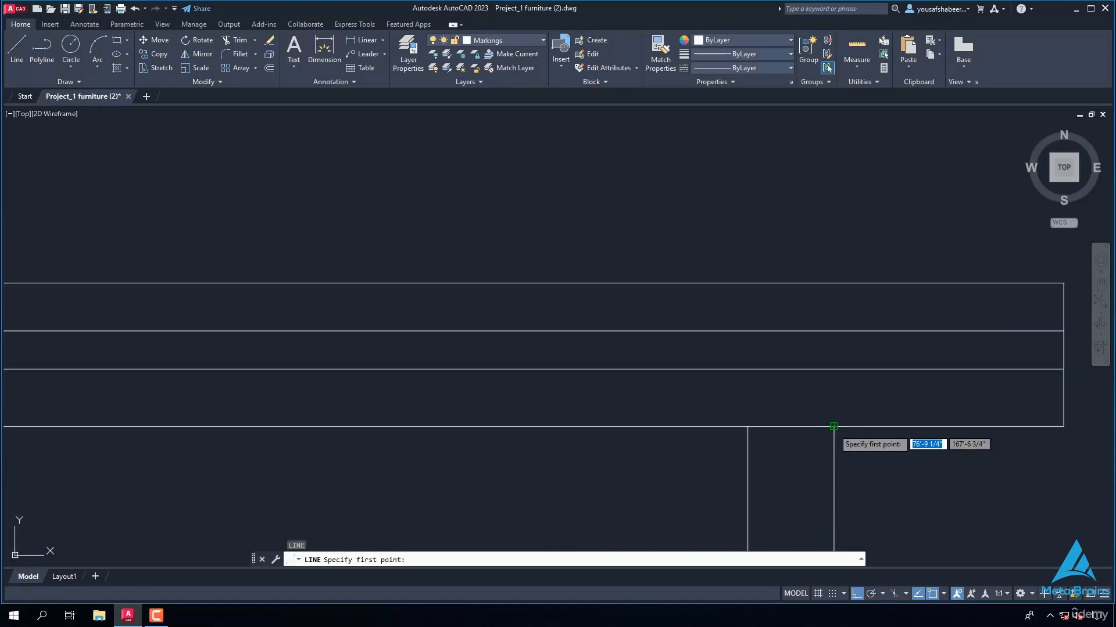
pyautogui.click(834, 427)
pyautogui.write('6')
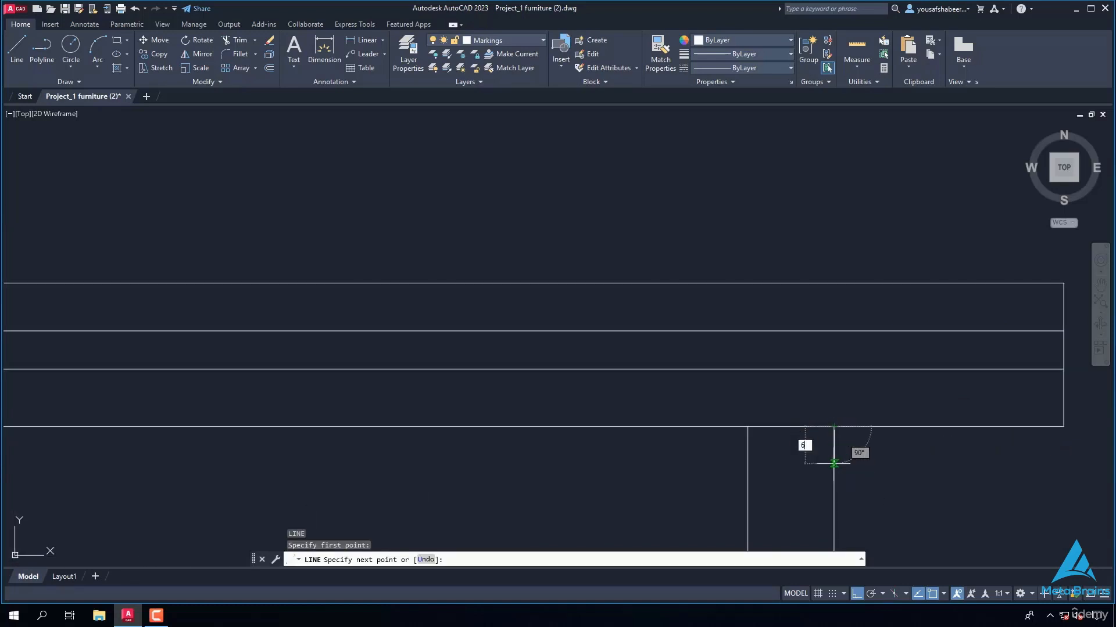
pyautogui.press('Return')
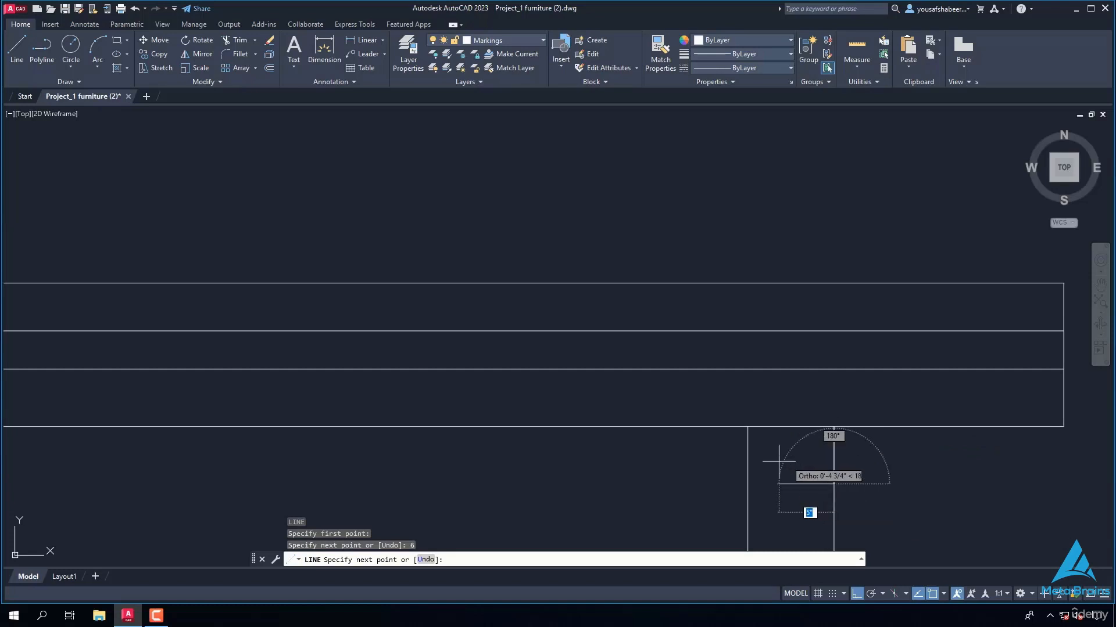
pyautogui.scroll(4, 745, 483)
pyautogui.click(752, 483)
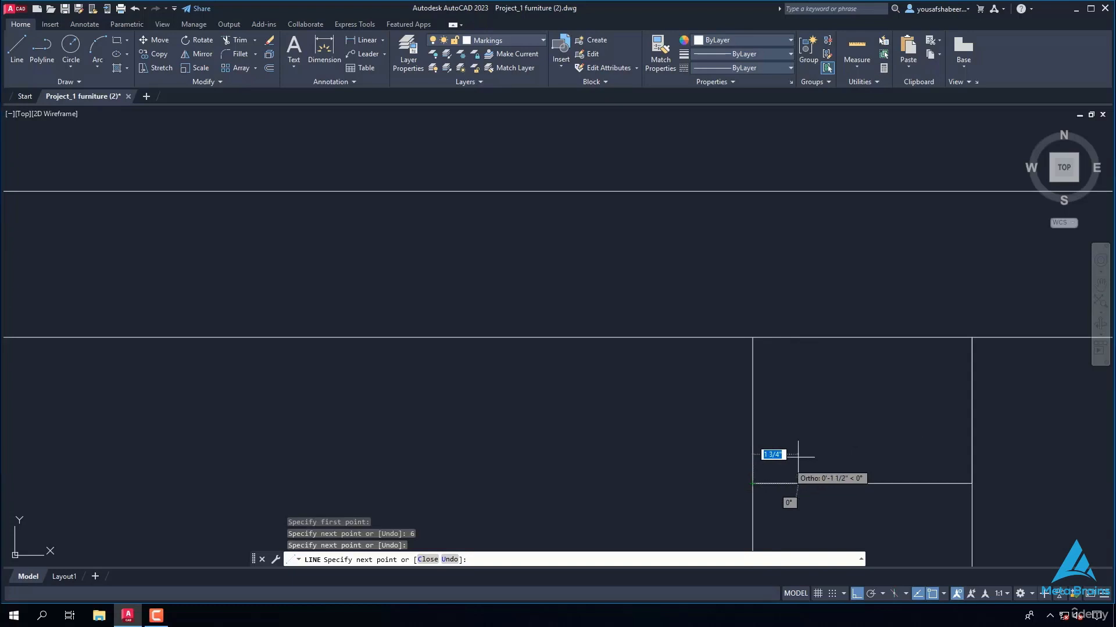
pyautogui.press('Return')
# Step: Draw matching horizontal lines across the remaining walls, 6 inches below the roof band's underside
pyautogui.scroll(-5, 908, 429)
pyautogui.scroll(2, 444, 443)
pyautogui.write('l')
pyautogui.press('Return')
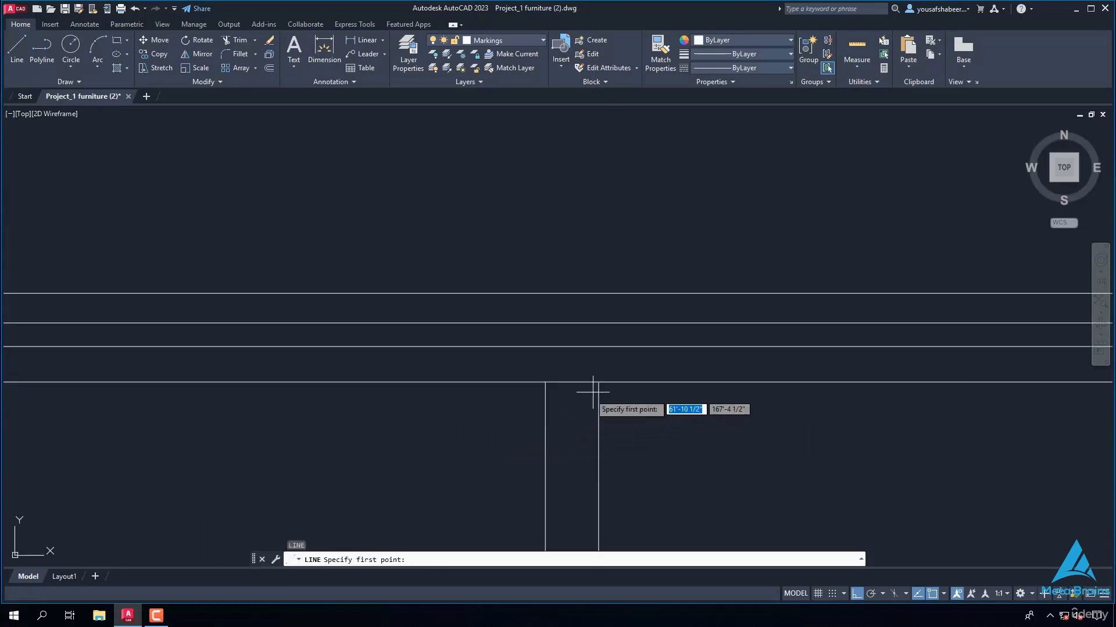
pyautogui.click(598, 382)
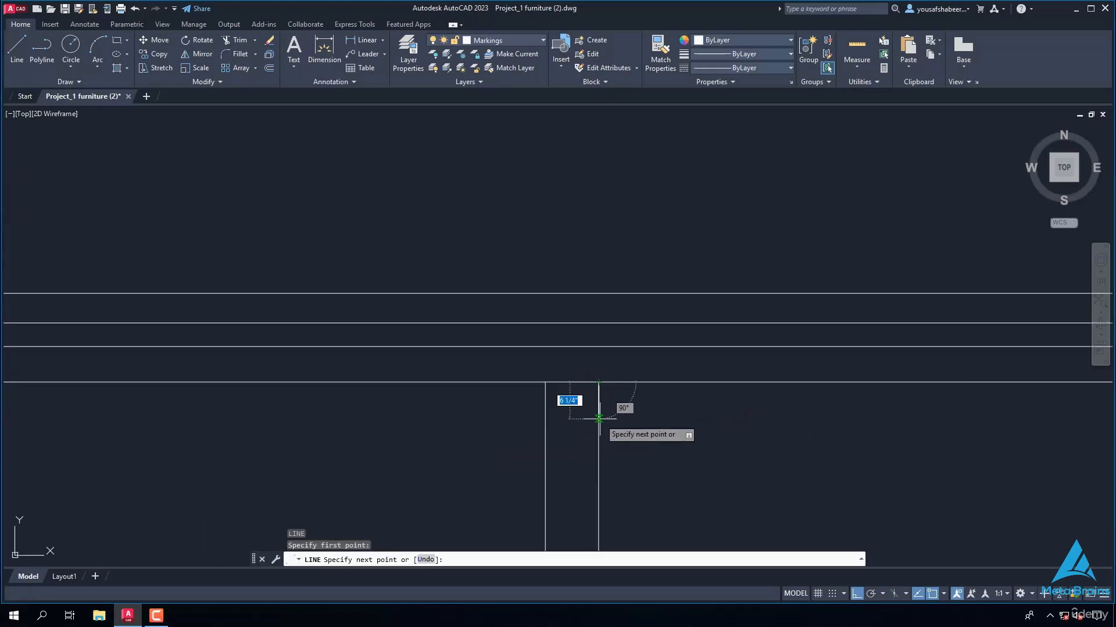
pyautogui.press('Return')
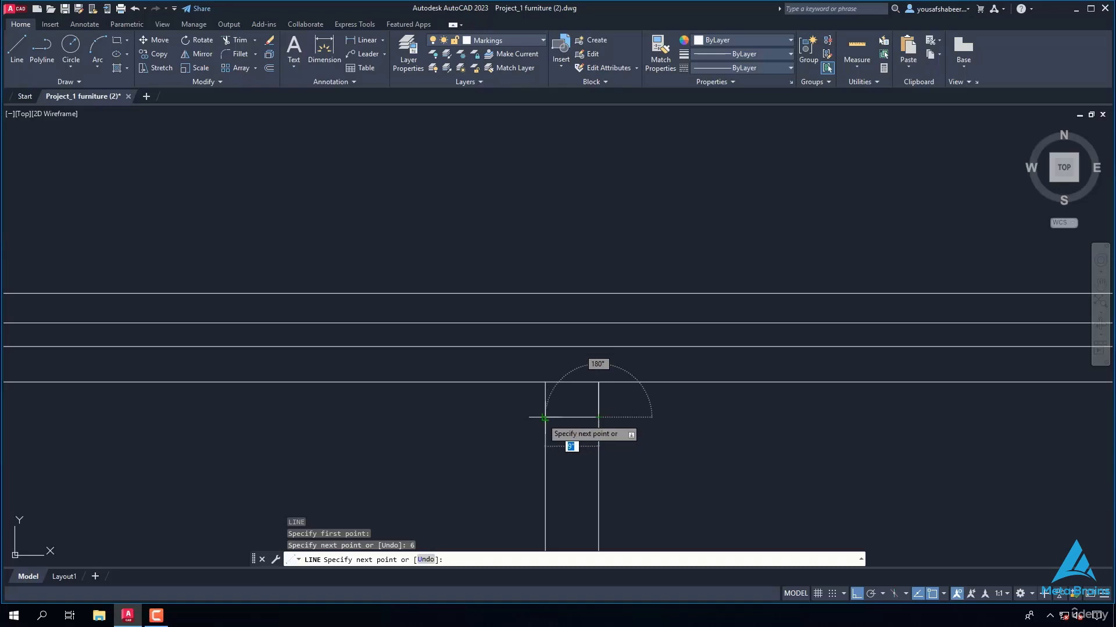
pyautogui.click(545, 417)
pyautogui.press('Return')
# Step: Trim the roof band's bottom line between the two faces of the left end wall
pyautogui.scroll(2, 583, 407)
pyautogui.moveTo(582, 407); pyautogui.dragTo(287, 396, button='middle')
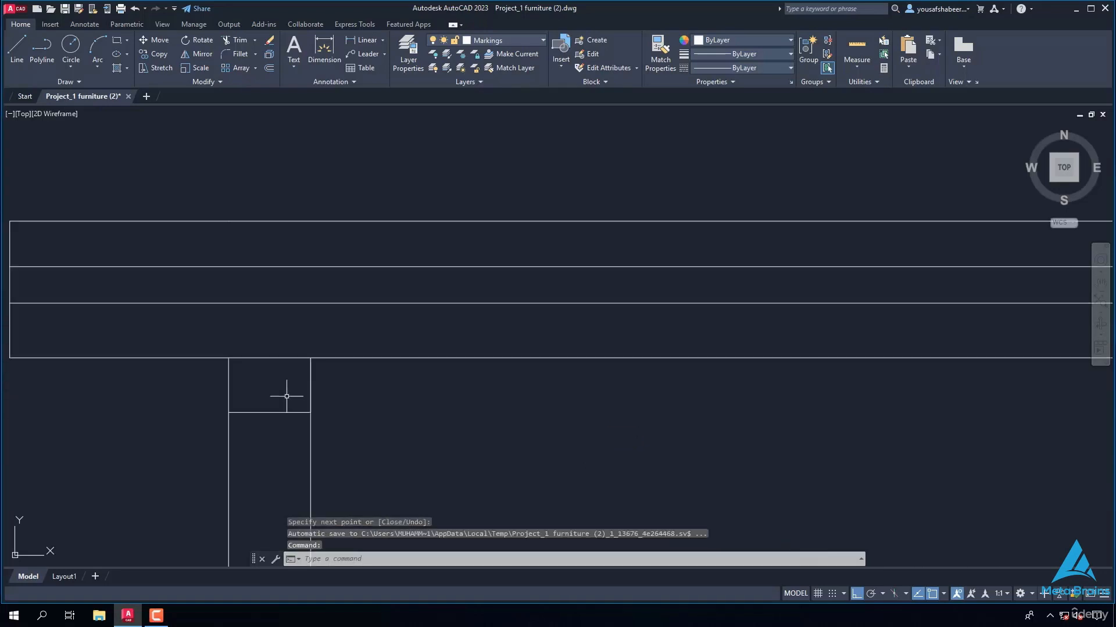
pyautogui.write('tr')
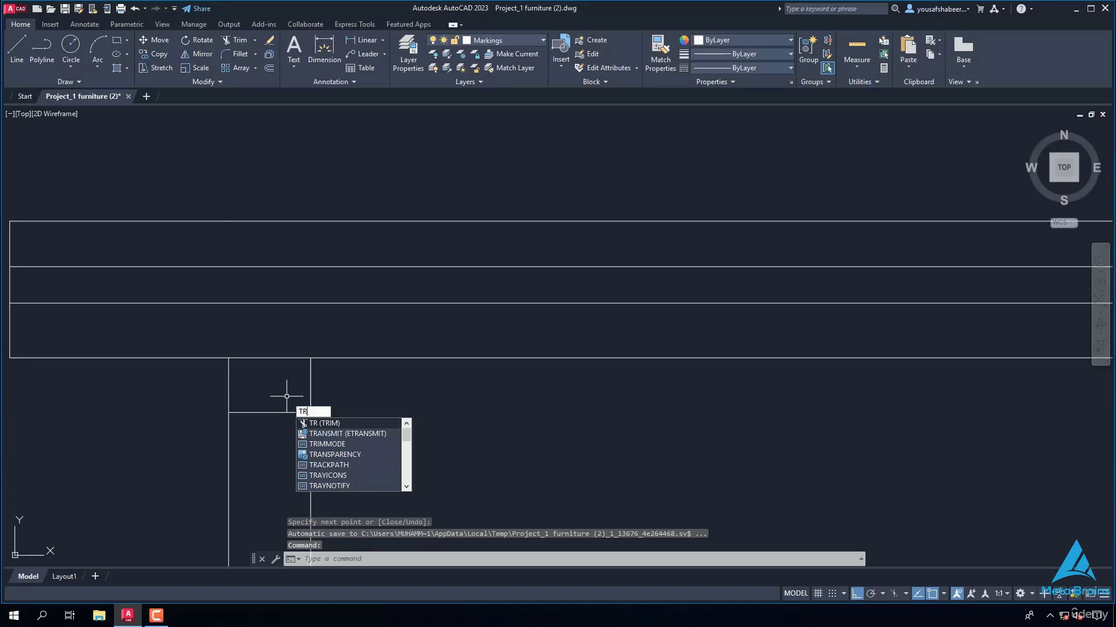
pyautogui.press('Return')
pyautogui.moveTo(273, 324); pyautogui.dragTo(273, 368)
pyautogui.scroll(-4, 279, 361)
pyautogui.scroll(-1, 359, 351)
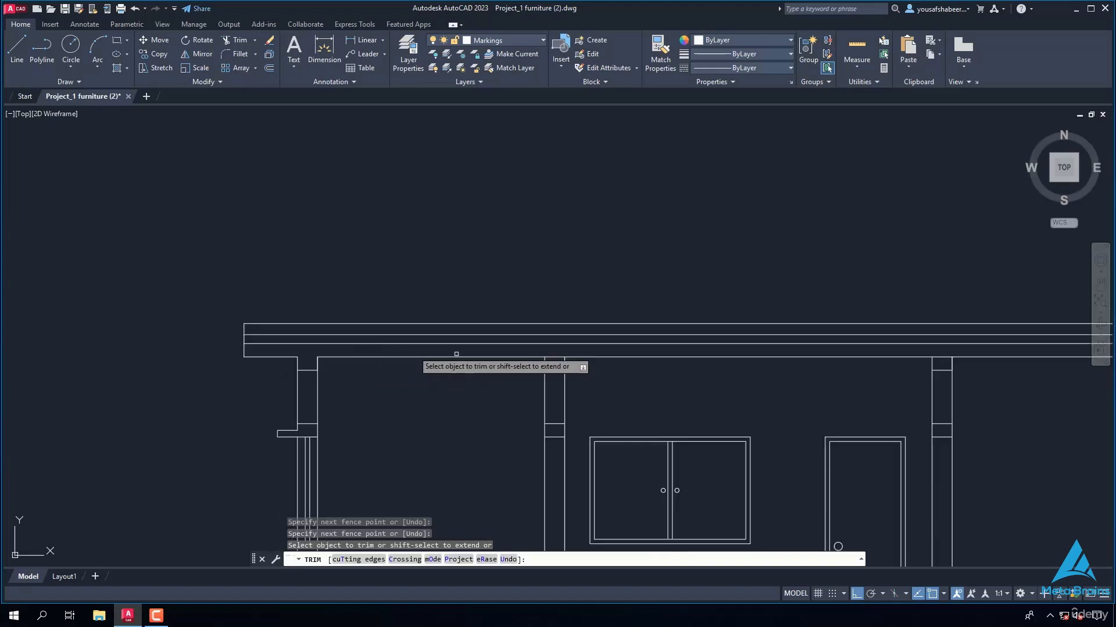
# Step: Trim the roof band's bottom line between the faces of the two interior walls
pyautogui.scroll(2, 537, 354)
pyautogui.click(576, 355)
pyautogui.click(582, 374)
pyautogui.scroll(-3, 551, 376)
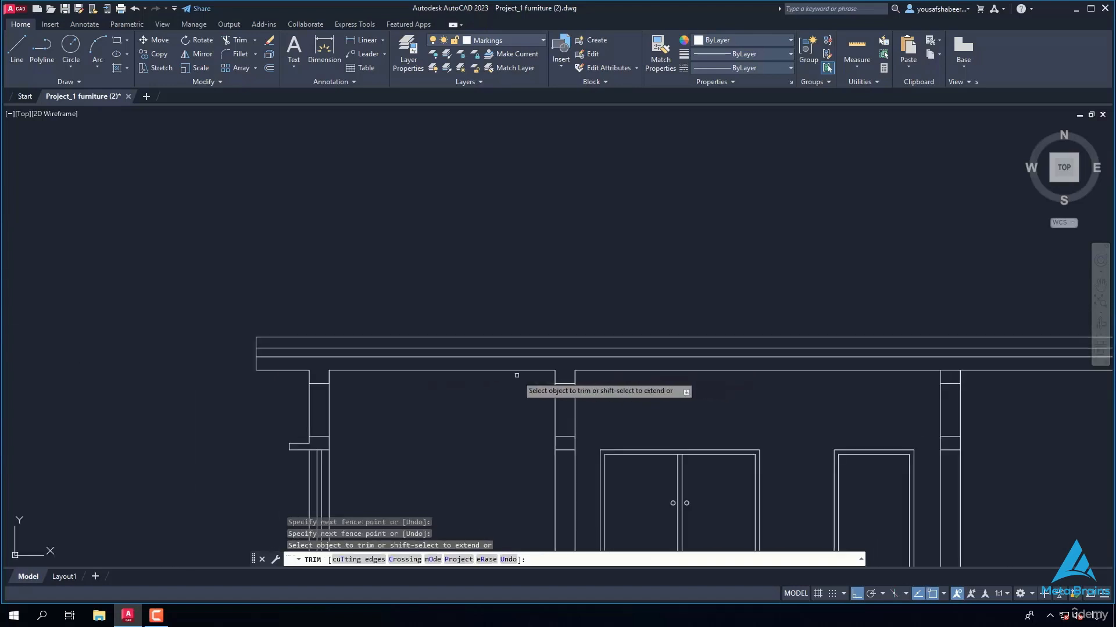
pyautogui.scroll(3, 791, 382)
pyautogui.click(777, 336)
pyautogui.click(773, 352)
pyautogui.scroll(-4, 633, 375)
# Step: Trim the roof band's bottom line between the faces of the right end wall
pyautogui.scroll(4, 813, 372)
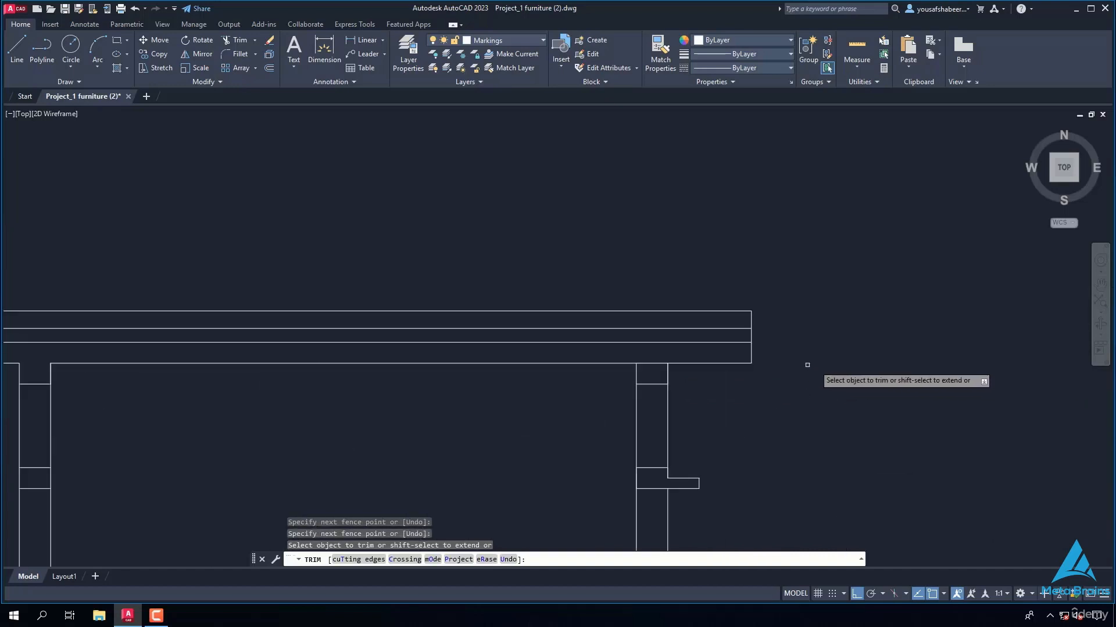
pyautogui.click(654, 368)
pyautogui.click(653, 371)
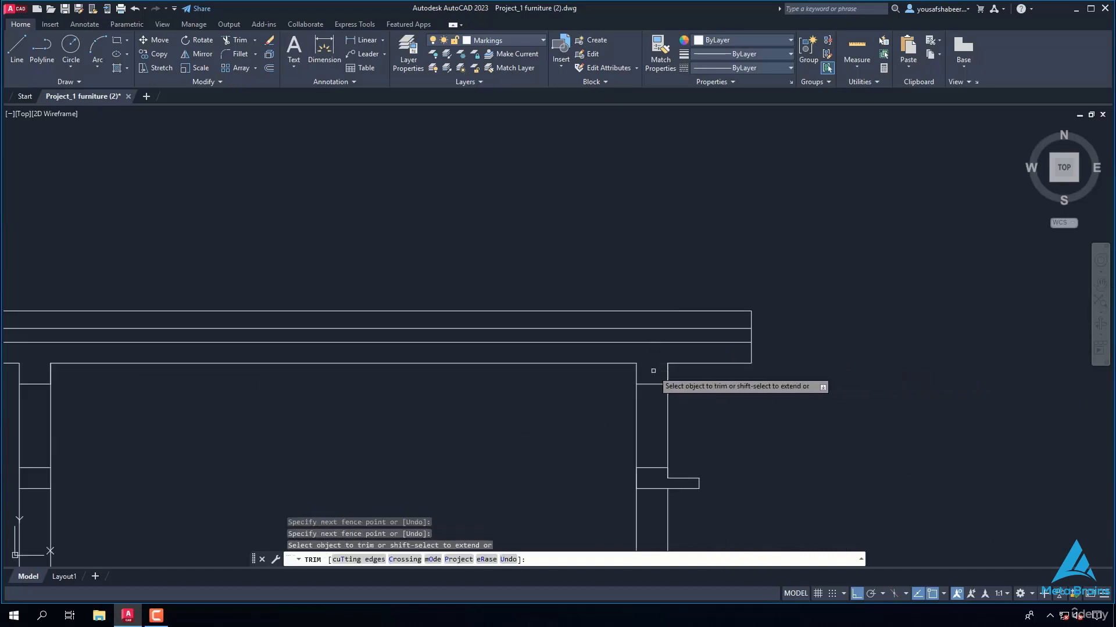
pyautogui.scroll(-4, 732, 423)
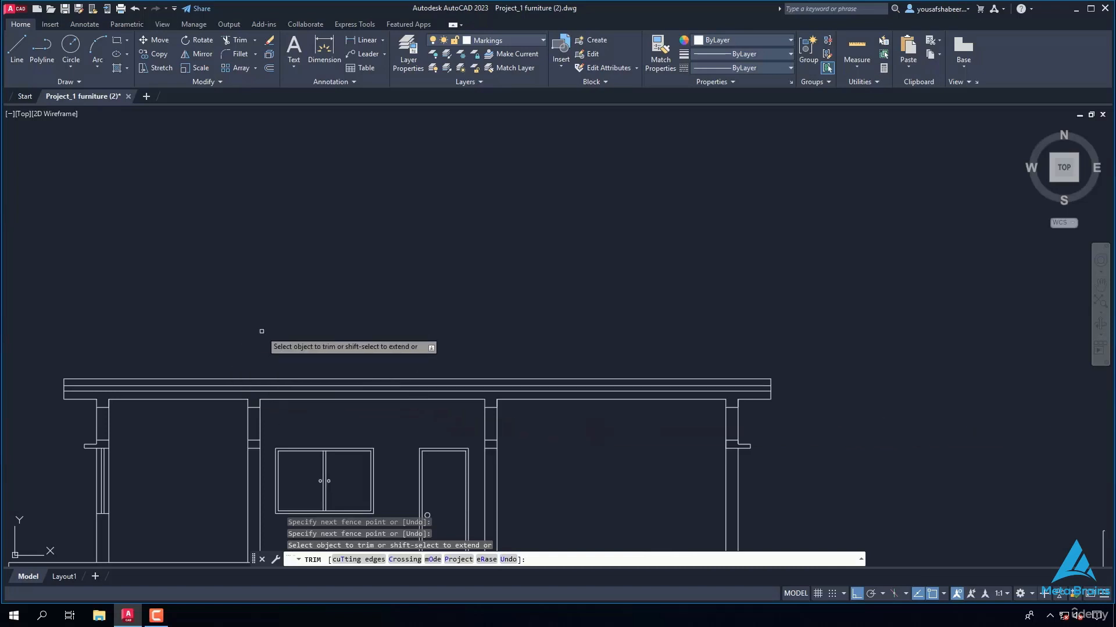
pyautogui.press('Escape')
# Step: Draw a parapet 4.5 inches thick and 4' high at the right overhang's outer edge, starting from the lower inner roof line
pyautogui.scroll(4, 800, 399)
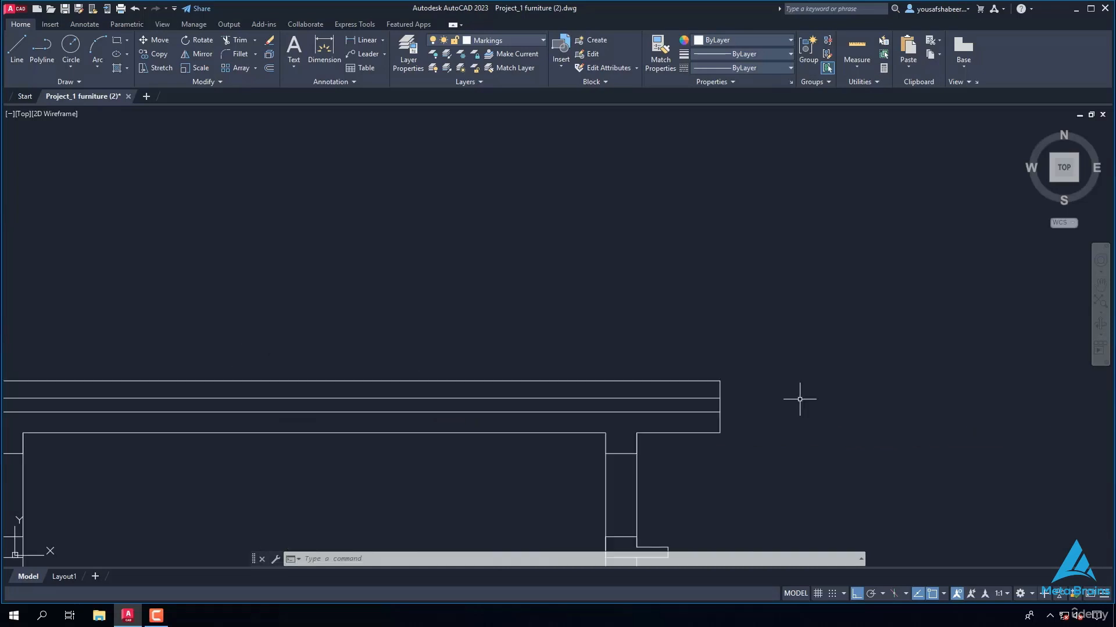
pyautogui.write('l')
pyautogui.press('Return')
pyautogui.scroll(2, 716, 407)
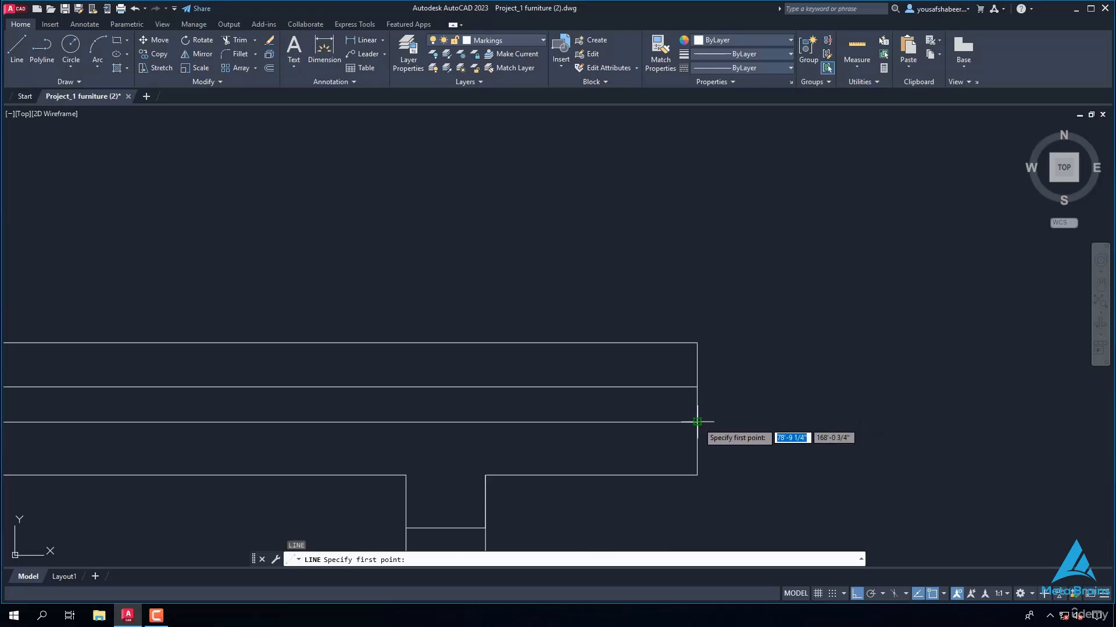
pyautogui.click(697, 423)
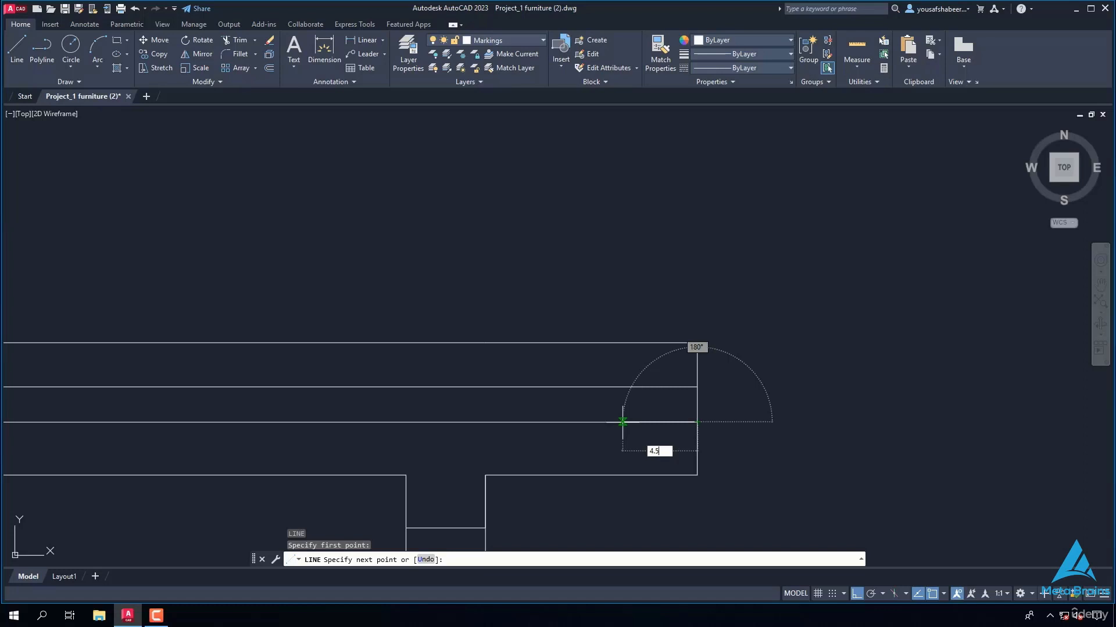
pyautogui.press('Return')
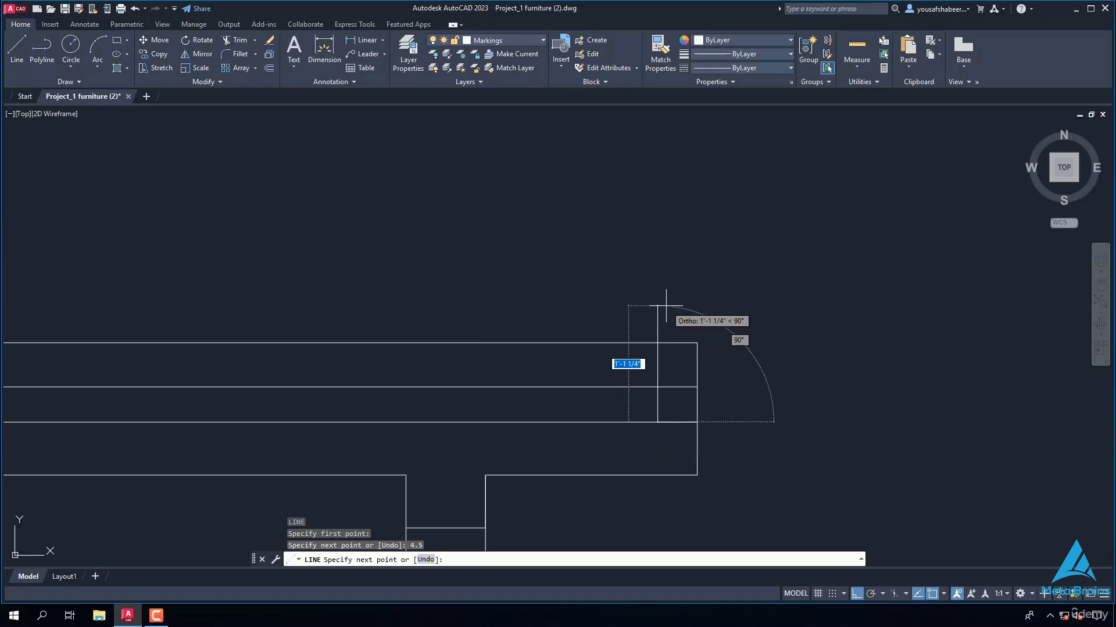
pyautogui.write("4'")
pyautogui.press('Return')
pyautogui.scroll(-3, 668, 238)
pyautogui.scroll(3, 669, 203)
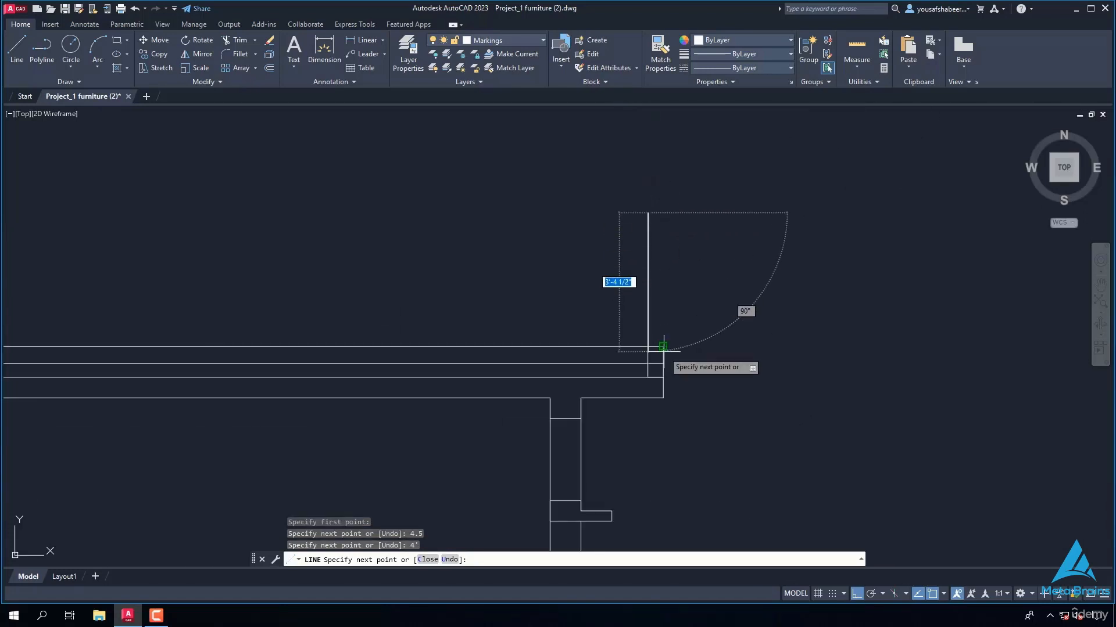
pyautogui.click(667, 206)
pyautogui.scroll(2, 660, 330)
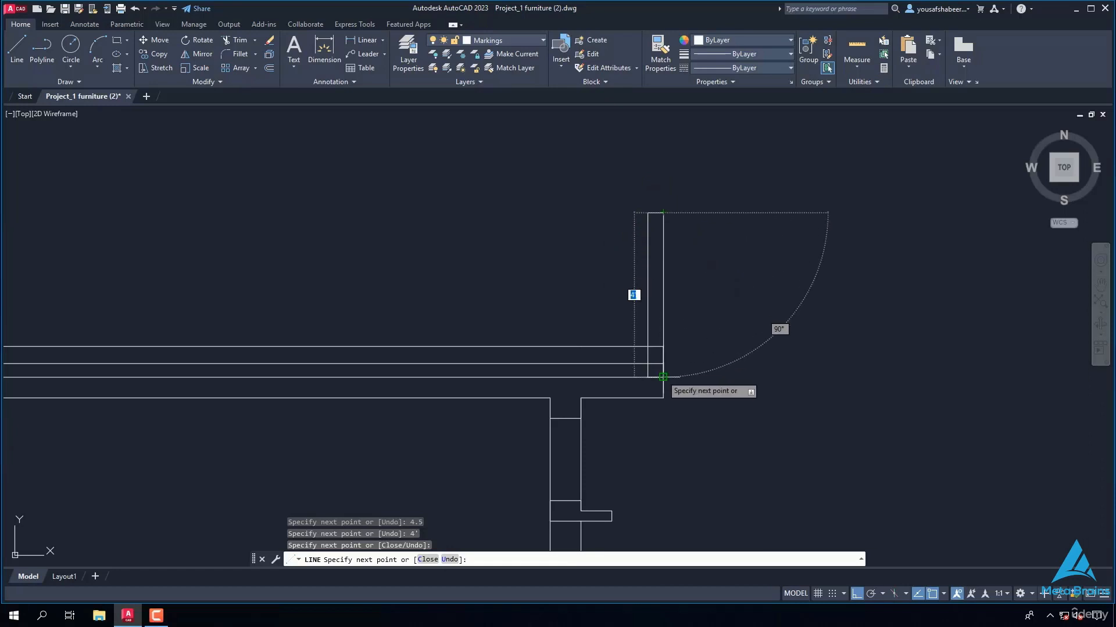
pyautogui.press('Return')
# Step: Copy the three parapet lines to the left overhang, aligned with its outer edge on the lower inner roof line
pyautogui.click(648, 311)
pyautogui.click(672, 315)
pyautogui.scroll(-2, 677, 317)
pyautogui.scroll(3, 700, 217)
pyautogui.click(657, 270)
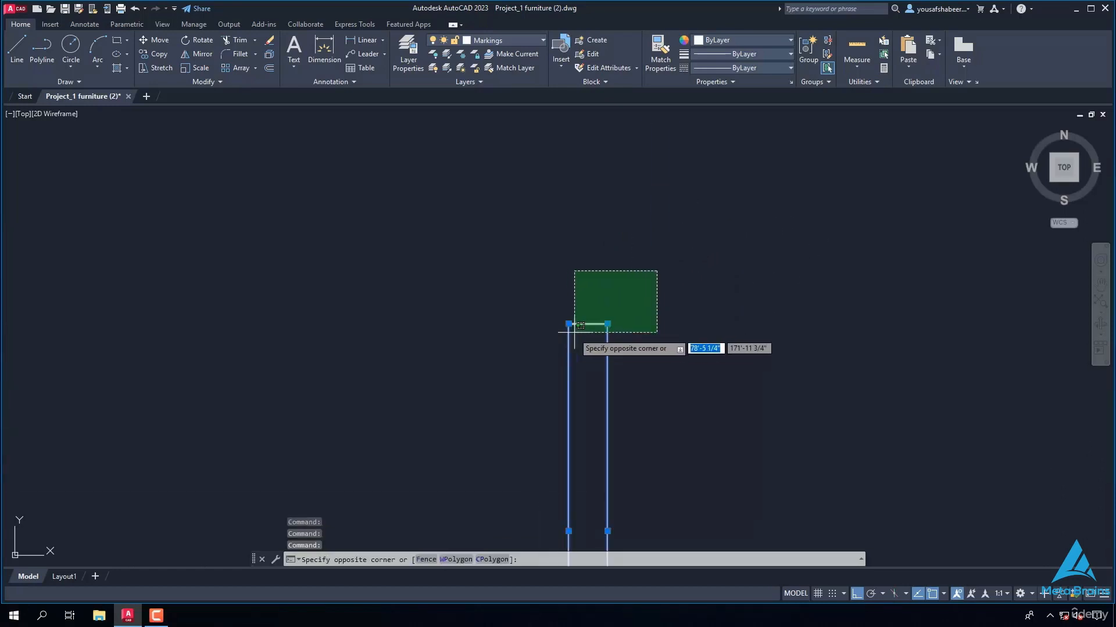
pyautogui.click(575, 330)
pyautogui.write('c')
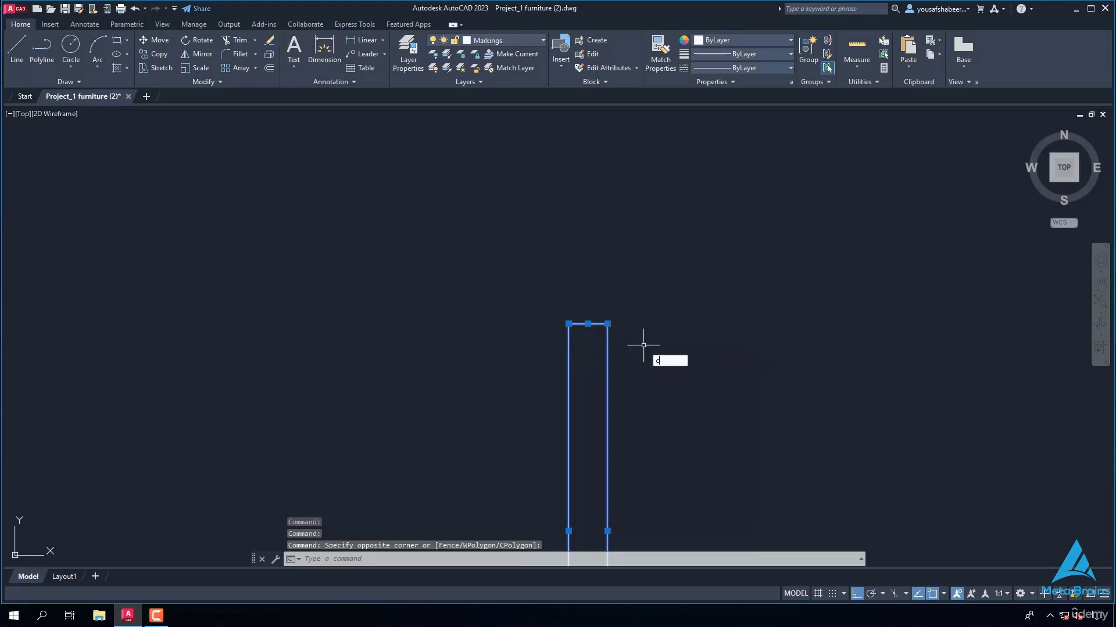
pyautogui.write('o')
pyautogui.press('Return')
pyautogui.scroll(-3, 645, 350)
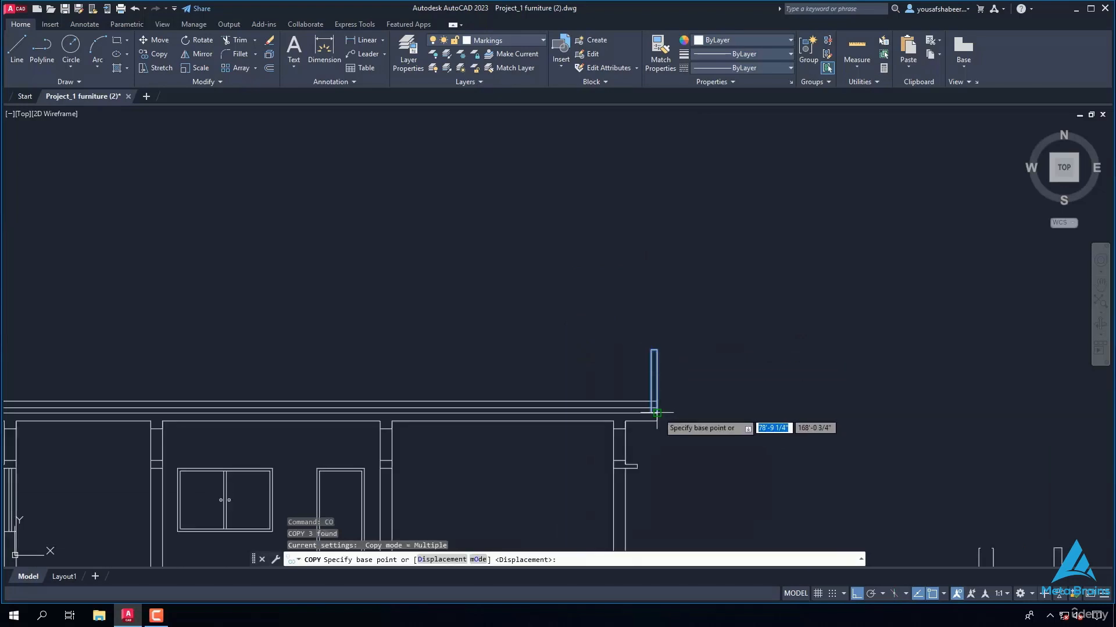
pyautogui.scroll(3, 657, 413)
pyautogui.click(646, 411)
pyautogui.scroll(-3, 520, 386)
pyautogui.scroll(5, 391, 391)
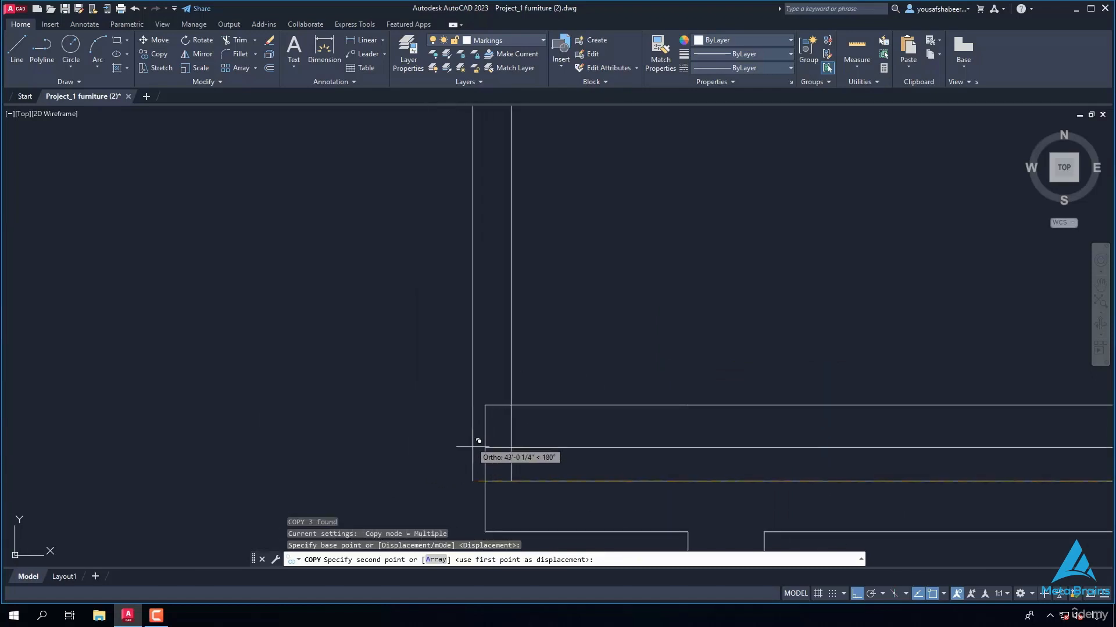
pyautogui.click(486, 481)
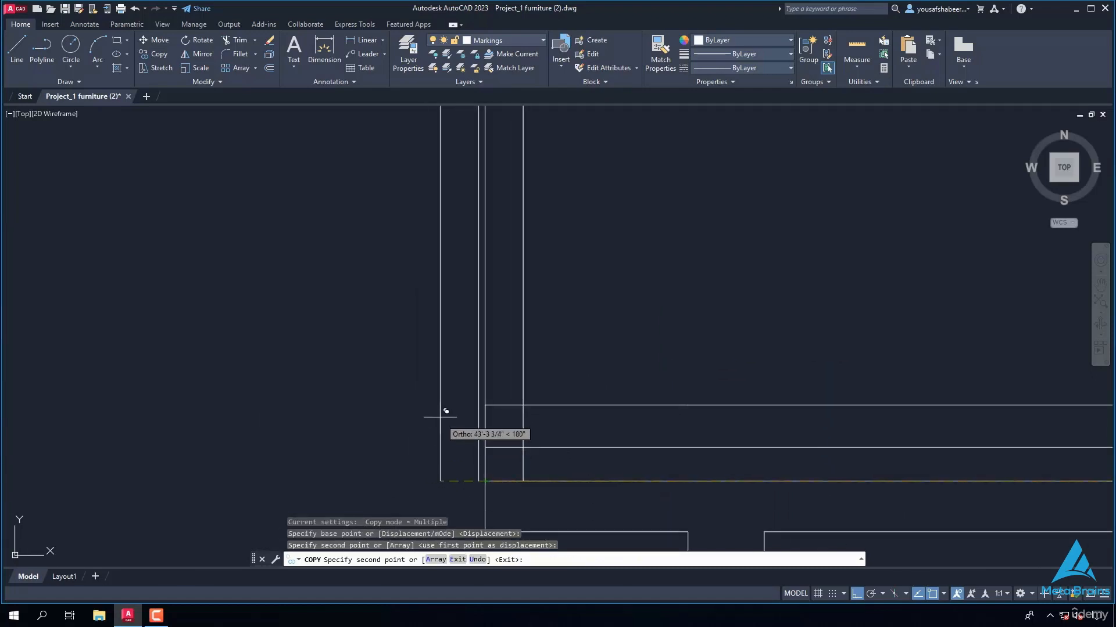
pyautogui.press('Escape')
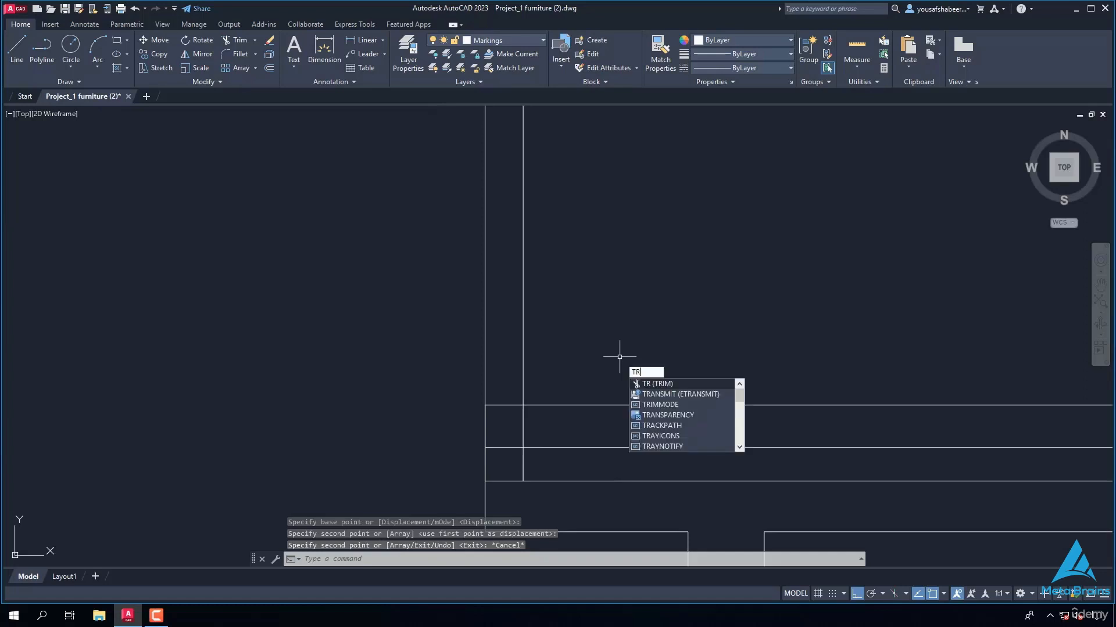
# Step: Trim the two upper horizontal roof lines inside the left parapet
pyautogui.click(650, 385)
pyautogui.click(496, 387)
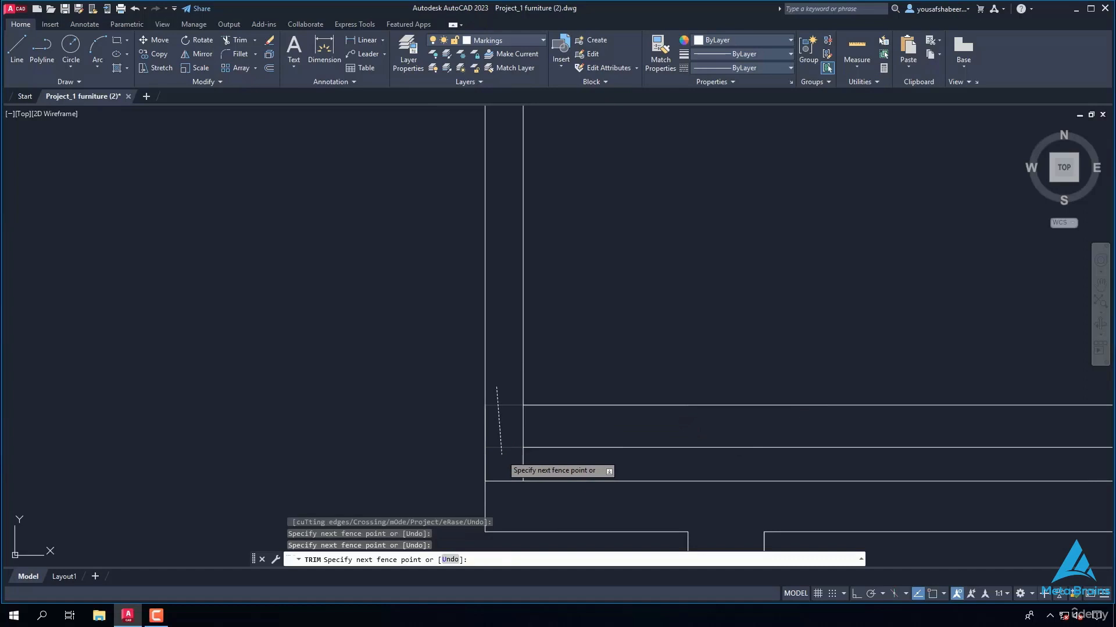
pyautogui.press('Return')
pyautogui.scroll(-4, 512, 401)
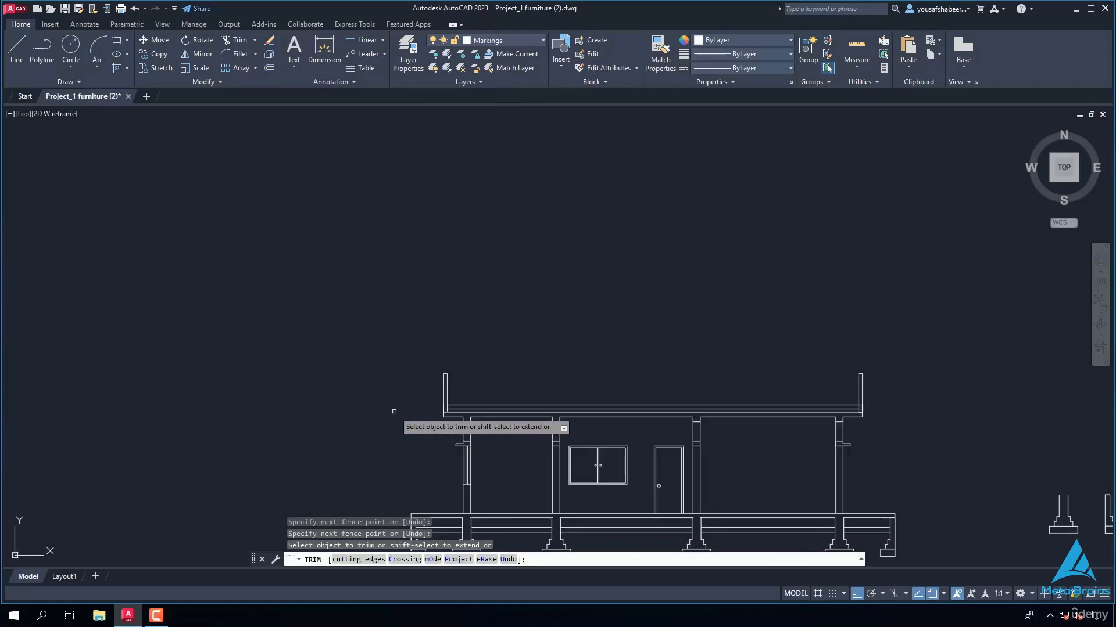
# Step: Trim the two upper horizontal roof lines inside the right parapet
pyautogui.scroll(5, 859, 413)
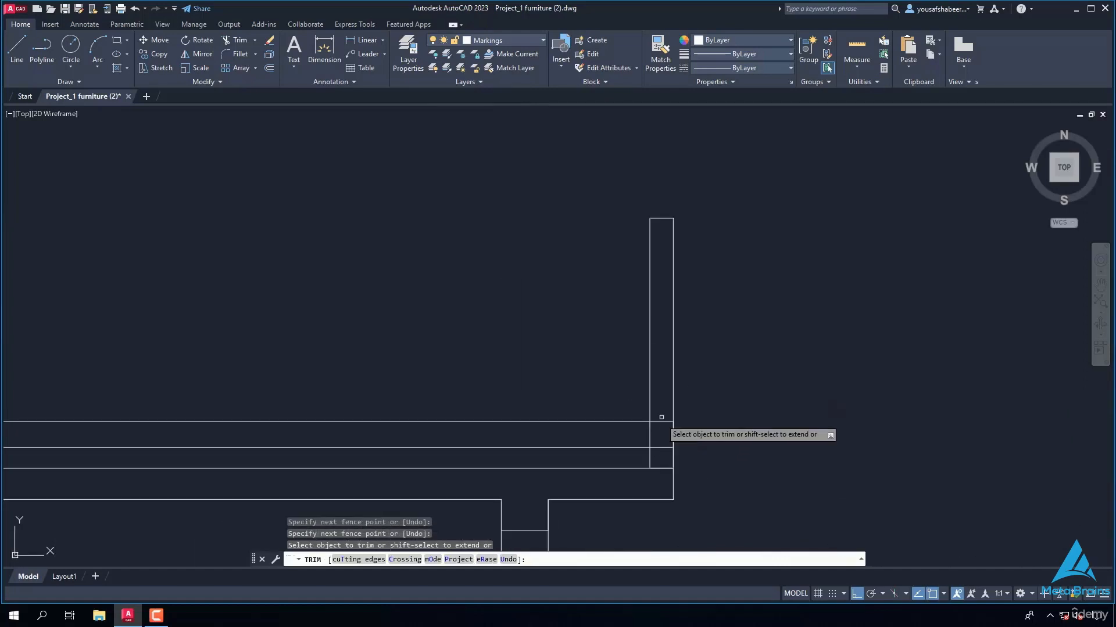
pyautogui.click(660, 411)
pyautogui.click(657, 456)
pyautogui.scroll(-5, 742, 386)
pyautogui.scroll(-4, 836, 375)
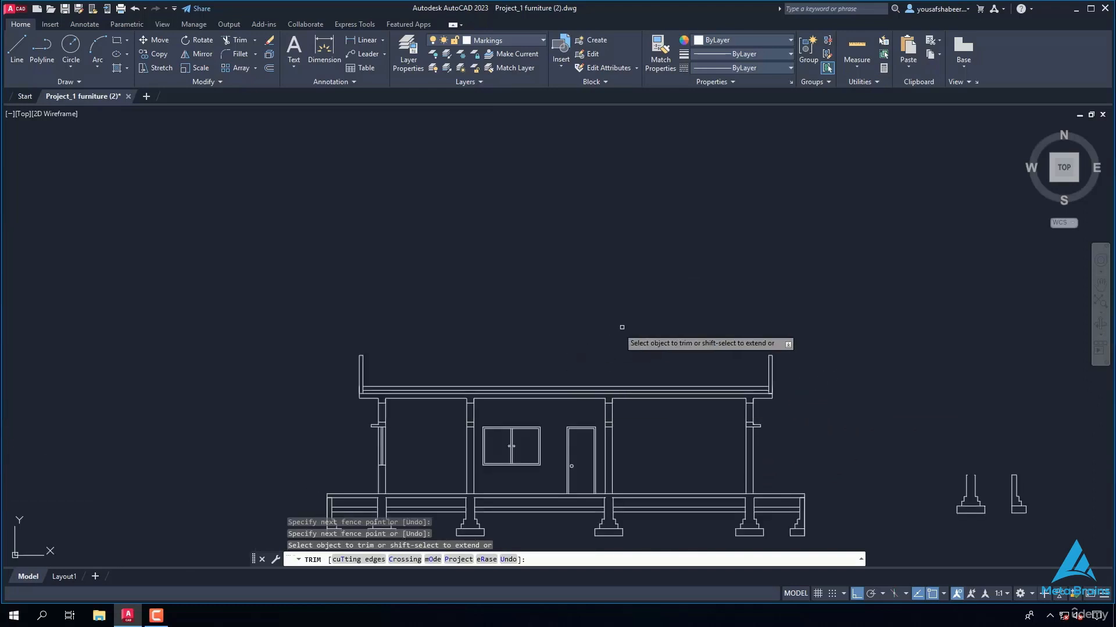
pyautogui.press('Escape')
# Step: Draw an outer wall 6' high and 4.5 inches thick rising from the top corner of the plinth's left edge
pyautogui.scroll(4, 451, 367)
pyautogui.write('L')
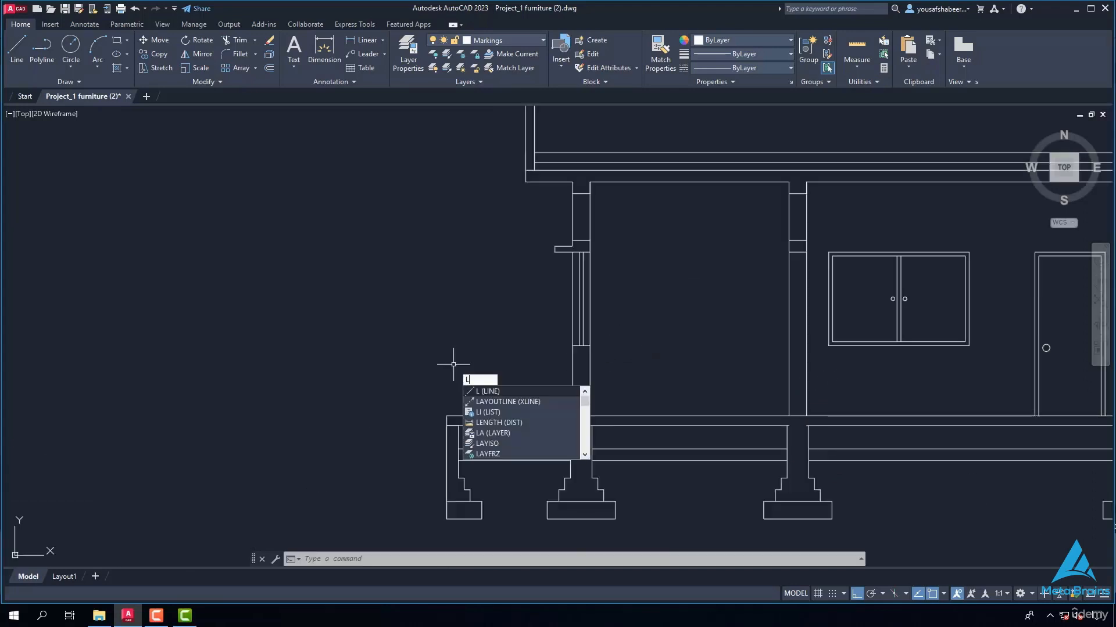
pyautogui.press('Return')
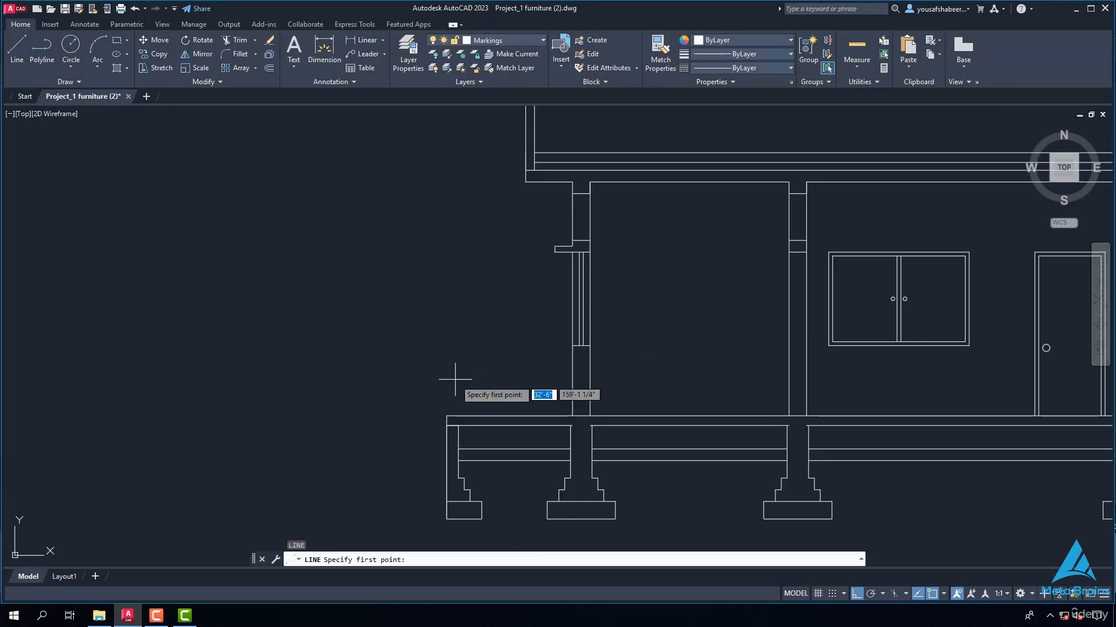
pyautogui.scroll(4, 459, 390)
pyautogui.click(423, 448)
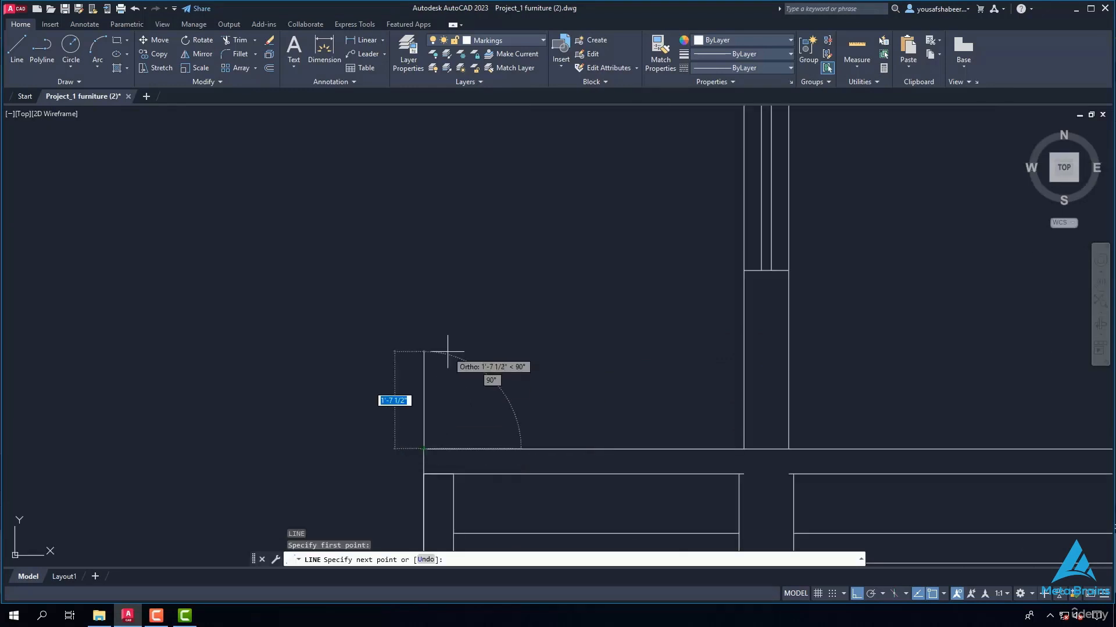
pyautogui.press('Return')
pyautogui.scroll(-3, 447, 352)
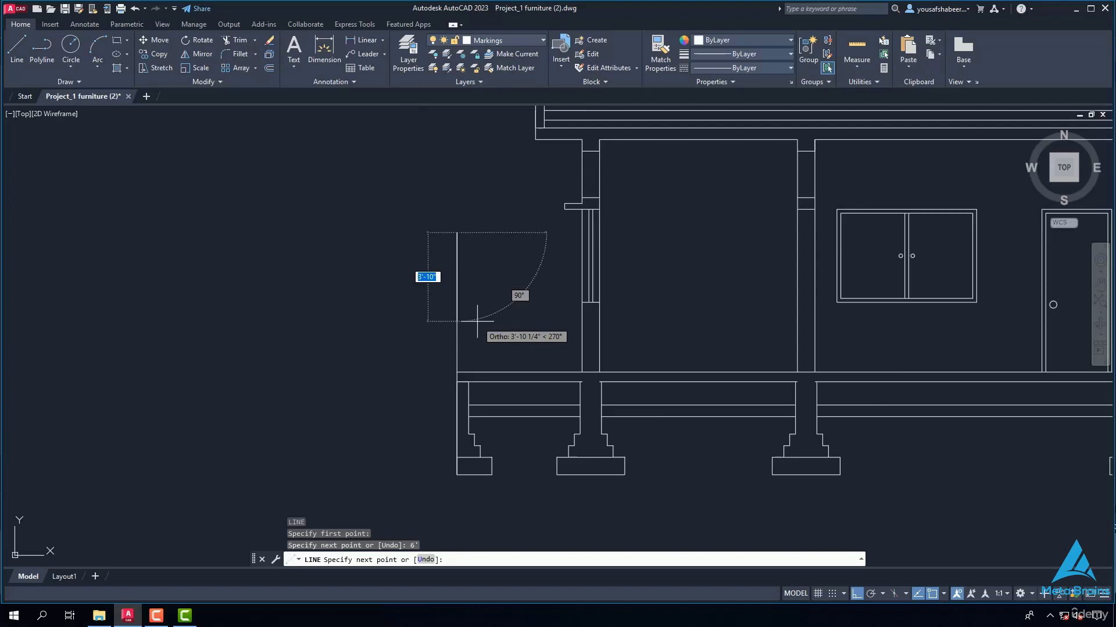
pyautogui.scroll(2, 459, 276)
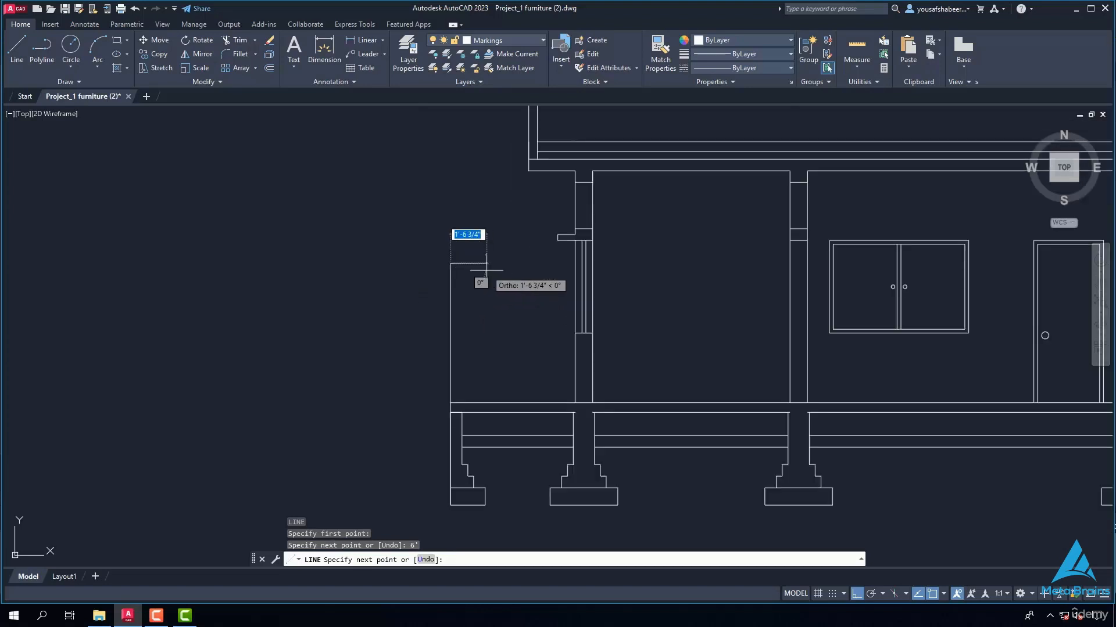
pyautogui.write('4.5')
pyautogui.press('Return')
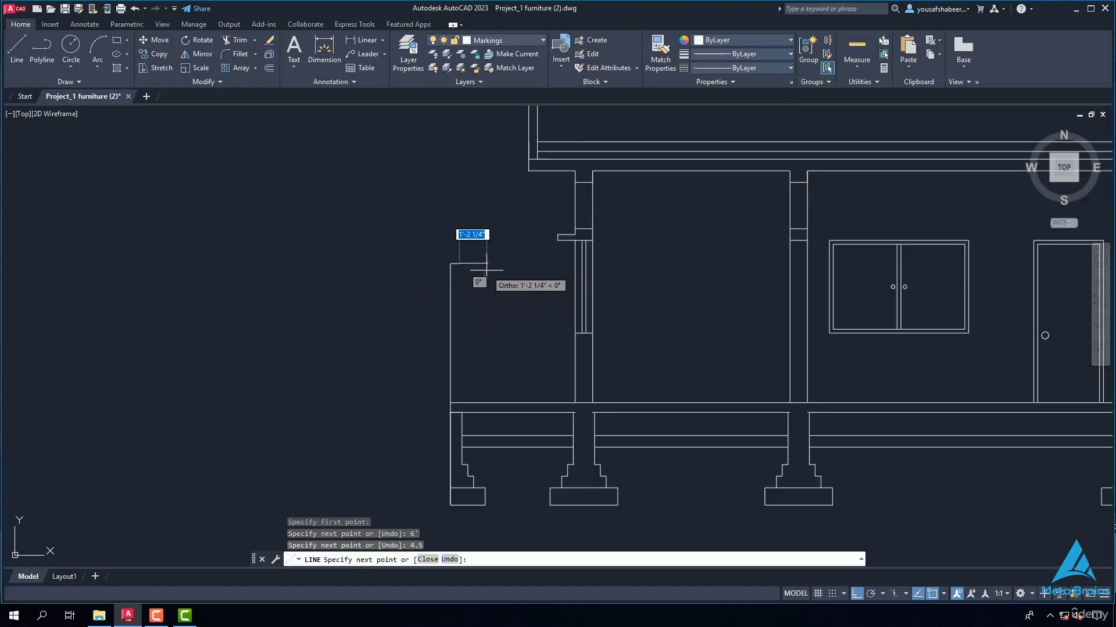
pyautogui.scroll(3, 455, 398)
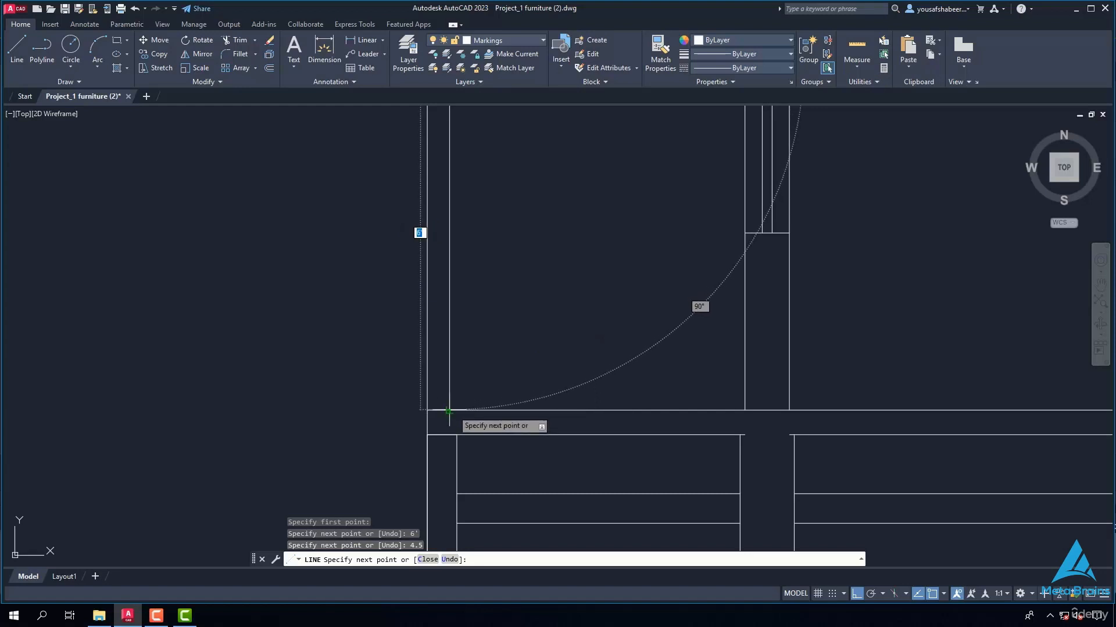
pyautogui.click(449, 410)
pyautogui.press('Return')
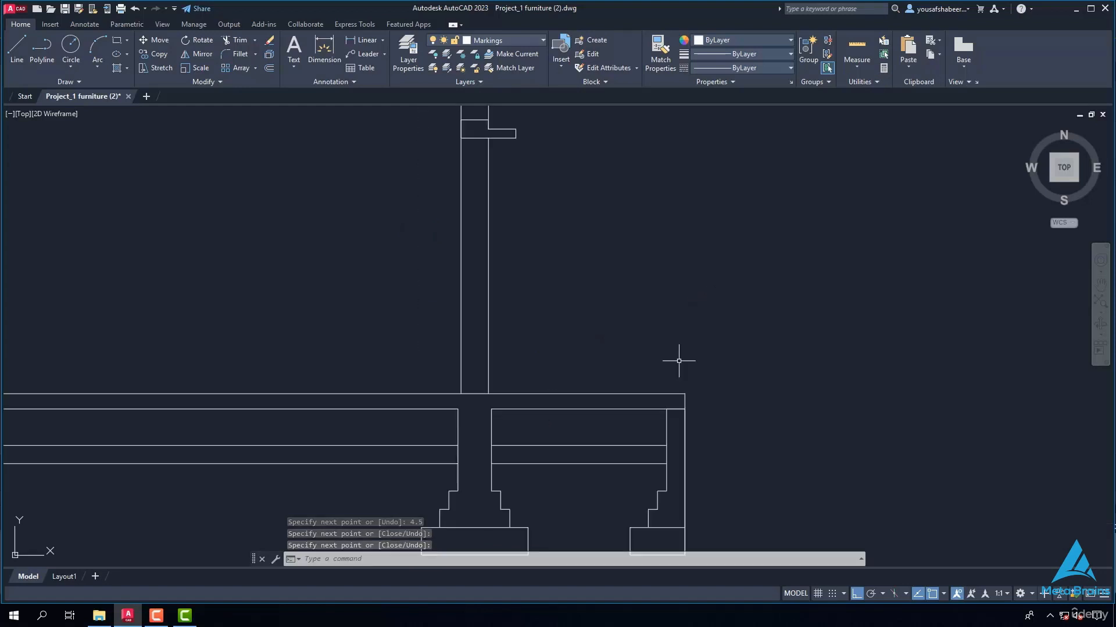
# Step: Draw a matching outer wall 6' high and 4.5 inches thick at the top corner of the plinth's right edge
pyautogui.write('l')
pyautogui.press('Return')
pyautogui.scroll(4, 681, 381)
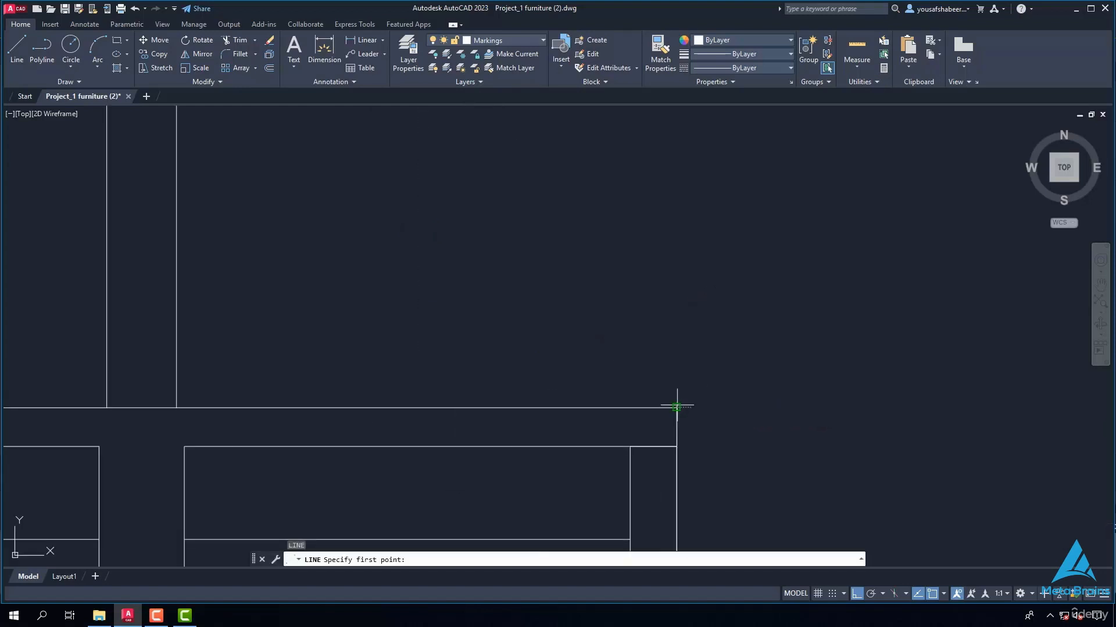
pyautogui.click(677, 406)
pyautogui.write('6')
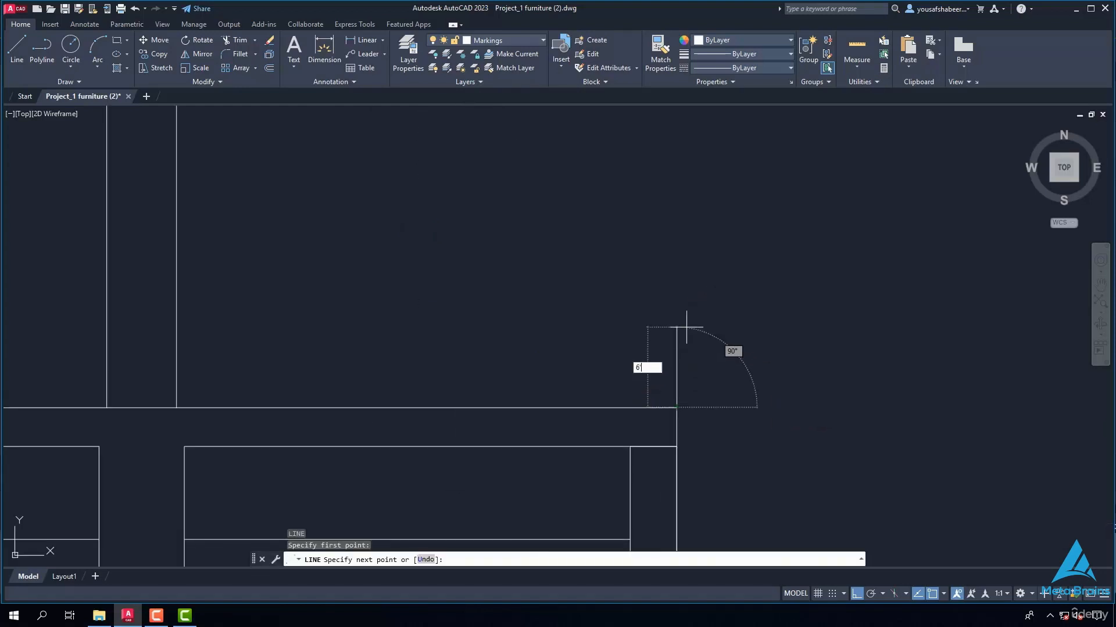
pyautogui.write("'")
pyautogui.press('Return')
pyautogui.scroll(-5, 685, 326)
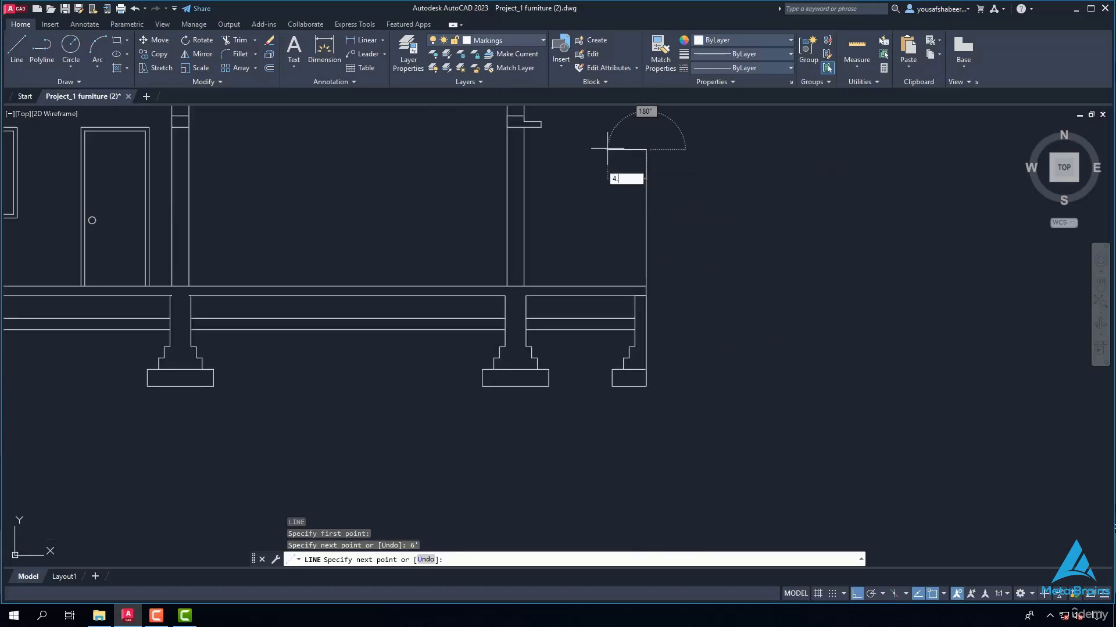
pyautogui.press('Return')
pyautogui.scroll(4, 642, 251)
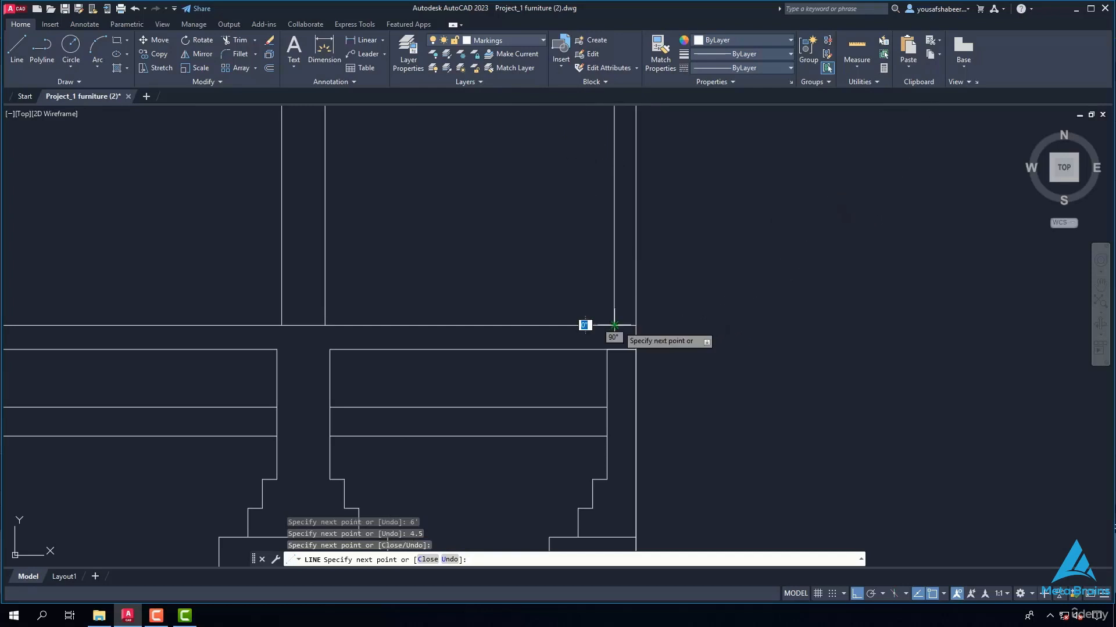
pyautogui.press('Return')
pyautogui.scroll(-5, 591, 287)
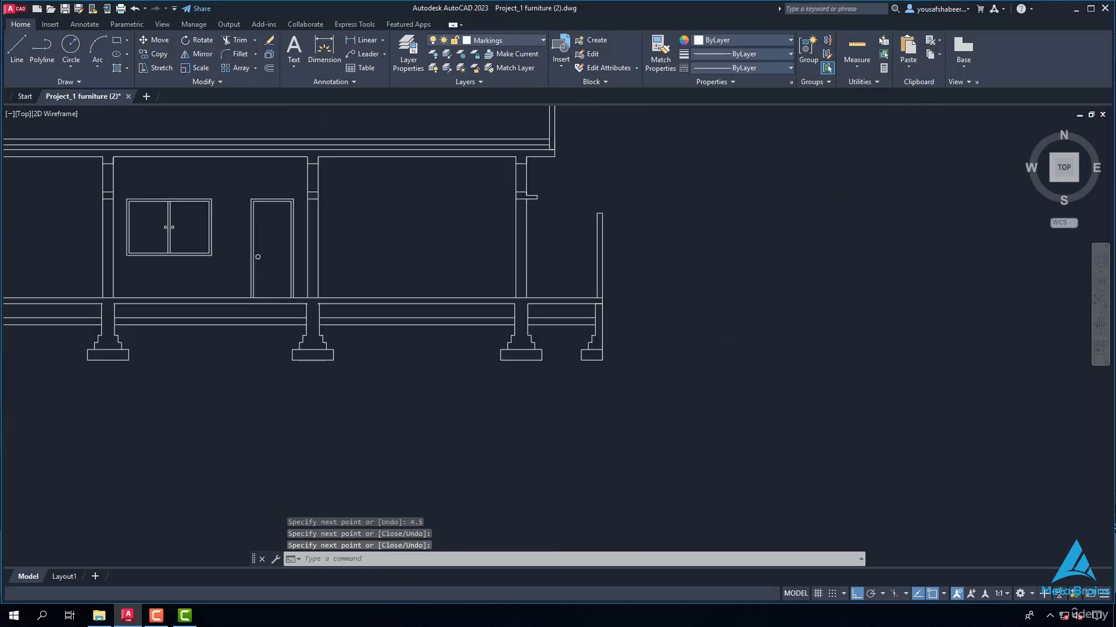
# Step: Draw a 4-inch-deep band across the top of the right outer foundation wall, just below the lower floor line
pyautogui.scroll(-2, 547, 250)
pyautogui.scroll(4, 578, 261)
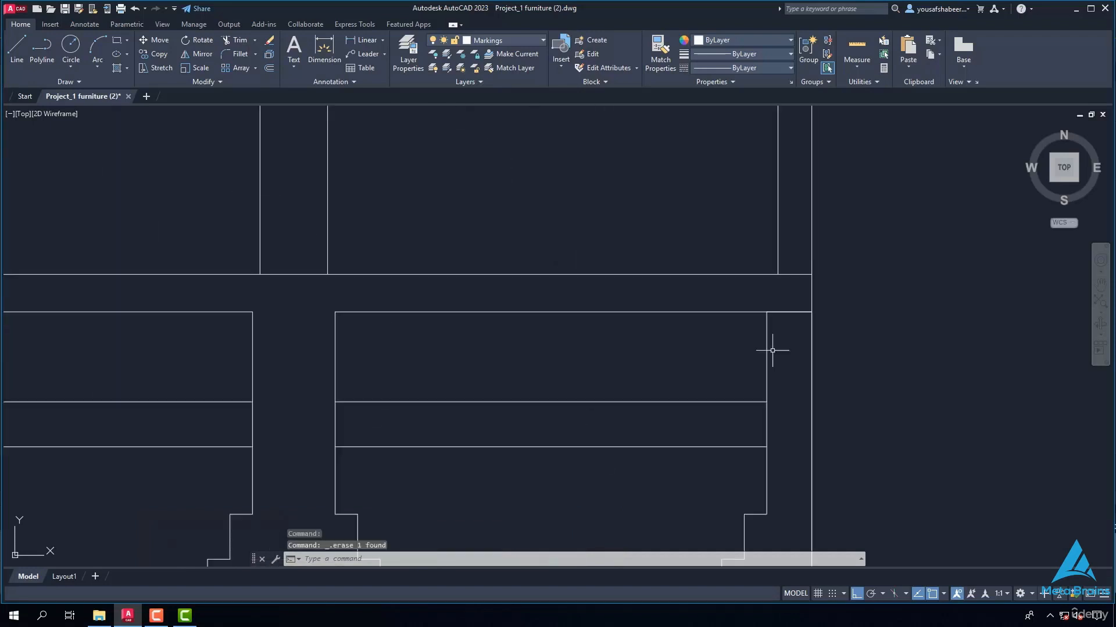
pyautogui.write('l')
pyautogui.press('Return')
pyautogui.scroll(4, 775, 329)
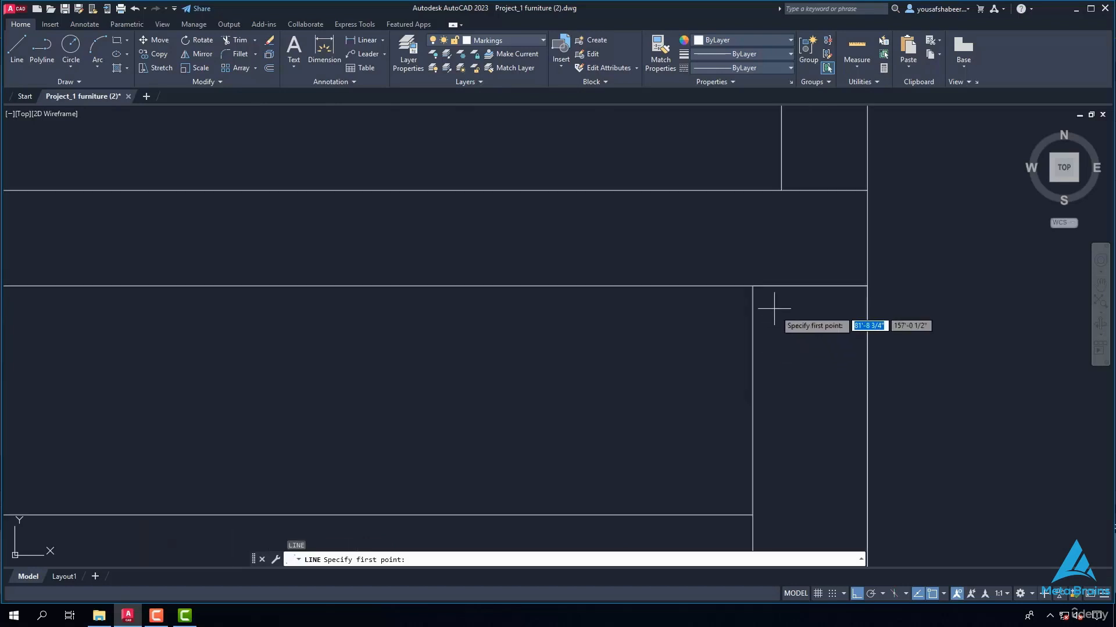
pyautogui.click(752, 286)
pyautogui.write('4')
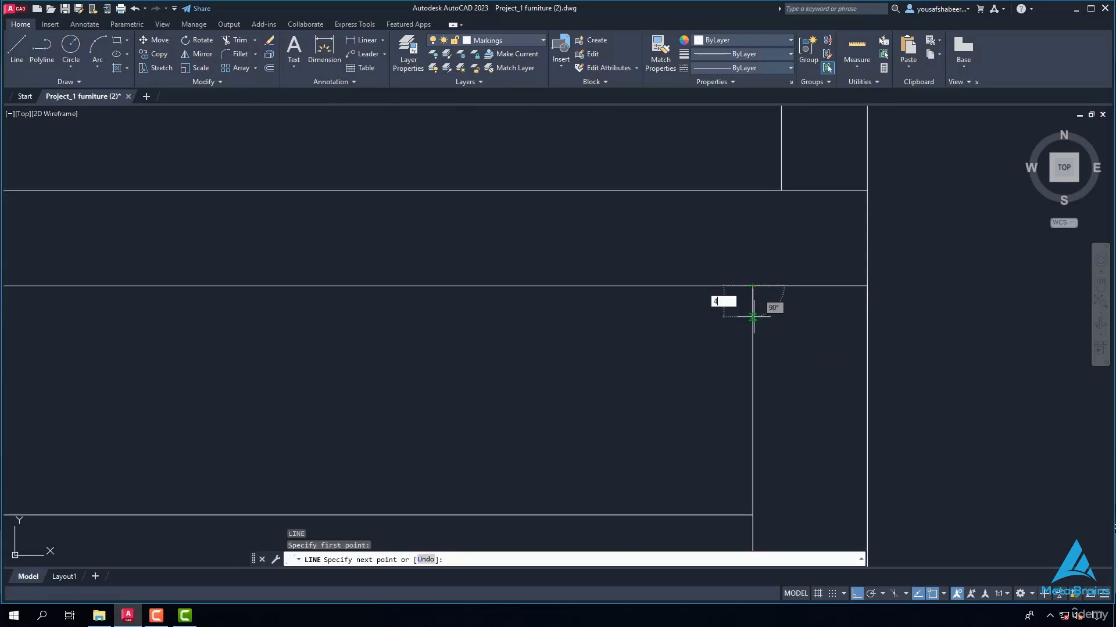
pyautogui.press('Return')
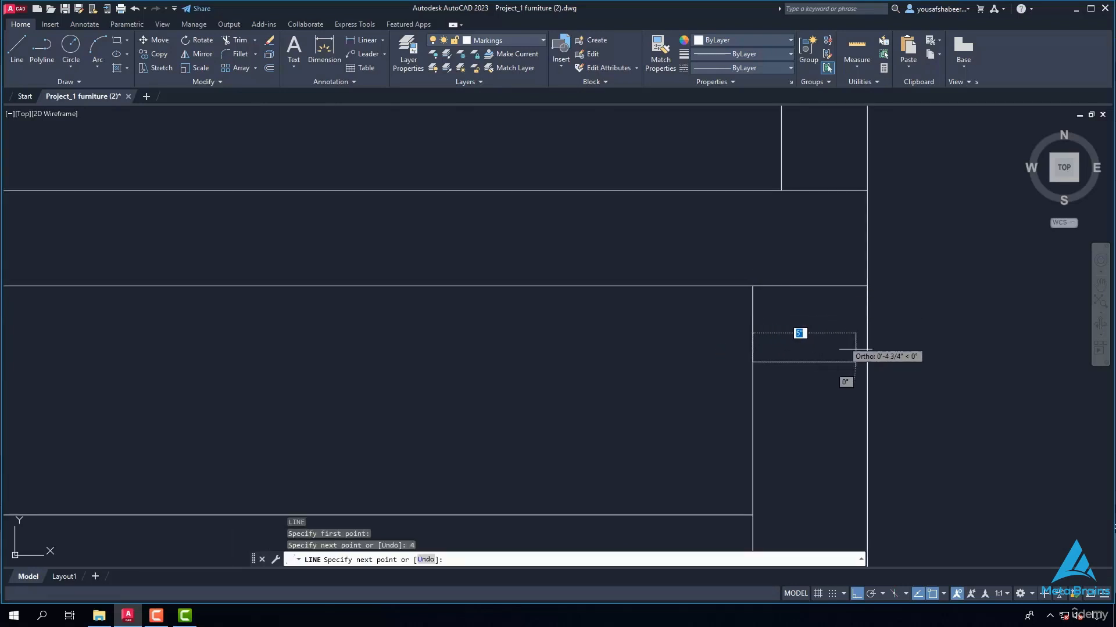
pyautogui.scroll(2, 851, 375)
pyautogui.click(861, 361)
pyautogui.press('Return')
pyautogui.scroll(-8, 816, 345)
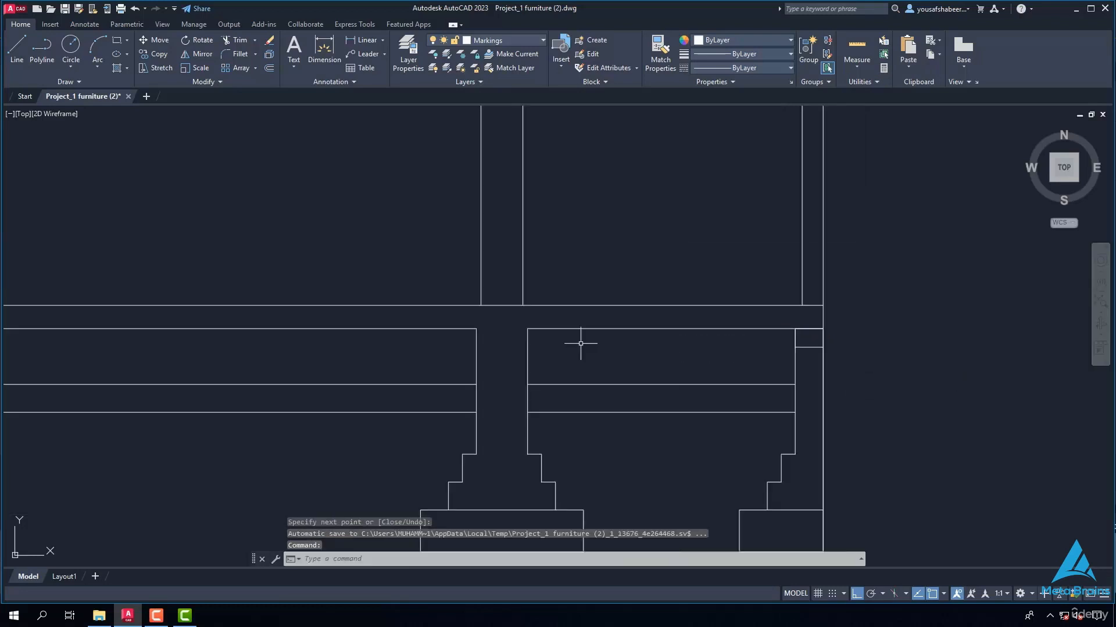
# Step: Draw a closed 4-inch-deep band across the top of the rightmost main wall's foundation, bridging the gap in the lower floor line
pyautogui.write('l')
pyautogui.press('Return')
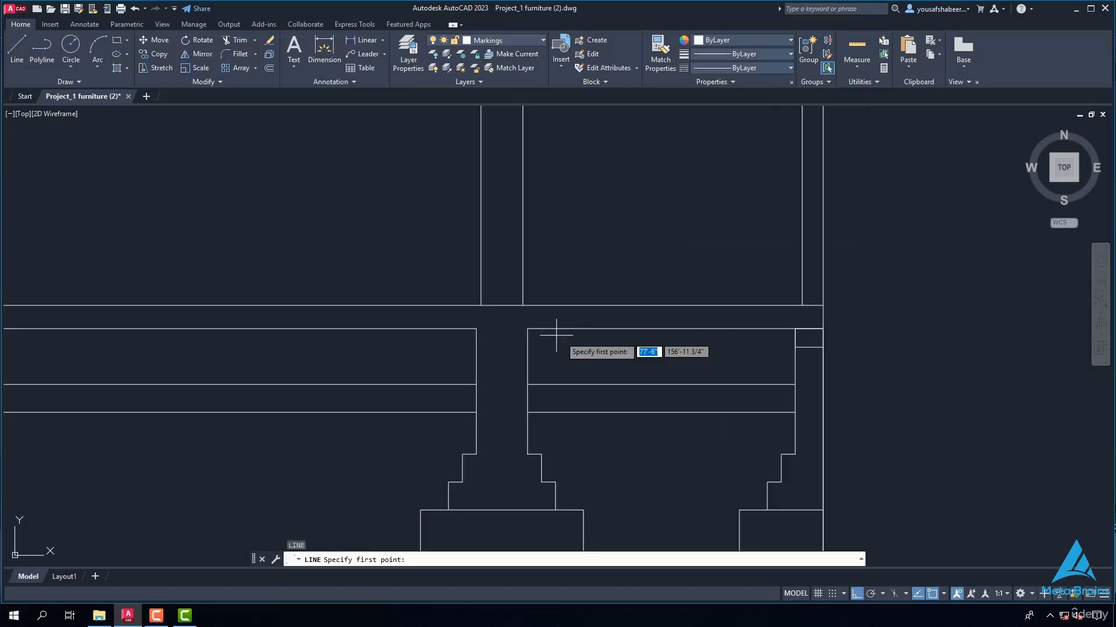
pyautogui.scroll(4, 546, 331)
pyautogui.click(540, 331)
pyautogui.press('Return')
pyautogui.scroll(2, 431, 371)
pyautogui.click(398, 383)
pyautogui.click(398, 308)
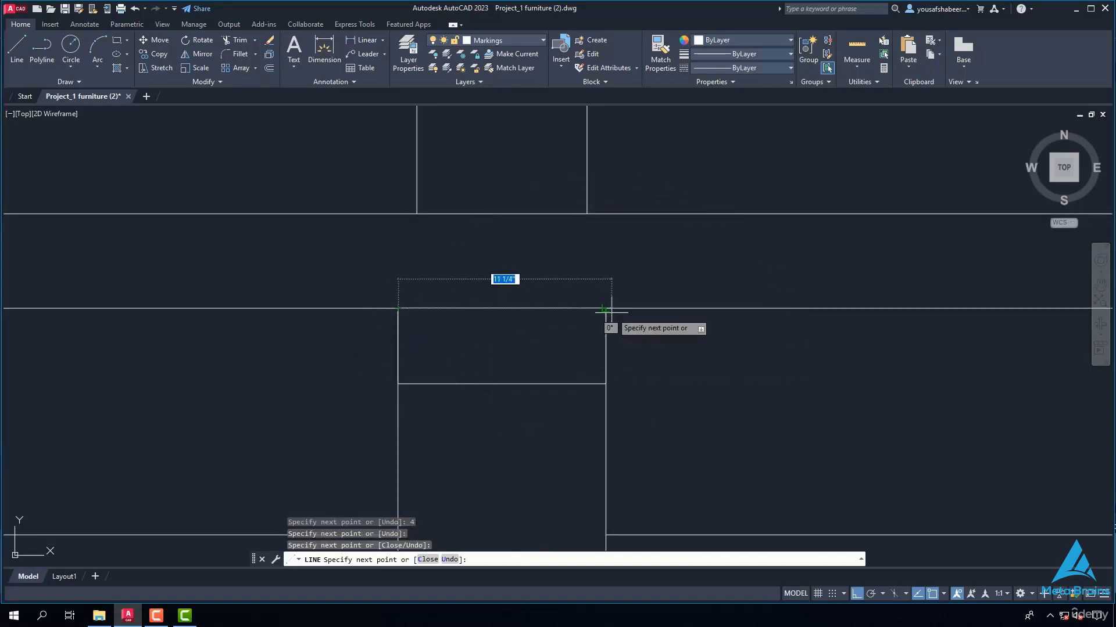
pyautogui.click(606, 309)
pyautogui.press('Return')
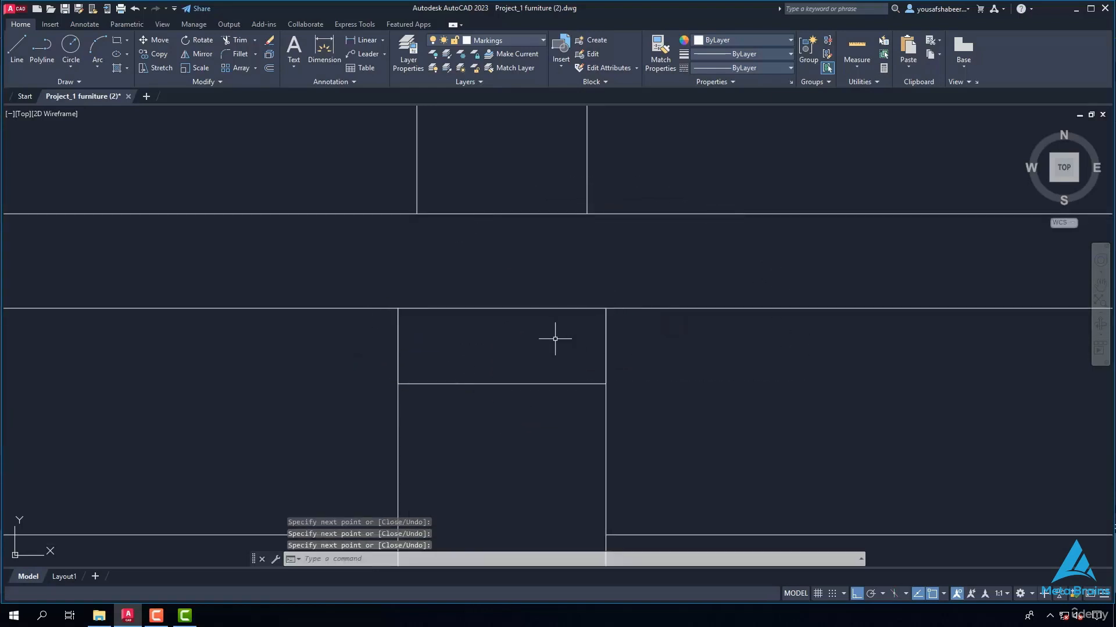
# Step: Draw a closed 4-inch-deep band at the top of the foundation below the wall to the right of the door
pyautogui.scroll(-5, 569, 338)
pyautogui.scroll(2, 155, 349)
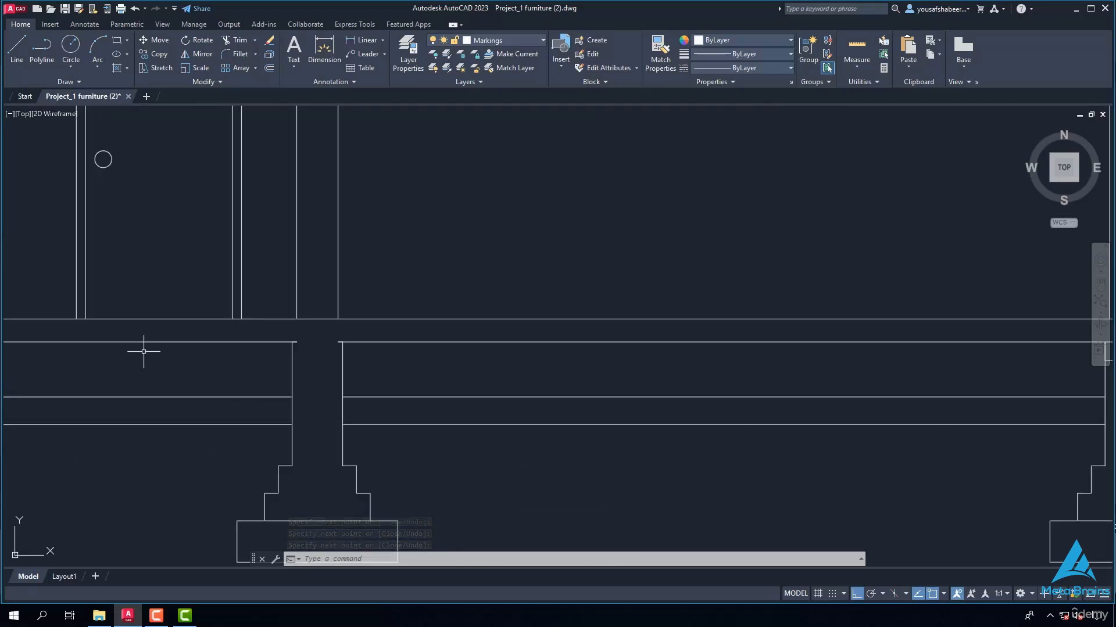
pyautogui.press('Return')
pyautogui.scroll(2, 294, 352)
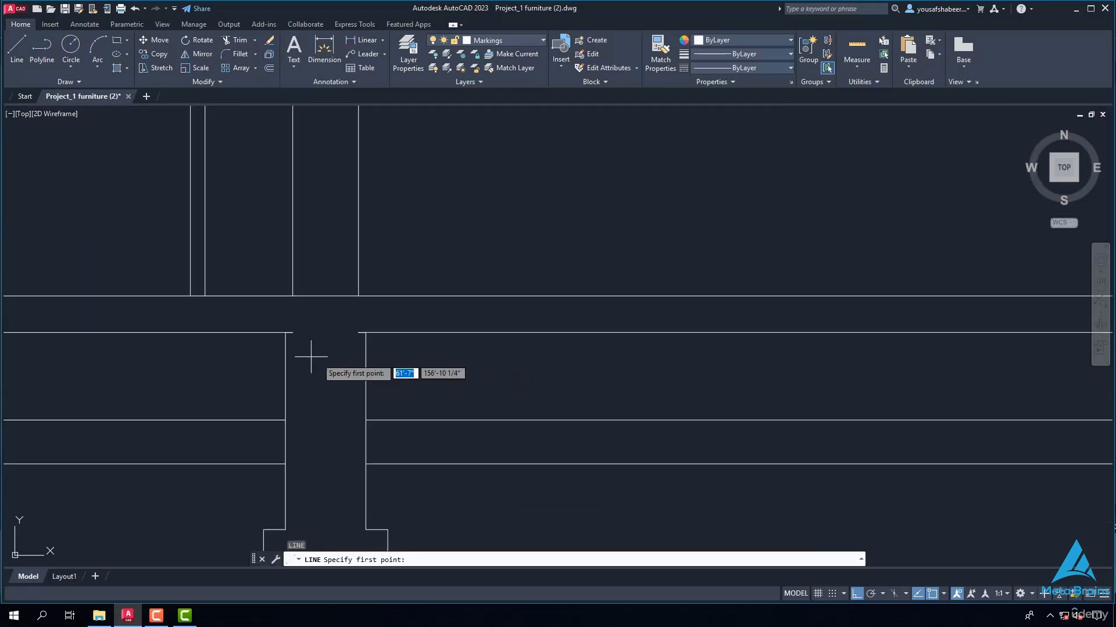
pyautogui.scroll(3, 284, 344)
pyautogui.click(287, 317)
pyautogui.write('4')
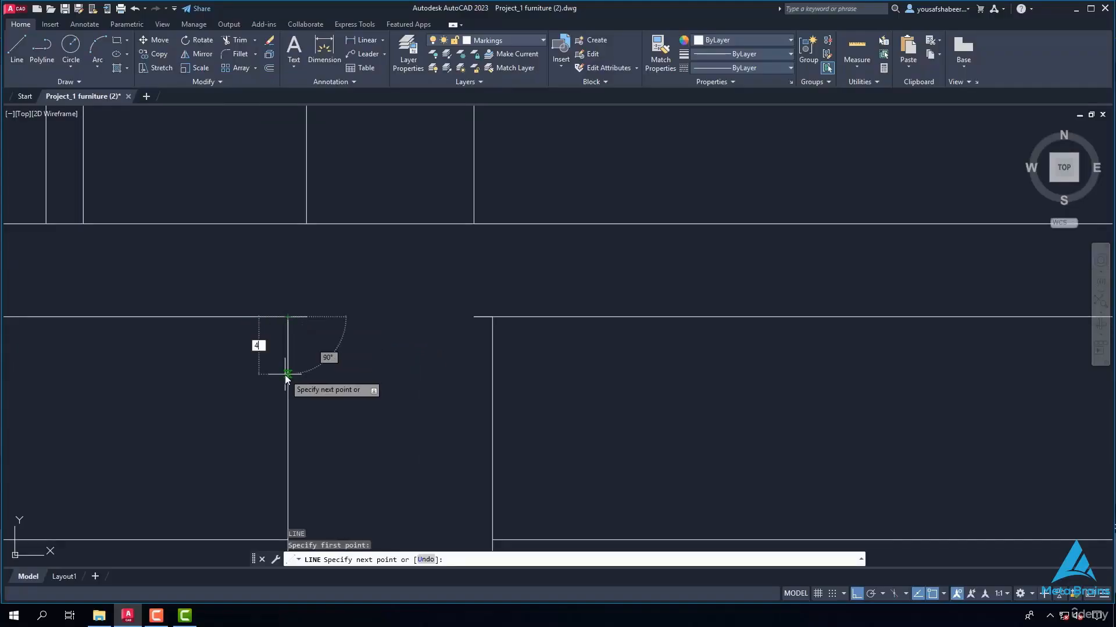
pyautogui.press('Return')
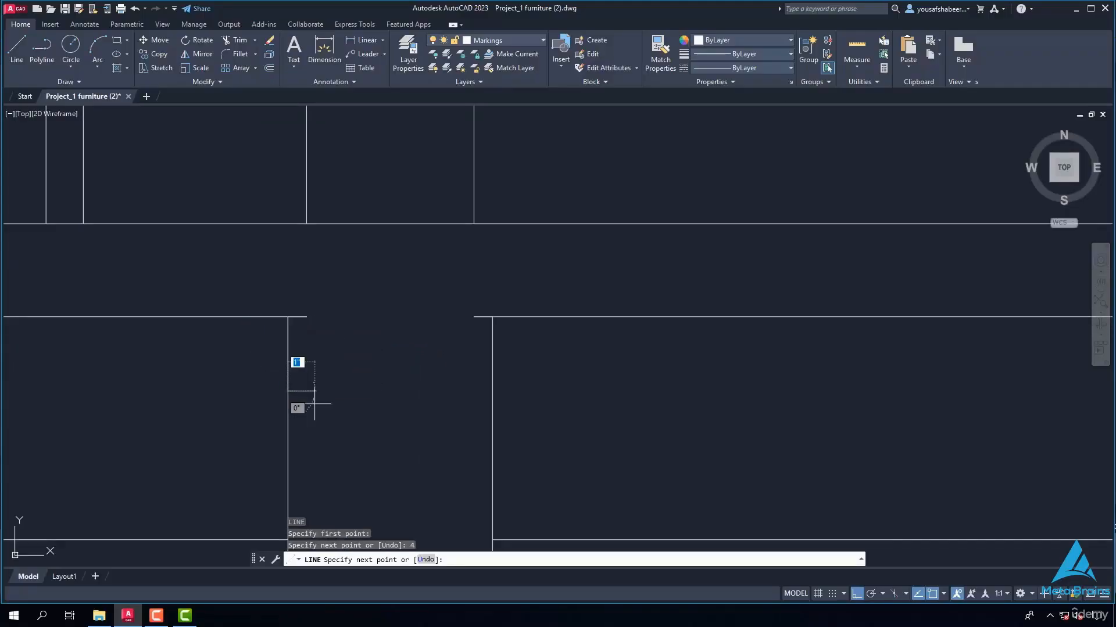
pyautogui.click(493, 391)
pyautogui.click(492, 318)
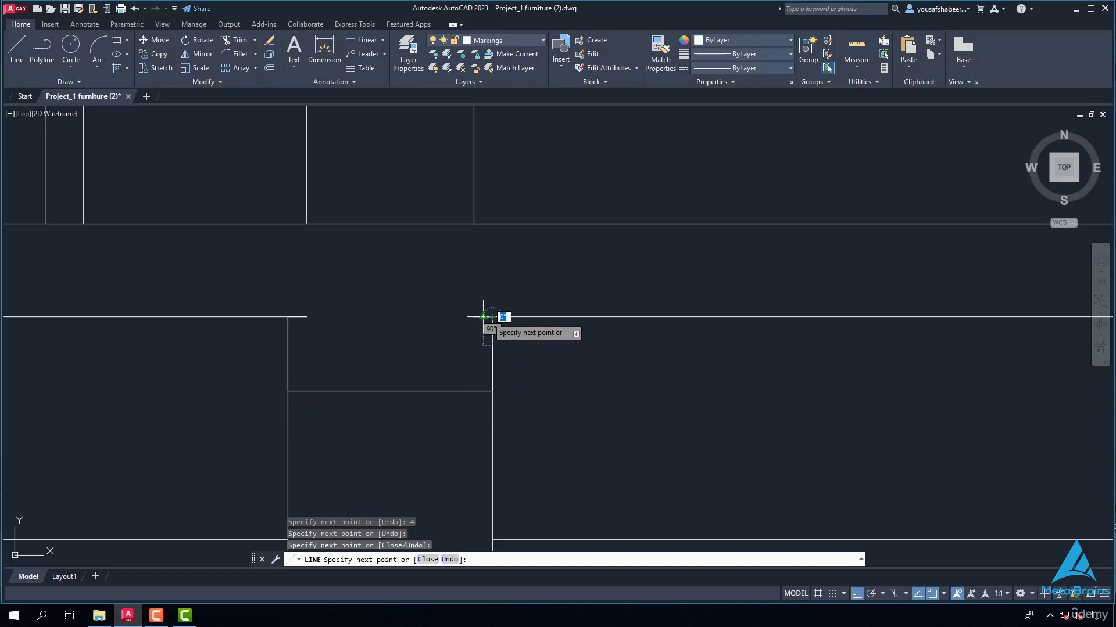
pyautogui.click(288, 318)
pyautogui.press('Return')
# Step: Draw a closed 4-inch-deep band at the top of the foundation below the wall to the left of the double window
pyautogui.scroll(-4, 458, 339)
pyautogui.scroll(-4, 485, 343)
pyautogui.scroll(5, 386, 346)
pyautogui.press('Return')
pyautogui.scroll(2, 418, 338)
pyautogui.click(413, 338)
pyautogui.press('Return')
pyautogui.scroll(4, 538, 383)
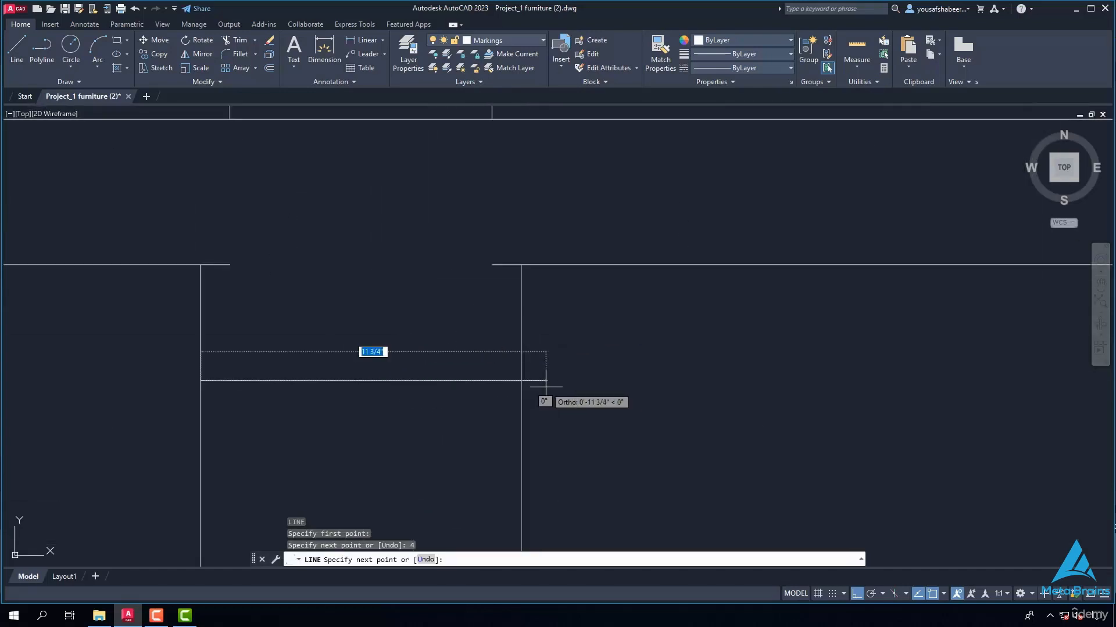
pyautogui.click(521, 382)
pyautogui.click(521, 265)
pyautogui.click(201, 264)
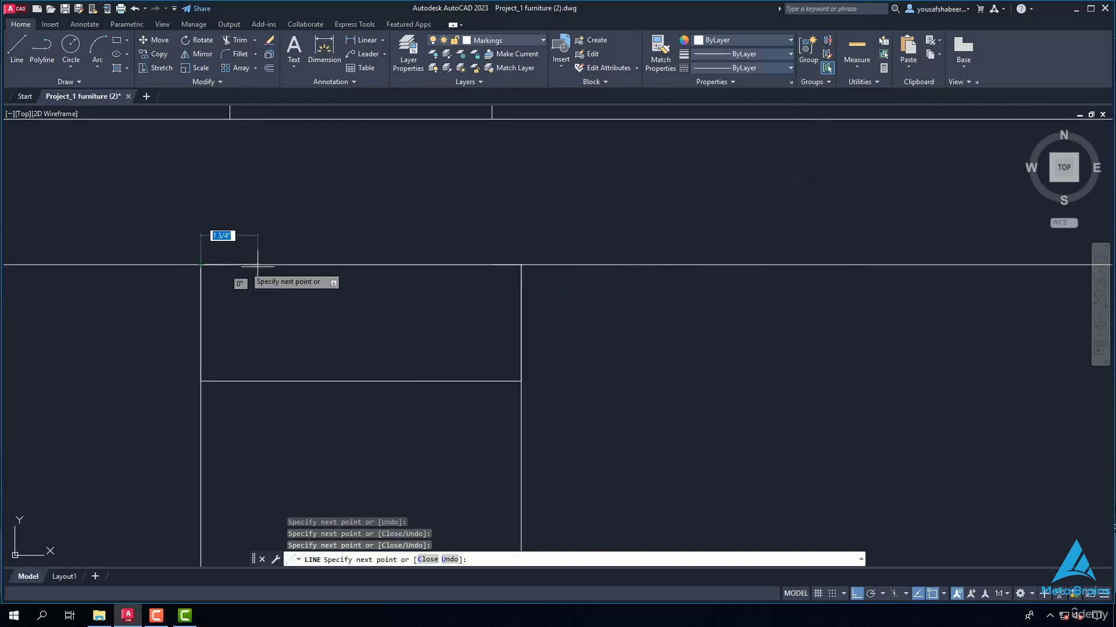
pyautogui.press('Return')
# Step: Draw a closed 4-inch-deep band across the top of the leftmost main wall's foundation
pyautogui.scroll(-10, 398, 285)
pyautogui.scroll(7, 326, 295)
pyautogui.write('l')
pyautogui.press('Return')
pyautogui.scroll(4, 386, 315)
pyautogui.click(357, 237)
pyautogui.write('4')
pyautogui.press('Return')
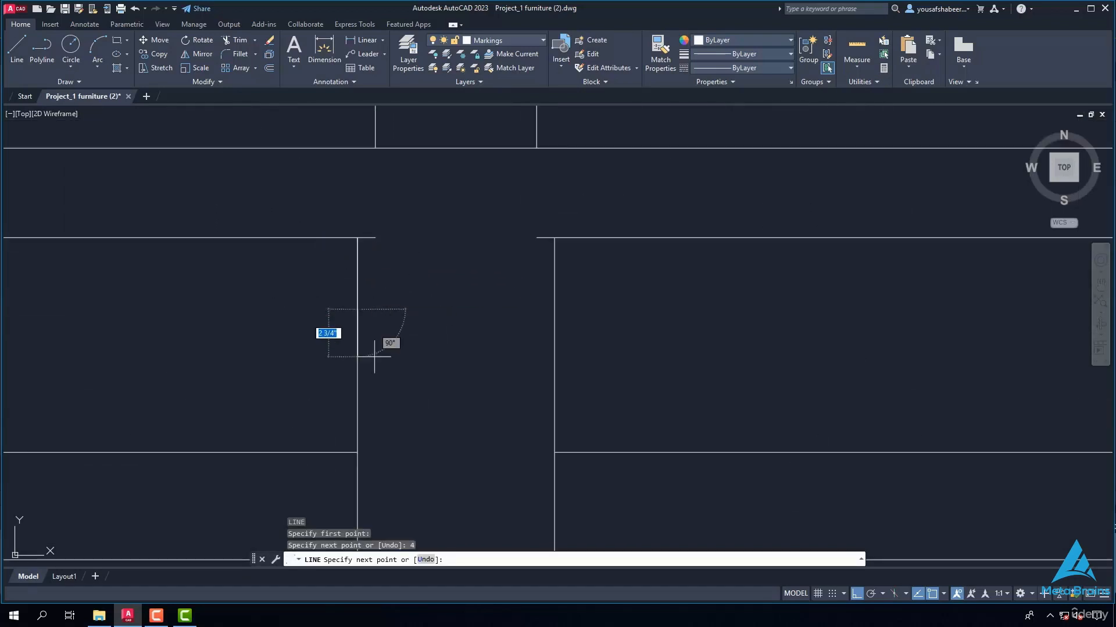
pyautogui.click(555, 309)
pyautogui.click(554, 238)
pyautogui.click(357, 238)
pyautogui.press('Return')
# Step: Draw a 4-inch-deep band across the top of the left outer foundation wall, starting from its outer edge
pyautogui.scroll(-5, 256, 274)
pyautogui.scroll(5, 241, 266)
pyautogui.write('l')
pyautogui.press('Return')
pyautogui.click(374, 267)
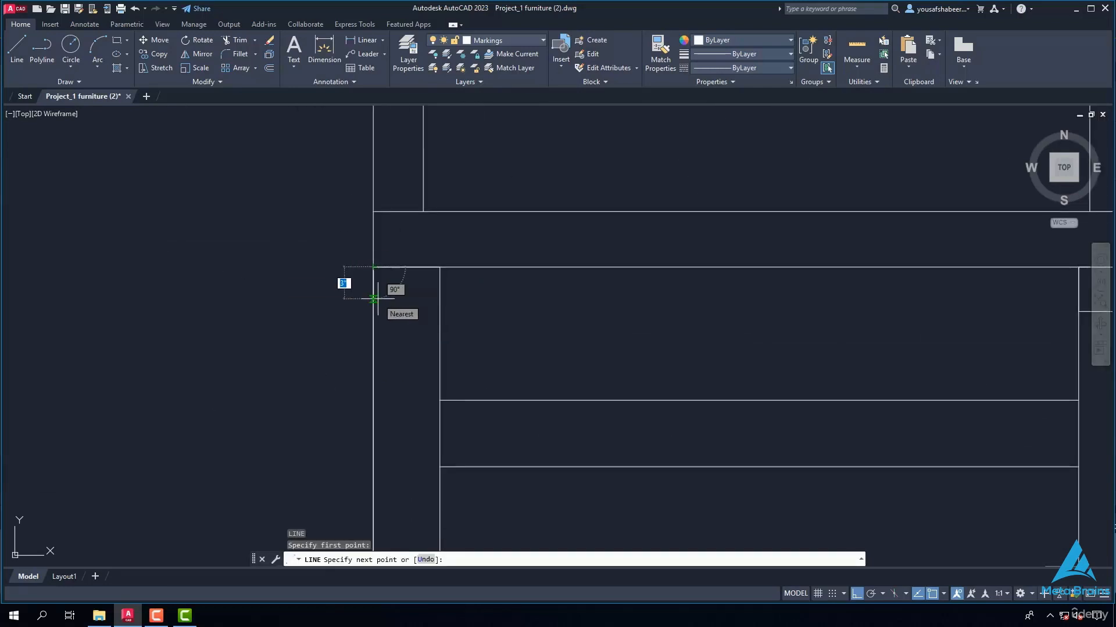
pyautogui.press('Return')
pyautogui.scroll(2, 436, 308)
pyautogui.click(444, 317)
pyautogui.click(444, 245)
pyautogui.press('Return')
pyautogui.scroll(-4, 418, 250)
# Step: Extend the inner line of the left outer wall and the leftmost main wall down to the floor's lower line
pyautogui.write('ex')
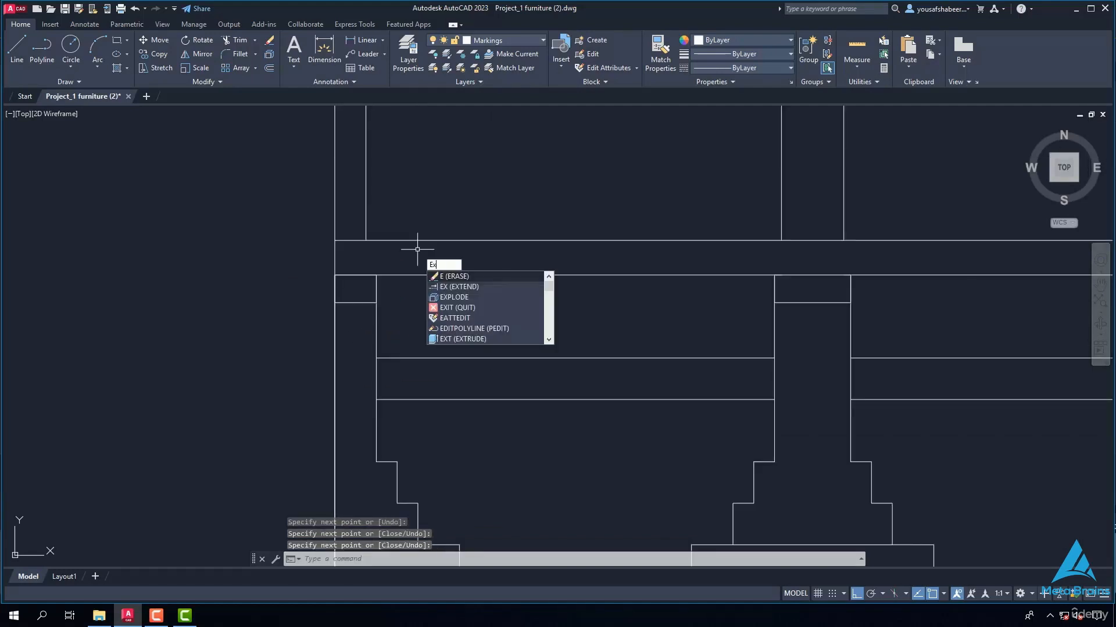
pyautogui.press('Return')
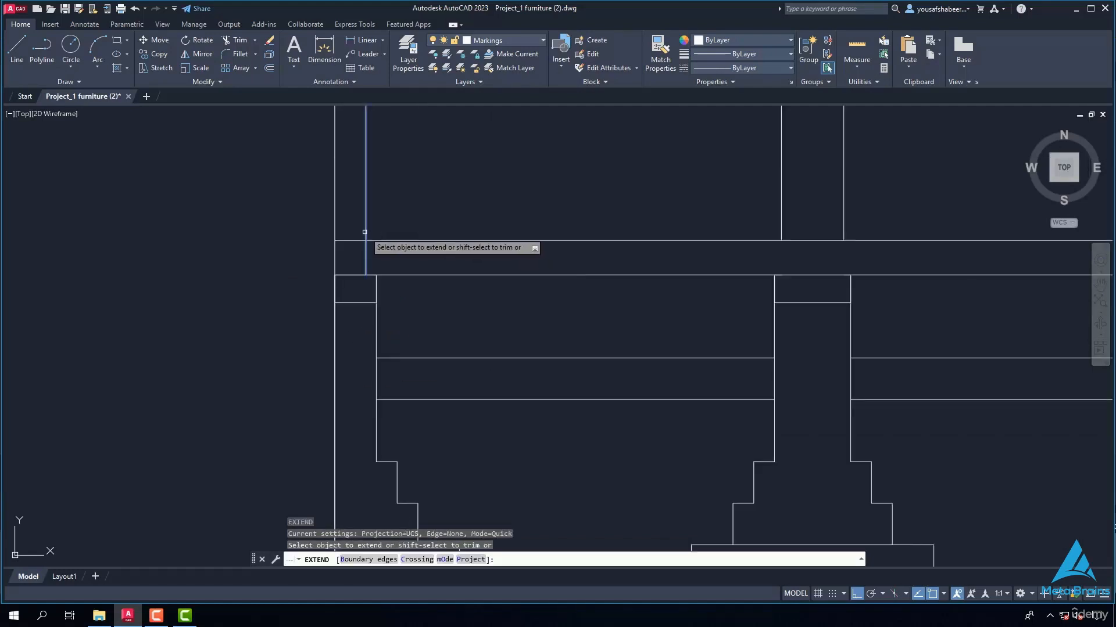
pyautogui.click(364, 232)
pyautogui.scroll(-3, 369, 250)
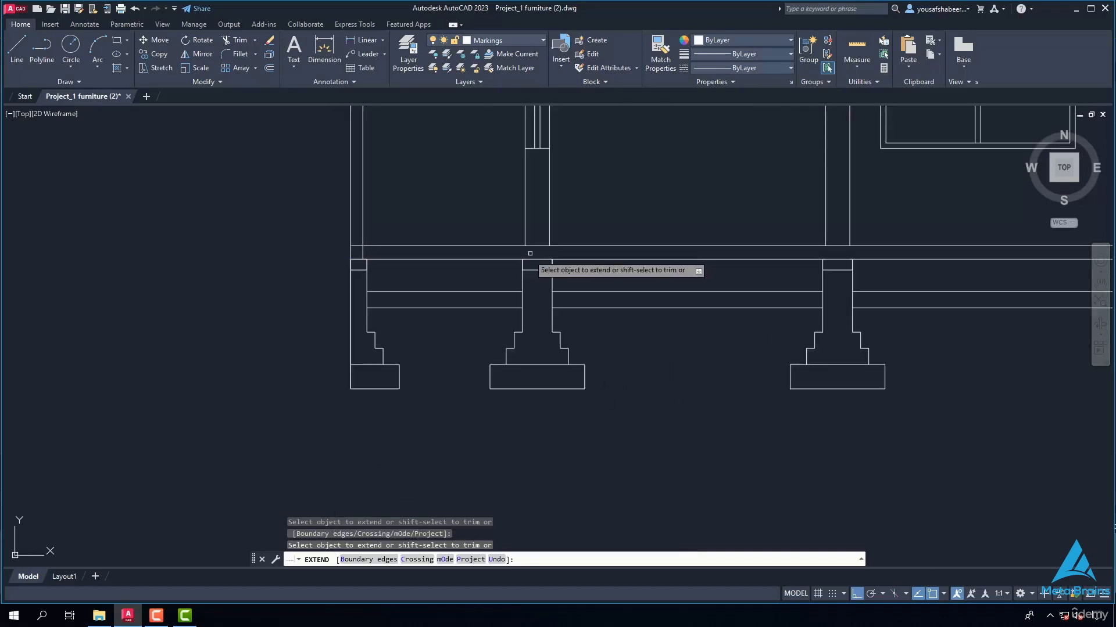
pyautogui.scroll(3, 521, 238)
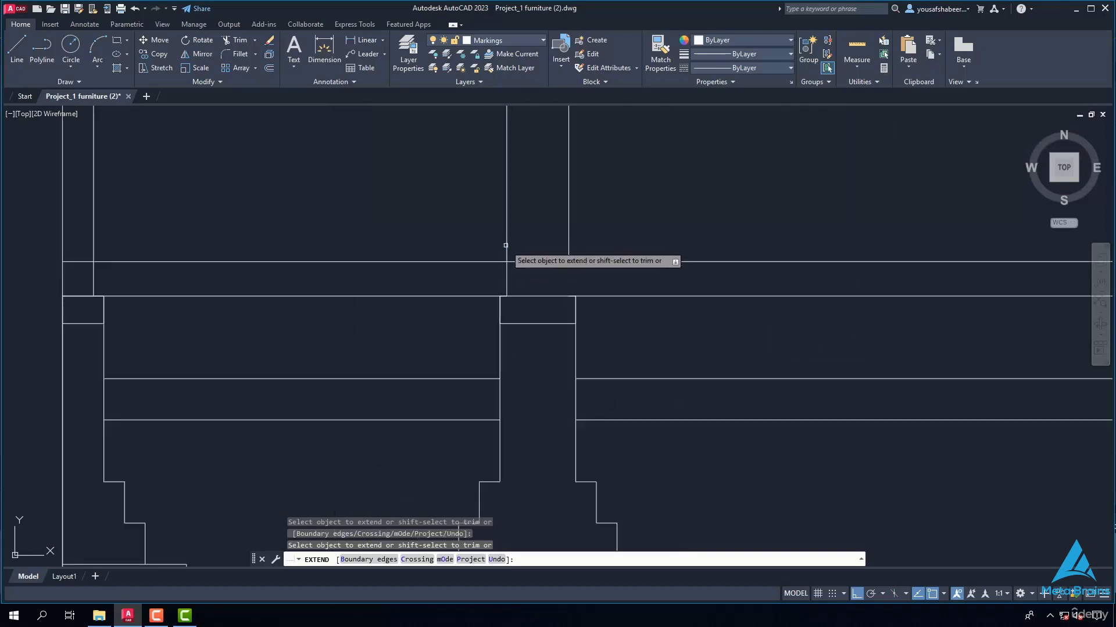
pyautogui.scroll(-3, 527, 256)
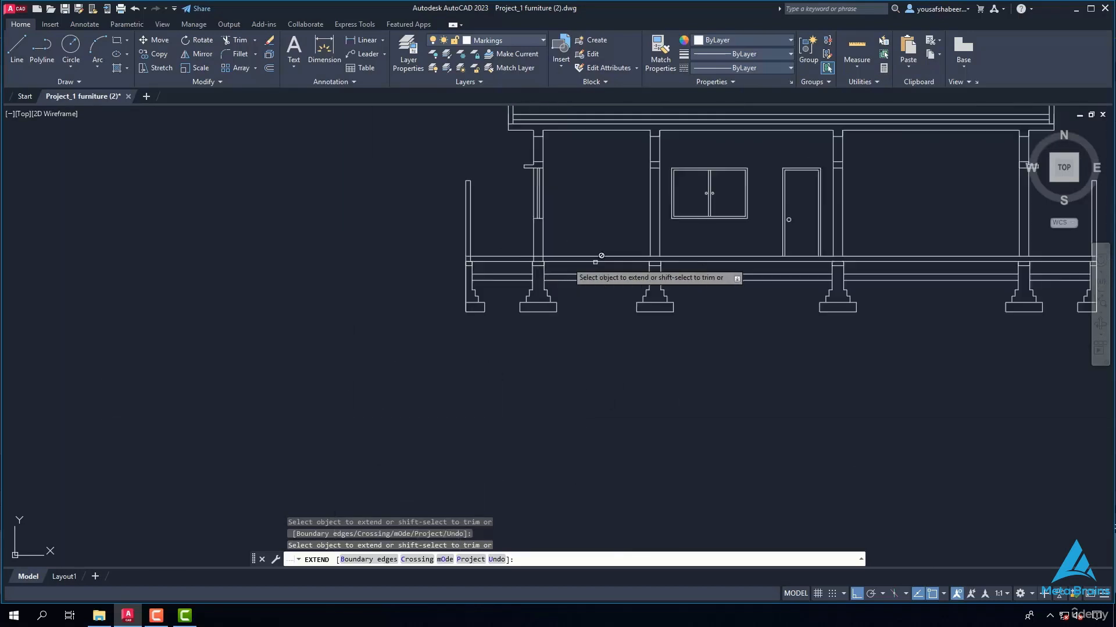
# Step: Extend the walls beside the double window and door, the rightmost main wall, and the right outer wall through the floor
pyautogui.scroll(5, 662, 255)
pyautogui.scroll(-3, 715, 249)
pyautogui.scroll(3, 837, 244)
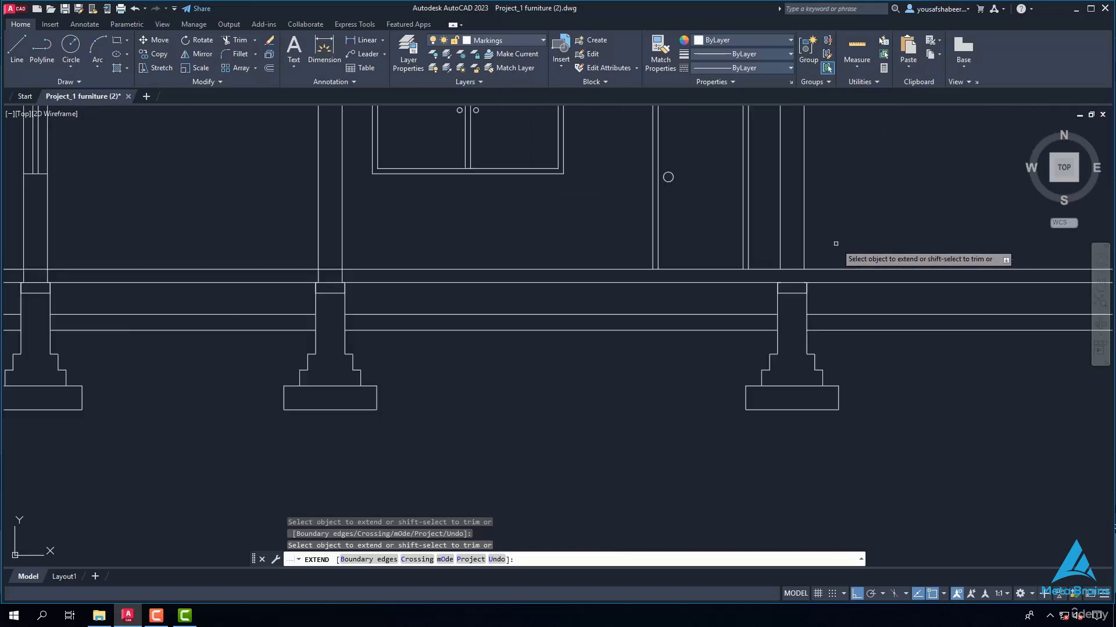
pyautogui.click(836, 244)
pyautogui.click(771, 241)
pyautogui.scroll(-6, 755, 243)
pyautogui.scroll(4, 917, 244)
pyautogui.click(905, 244)
pyautogui.press('Return')
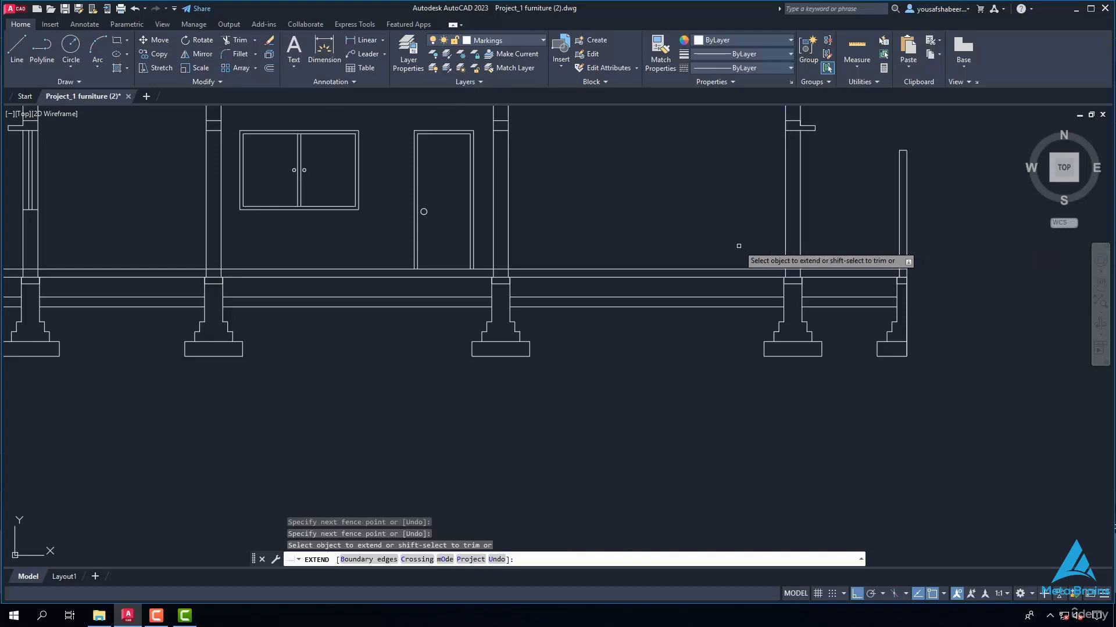
pyautogui.scroll(-3, 735, 243)
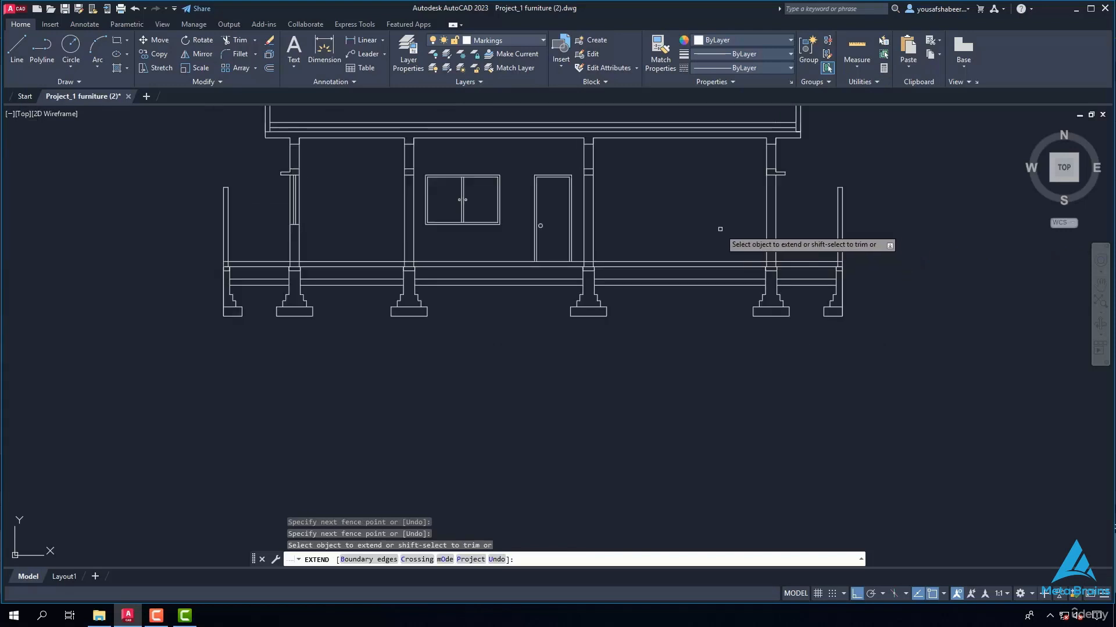
pyautogui.scroll(-4, 713, 232)
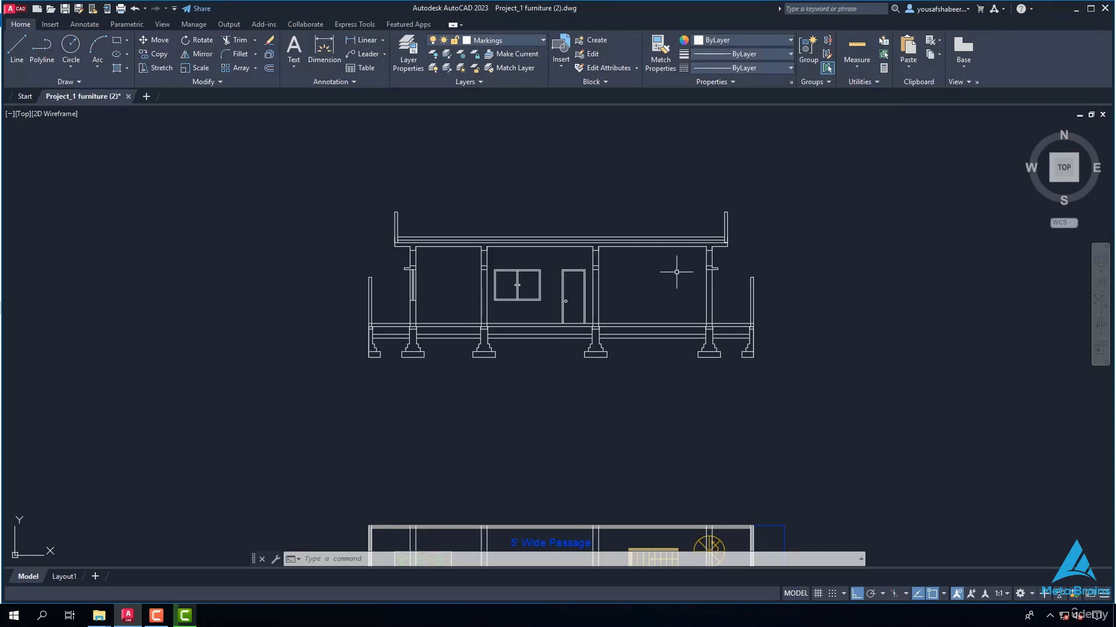
# Step: Hatch the left outer wall and the leftmost main wall above and below its window with the ANSI31 pattern
pyautogui.press('Return')
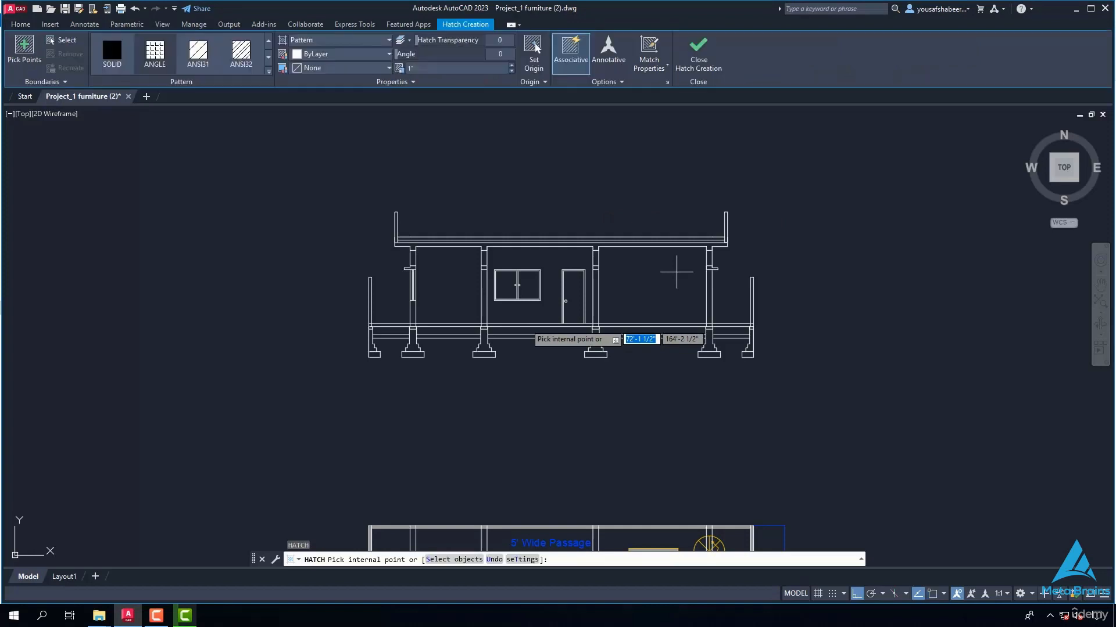
pyautogui.click(193, 48)
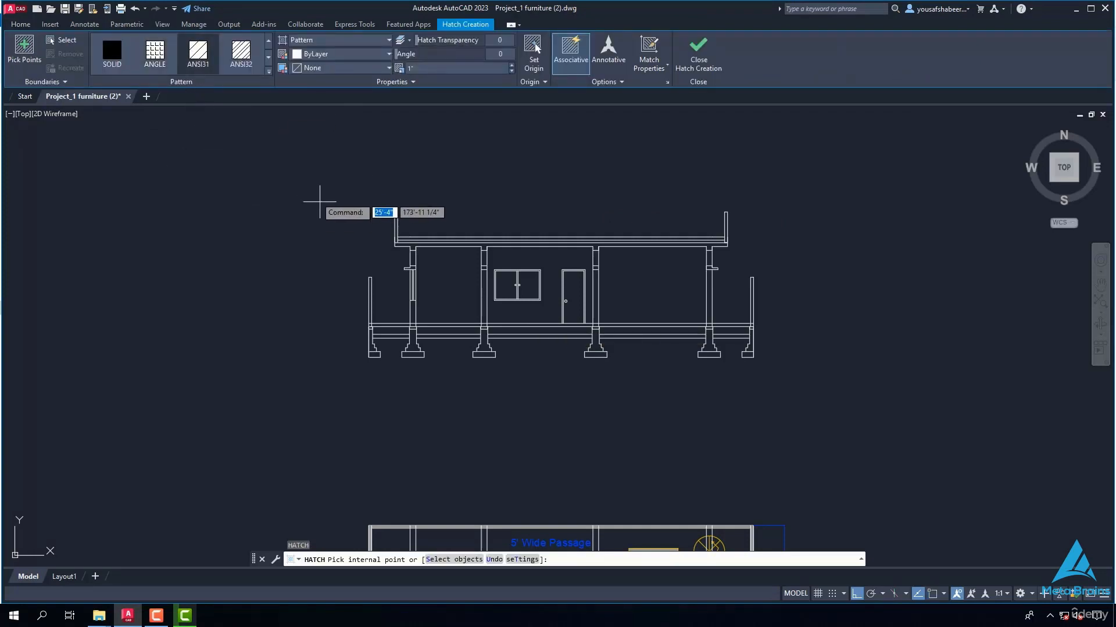
pyautogui.scroll(5, 349, 302)
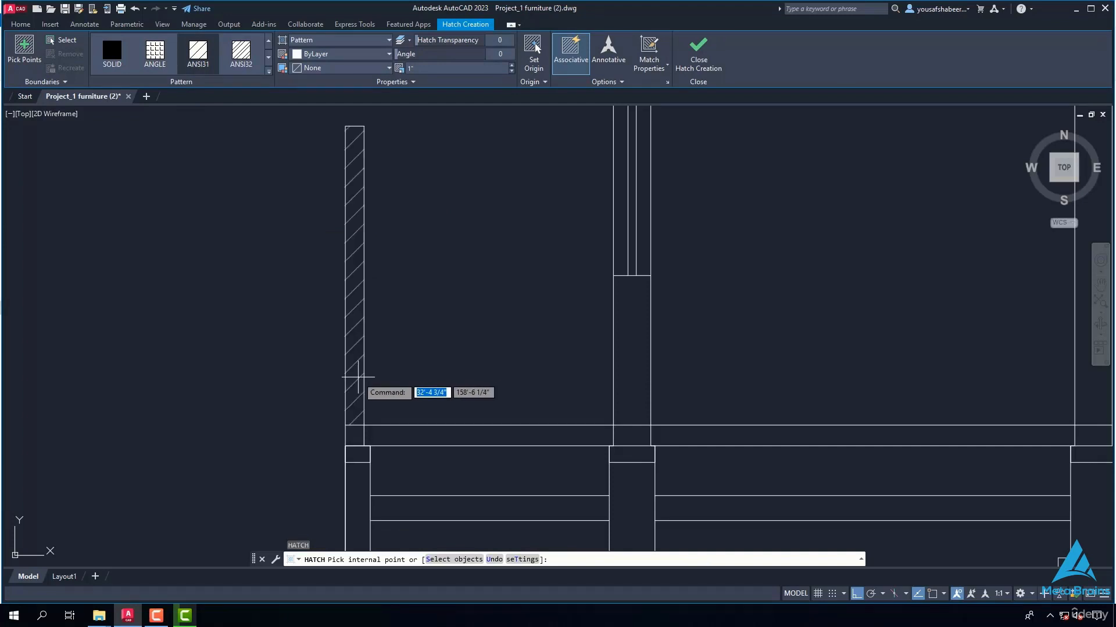
pyautogui.click(358, 377)
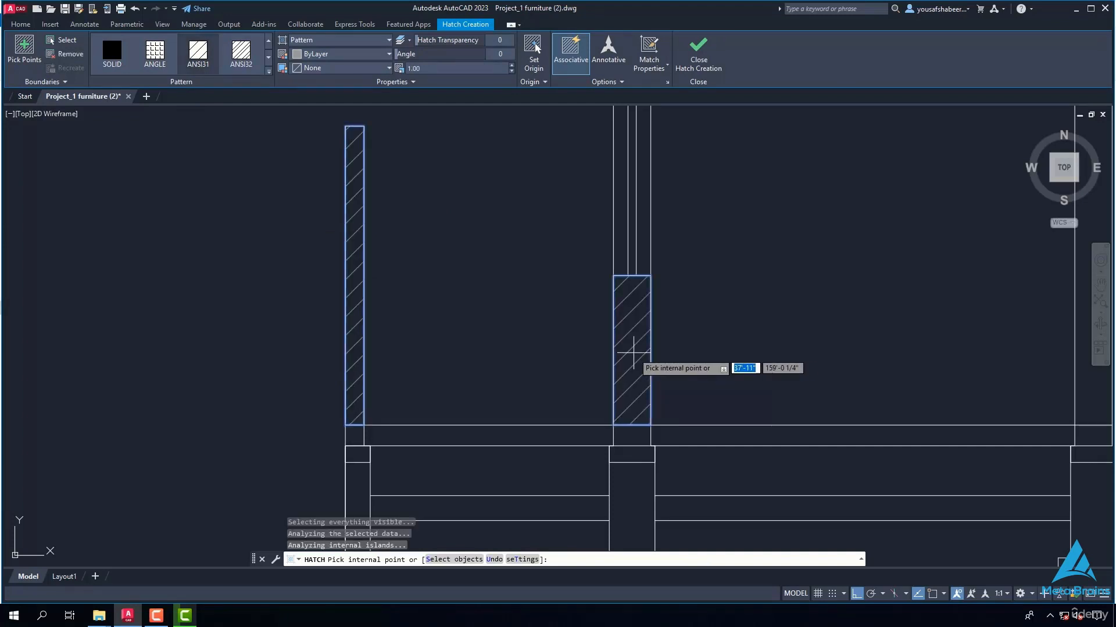
pyautogui.scroll(-3, 634, 353)
pyautogui.scroll(2, 631, 268)
pyautogui.click(632, 269)
pyautogui.scroll(-2, 637, 274)
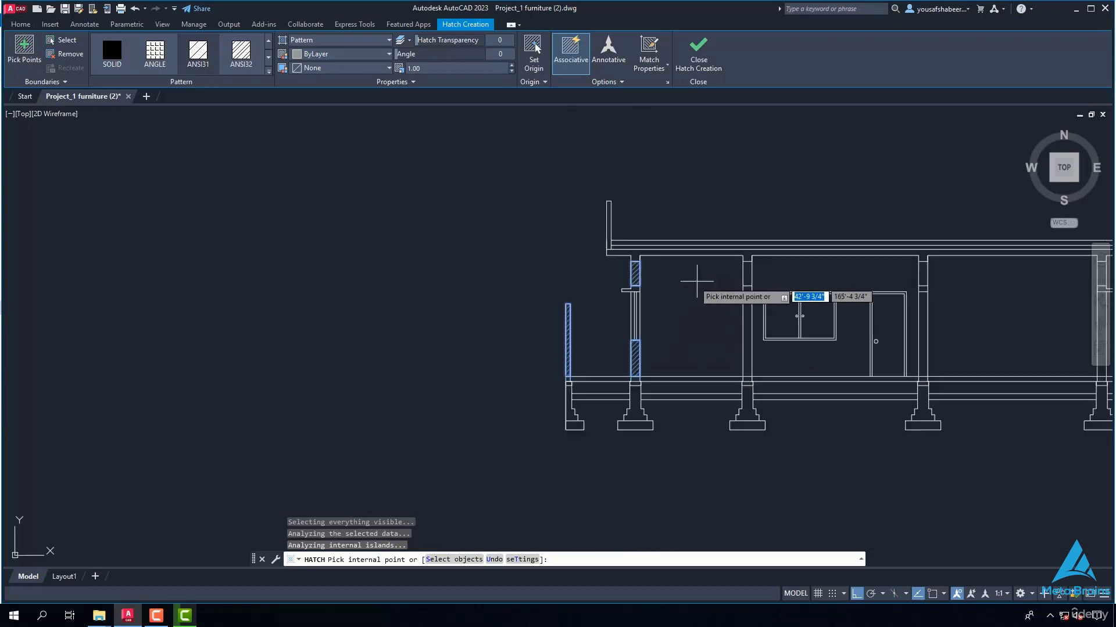
# Step: Add both parts of the wall left of the double window and the wall right of the door to the hatch
pyautogui.scroll(2, 732, 275)
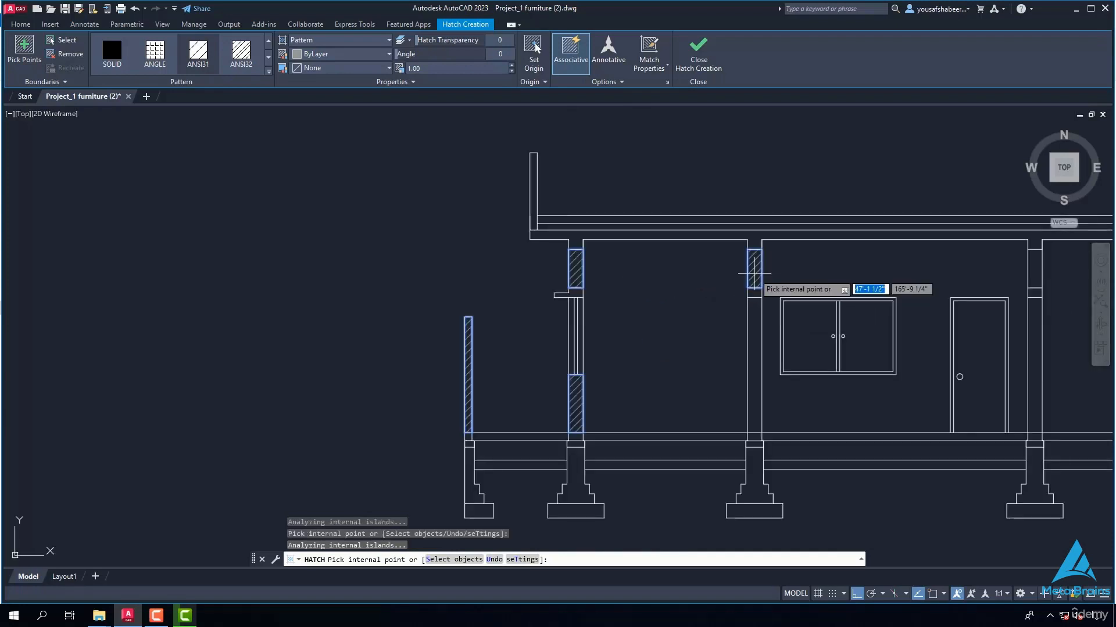
pyautogui.scroll(-1, 726, 346)
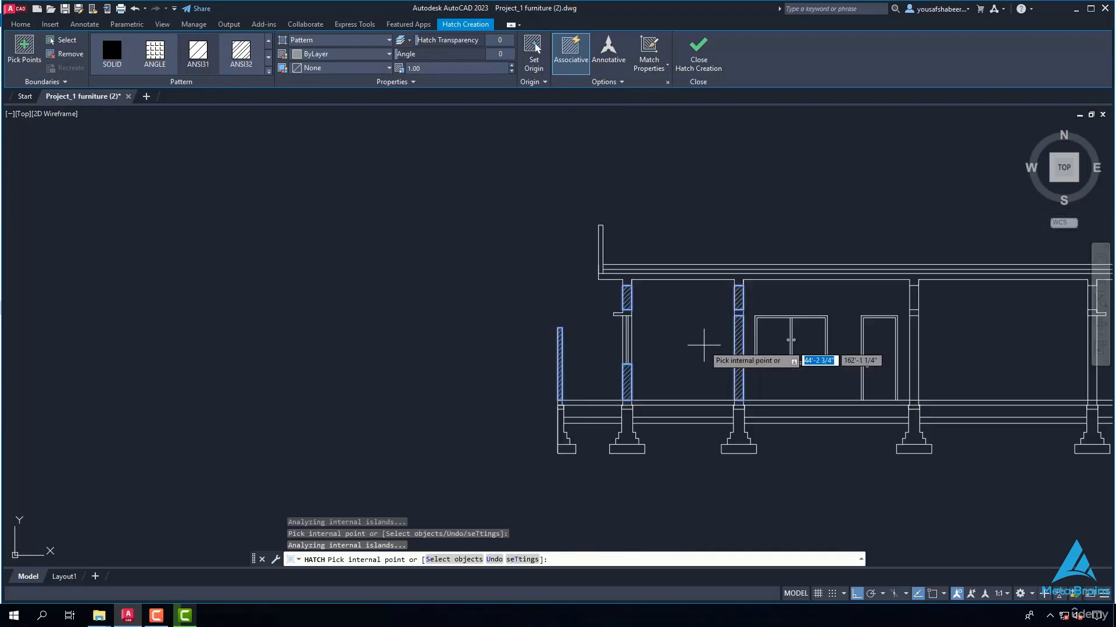
pyautogui.scroll(3, 921, 381)
pyautogui.click(906, 367)
pyautogui.scroll(-3, 906, 367)
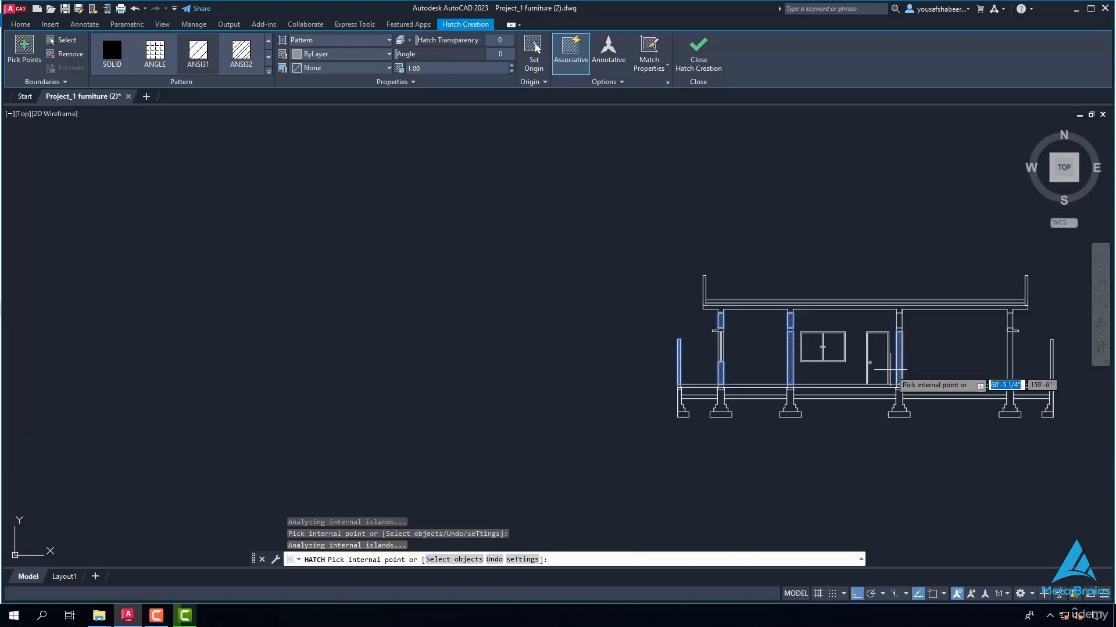
# Step: Hatch the upper and lower parts of the rightmost main wall and the right outer wall
pyautogui.scroll(3, 959, 366)
pyautogui.click(873, 362)
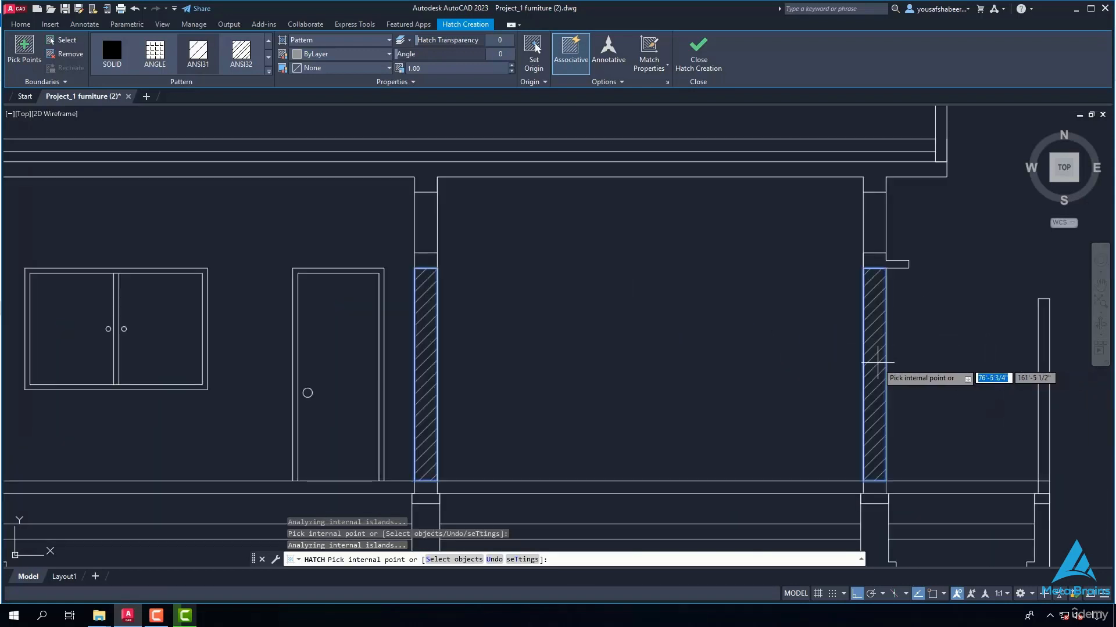
pyautogui.click(873, 219)
pyautogui.click(1044, 398)
# Step: Hatch the floor-thickness segments of the left outer wall, leftmost main wall, and wall left of the double window
pyautogui.scroll(-5, 1044, 398)
pyautogui.scroll(5, 668, 402)
pyautogui.scroll(-3, 700, 424)
pyautogui.scroll(9, 695, 443)
pyautogui.scroll(-2, 756, 419)
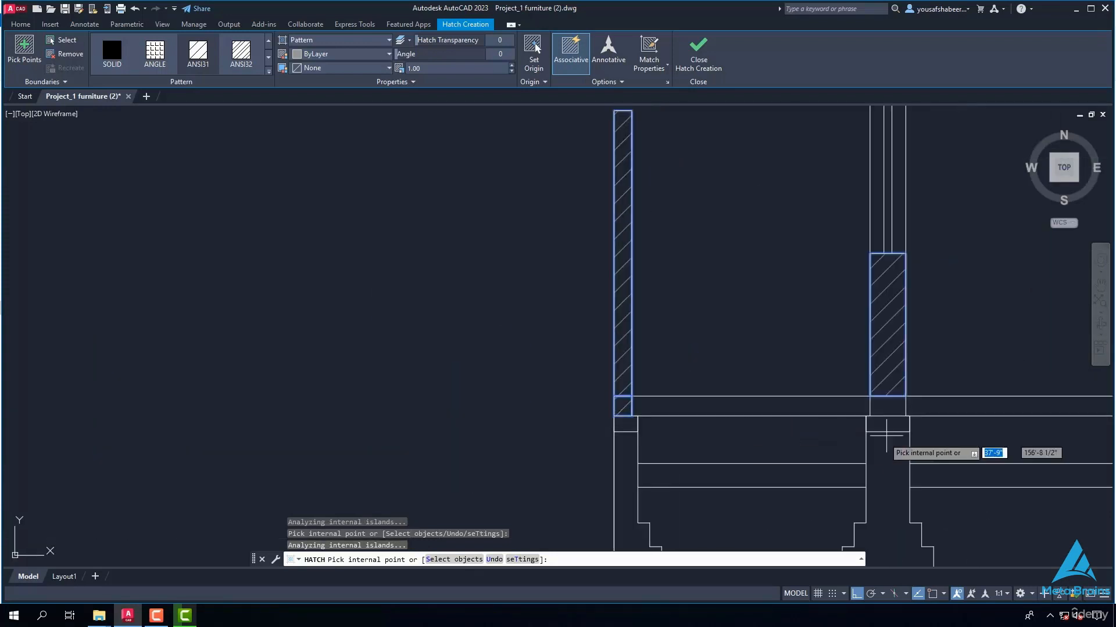
pyautogui.scroll(-3, 750, 403)
pyautogui.scroll(3, 1011, 408)
pyautogui.scroll(2, 1011, 408)
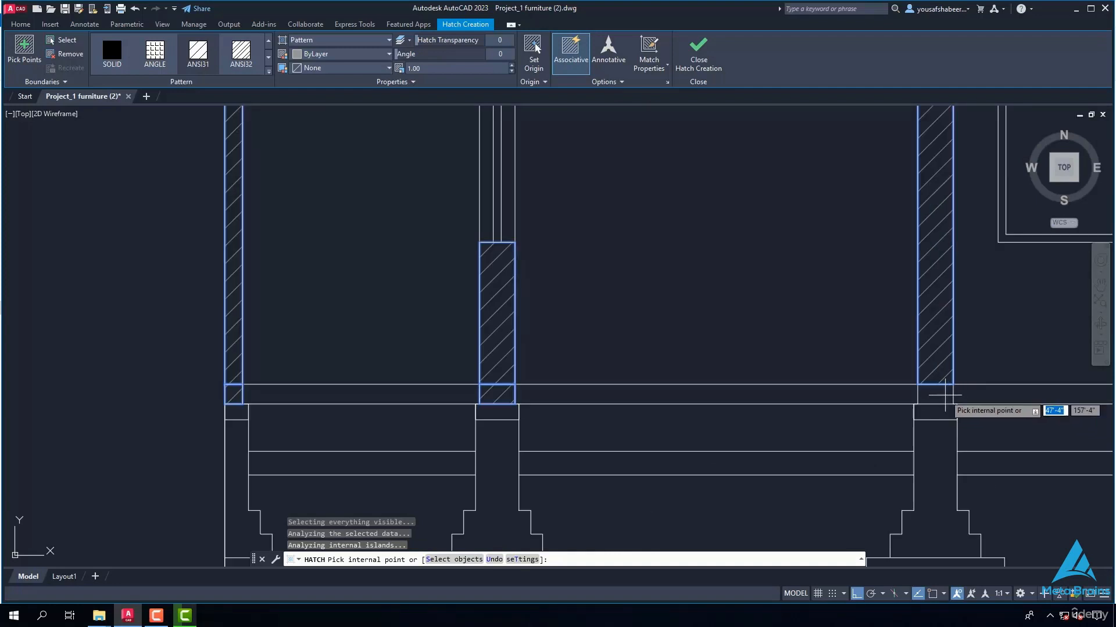
pyautogui.scroll(-4, 738, 366)
pyautogui.scroll(3, 892, 366)
# Step: Hatch the floor-thickness segments of the wall right of the door, the rightmost main wall, and the right outer wall
pyautogui.scroll(2, 892, 366)
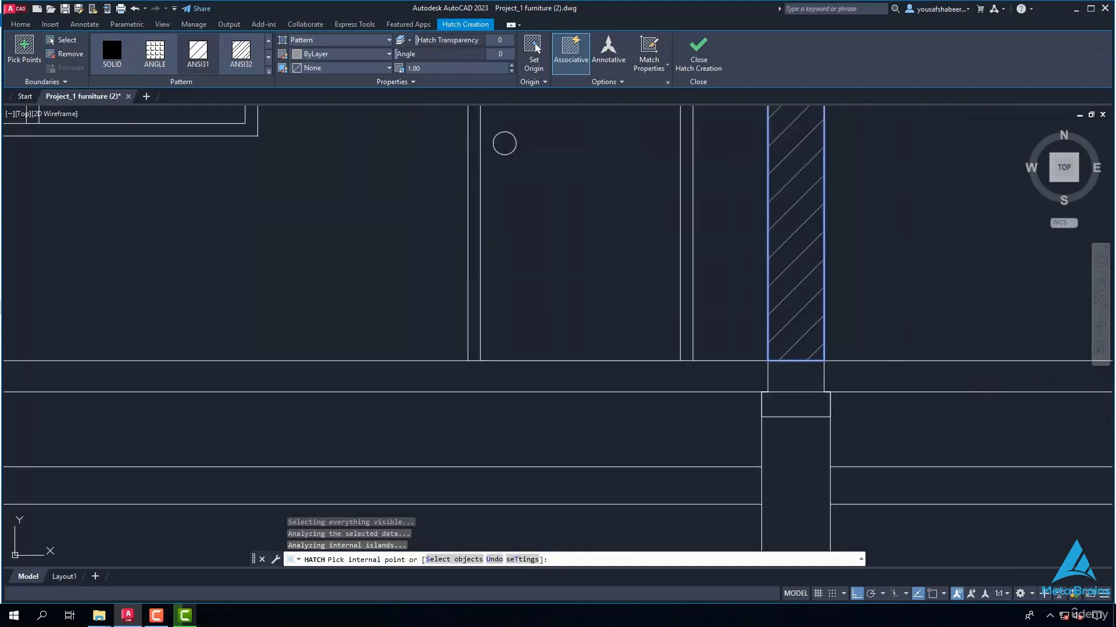
pyautogui.click(795, 376)
pyautogui.scroll(-4, 621, 335)
pyautogui.scroll(5, 827, 341)
pyautogui.scroll(-4, 732, 354)
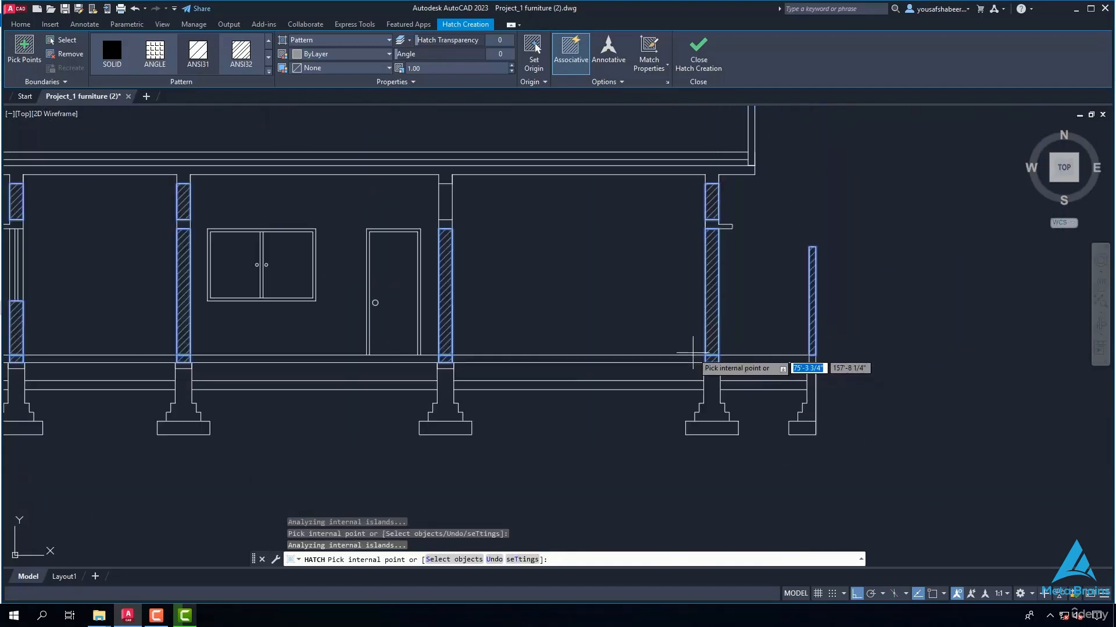
pyautogui.scroll(4, 808, 366)
pyautogui.scroll(-4, 872, 354)
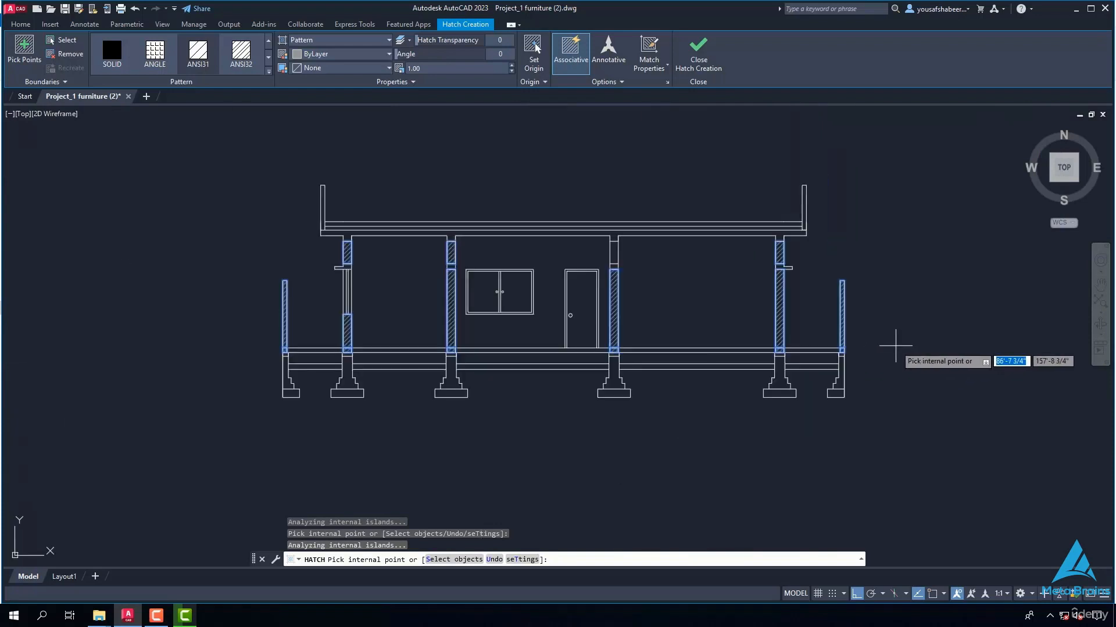
# Step: Hatch the stepped foundation walls below the right outer wall and the rightmost main wall
pyautogui.scroll(5, 829, 363)
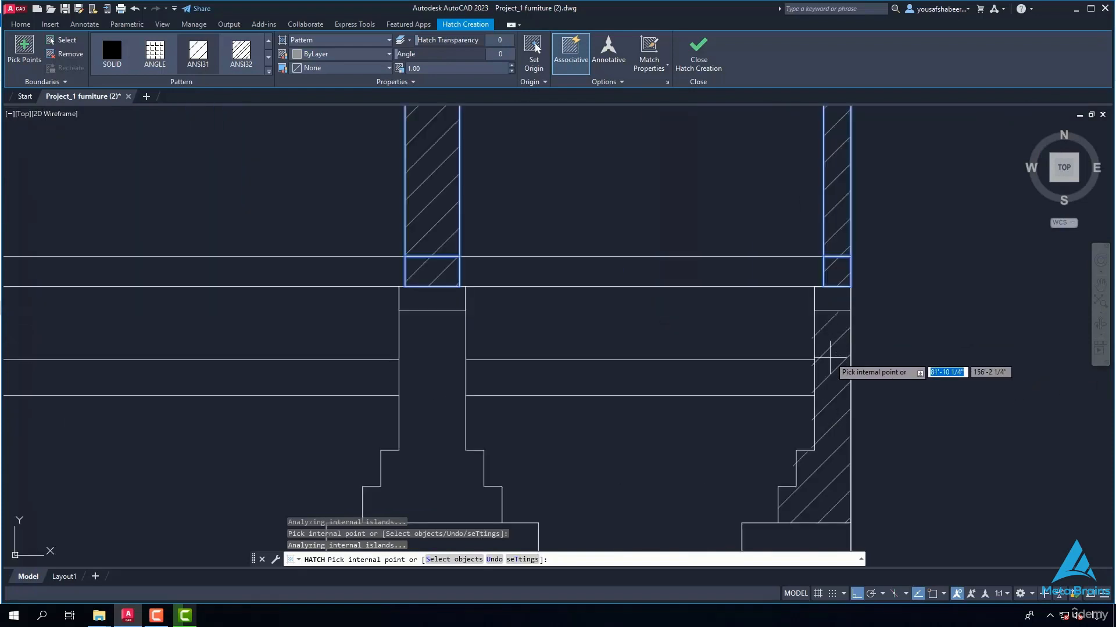
pyautogui.click(821, 403)
pyautogui.scroll(-5, 834, 411)
pyautogui.scroll(3, 679, 409)
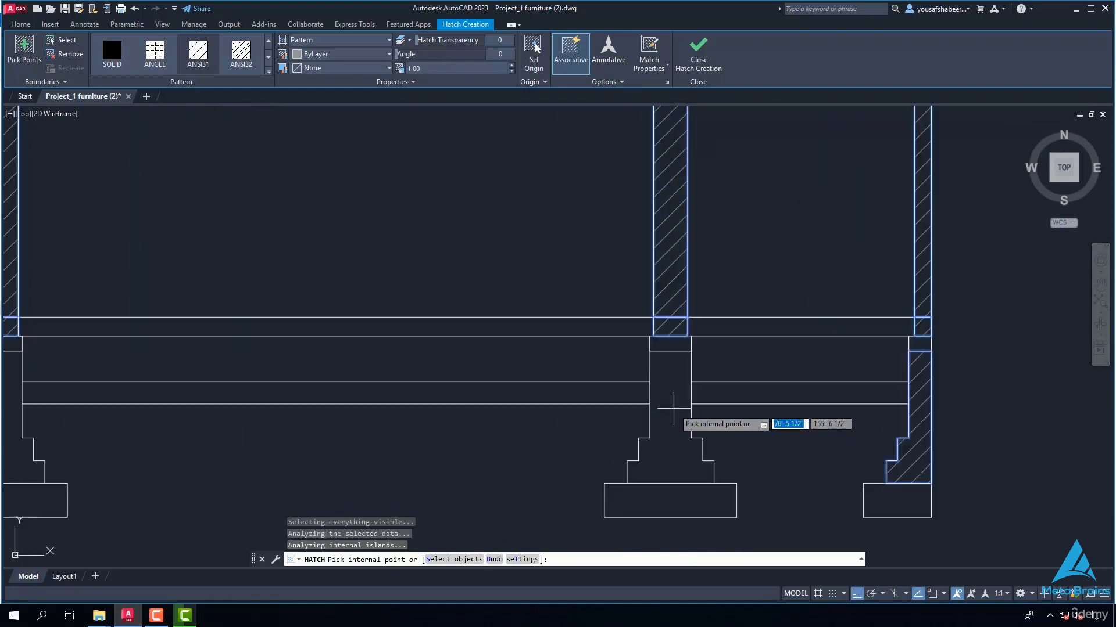
pyautogui.scroll(-5, 679, 378)
pyautogui.scroll(5, 465, 418)
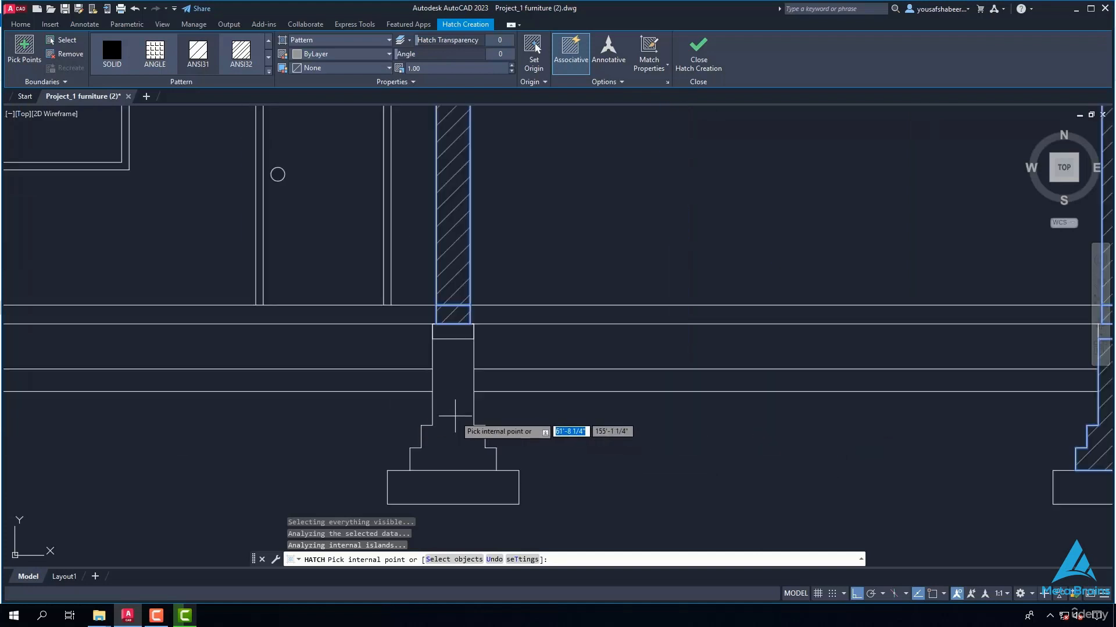
# Step: Hatch the stepped foundation walls below the wall right of the door and the wall left of the double window
pyautogui.click(454, 416)
pyautogui.scroll(-5, 348, 407)
pyautogui.scroll(5, 386, 421)
pyautogui.click(459, 412)
pyautogui.scroll(-5, 461, 411)
pyautogui.scroll(4, 386, 410)
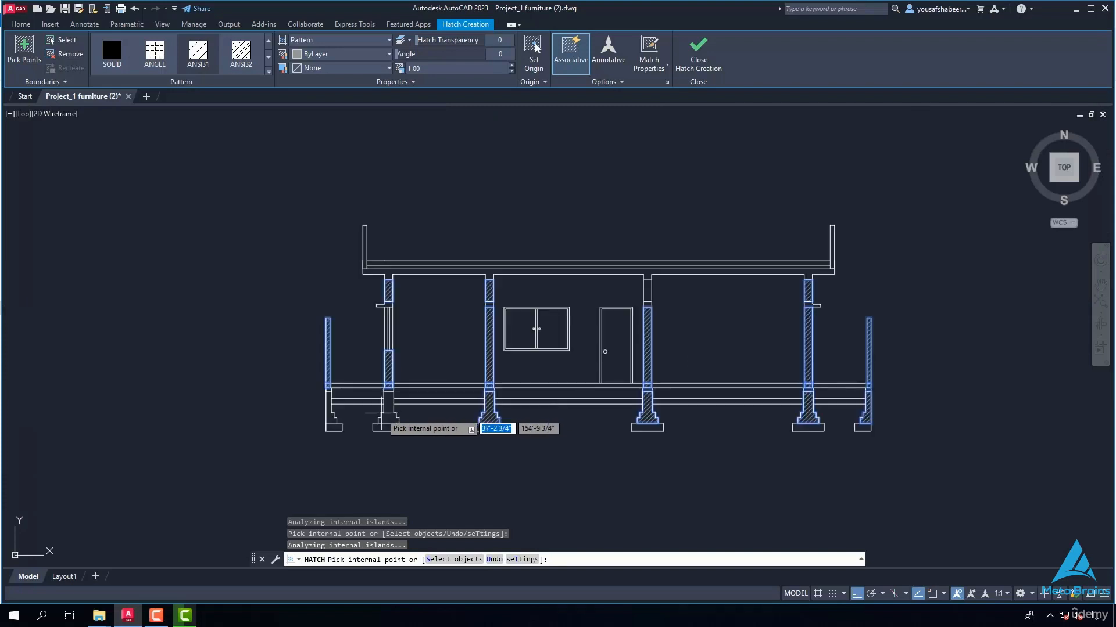
# Step: Hatch the stepped foundation walls below the leftmost main wall and the left outer wall
pyautogui.scroll(2, 386, 409)
pyautogui.click(389, 409)
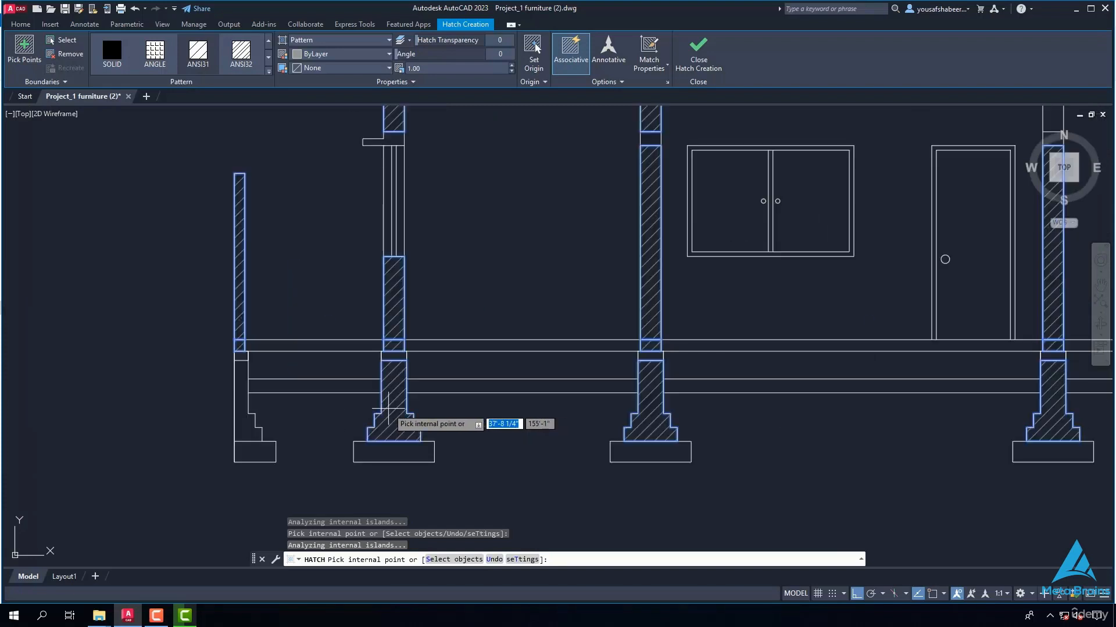
pyautogui.scroll(4, 242, 415)
pyautogui.click(240, 409)
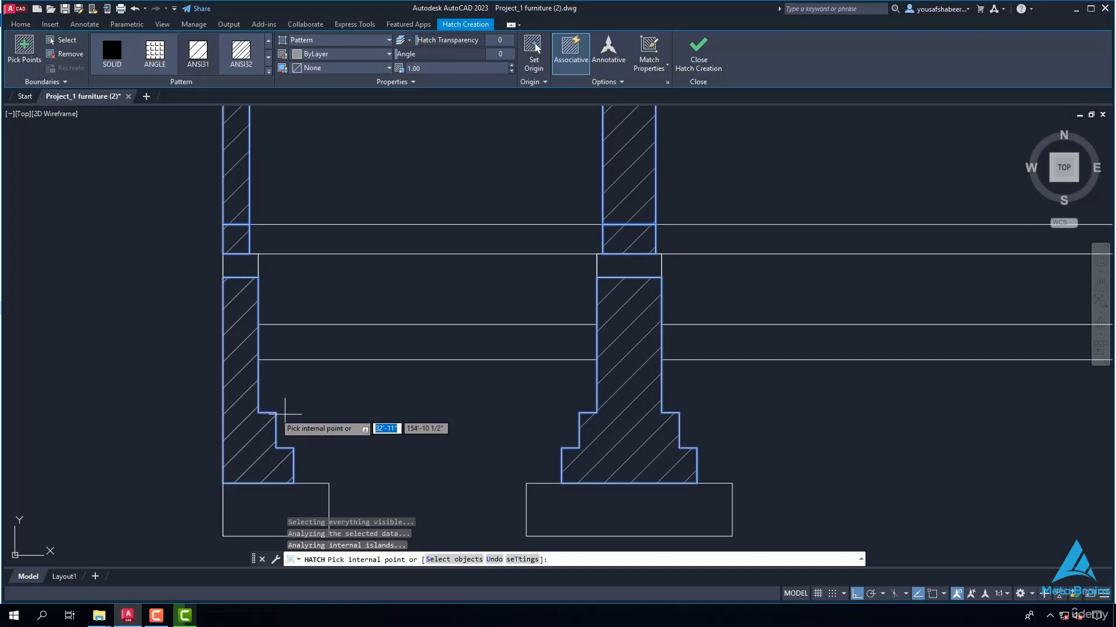
# Step: Hatch the left and right roof parapets and finish the wall hatching
pyautogui.scroll(-4, 369, 418)
pyautogui.scroll(-4, 370, 334)
pyautogui.scroll(8, 370, 332)
pyautogui.click(377, 337)
pyautogui.scroll(-6, 376, 340)
pyautogui.scroll(8, 716, 382)
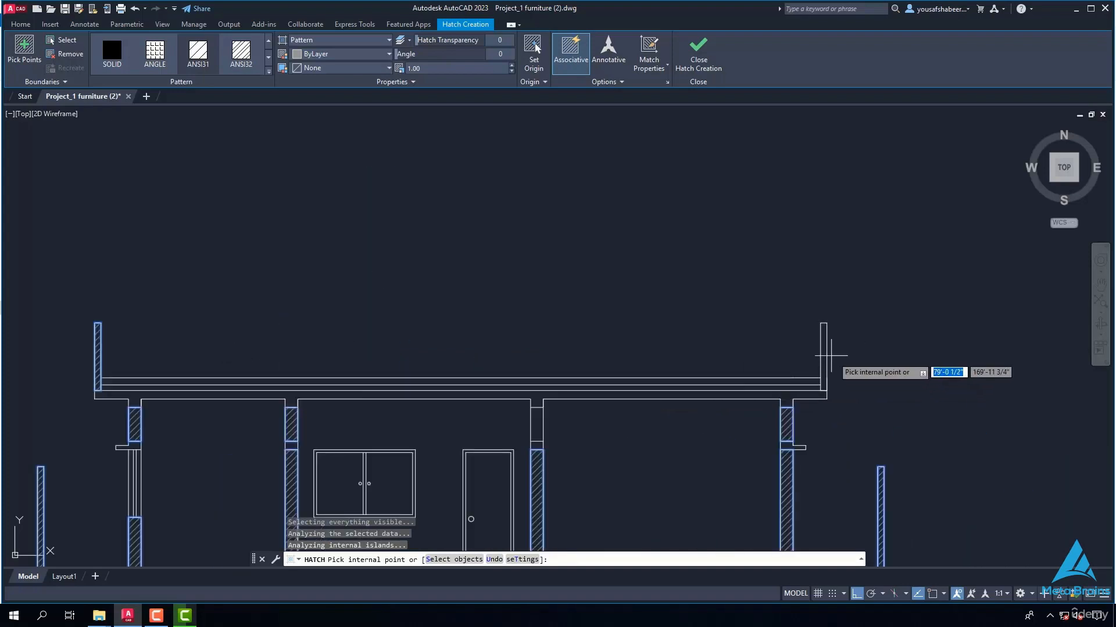
pyautogui.click(811, 363)
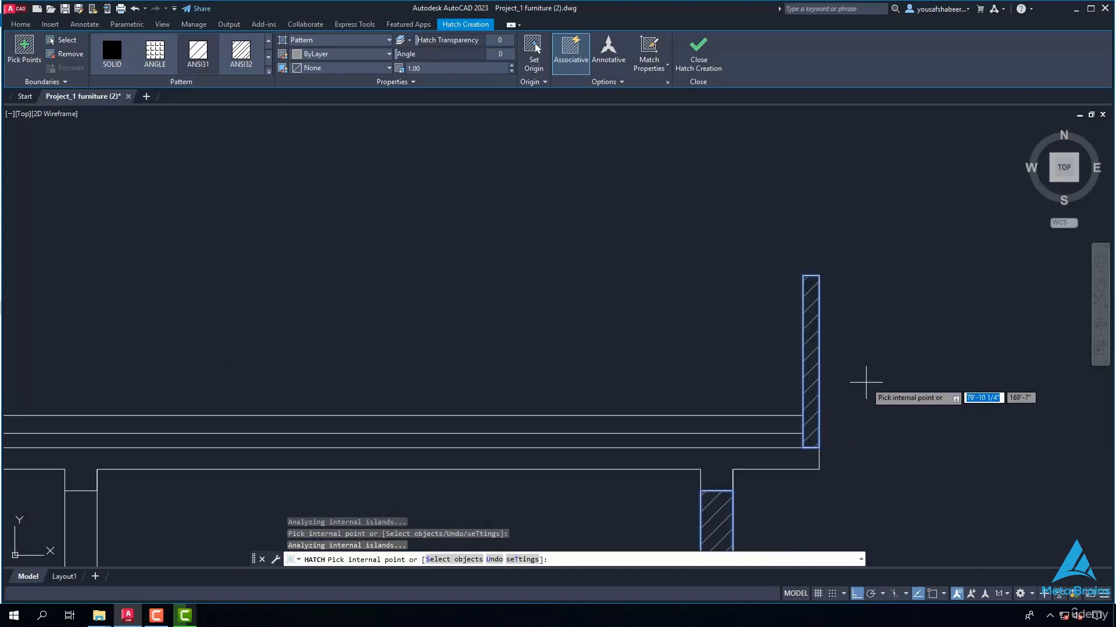
pyautogui.press('Escape')
# Step: Fill the foundation-top bands of the right outer wall and the rightmost main wall with a solid hatch
pyautogui.scroll(-4, 835, 96)
pyautogui.write('H')
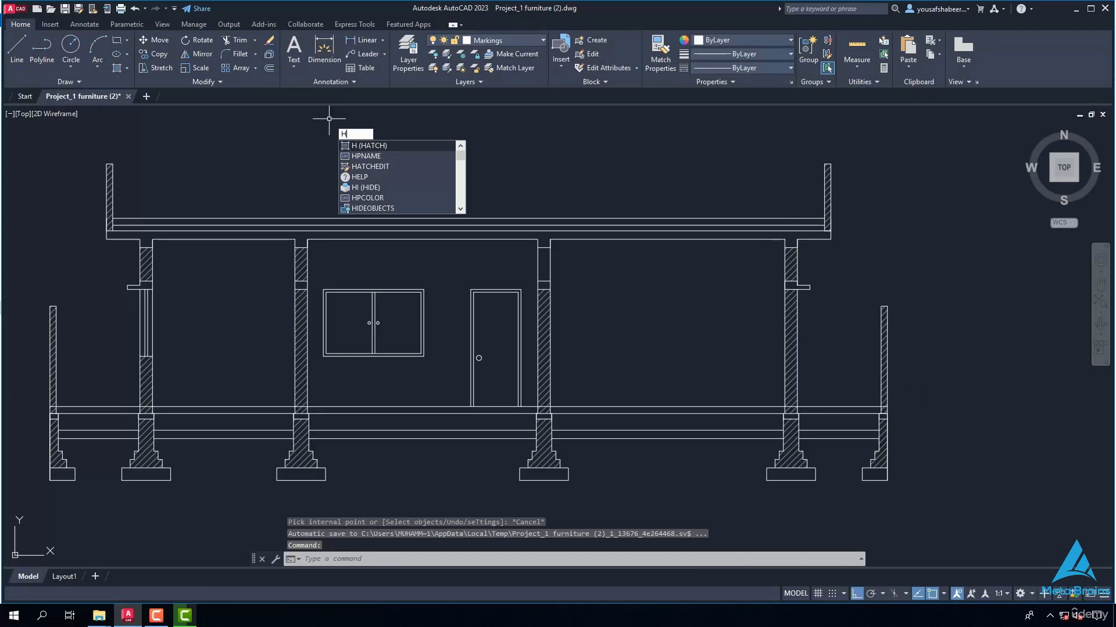
pyautogui.press('Return')
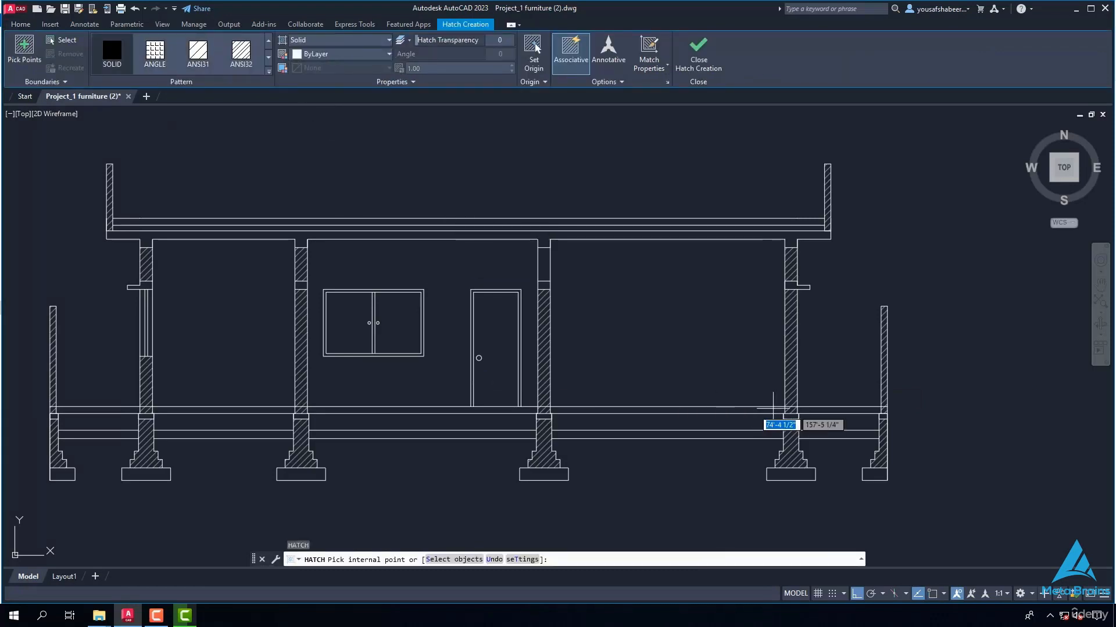
pyautogui.scroll(6, 773, 408)
pyautogui.click(872, 414)
pyautogui.scroll(-2, 868, 414)
pyautogui.scroll(1, 635, 416)
pyautogui.click(621, 413)
# Step: Solid-fill the foundation-top bands below the wall right of the door and the wall left of the double window
pyautogui.scroll(-3, 626, 415)
pyautogui.scroll(3, 369, 421)
pyautogui.click(419, 371)
pyautogui.scroll(-3, 418, 372)
pyautogui.scroll(3, 174, 381)
pyautogui.scroll(-4, 266, 374)
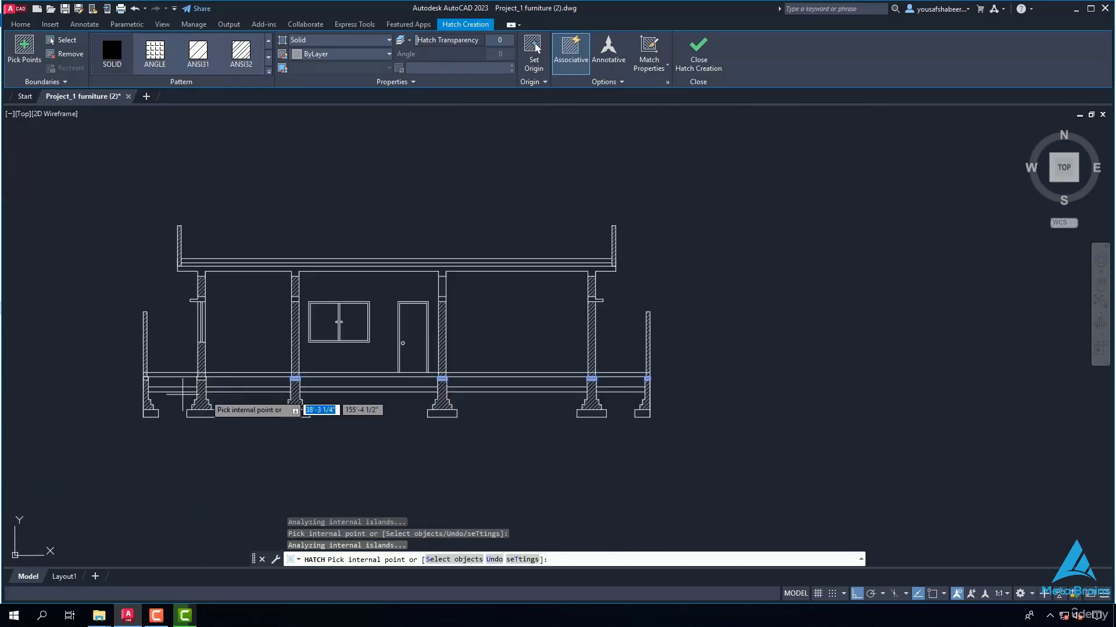
# Step: Solid-fill the foundation-top bands of the leftmost main wall and the left outer wall, completing the hatch
pyautogui.scroll(5, 182, 384)
pyautogui.click(448, 350)
pyautogui.scroll(-4, 439, 351)
pyautogui.scroll(5, 362, 358)
pyautogui.click(317, 354)
pyautogui.scroll(-5, 372, 356)
pyautogui.press('Escape')
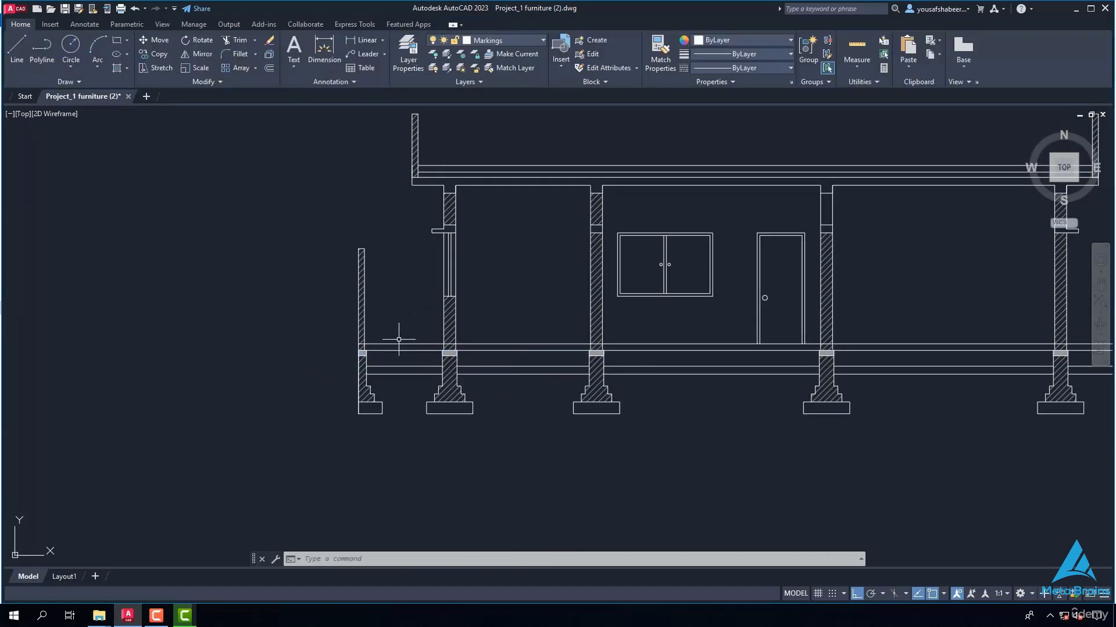
# Step: Hatch the footing bases of the left outer wall and leftmost main wall with AR-CONC at scale 0.01
pyautogui.scroll(2, 372, 400)
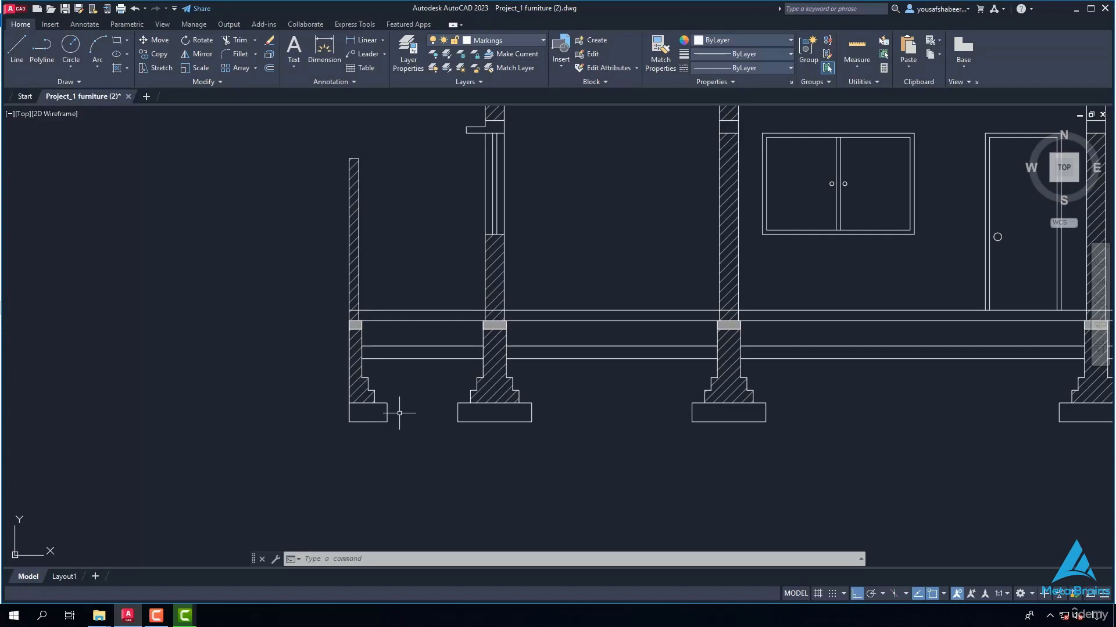
pyautogui.press('Return')
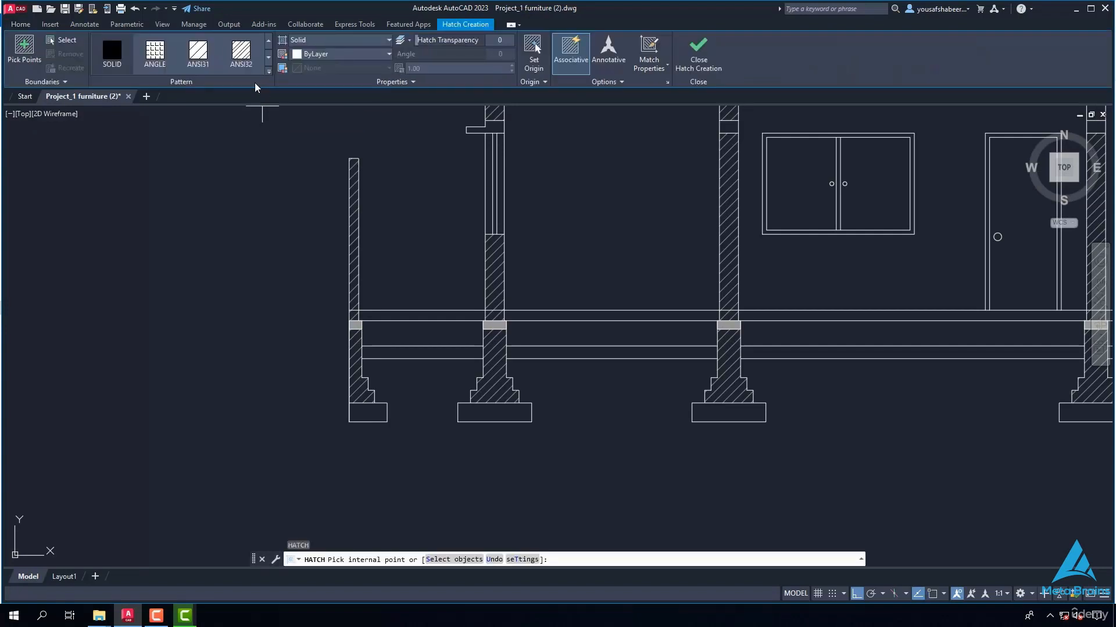
pyautogui.click(268, 57)
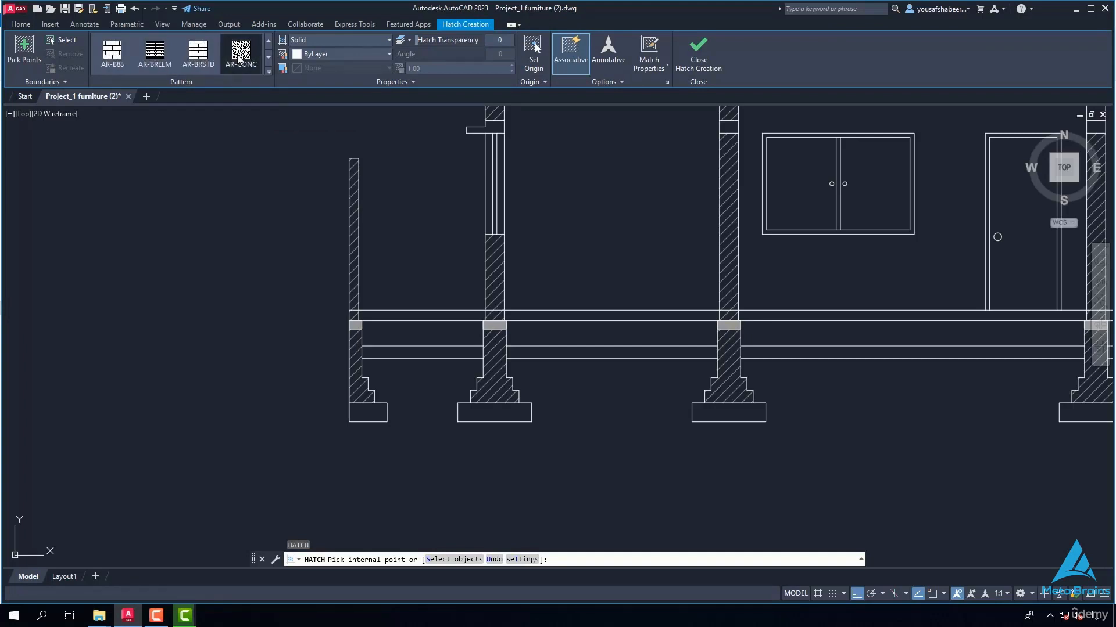
pyautogui.scroll(3, 345, 413)
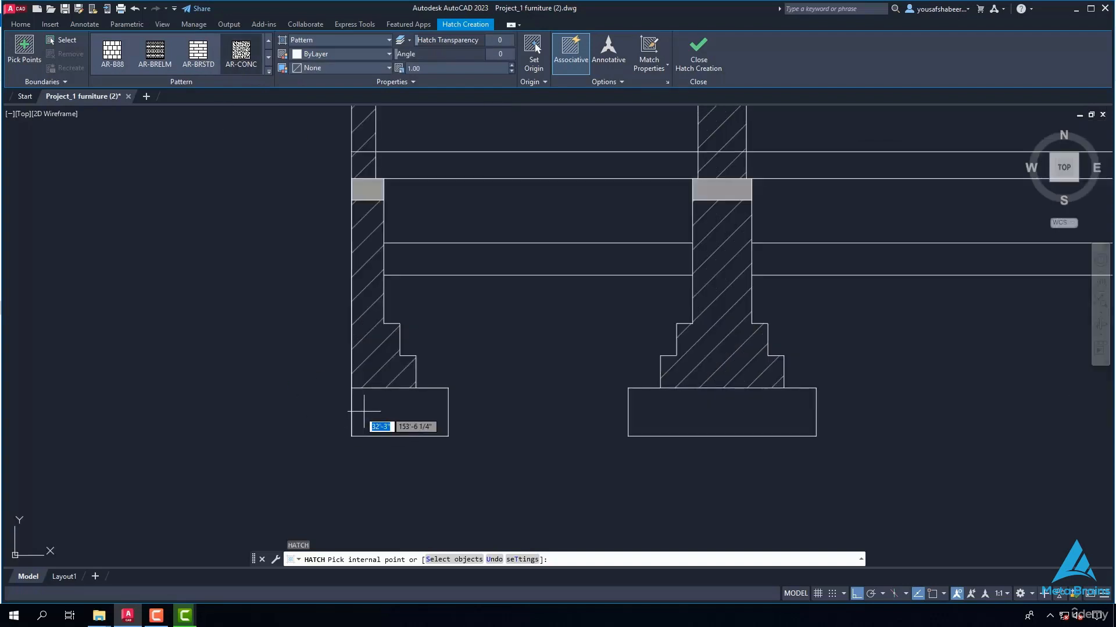
pyautogui.click(381, 420)
pyautogui.scroll(2, 395, 416)
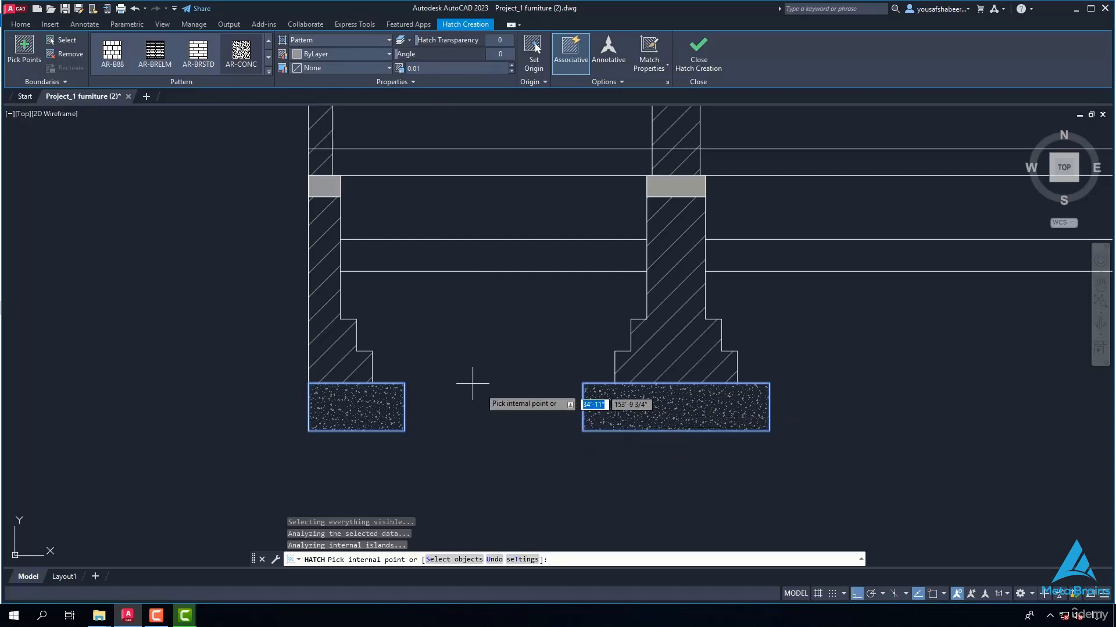
# Step: Apply the same concrete hatch to the four remaining footing bases up to the right outer wall and finish the hatch
pyautogui.scroll(-4, 472, 384)
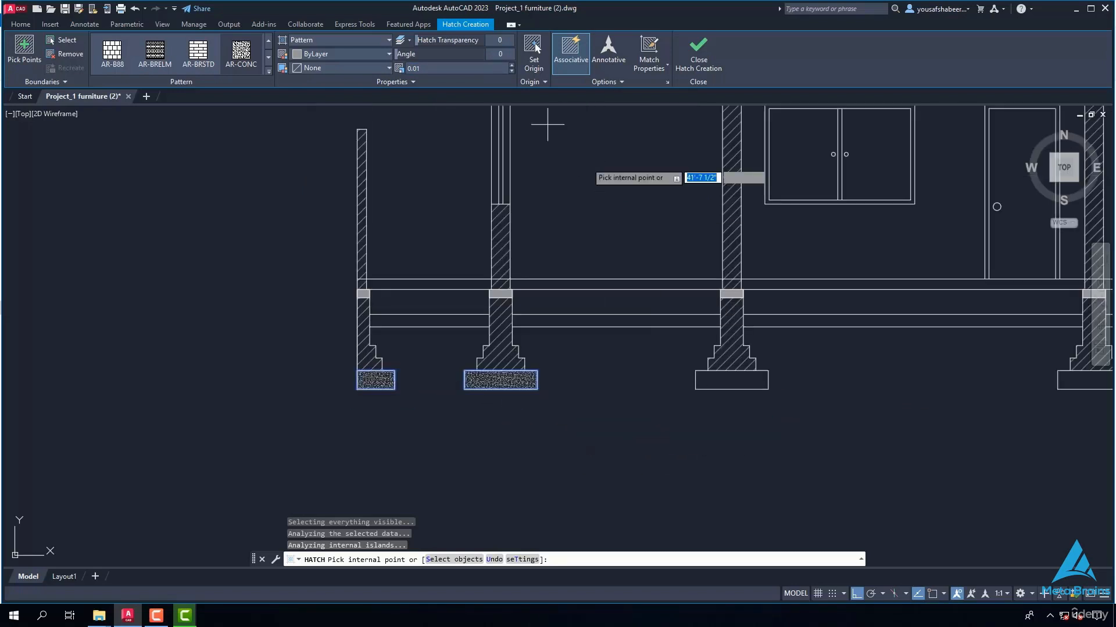
pyautogui.scroll(2, 733, 377)
pyautogui.click(730, 378)
pyautogui.scroll(-3, 602, 380)
pyautogui.scroll(3, 869, 392)
pyautogui.click(836, 361)
pyautogui.scroll(-4, 667, 356)
pyautogui.scroll(3, 797, 364)
pyautogui.click(910, 362)
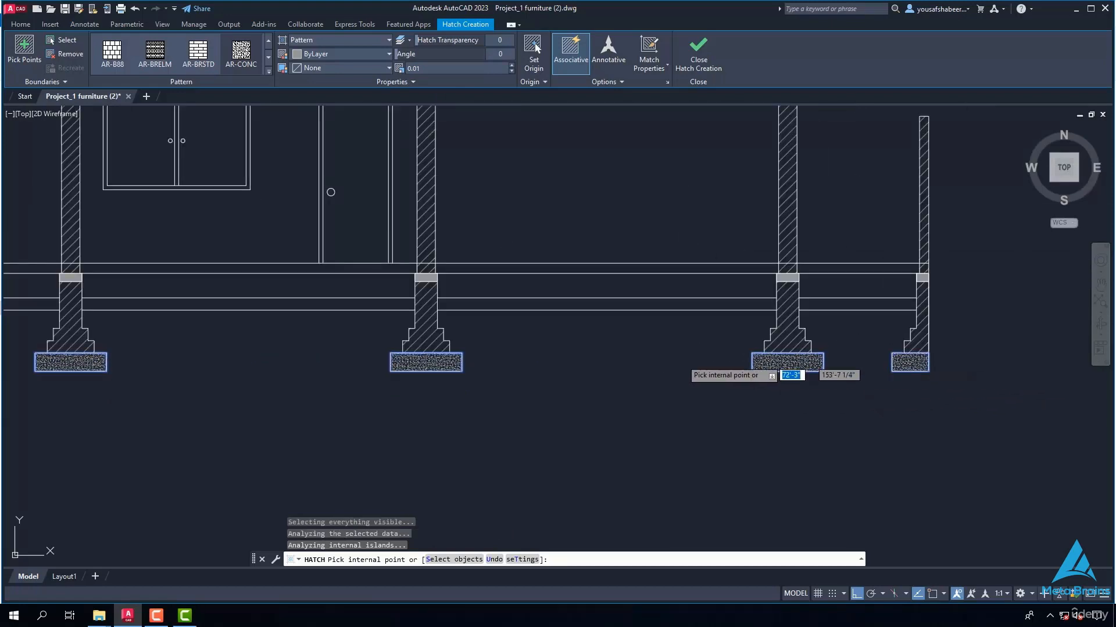
pyautogui.press('Escape')
# Step: Hatch the lower floor strip between the rightmost main wall and right outer wall with SACNCR at scale 1.00
pyautogui.scroll(4, 548, 308)
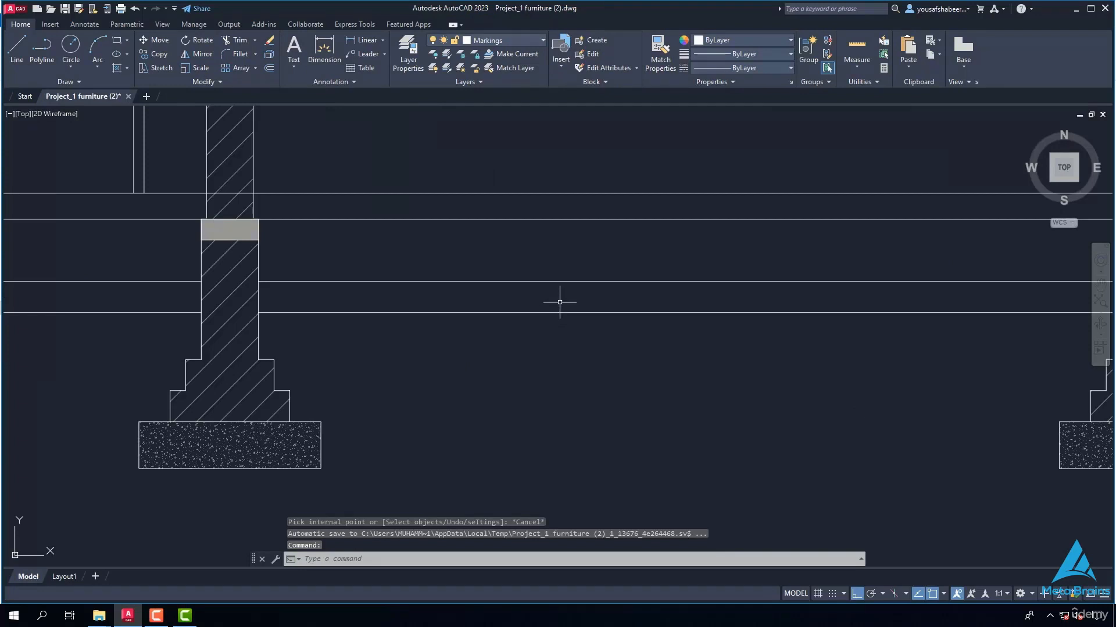
pyautogui.scroll(-4, 559, 302)
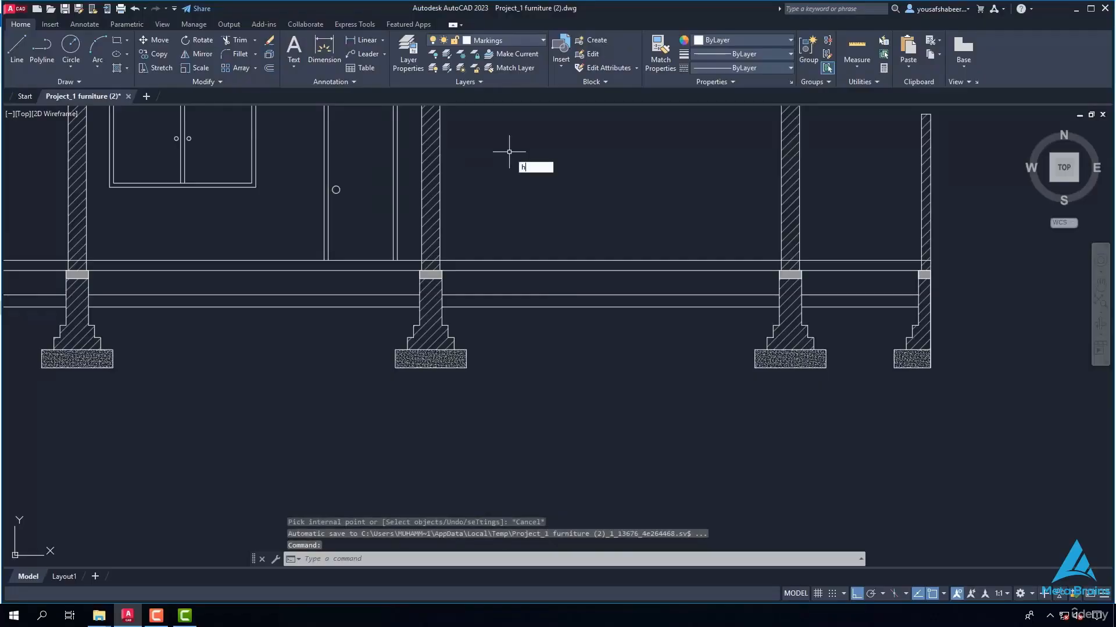
pyautogui.press('Return')
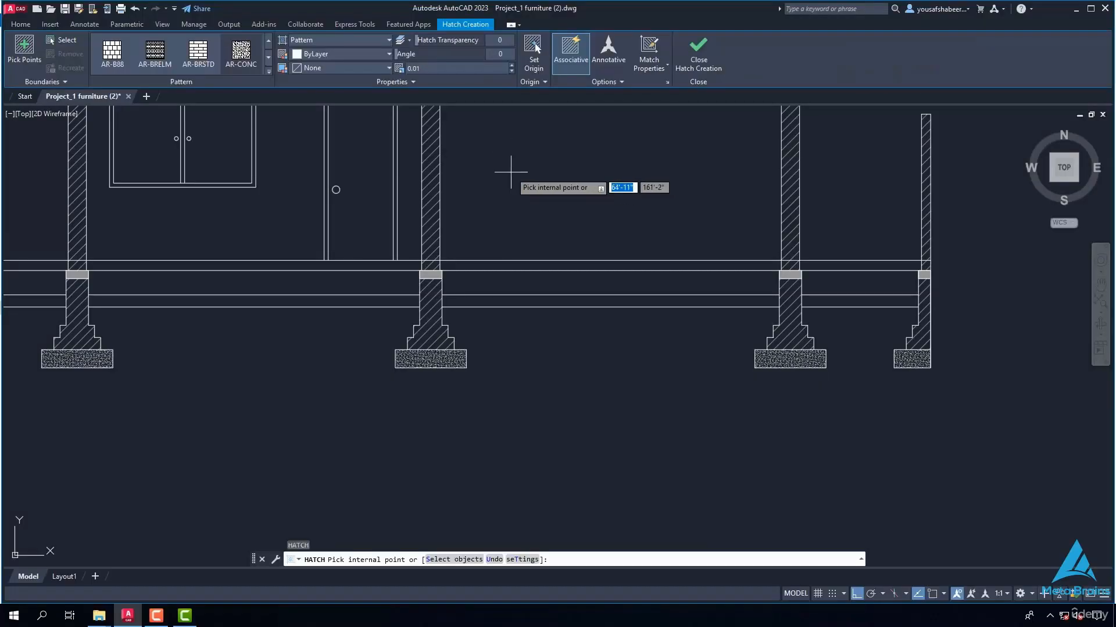
pyautogui.click(269, 59)
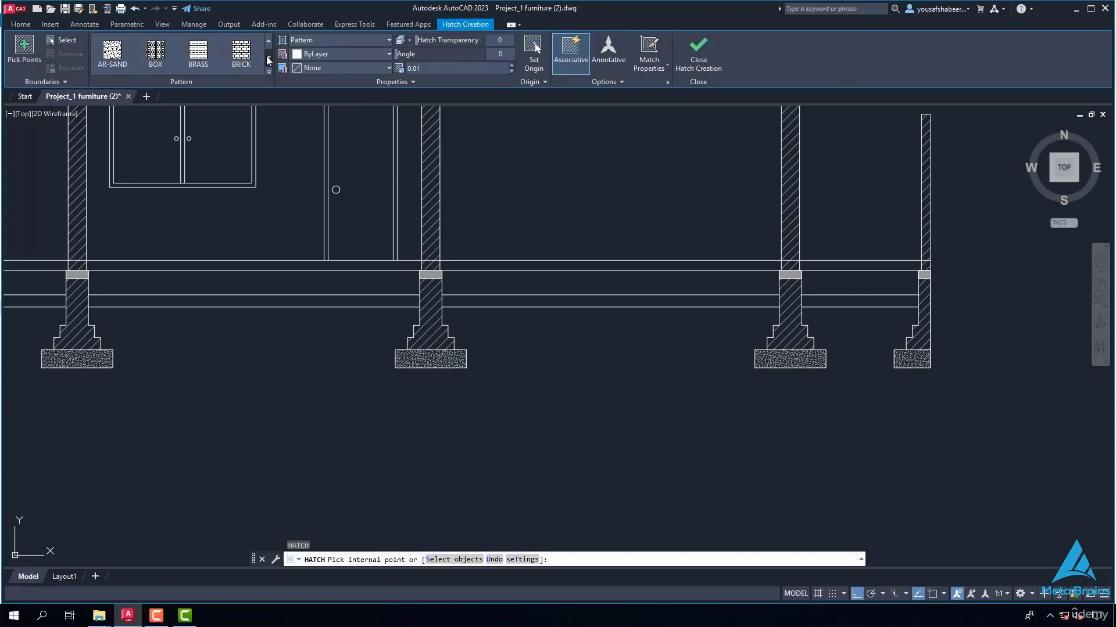
pyautogui.click(268, 61)
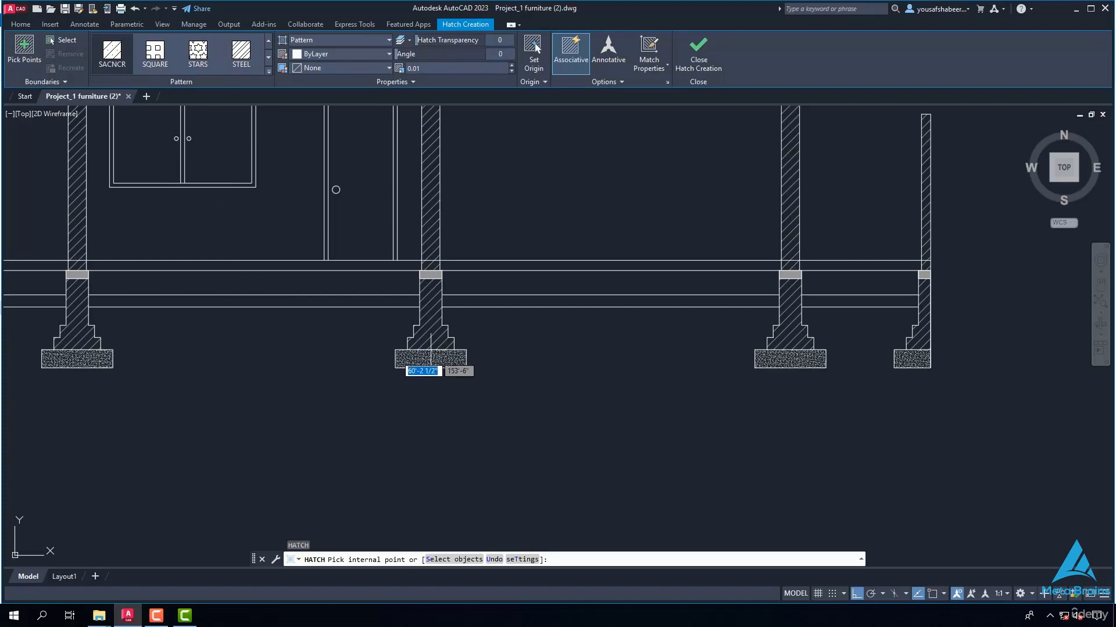
pyautogui.scroll(-5, 430, 354)
pyautogui.scroll(6, 654, 319)
pyautogui.click(726, 308)
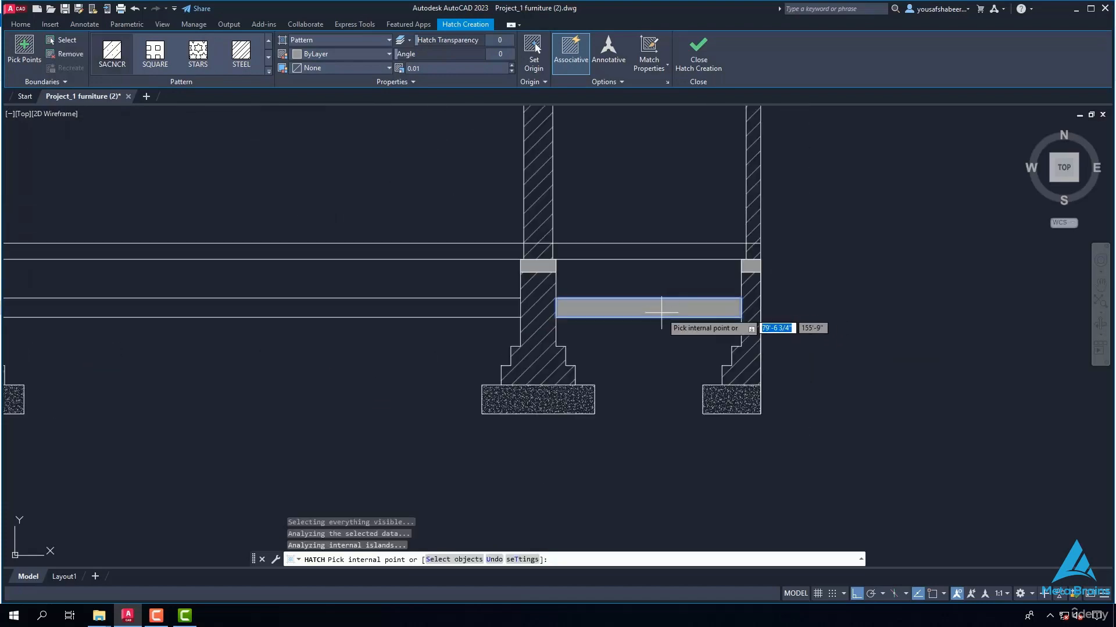
pyautogui.scroll(6, 651, 309)
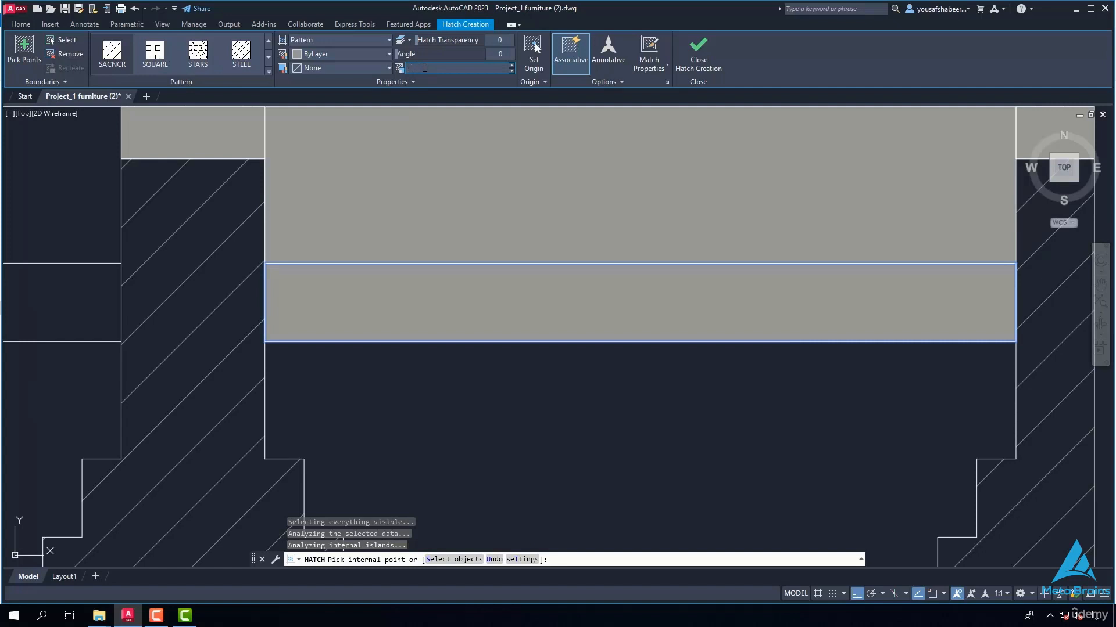
pyautogui.press('Return')
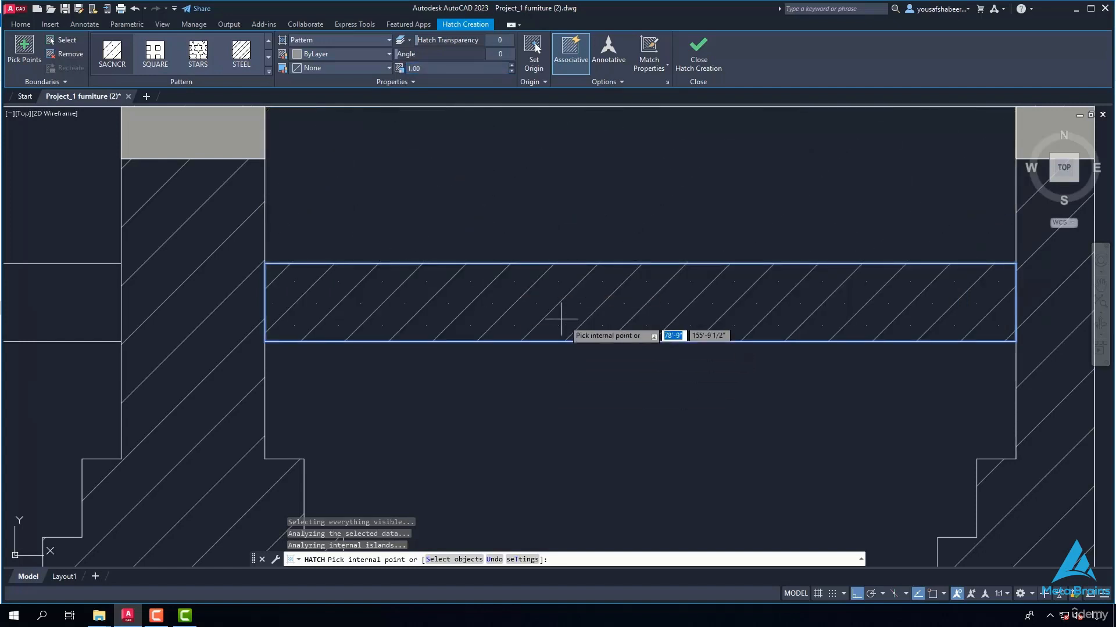
# Step: Extend the SACNCR hatch to the lower floor strips between the wall left of the double window and the rightmost main wall
pyautogui.scroll(-4, 645, 349)
pyautogui.scroll(-2, 703, 353)
pyautogui.scroll(4, 410, 331)
pyautogui.click(430, 349)
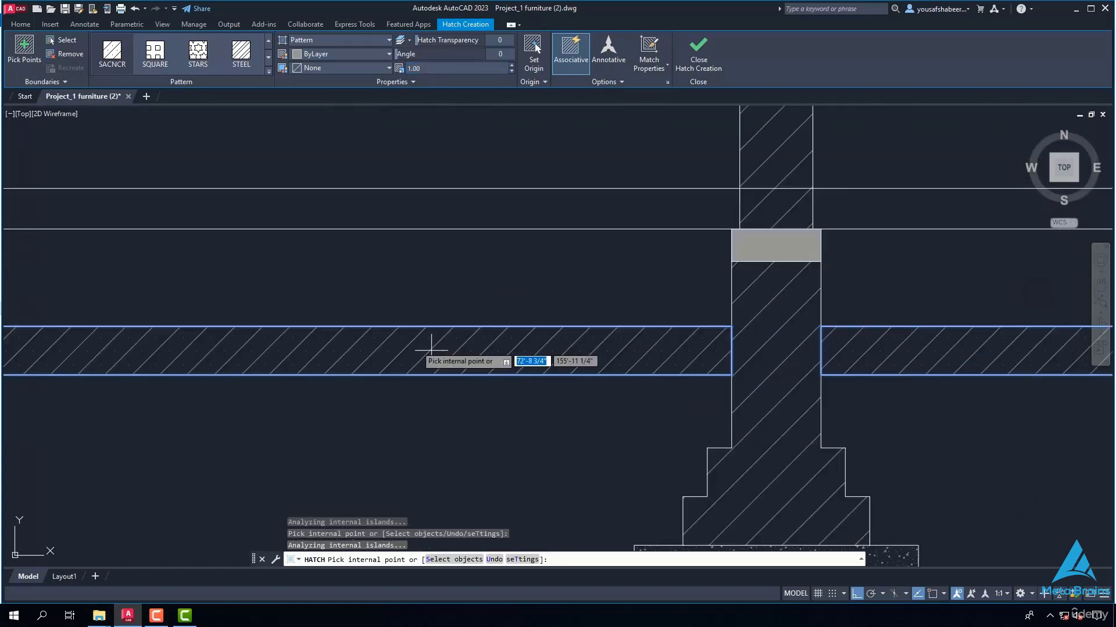
pyautogui.scroll(-10, 546, 364)
pyautogui.scroll(4, 331, 366)
pyautogui.scroll(-5, 333, 361)
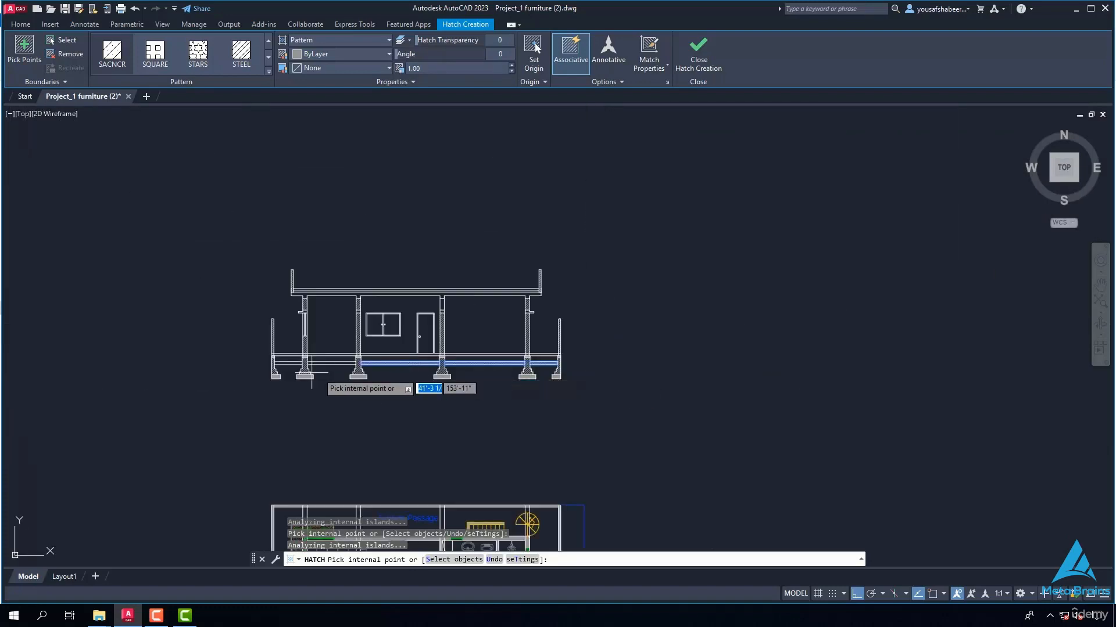
# Step: Hatch the two lower floor strips on either side of the leftmost main wall and finish the SACNCR hatch
pyautogui.scroll(10, 325, 375)
pyautogui.click(449, 331)
pyautogui.click(229, 324)
pyautogui.scroll(-5, 221, 349)
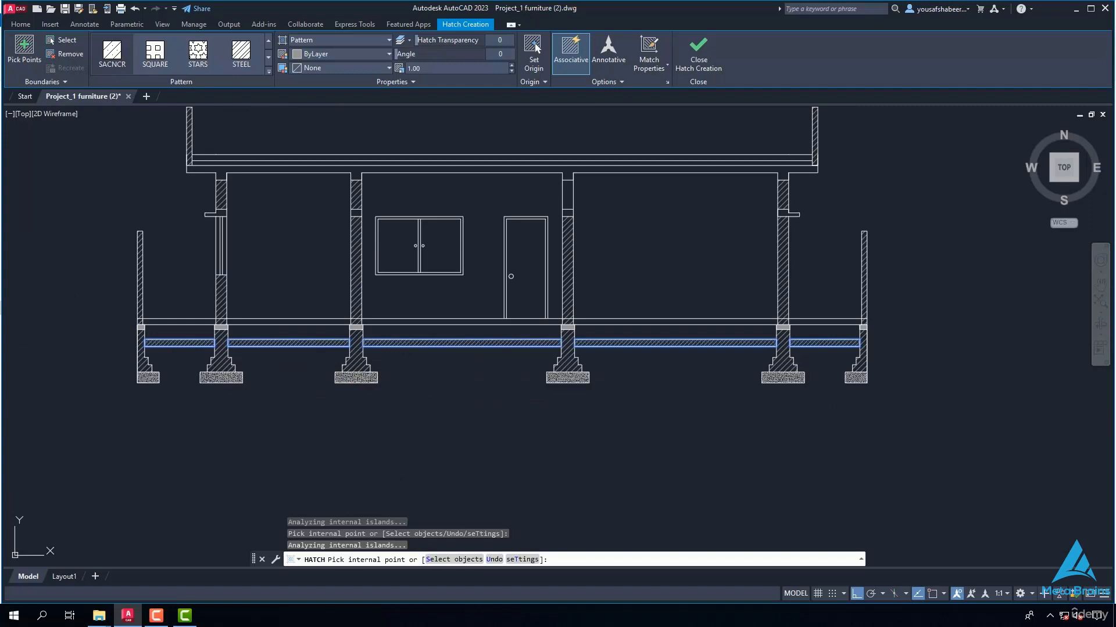
pyautogui.press('Escape')
# Step: Hatch the fill layer between the rightmost main wall and right outer wall with the GRASS pattern at scale 0.10
pyautogui.scroll(2, 696, 421)
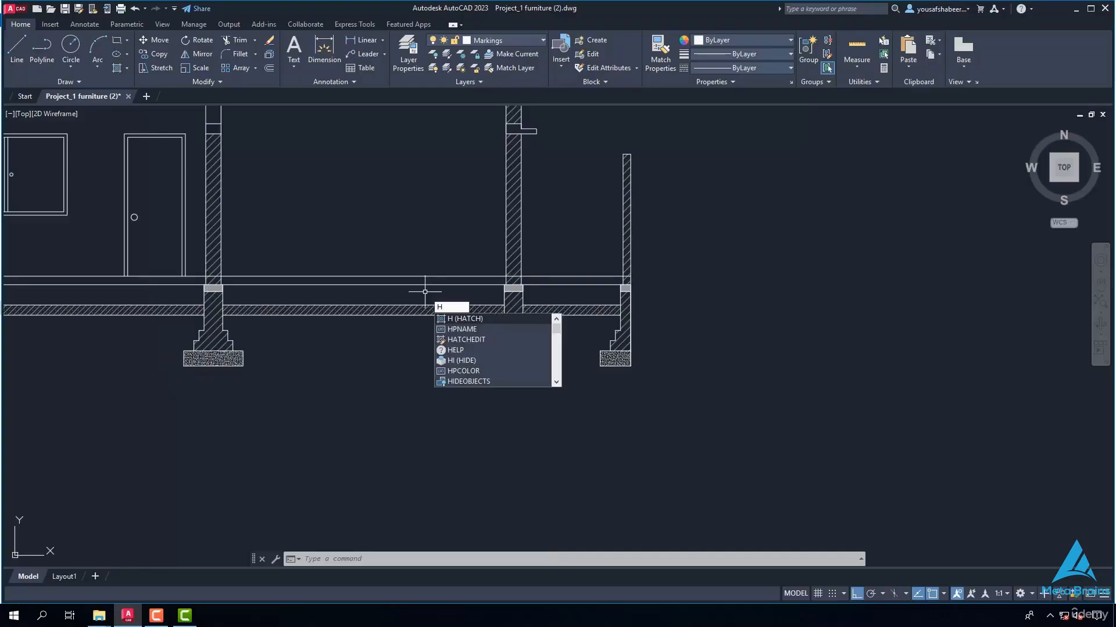
pyautogui.press('Escape')
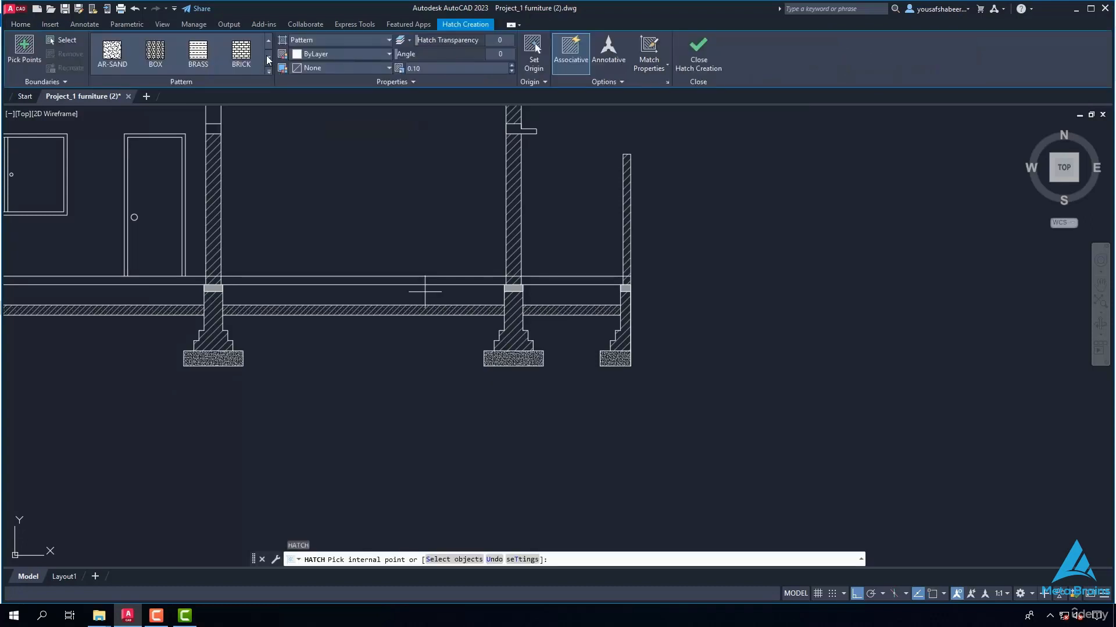
pyautogui.click(268, 60)
pyautogui.click(267, 60)
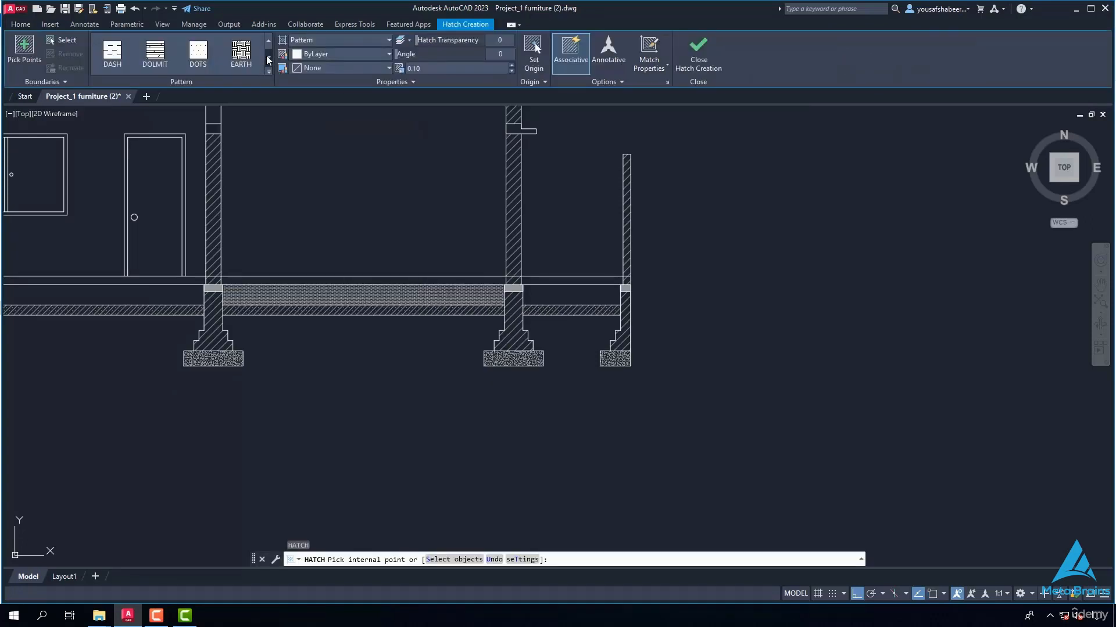
pyautogui.click(268, 58)
pyautogui.click(269, 58)
pyautogui.click(269, 58)
pyautogui.click(268, 58)
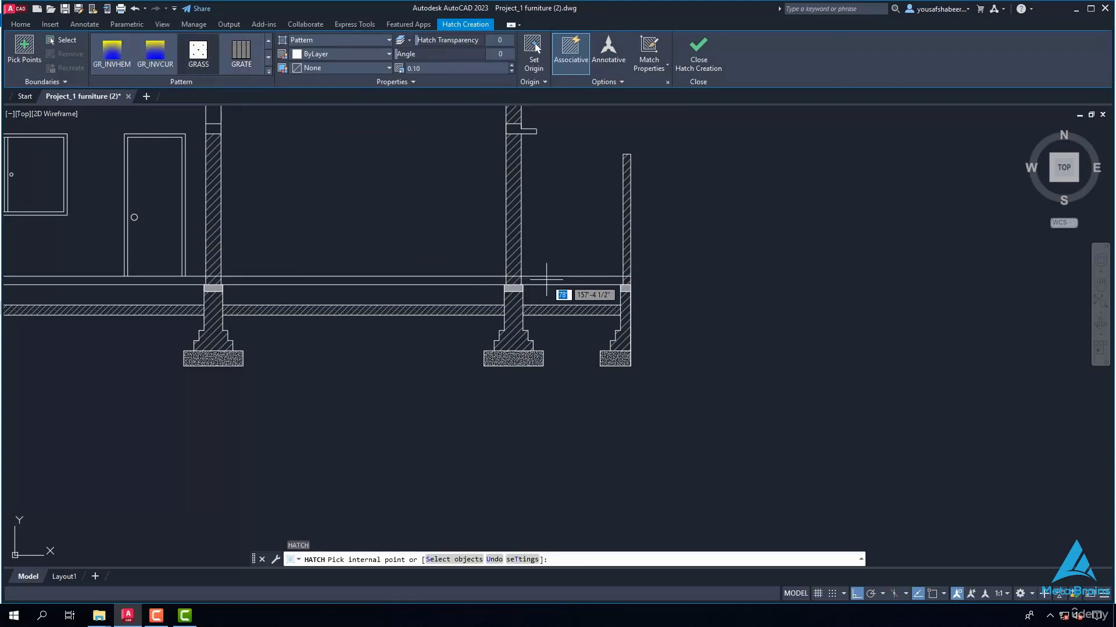
pyautogui.scroll(5, 553, 294)
pyautogui.click(555, 299)
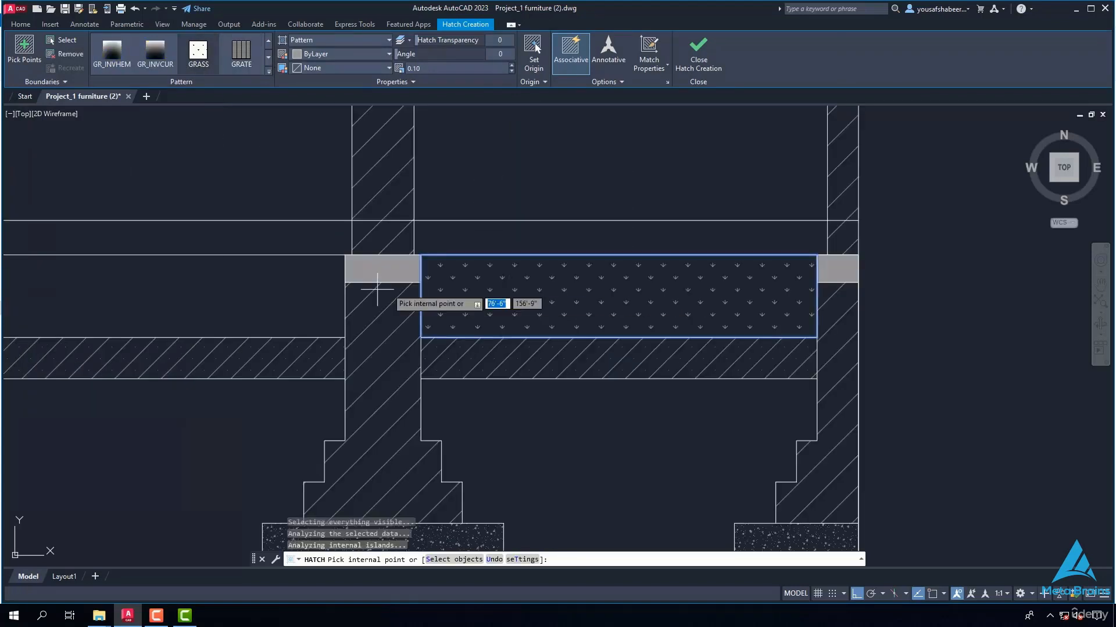
# Step: Apply the GRASS hatch to the remaining bays of the underfloor fill layer, from the left outer wall rightward
pyautogui.scroll(-4, 378, 303)
pyautogui.scroll(-1, 401, 288)
pyautogui.scroll(5, 227, 299)
pyautogui.click(281, 270)
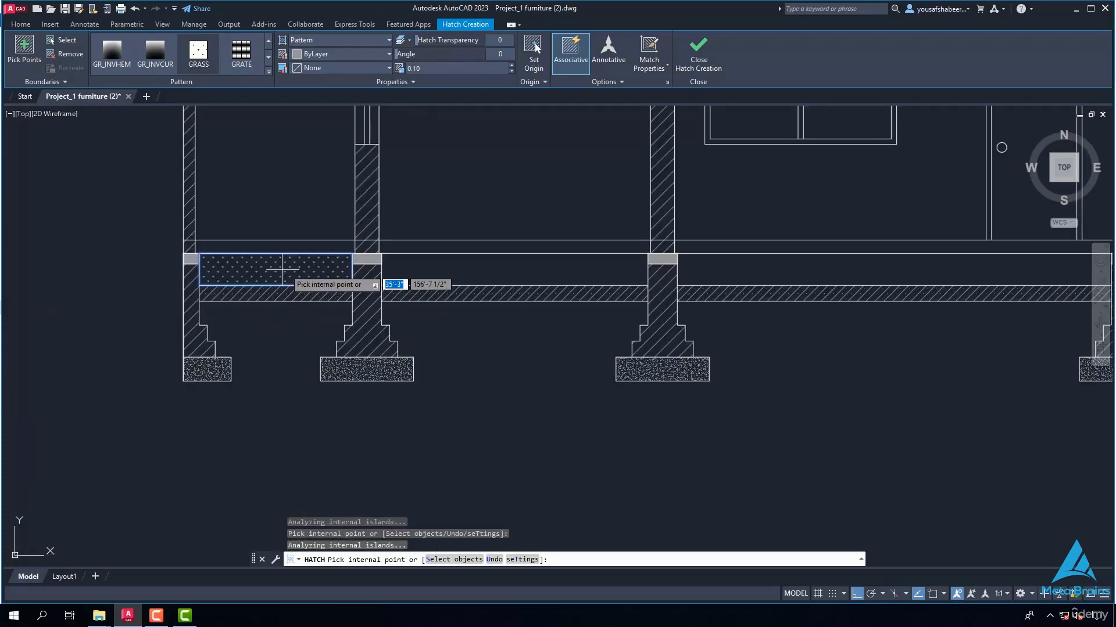
pyautogui.click(433, 269)
pyautogui.click(712, 270)
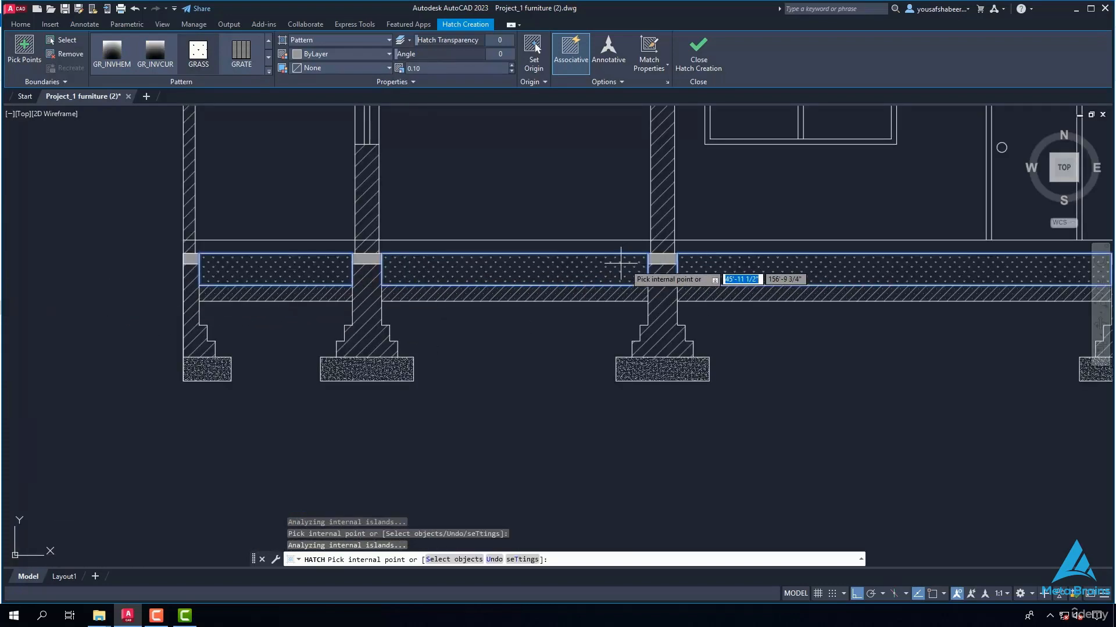
pyautogui.scroll(-4, 623, 256)
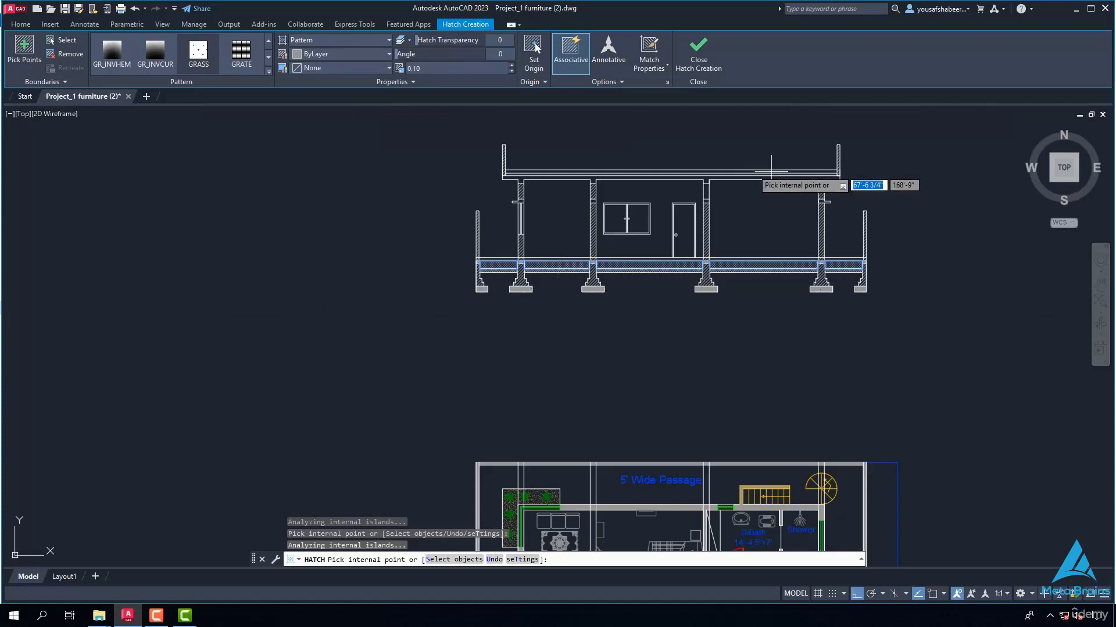
# Step: Add the middle layer of the roof to the GRASS hatch and finish it
pyautogui.scroll(4, 845, 173)
pyautogui.scroll(4, 845, 173)
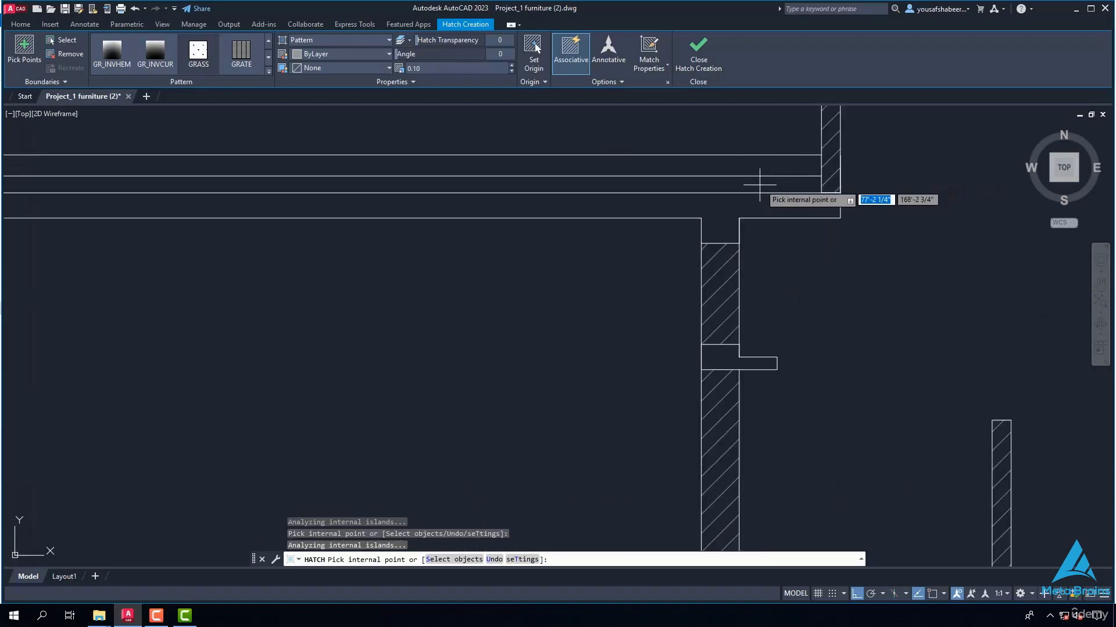
pyautogui.click(741, 185)
pyautogui.scroll(-8, 741, 185)
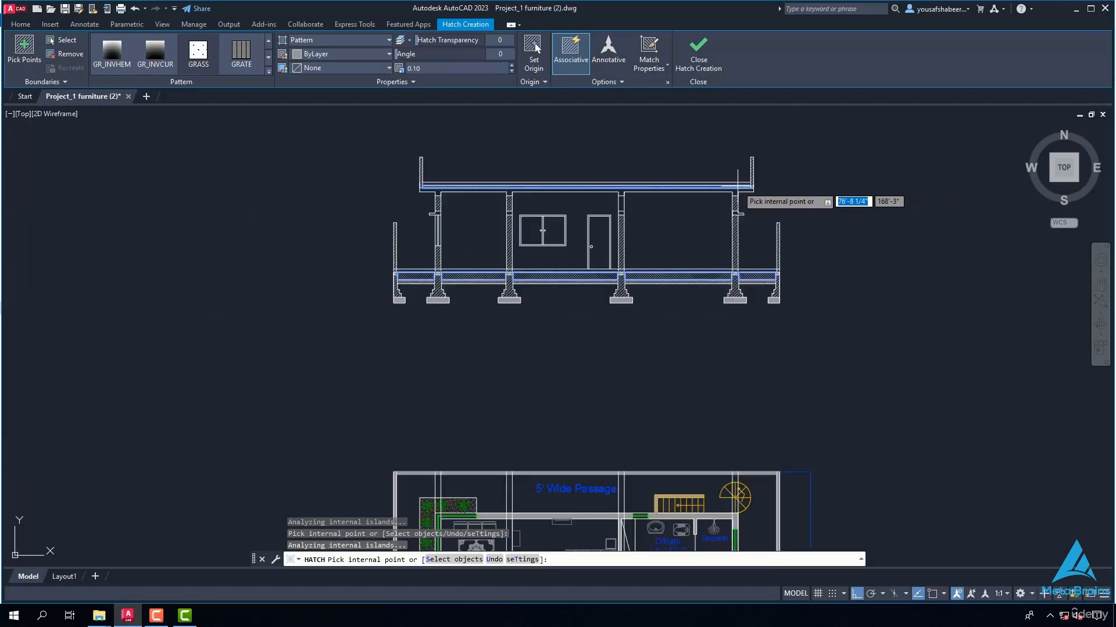
pyautogui.press('Escape')
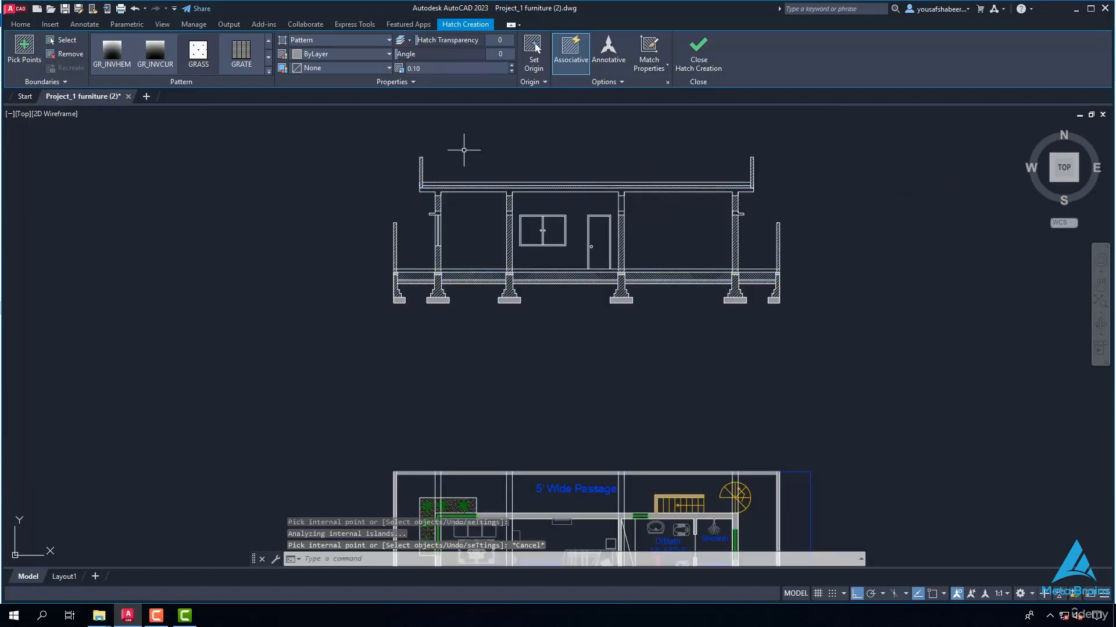
# Step: Start an AR-BRSTD hatch in the top floor layer between the leftmost main wall and the wall left of the double window
pyautogui.scroll(6, 487, 275)
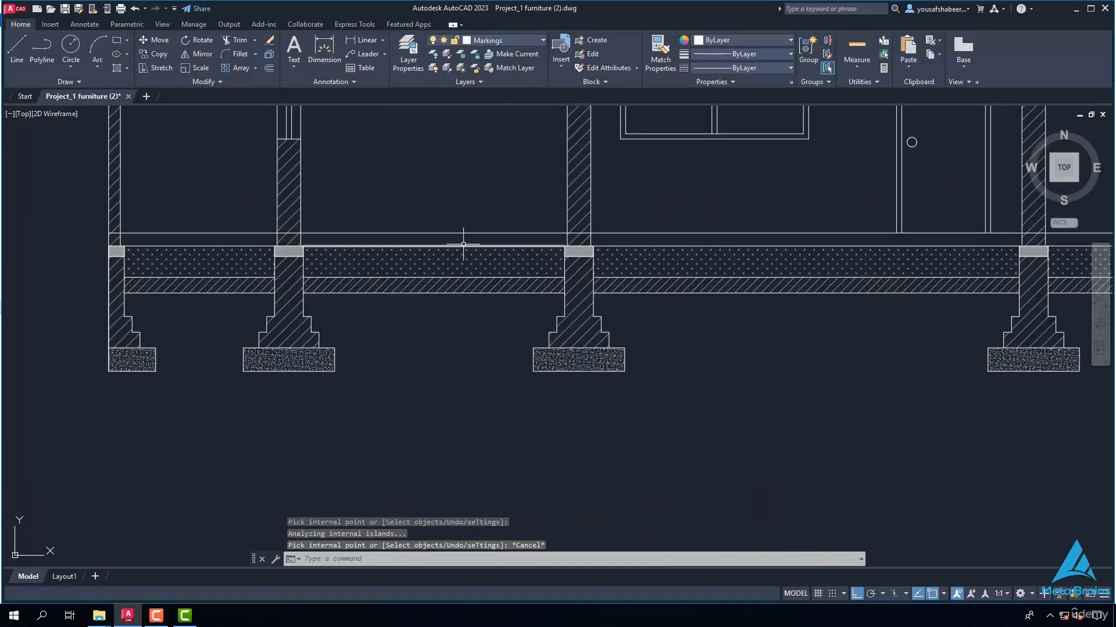
pyautogui.write('h')
pyautogui.press('Return')
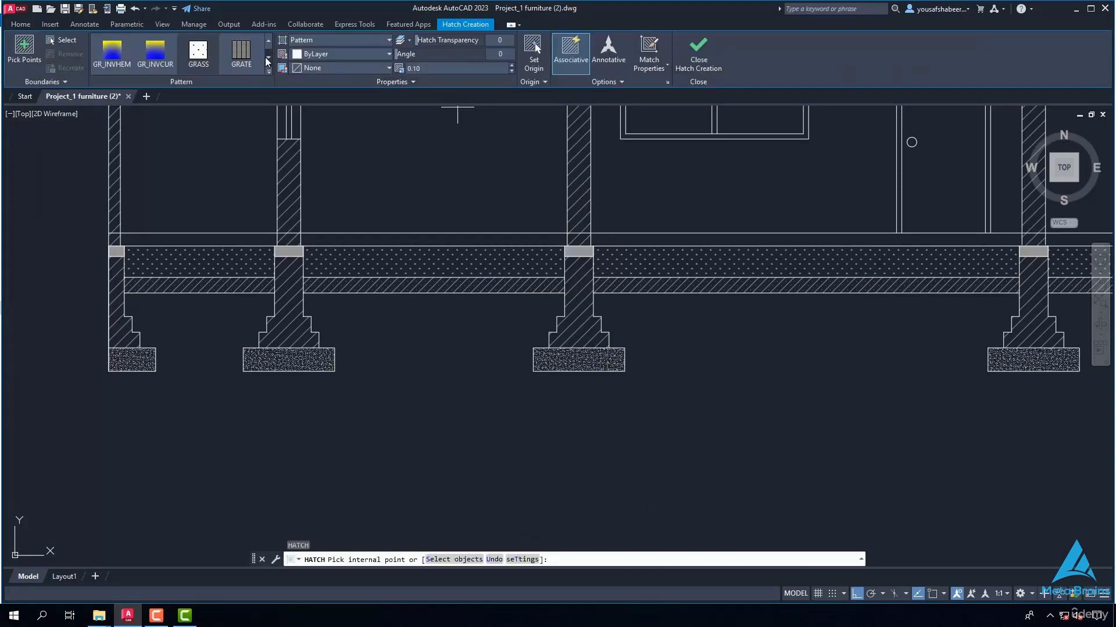
pyautogui.click(267, 55)
pyautogui.click(268, 57)
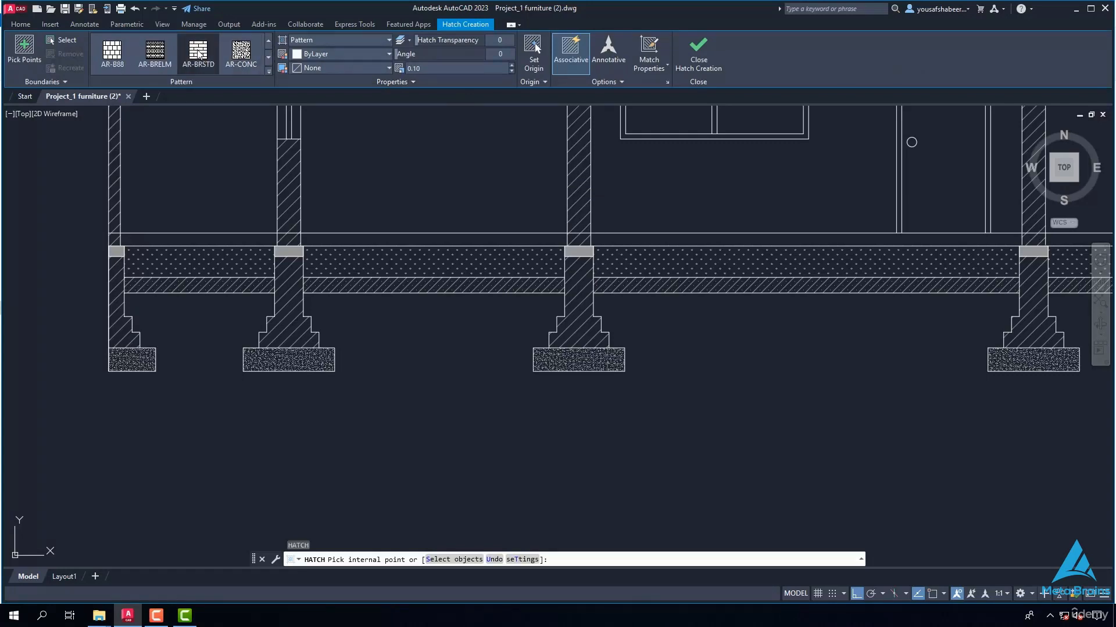
pyautogui.click(198, 54)
pyautogui.scroll(2, 437, 233)
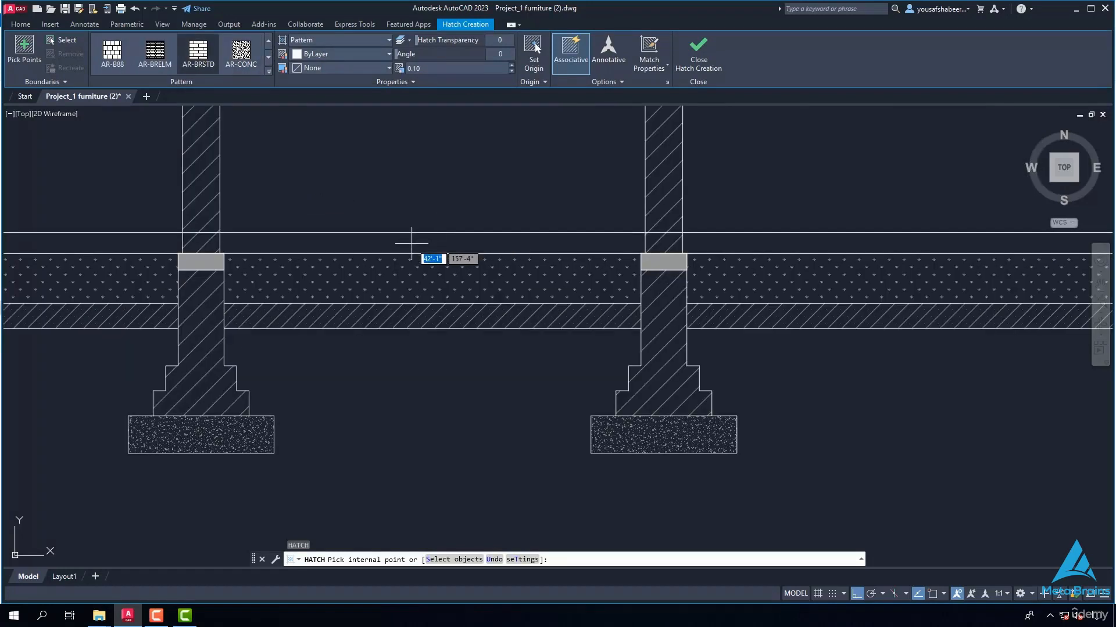
pyautogui.scroll(2, 404, 243)
pyautogui.click(396, 243)
# Step: Add the top floor layer's left outer bay, the double window and door bay, and the adjoining right-hand room bay to the AR-BRSTD hatch
pyautogui.scroll(-5, 388, 242)
pyautogui.scroll(5, 212, 244)
pyautogui.click(213, 243)
pyautogui.scroll(-4, 241, 235)
pyautogui.scroll(3, 411, 234)
pyautogui.click(419, 216)
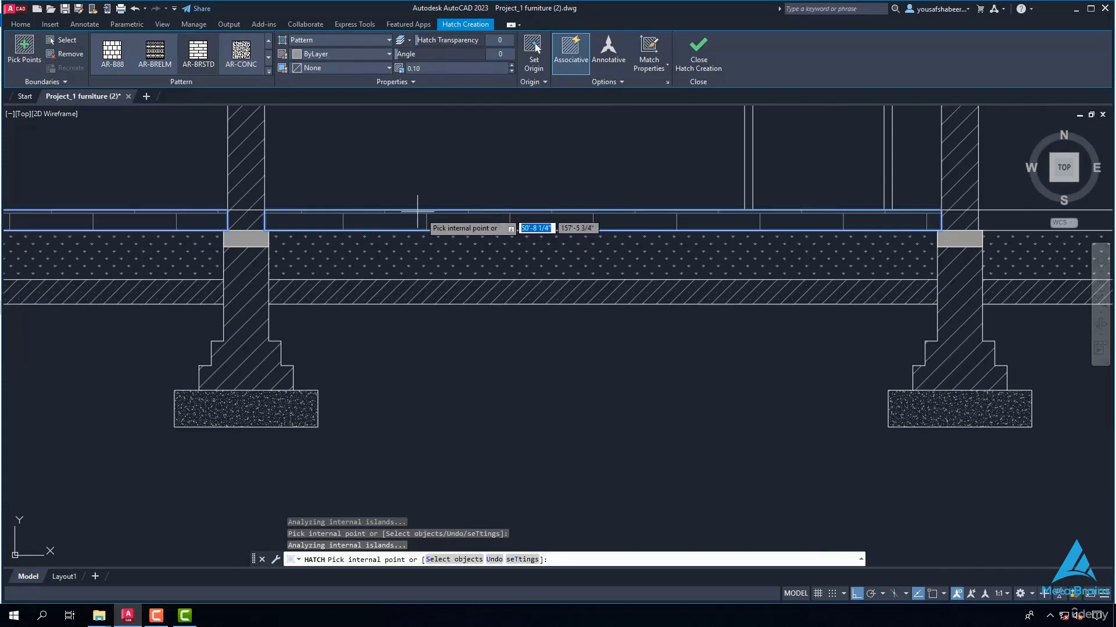
pyautogui.scroll(-2, 393, 209)
pyautogui.scroll(5, 647, 209)
pyautogui.click(550, 233)
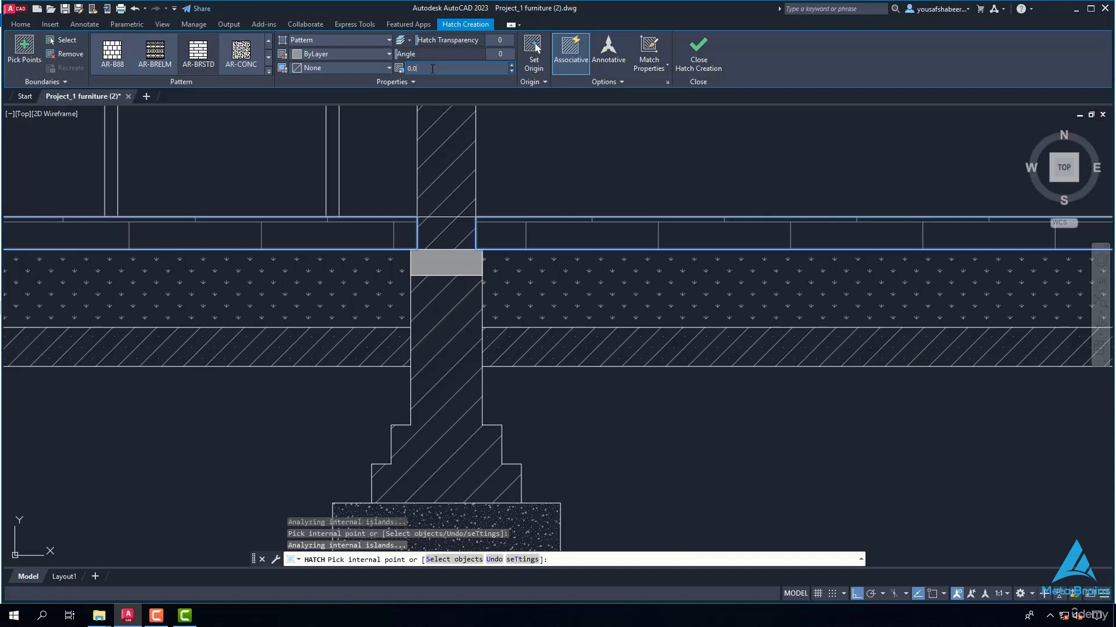
# Step: Set the brick hatch scale to 0.08 and add the top floor layer between the rightmost main wall and right outer wall
pyautogui.press('Return')
pyautogui.scroll(-4, 541, 134)
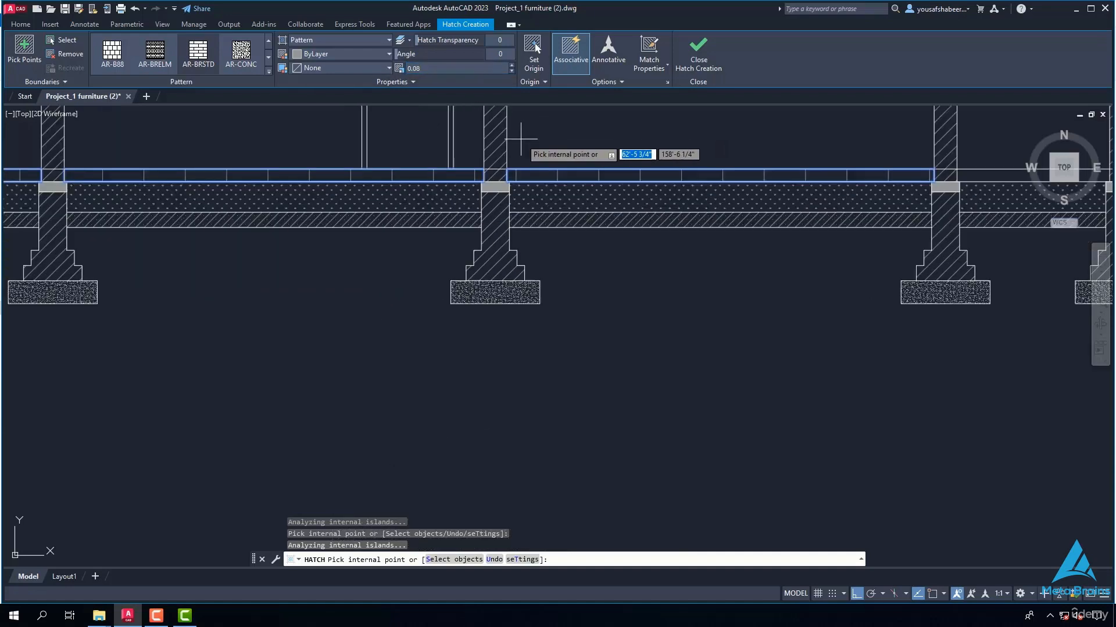
pyautogui.scroll(2, 998, 164)
pyautogui.moveTo(998, 164); pyautogui.dragTo(822, 150, button='middle')
pyautogui.click(807, 180)
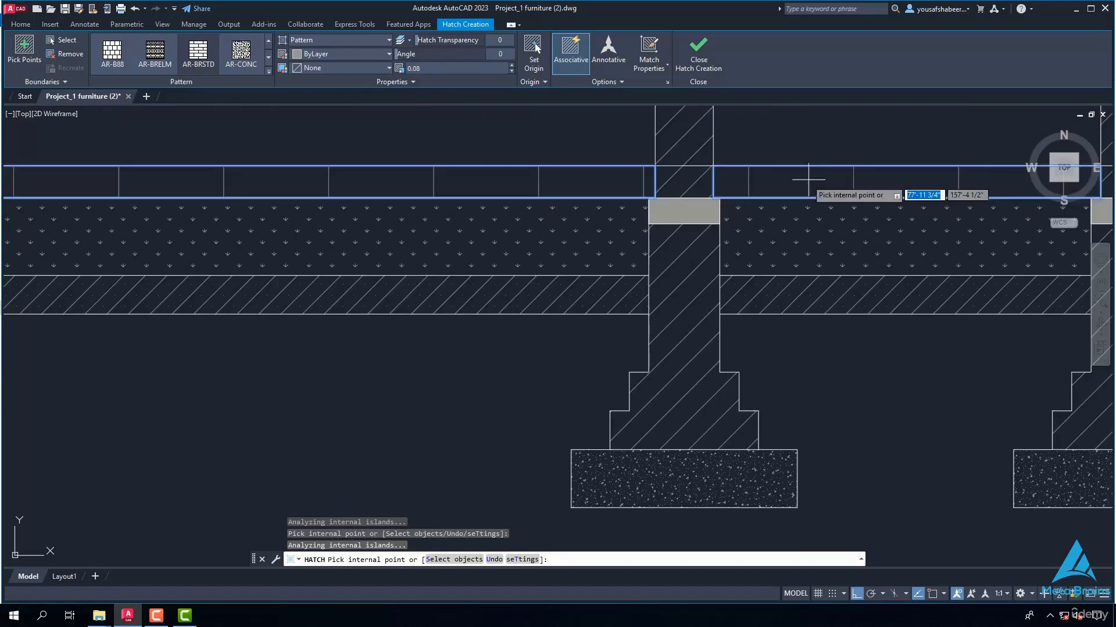
# Step: Add the top layer of the roof to the brick hatch and finish it
pyautogui.scroll(-3, 731, 152)
pyautogui.scroll(-3, 581, 146)
pyautogui.scroll(5, 553, 155)
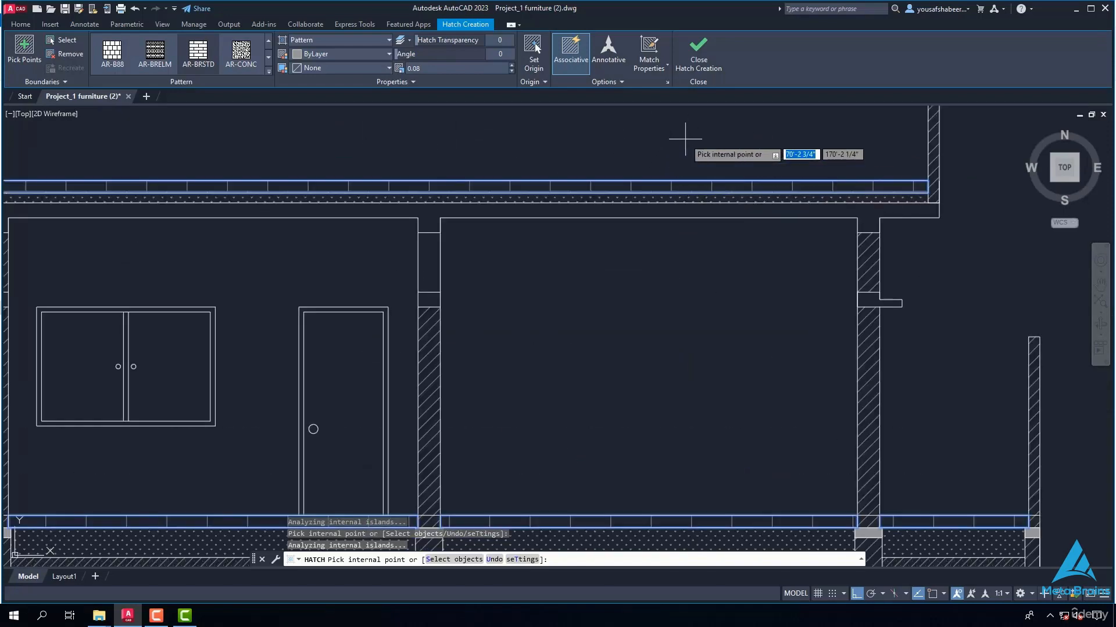
pyautogui.press('Escape')
# Step: Hatch the roof slab and its downstand beams with the AR-SAND pattern
pyautogui.scroll(-2, 719, 135)
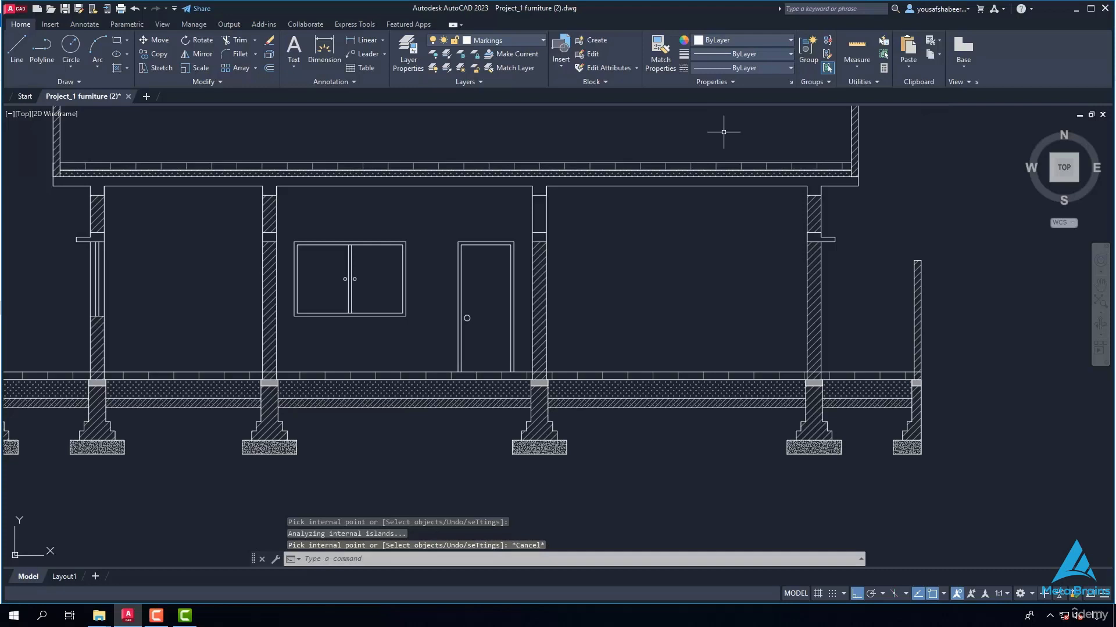
pyautogui.write('h')
pyautogui.press('Return')
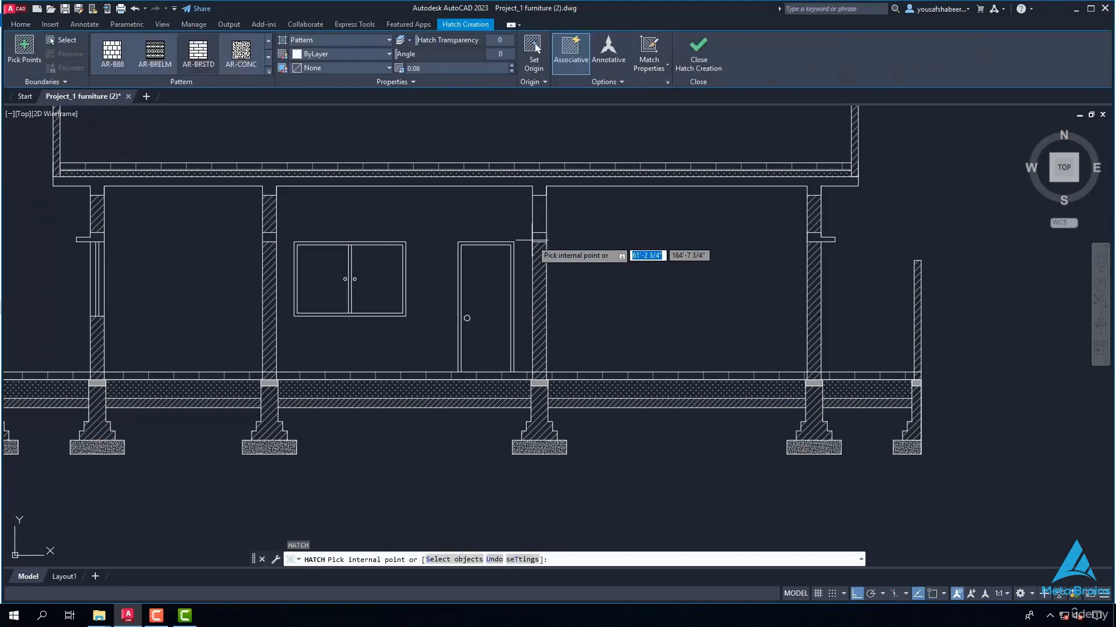
pyautogui.click(269, 57)
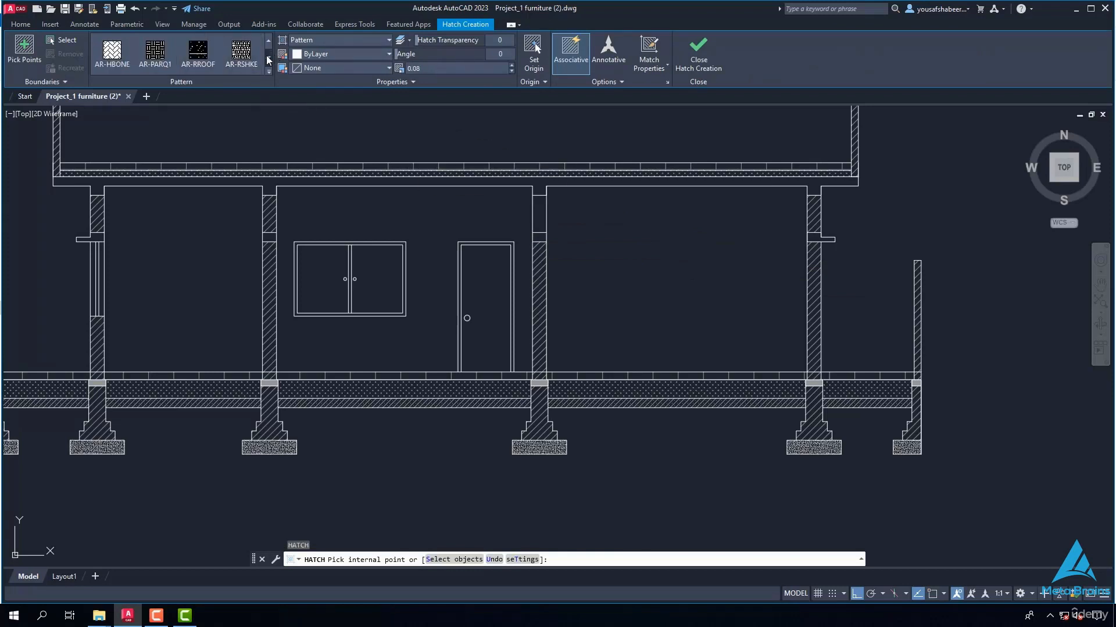
pyautogui.click(268, 57)
pyautogui.click(112, 51)
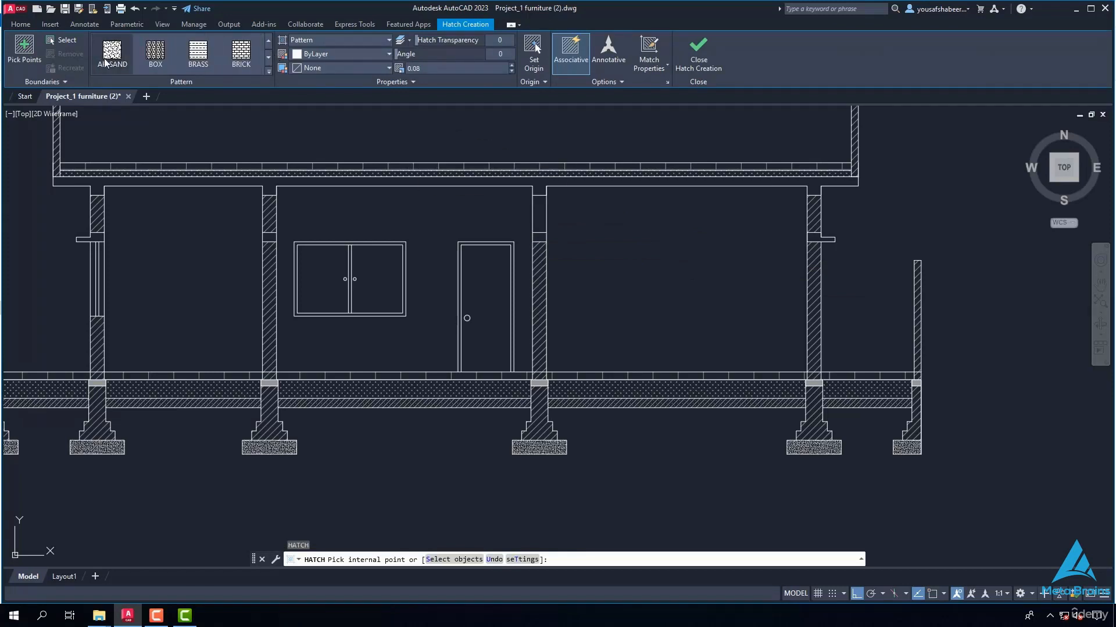
pyautogui.scroll(5, 111, 191)
pyautogui.click(101, 182)
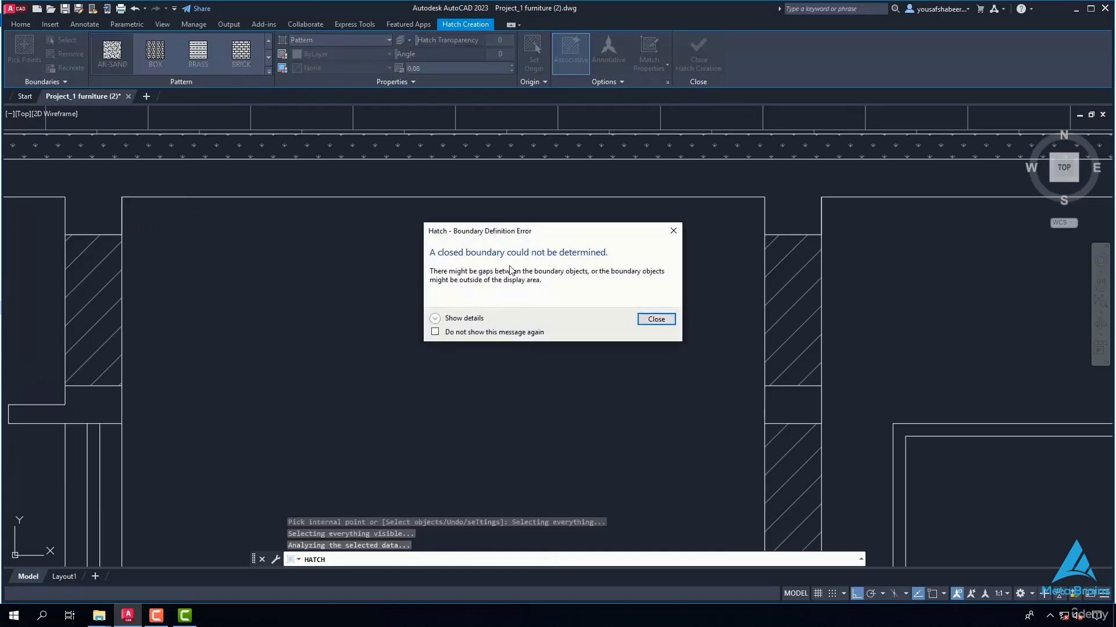
pyautogui.click(655, 320)
pyautogui.scroll(-3, 497, 273)
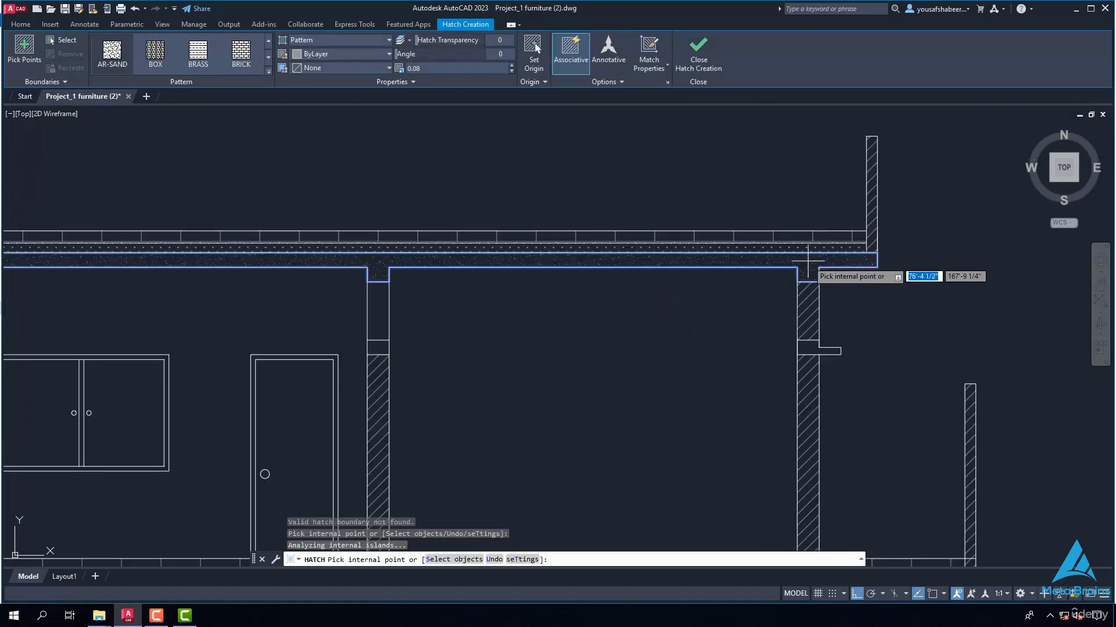
# Step: Add the lintel in the wall right of the door and the projecting lintel of the rightmost main wall to the AR-SAND hatch
pyautogui.scroll(5, 388, 331)
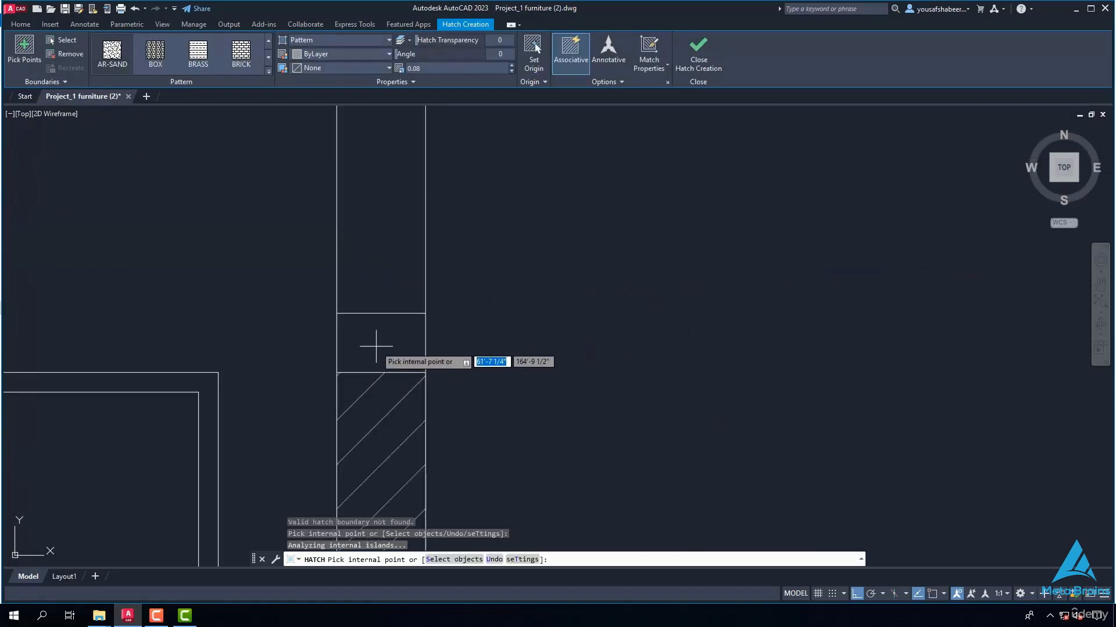
pyautogui.click(378, 347)
pyautogui.scroll(-5, 441, 335)
pyautogui.scroll(4, 877, 342)
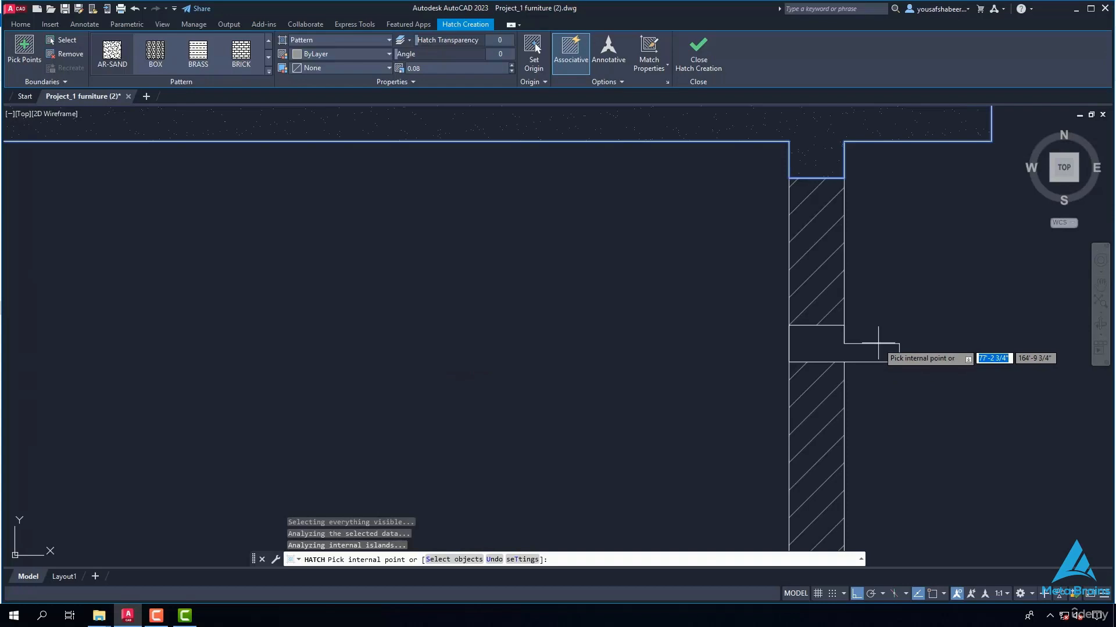
pyautogui.click(878, 344)
pyautogui.scroll(-6, 723, 343)
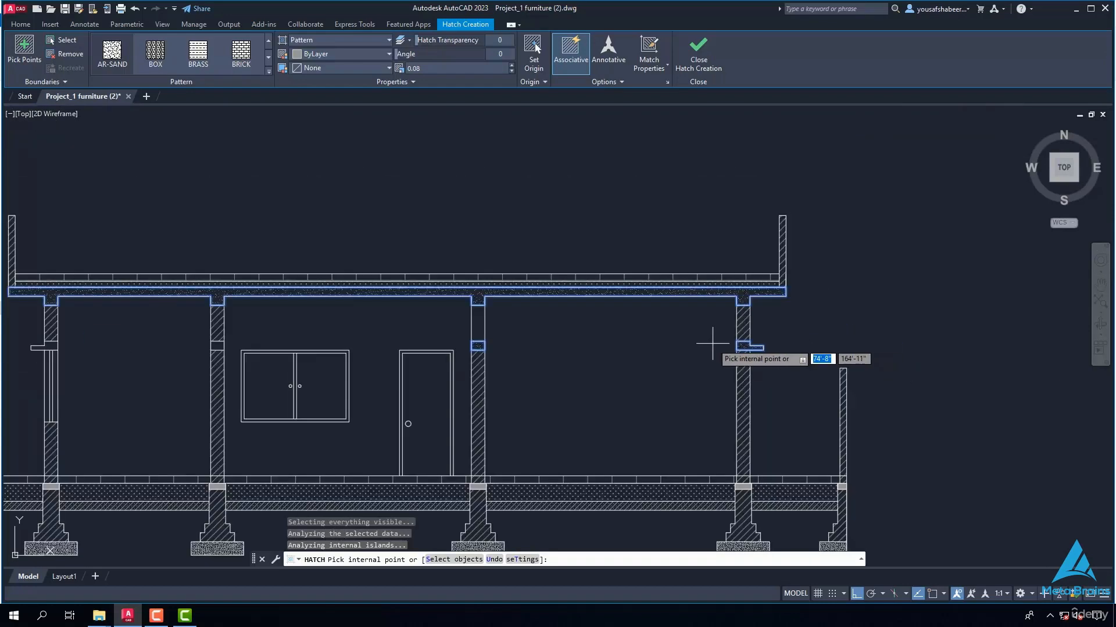
# Step: Add the lintels of the wall left of the double window and of the leftmost main wall to the AR-SAND hatch and finish it
pyautogui.scroll(6, 511, 335)
pyautogui.scroll(6, 545, 355)
pyautogui.click(555, 371)
pyautogui.scroll(-6, 505, 376)
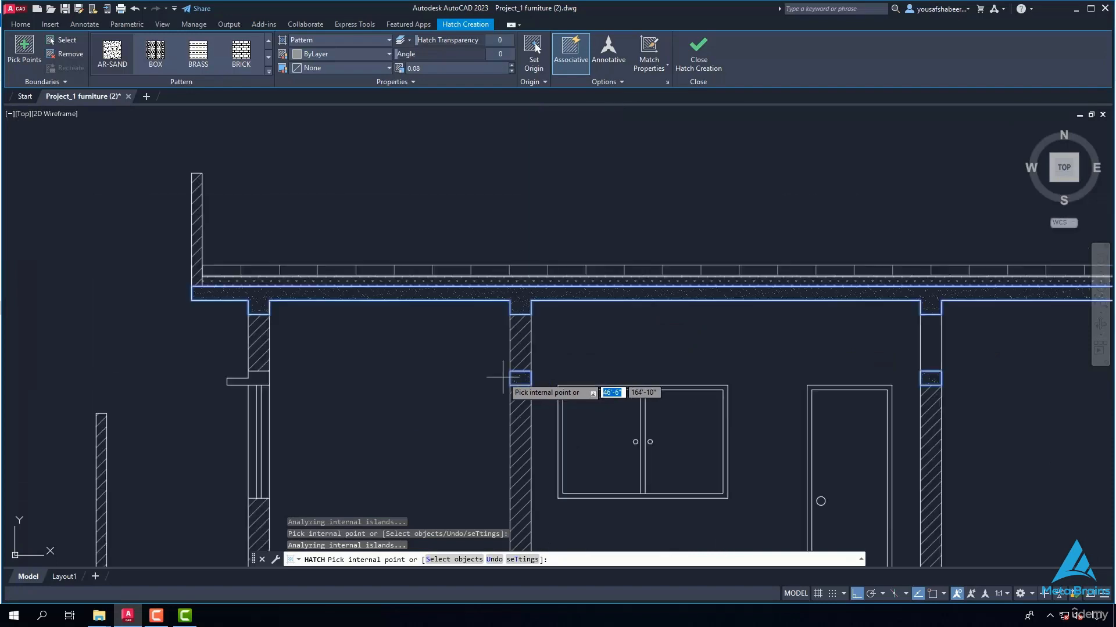
pyautogui.scroll(6, 239, 385)
pyautogui.click(299, 350)
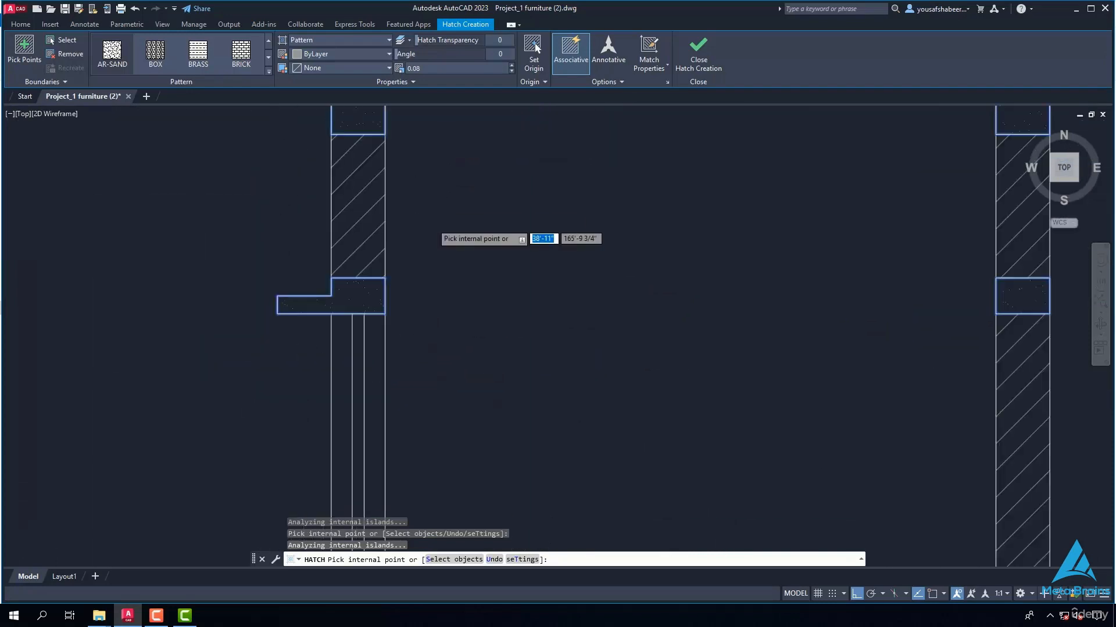
pyautogui.scroll(-6, 432, 222)
pyautogui.scroll(-5, 440, 282)
pyautogui.press('Return')
# Step: Hatch the empty wall segment above the lintel right of the door, matching the diagonal hatch of the wall below
pyautogui.scroll(6, 596, 259)
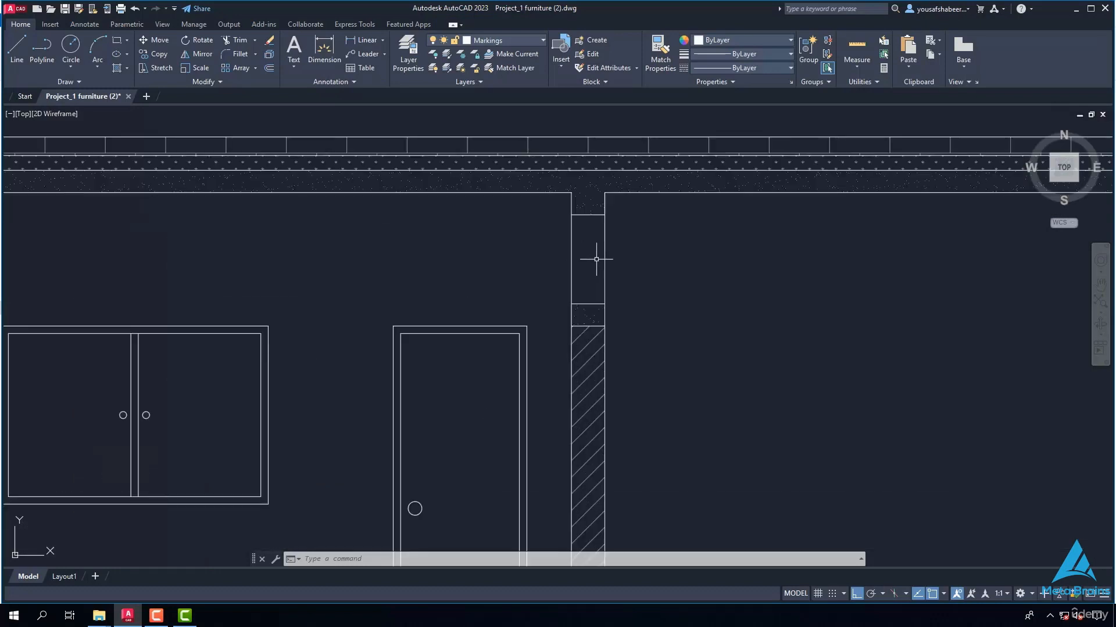
pyautogui.write('h')
pyautogui.press('Return')
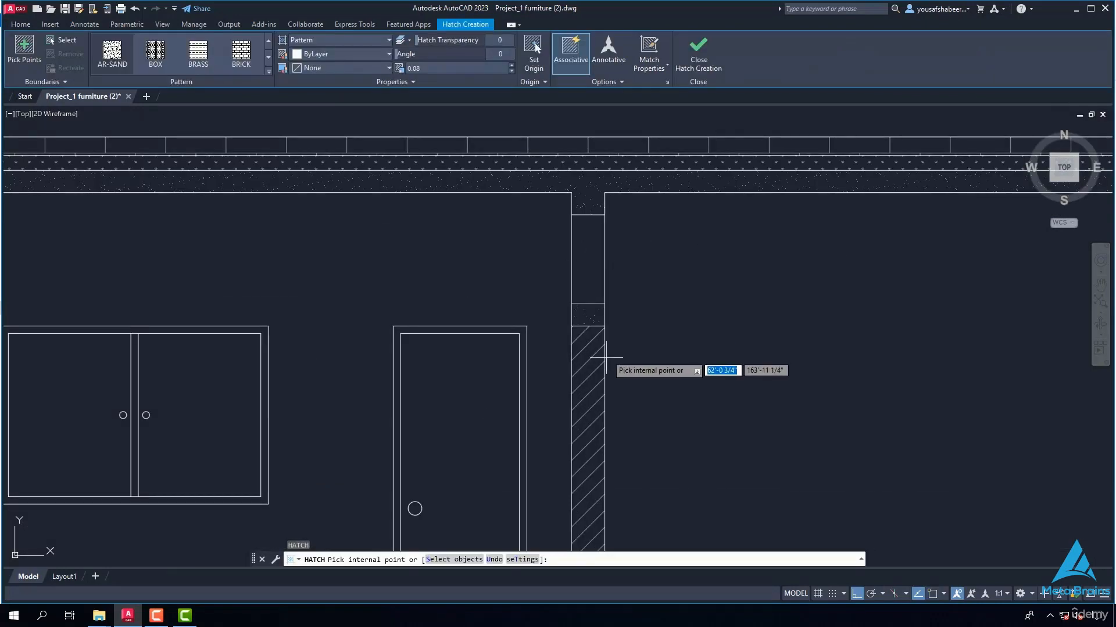
pyautogui.click(654, 52)
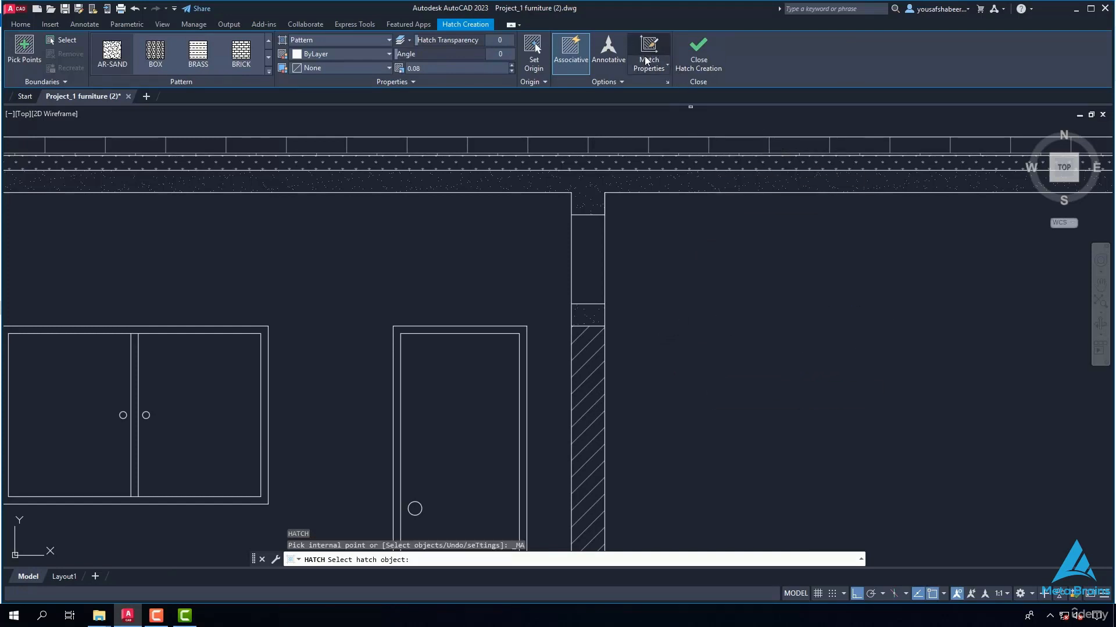
pyautogui.click(585, 334)
pyautogui.click(589, 262)
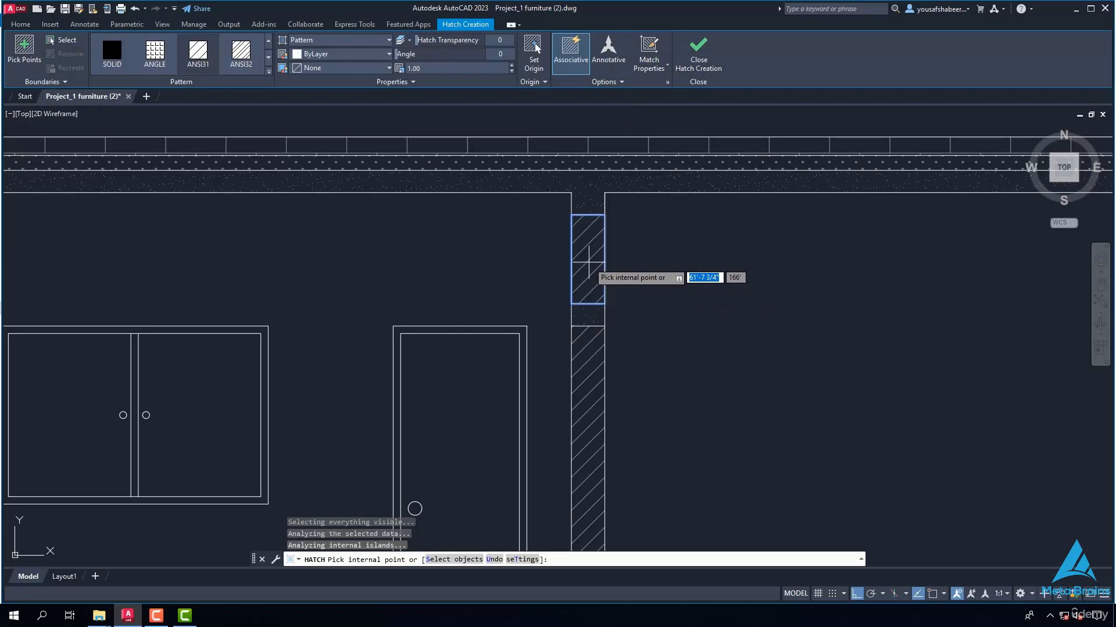
pyautogui.press('Escape')
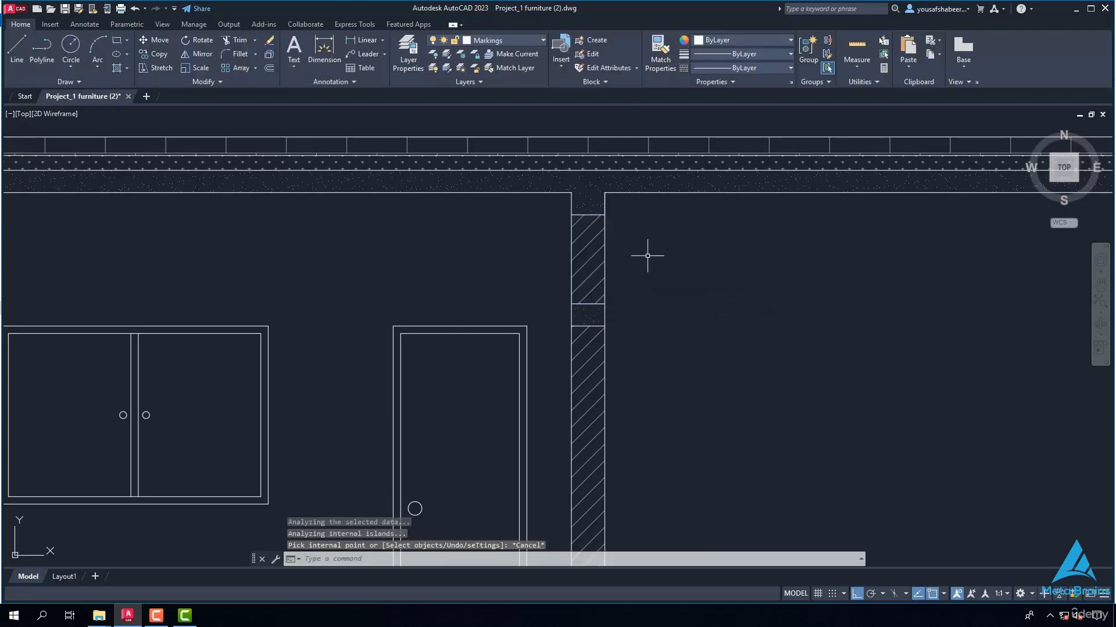
# Step: Hatch both shutters of the double window with the GOST_WOOD pattern at scale 1.00
pyautogui.scroll(-2, 642, 274)
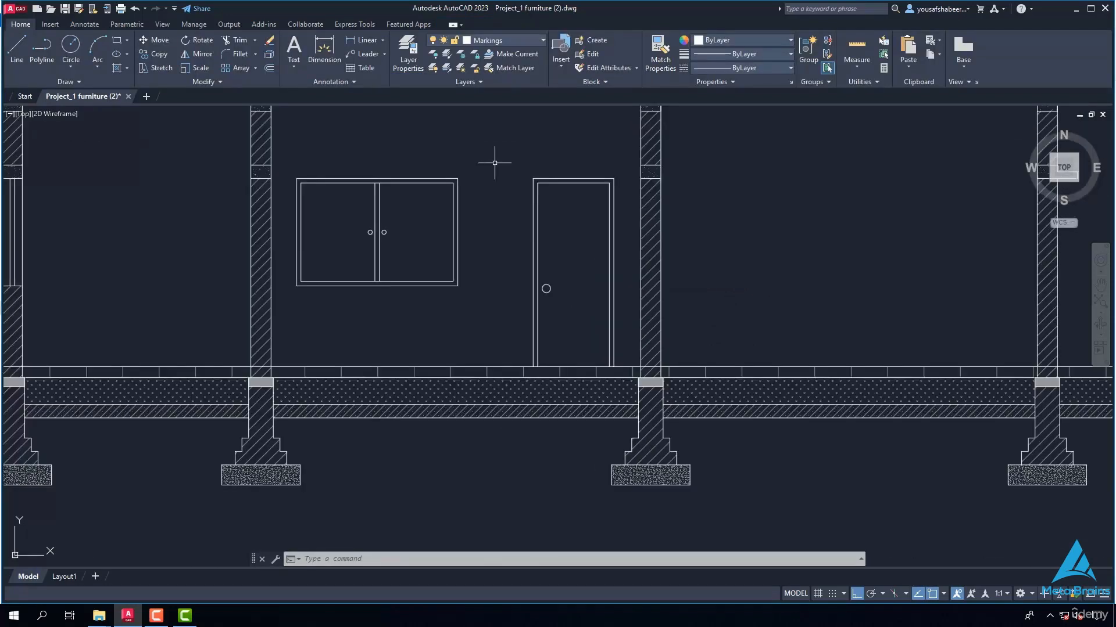
pyautogui.write('H')
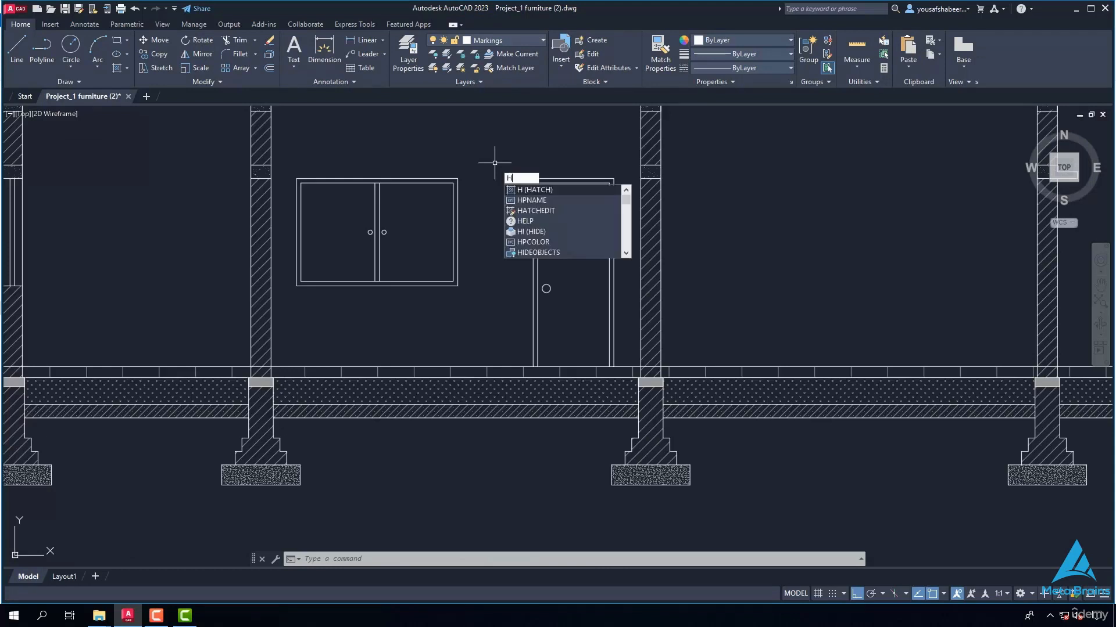
pyautogui.press('Return')
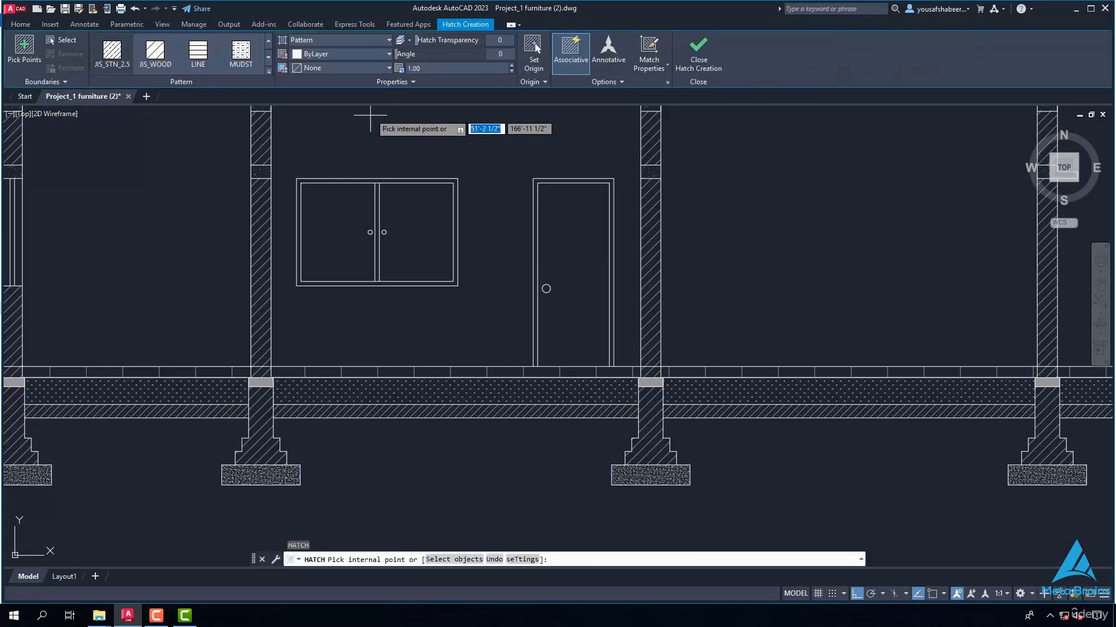
pyautogui.click(268, 57)
pyautogui.click(124, 67)
pyautogui.scroll(4, 398, 220)
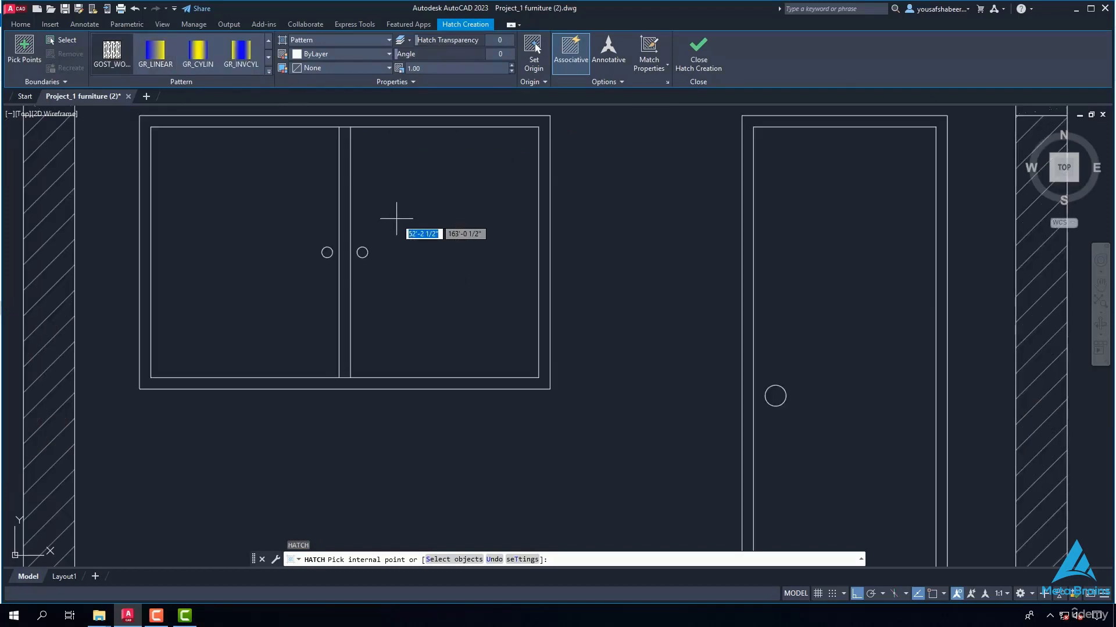
pyautogui.click(424, 238)
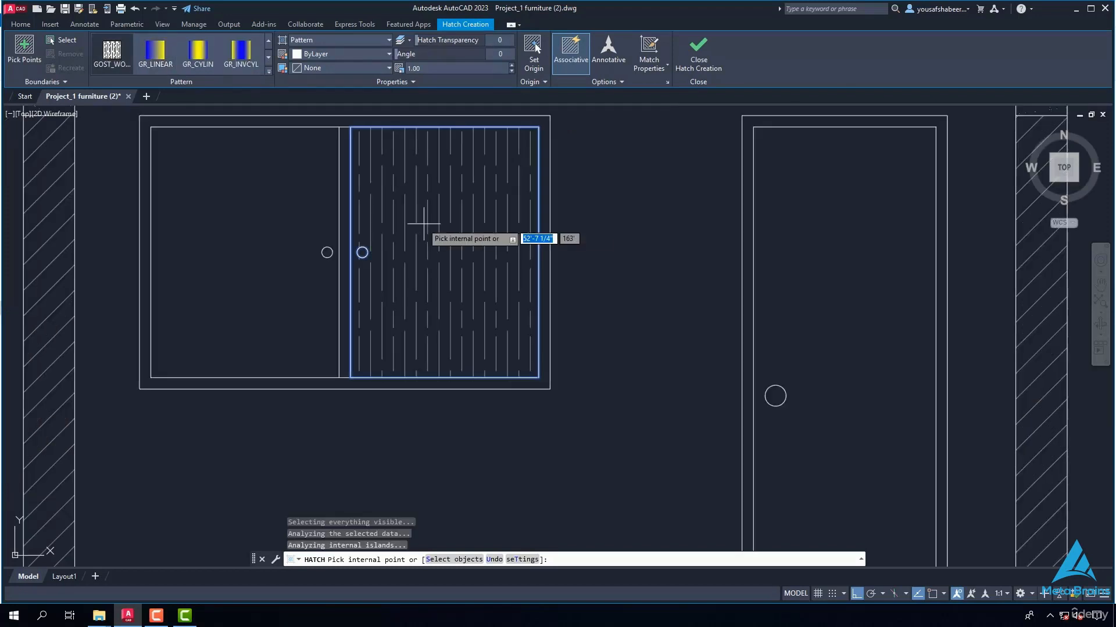
pyautogui.click(259, 223)
pyautogui.scroll(-3, 258, 314)
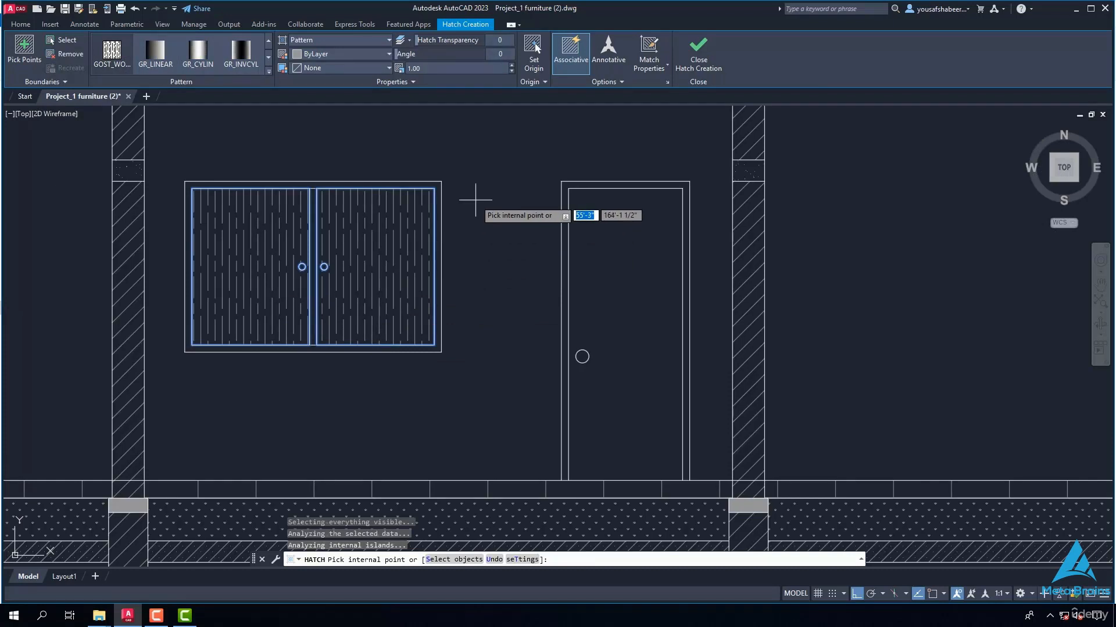
pyautogui.press('Escape')
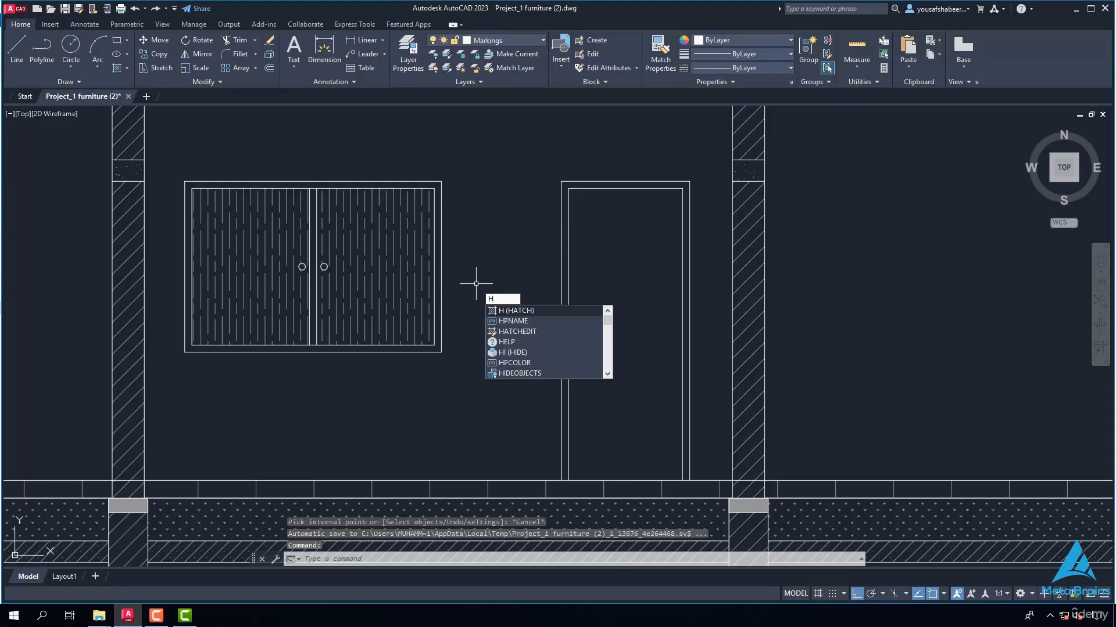
# Step: Hatch the door leaf with the STEEL pattern at scale 1.00
pyautogui.press('Return')
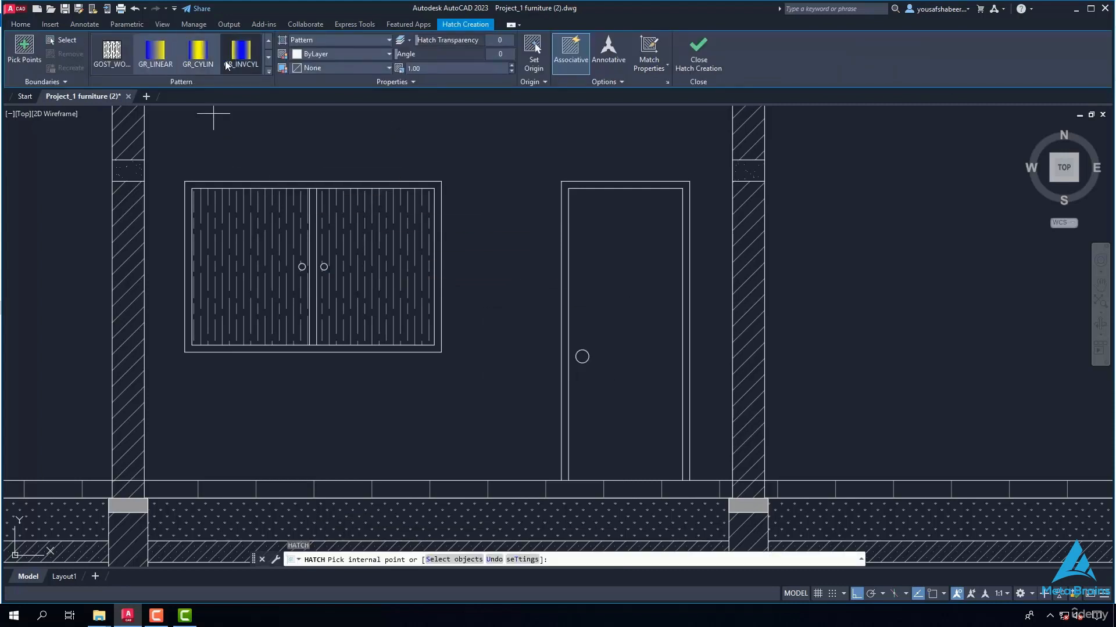
pyautogui.click(268, 57)
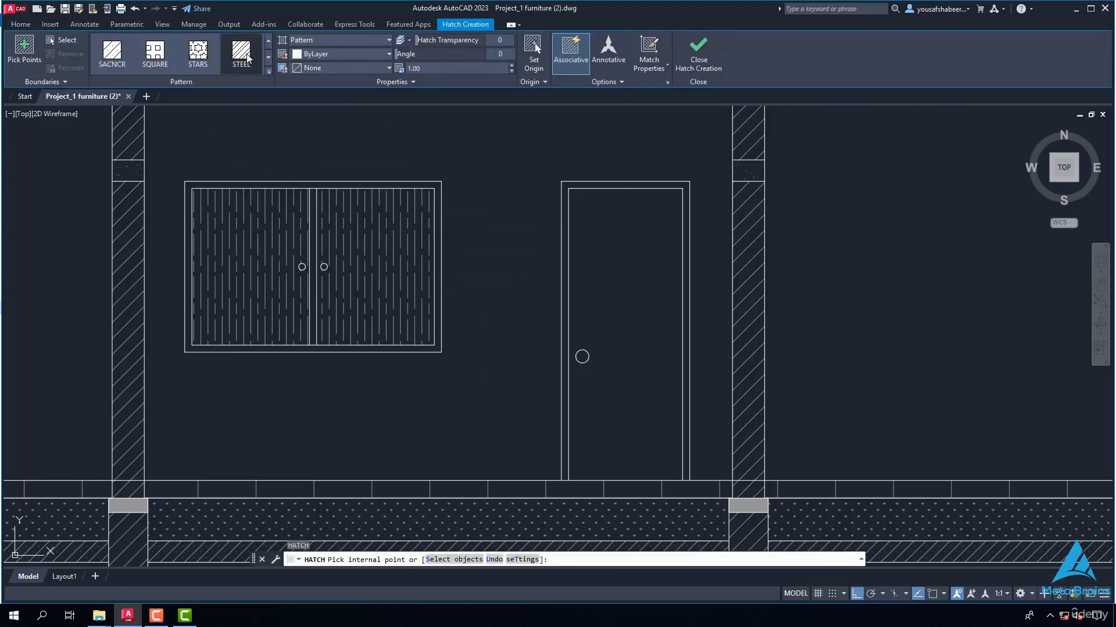
pyautogui.click(618, 259)
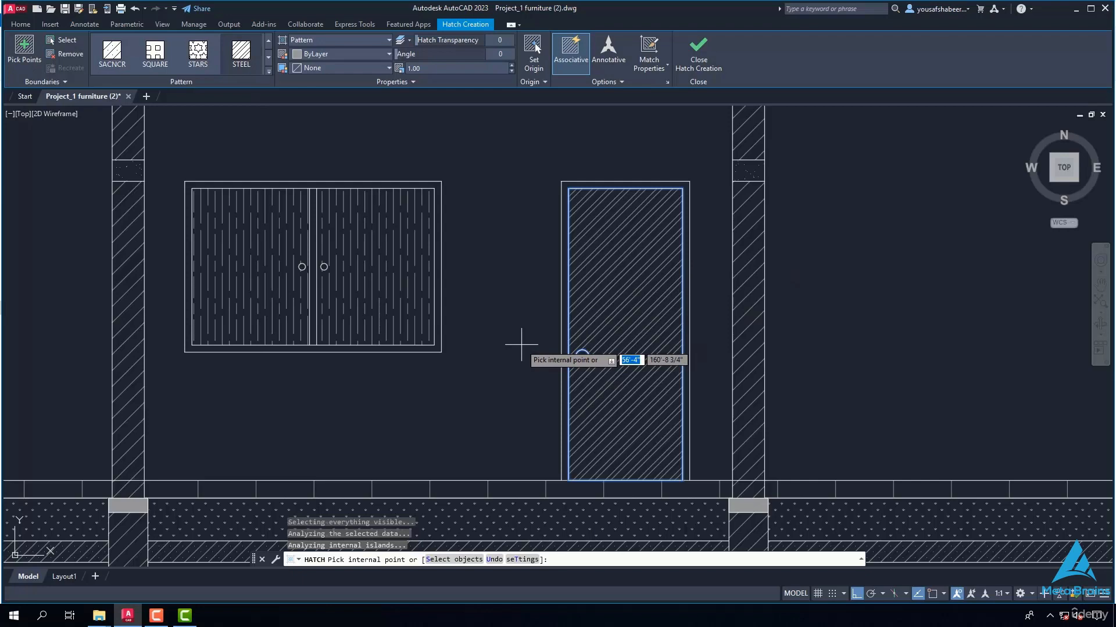
pyautogui.press('Escape')
# Step: Fill the door frame with a solid hatch matched from the grey block below the wall right of the door
pyautogui.write('h')
pyautogui.press('Return')
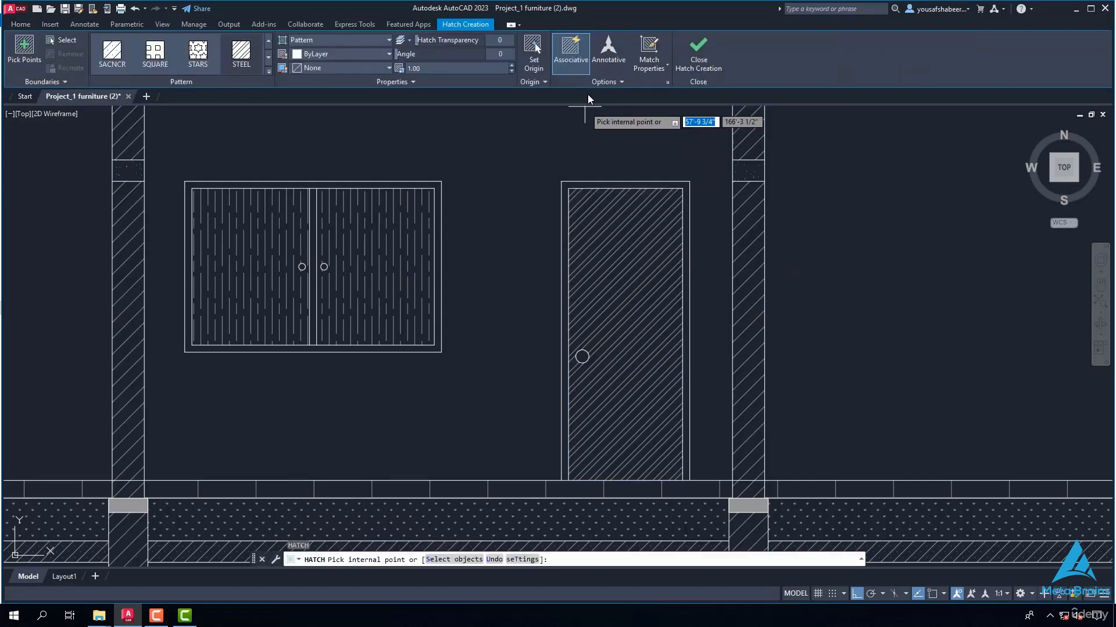
pyautogui.click(649, 51)
pyautogui.scroll(-5, 523, 164)
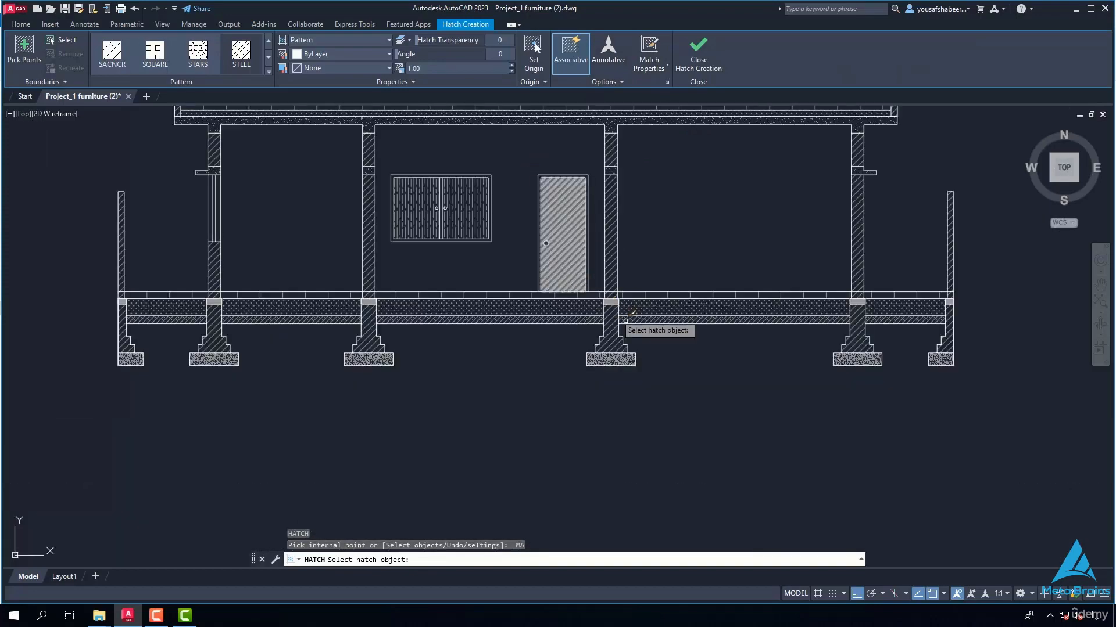
pyautogui.scroll(6, 598, 286)
pyautogui.click(585, 279)
pyautogui.scroll(-6, 581, 273)
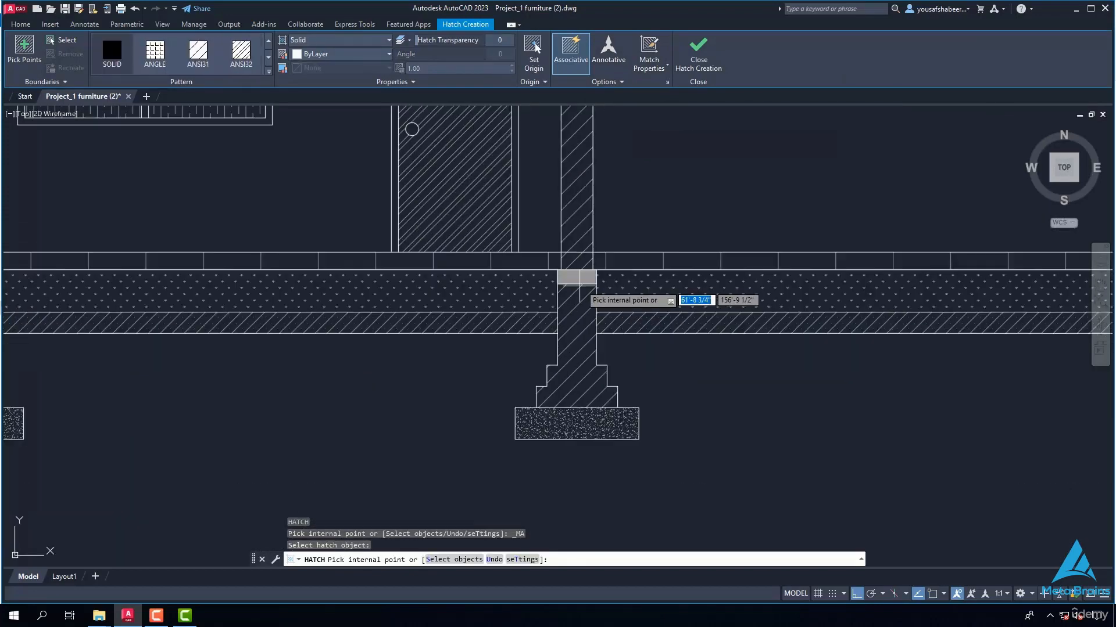
pyautogui.scroll(10, 559, 240)
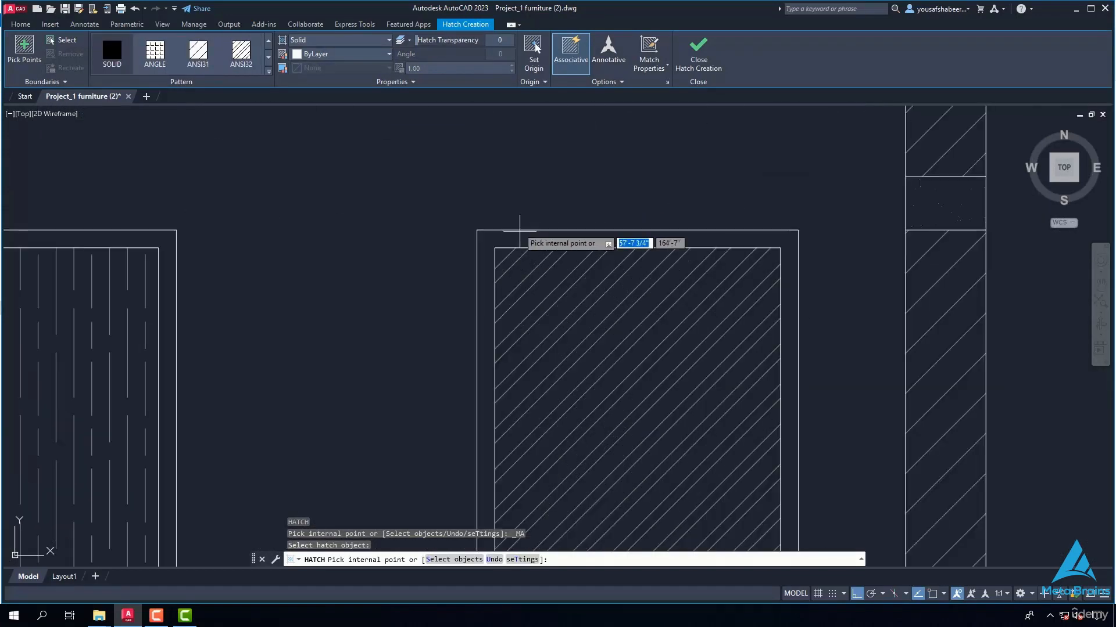
pyautogui.click(532, 236)
# Step: Add the outer frame of the double window to the solid hatch and finish the hatch
pyautogui.scroll(-3, 534, 235)
pyautogui.scroll(5, 337, 238)
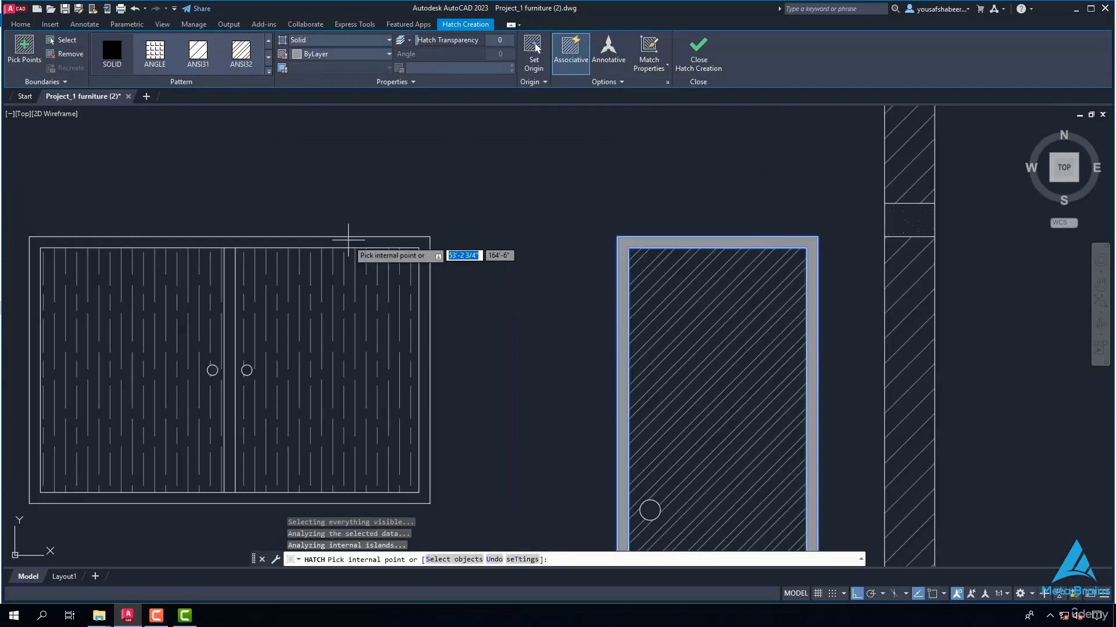
pyautogui.click(360, 242)
pyautogui.scroll(-5, 386, 235)
pyautogui.press('Escape')
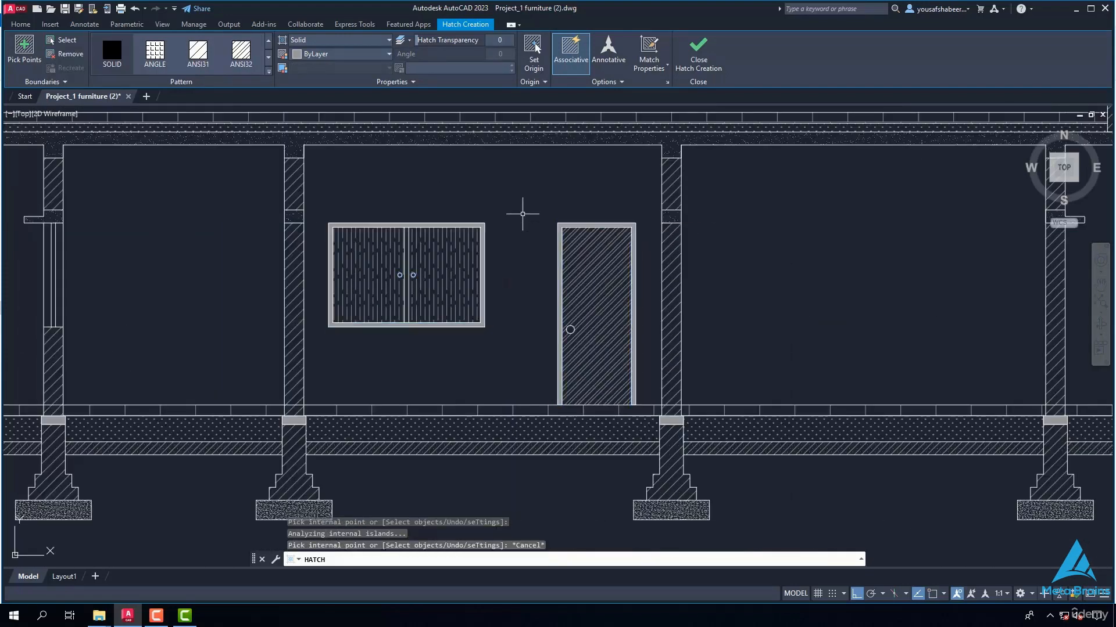
pyautogui.scroll(-3, 512, 279)
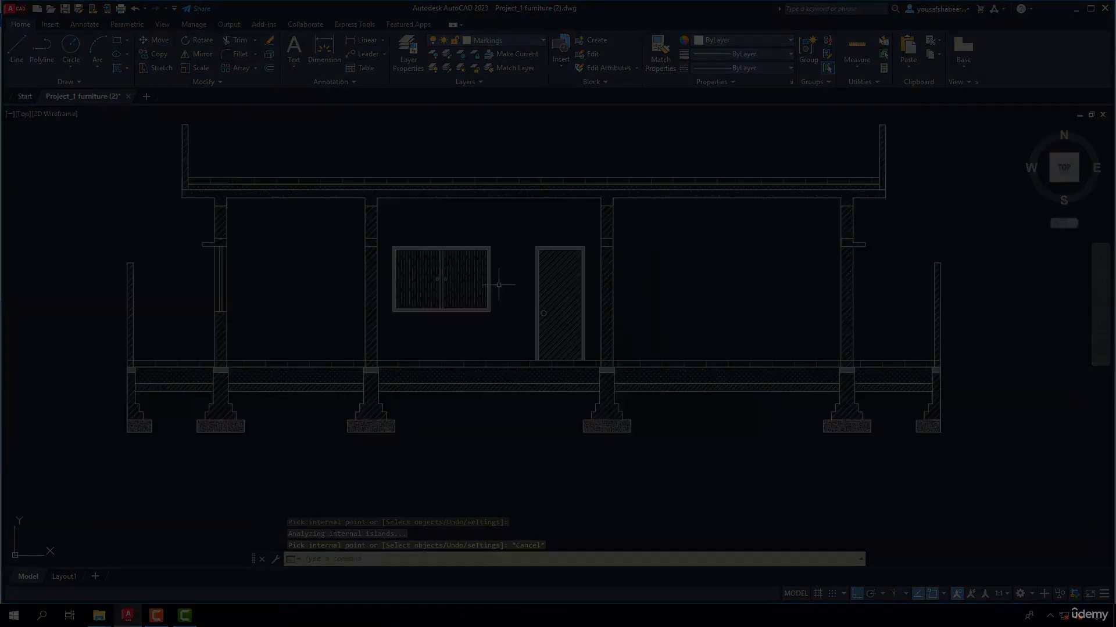
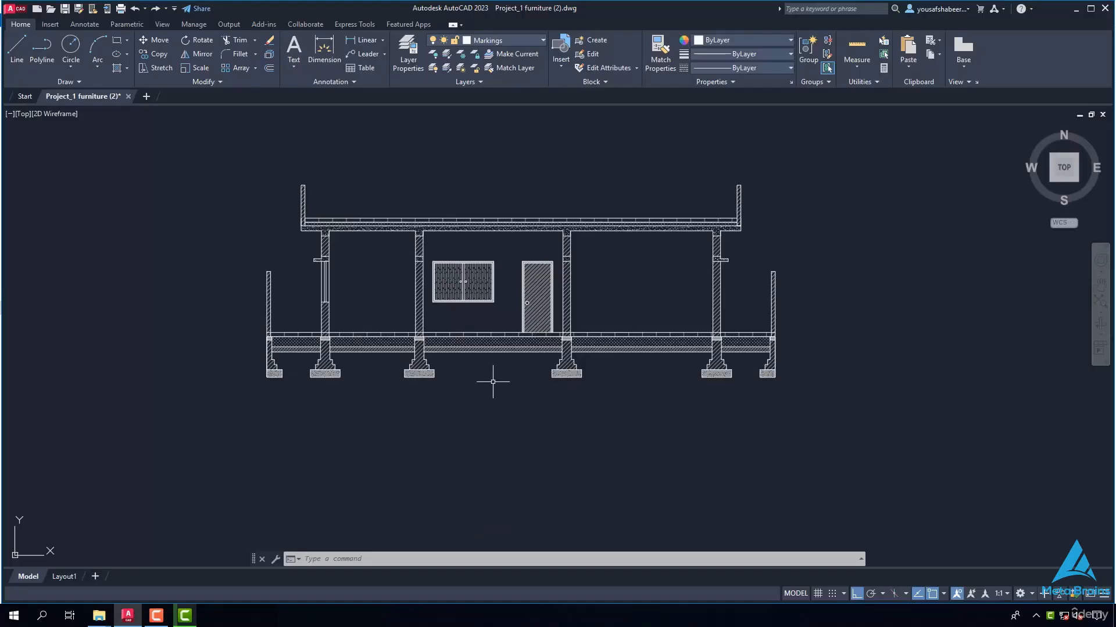
# Step: Copy the "Master Bed" label from the floor plan to below the section's floor layers, between the two foundations right of the door
pyautogui.scroll(-4, 493, 382)
pyautogui.scroll(-2, 493, 383)
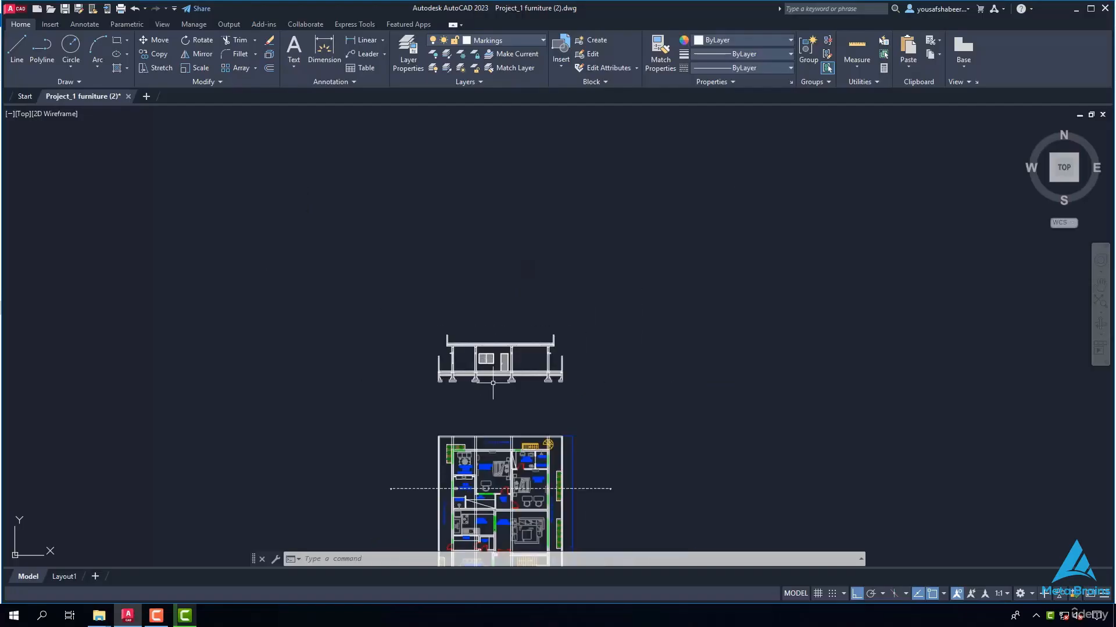
pyautogui.scroll(8, 493, 469)
pyautogui.click(458, 460)
pyautogui.rightClick(457, 460)
pyautogui.click(499, 262)
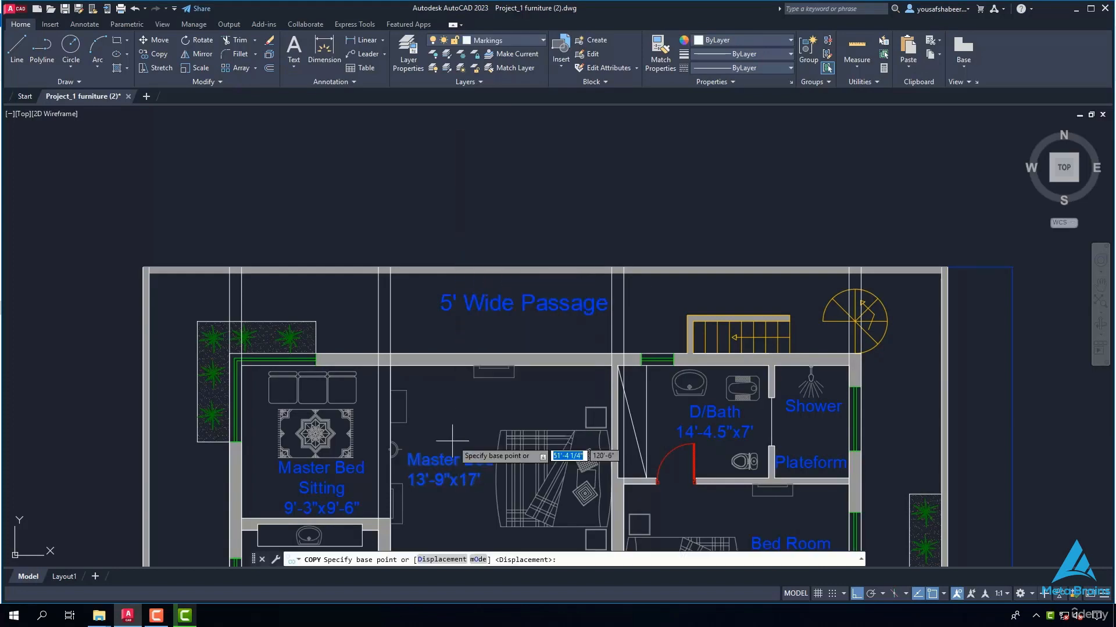
pyautogui.click(408, 453)
pyautogui.scroll(-6, 470, 439)
pyautogui.scroll(9, 480, 310)
pyautogui.press('F8')
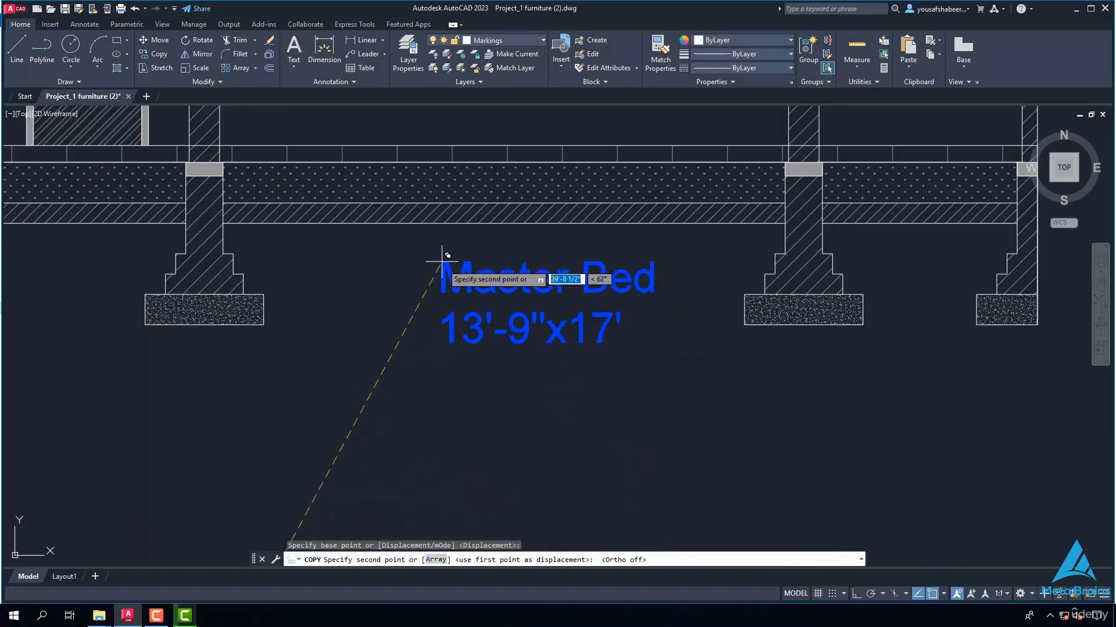
pyautogui.click(463, 249)
pyautogui.press('Escape')
# Step: Replace the copied label's text with "5" Concrete Floor over", "1" Brick blast over" and "compacted earth", starting a new line for each phrase
pyautogui.doubleClick(476, 264)
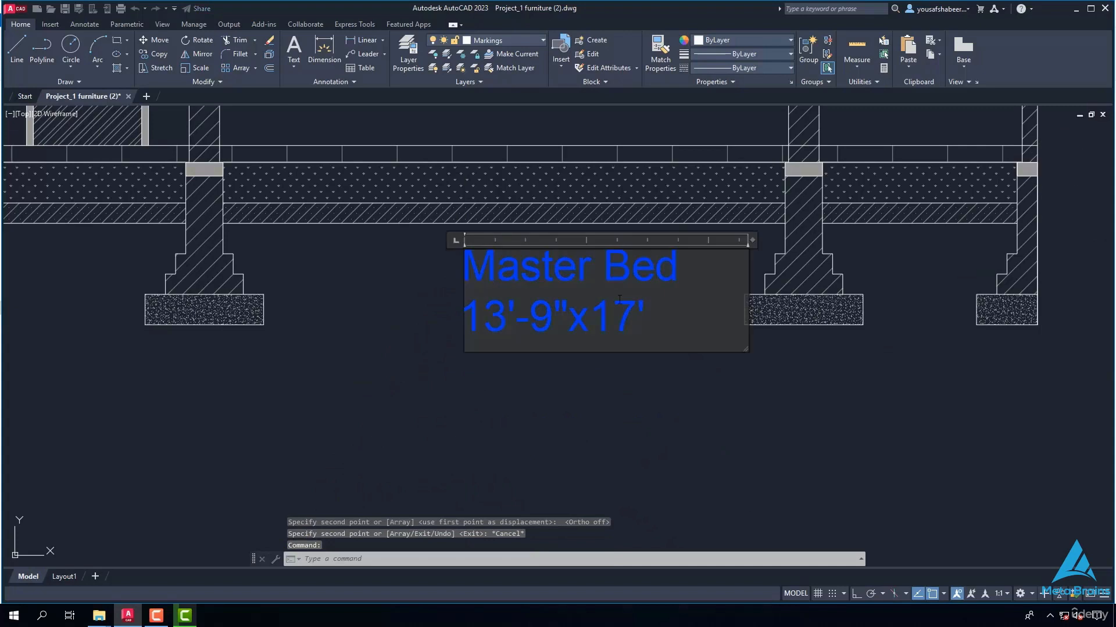
pyautogui.press('Delete')
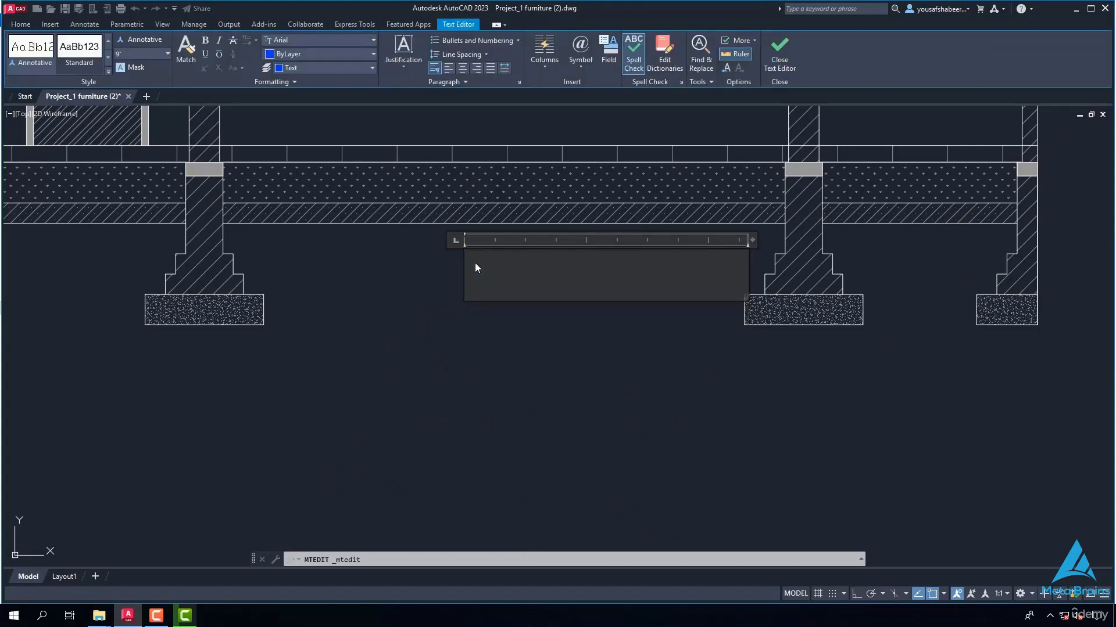
pyautogui.write('5" Concrete F')
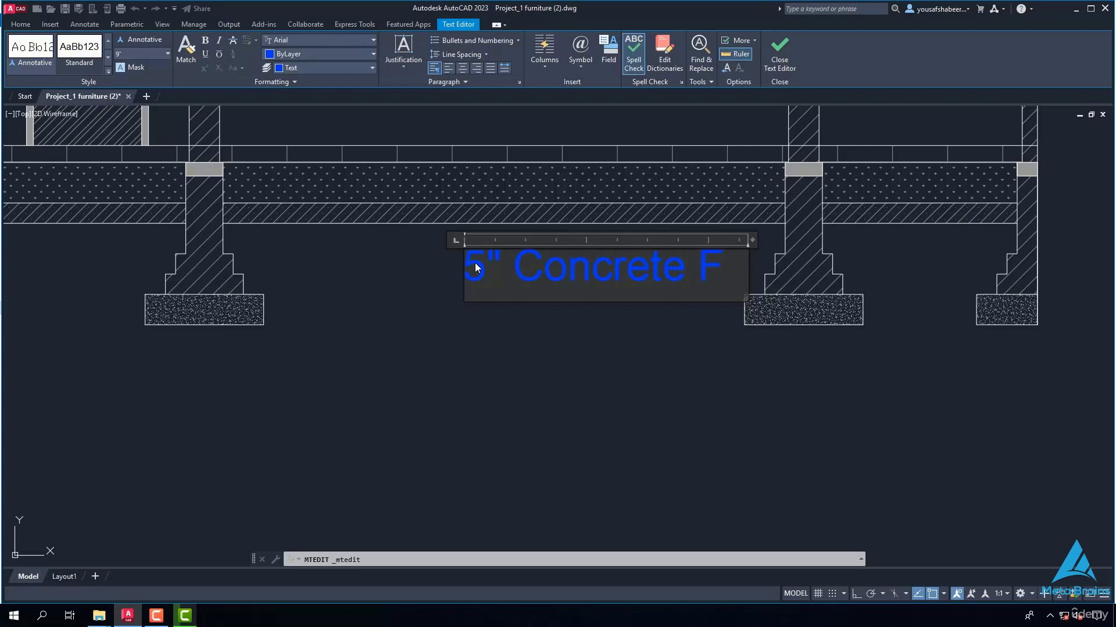
pyautogui.write('loor over')
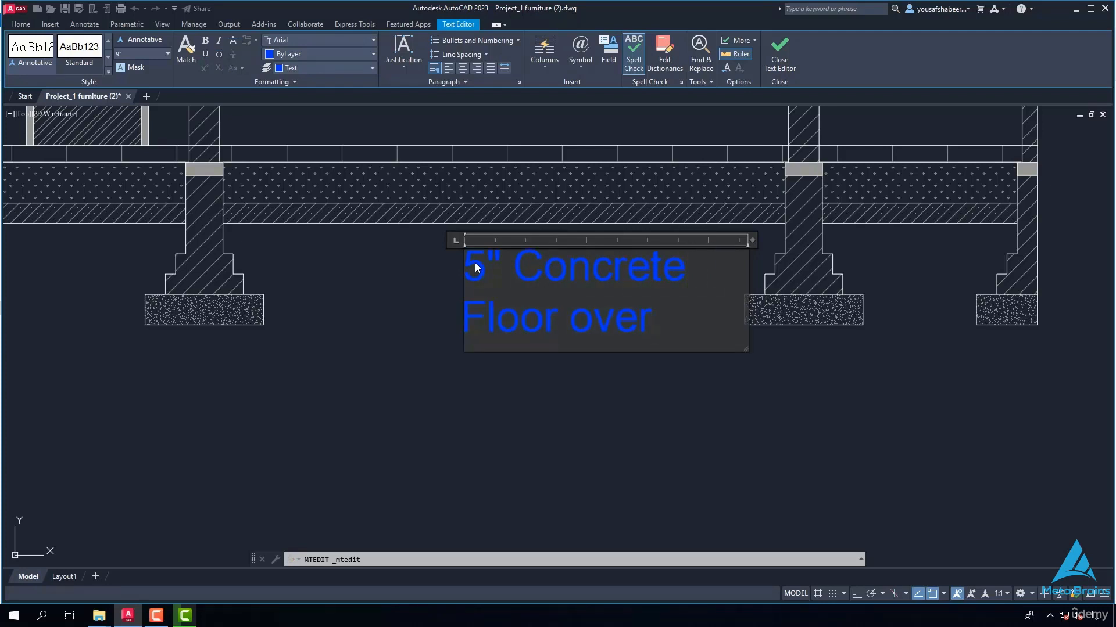
pyautogui.press('Return')
pyautogui.write('1" Brick blast')
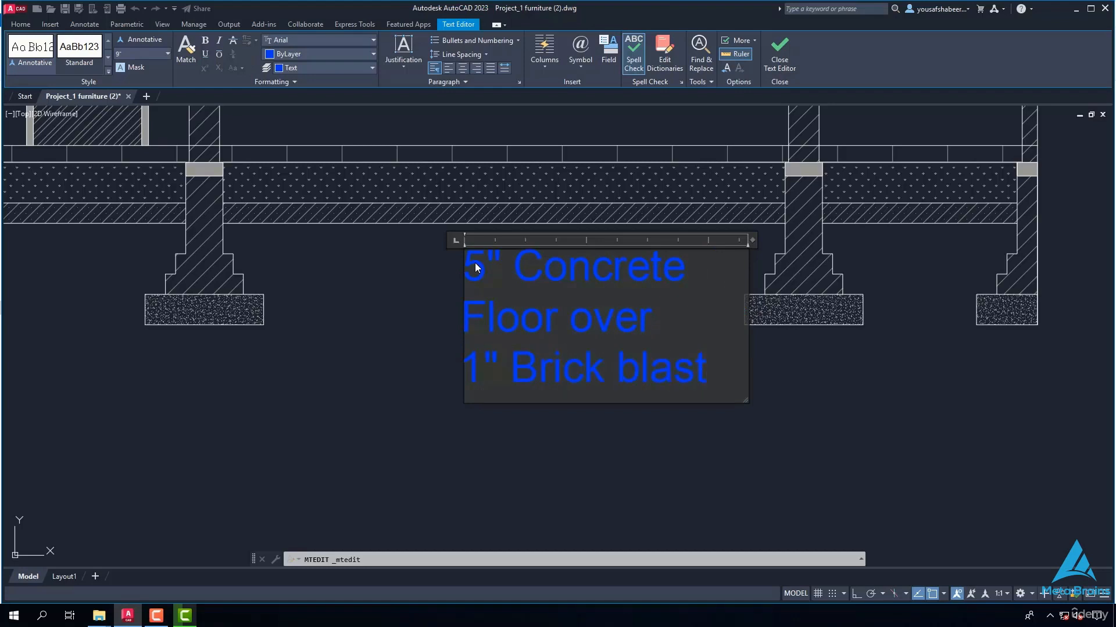
pyautogui.write(' over')
pyautogui.press('Return')
pyautogui.write('c')
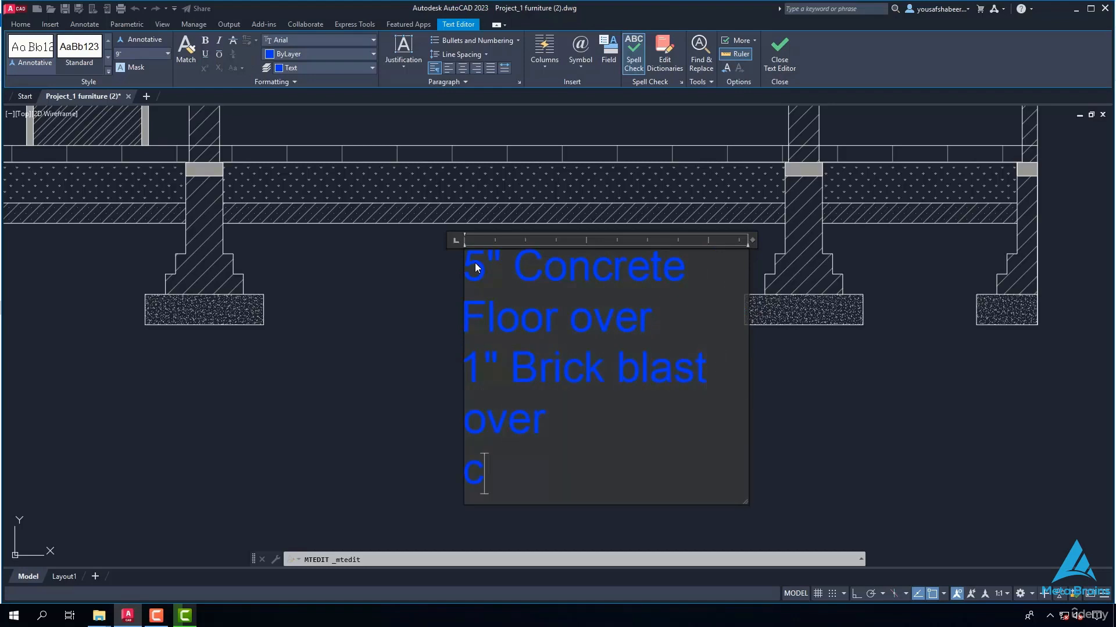
pyautogui.write('ompacted earth')
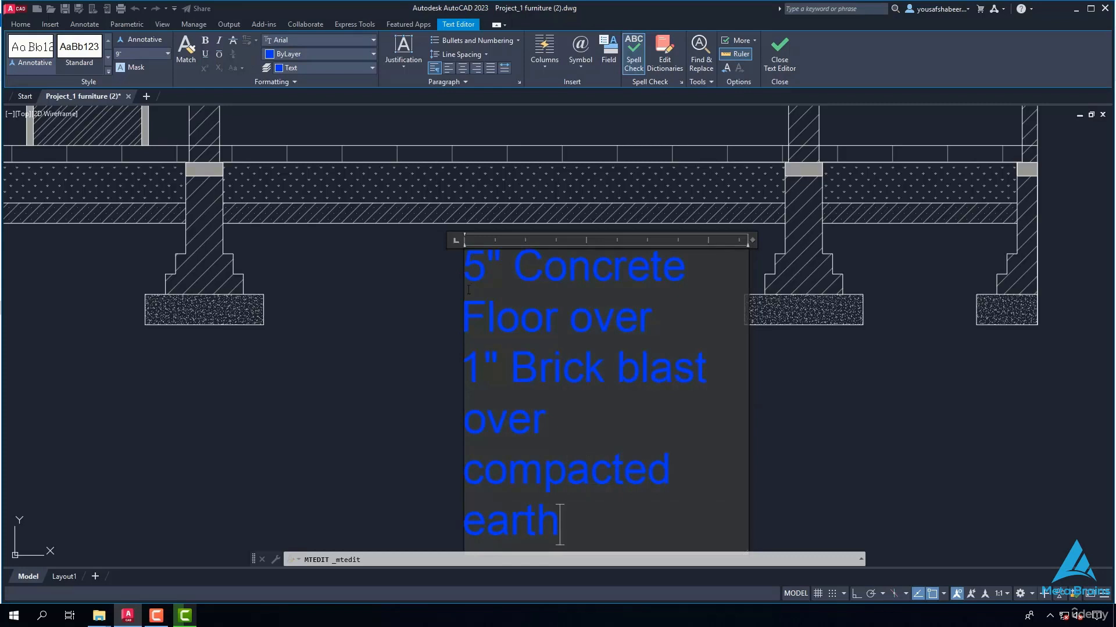
# Step: Widen the note's text box so each phrase fits on one line, and set the text height to 4.5"
pyautogui.moveTo(750, 396); pyautogui.dragTo(816, 374)
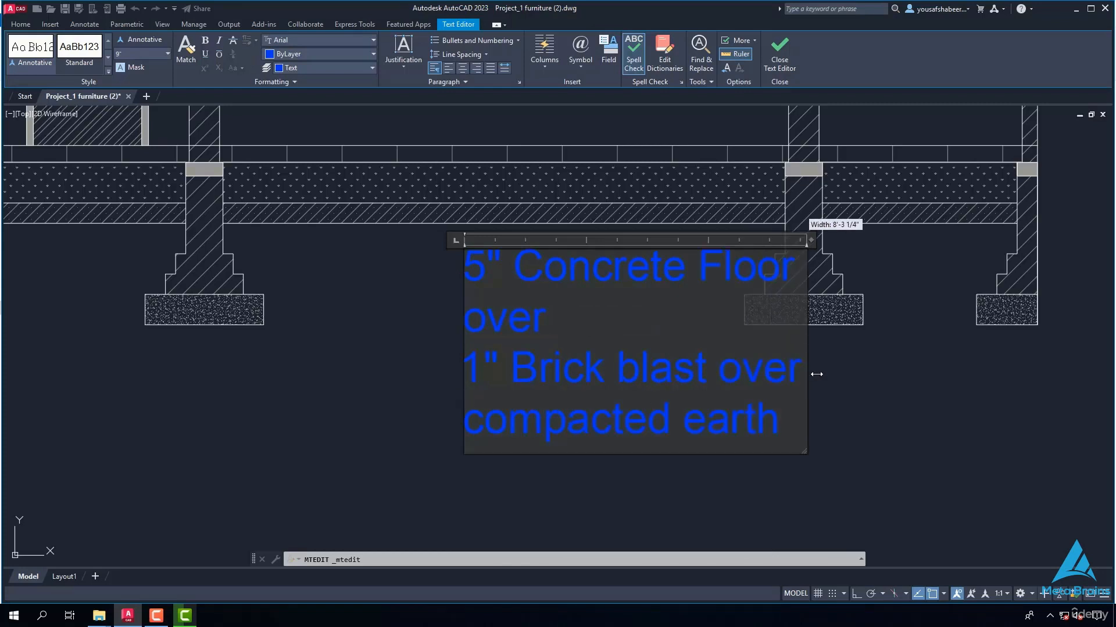
pyautogui.moveTo(816, 374); pyautogui.dragTo(916, 351)
pyautogui.hotkey('ctrl', 'a')
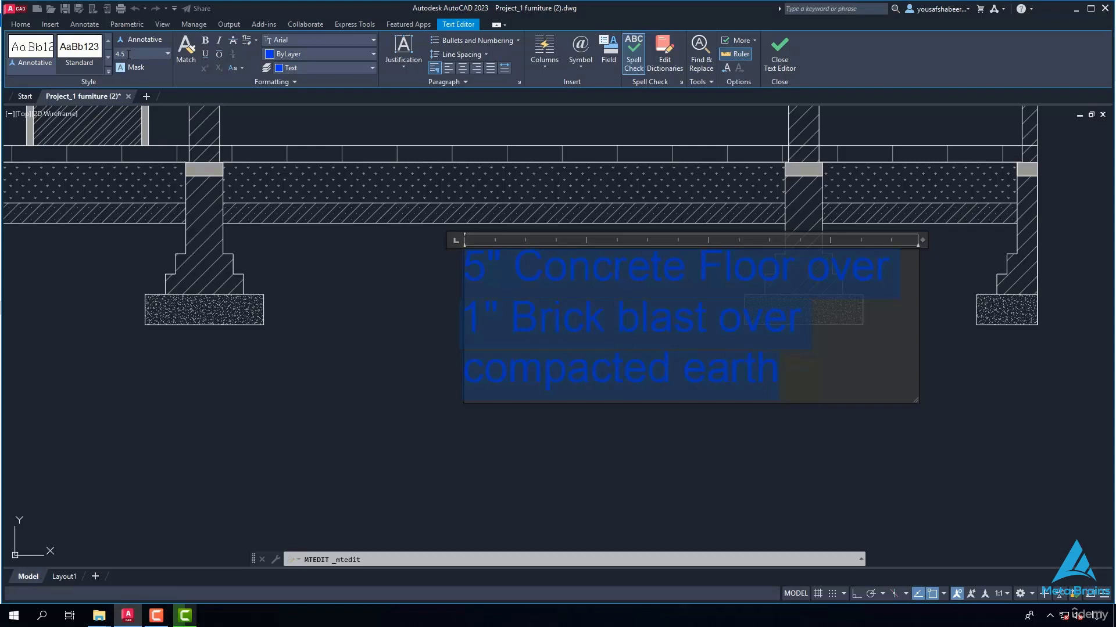
pyautogui.press('Return')
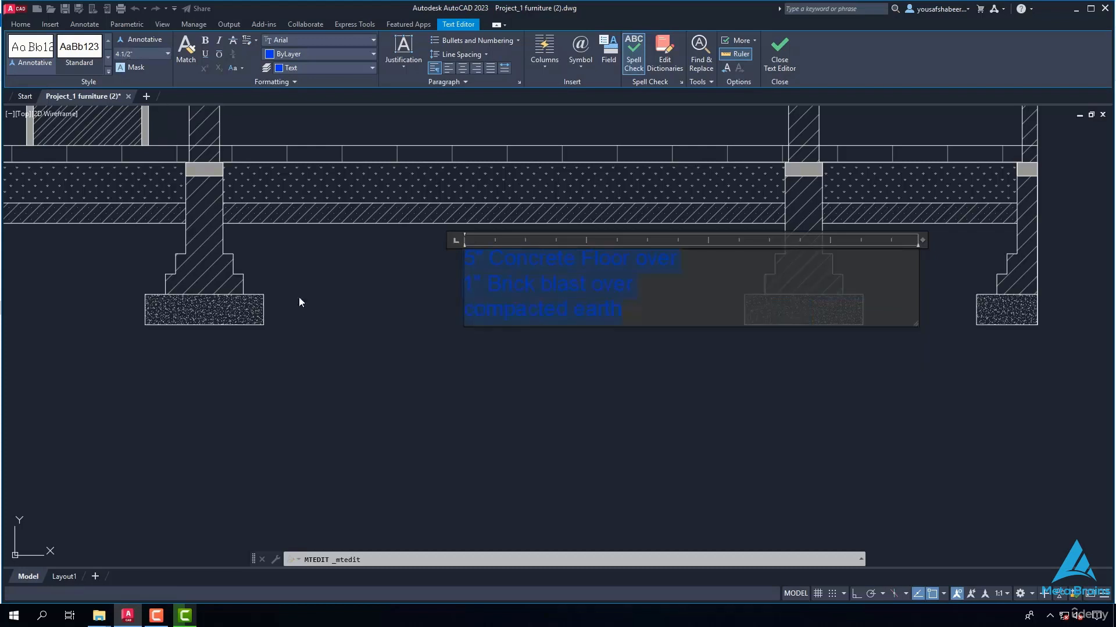
pyautogui.click(509, 384)
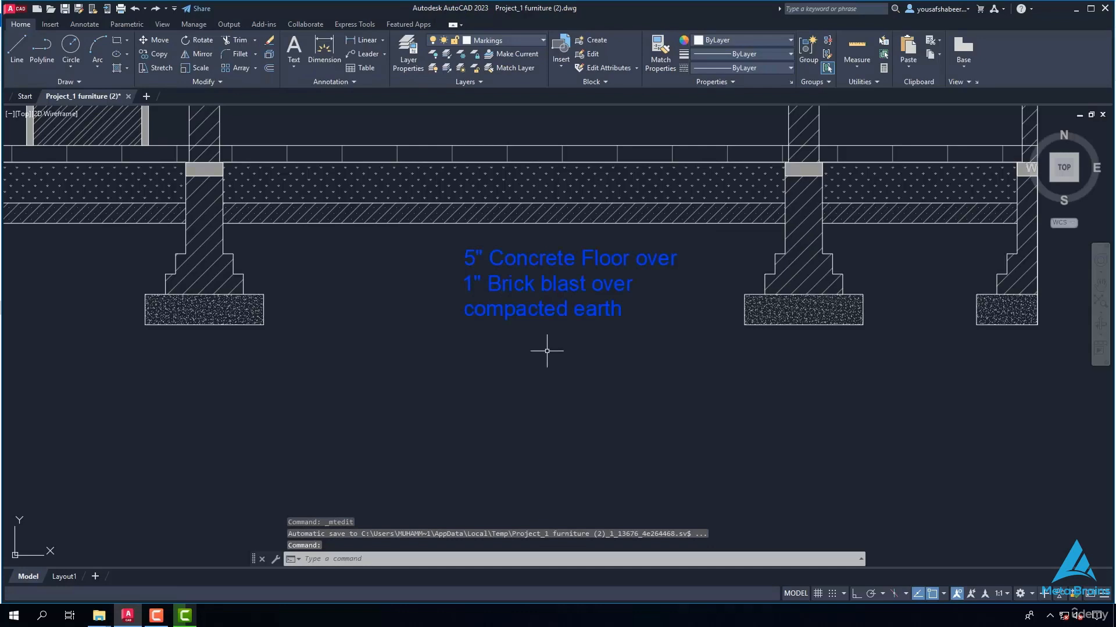
# Step: Draw an L-shaped leader from just below the floor layers about 1'-6 1/2" down, ending with a short horizontal line towards the note
pyautogui.write('l')
pyautogui.press('Return')
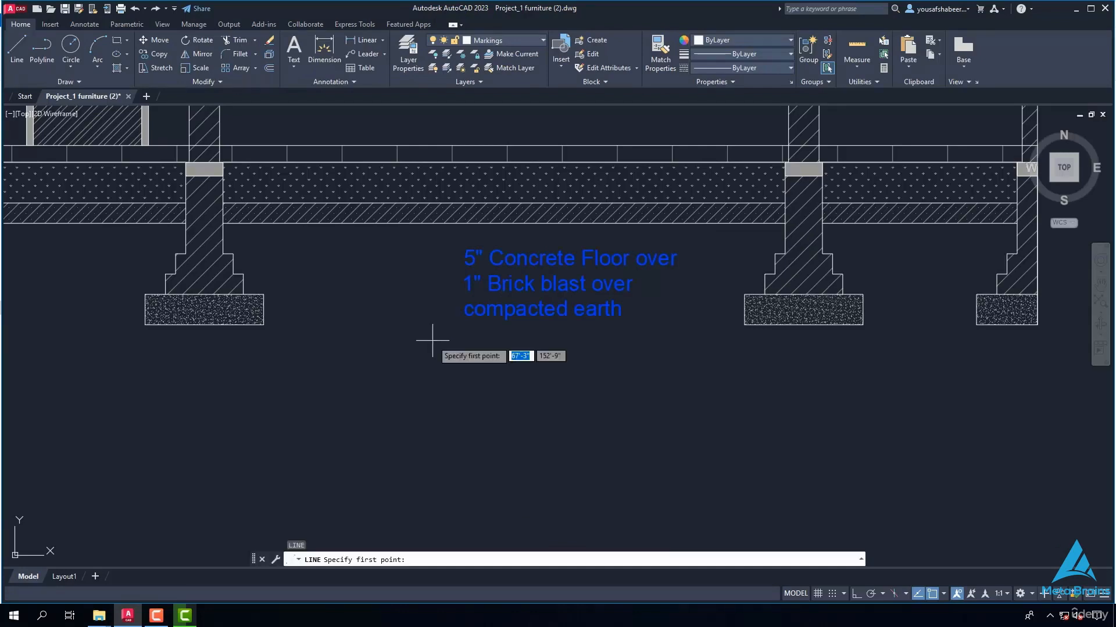
pyautogui.scroll(4, 442, 244)
pyautogui.click(410, 210)
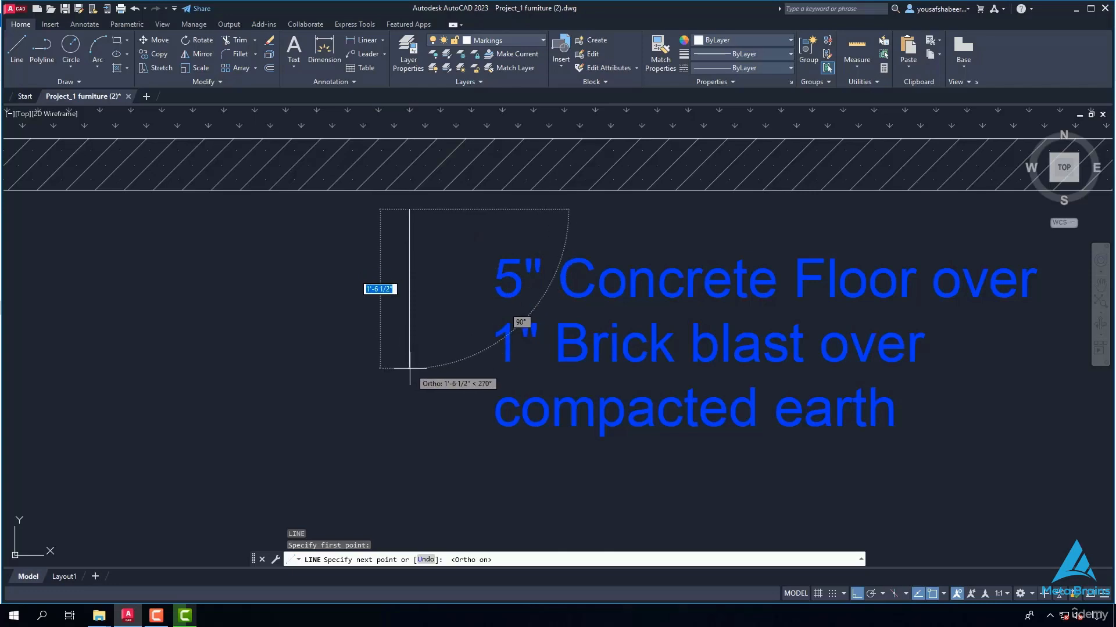
pyautogui.press('F8')
pyautogui.click(409, 368)
pyautogui.click(470, 369)
pyautogui.press('Return')
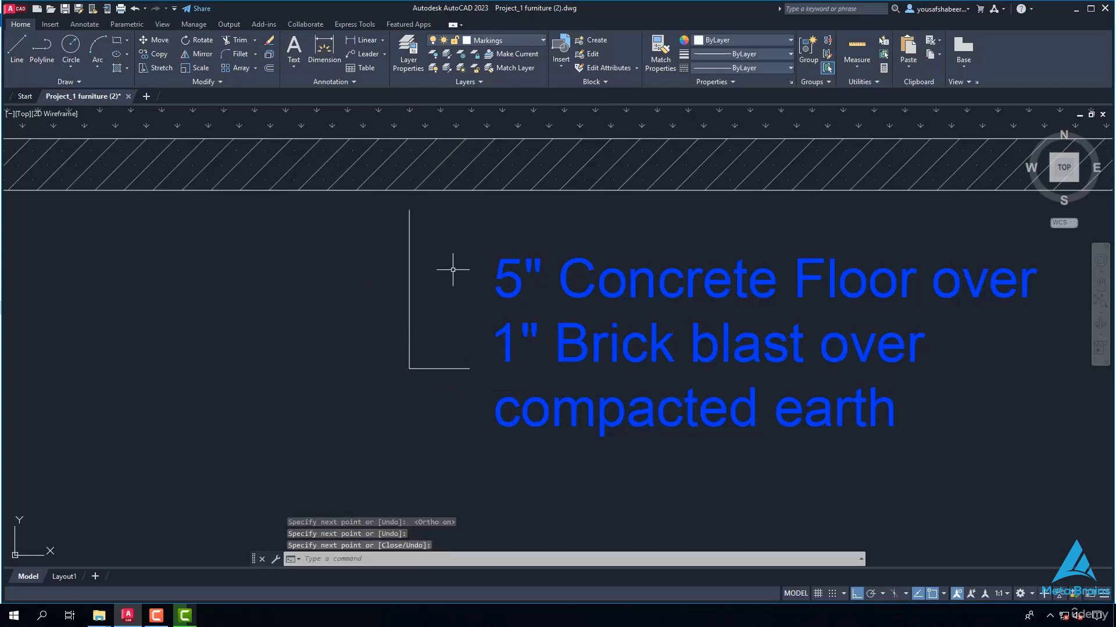
# Step: Draw a small triangular arrowhead pointing up at the top end of the floor note's leader
pyautogui.press('Return')
pyautogui.scroll(8, 420, 223)
pyautogui.click(376, 309)
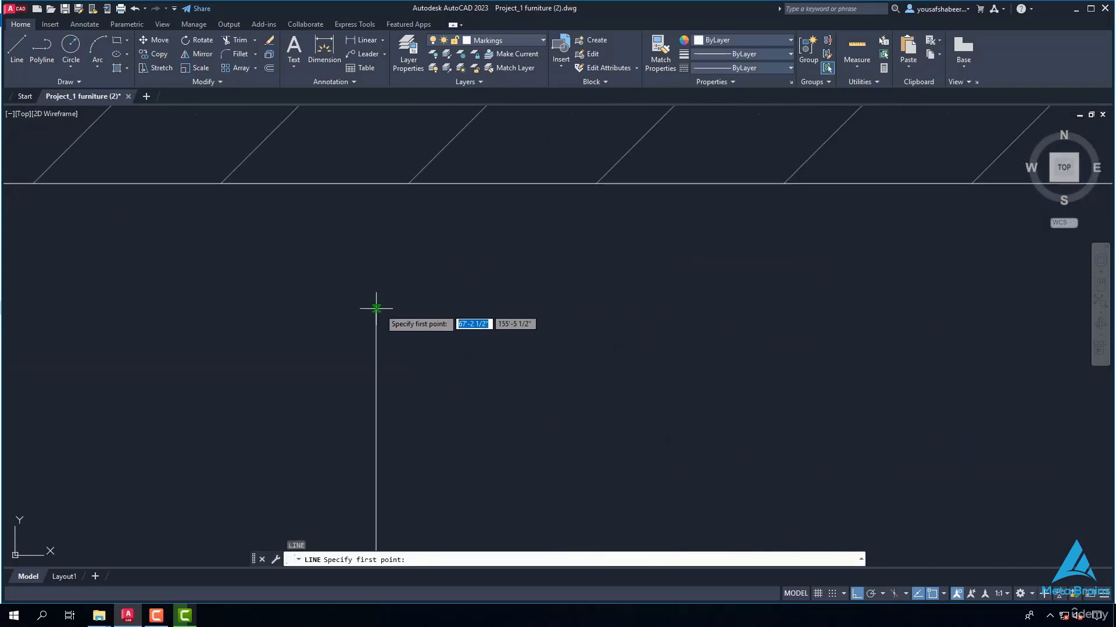
pyautogui.click(407, 309)
pyautogui.click(375, 309)
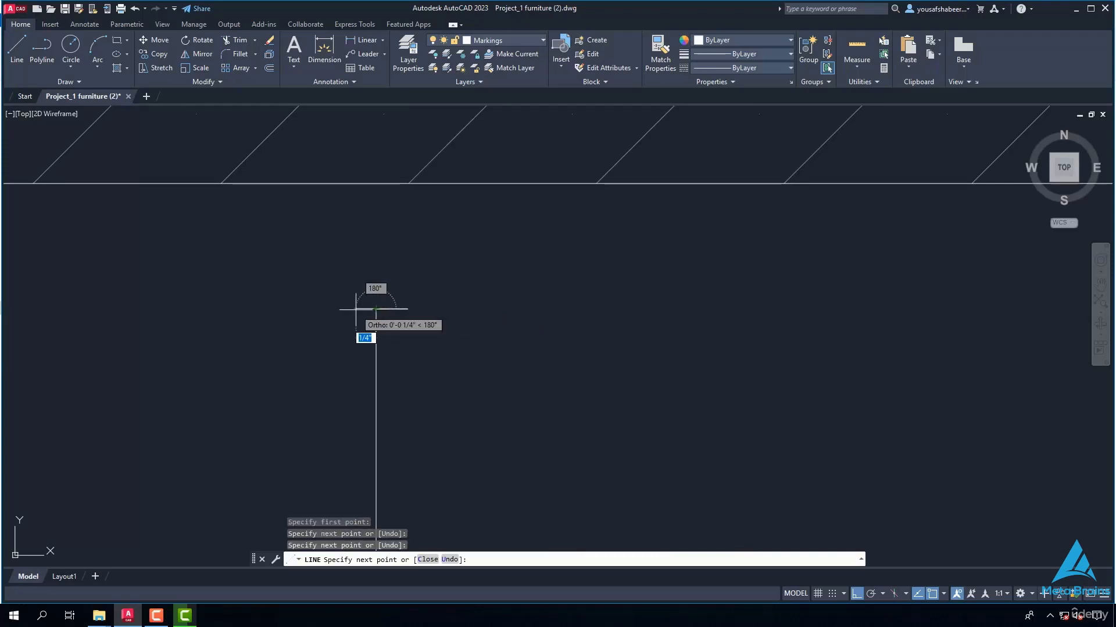
pyautogui.click(353, 309)
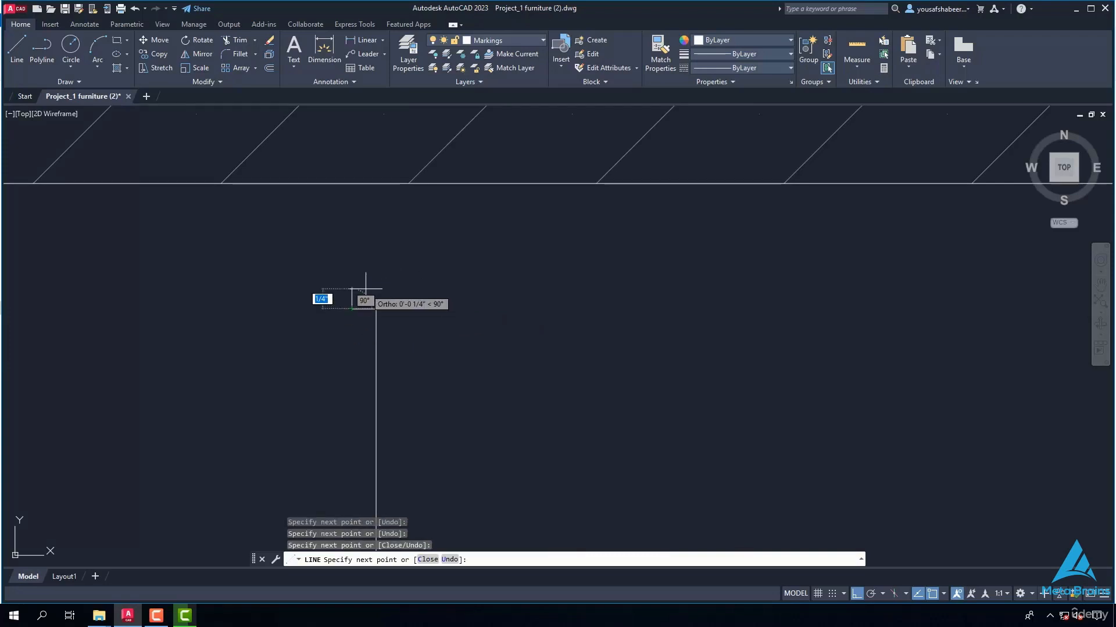
pyautogui.press('F8')
pyautogui.click(376, 250)
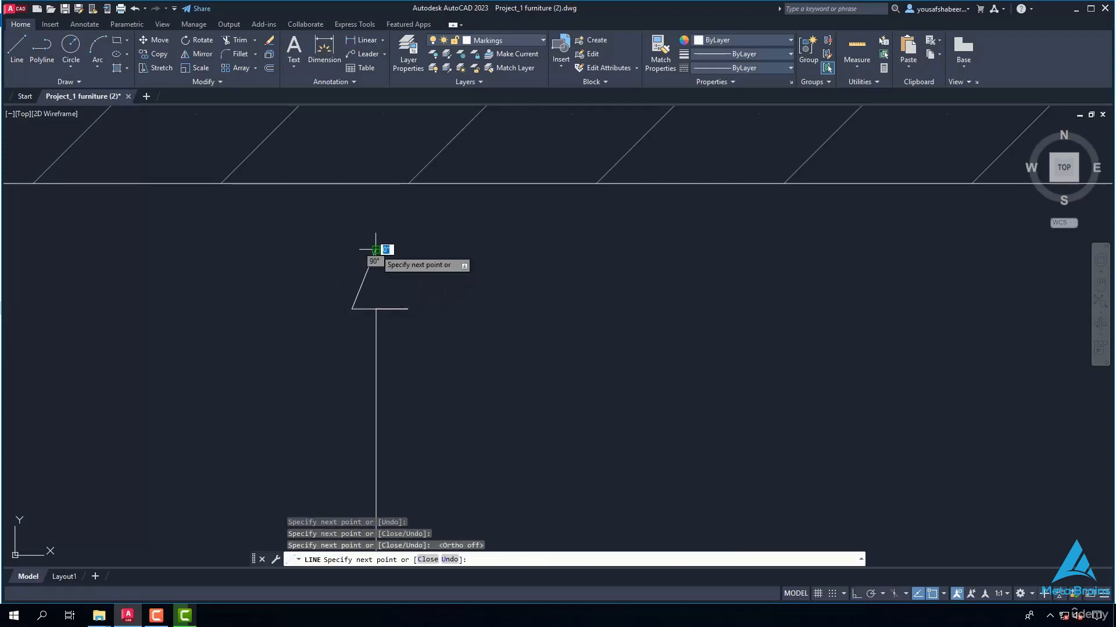
pyautogui.click(407, 309)
pyautogui.press('Return')
# Step: Draw a leader starting just outside the concrete base of the foundation right of the door, running horizontally away and turning straight down
pyautogui.scroll(-4, 490, 336)
pyautogui.scroll(-2, 472, 343)
pyautogui.scroll(-2, 429, 395)
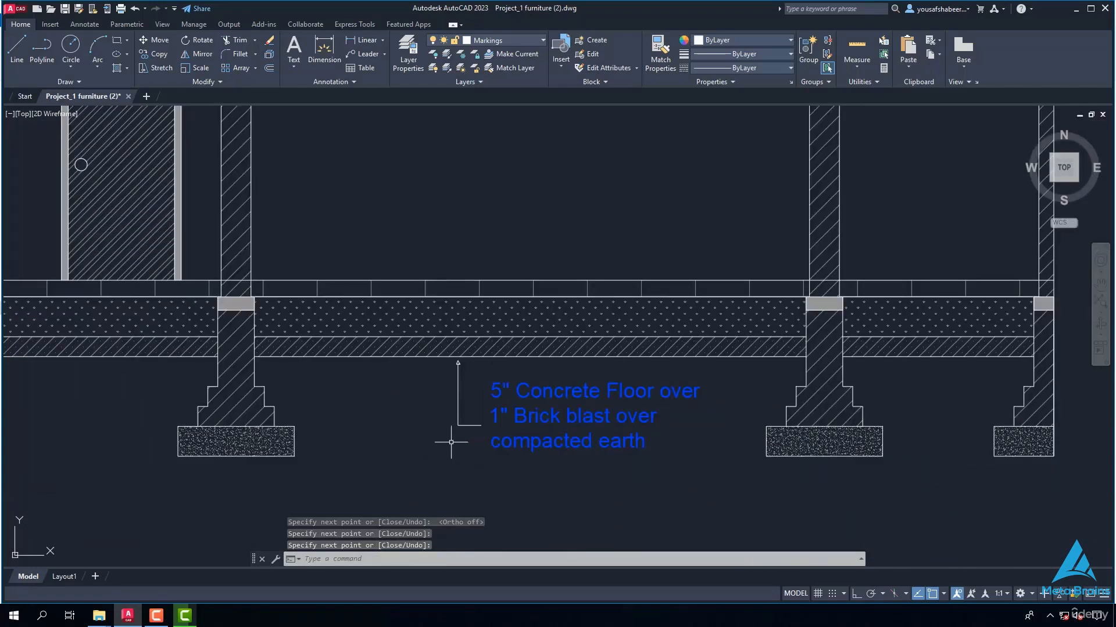
pyautogui.scroll(-3, 448, 442)
pyautogui.scroll(3, 310, 482)
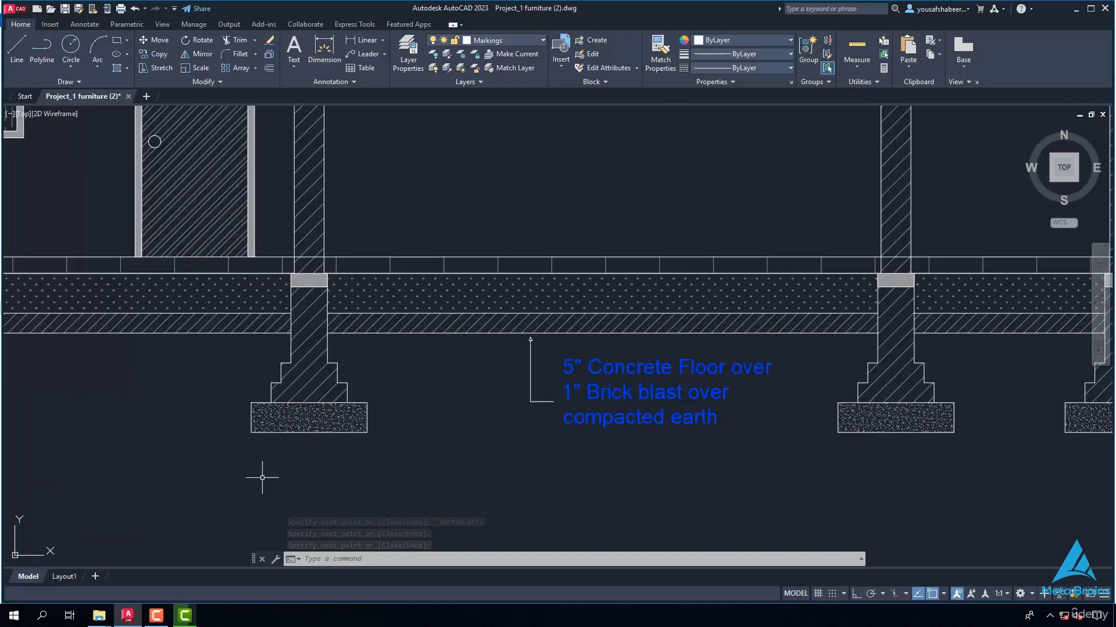
pyautogui.scroll(2, 262, 477)
pyautogui.write('l')
pyautogui.press('Return')
pyautogui.scroll(5, 448, 411)
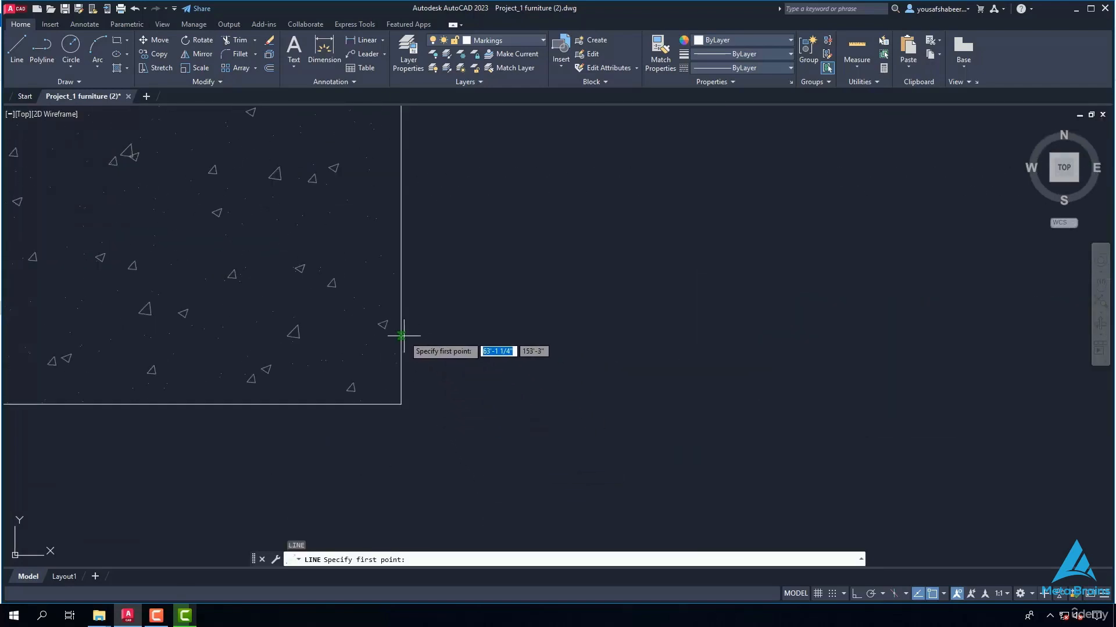
pyautogui.click(418, 336)
pyautogui.scroll(-4, 747, 335)
pyautogui.scroll(2, 783, 335)
pyautogui.press('F8')
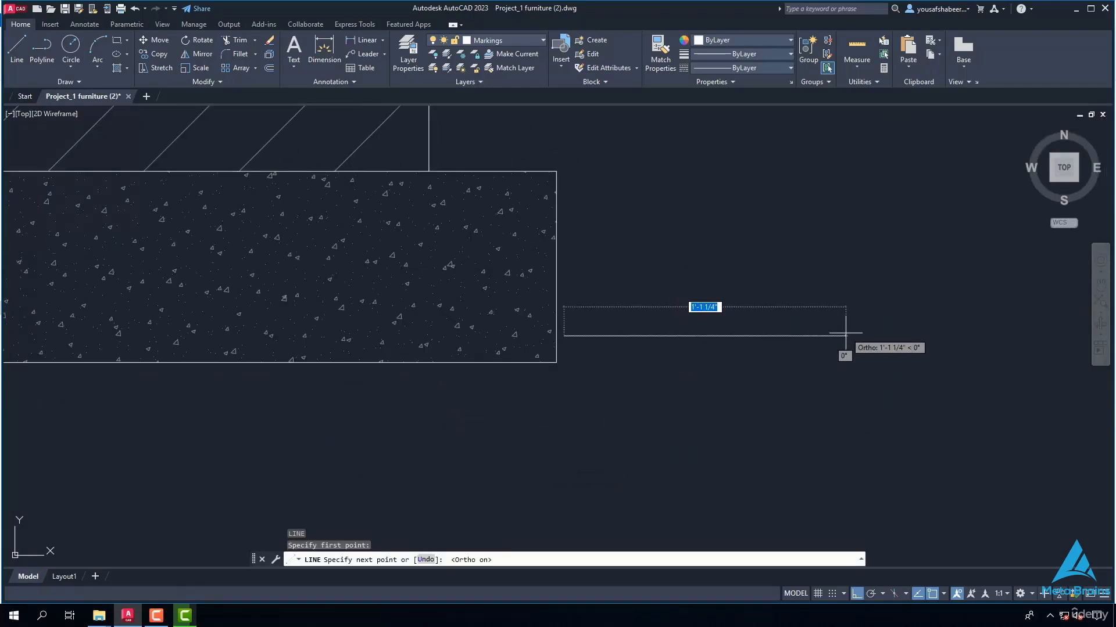
pyautogui.click(692, 336)
pyautogui.click(692, 473)
pyautogui.press('Return')
# Step: Draw a small triangular arrowhead at the horizontal end of the foundation leader, its tip touching the concrete base
pyautogui.press('Return')
pyautogui.scroll(6, 585, 342)
pyautogui.click(499, 317)
pyautogui.click(500, 285)
pyautogui.click(499, 347)
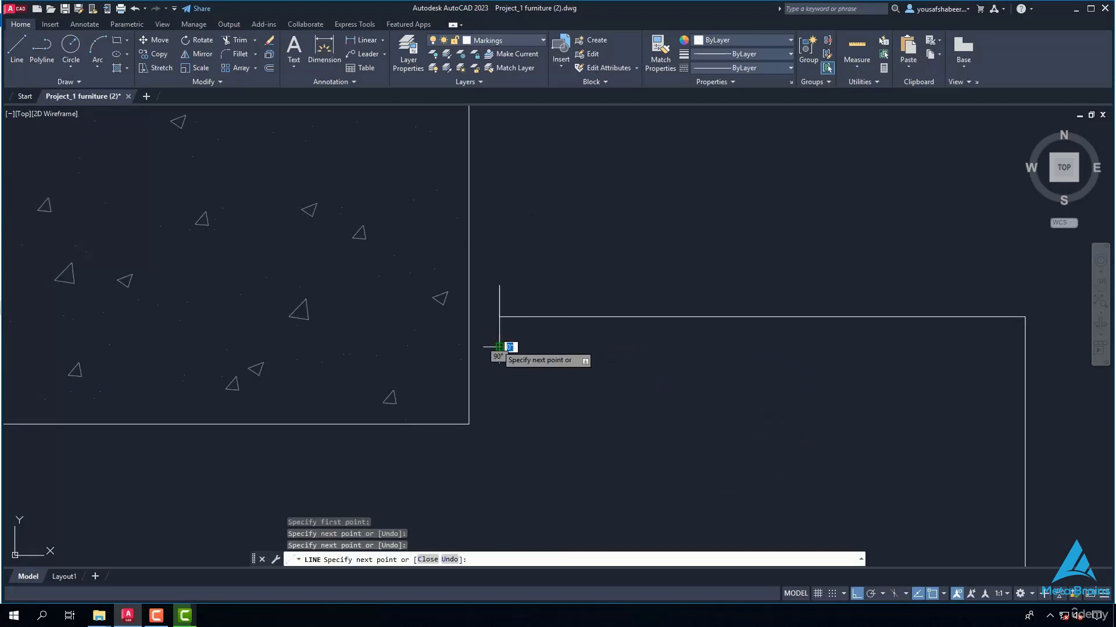
pyautogui.write('8')
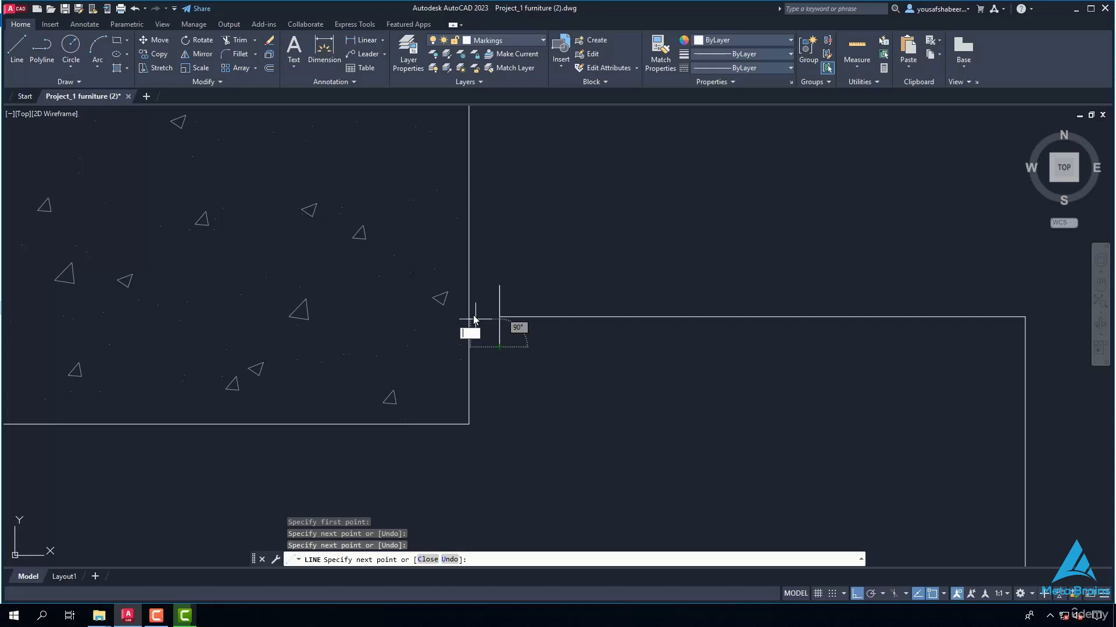
pyautogui.press('Escape')
pyautogui.press('F8')
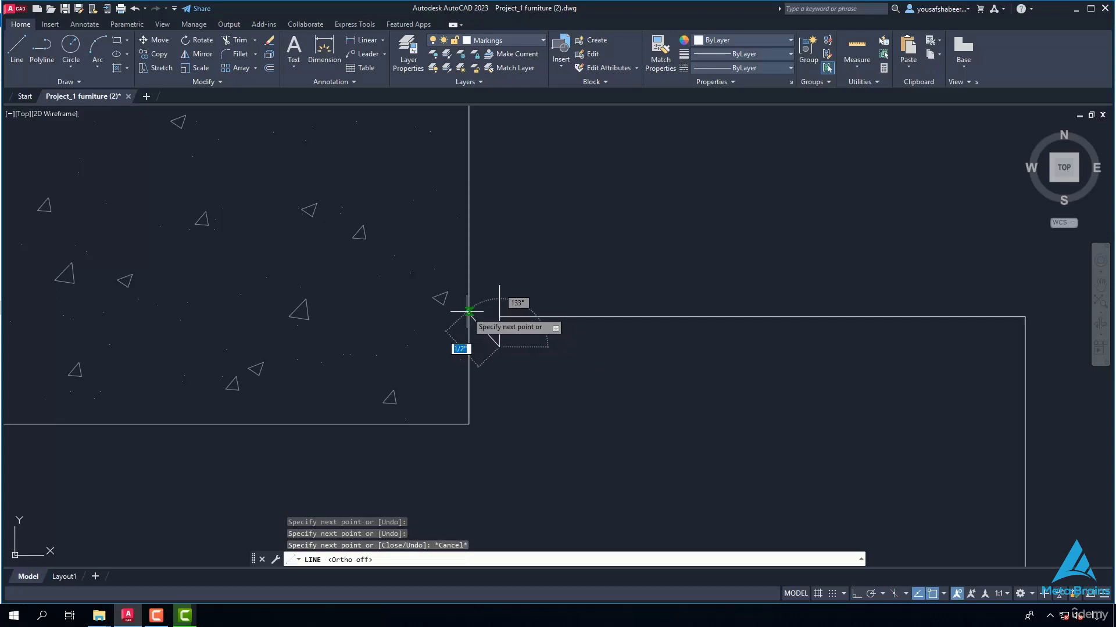
pyautogui.click(499, 286)
pyautogui.press('Return')
pyautogui.scroll(-4, 570, 288)
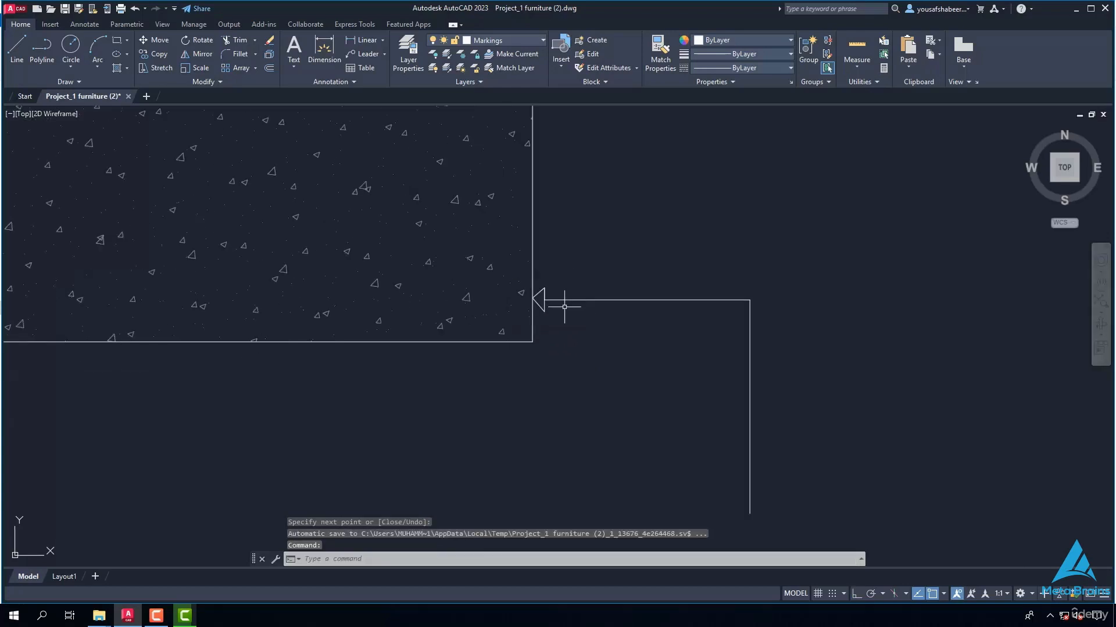
pyautogui.scroll(-5, 595, 389)
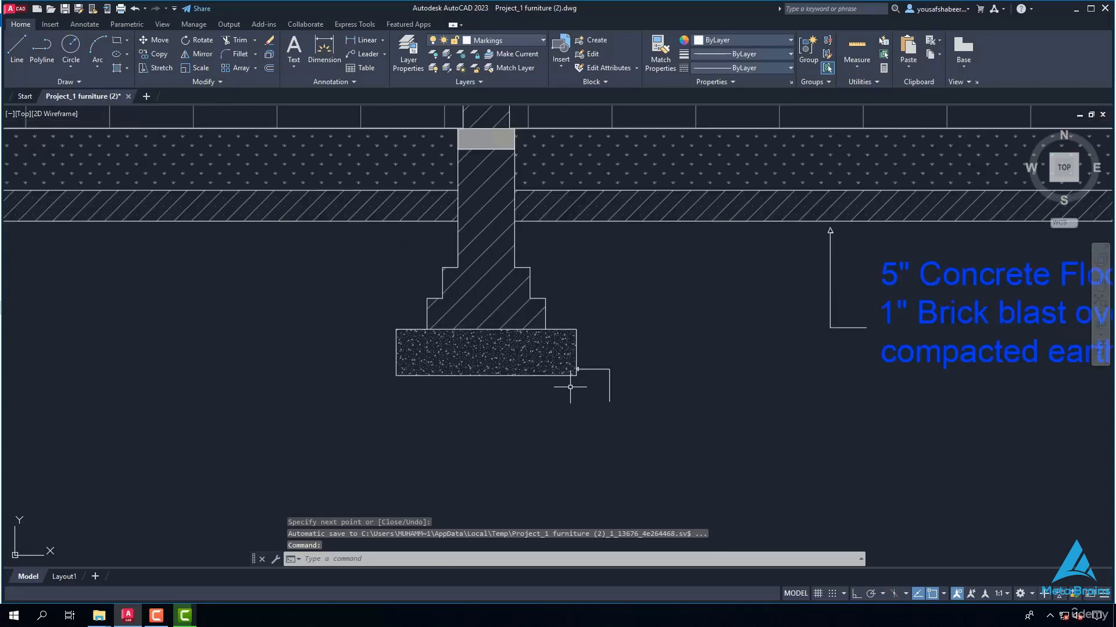
# Step: Add a multiline text note below the foundation leader's lower end reading "P.C.C" with "1:2:4" on the second line
pyautogui.scroll(4, 604, 416)
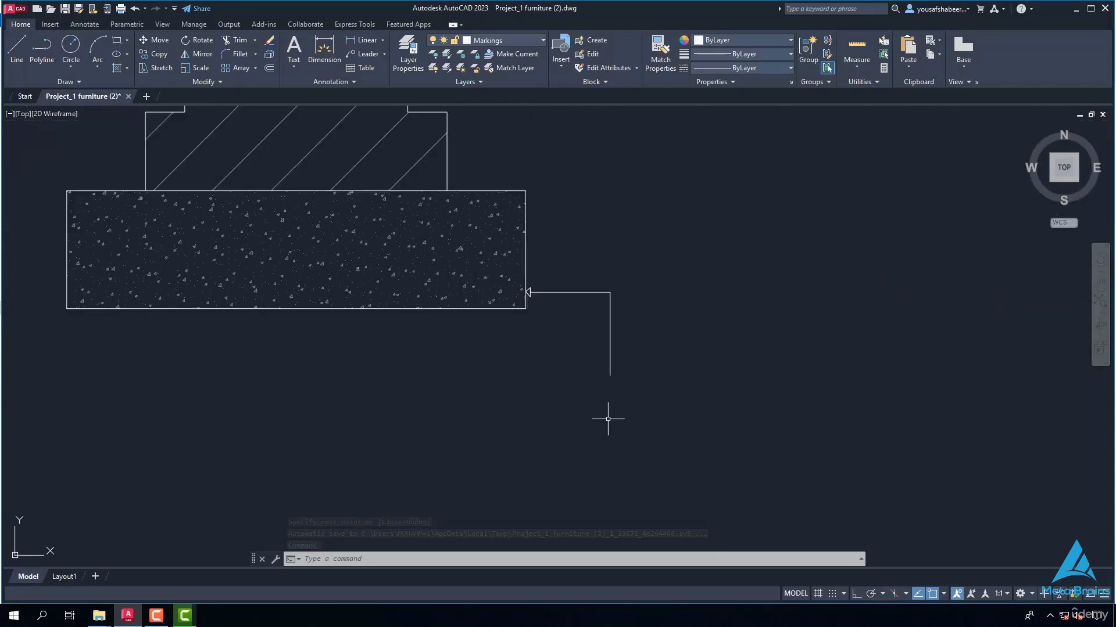
pyautogui.click(295, 61)
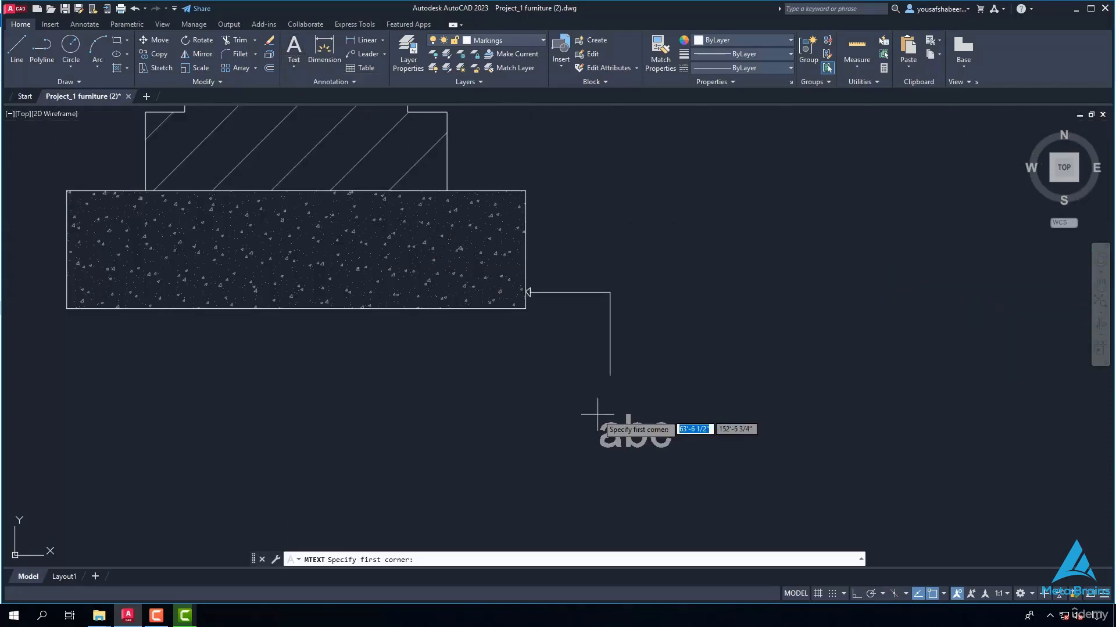
pyautogui.click(554, 377)
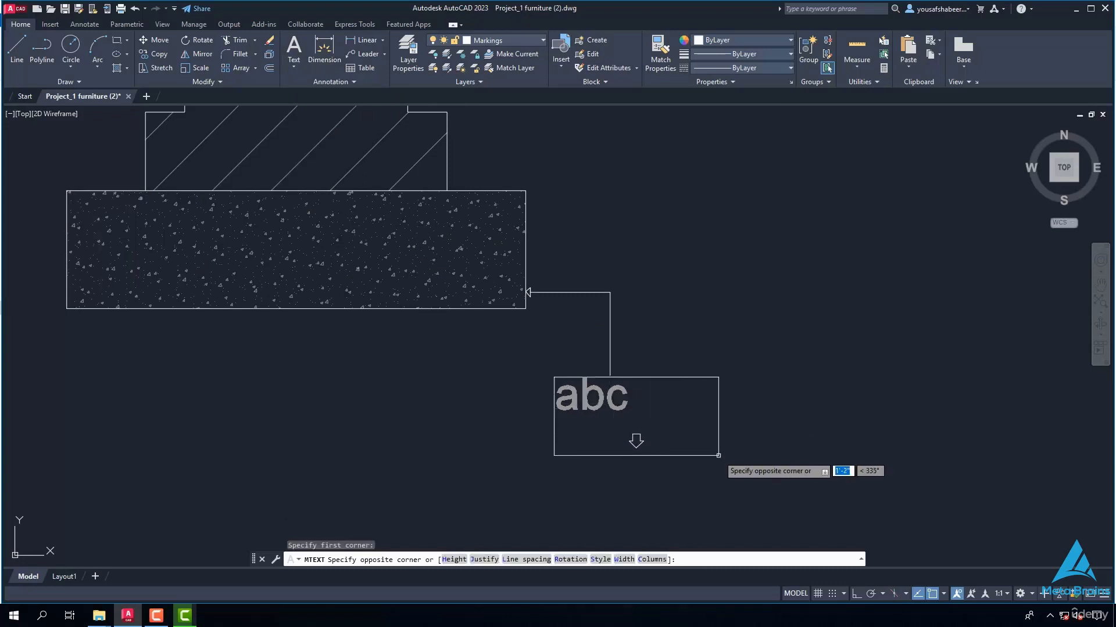
pyautogui.click(690, 433)
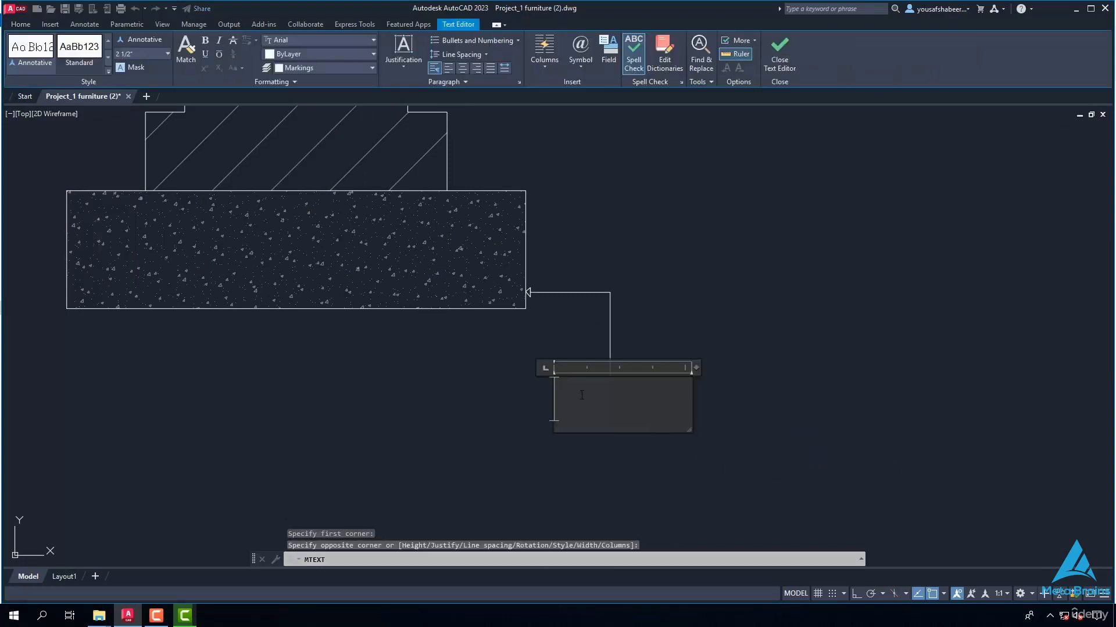
pyautogui.write('P')
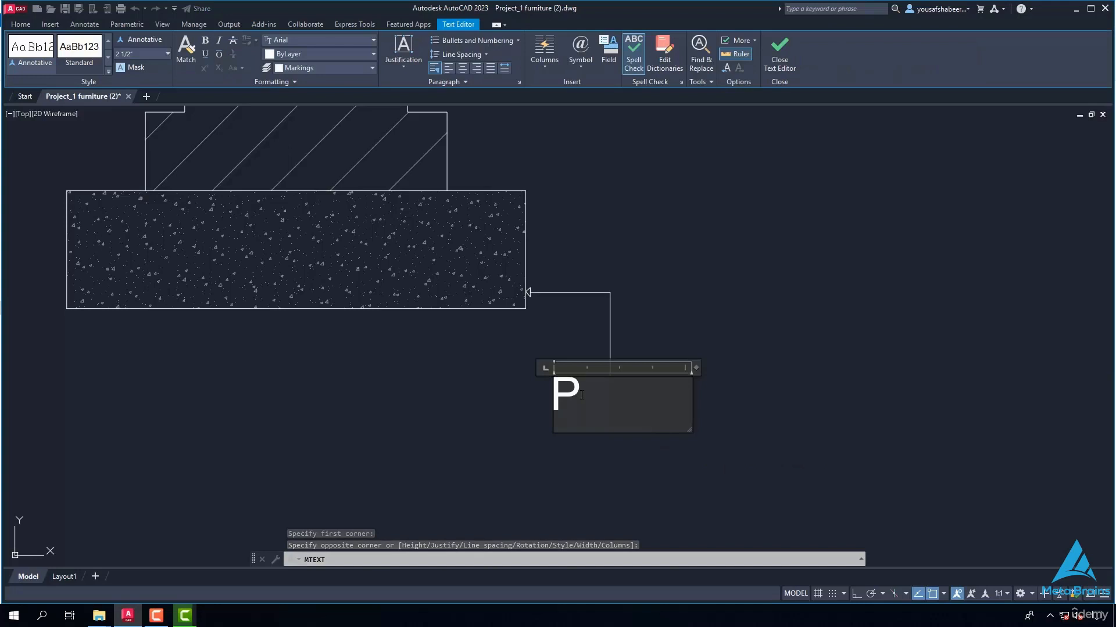
pyautogui.write('.C.C.')
pyautogui.press('Return')
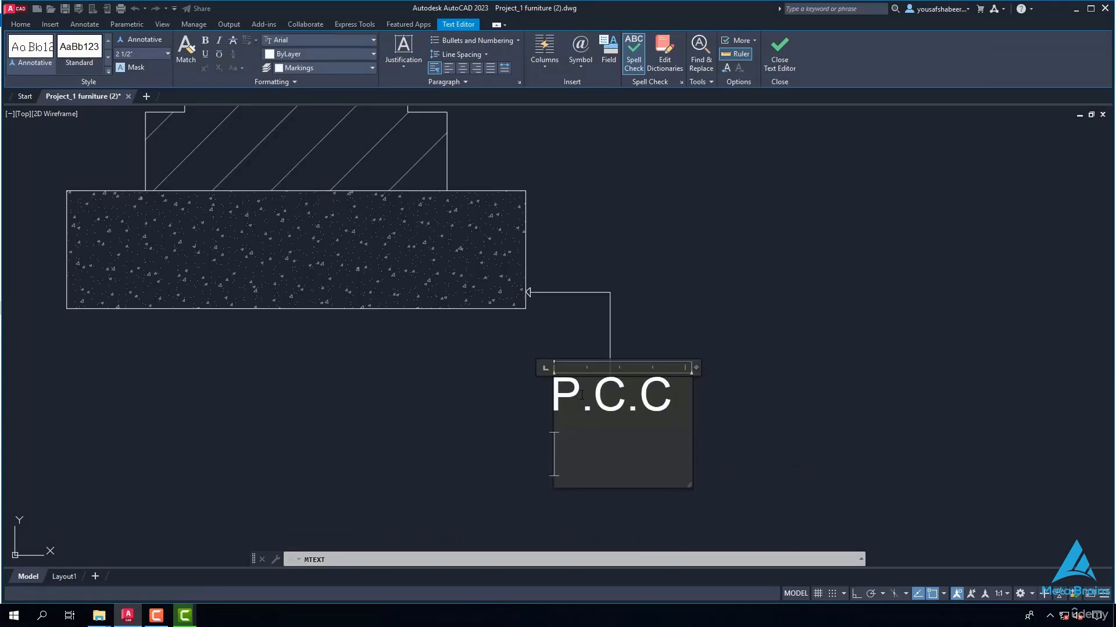
pyautogui.write('1:2:4')
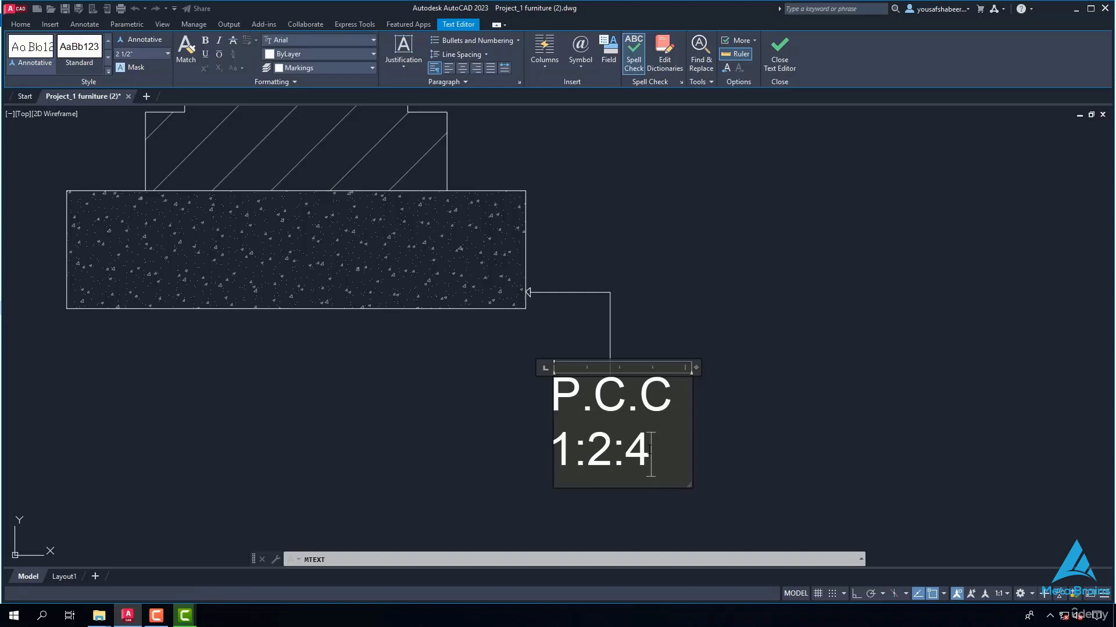
# Step: Colour the whole P.C.C note blue, set its text height to 4.5", and save the text changes
pyautogui.moveTo(652, 451); pyautogui.dragTo(565, 408)
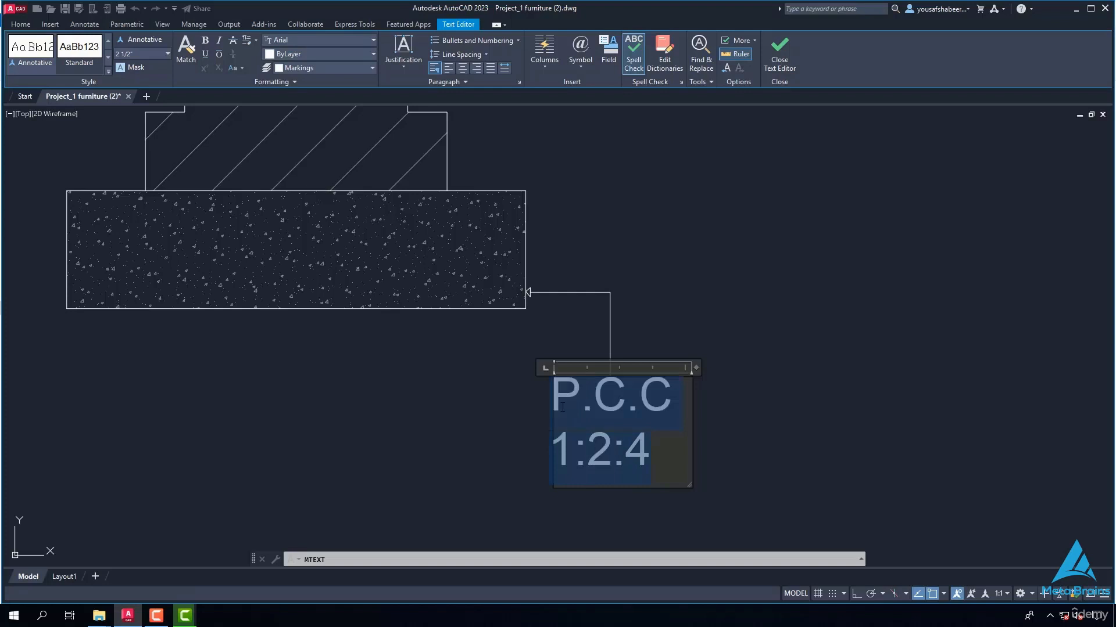
pyautogui.click(350, 57)
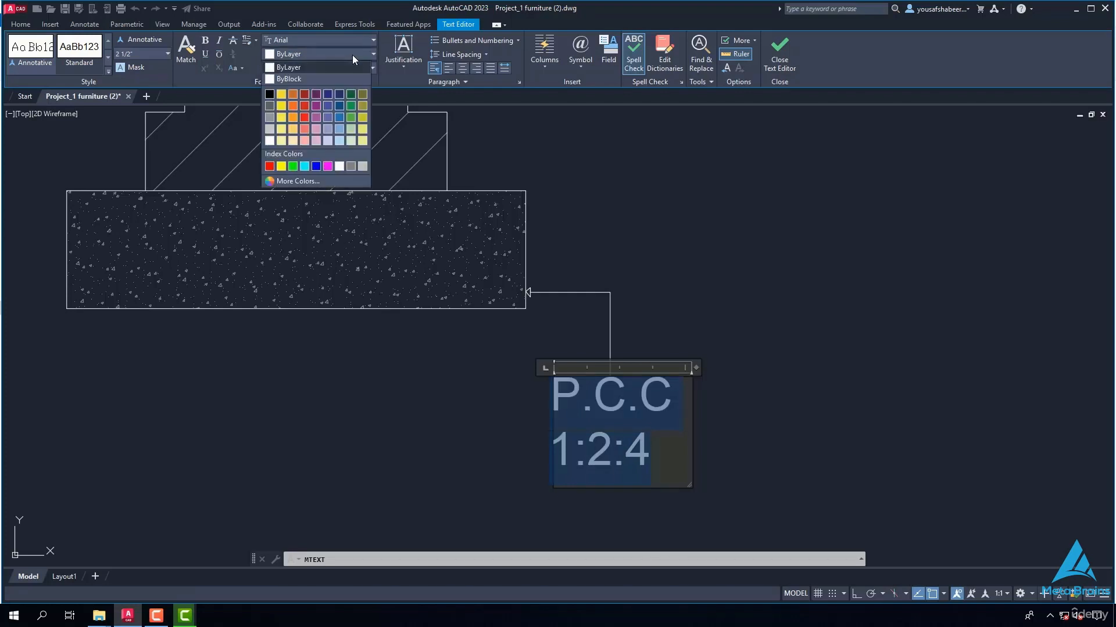
pyautogui.click(319, 170)
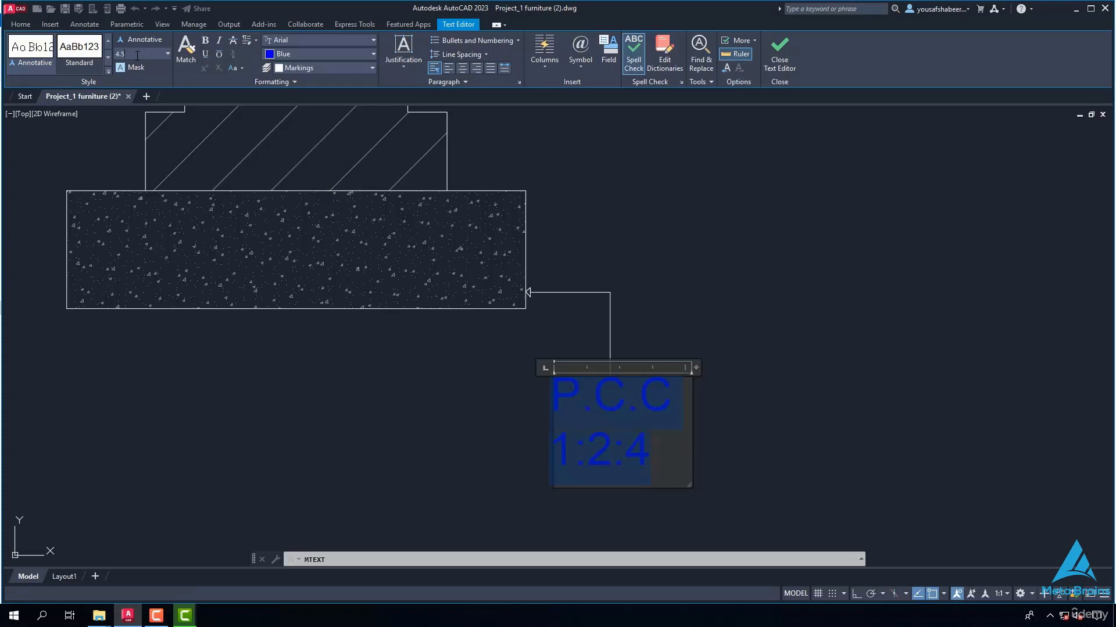
pyautogui.press('Return')
pyautogui.press('Escape')
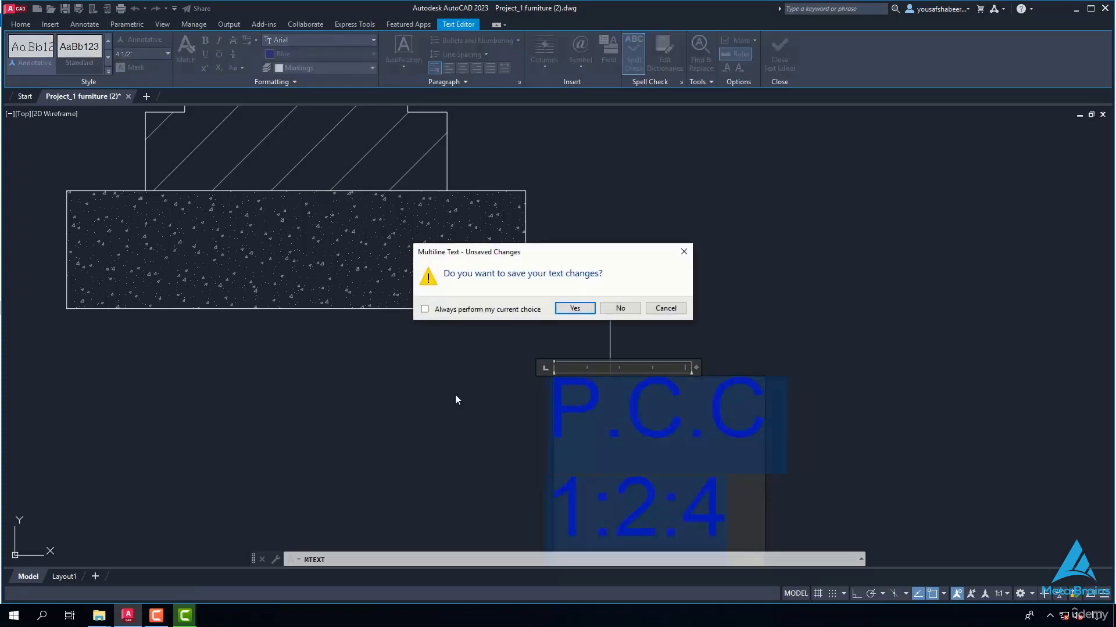
pyautogui.click(575, 308)
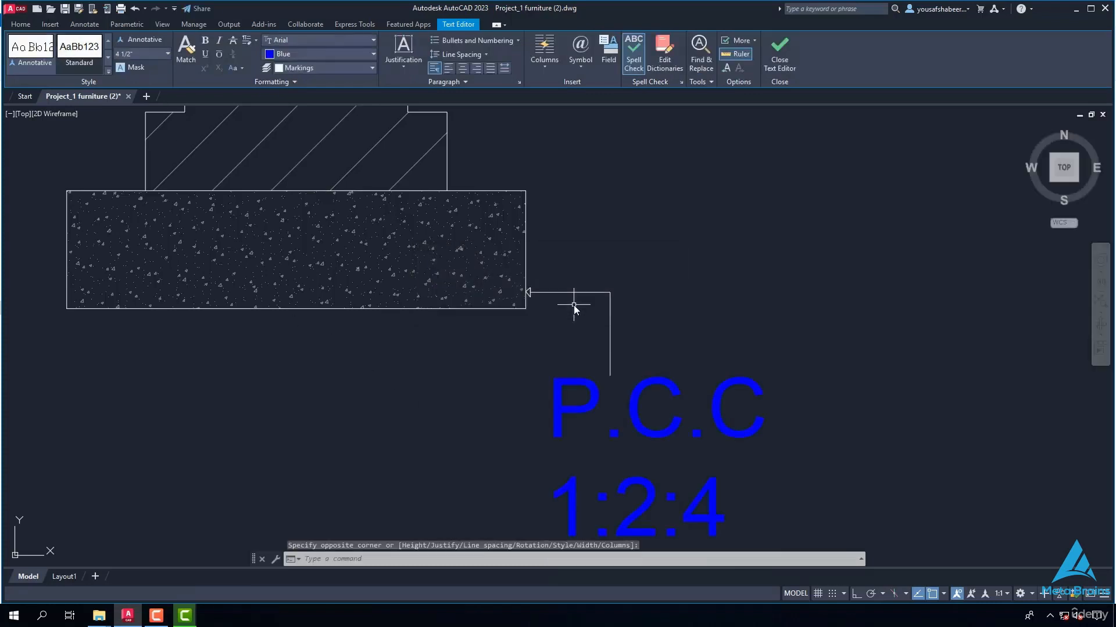
# Step: Draw a straight horizontal leader line running outward from just beyond the roof slab's end below the parapet near the door side
pyautogui.scroll(-4, 668, 337)
pyautogui.scroll(-2, 665, 336)
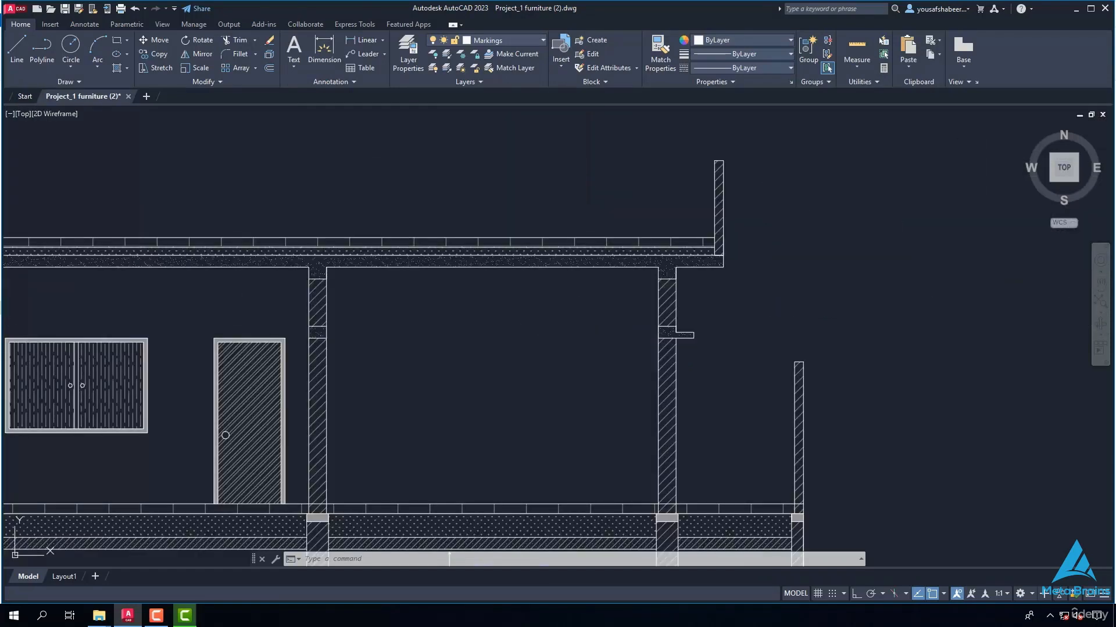
pyautogui.write('l')
pyautogui.press('Return')
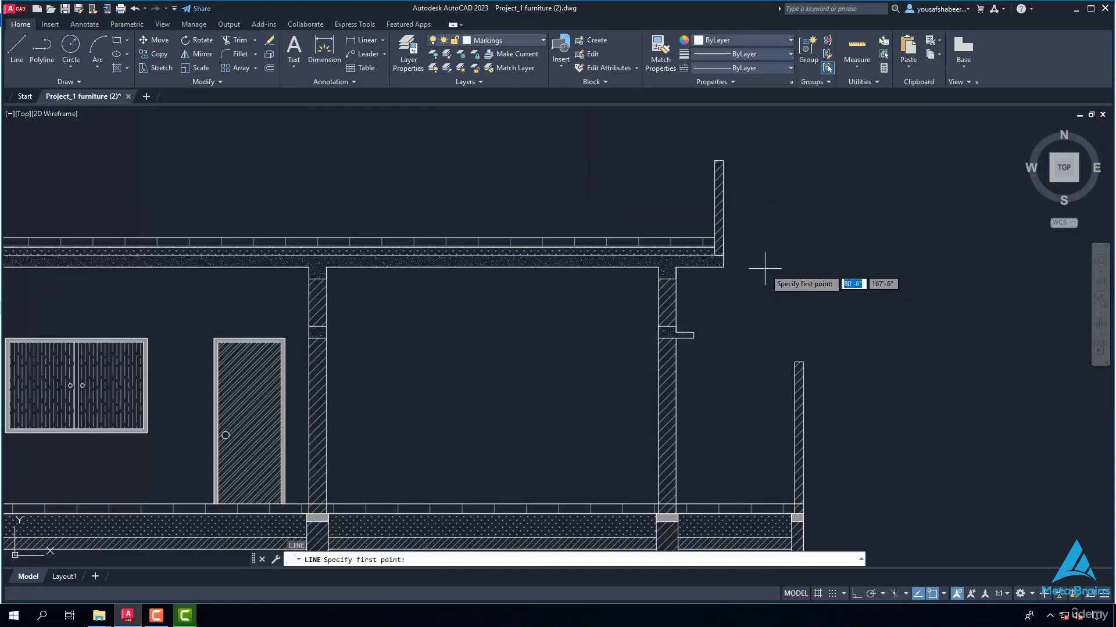
pyautogui.scroll(6, 764, 269)
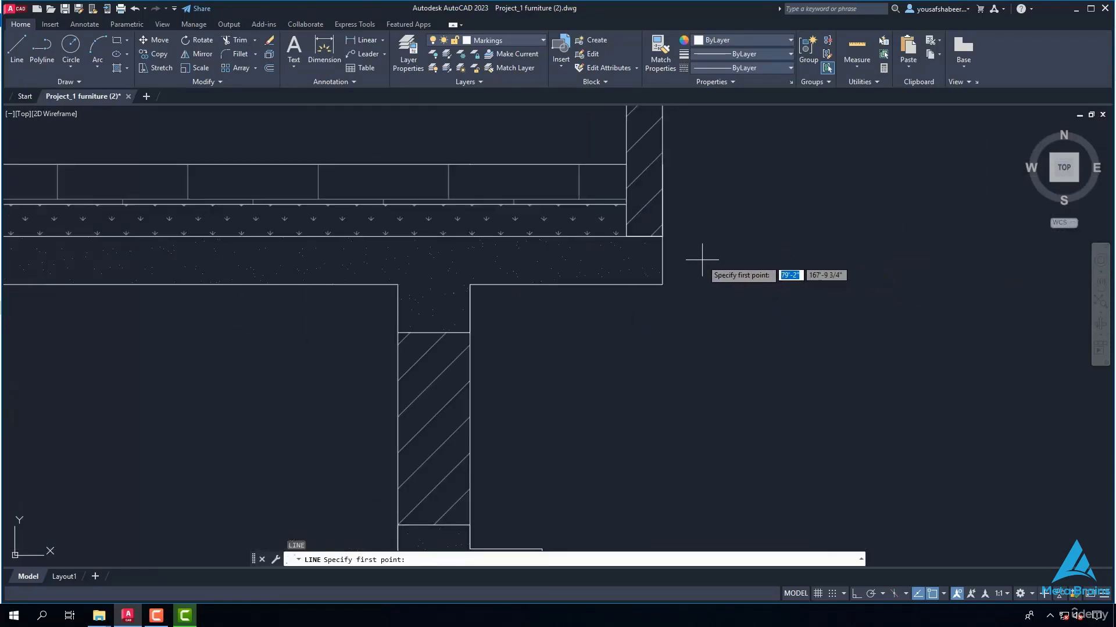
pyautogui.click(706, 261)
pyautogui.press('F8')
pyautogui.click(875, 267)
pyautogui.press('Return')
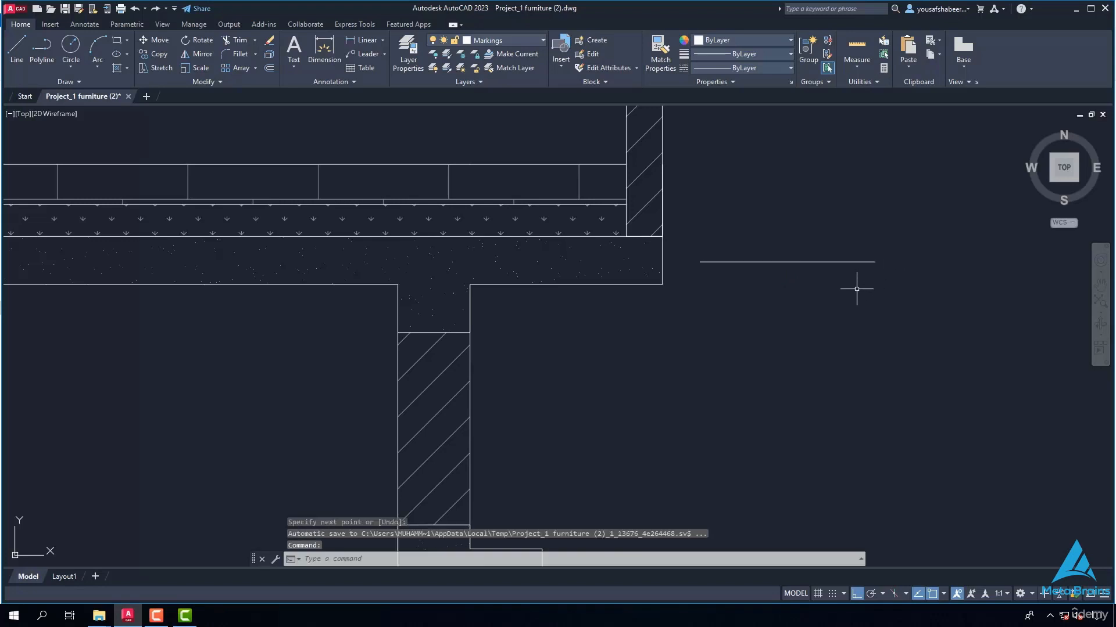
# Step: Draw a triangular arrowhead at the inner end of the roof leader, pointing at the slab edge
pyautogui.write('l')
pyautogui.press('Return')
pyautogui.scroll(6, 714, 255)
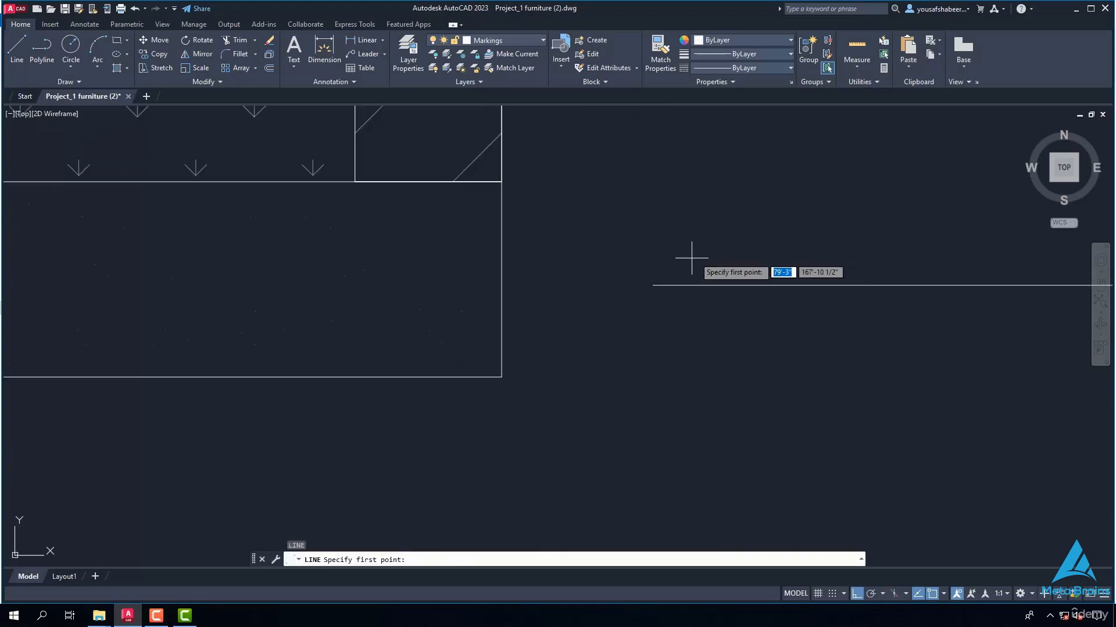
pyautogui.click(652, 286)
pyautogui.click(653, 237)
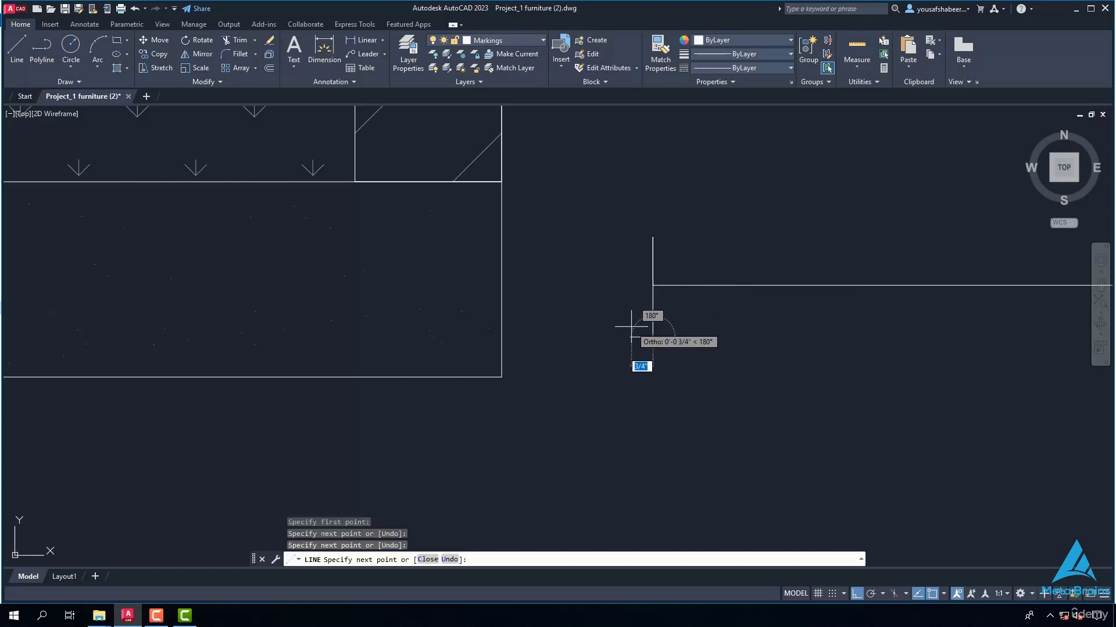
pyautogui.press('F8')
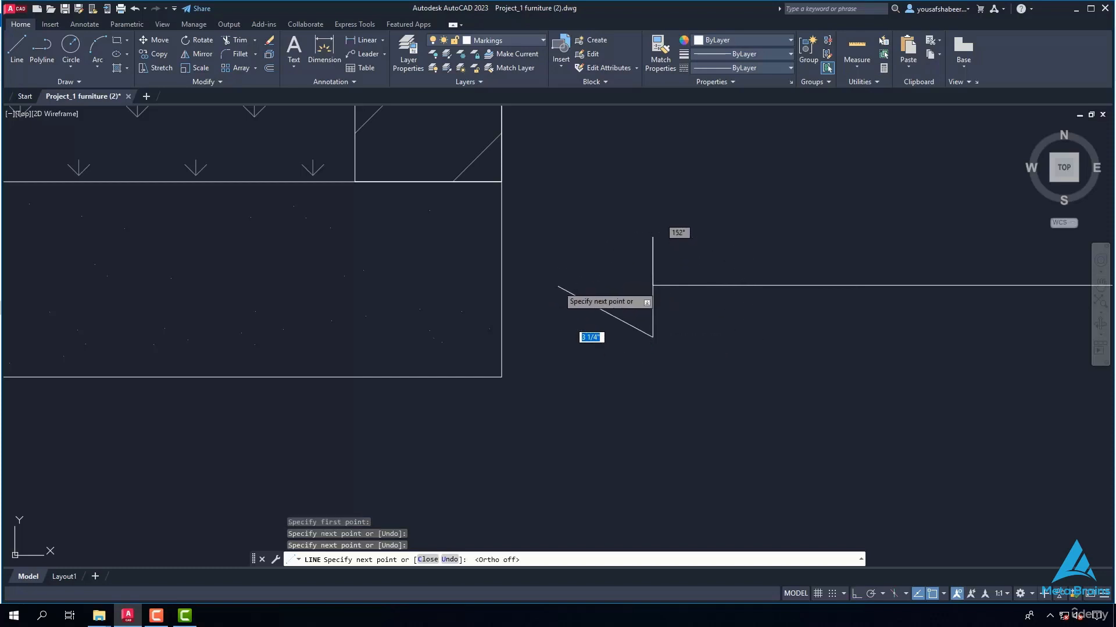
pyautogui.click(559, 285)
pyautogui.click(653, 245)
pyautogui.press('Return')
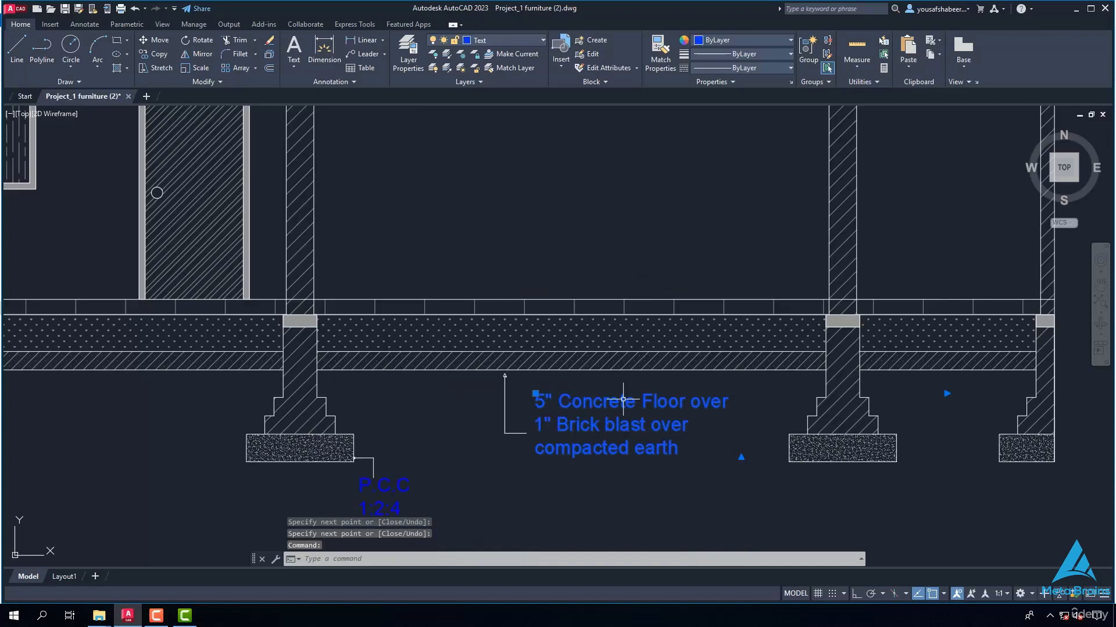
# Step: Copy the floor layer note from below the floor to the outer end of the roof leader
pyautogui.rightClick(624, 400)
pyautogui.click(665, 200)
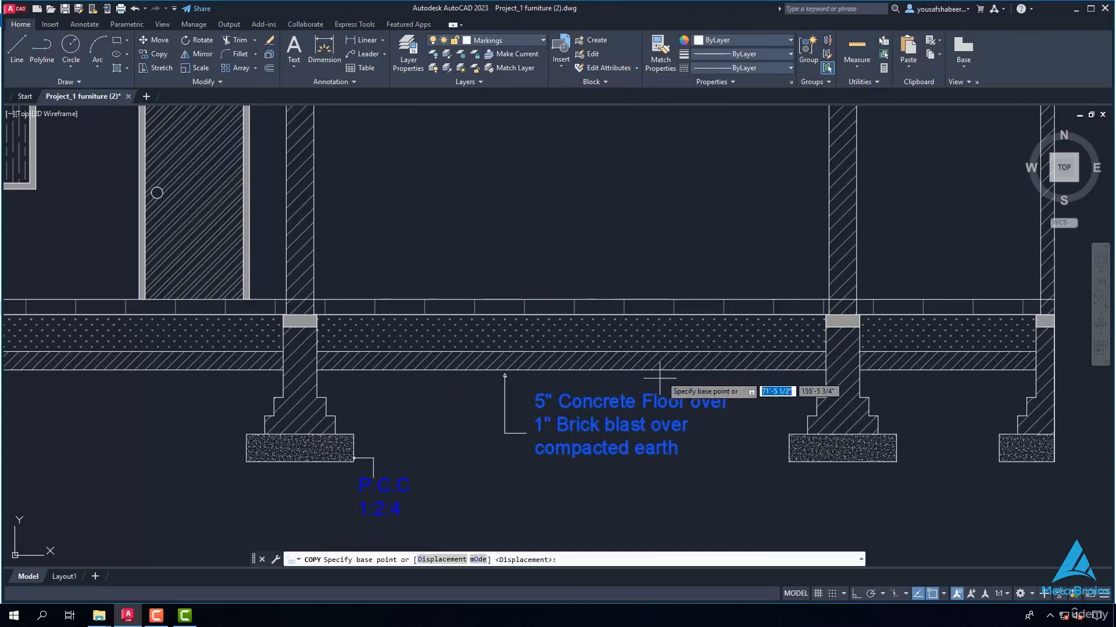
pyautogui.click(534, 394)
pyautogui.scroll(-6, 653, 400)
pyautogui.scroll(8, 761, 249)
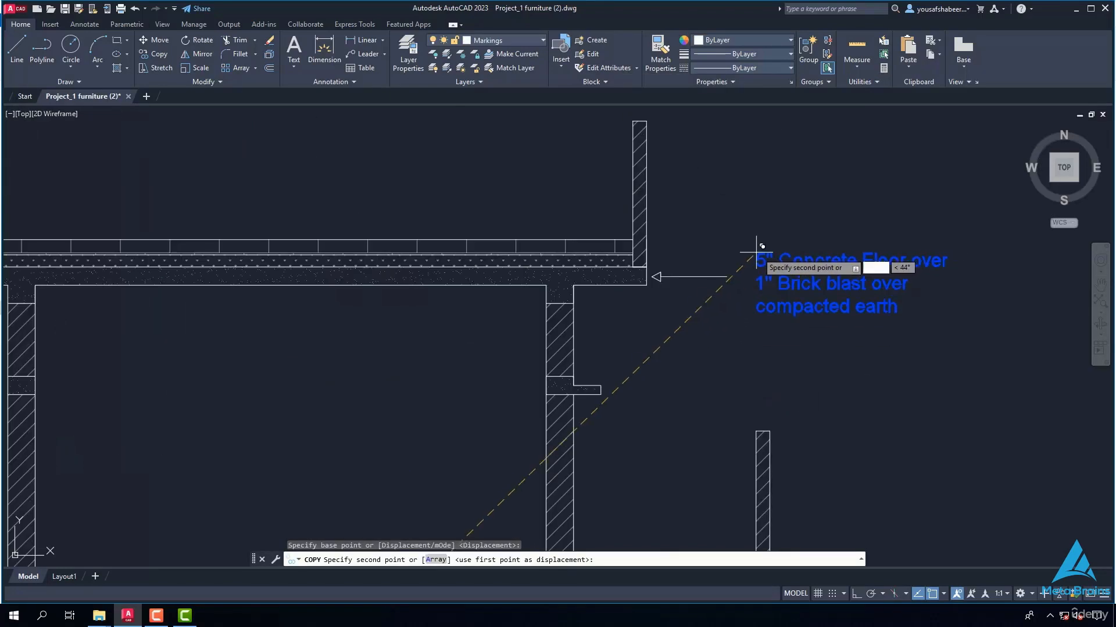
pyautogui.click(739, 247)
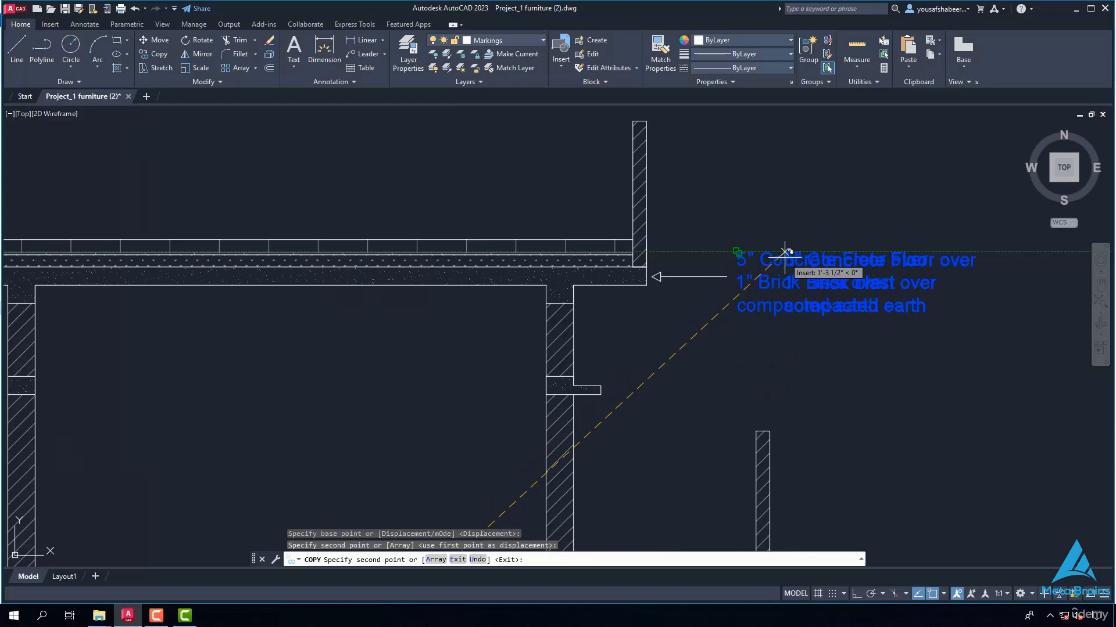
pyautogui.press('Escape')
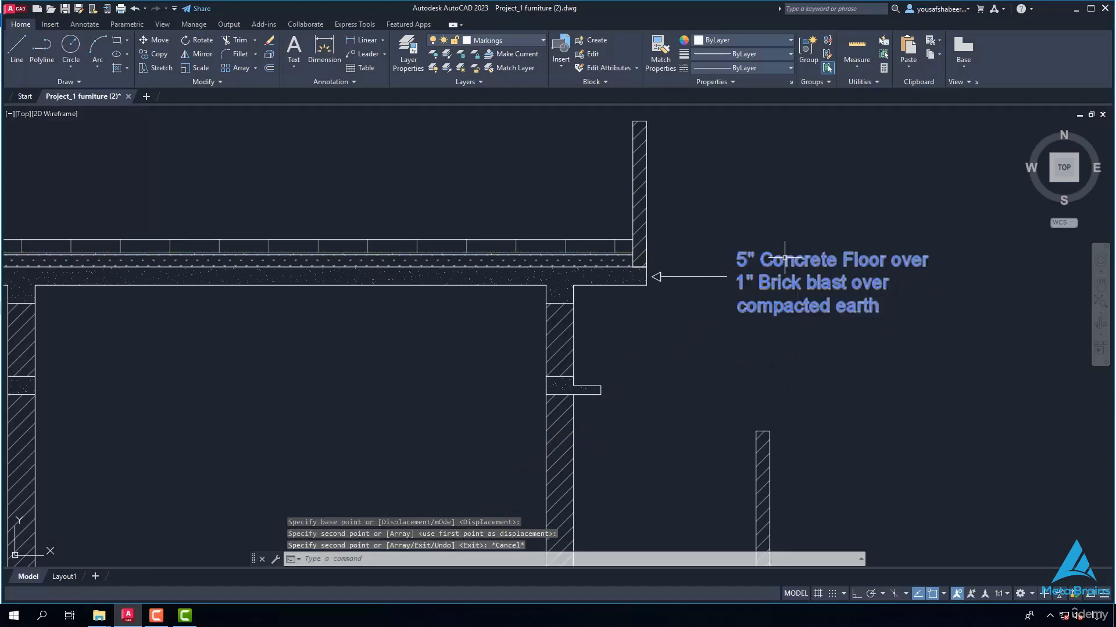
# Step: Edit the copied roof note to read 5" Concrete Floor over, 4" Brick blast over, 6" R.C.C Slab
pyautogui.doubleClick(785, 258)
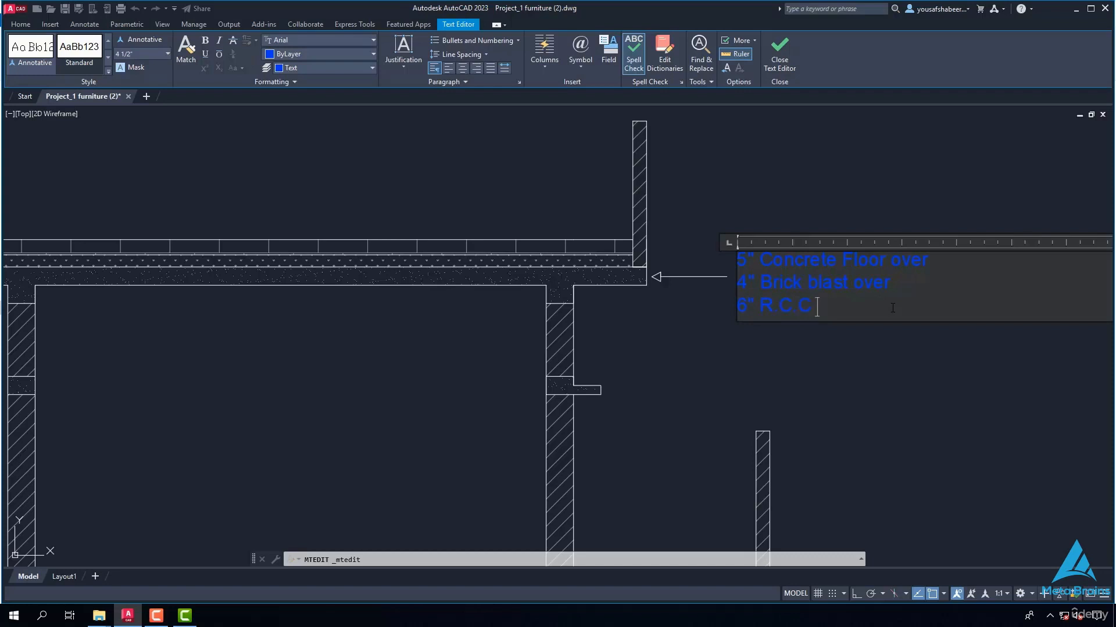
pyautogui.press('Return')
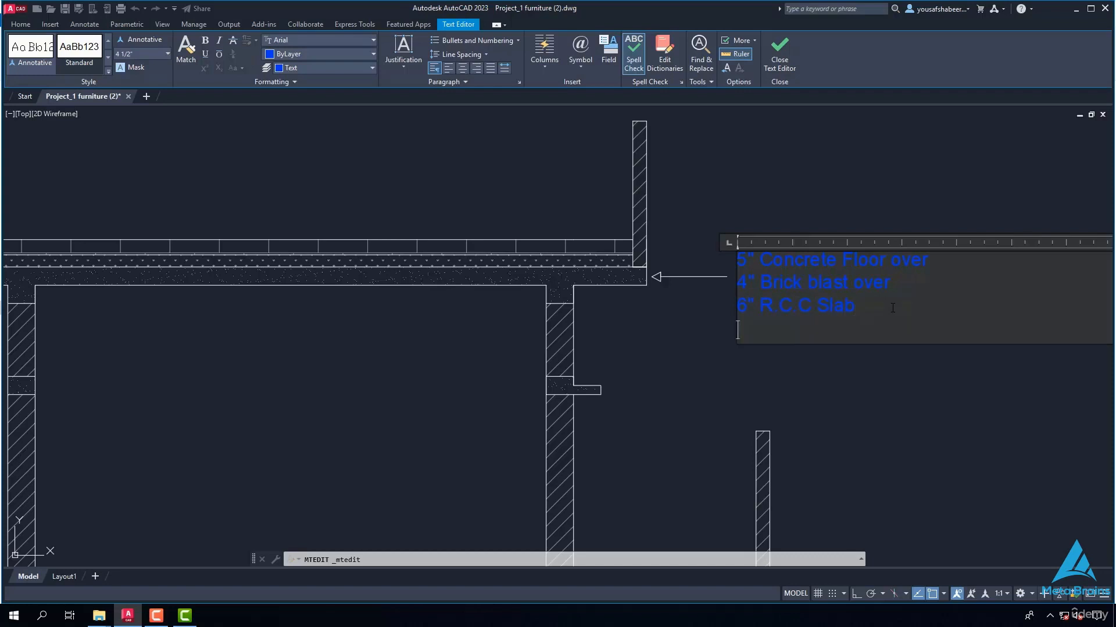
pyautogui.click(846, 378)
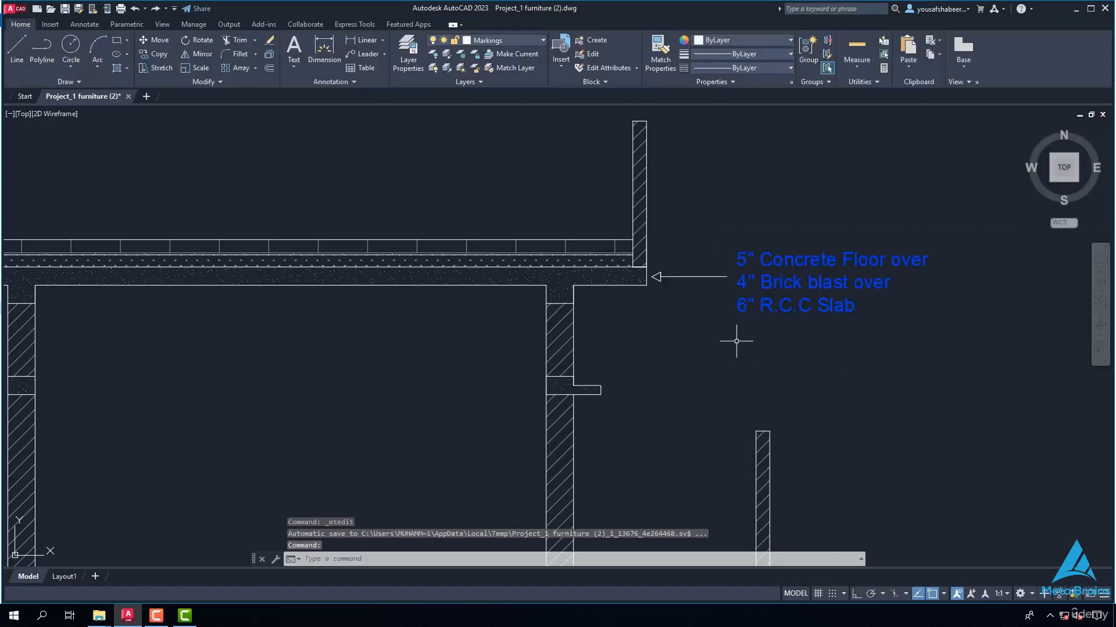
# Step: Draw a horizontal leader line about 3'-10" long, running outward from just beyond the roof parapet on the window side
pyautogui.scroll(-3, 705, 333)
pyautogui.scroll(-1, 778, 330)
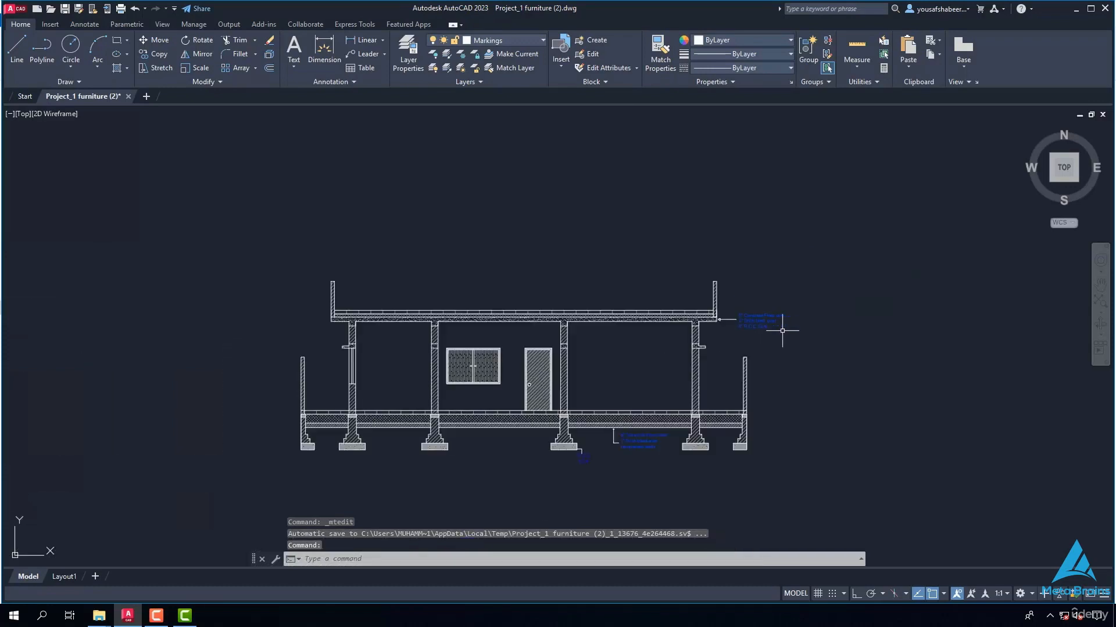
pyautogui.scroll(4, 756, 296)
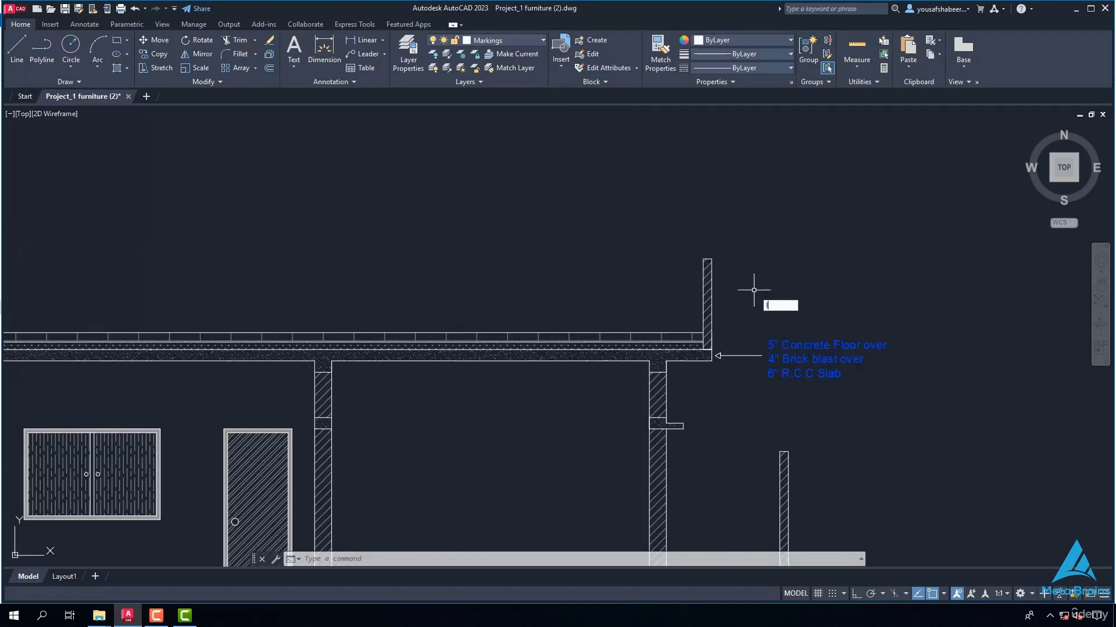
pyautogui.write('l')
pyautogui.press('Return')
pyautogui.scroll(3, 727, 273)
pyautogui.scroll(-5, 767, 279)
pyautogui.scroll(-3, 813, 291)
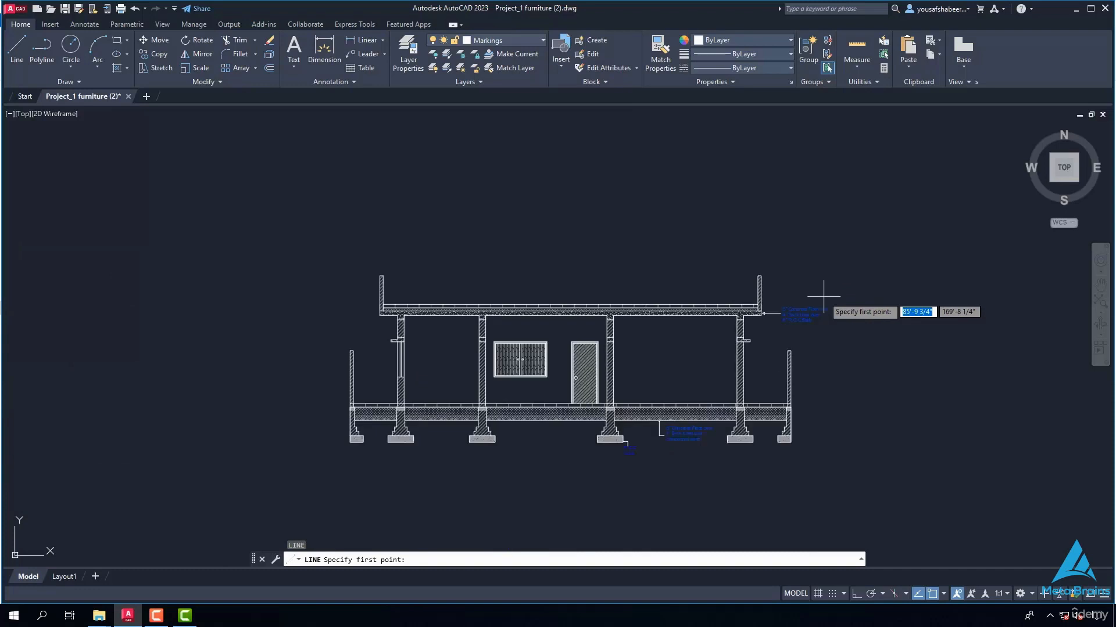
pyautogui.scroll(7, 553, 225)
pyautogui.click(585, 205)
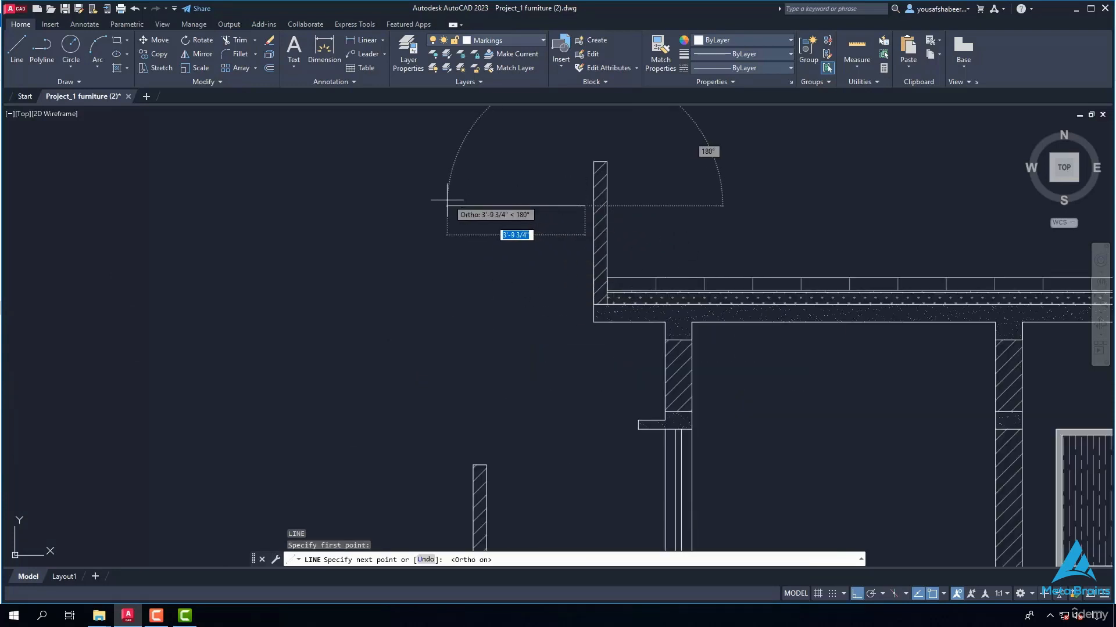
pyautogui.press('F8')
pyautogui.click(444, 204)
pyautogui.press('Return')
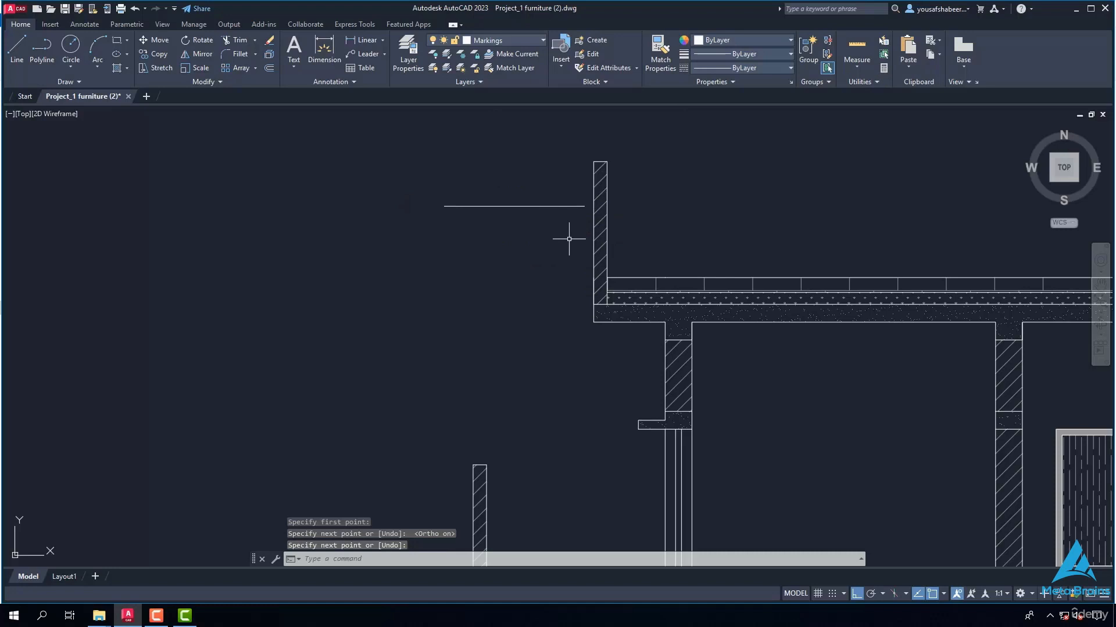
# Step: Draw a triangular arrowhead at the inner end of the parapet leader, pointing at the parapet wall
pyautogui.press('Return')
pyautogui.scroll(5, 581, 215)
pyautogui.click(566, 182)
pyautogui.click(568, 154)
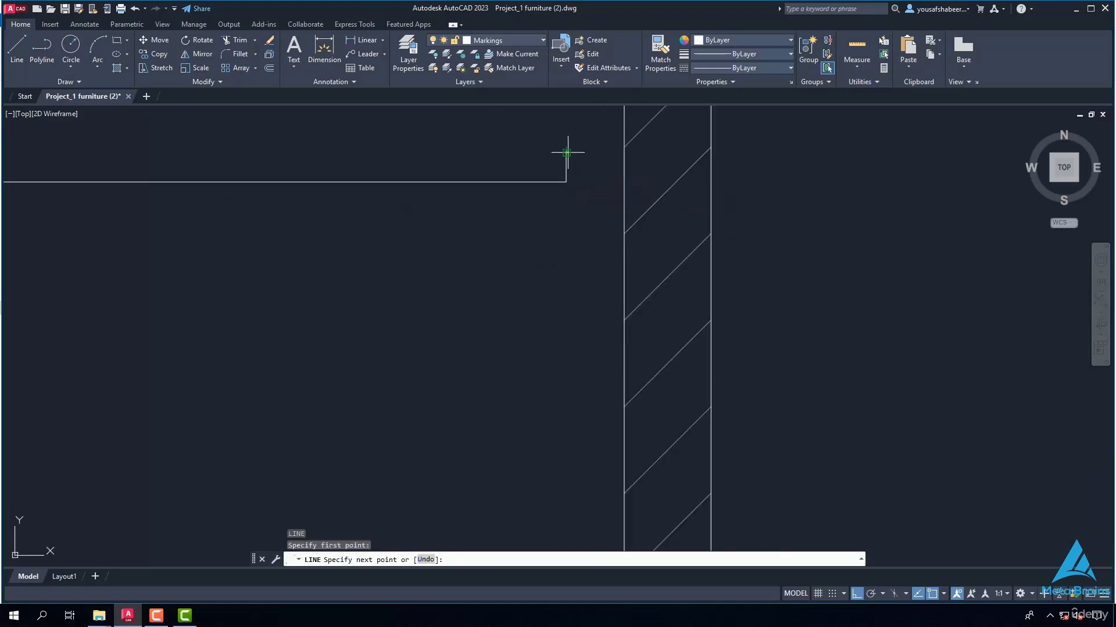
pyautogui.click(568, 209)
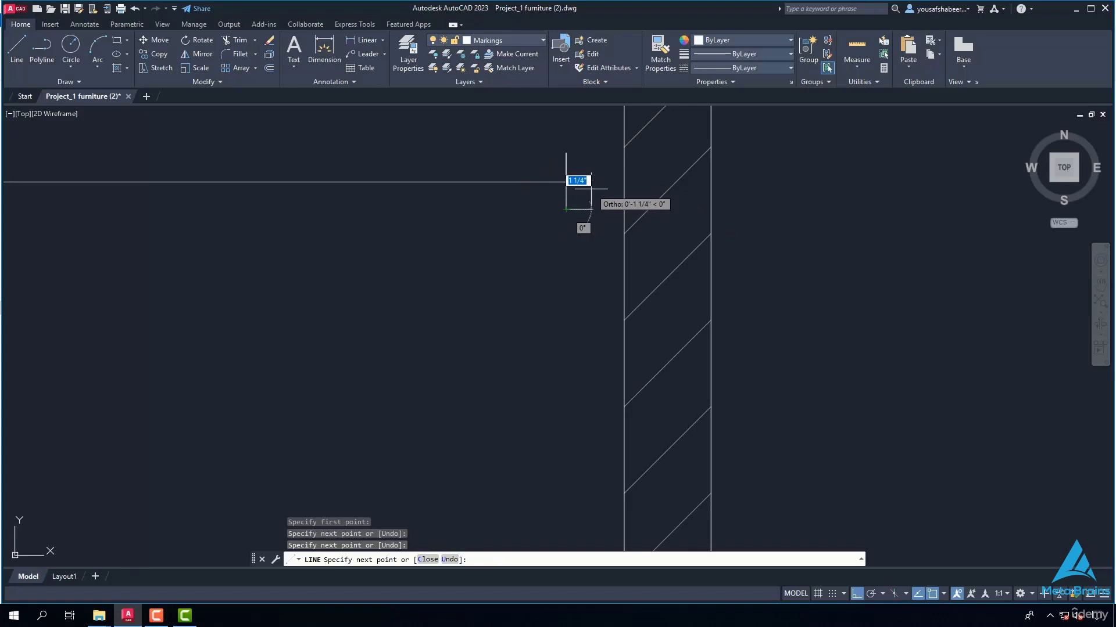
pyautogui.press('F8')
pyautogui.click(609, 180)
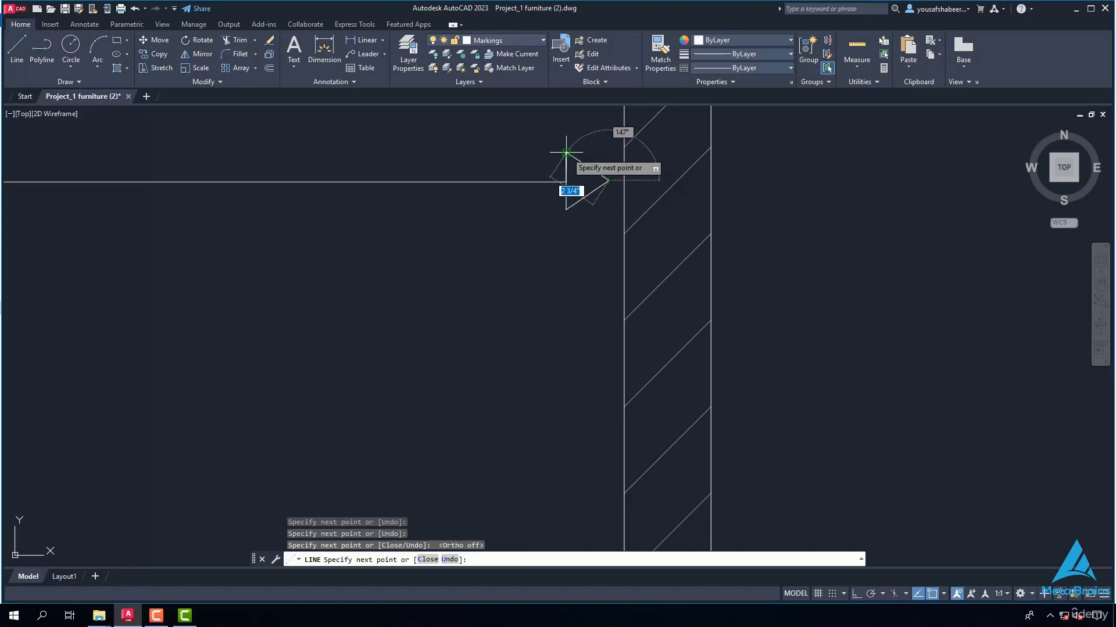
pyautogui.click(567, 153)
pyautogui.press('Return')
# Step: Copy the P.C.C 1:2:4 note from beside the foundation to the outer end of the parapet leader
pyautogui.scroll(-5, 590, 220)
pyautogui.scroll(-3, 593, 233)
pyautogui.scroll(8, 969, 471)
pyautogui.click(989, 414)
pyautogui.rightClick(988, 416)
pyautogui.click(1017, 218)
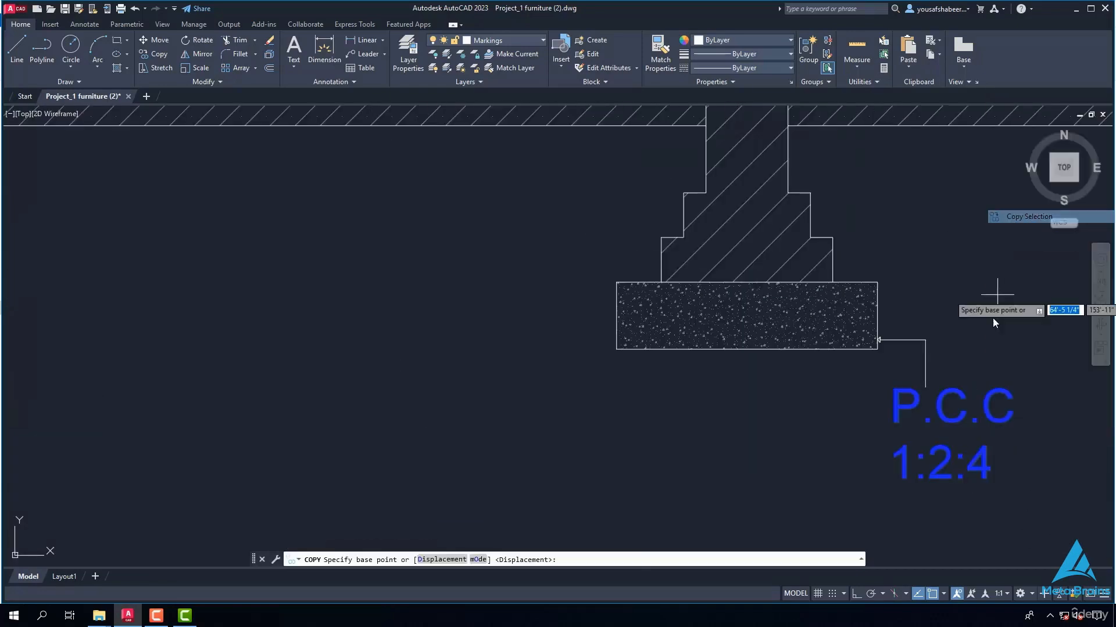
pyautogui.click(974, 408)
pyautogui.scroll(-10, 856, 421)
pyautogui.scroll(10, 617, 284)
pyautogui.click(607, 293)
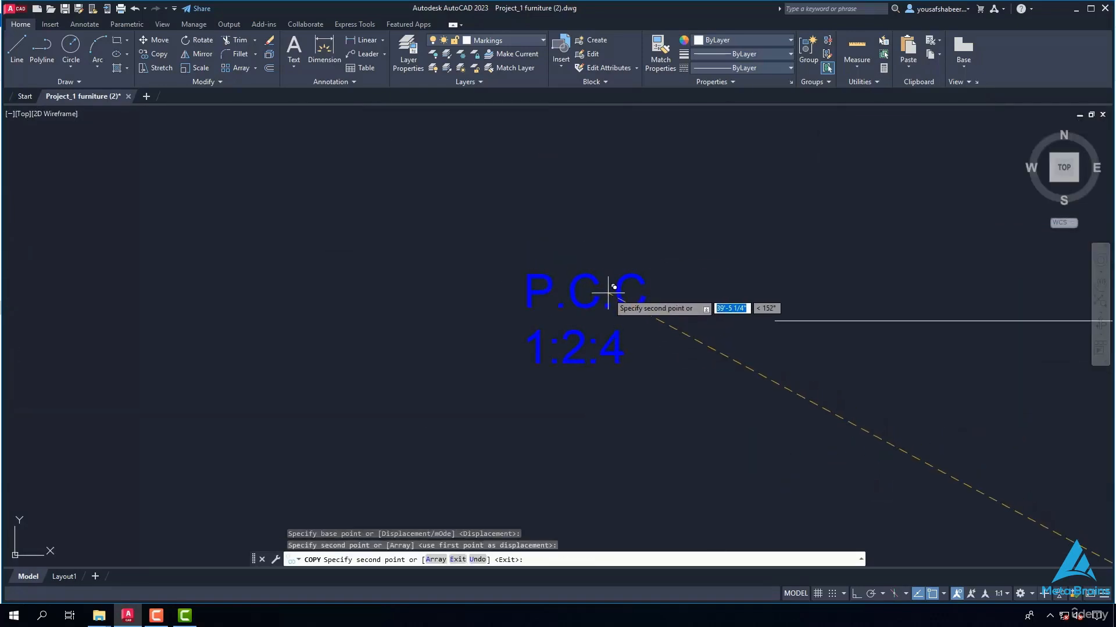
pyautogui.press('Return')
# Step: Edit the copied note at the parapet leader to read Parapet Wall on a single line
pyautogui.doubleClick(626, 349)
pyautogui.press('BackSpace')
pyautogui.press('BackSpace')
pyautogui.press('BackSpace')
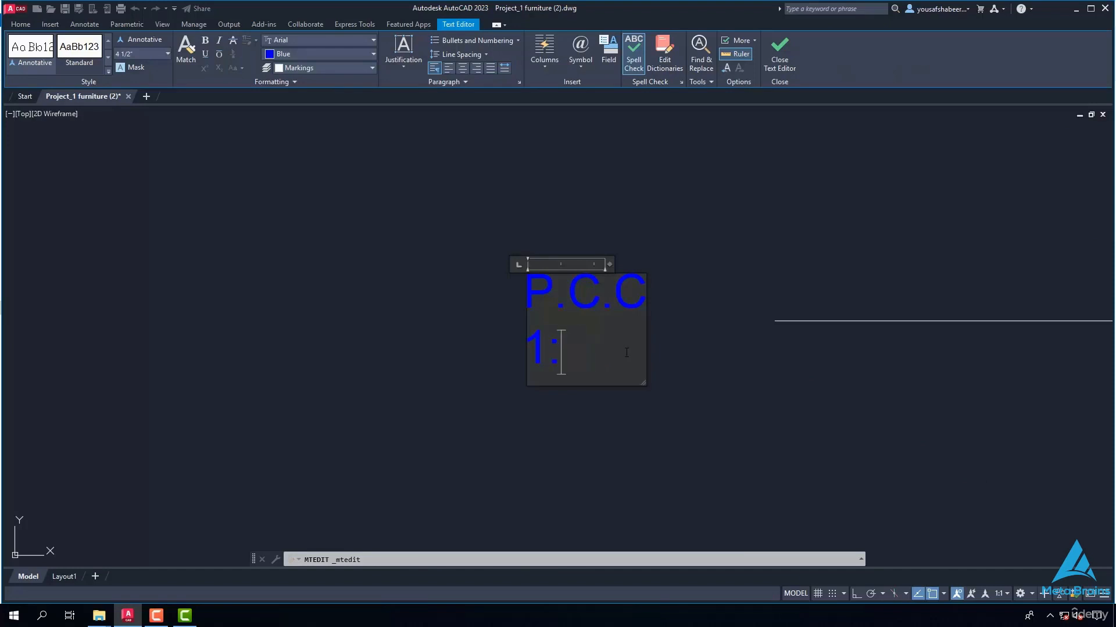
pyautogui.press('BackSpace')
pyautogui.press('BackSpace')
pyautogui.press('BackSpace')
pyautogui.press('BackSpace')
pyautogui.press('BackSpace')
pyautogui.press('BackSpace')
pyautogui.press('BackSpace')
pyautogui.press('BackSpace')
pyautogui.write('P')
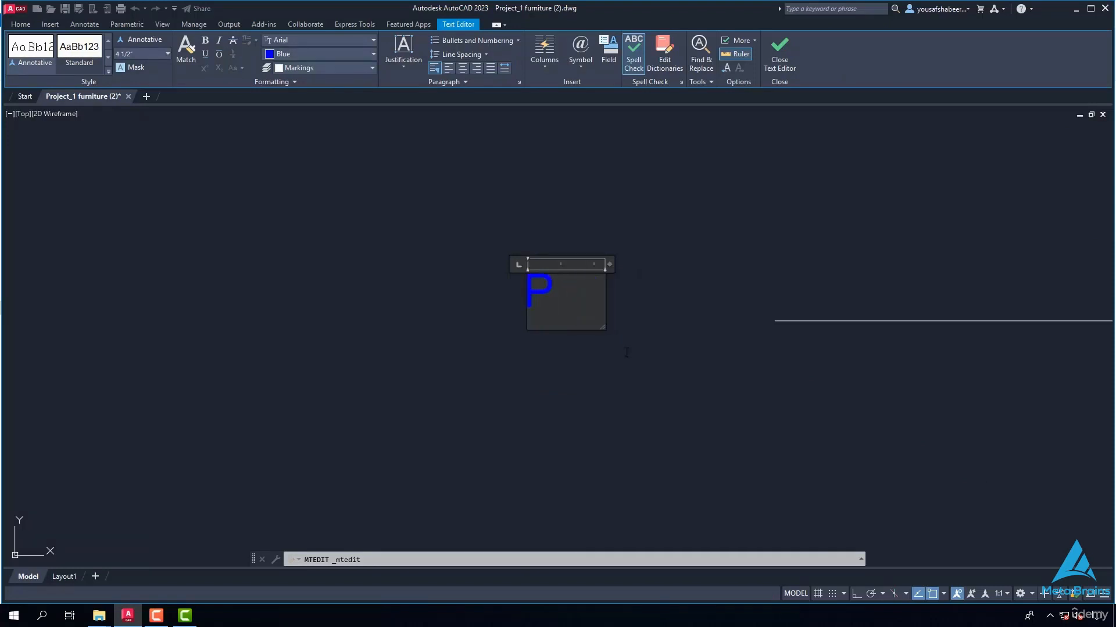
pyautogui.write('ara')
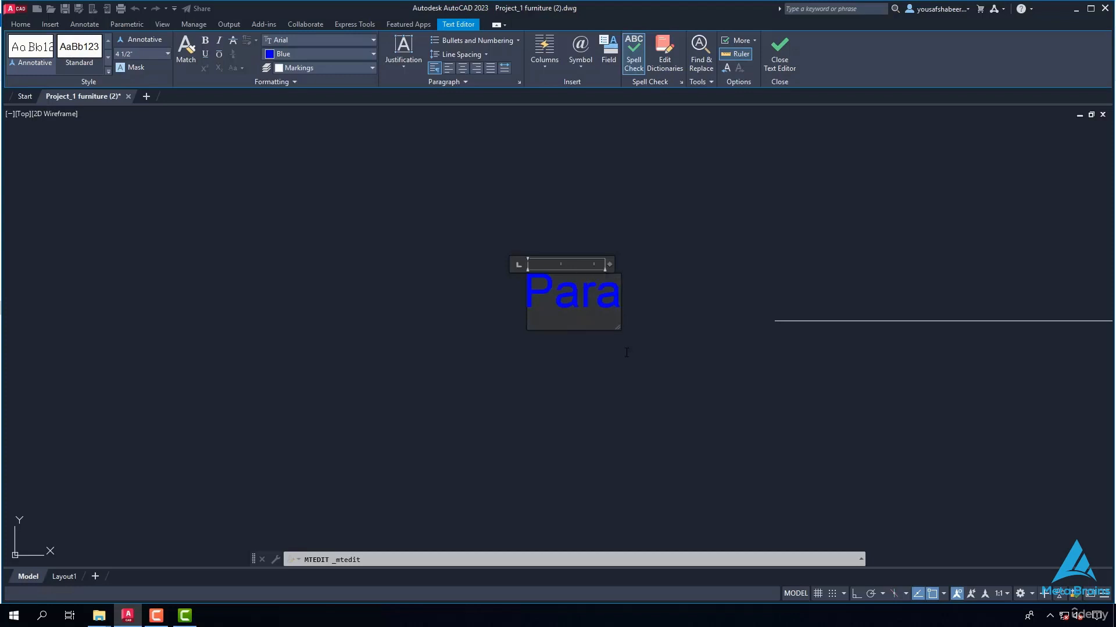
pyautogui.write('pet')
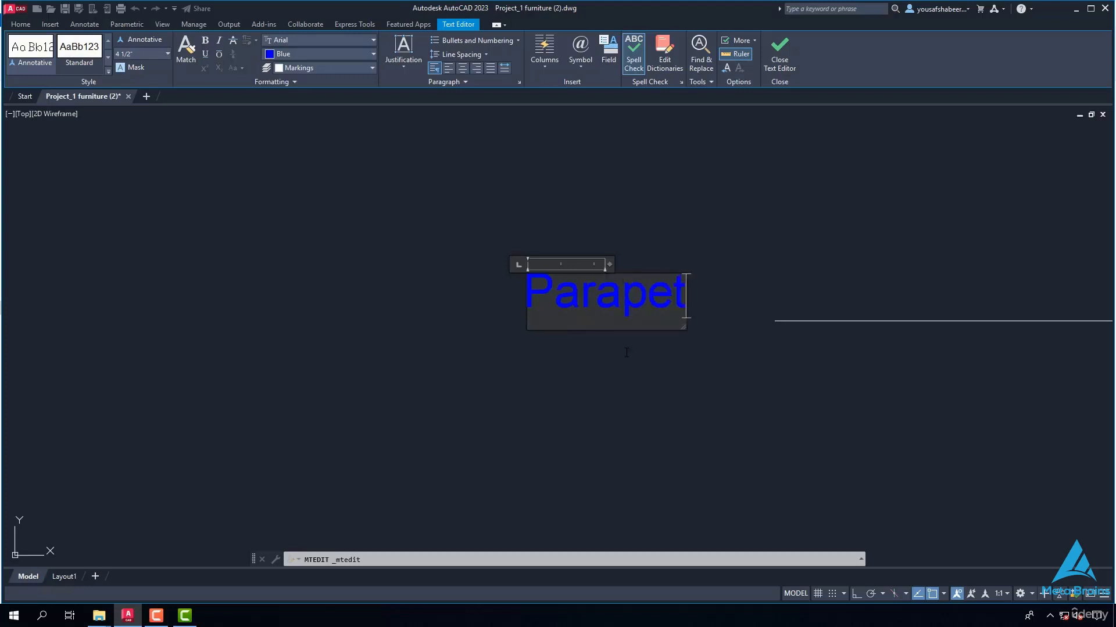
pyautogui.press('Return')
pyautogui.write('Wall')
pyautogui.moveTo(686, 336); pyautogui.dragTo(847, 297)
pyautogui.click(642, 414)
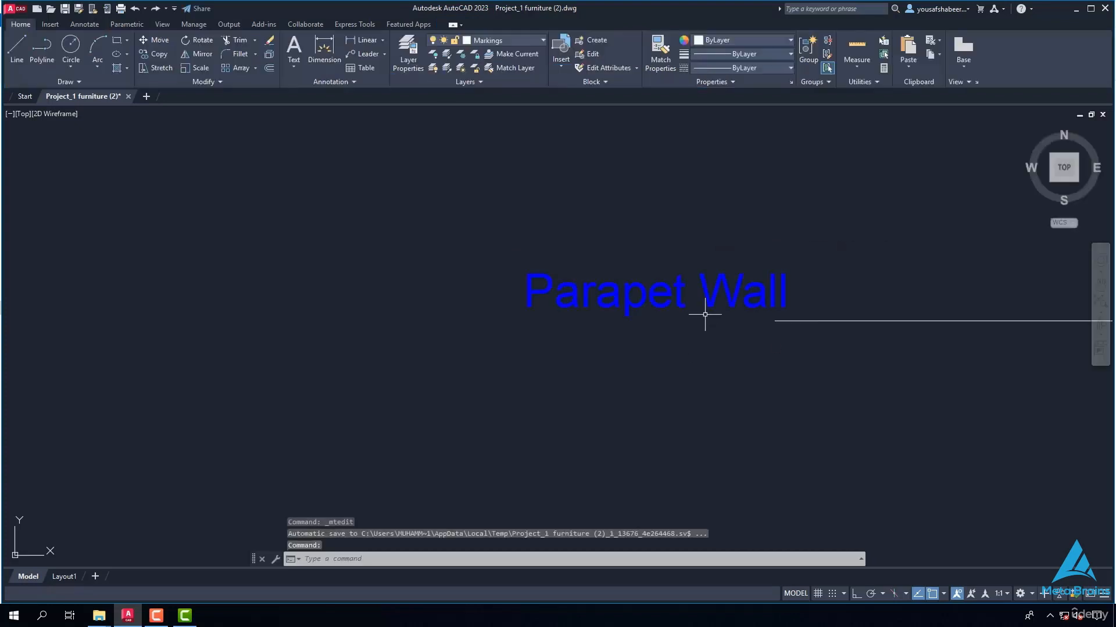
pyautogui.scroll(-5, 608, 366)
pyautogui.scroll(-4, 501, 356)
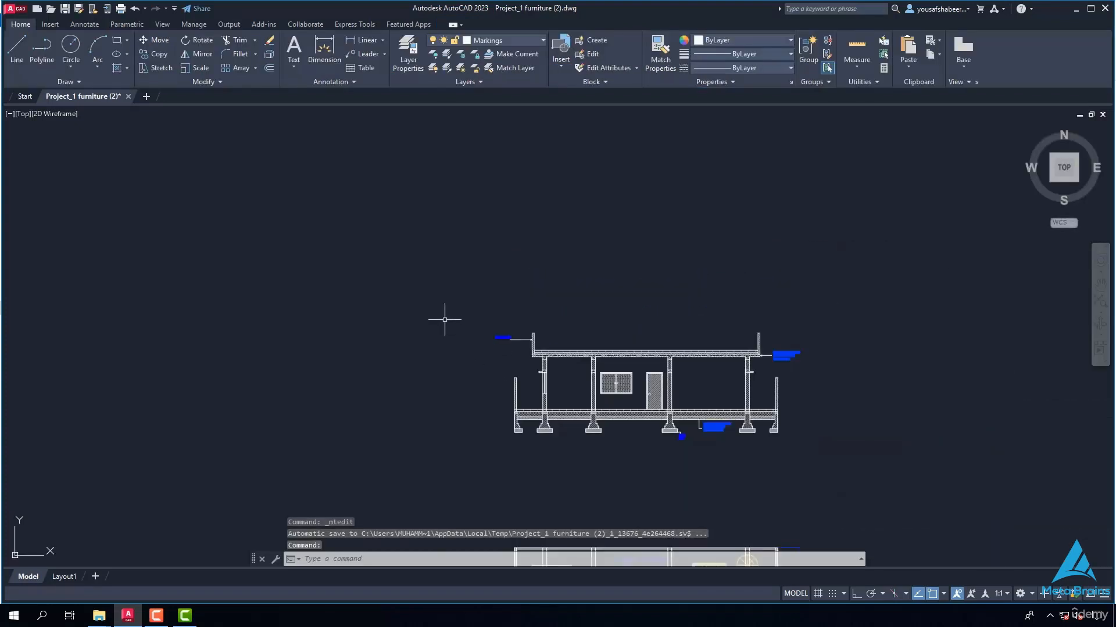
pyautogui.scroll(4, 581, 366)
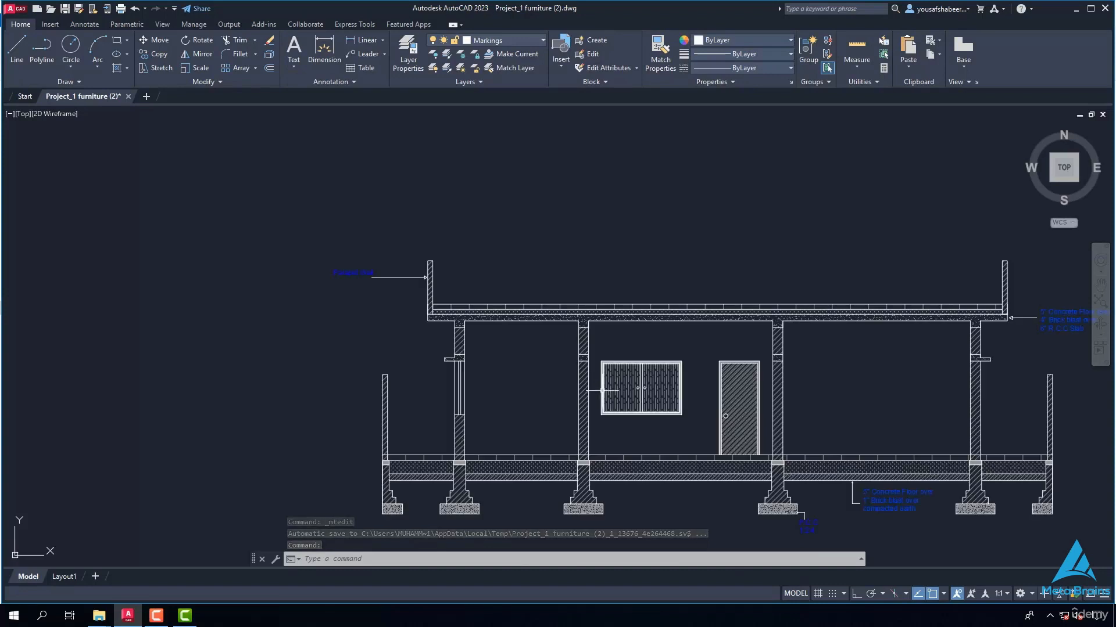
pyautogui.scroll(-4, 503, 390)
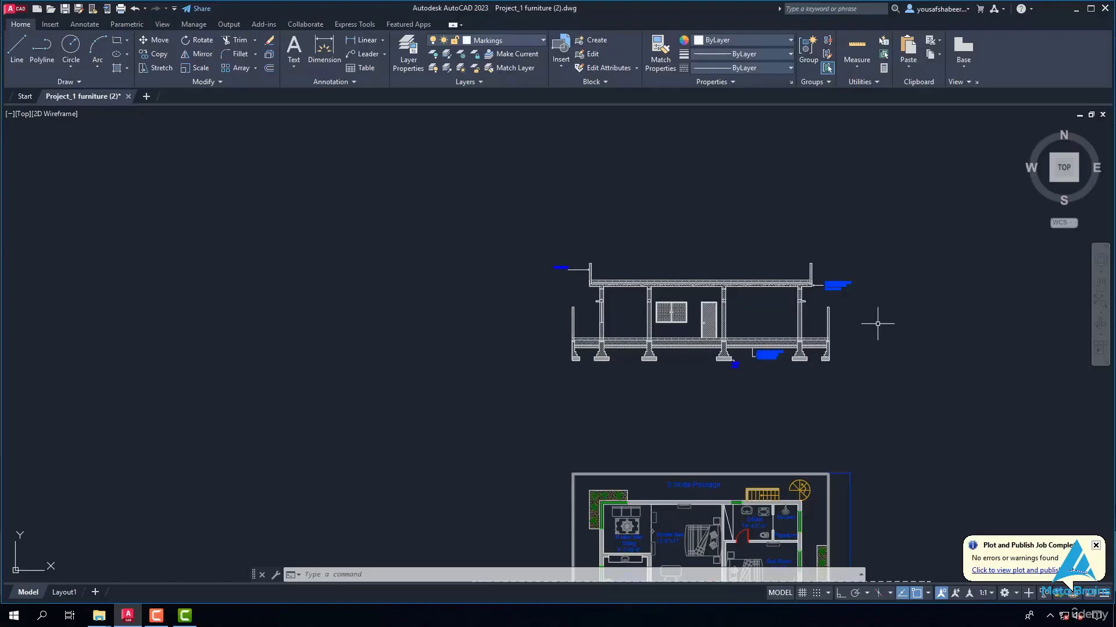
pyautogui.scroll(2, 875, 317)
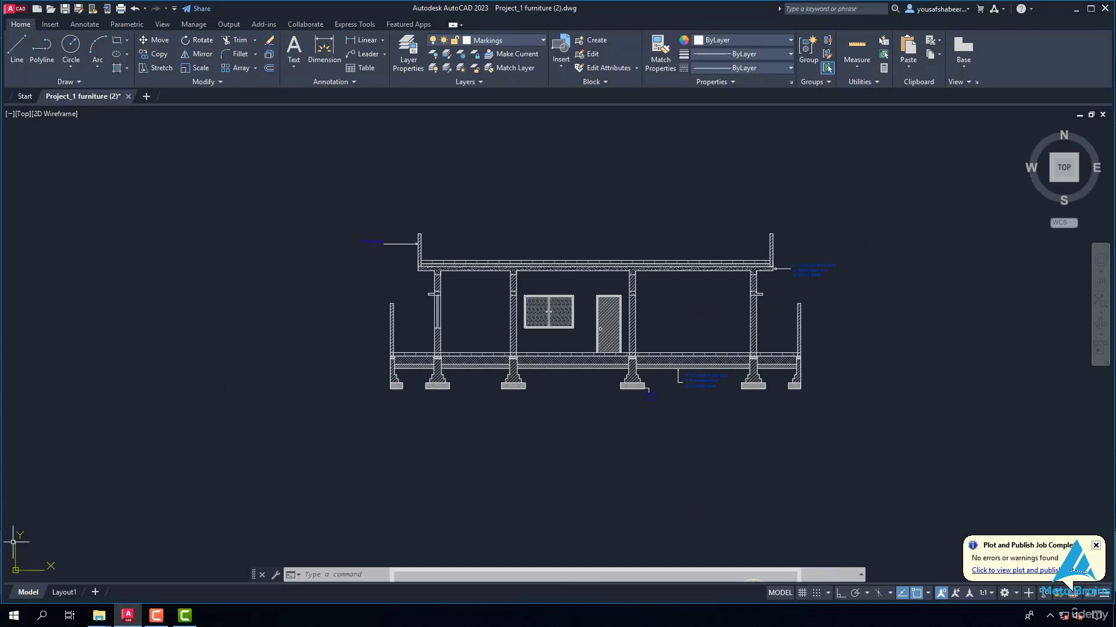
# Step: Switch to Layout1 and open its page setup for modification
pyautogui.click(64, 592)
pyautogui.scroll(4, 437, 265)
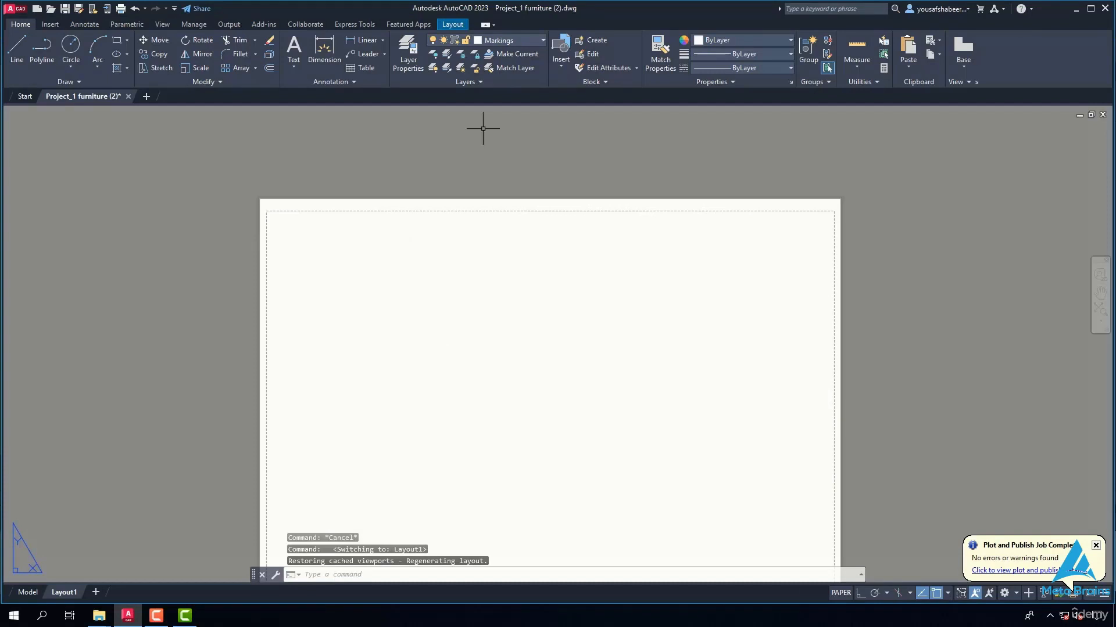
pyautogui.click(453, 24)
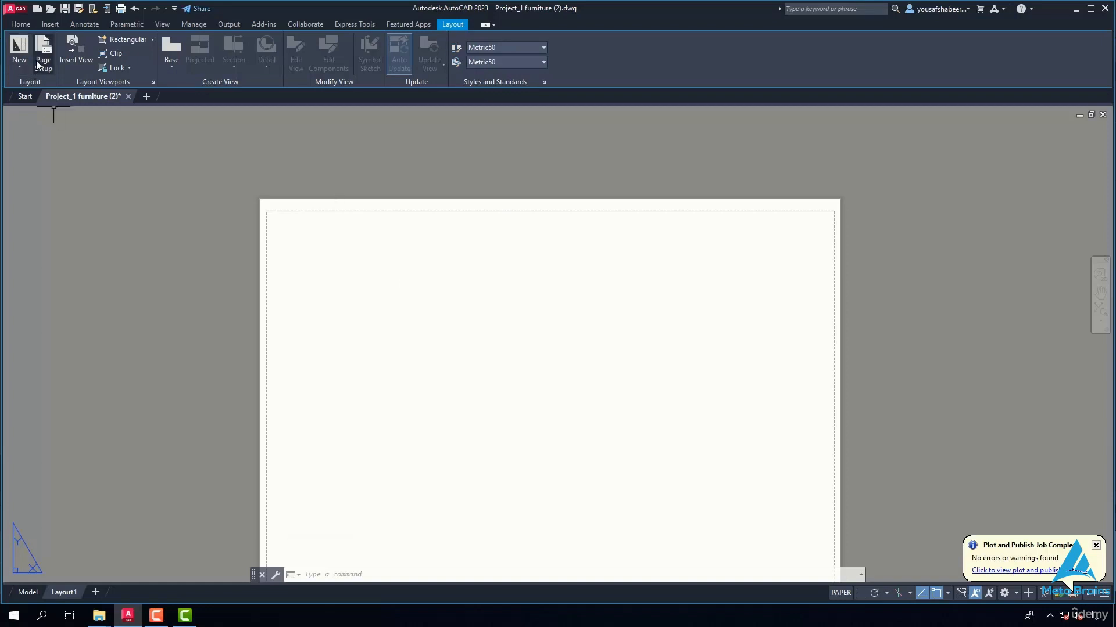
pyautogui.click(41, 61)
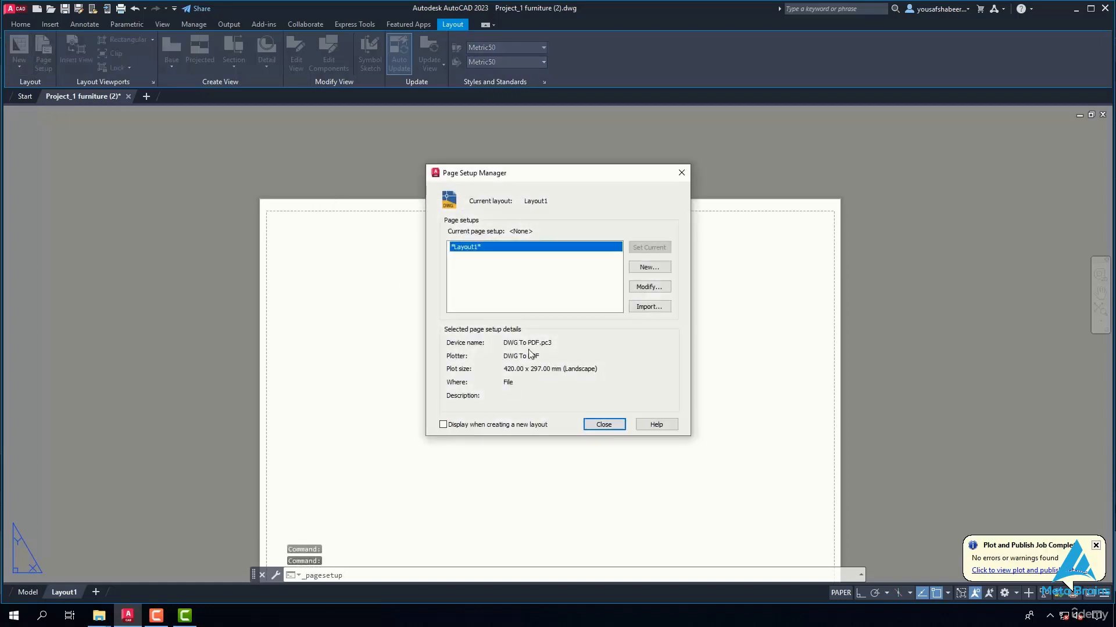
pyautogui.click(648, 287)
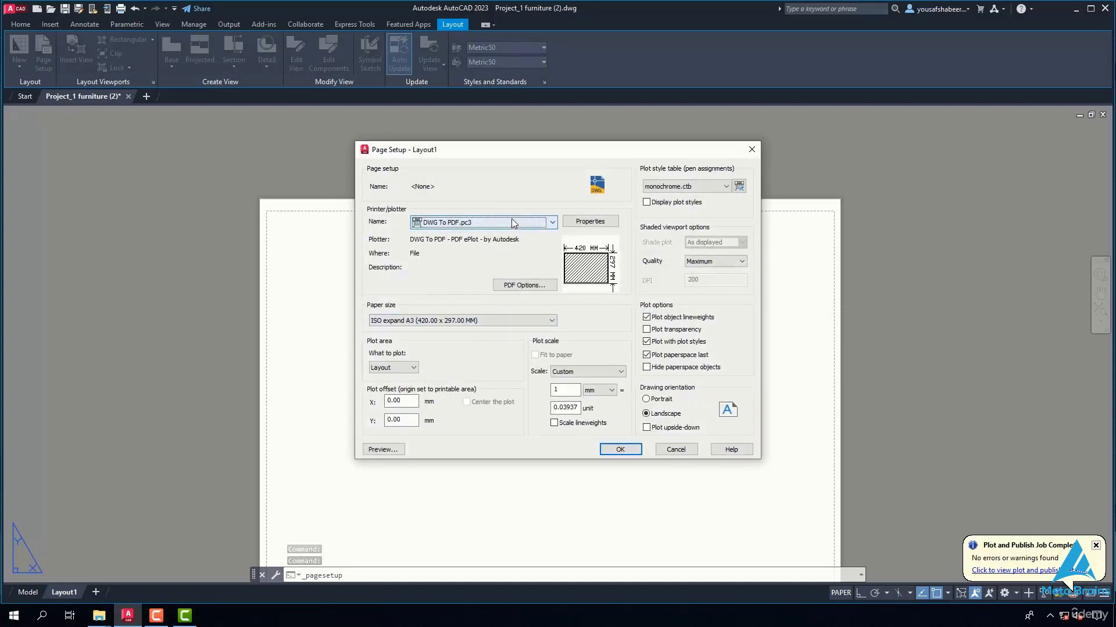
# Step: Set the page setup's plotter to DWG To PDF.pc3 and the paper size to ISO A3 (420.00 x 297.00 MM)
pyautogui.click(514, 222)
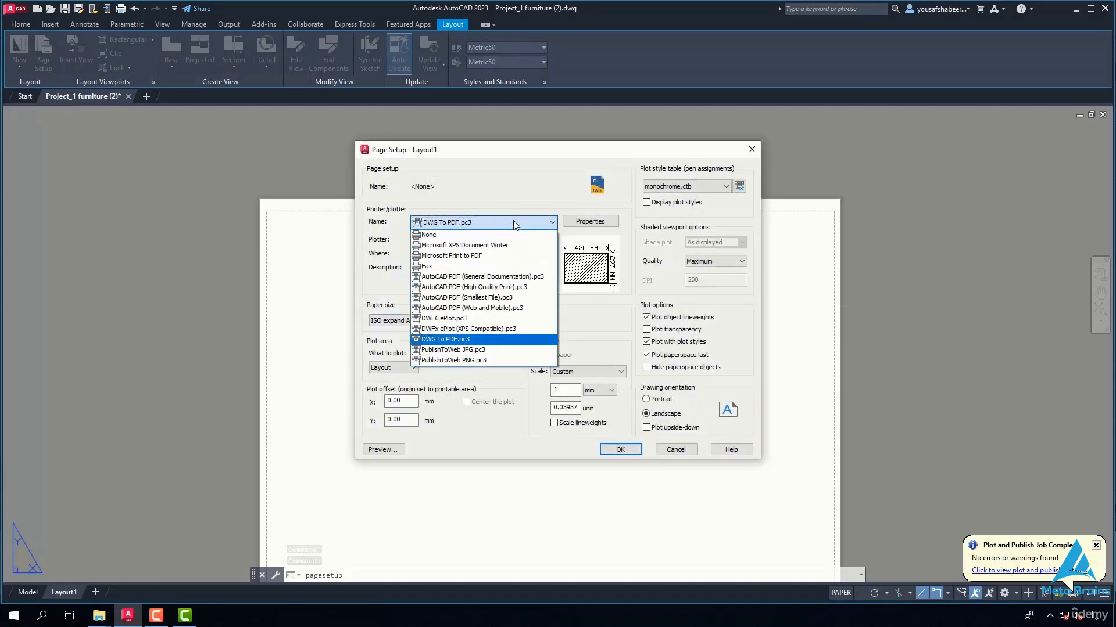
pyautogui.click(468, 340)
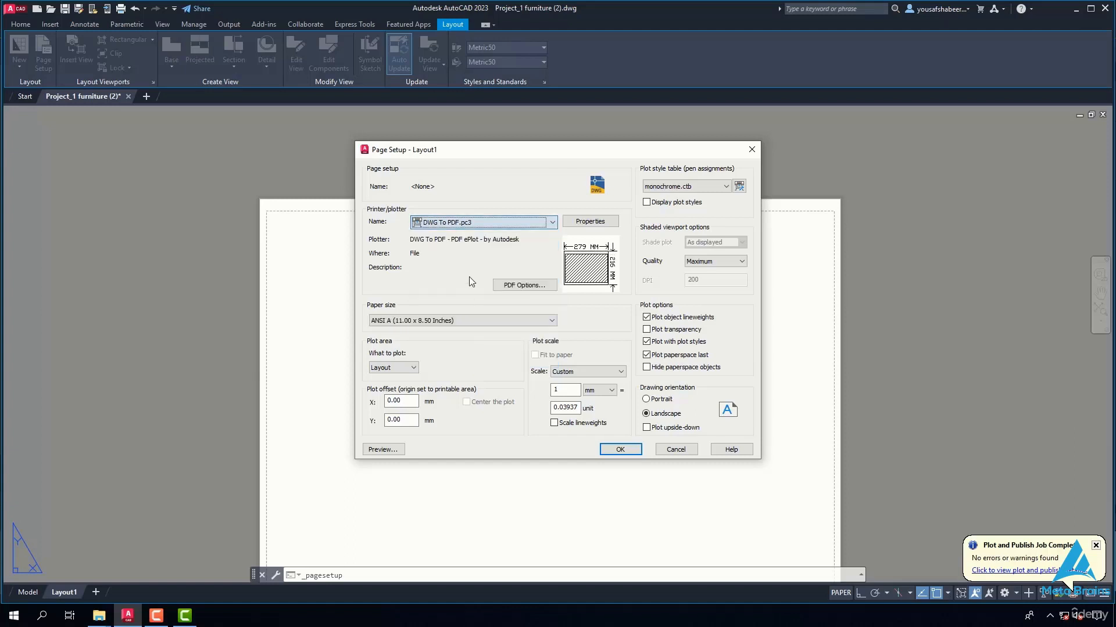
pyautogui.click(429, 320)
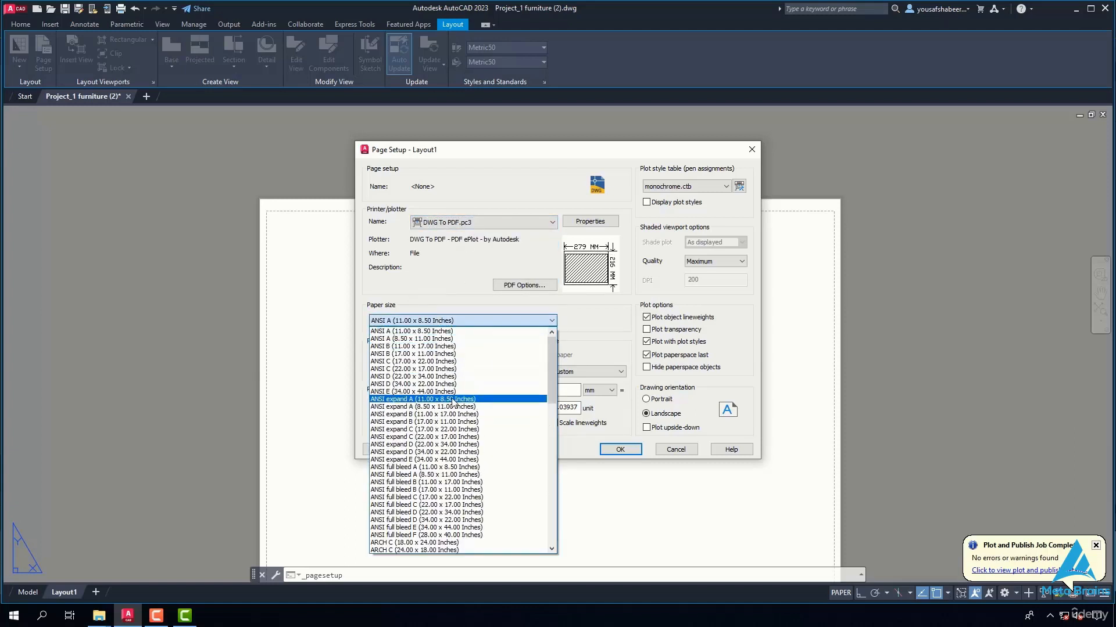
pyautogui.scroll(-4, 454, 405)
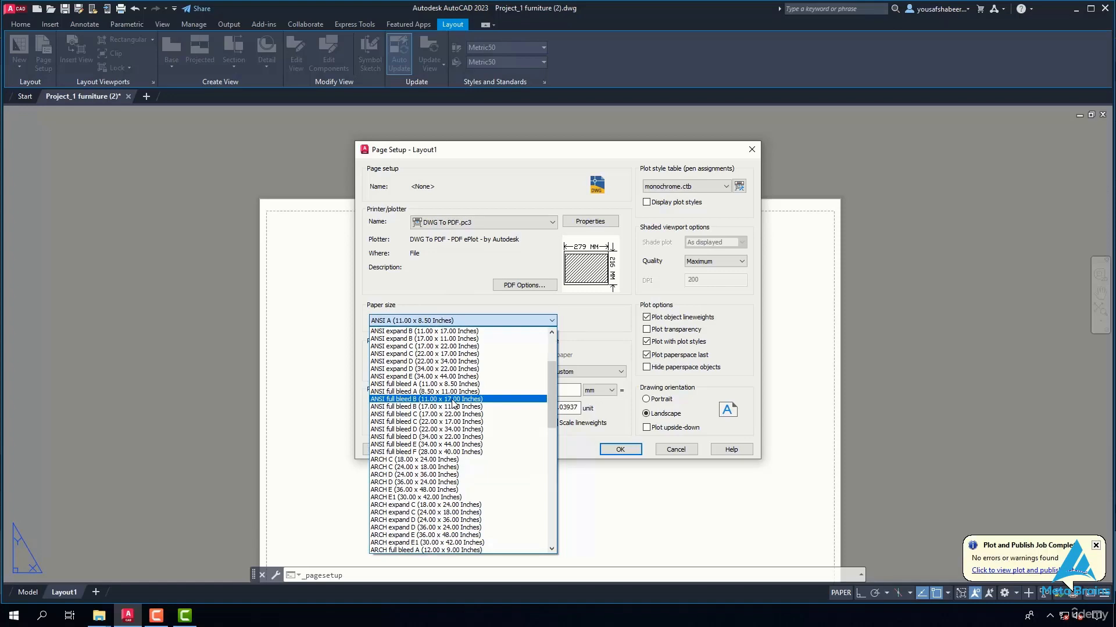
pyautogui.scroll(-15, 454, 405)
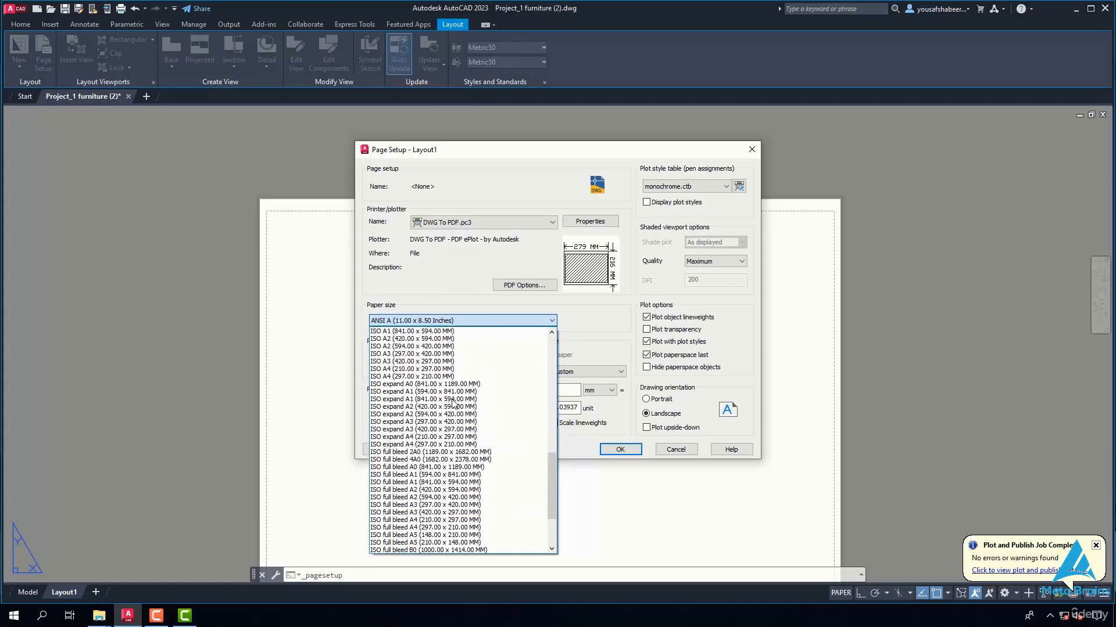
pyautogui.click(416, 361)
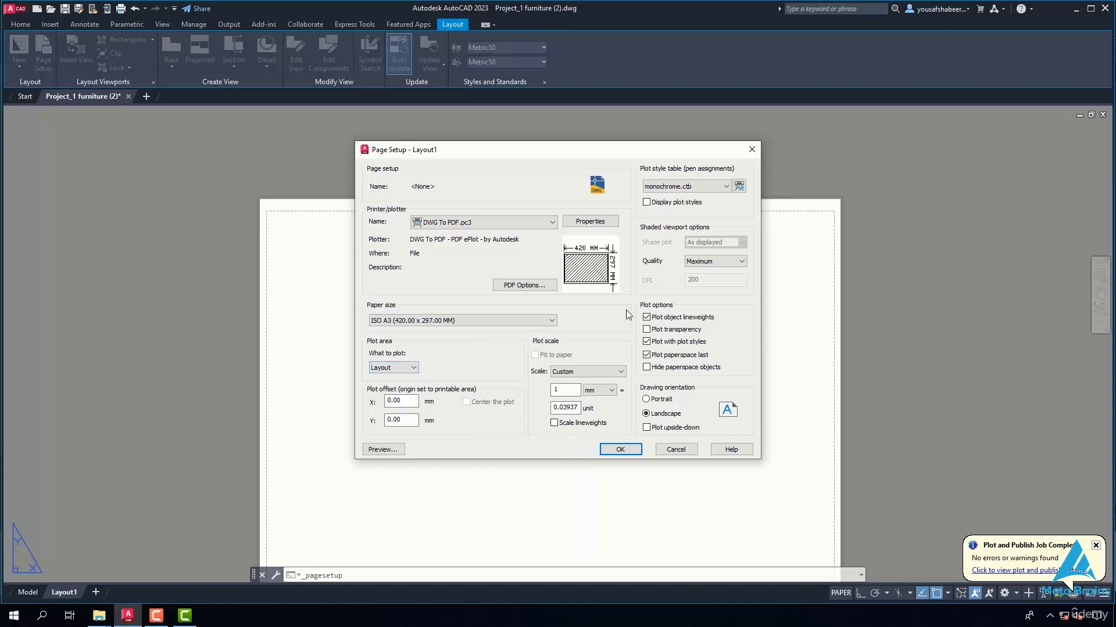
# Step: Choose Maximum quality and the monochrome.ctb plot style table, and accept the page setup for Layout1
pyautogui.click(711, 261)
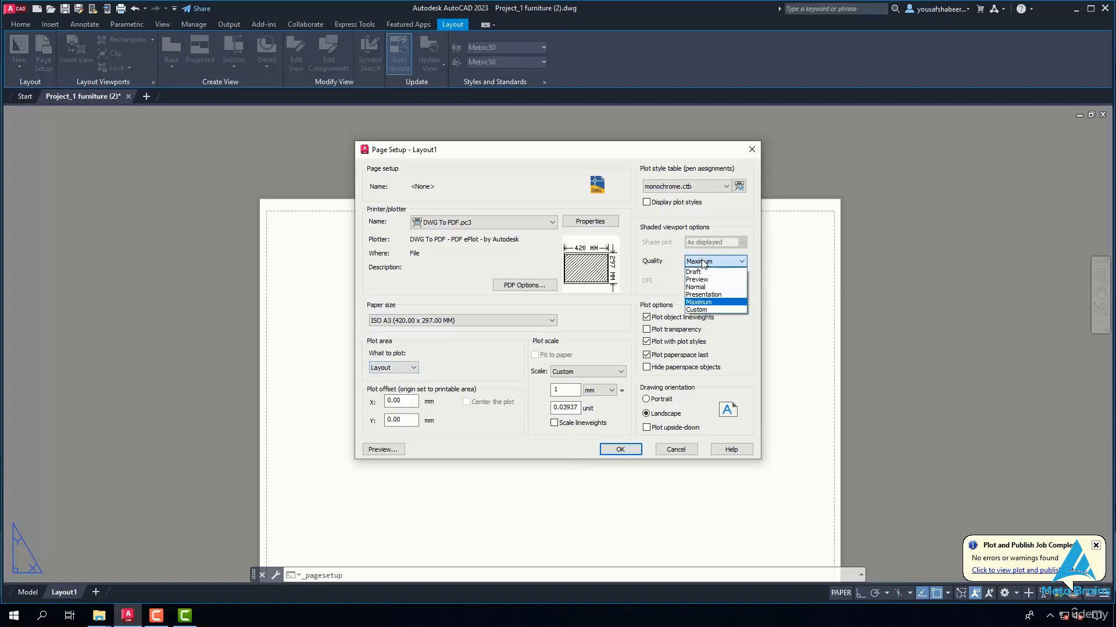
pyautogui.click(710, 303)
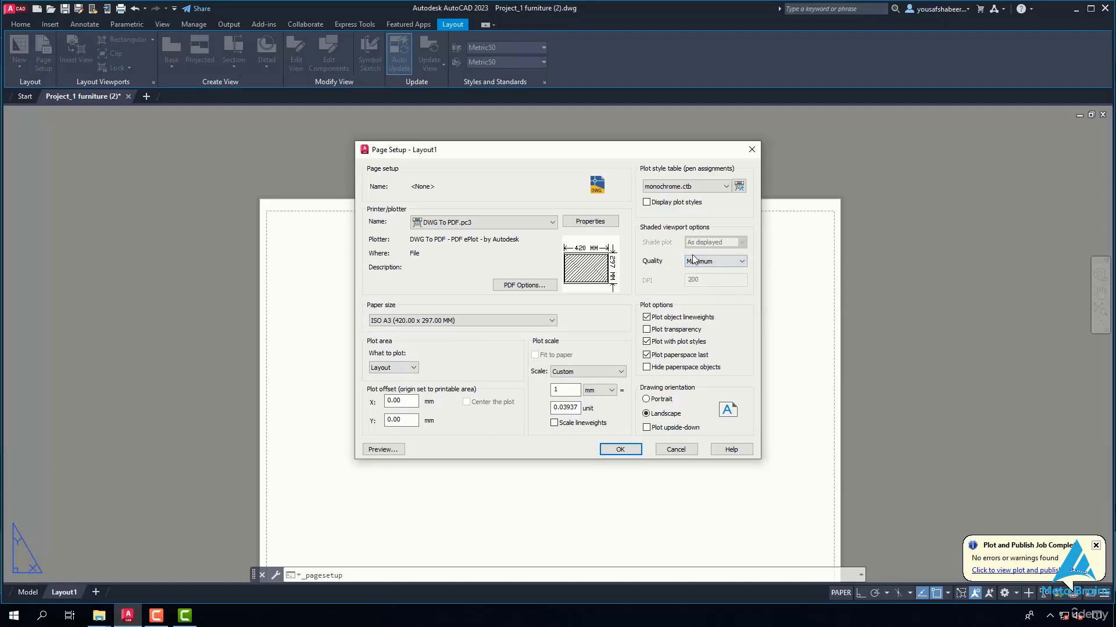
pyautogui.click(699, 186)
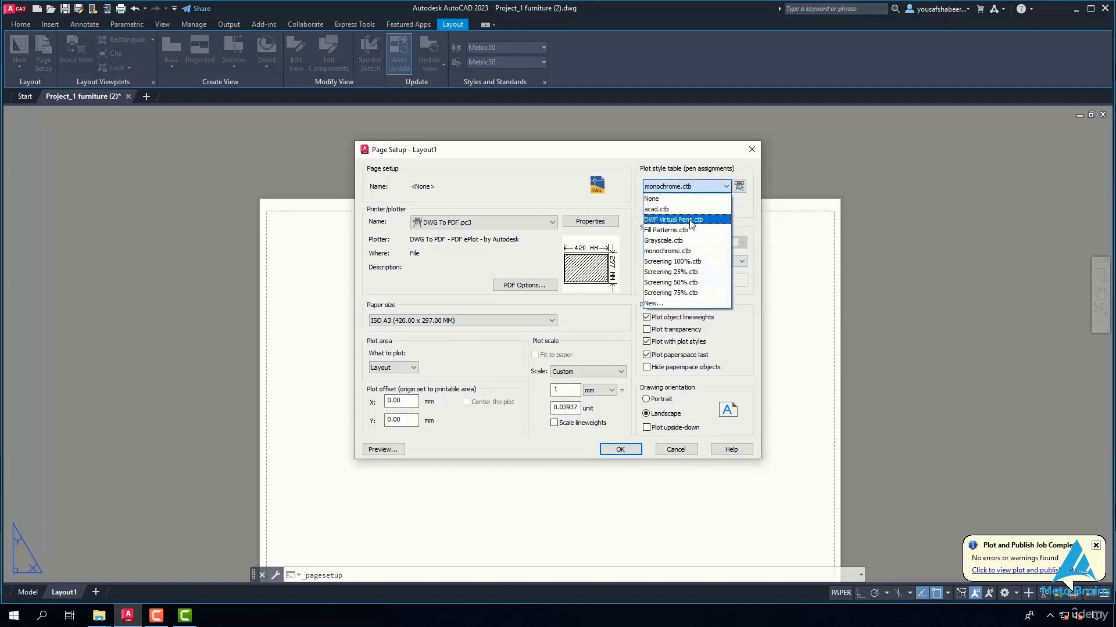
pyautogui.click(685, 250)
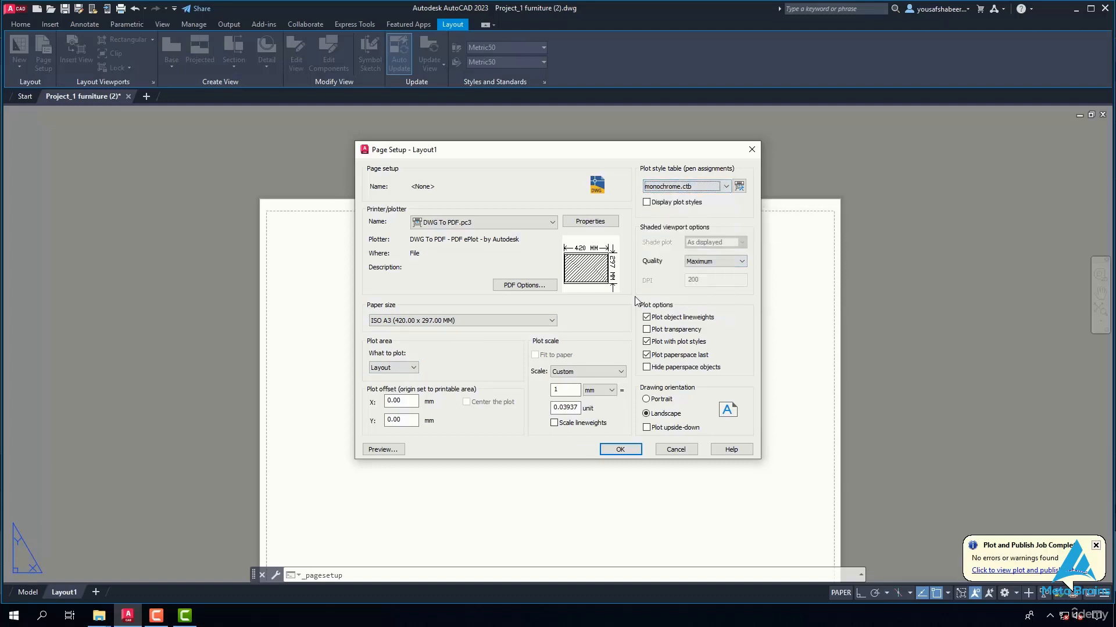
pyautogui.click(607, 451)
pyautogui.click(604, 424)
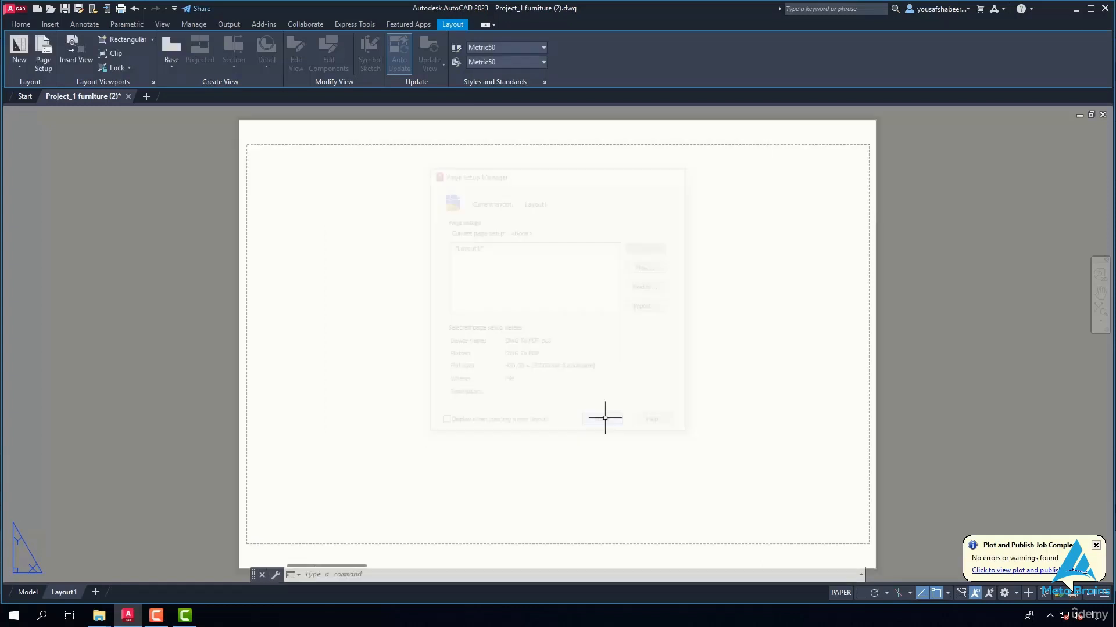
# Step: Start a rectangular layout viewport and define its area around the whole building section drawing with its notes
pyautogui.click(122, 39)
pyautogui.scroll(10, 483, 429)
pyautogui.scroll(10, 516, 414)
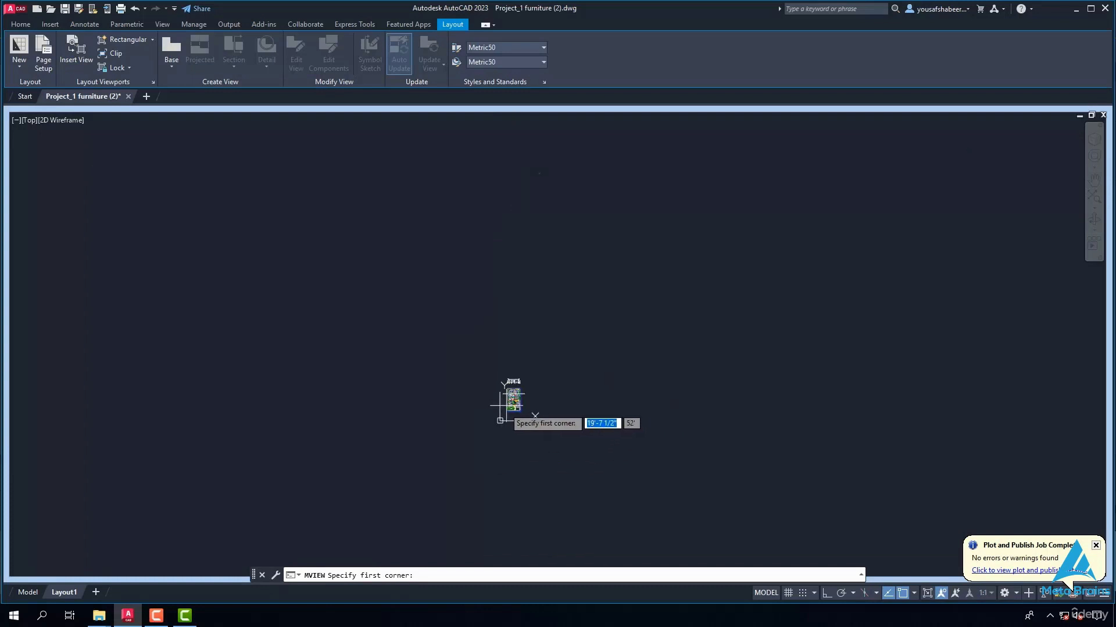
pyautogui.scroll(3, 592, 398)
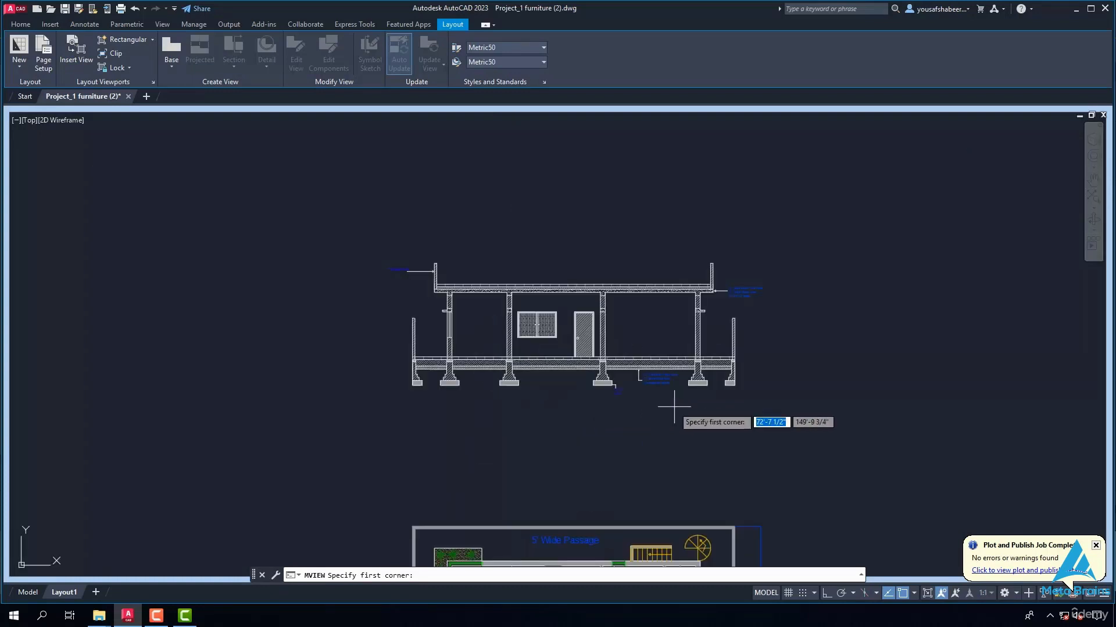
pyautogui.click(377, 229)
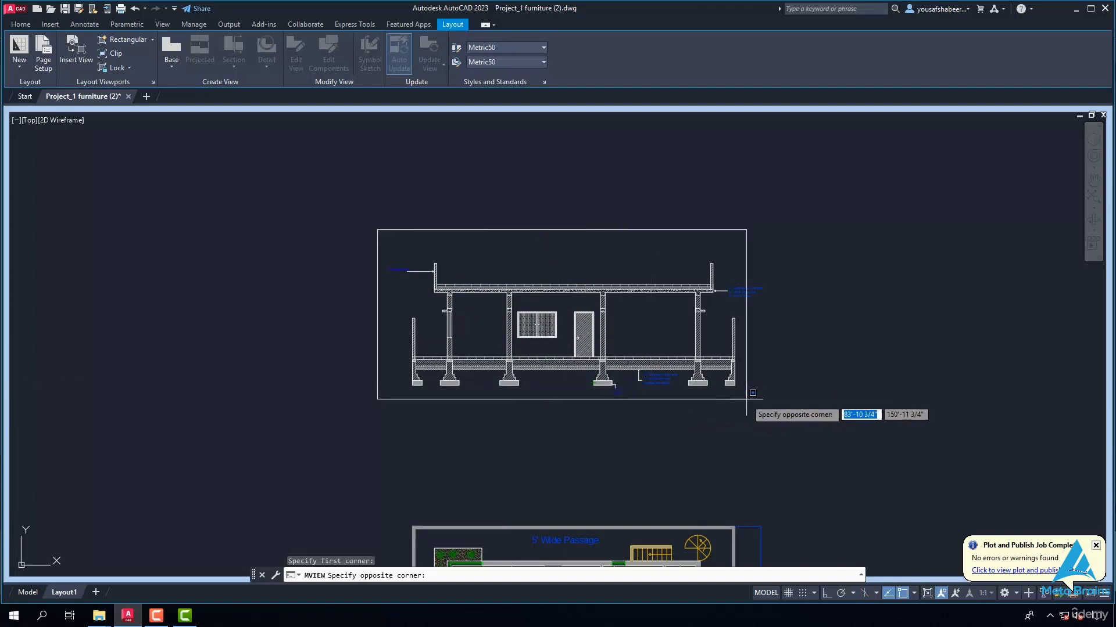
pyautogui.click(769, 403)
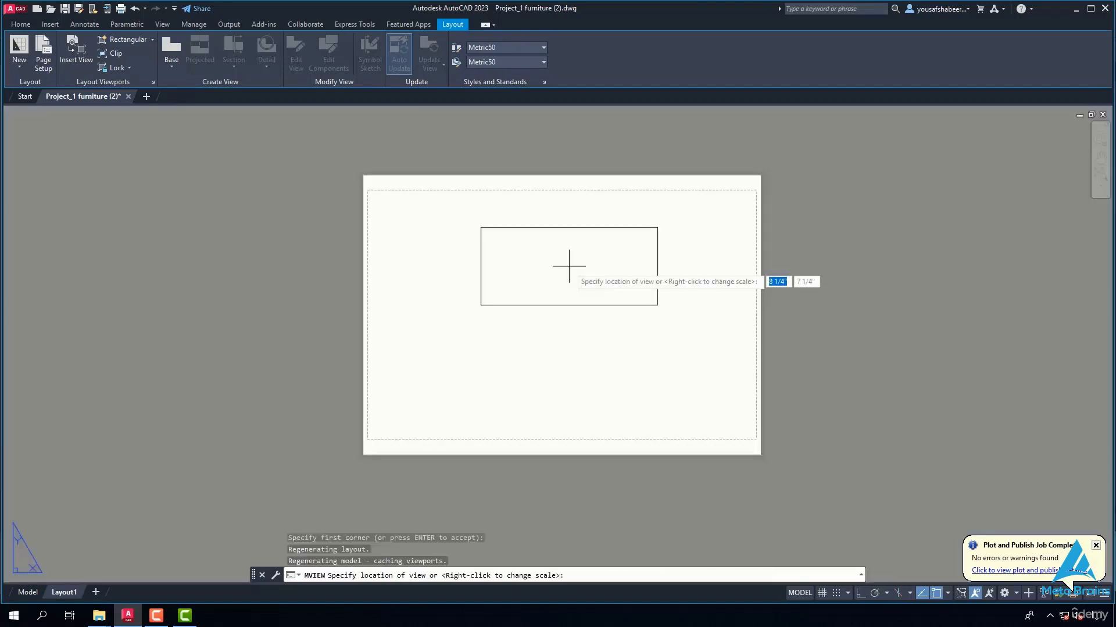
# Step: Set the new viewport's scale to 1:50 and place it in the middle of the A3 sheet
pyautogui.rightClick(569, 266)
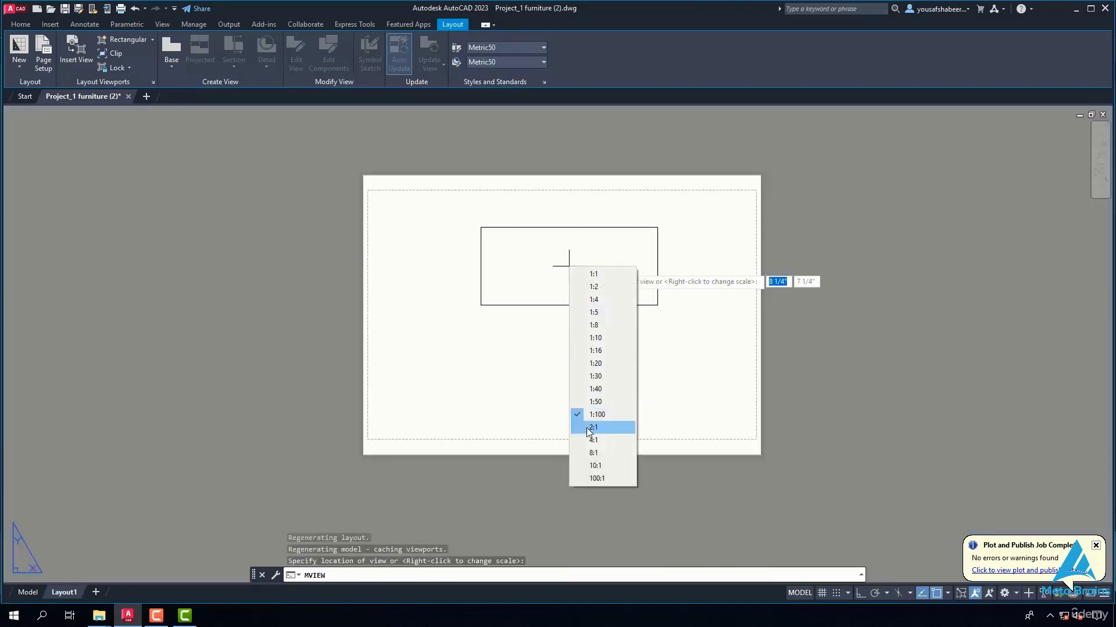
pyautogui.click(587, 402)
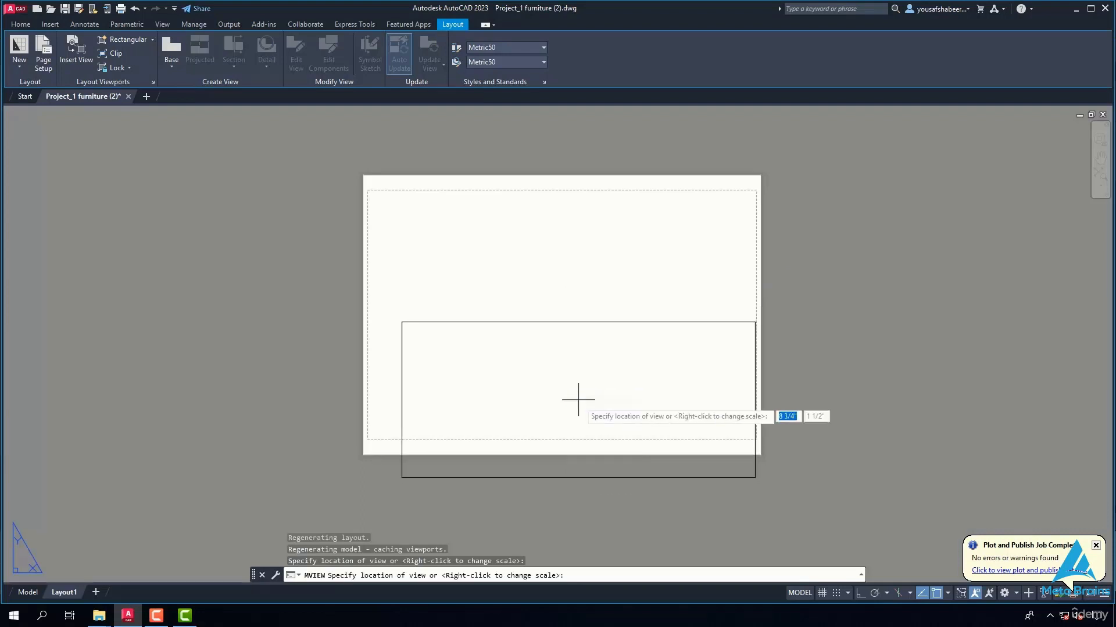
pyautogui.click(560, 317)
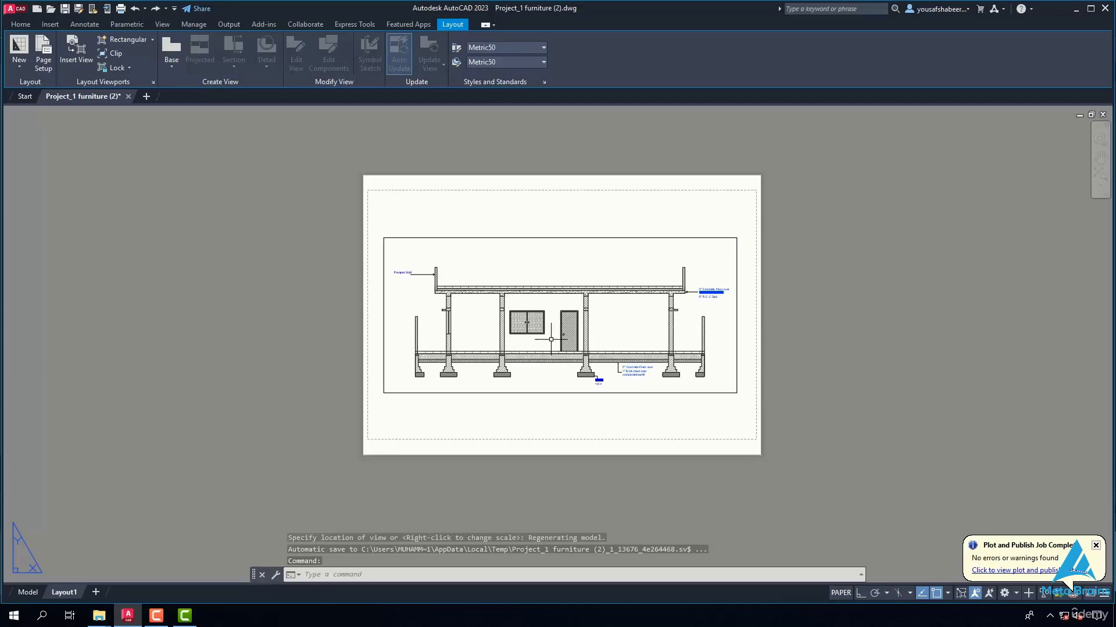
# Step: Plot Layout1 to PDF and save it as Project_1 furniture (2)-Layout1 in the Documents folder
pyautogui.scroll(2, 562, 307)
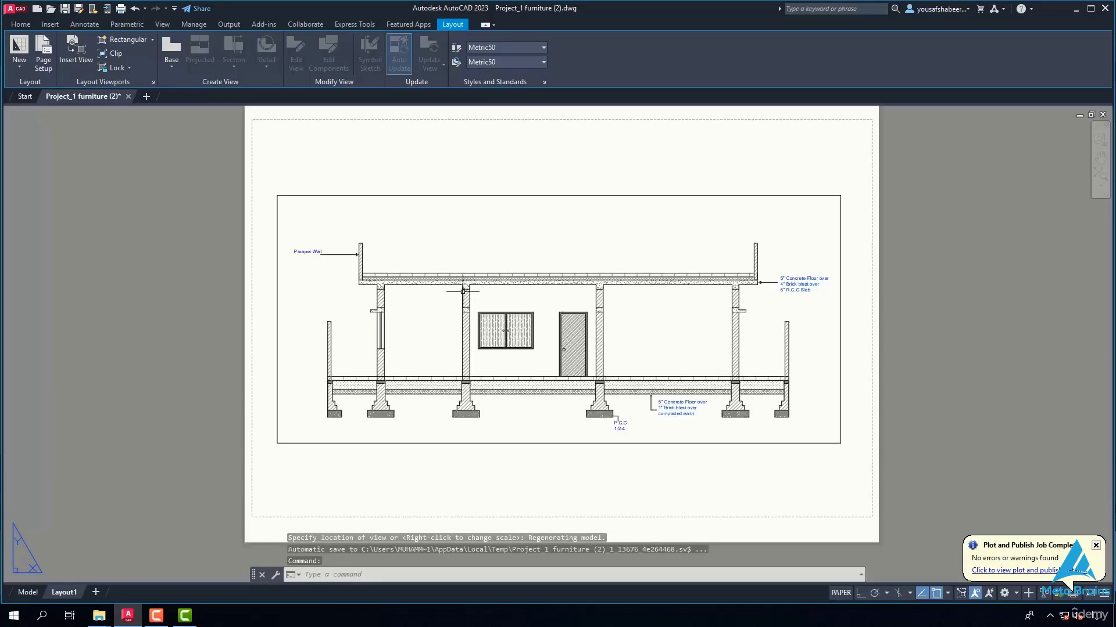
pyautogui.click(120, 8)
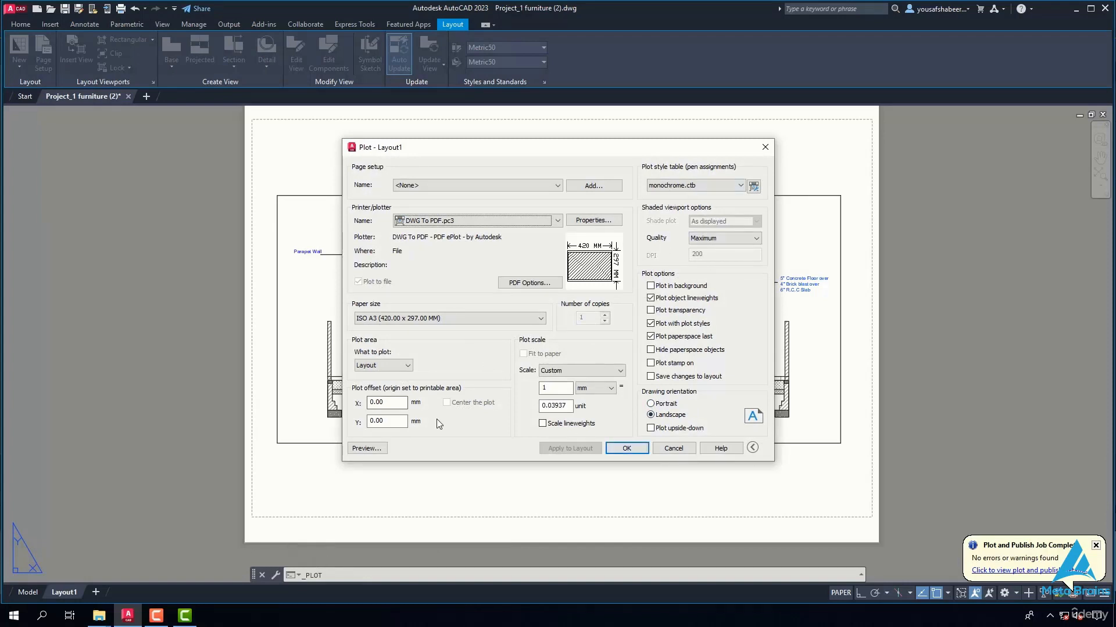
pyautogui.click(626, 448)
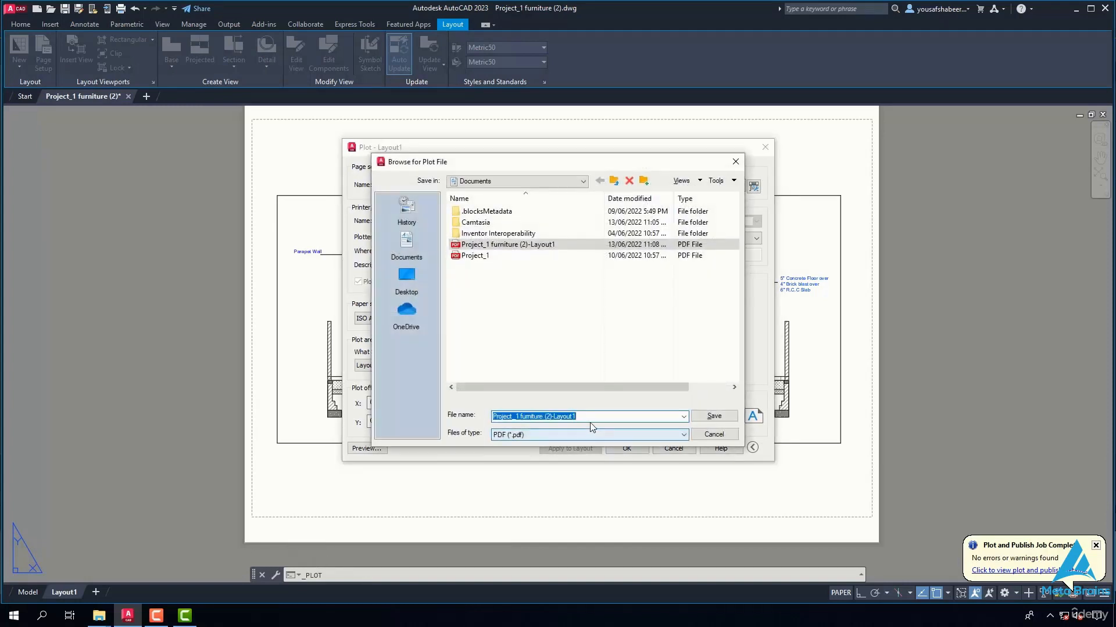
pyautogui.click(714, 416)
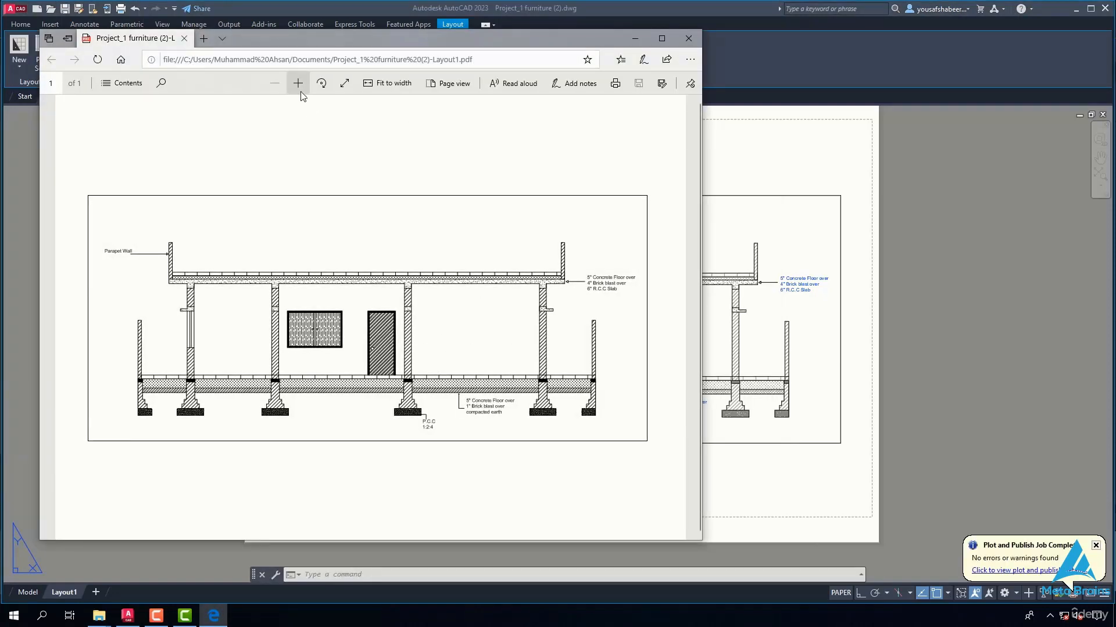
# Step: Examine the section's notes and hatching up close in the plotted PDF, and close the PDF viewer
pyautogui.click(297, 84)
pyautogui.click(297, 83)
pyautogui.click(298, 84)
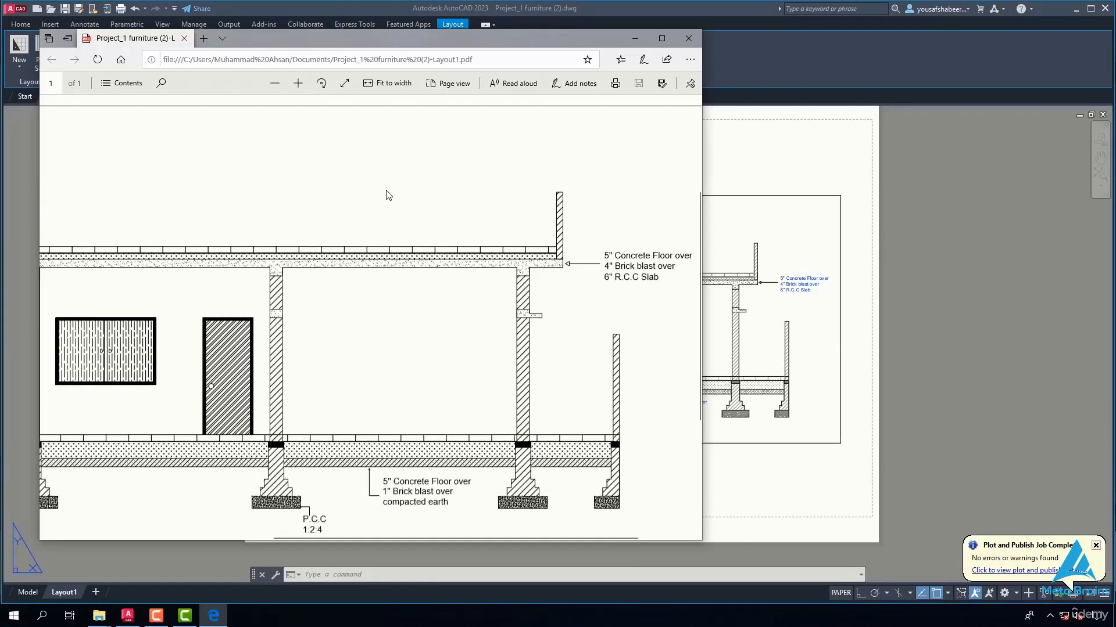
pyautogui.click(161, 84)
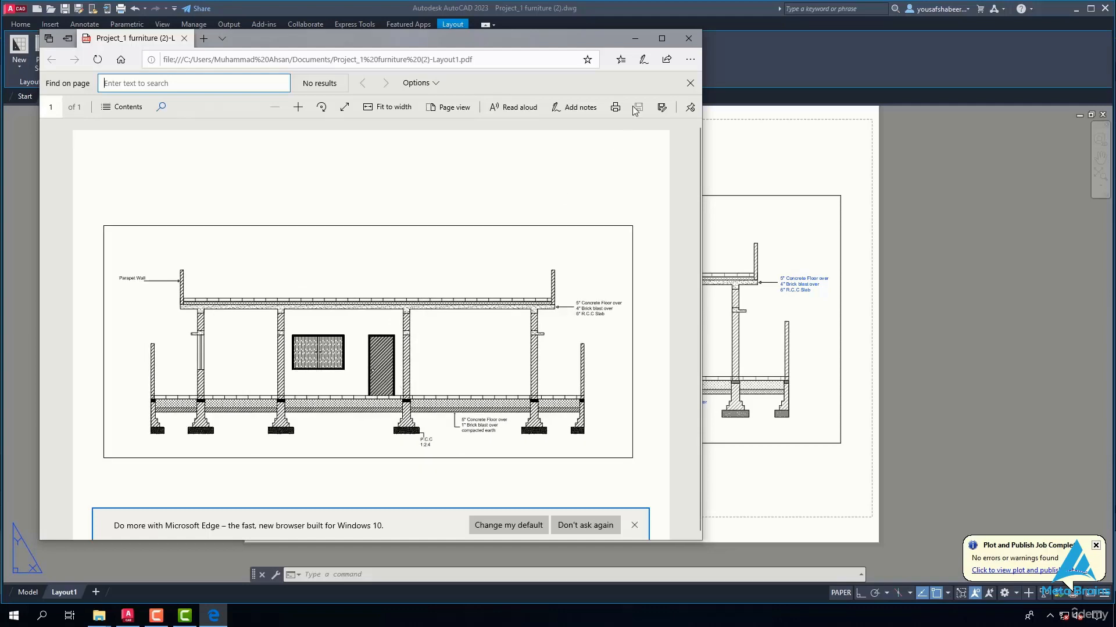
pyautogui.click(688, 38)
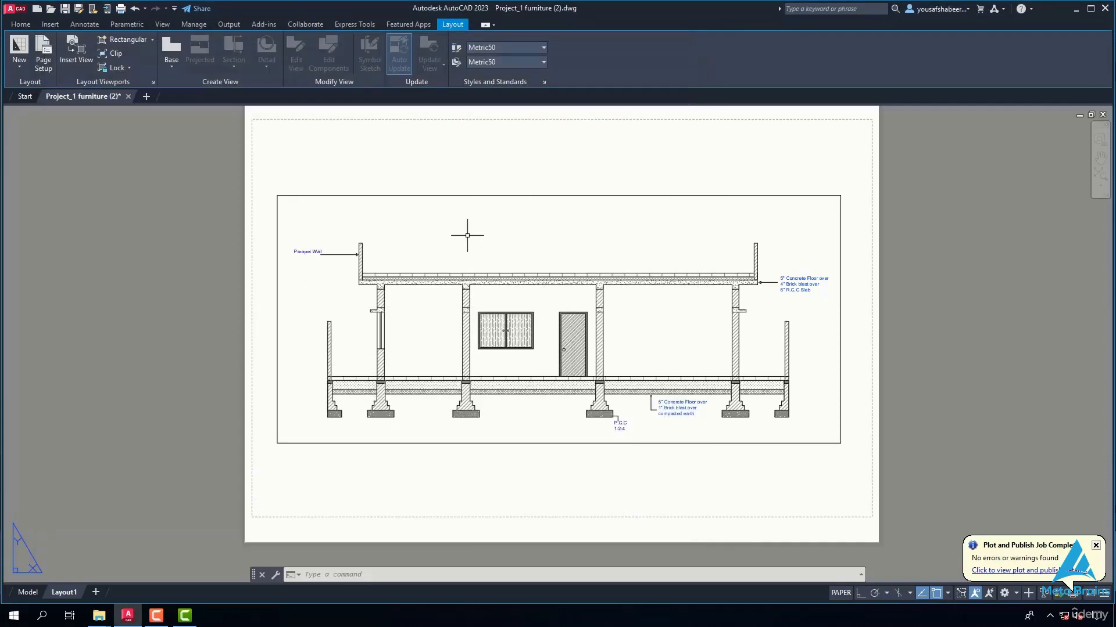